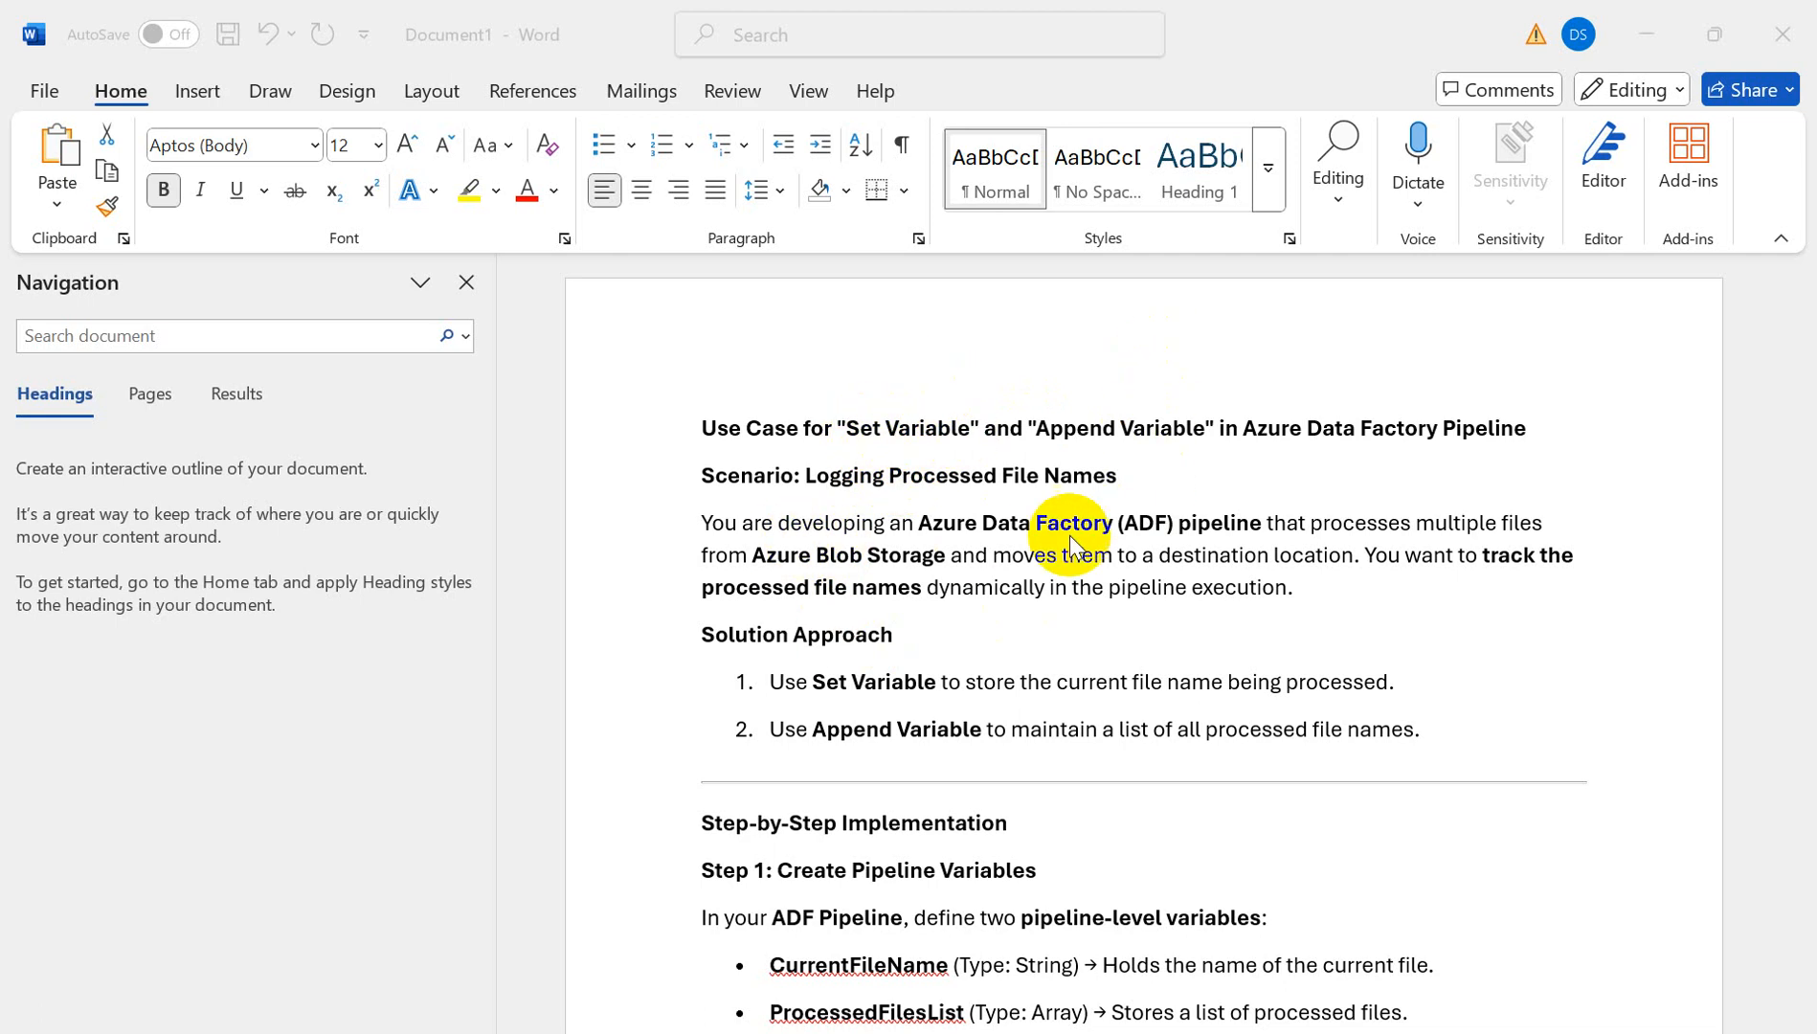
- Create a new blank pipeline from the Pipelines menu in the Author hub
{"action": "scroll", "coordinate": [1032, 667], "scroll_direction": "down", "scroll_amount": 5}
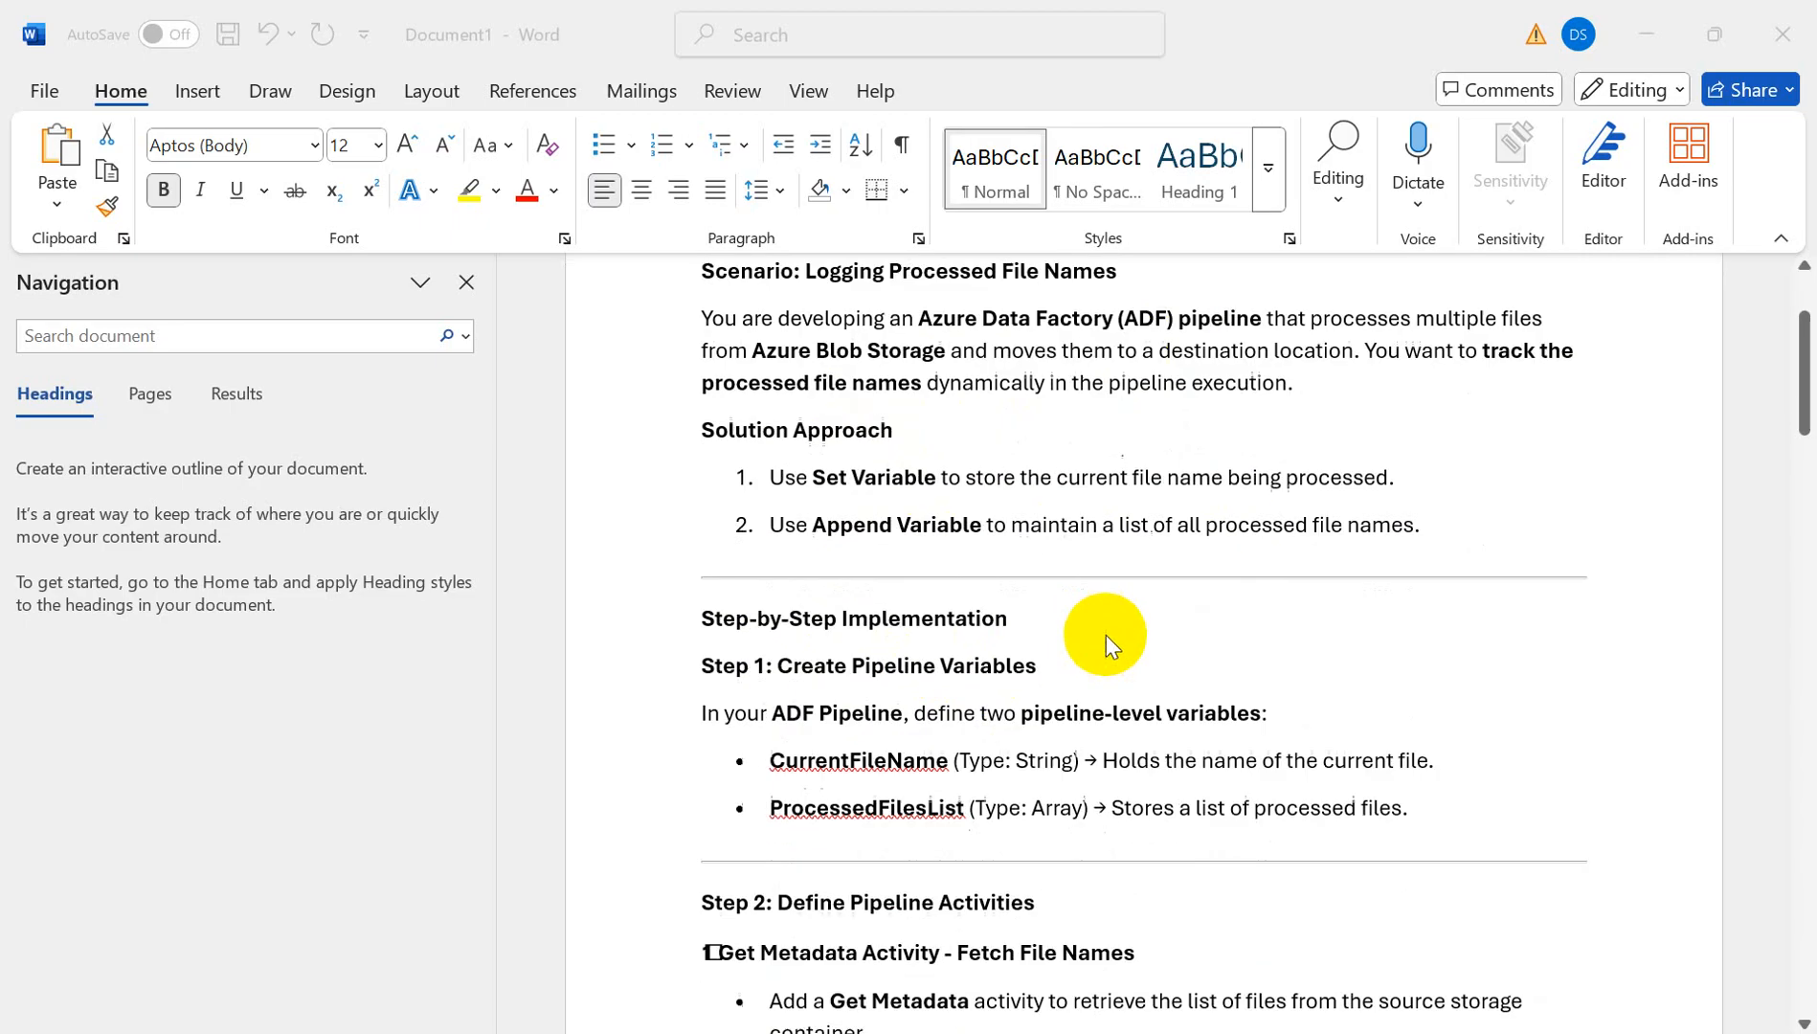
{"action": "scroll", "coordinate": [1122, 624], "scroll_direction": "up", "scroll_amount": 1}
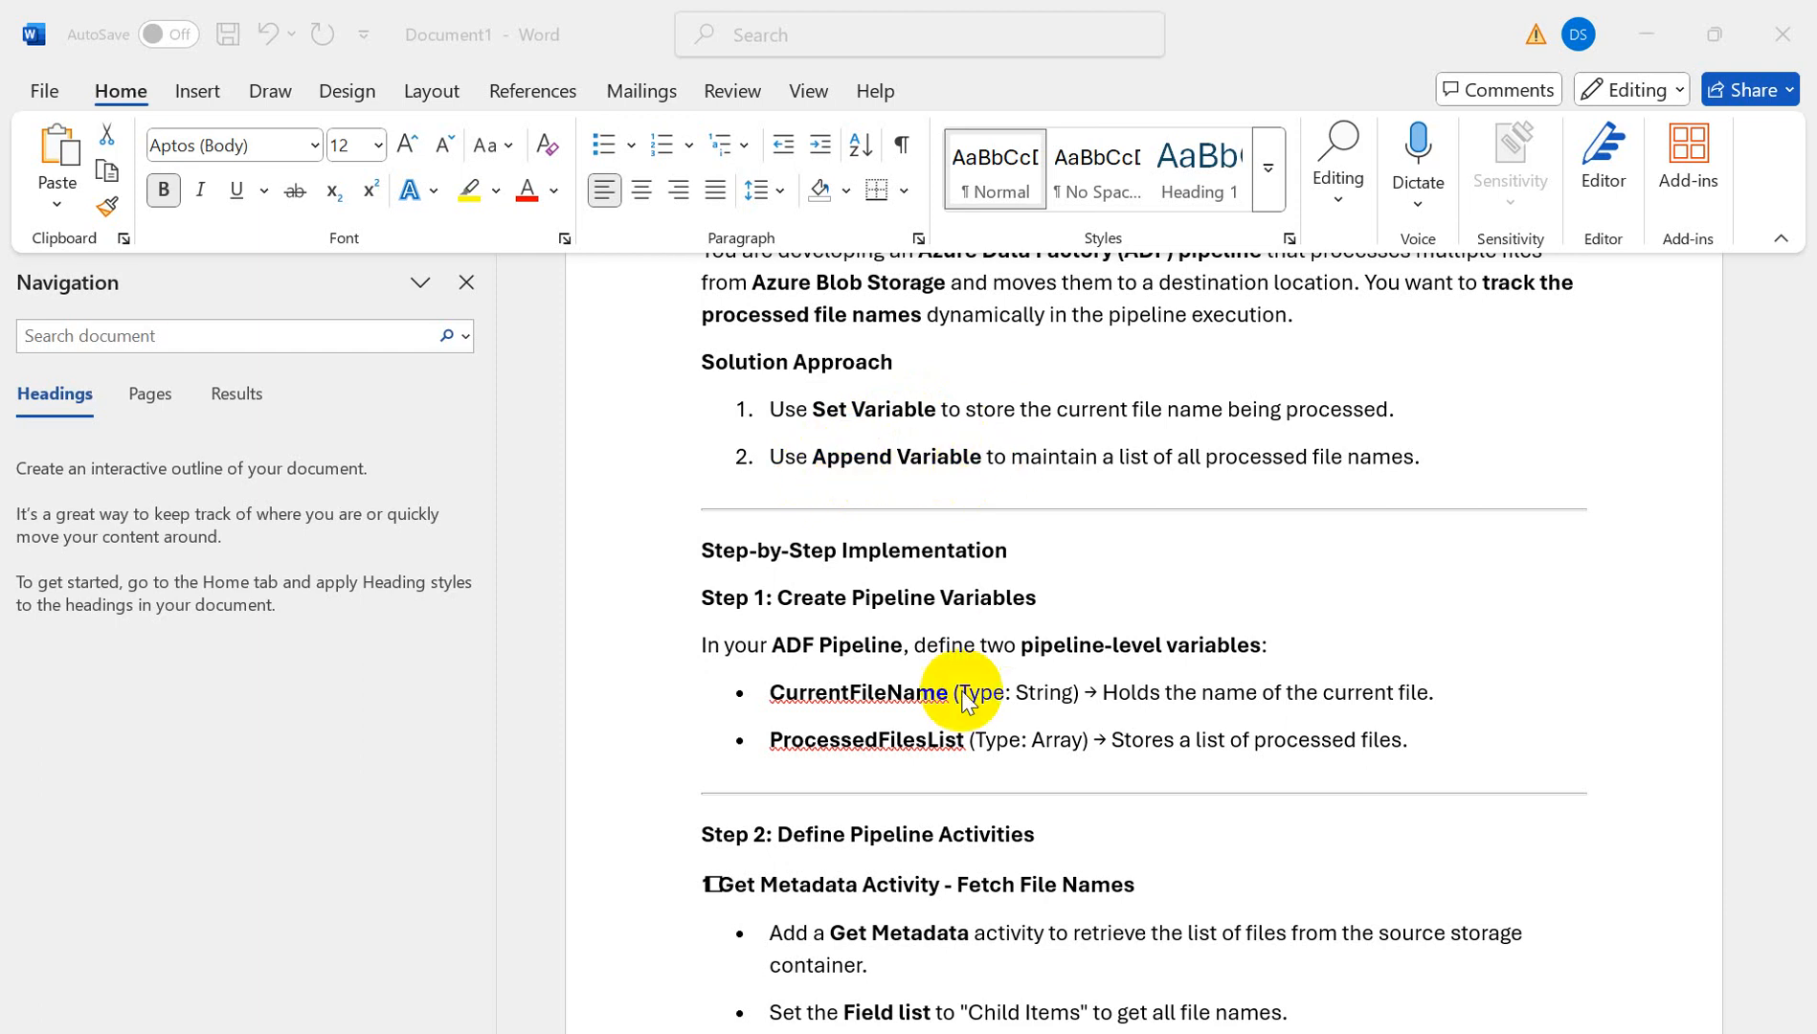
{"action": "scroll", "coordinate": [1101, 784], "scroll_direction": "down", "scroll_amount": 1}
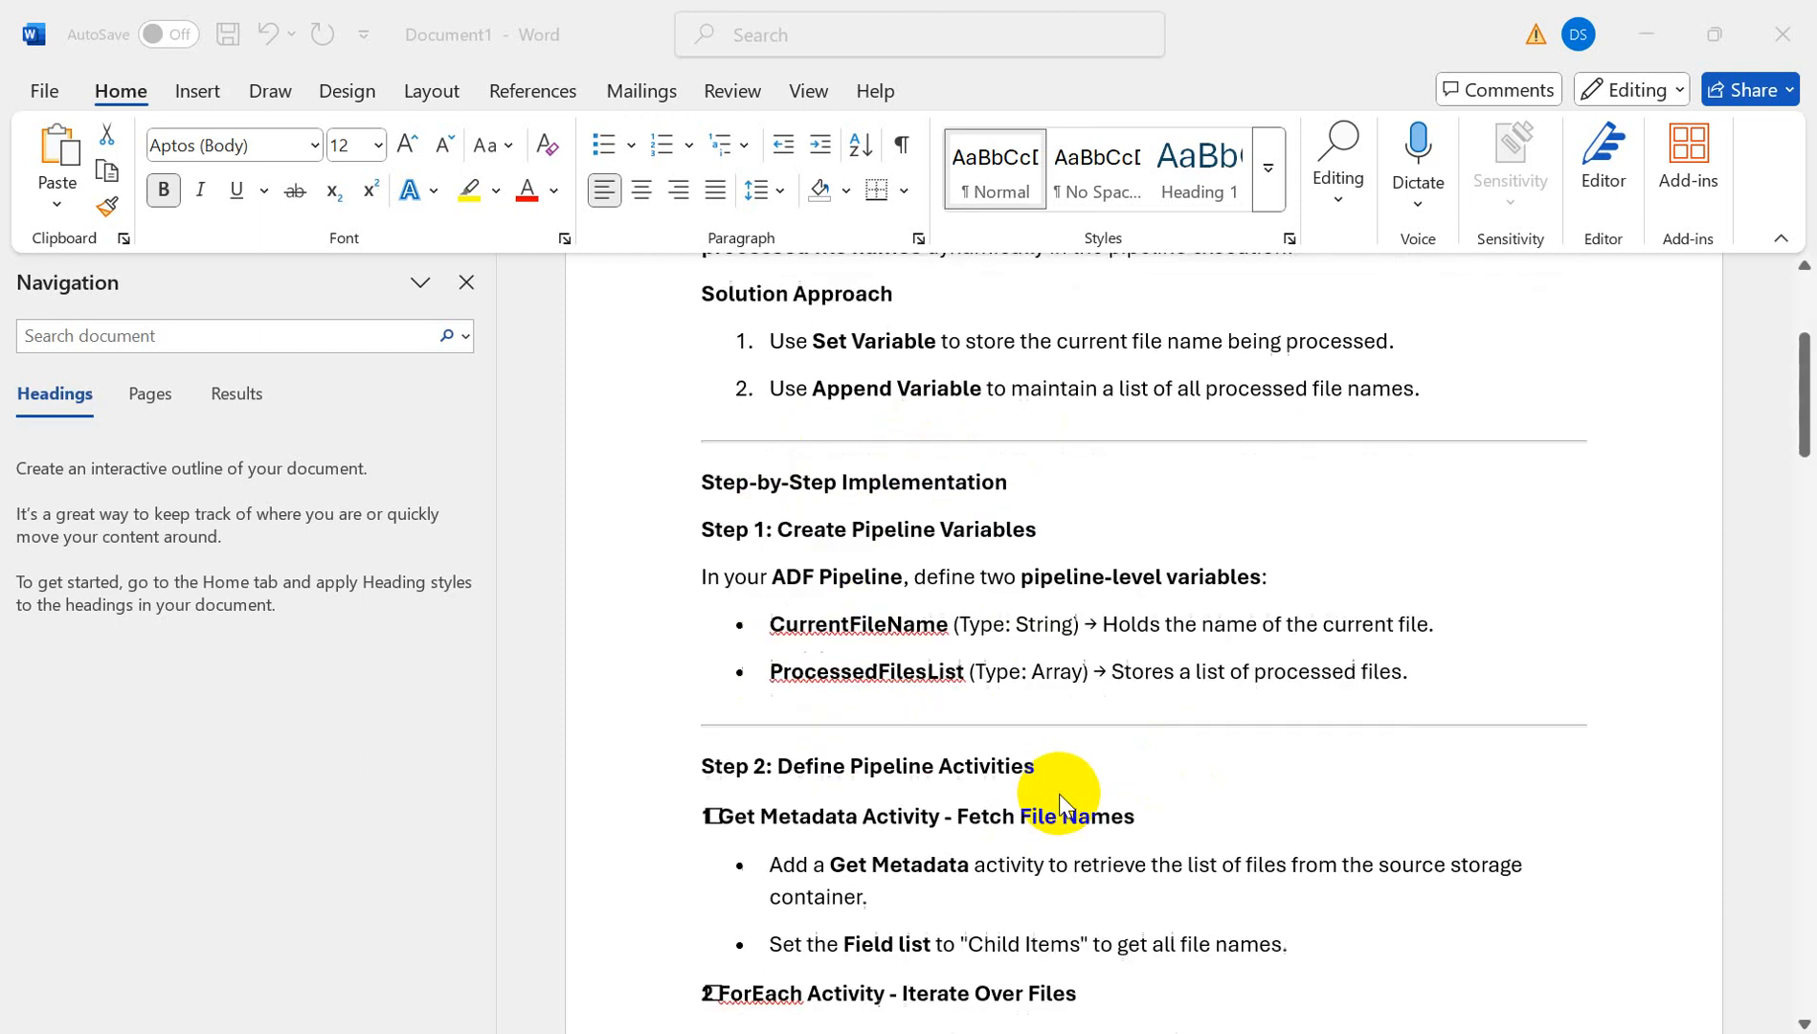
{"action": "scroll", "coordinate": [951, 608], "scroll_direction": "down", "scroll_amount": 2}
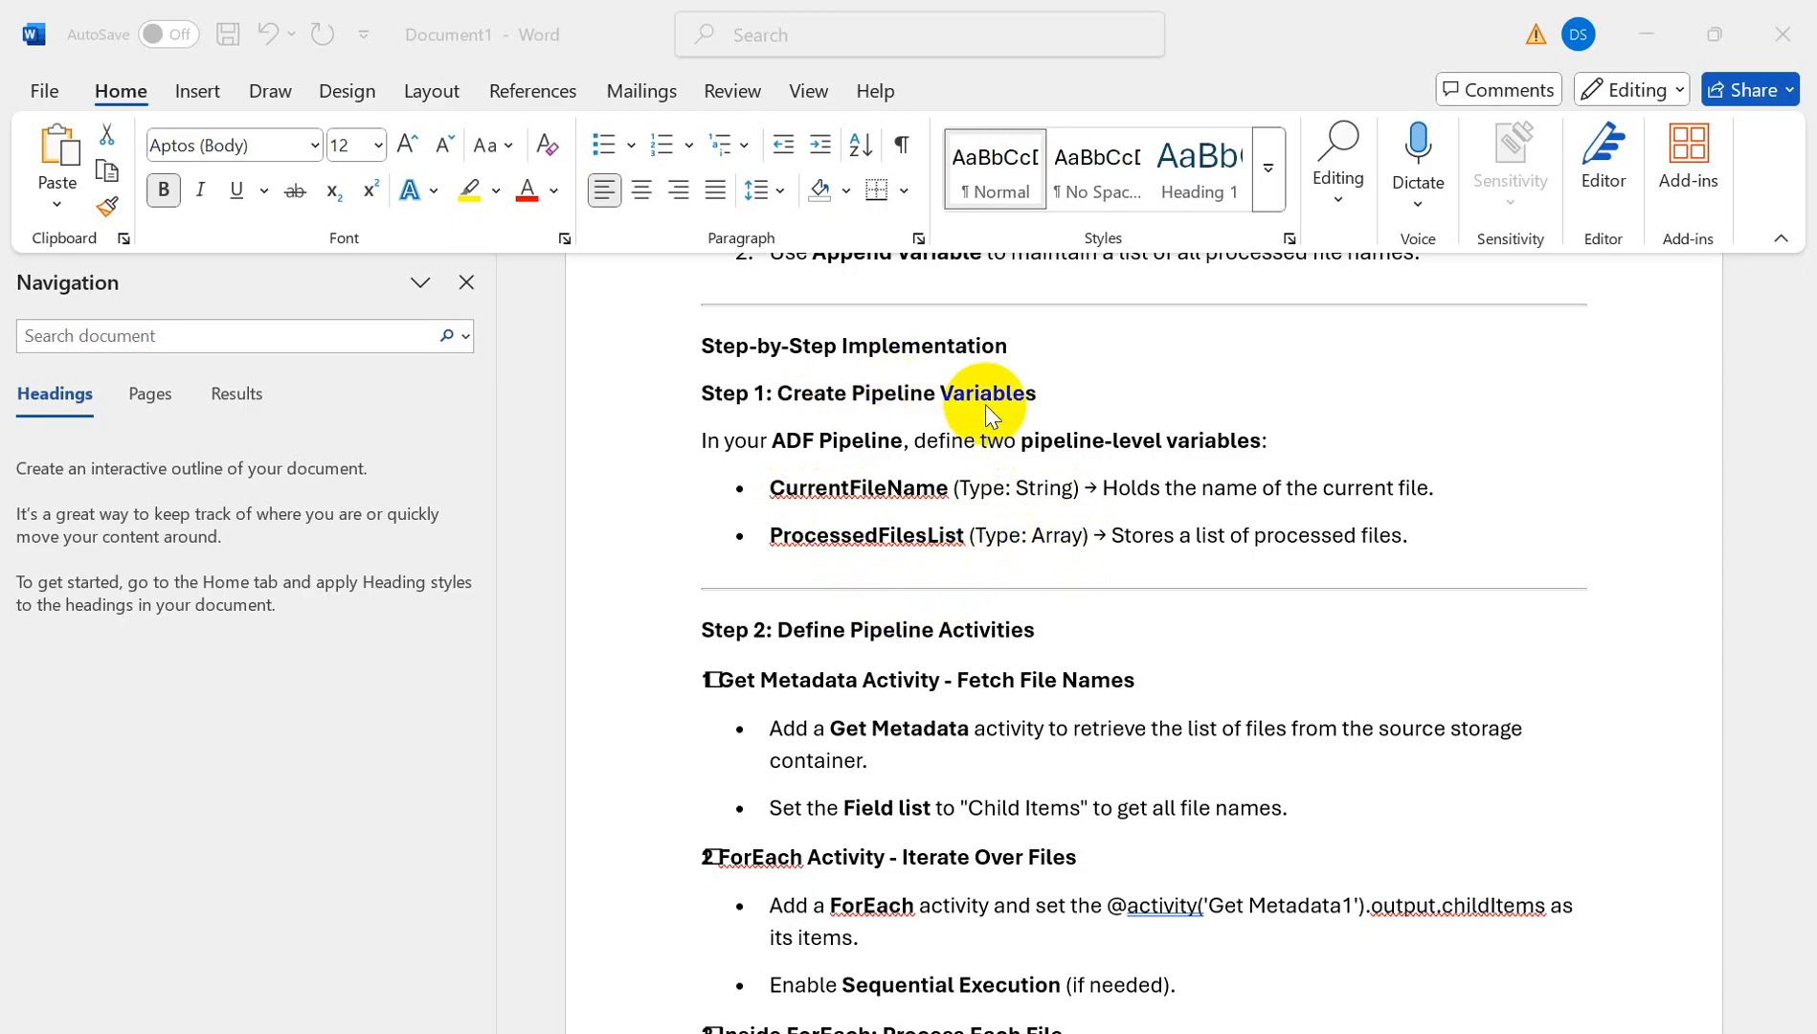
{"action": "mouse_move", "coordinate": [1238, 1030]}
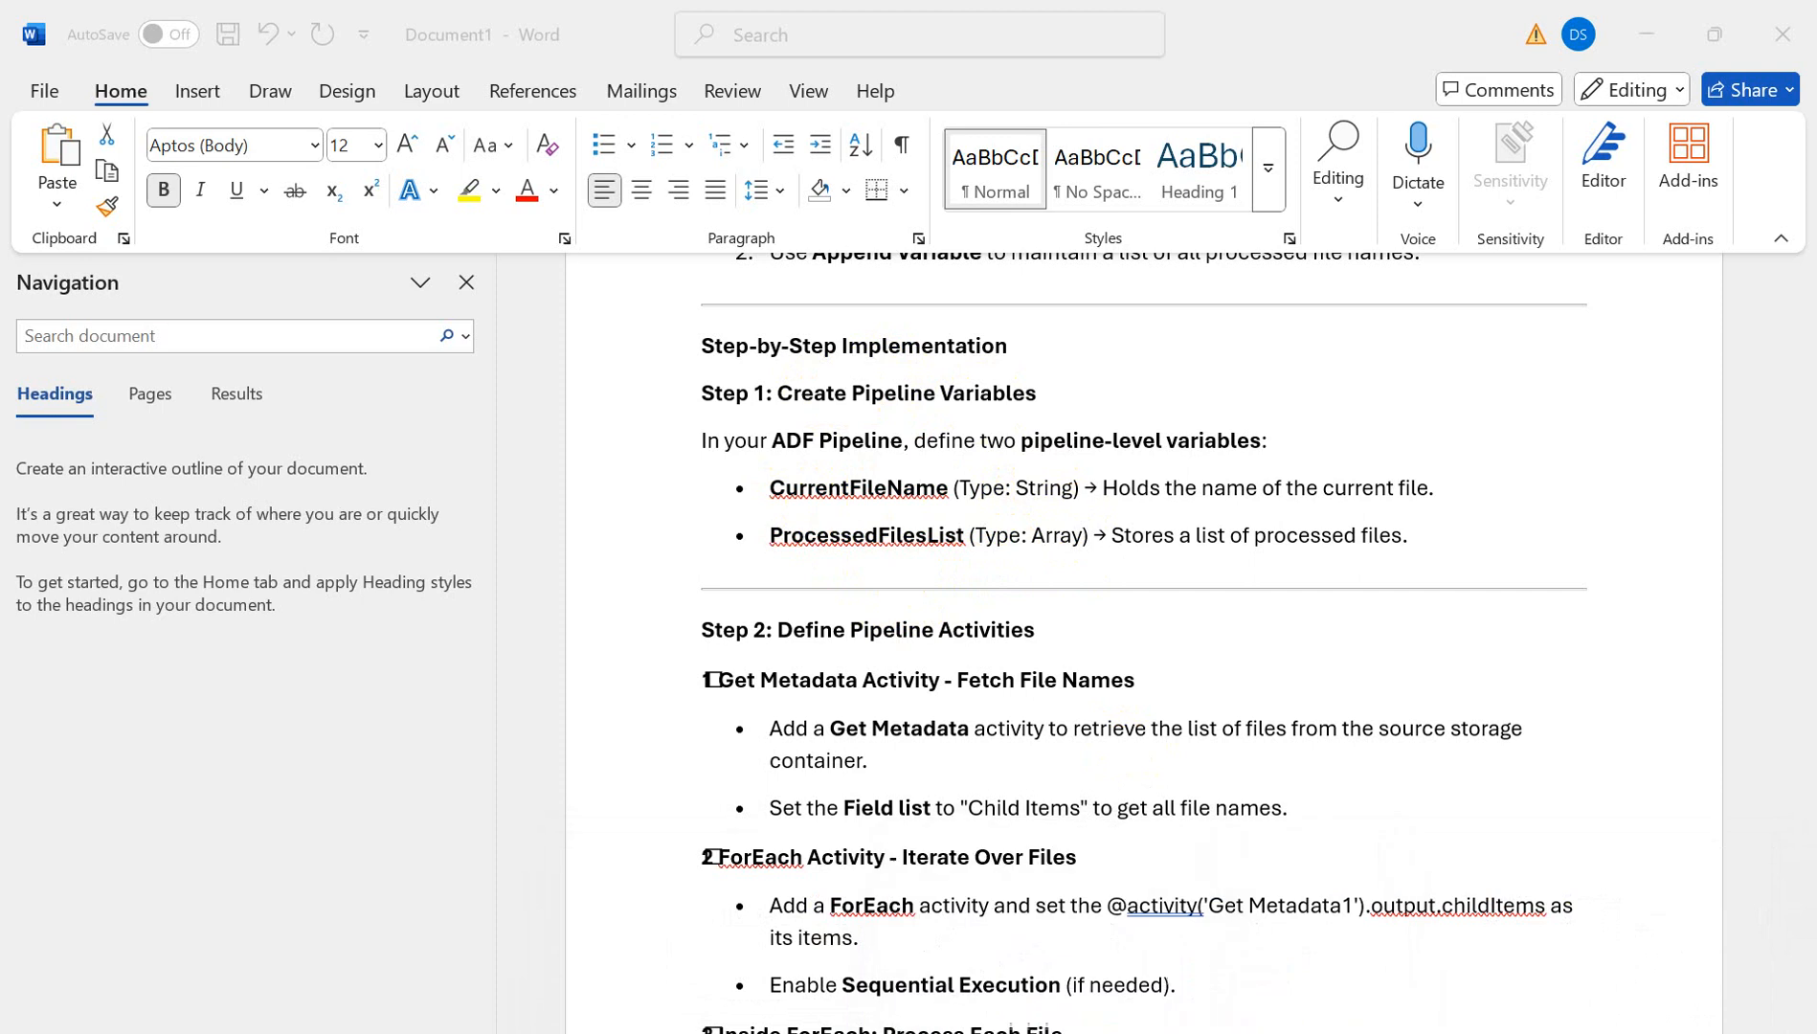
{"action": "mouse_move", "coordinate": [676, 1030]}
{"action": "left_click", "coordinate": [802, 992]}
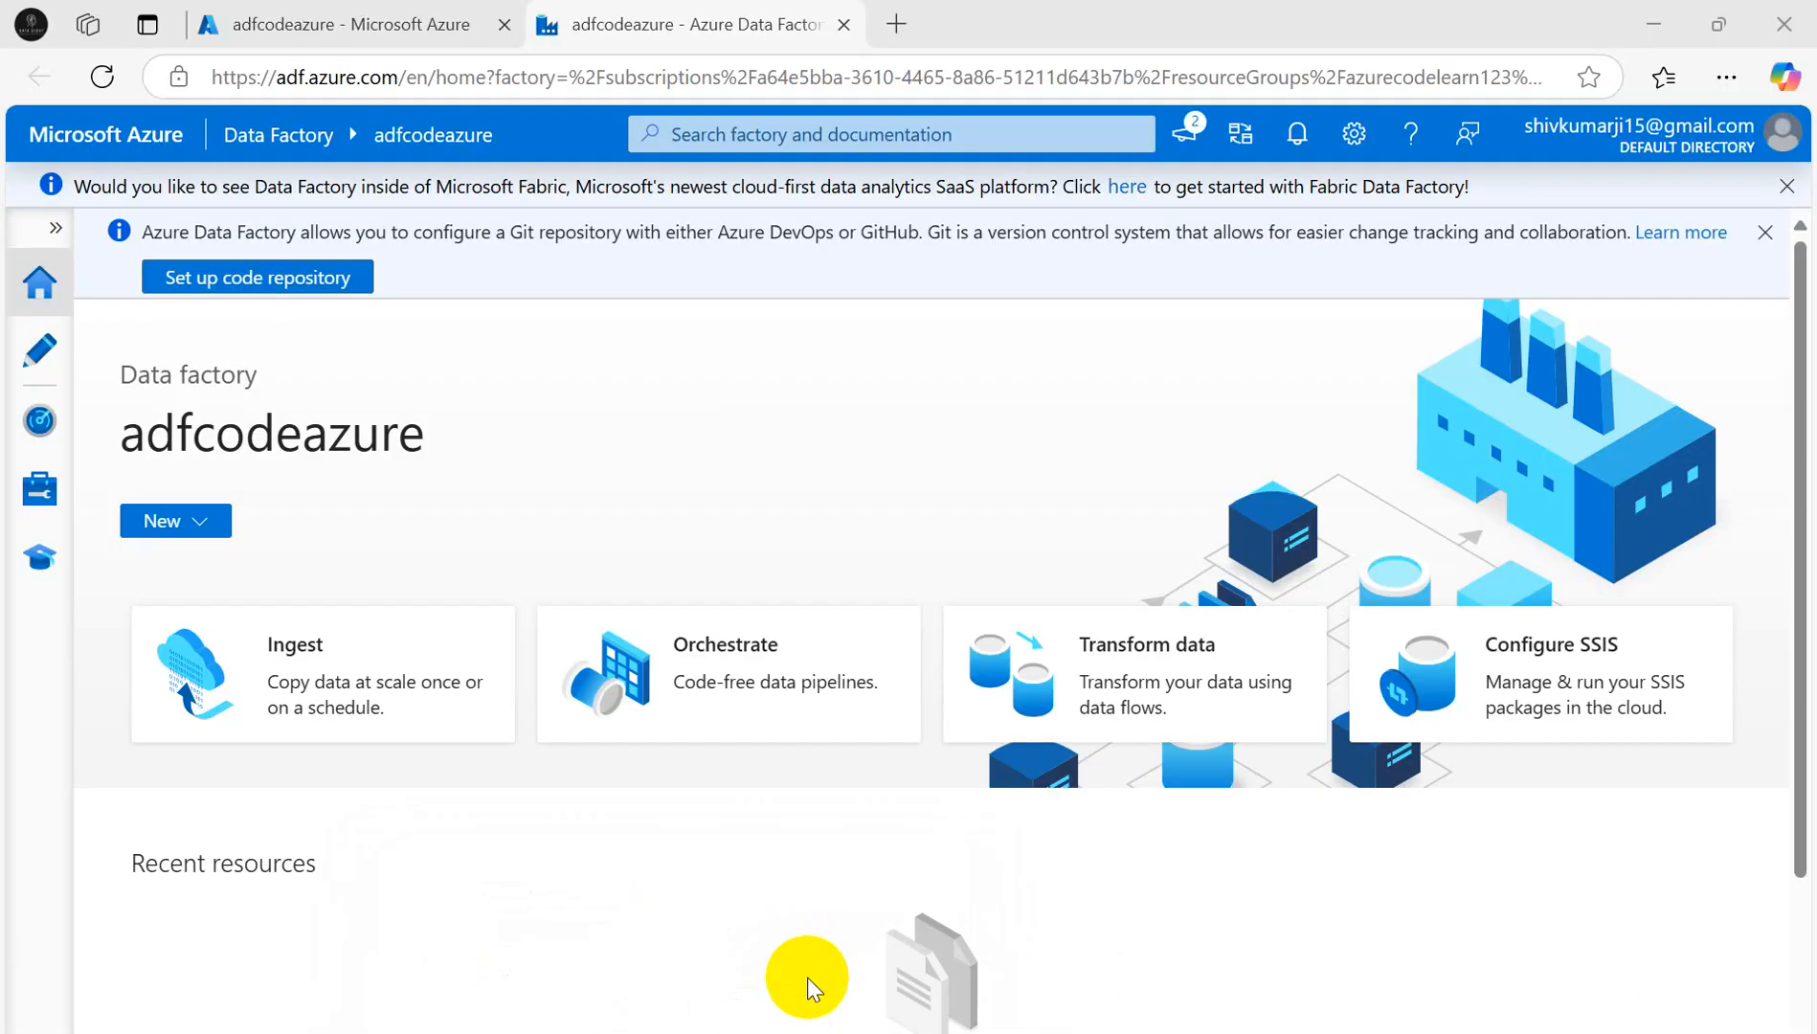
{"action": "left_click", "coordinate": [30, 373]}
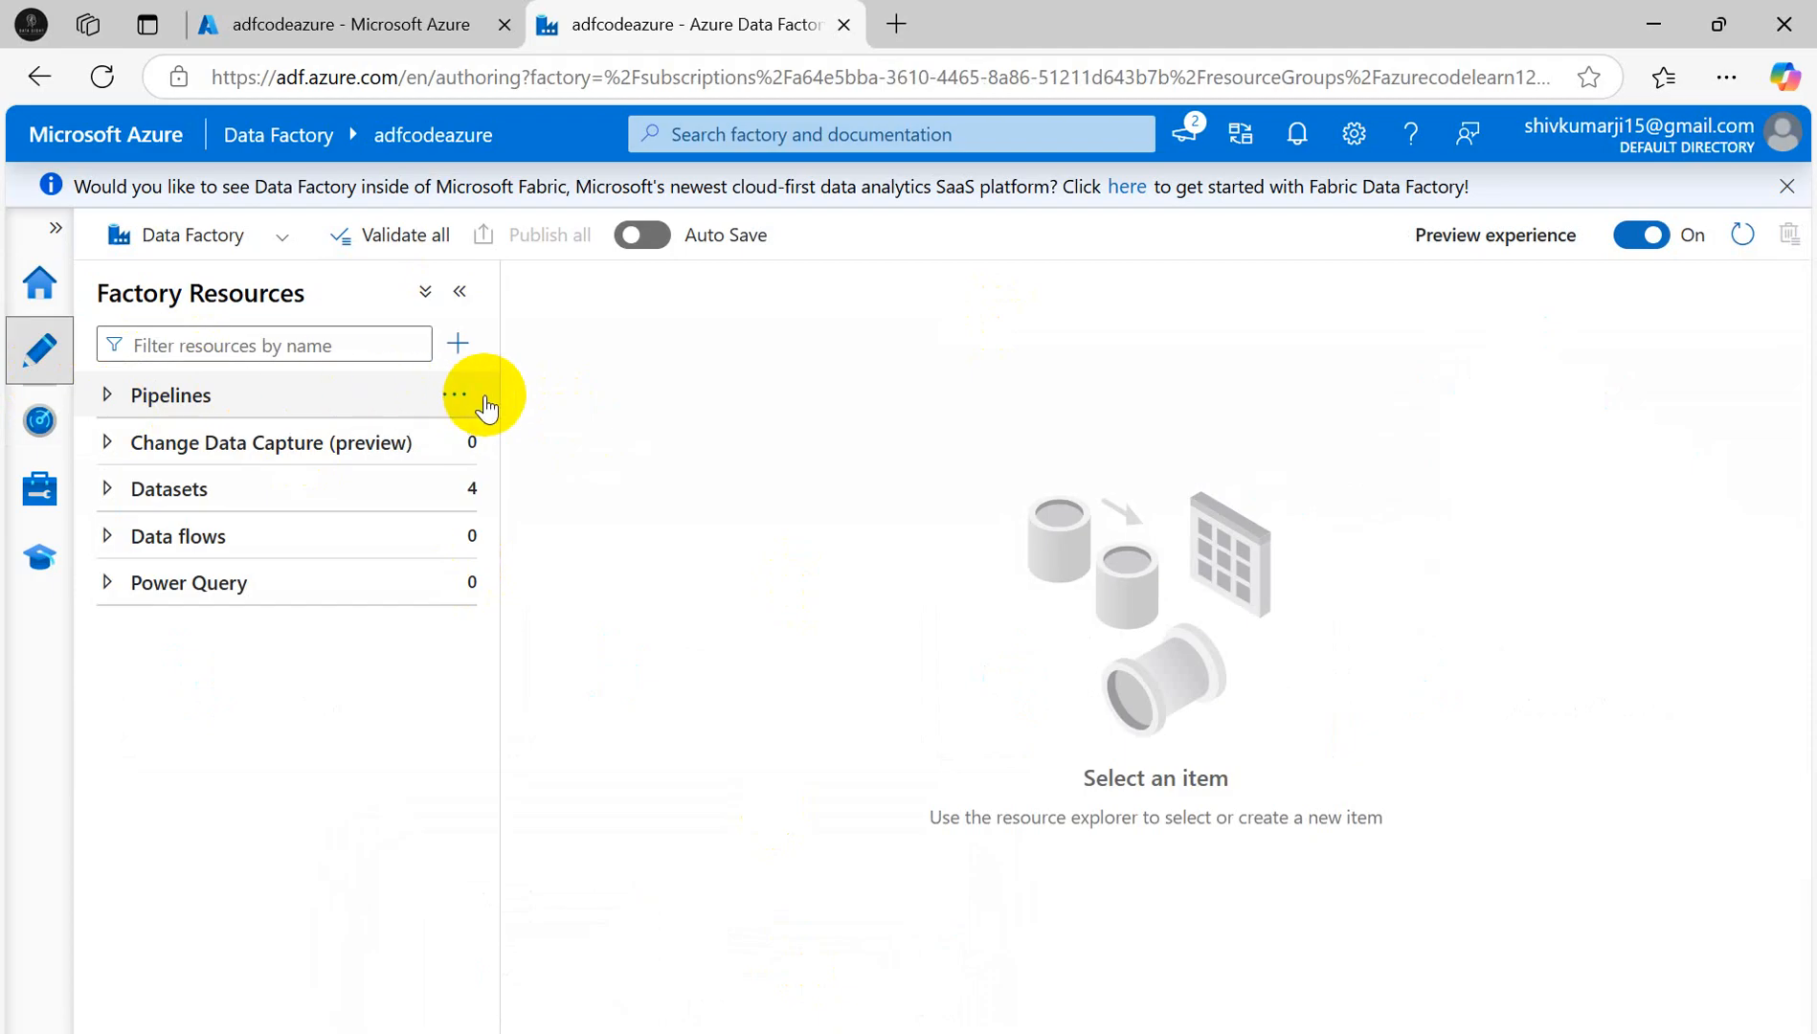
{"action": "left_click", "coordinate": [466, 396]}
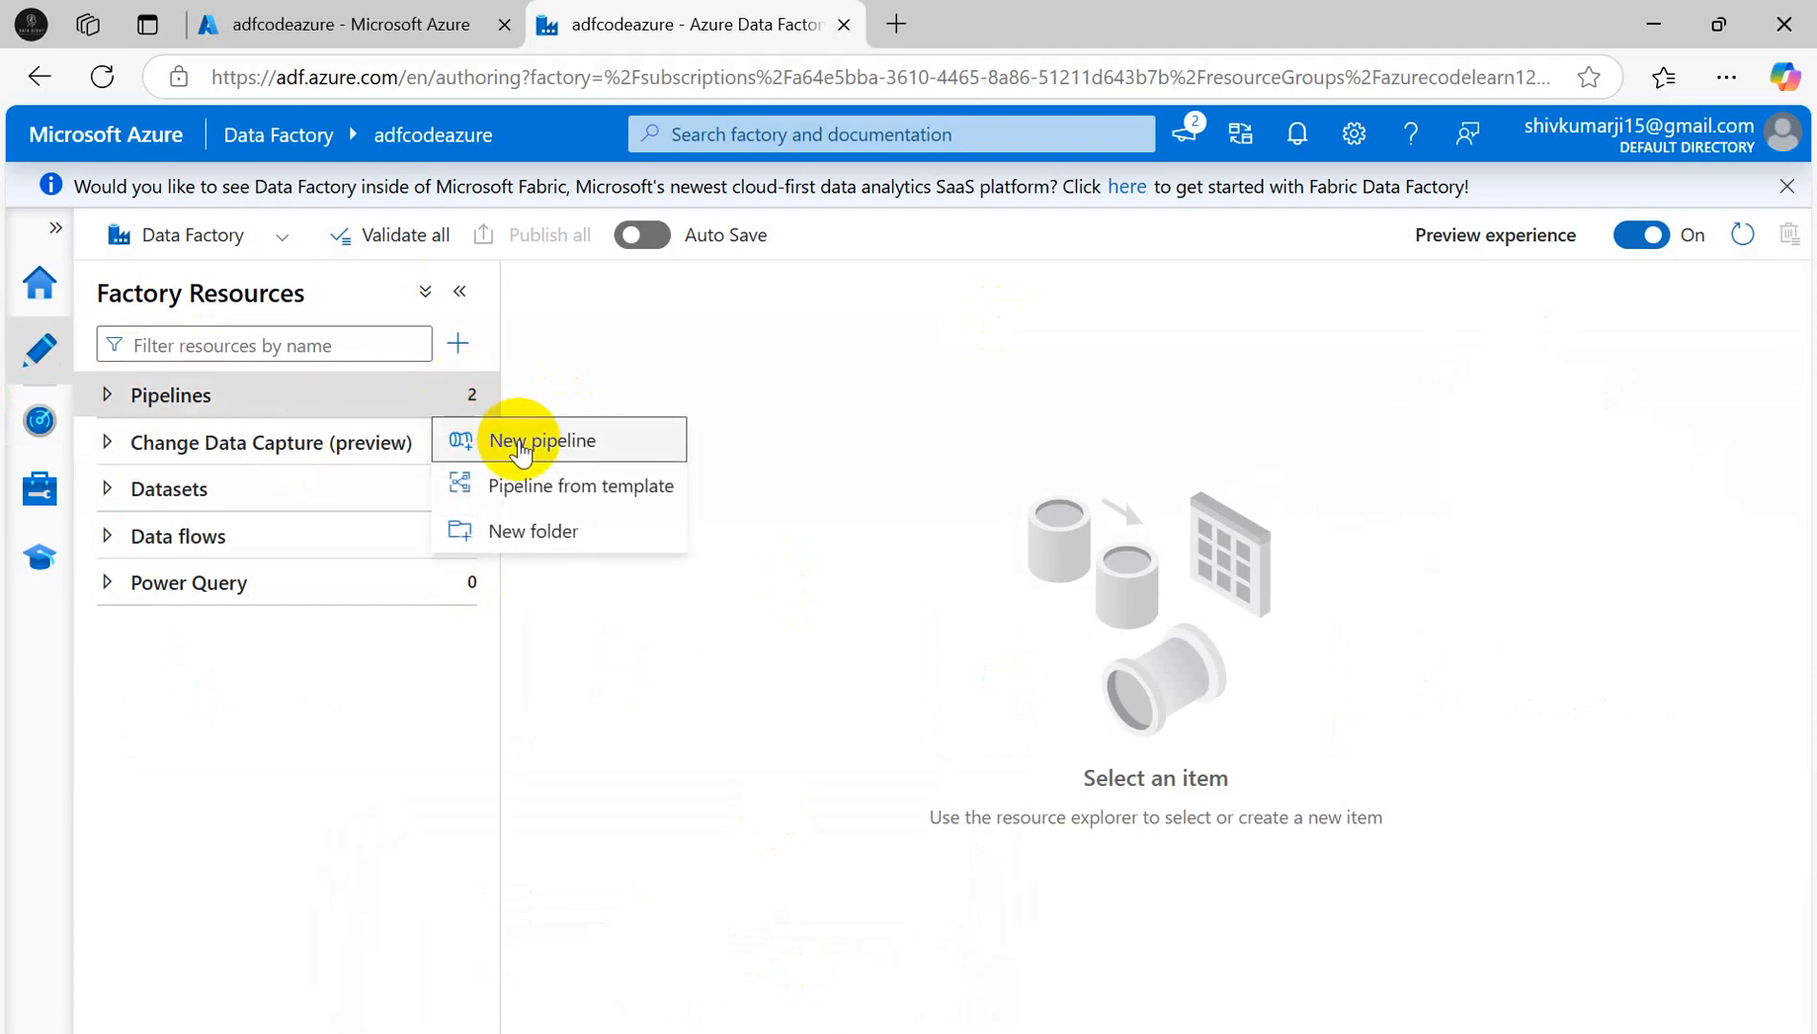
{"action": "left_click", "coordinate": [498, 440]}
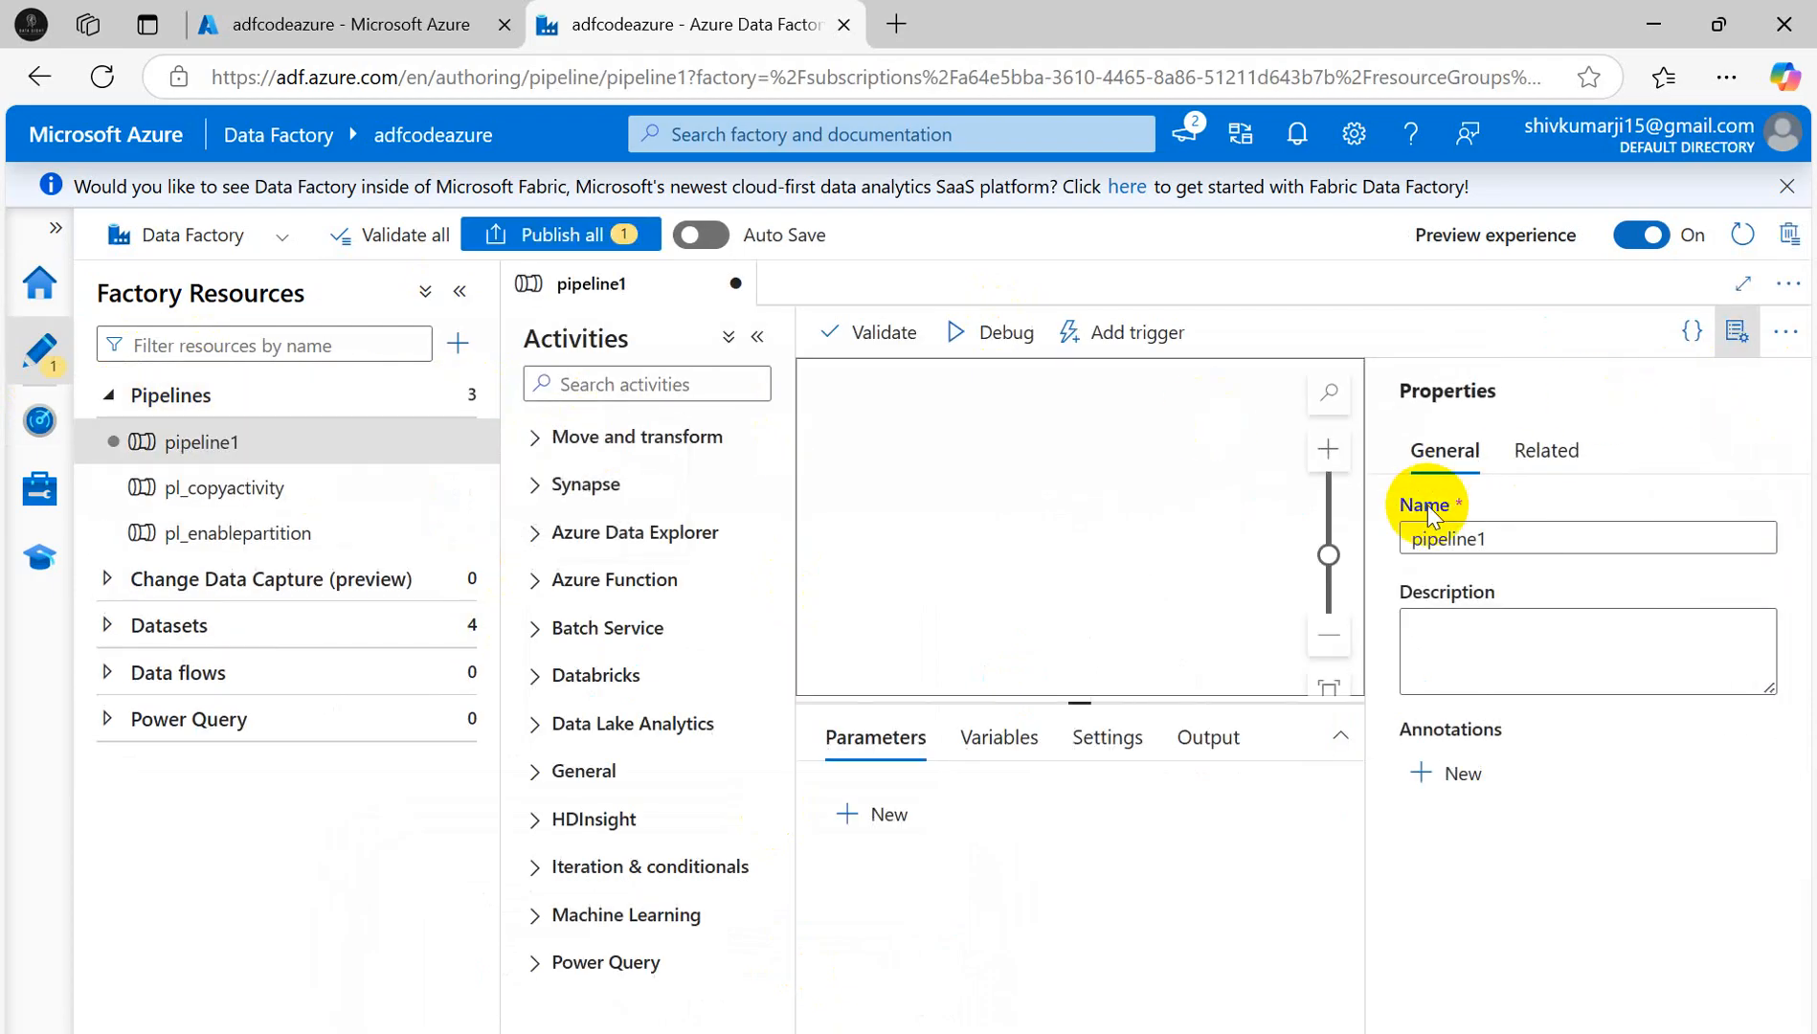
- Name the pipeline pl_logprocessedfiles and close the Properties pane
{"action": "left_click", "coordinate": [1522, 542]}
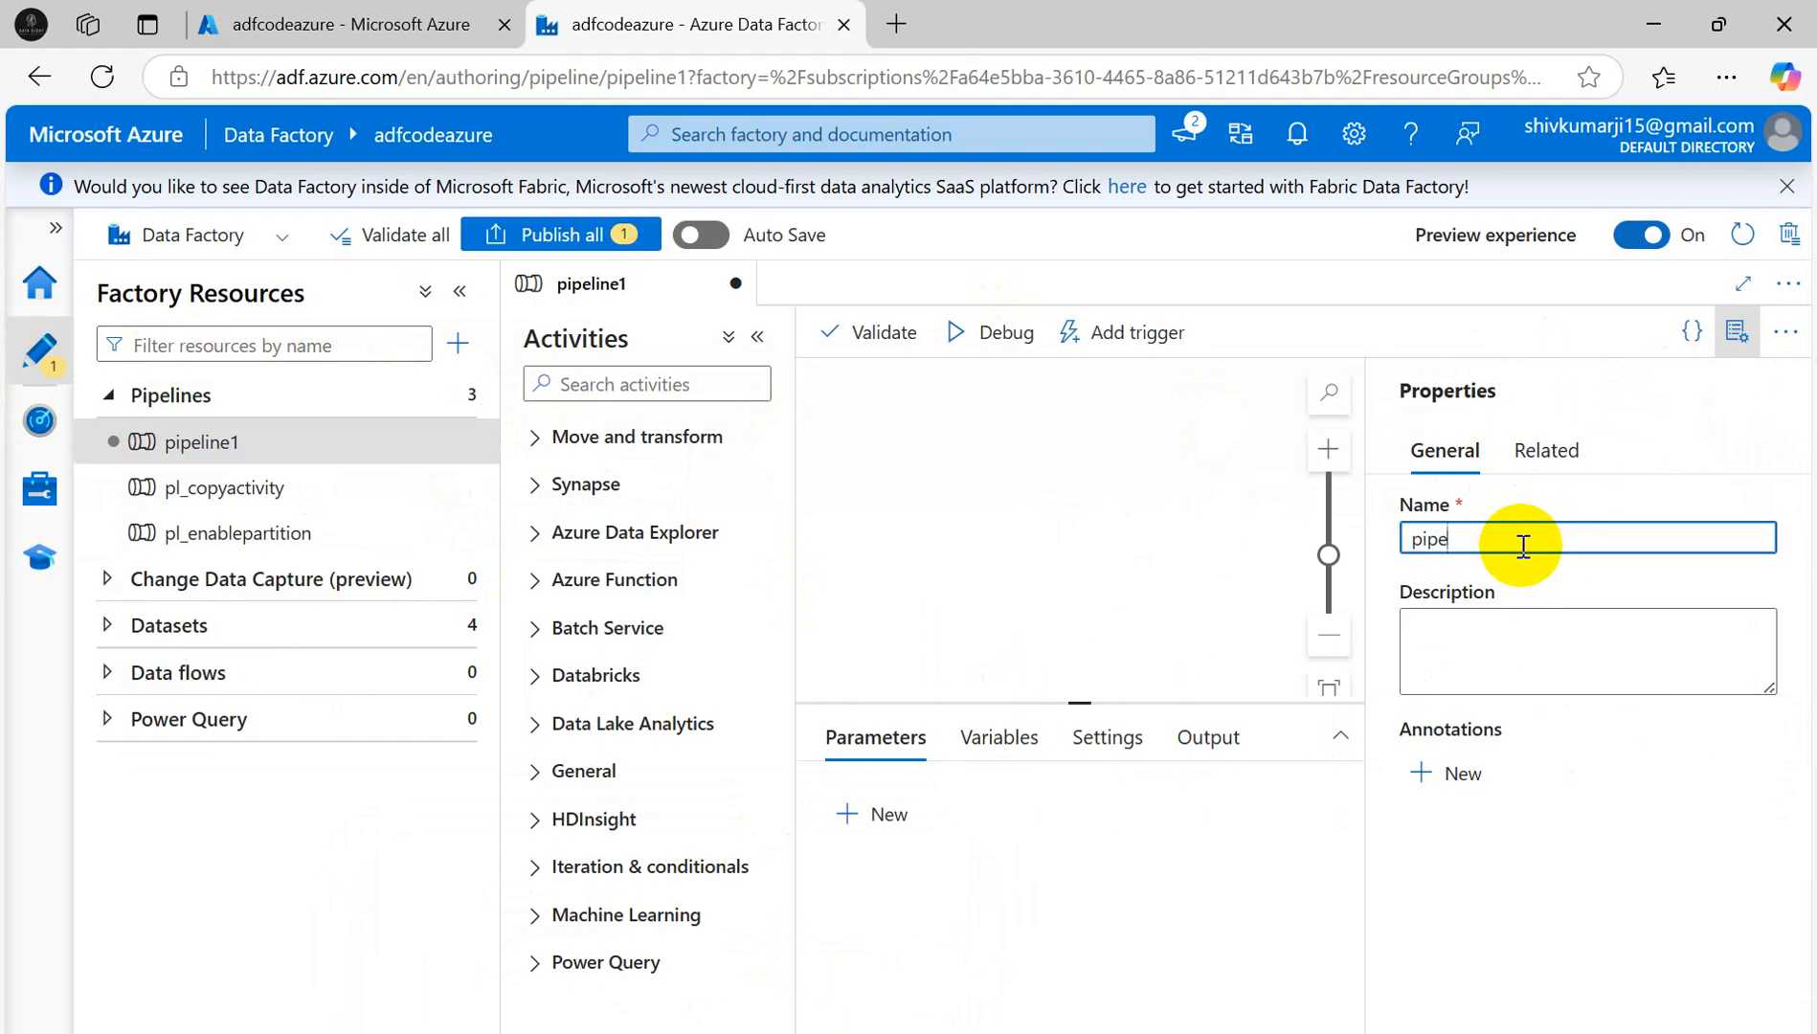
{"action": "type", "text": "pl"}
{"action": "key", "text": "BackSpace"}
{"action": "key", "text": "alt+Tab"}
{"action": "scroll", "coordinate": [1108, 486], "scroll_direction": "up", "scroll_amount": 4}
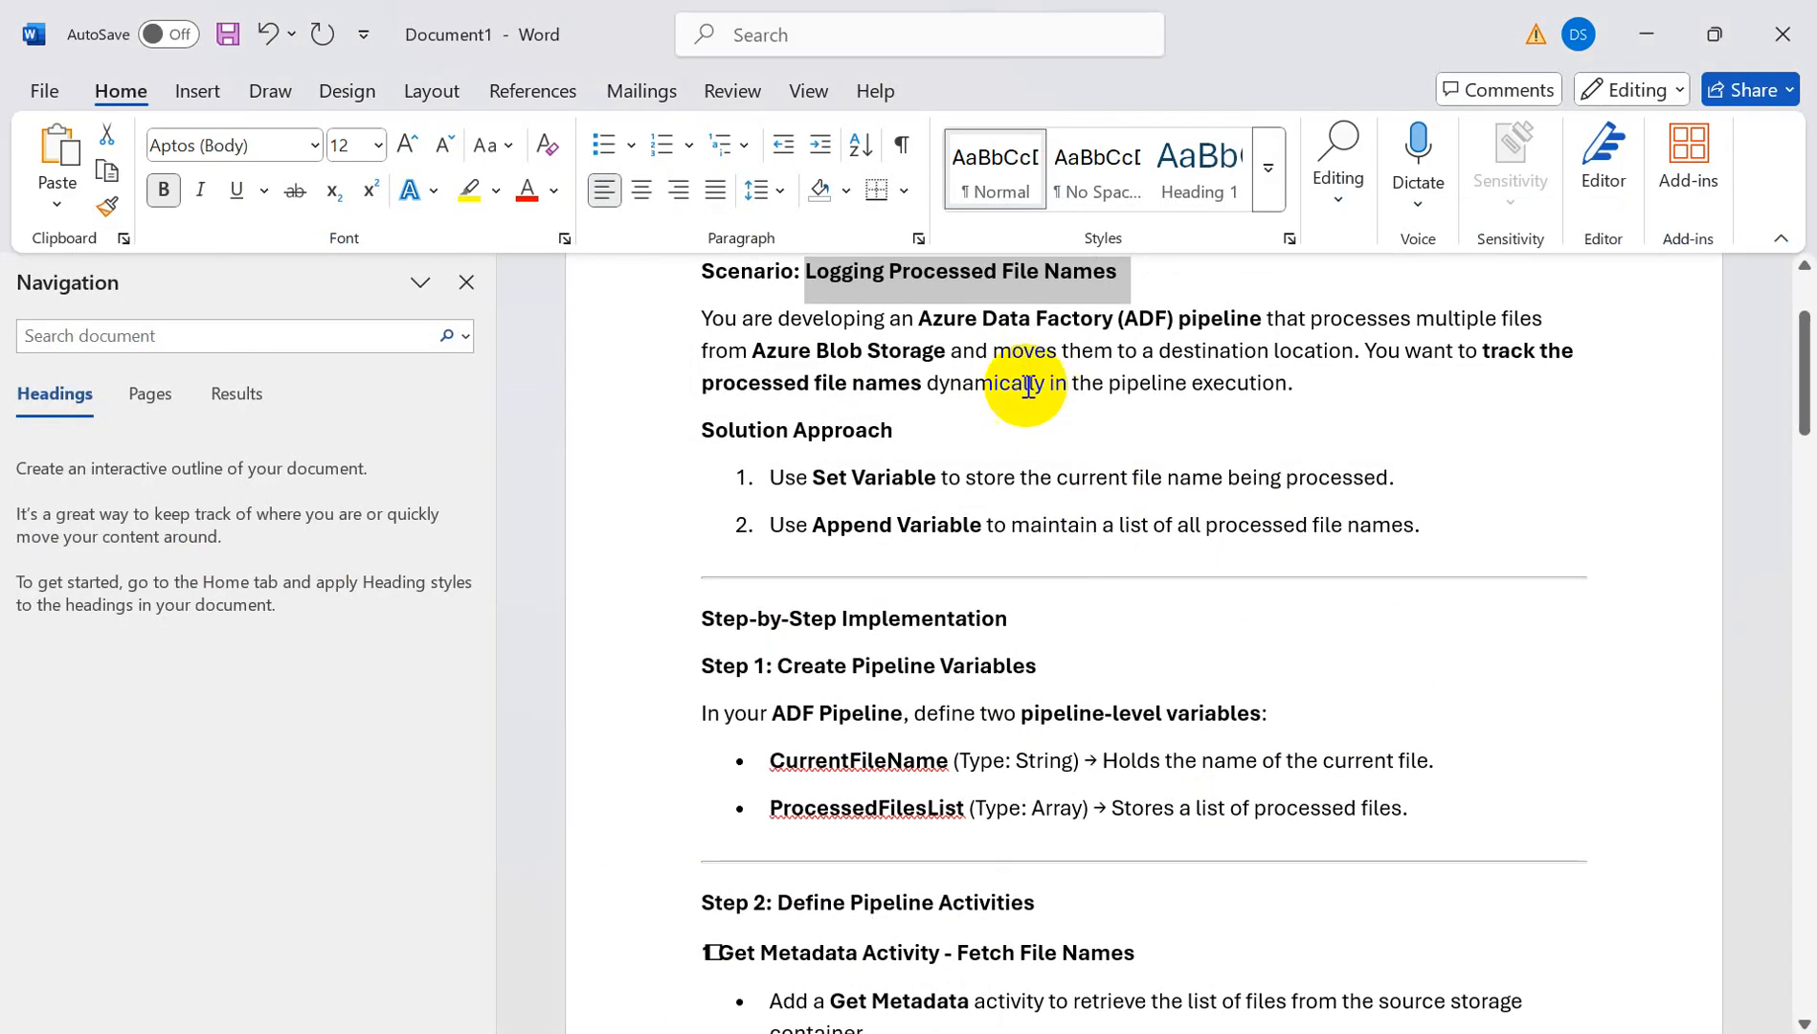
{"action": "scroll", "coordinate": [1028, 386], "scroll_direction": "up", "scroll_amount": 2}
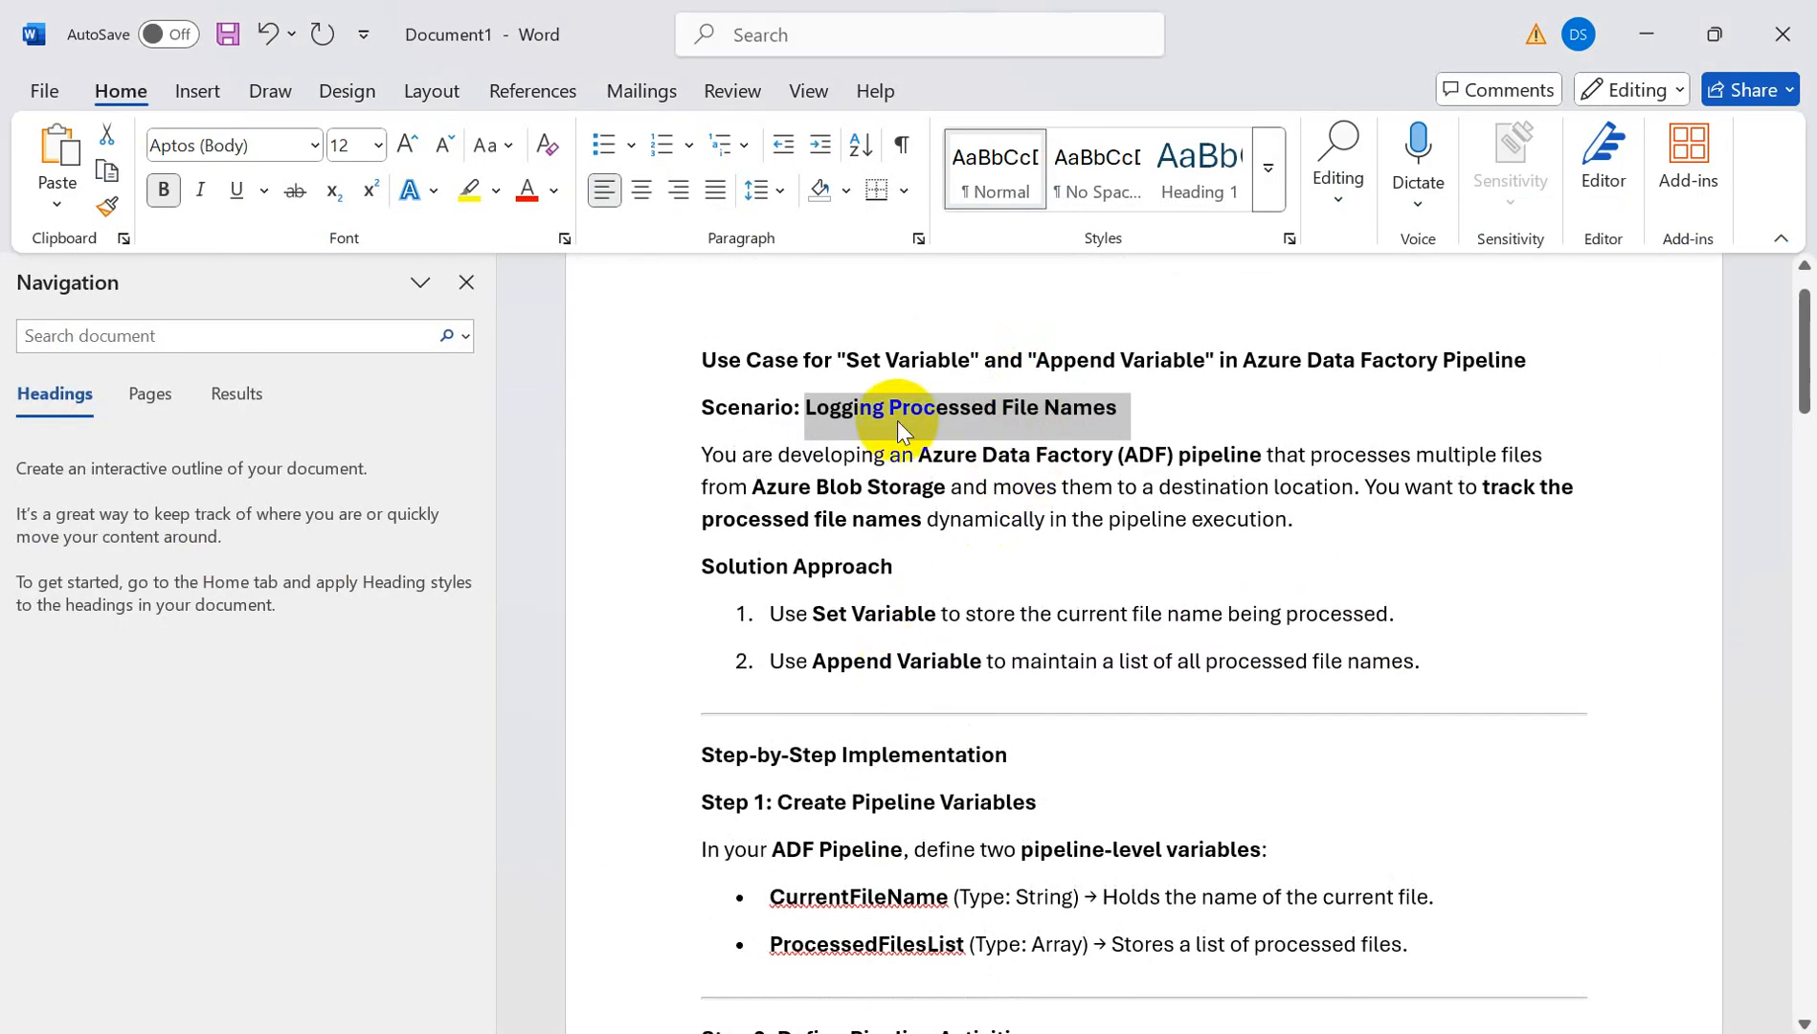
{"action": "key", "text": "alt+Tab"}
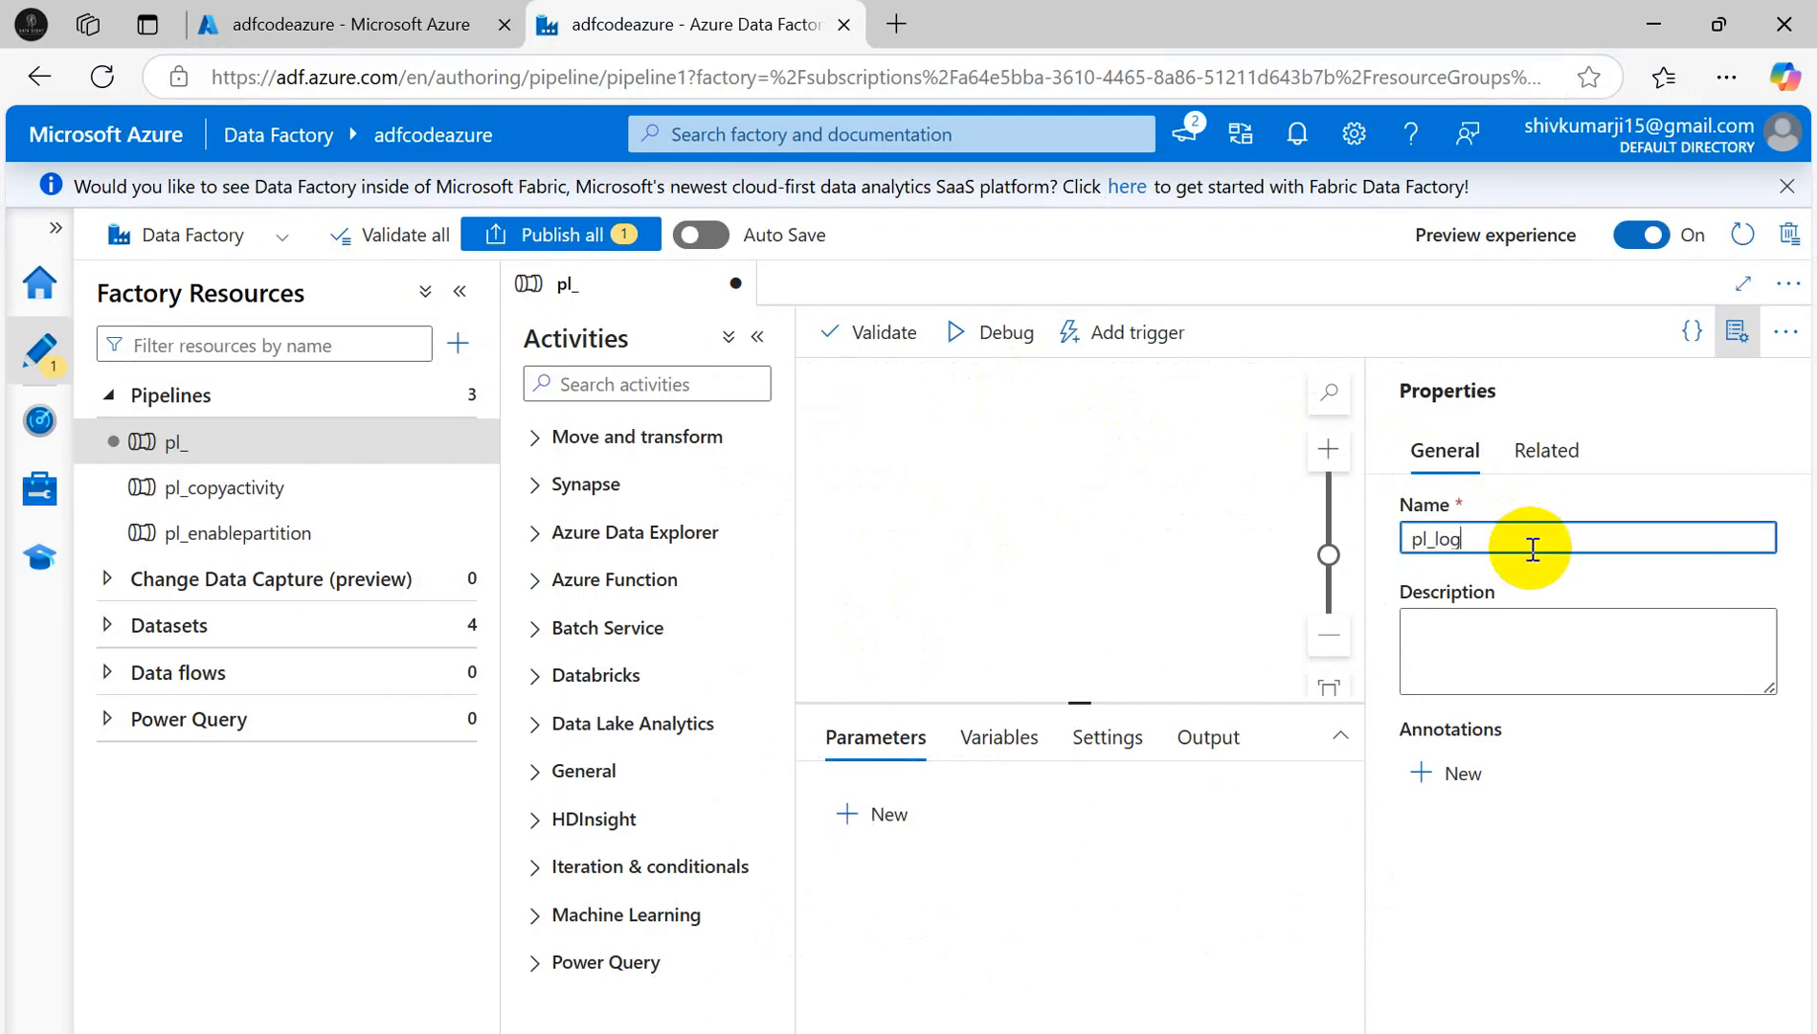
{"action": "type", "text": "processedf"}
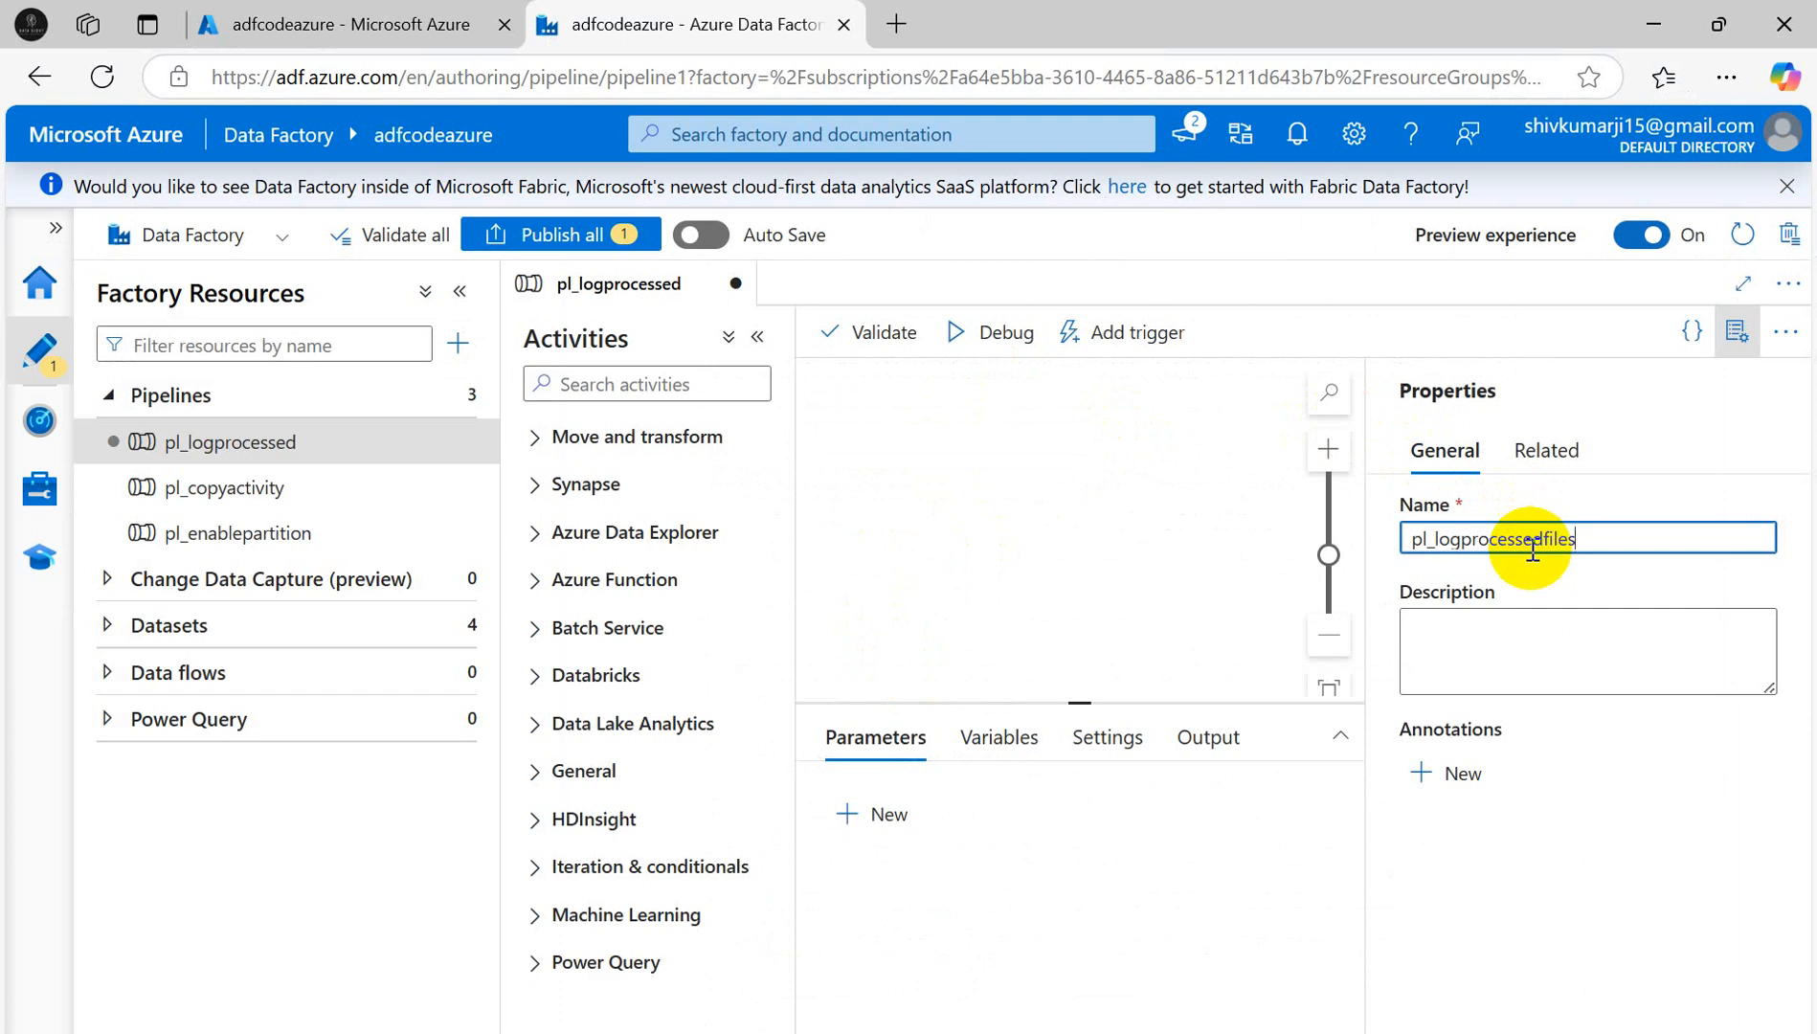
{"action": "type", "text": "iles"}
{"action": "left_click", "coordinate": [1739, 333]}
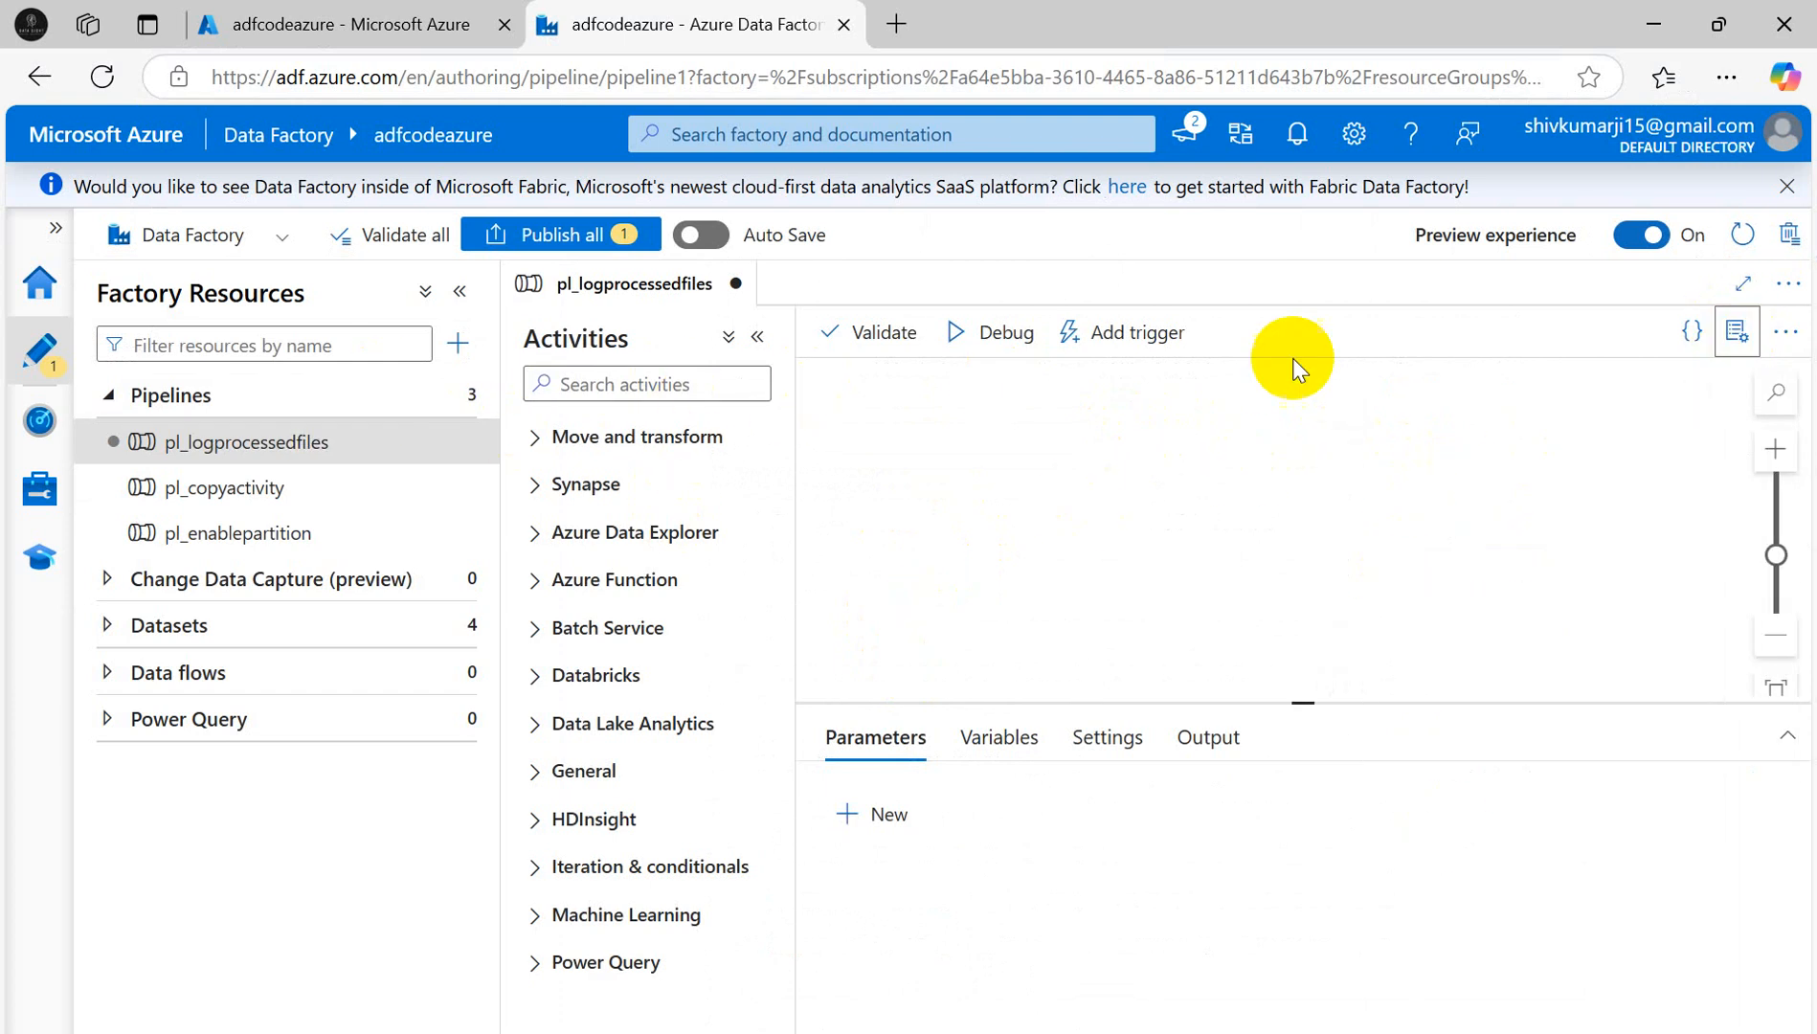
- Add a pipeline variable named CurrentFileName, copied from the Word guide
{"action": "left_click", "coordinate": [993, 745]}
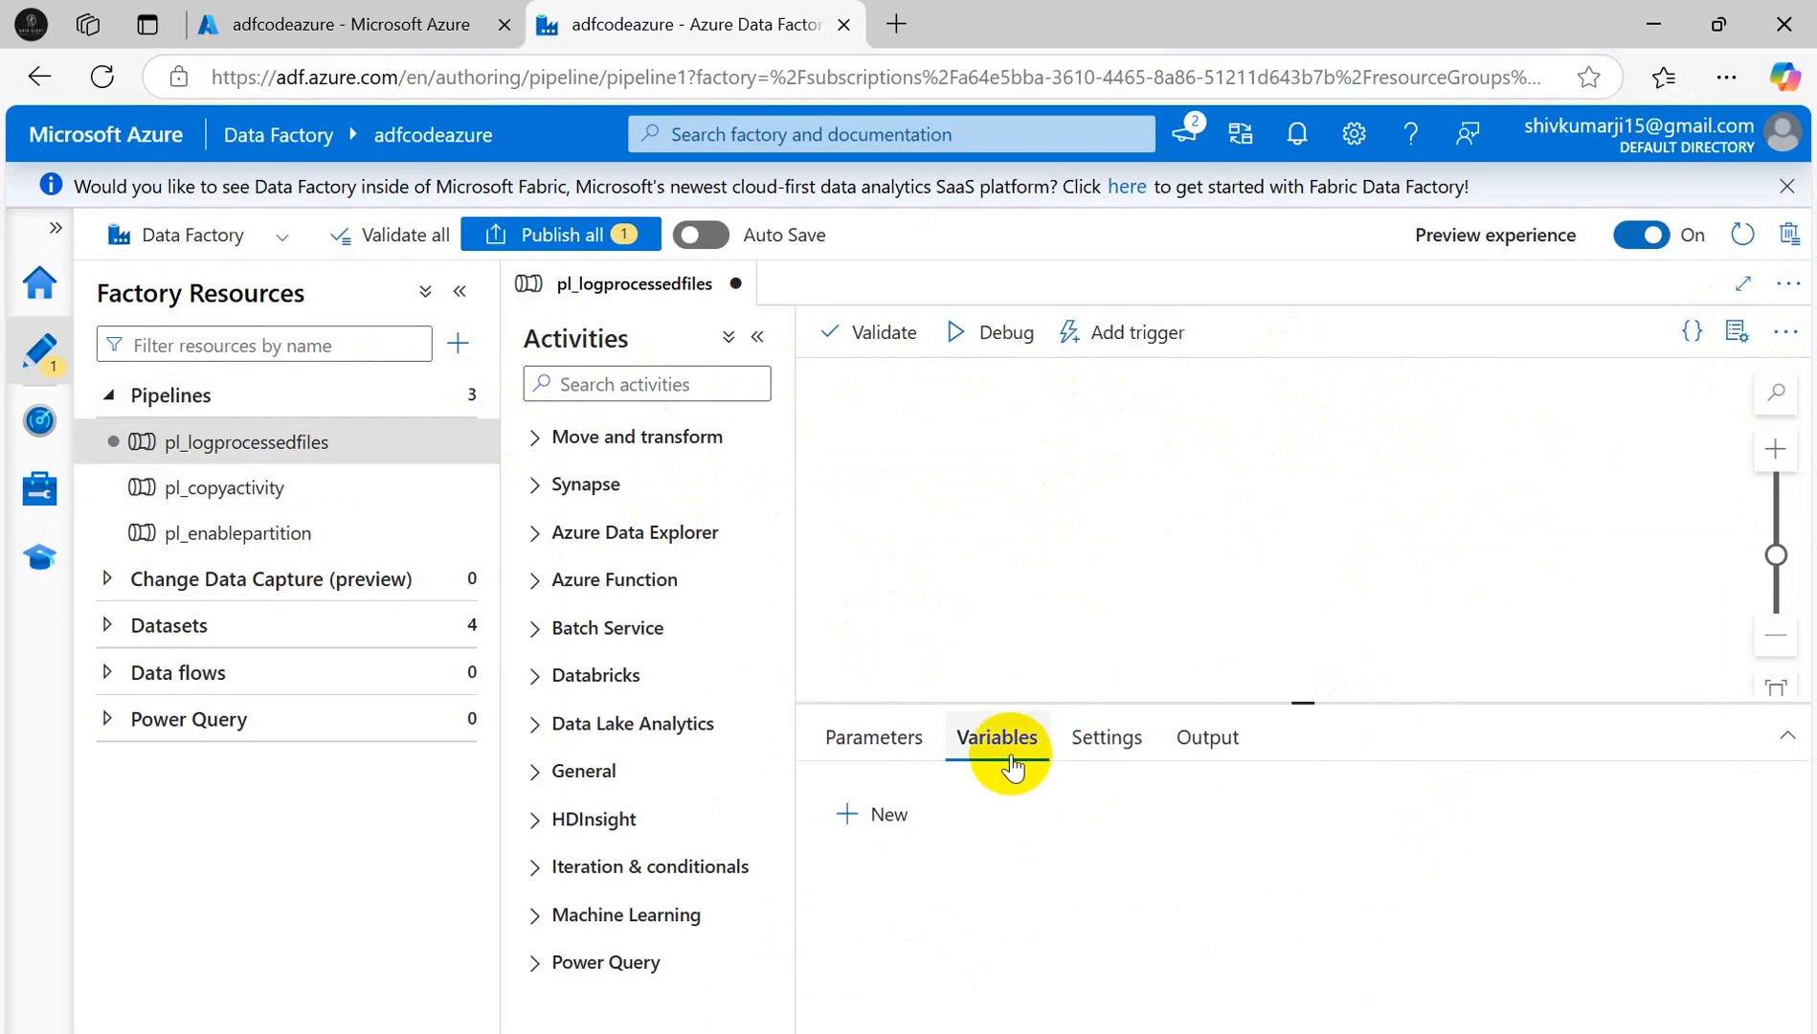
{"action": "left_click", "coordinate": [847, 814]}
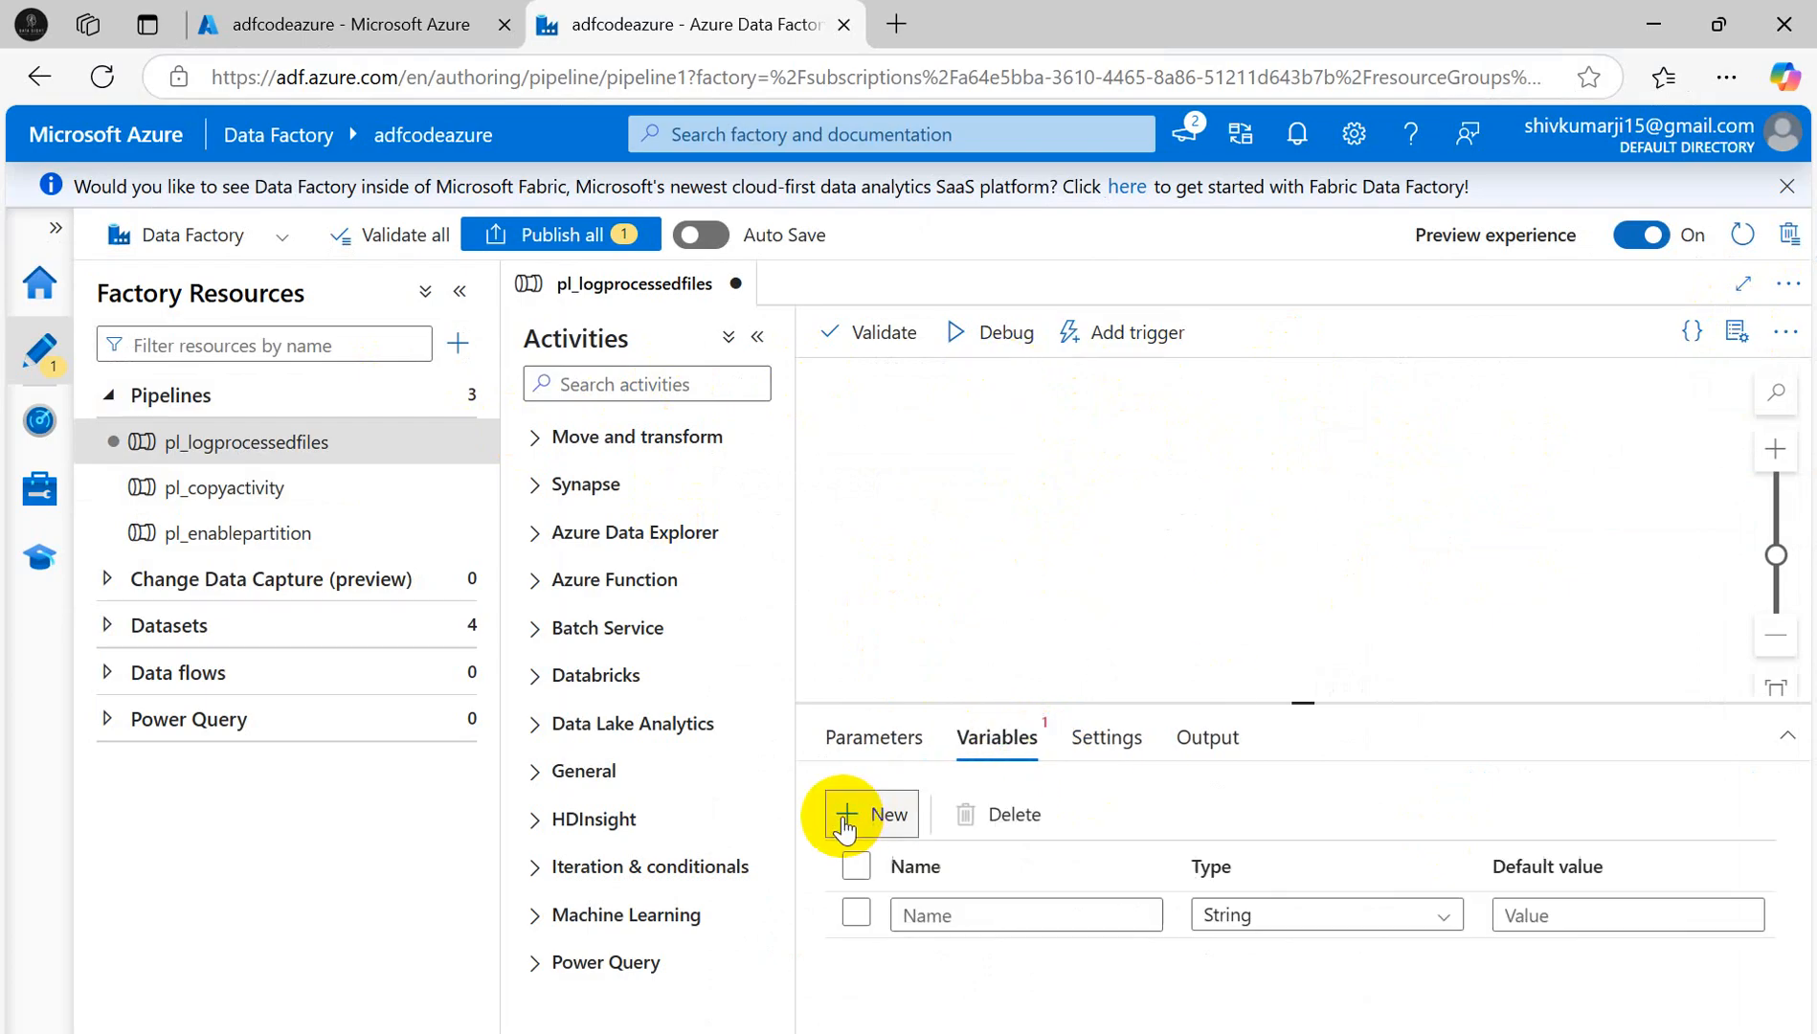
{"action": "left_click", "coordinate": [993, 920]}
{"action": "key", "text": "alt+Tab"}
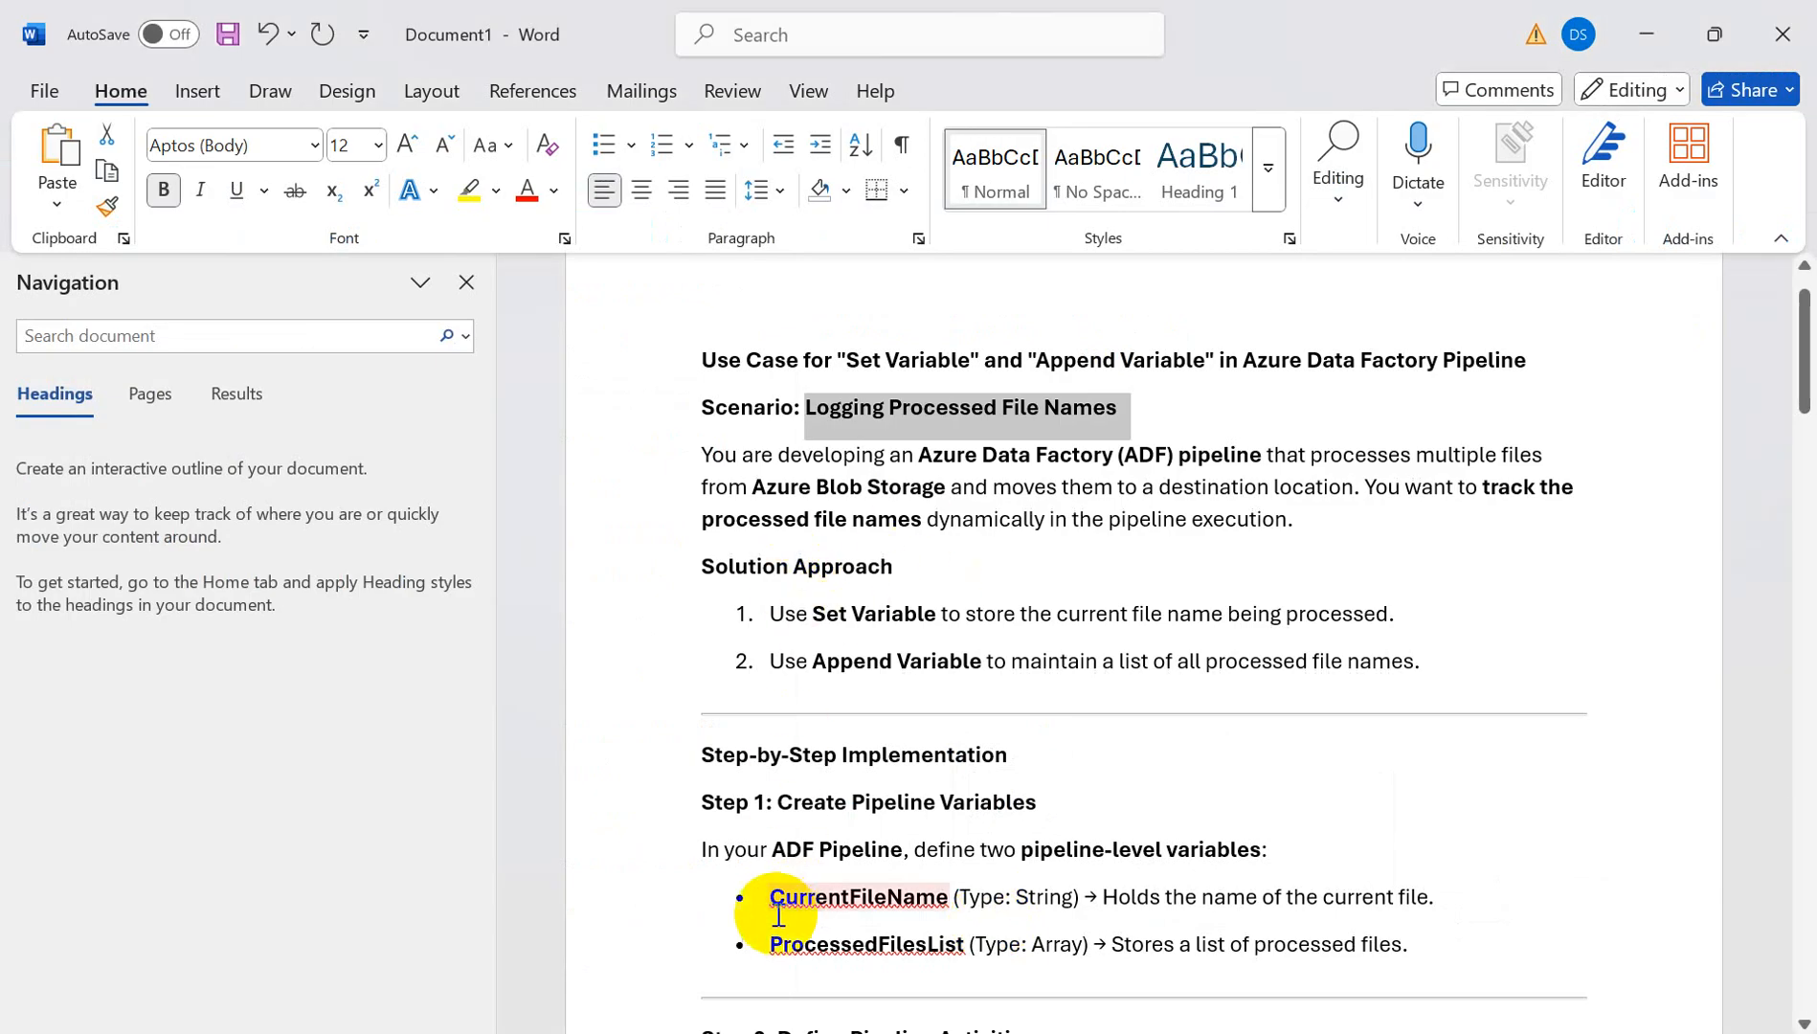
{"action": "left_click_drag", "start_coordinate": [768, 900], "coordinate": [946, 898]}
{"action": "key", "text": "ctrl+c"}
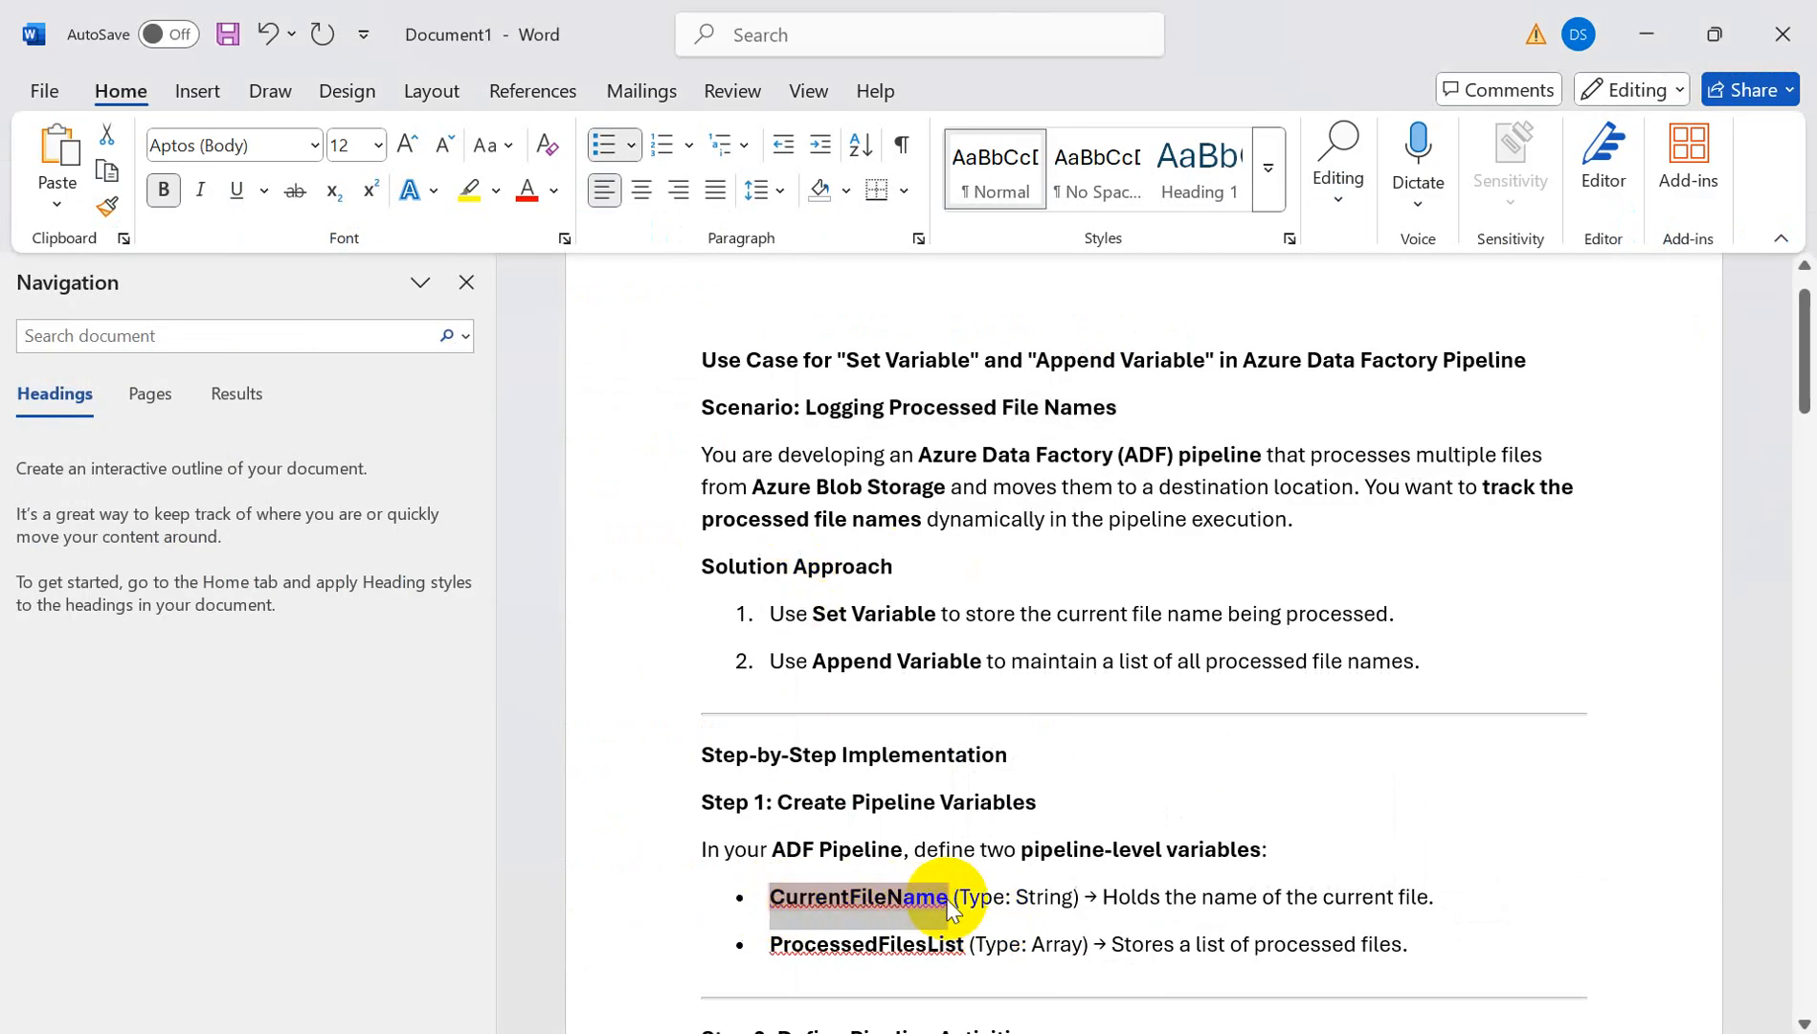
{"action": "key", "text": "alt+Tab"}
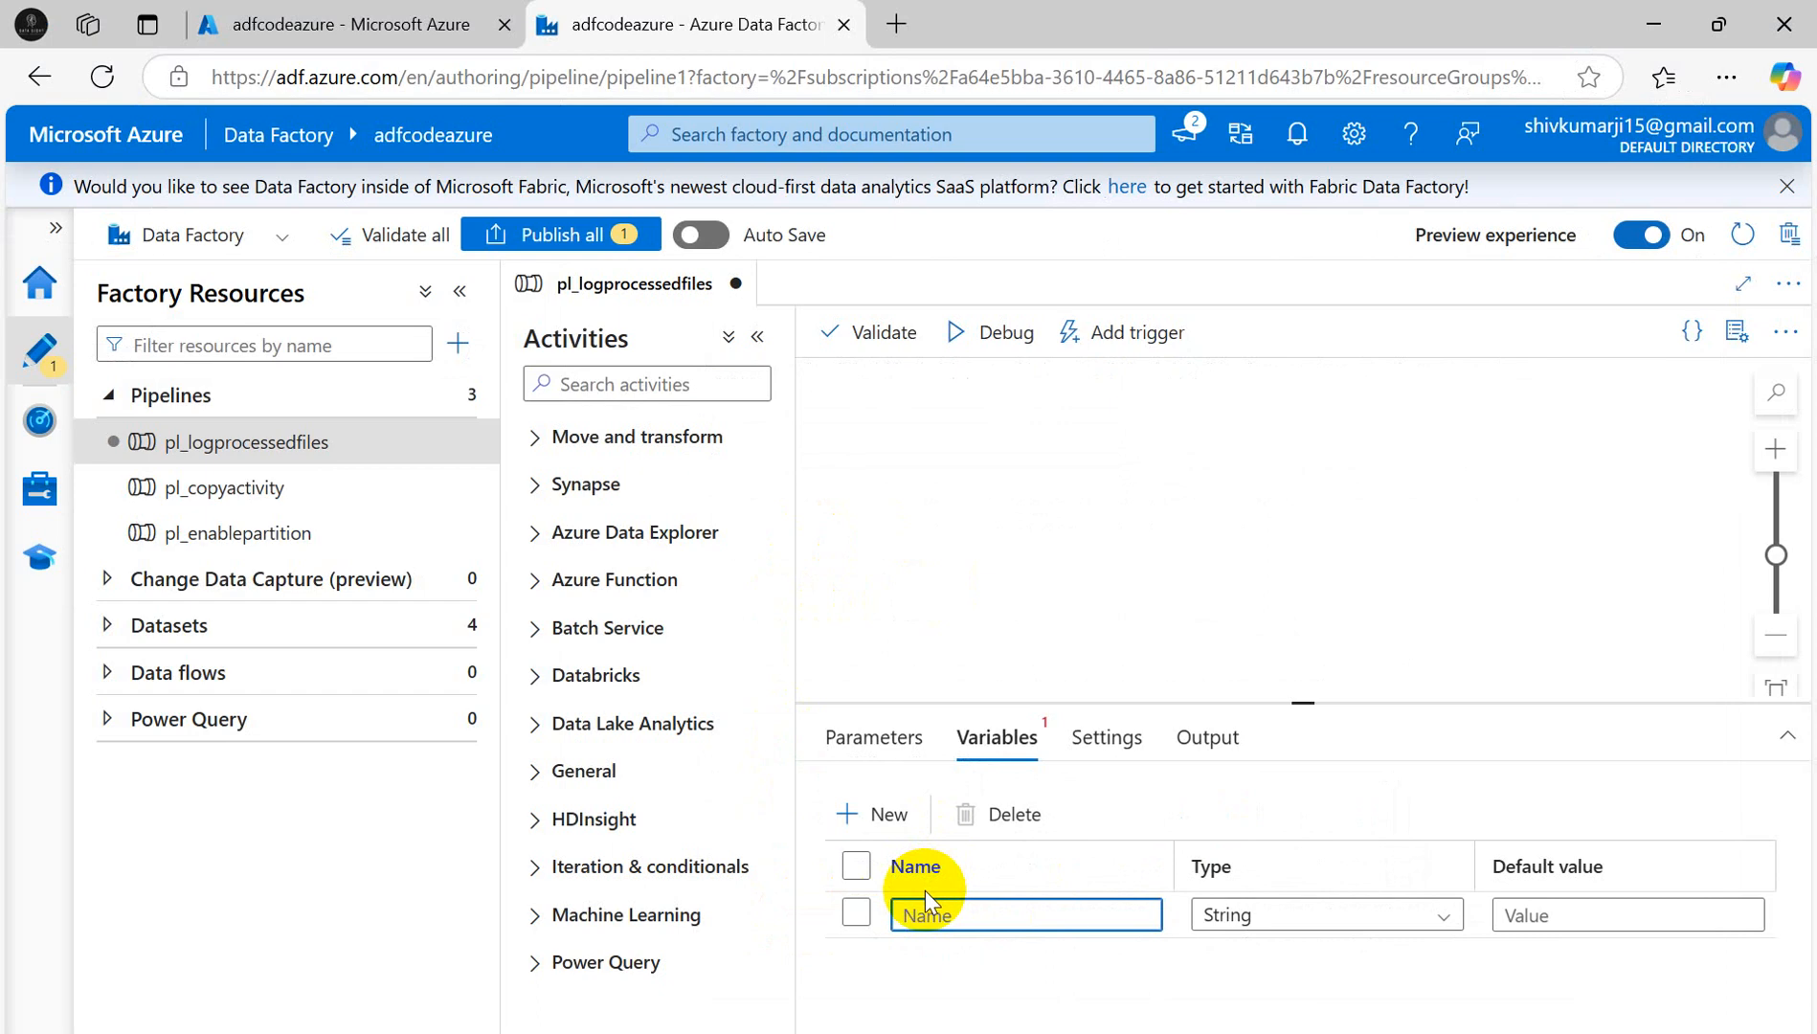
{"action": "key", "text": "ctrl+v"}
{"action": "left_click", "coordinate": [943, 915]}
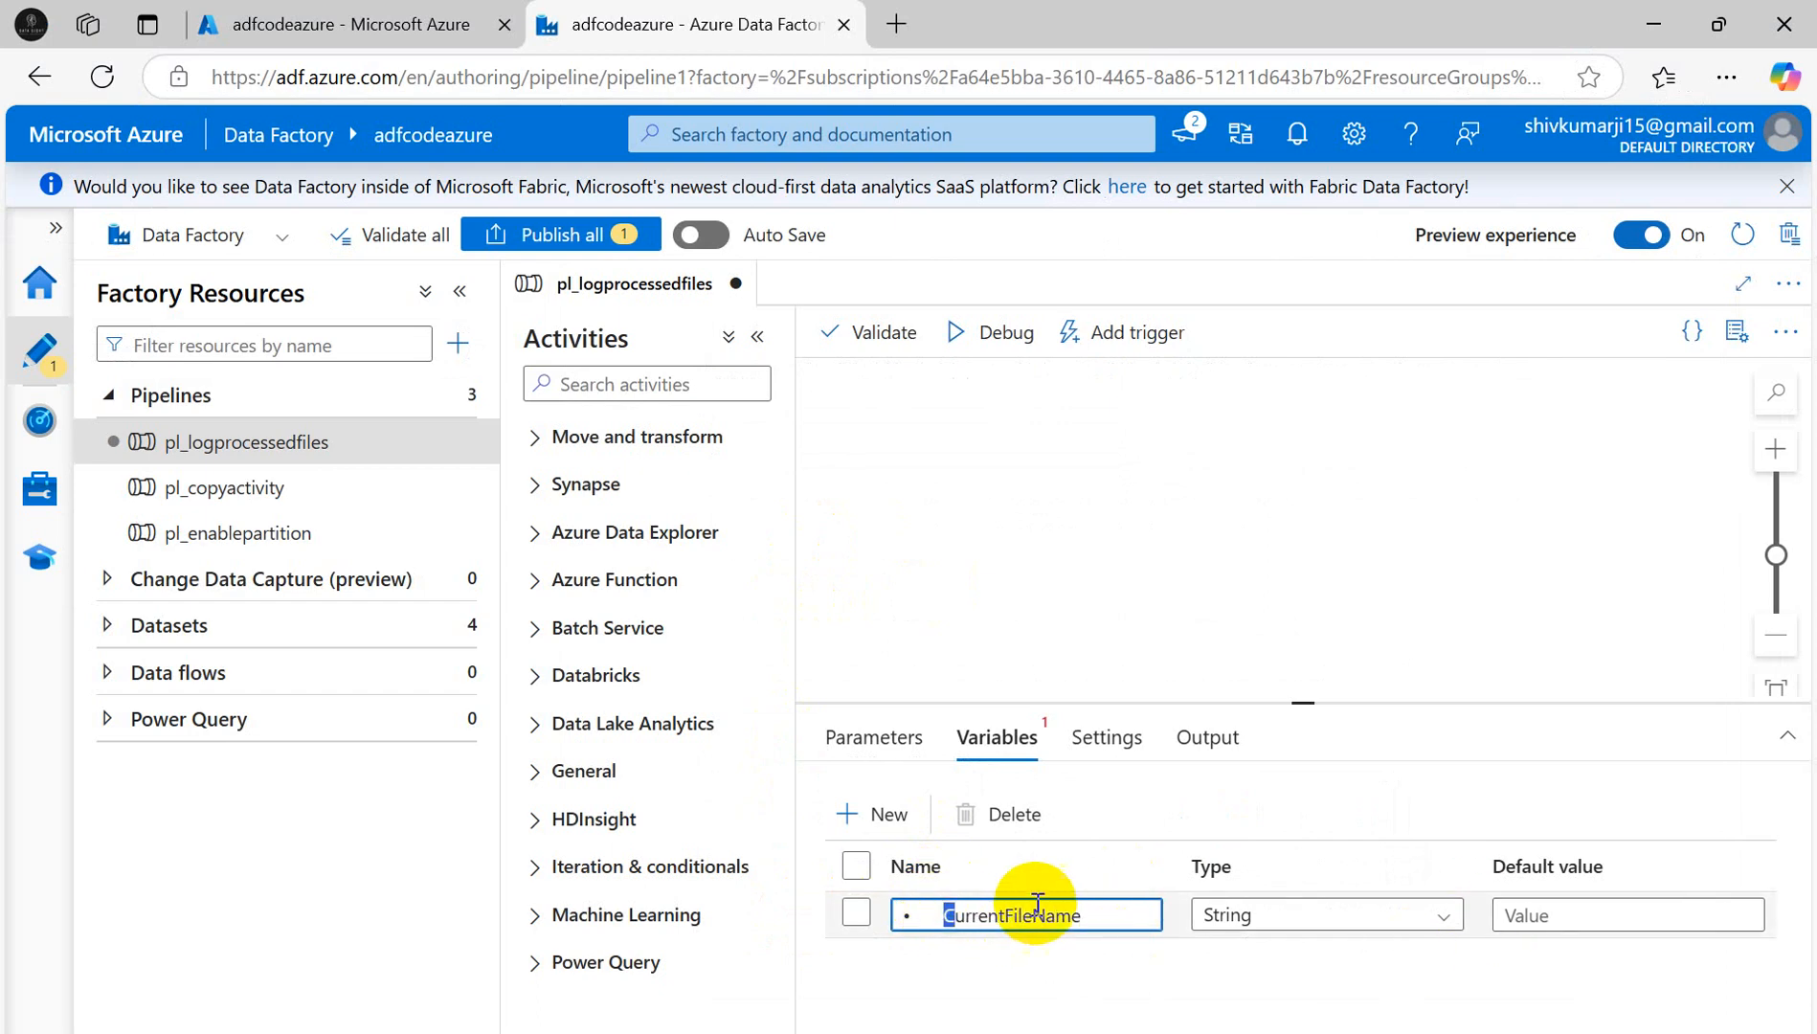
{"action": "key", "text": "BackSpace"}
{"action": "key", "text": "BackSpace"}
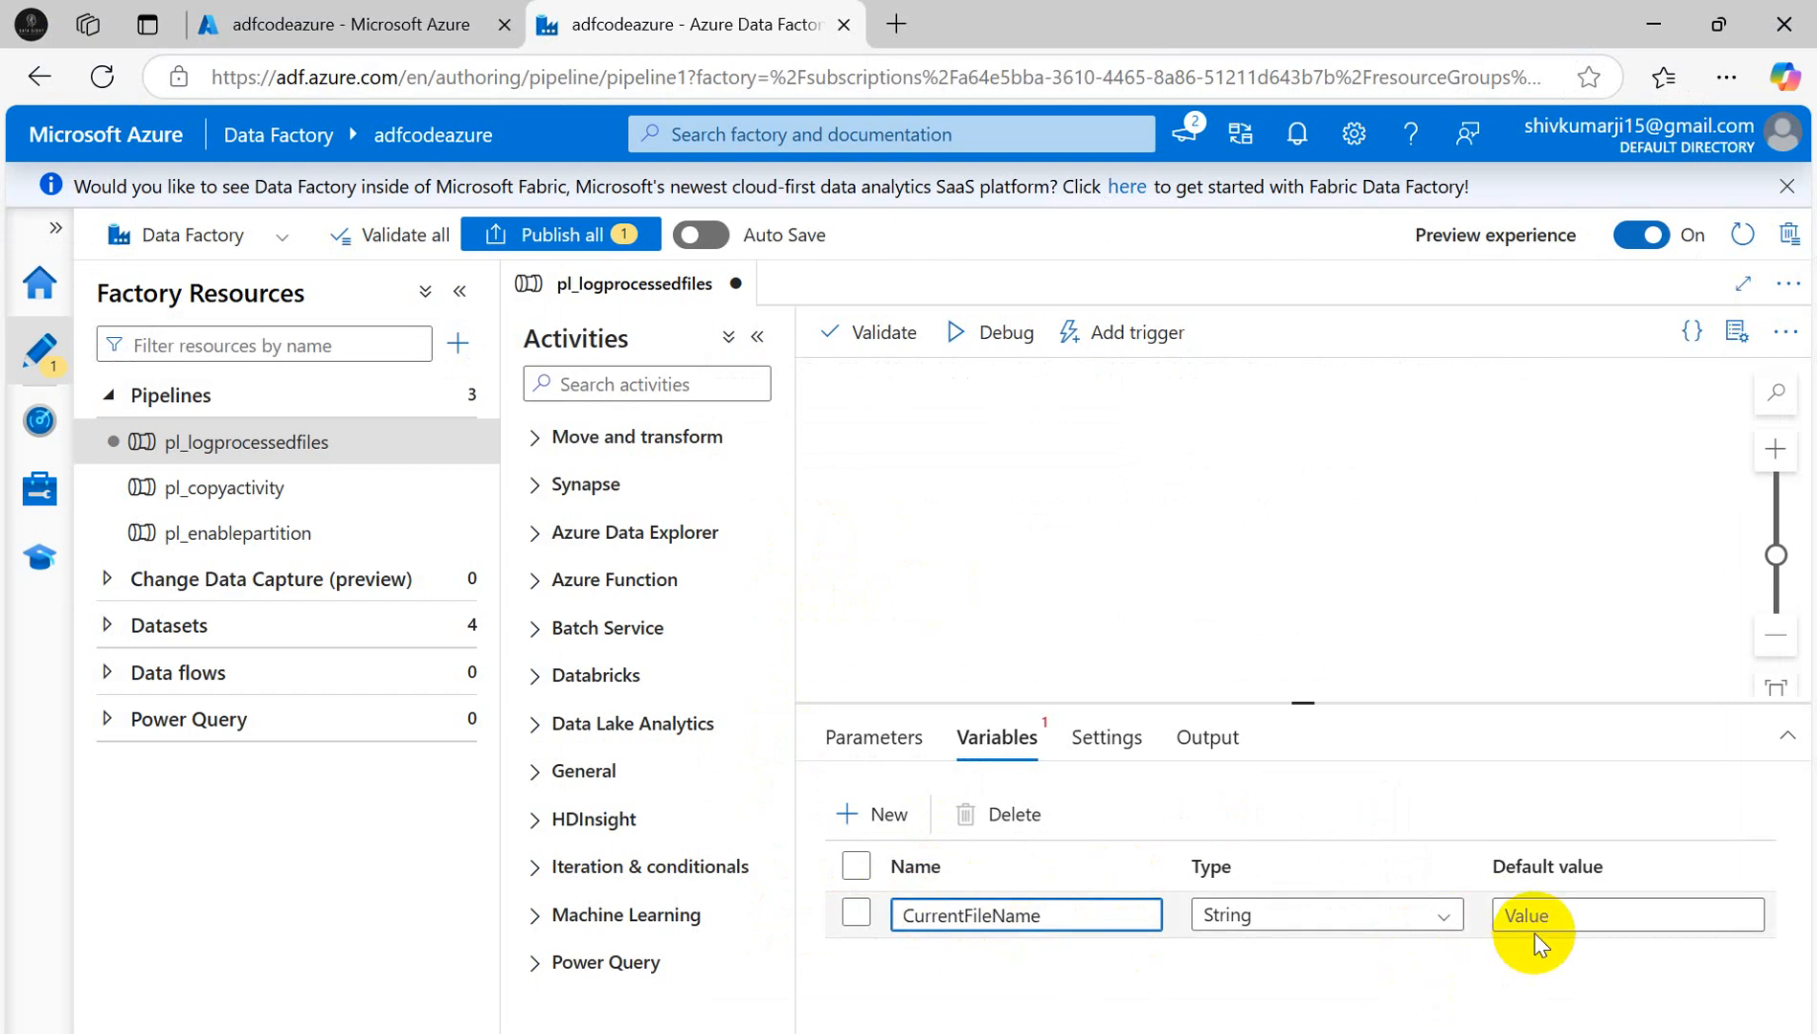
- Add a second variable named ProcessedFilesList, pasted from the Word guide
{"action": "key", "text": "alt+Tab"}
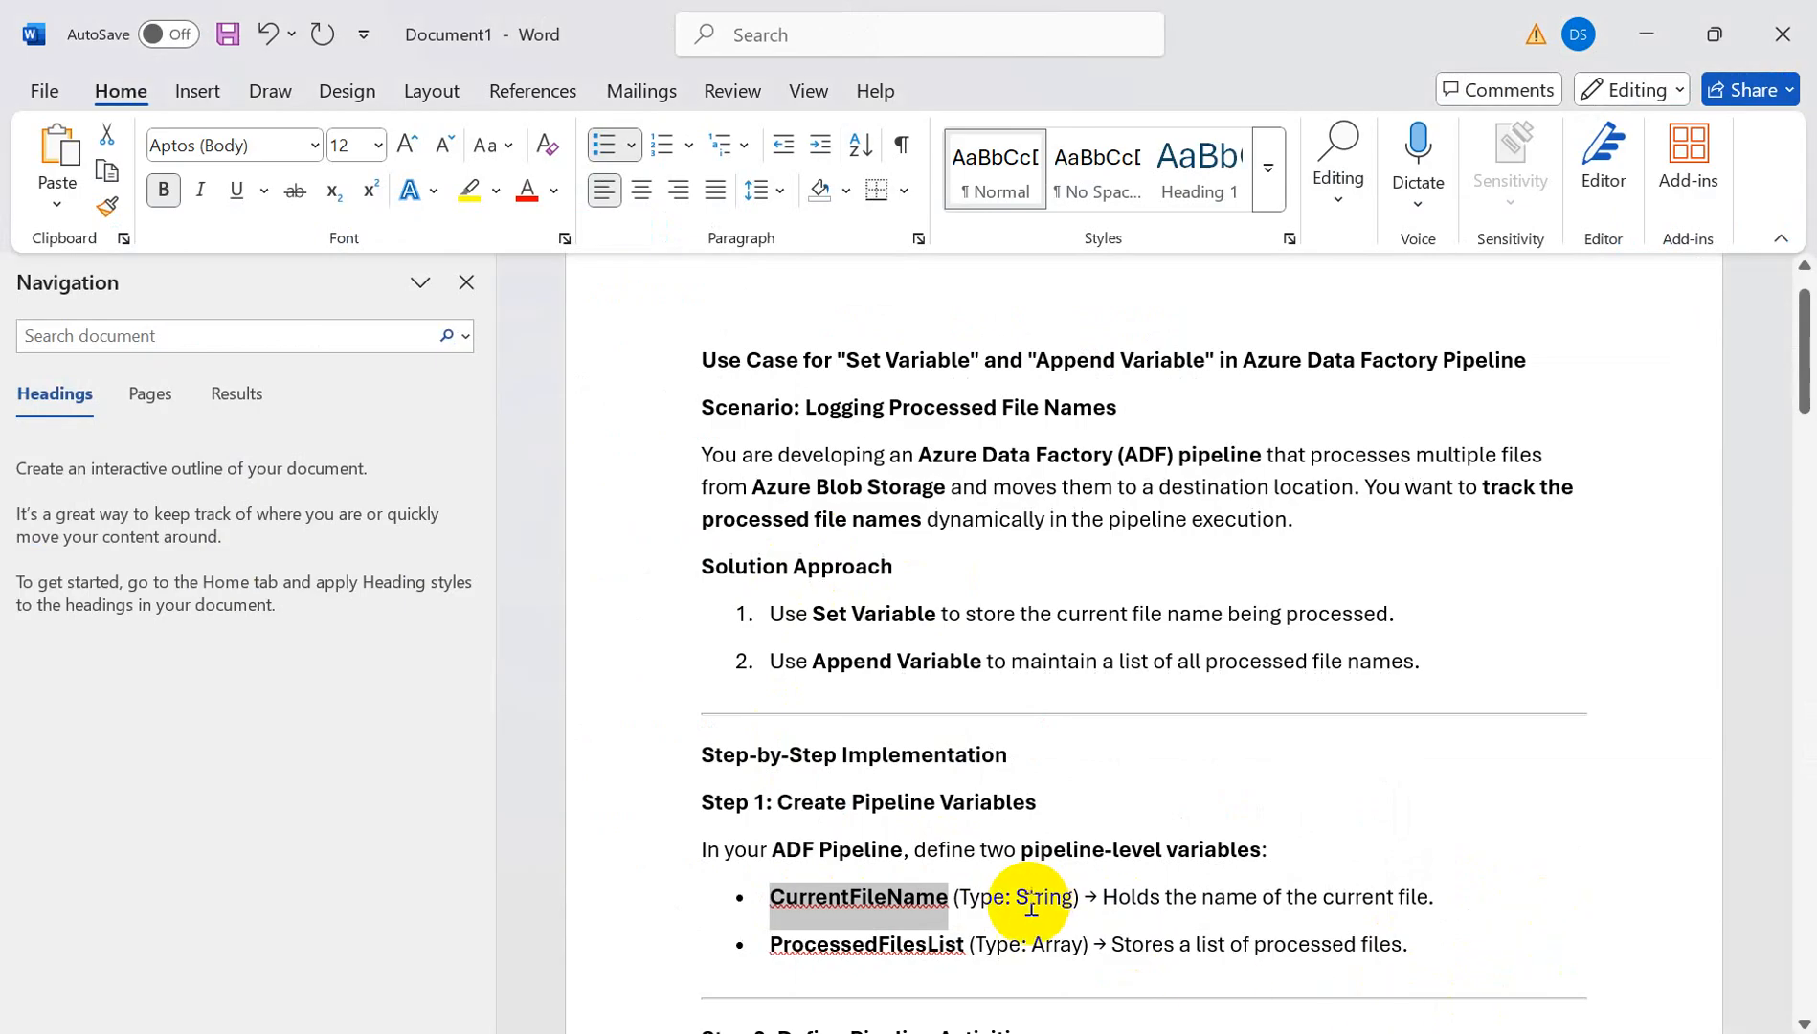
{"action": "left_click_drag", "start_coordinate": [768, 946], "coordinate": [964, 948]}
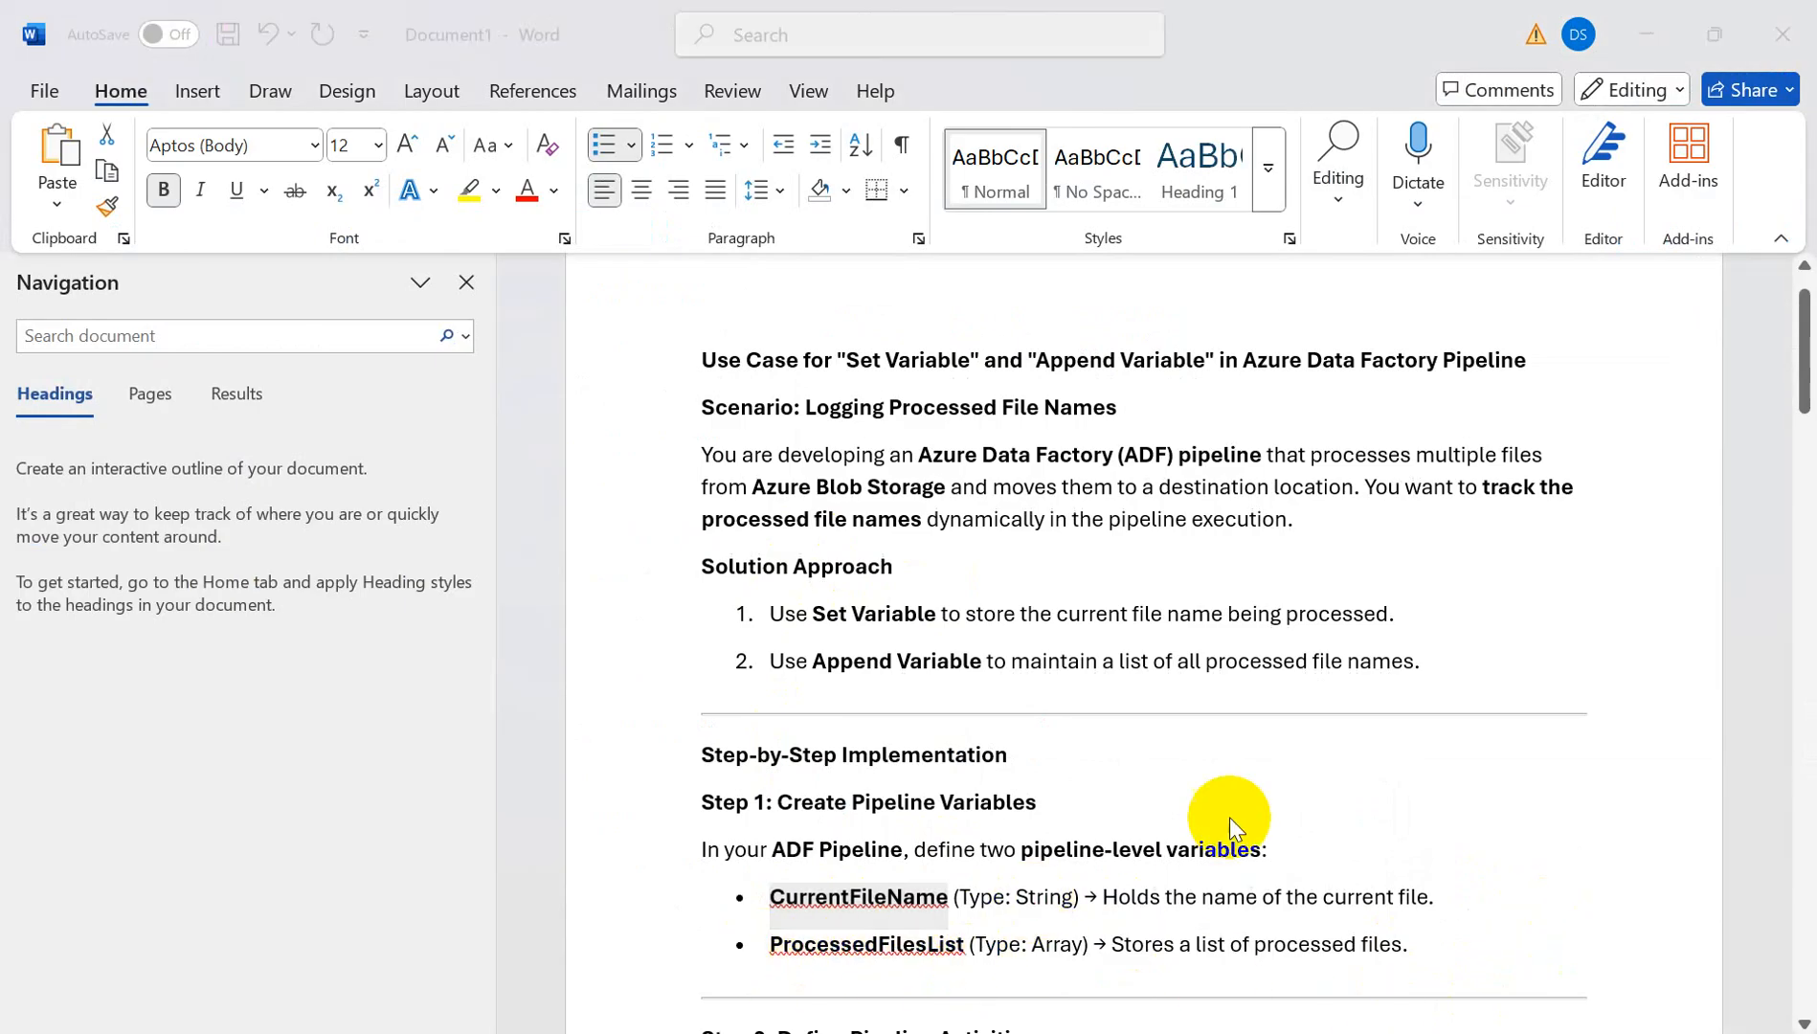
{"action": "key", "text": "alt+Tab"}
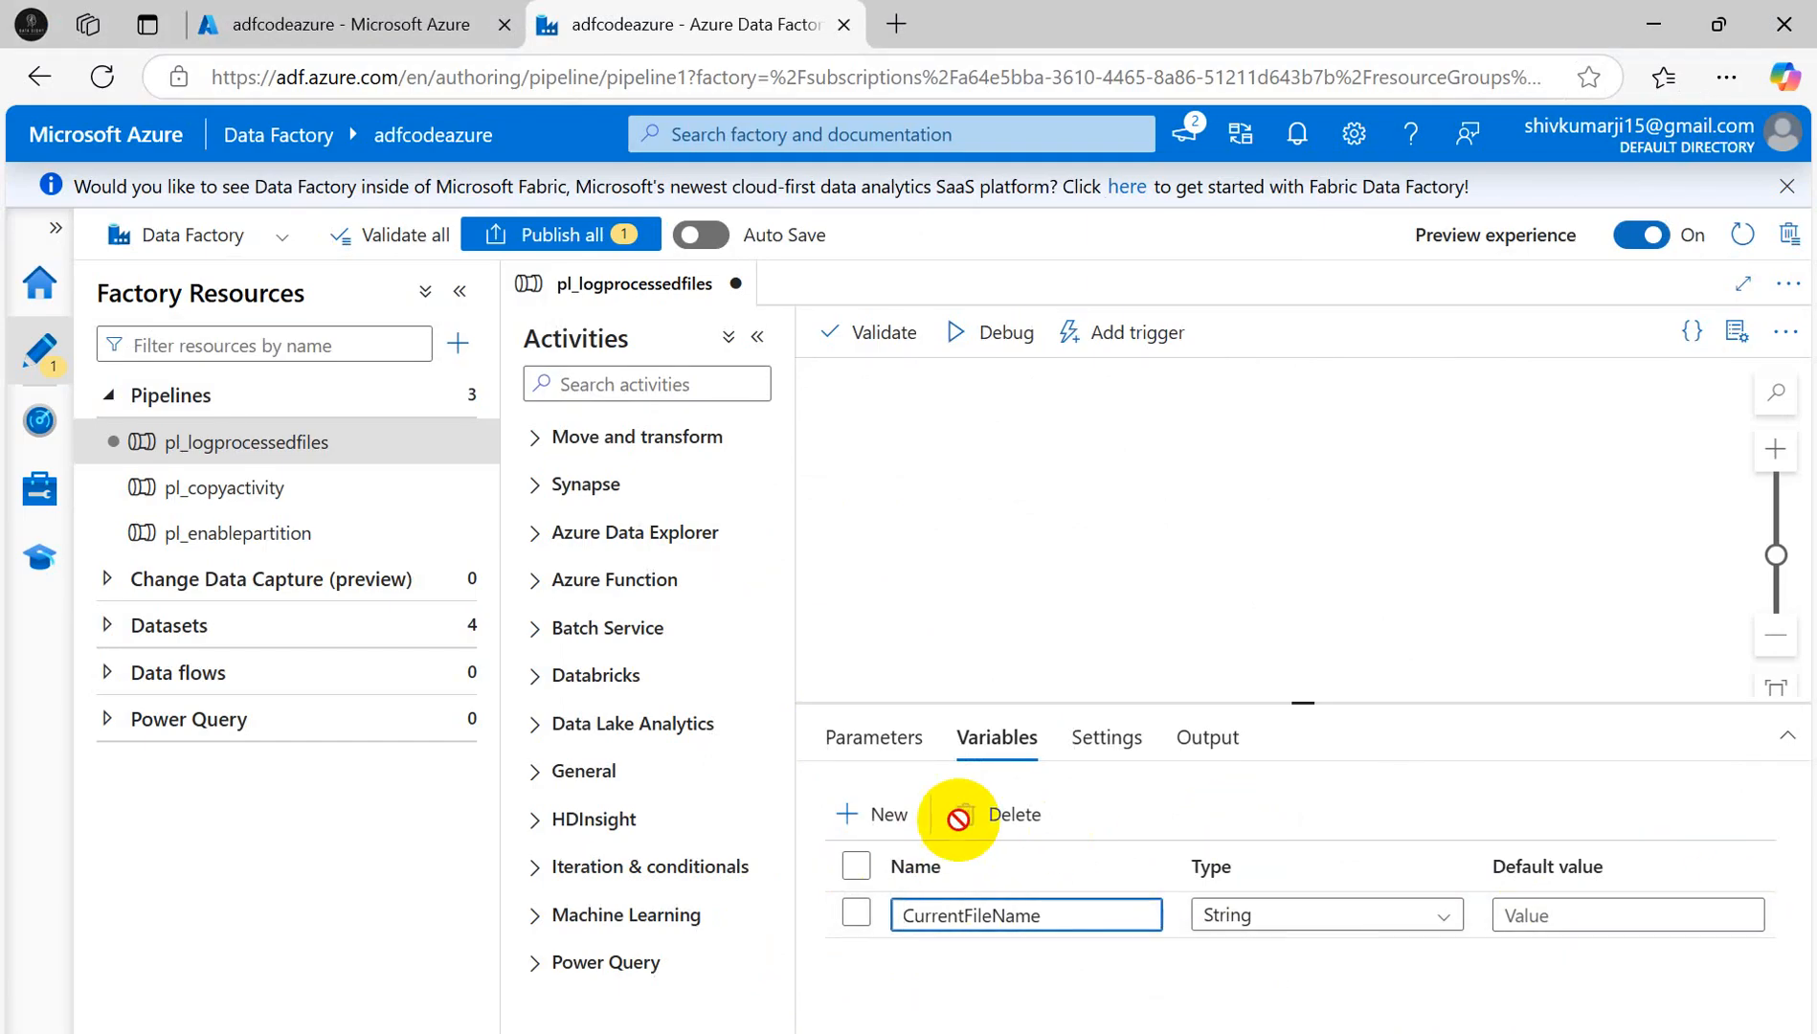
{"action": "left_click", "coordinate": [888, 816]}
{"action": "key", "text": "alt+Tab"}
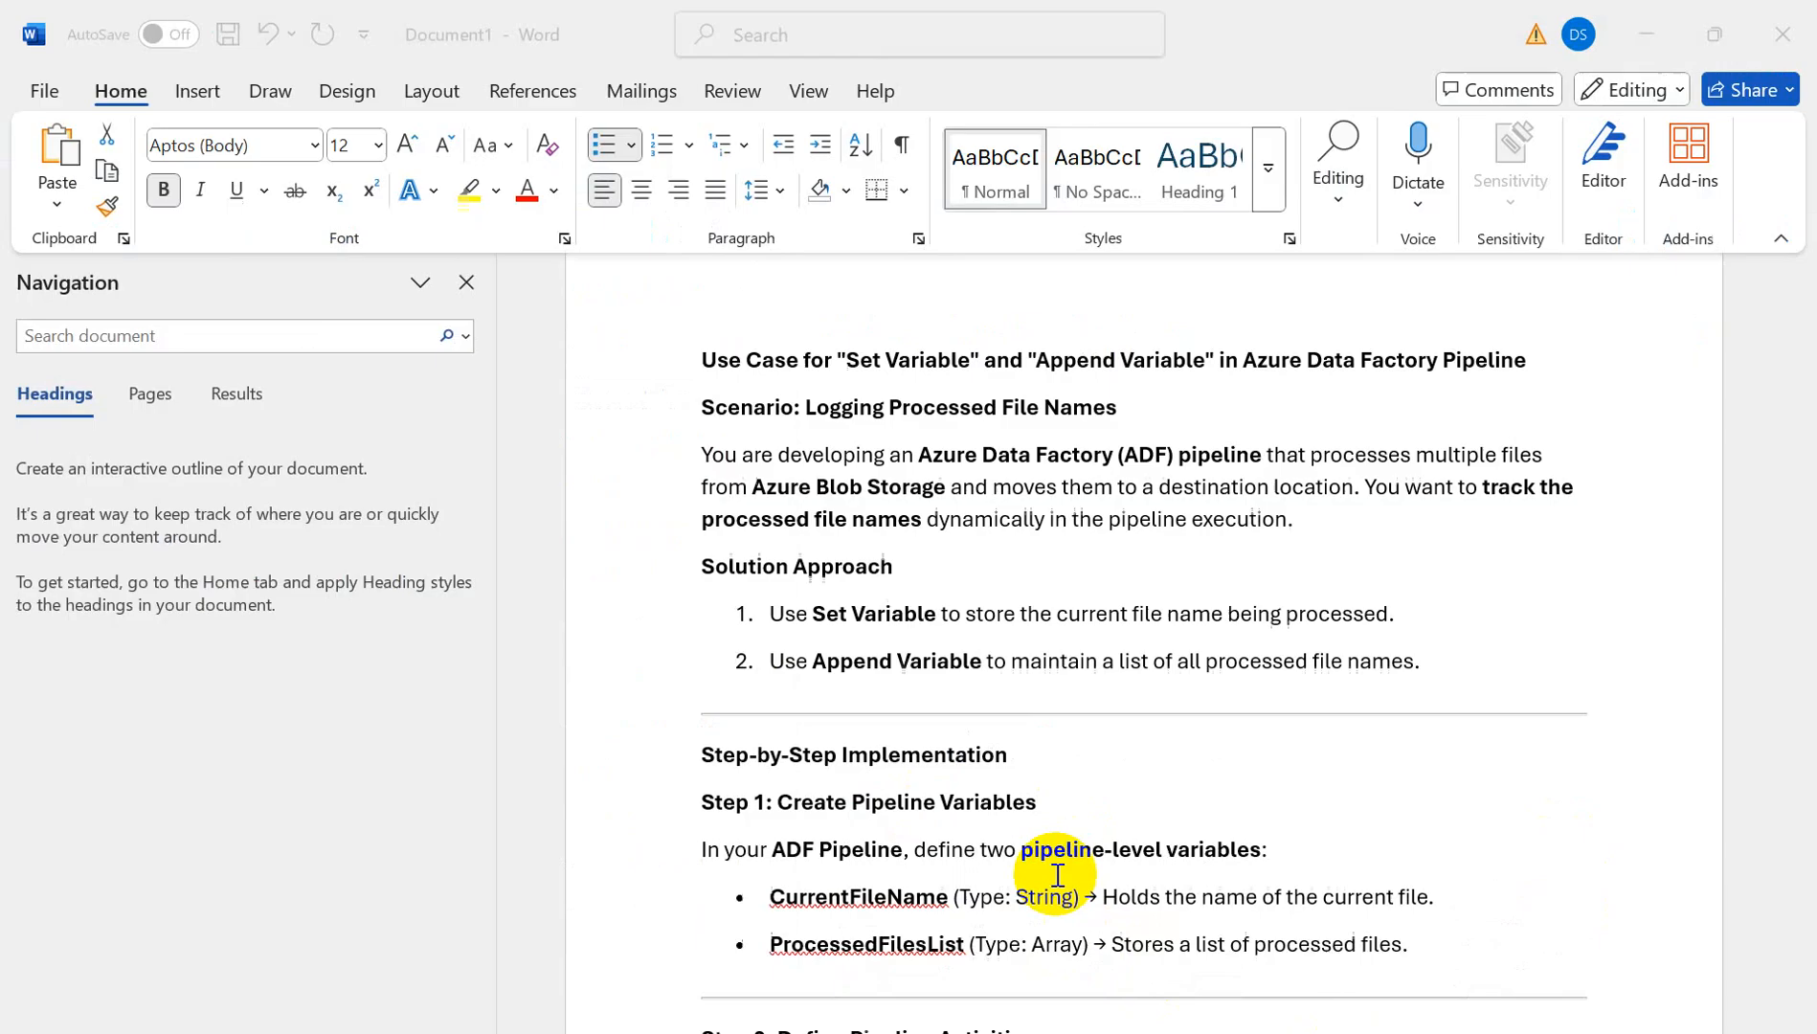
{"action": "double_click", "coordinate": [823, 900]}
{"action": "left_click_drag", "start_coordinate": [771, 946], "coordinate": [962, 951]}
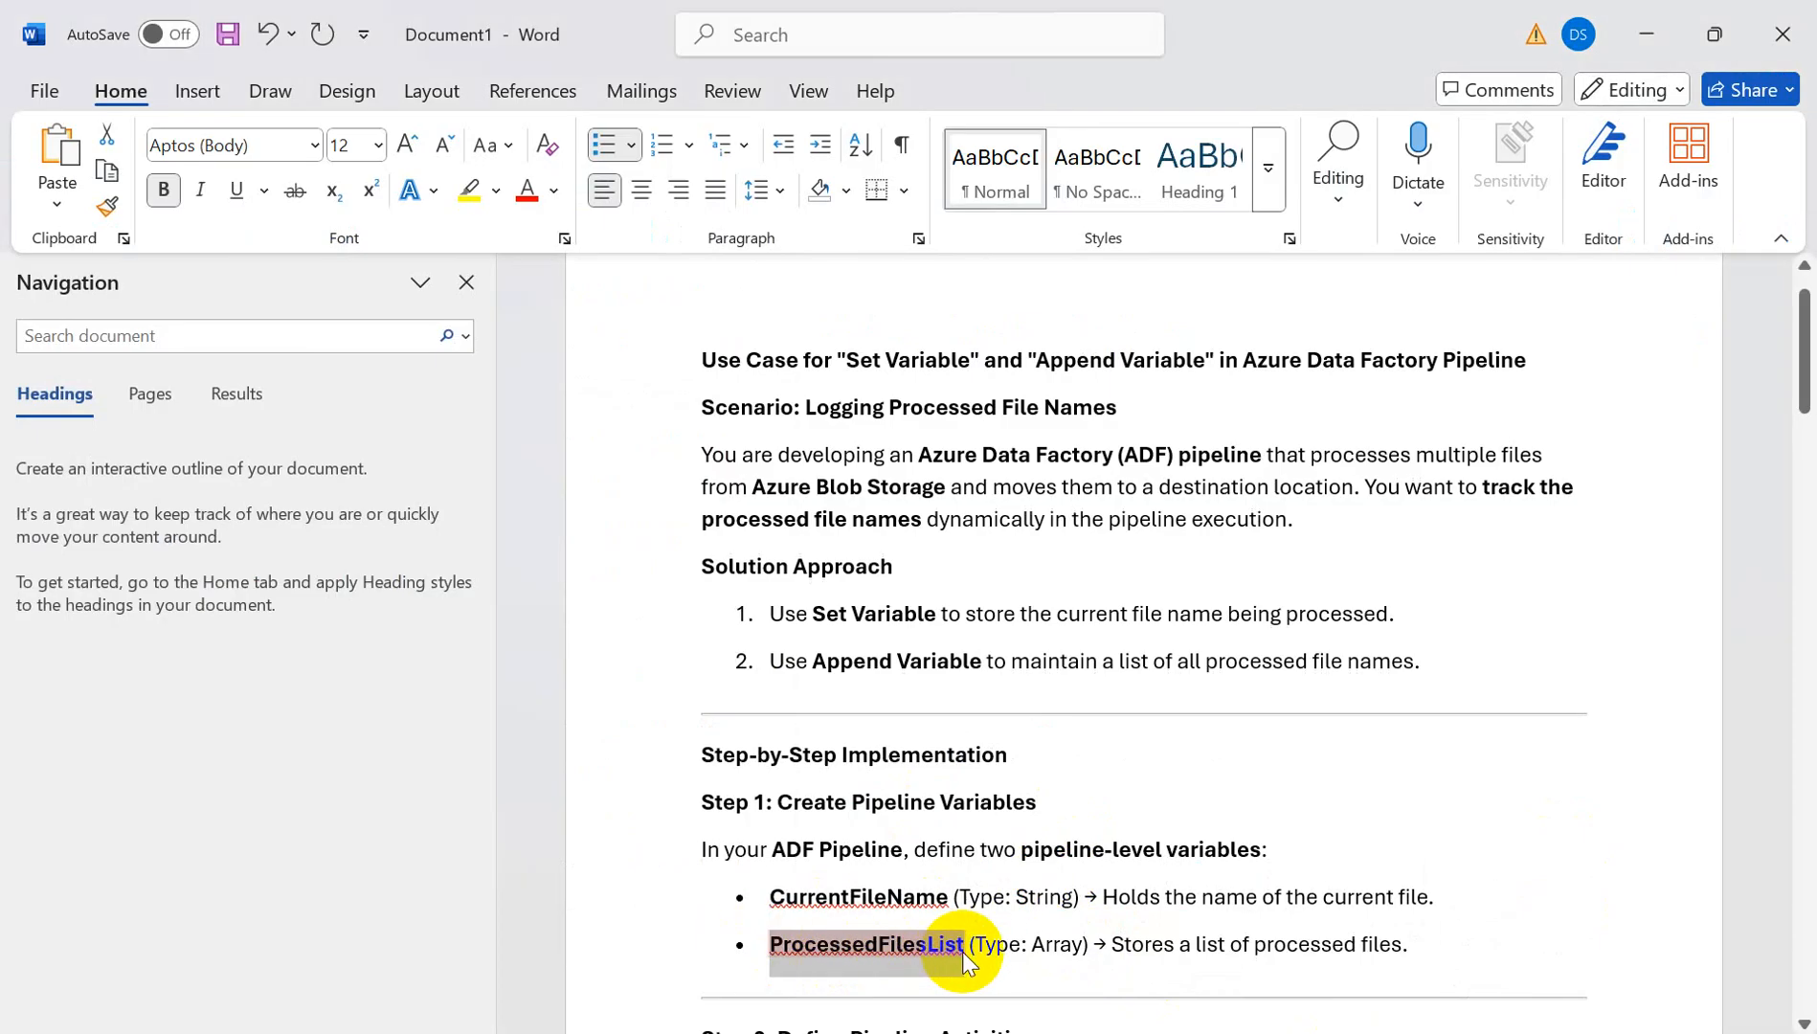
{"action": "key", "text": "ctrl+c"}
{"action": "key", "text": "alt+Tab"}
{"action": "left_click", "coordinate": [979, 962]}
{"action": "key", "text": "ctrl+v"}
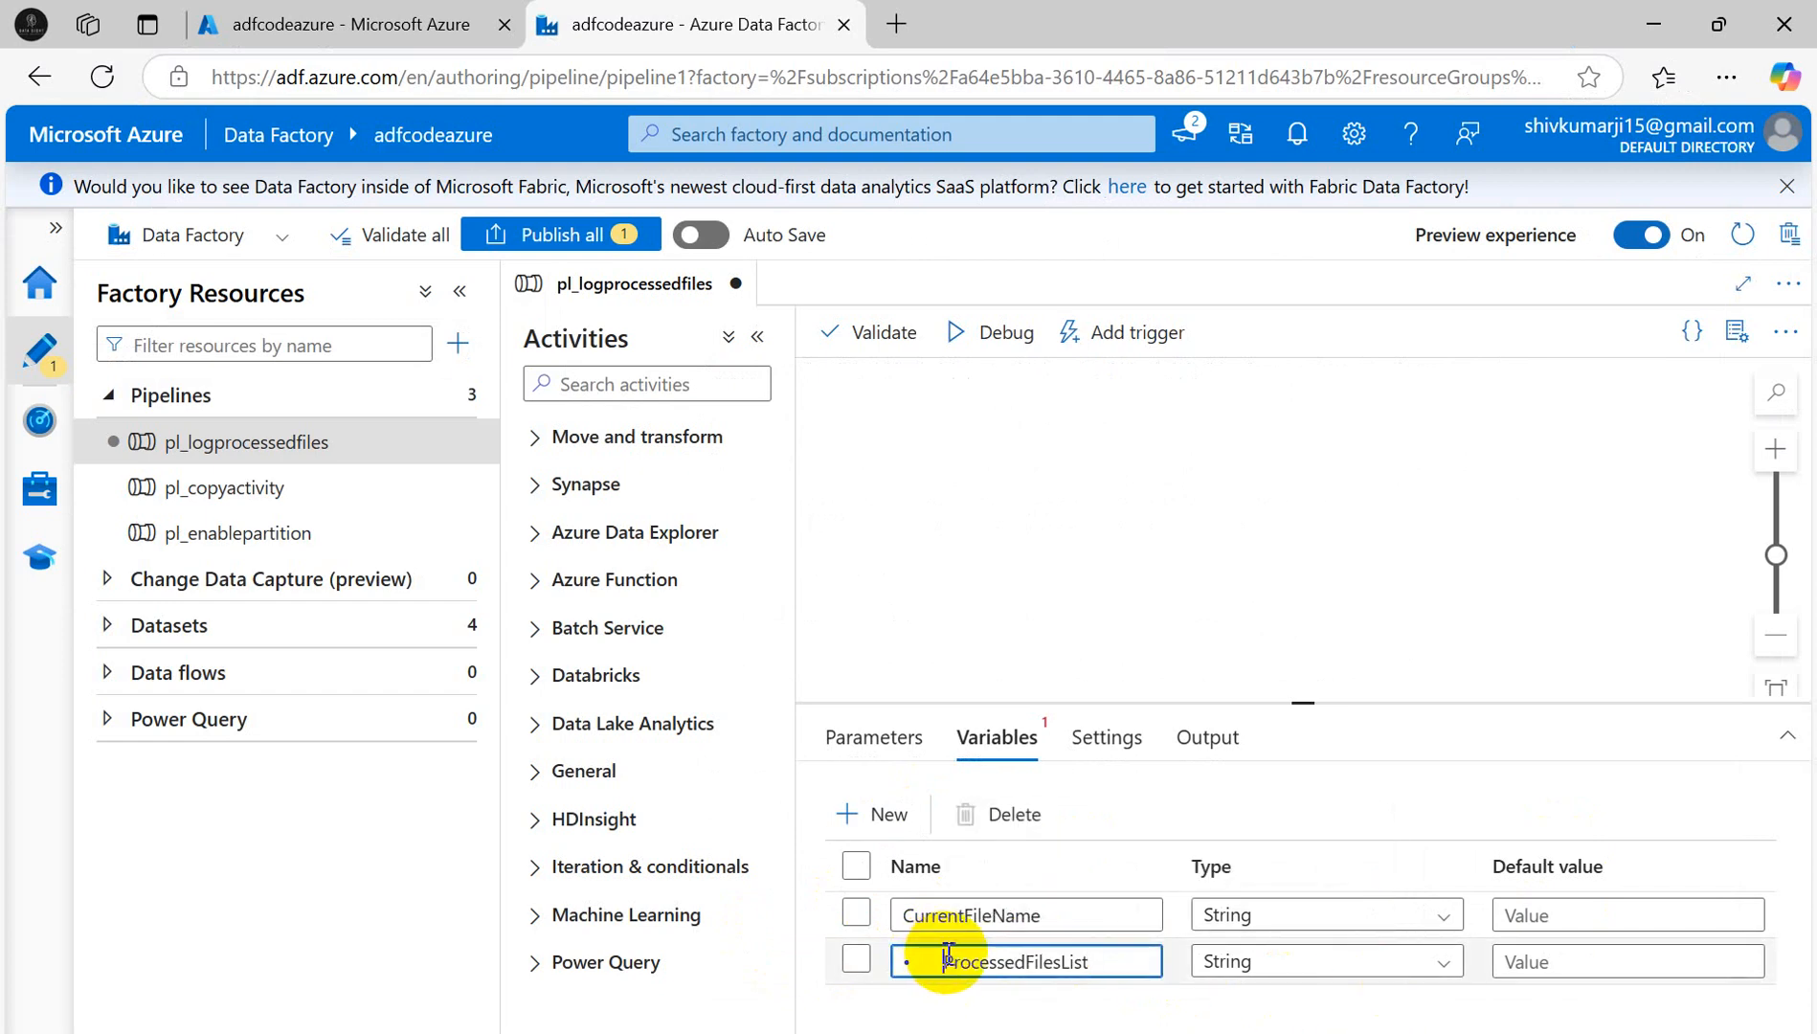
{"action": "key", "text": "Home"}
{"action": "key", "text": "Delete"}
{"action": "key", "text": "Delete"}
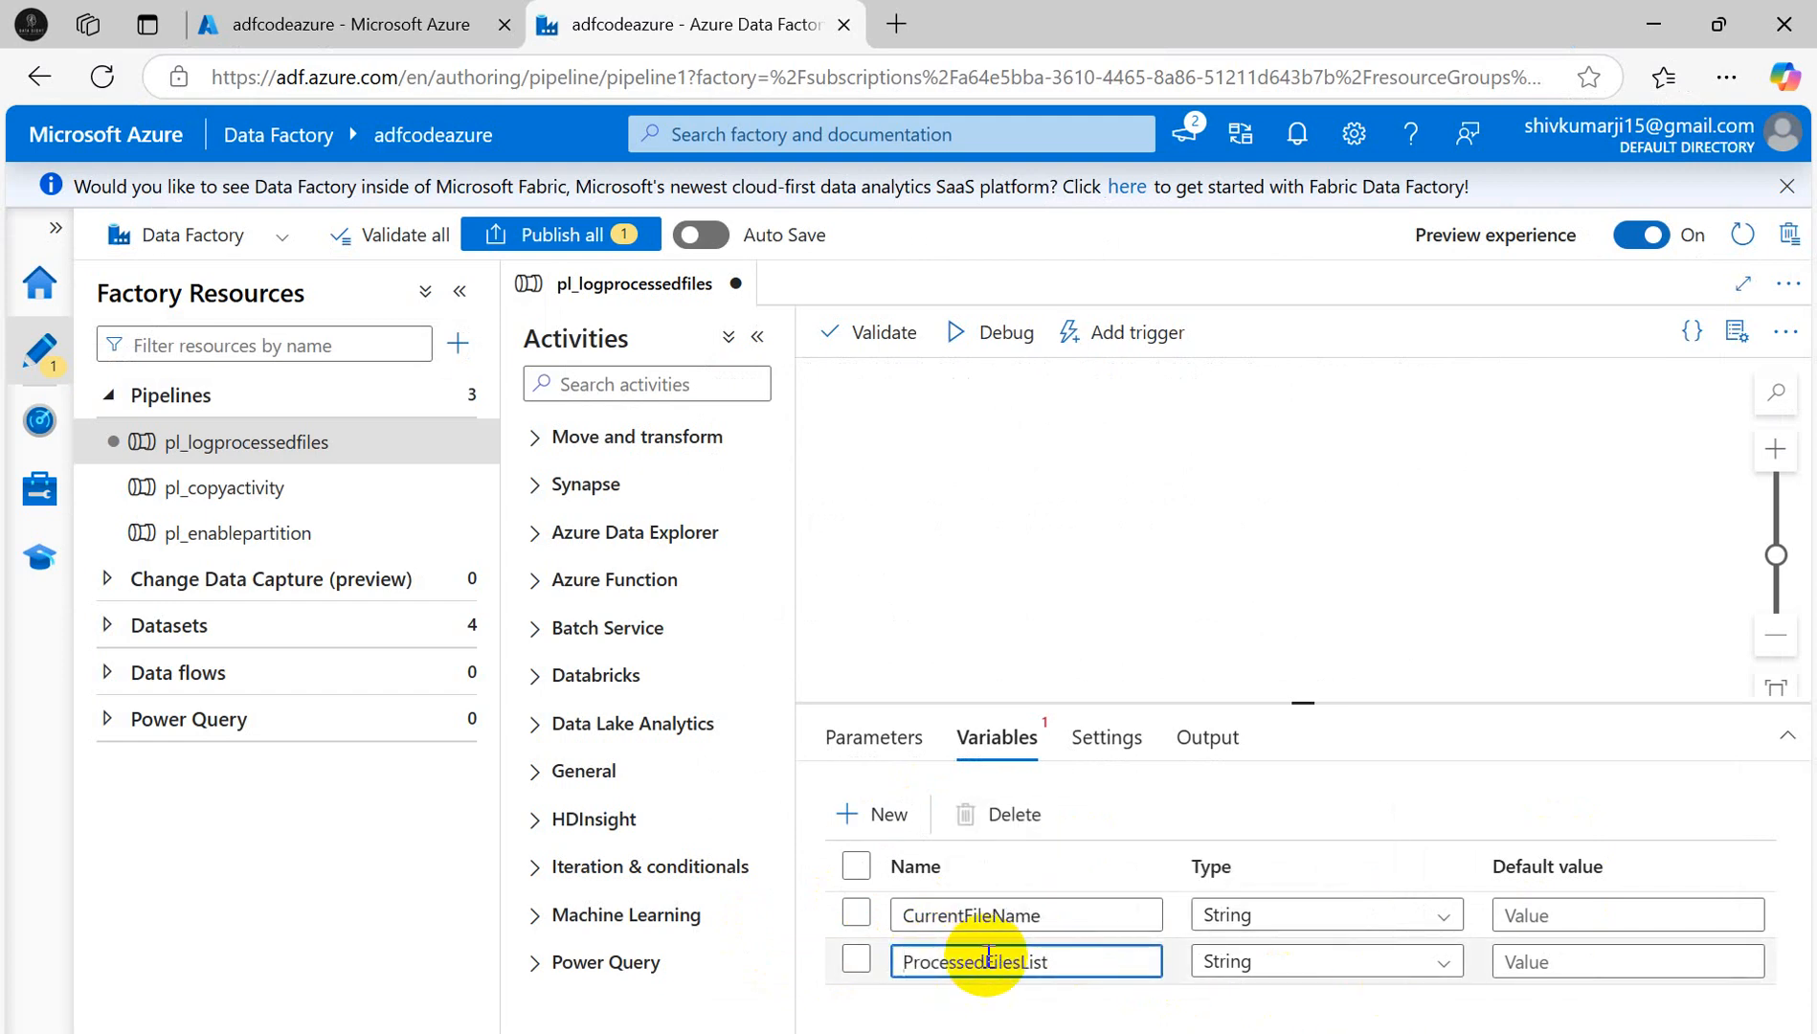
- Set ProcessedFilesList's type to Array
{"action": "left_click", "coordinate": [1413, 967]}
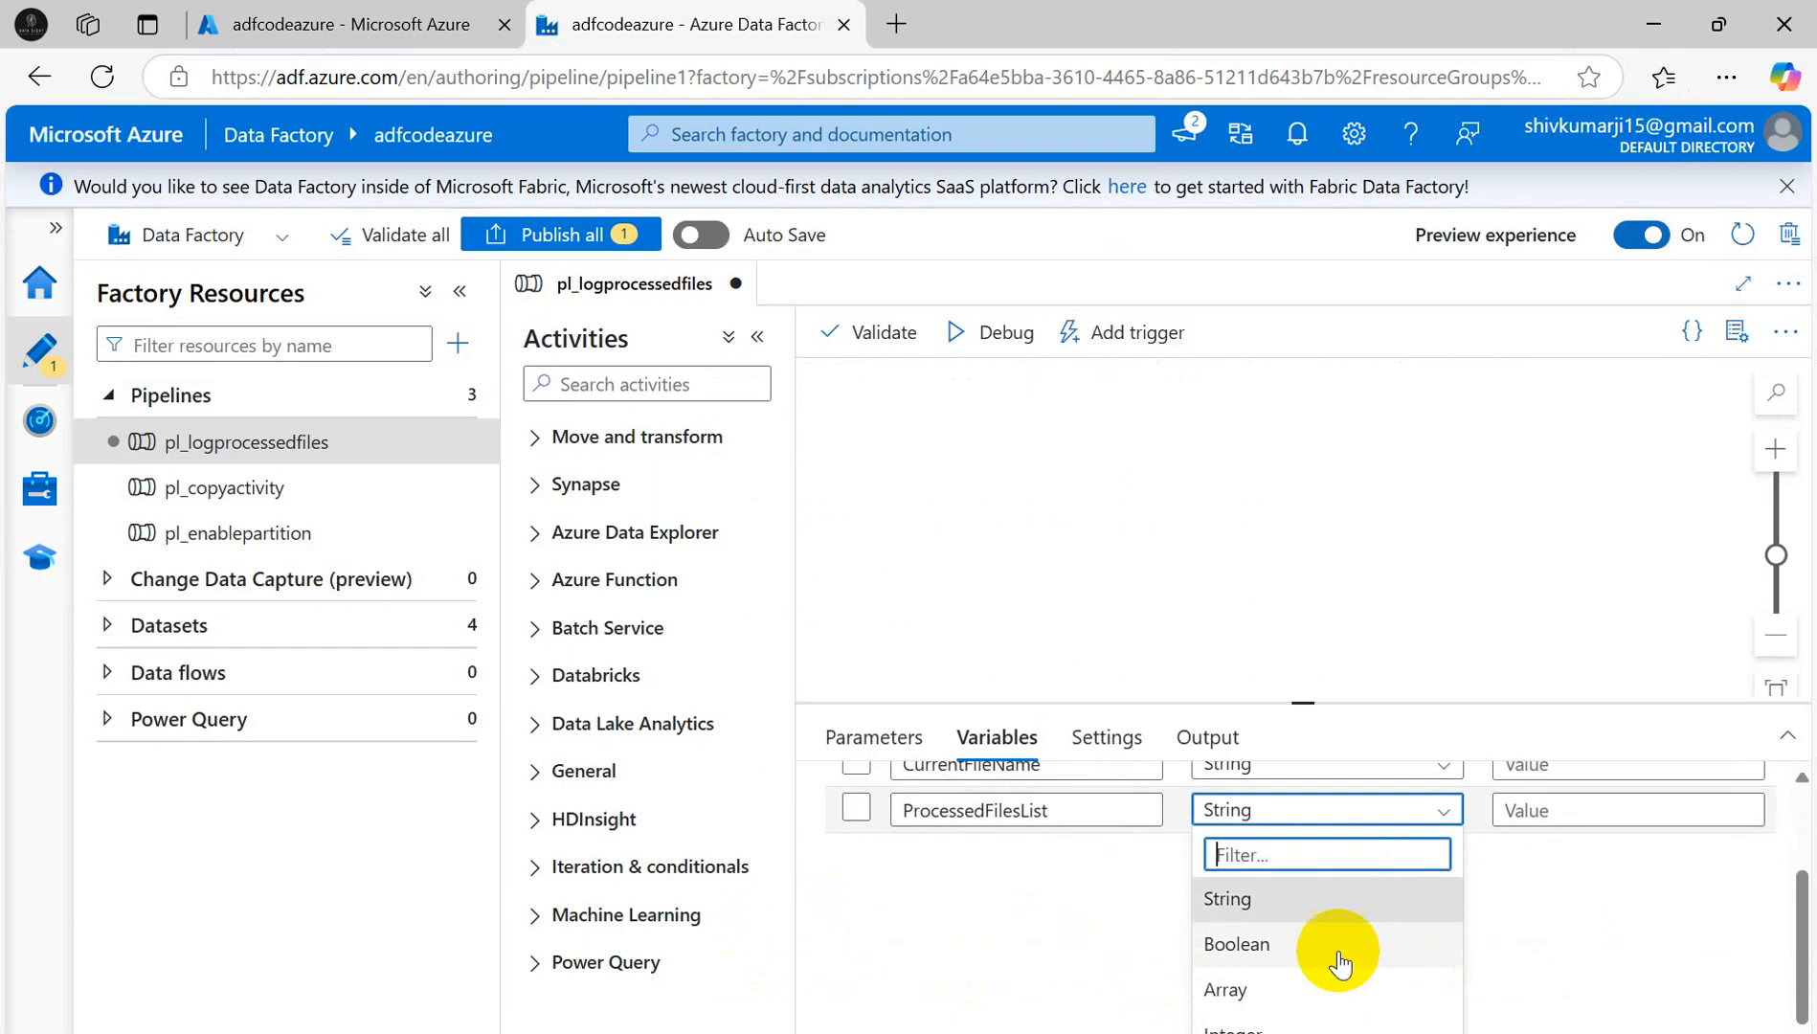
{"action": "left_click", "coordinate": [1221, 982]}
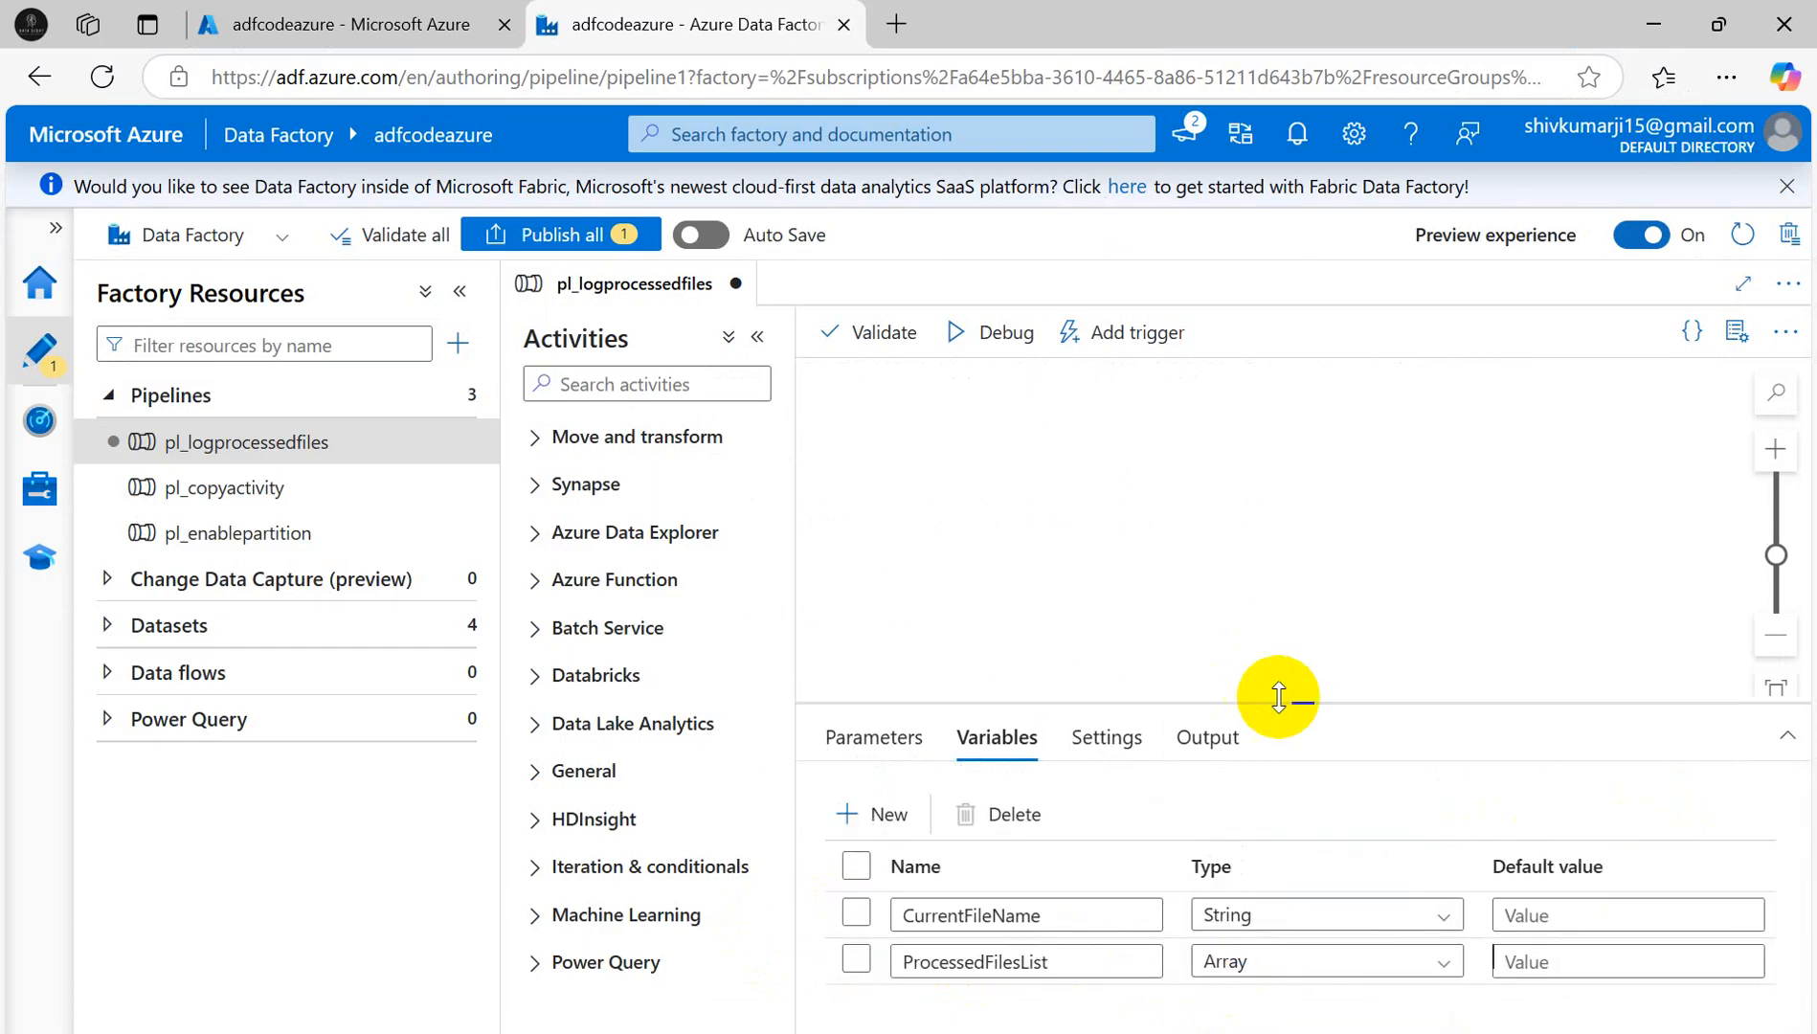
{"action": "left_click_drag", "start_coordinate": [1306, 700], "coordinate": [1317, 655]}
{"action": "key", "text": "alt+Tab"}
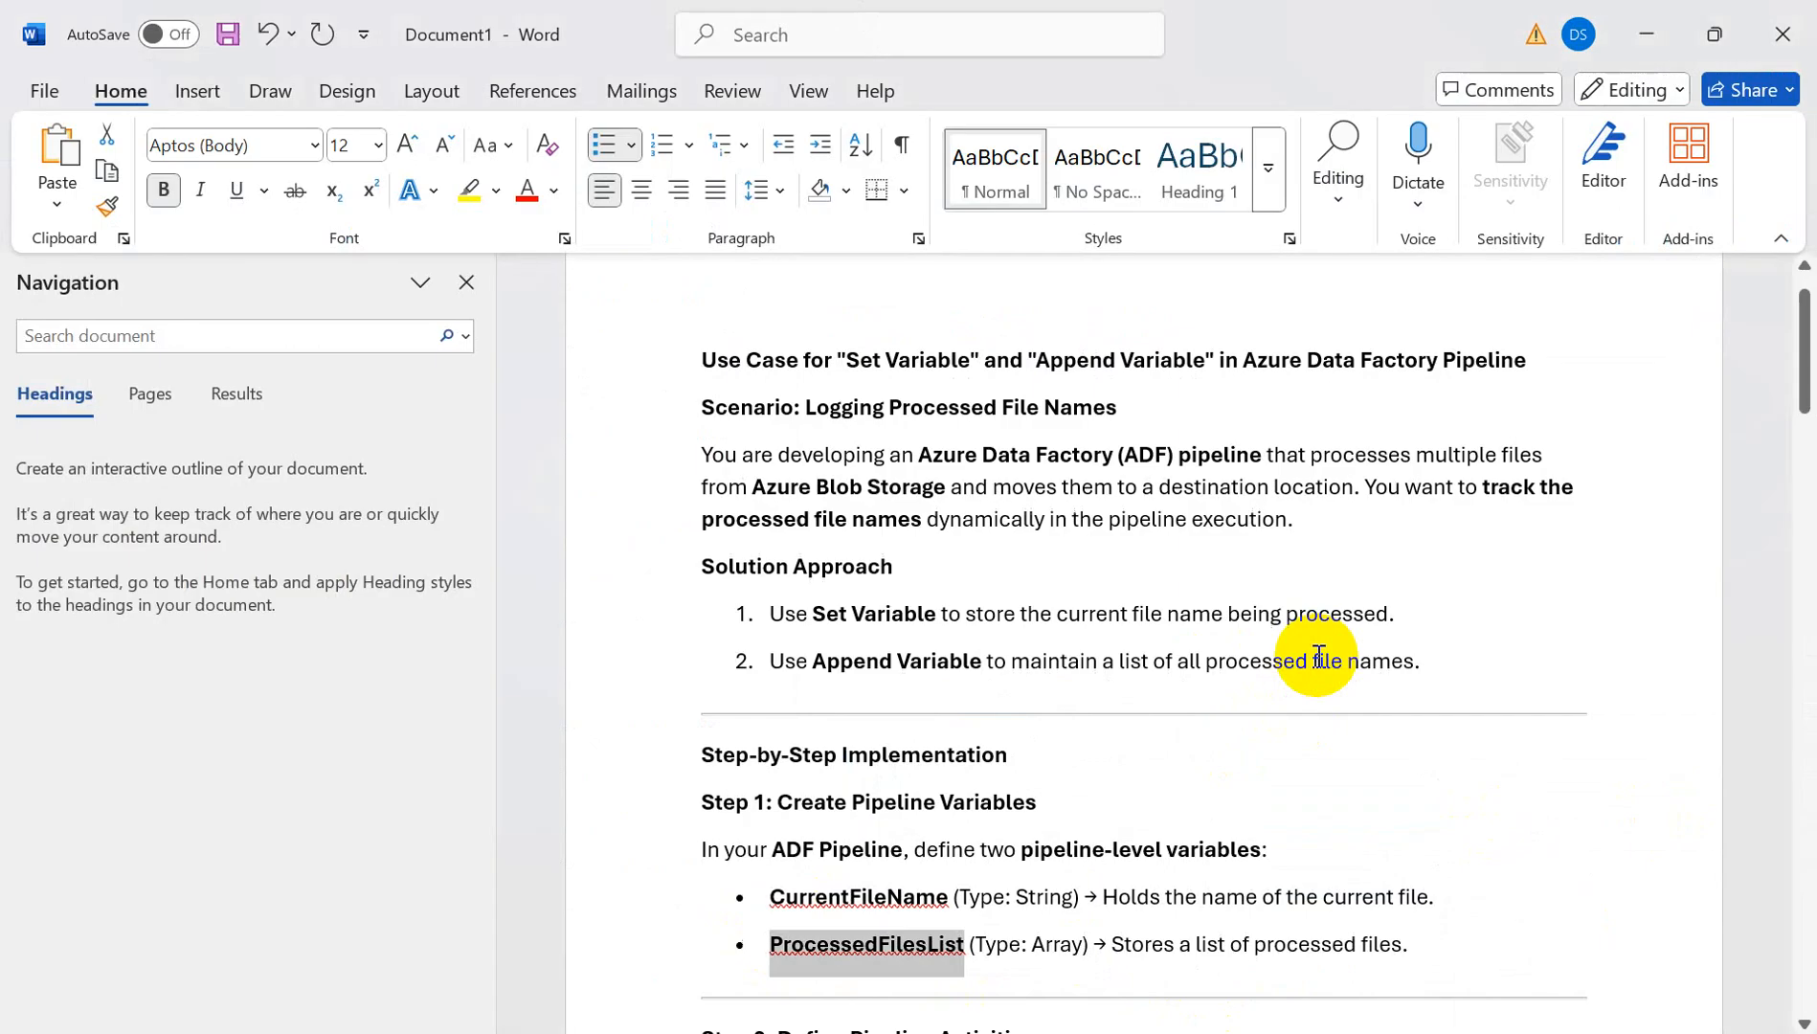
- Read the Get Metadata instructions, including its Child Items field list setting
{"action": "scroll", "coordinate": [1197, 832], "scroll_direction": "down", "scroll_amount": 3}
{"action": "scroll", "coordinate": [1198, 827], "scroll_direction": "down", "scroll_amount": 4}
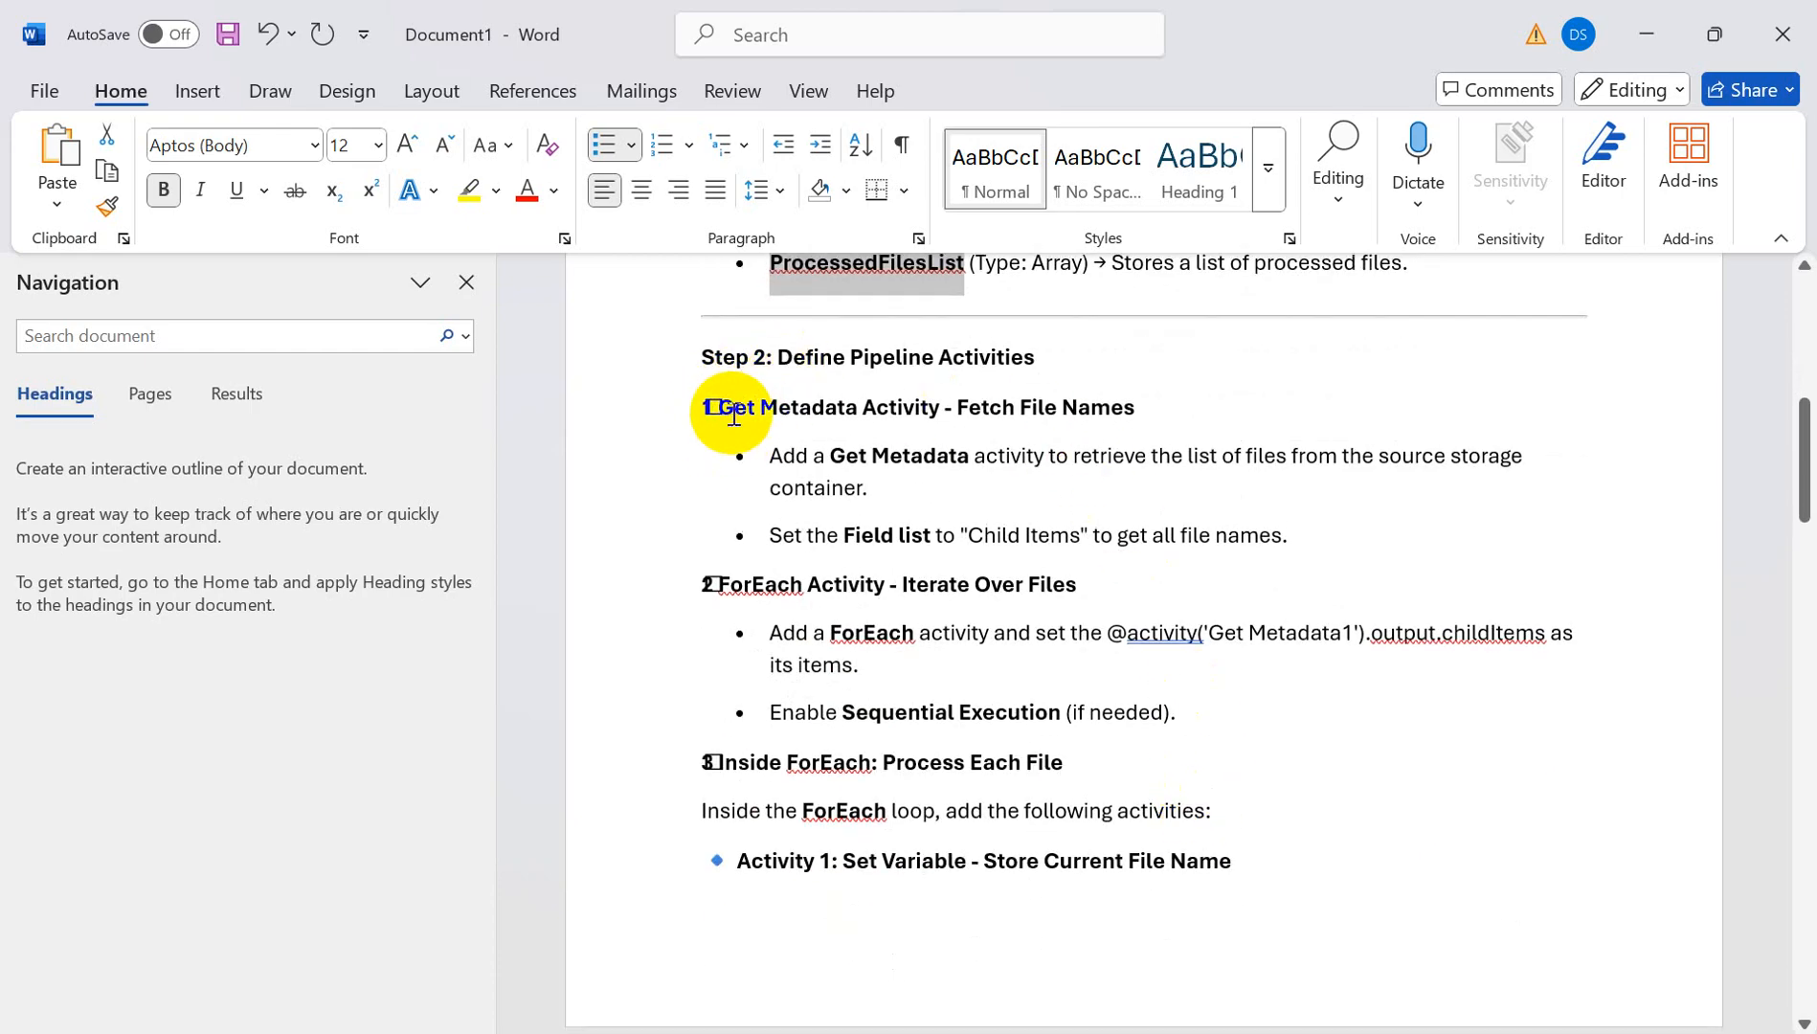
{"action": "left_click_drag", "start_coordinate": [718, 408], "coordinate": [1108, 413]}
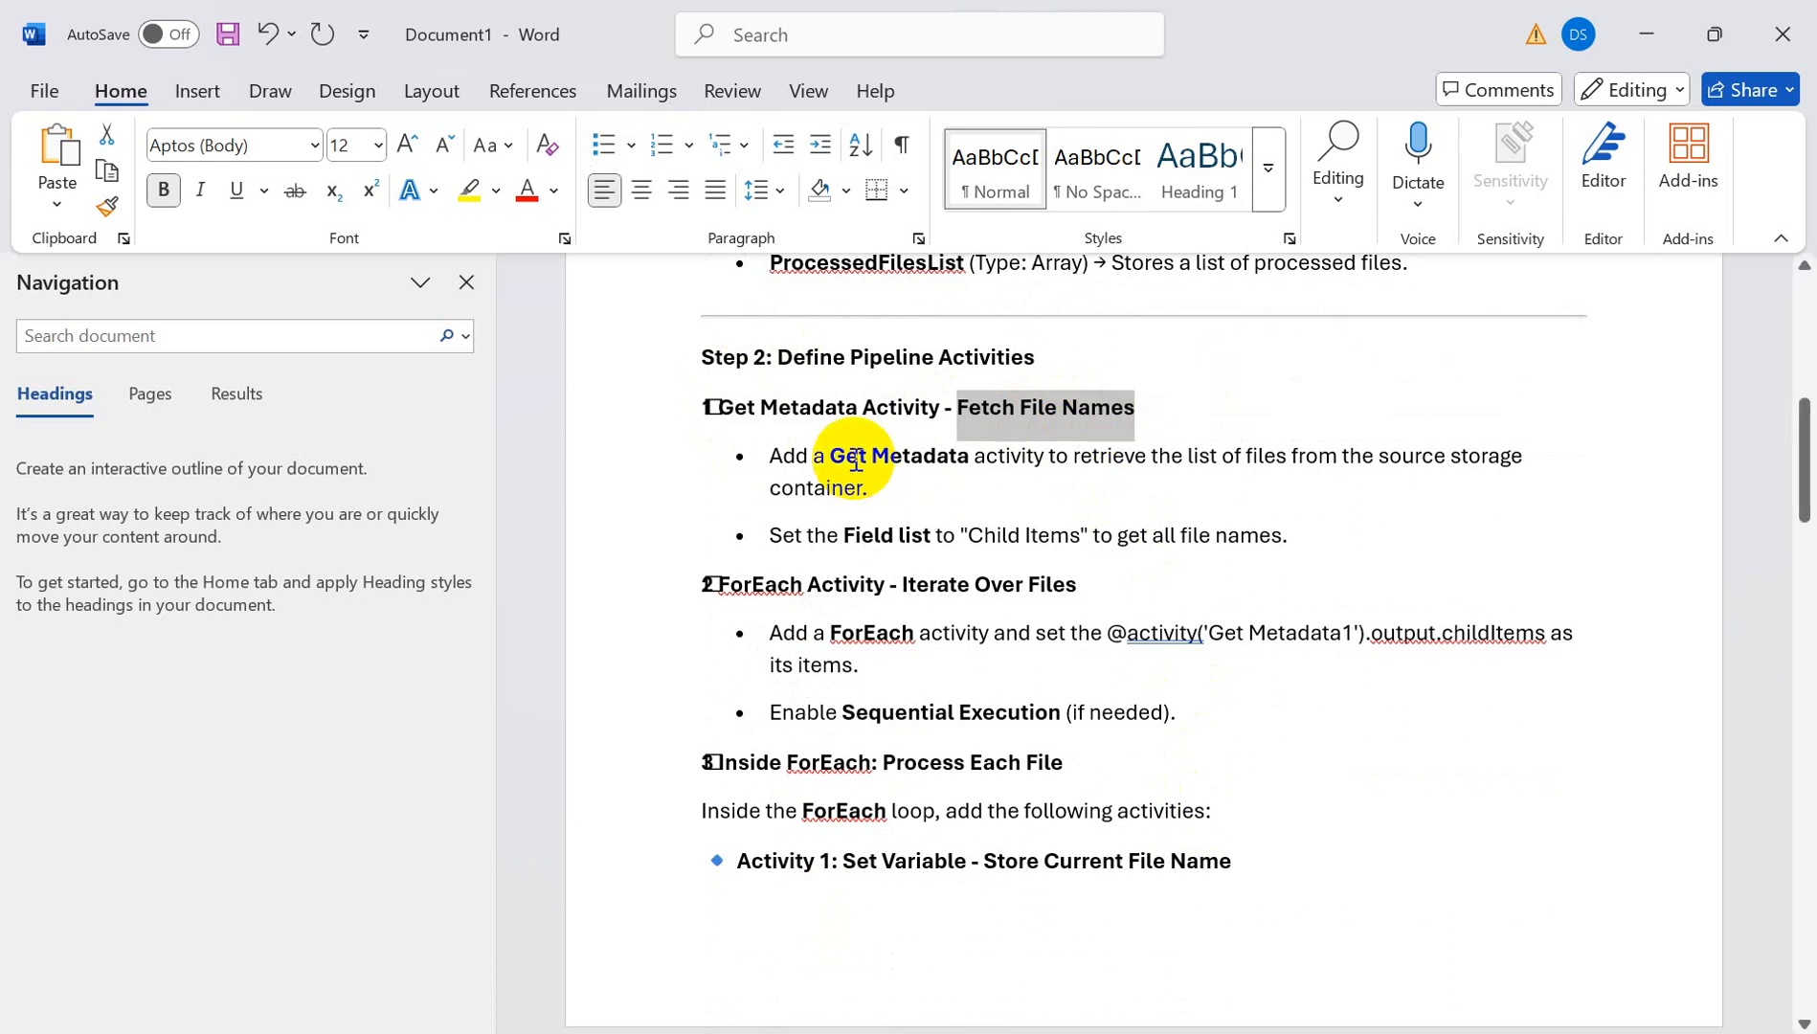
{"action": "left_click_drag", "start_coordinate": [855, 460], "coordinate": [1638, 473]}
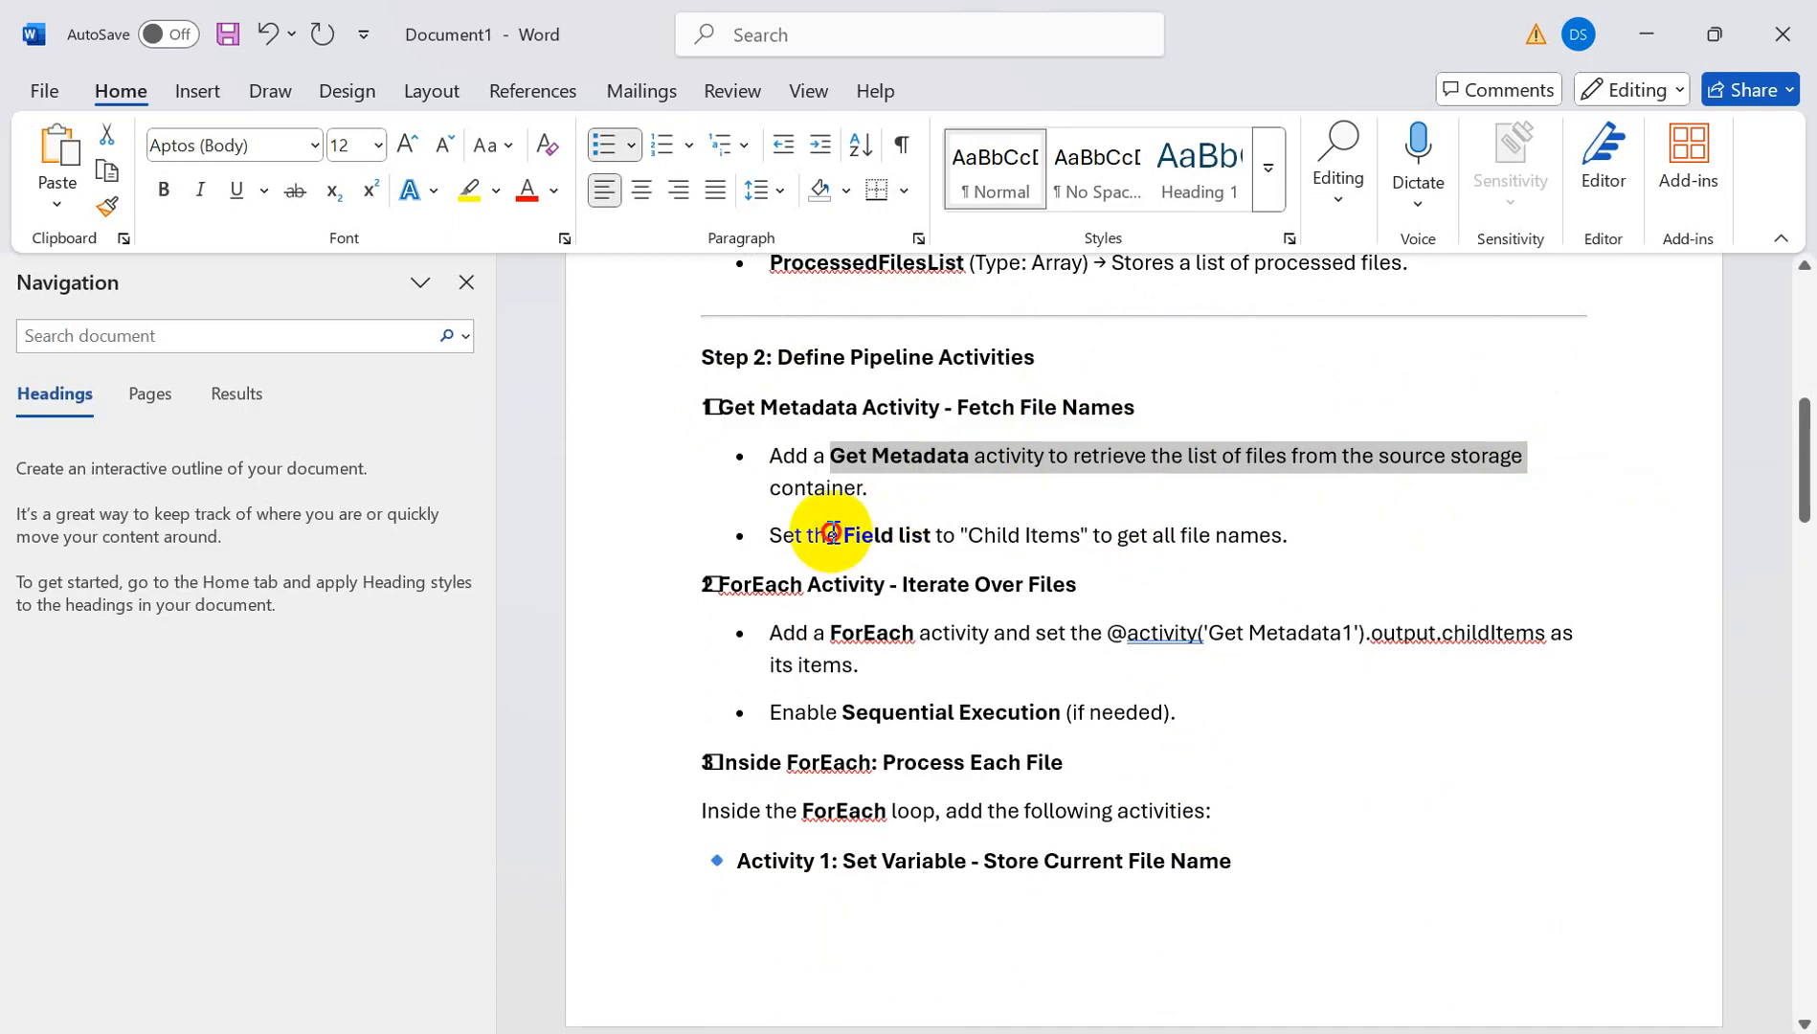
{"action": "left_click_drag", "start_coordinate": [832, 535], "coordinate": [1057, 537]}
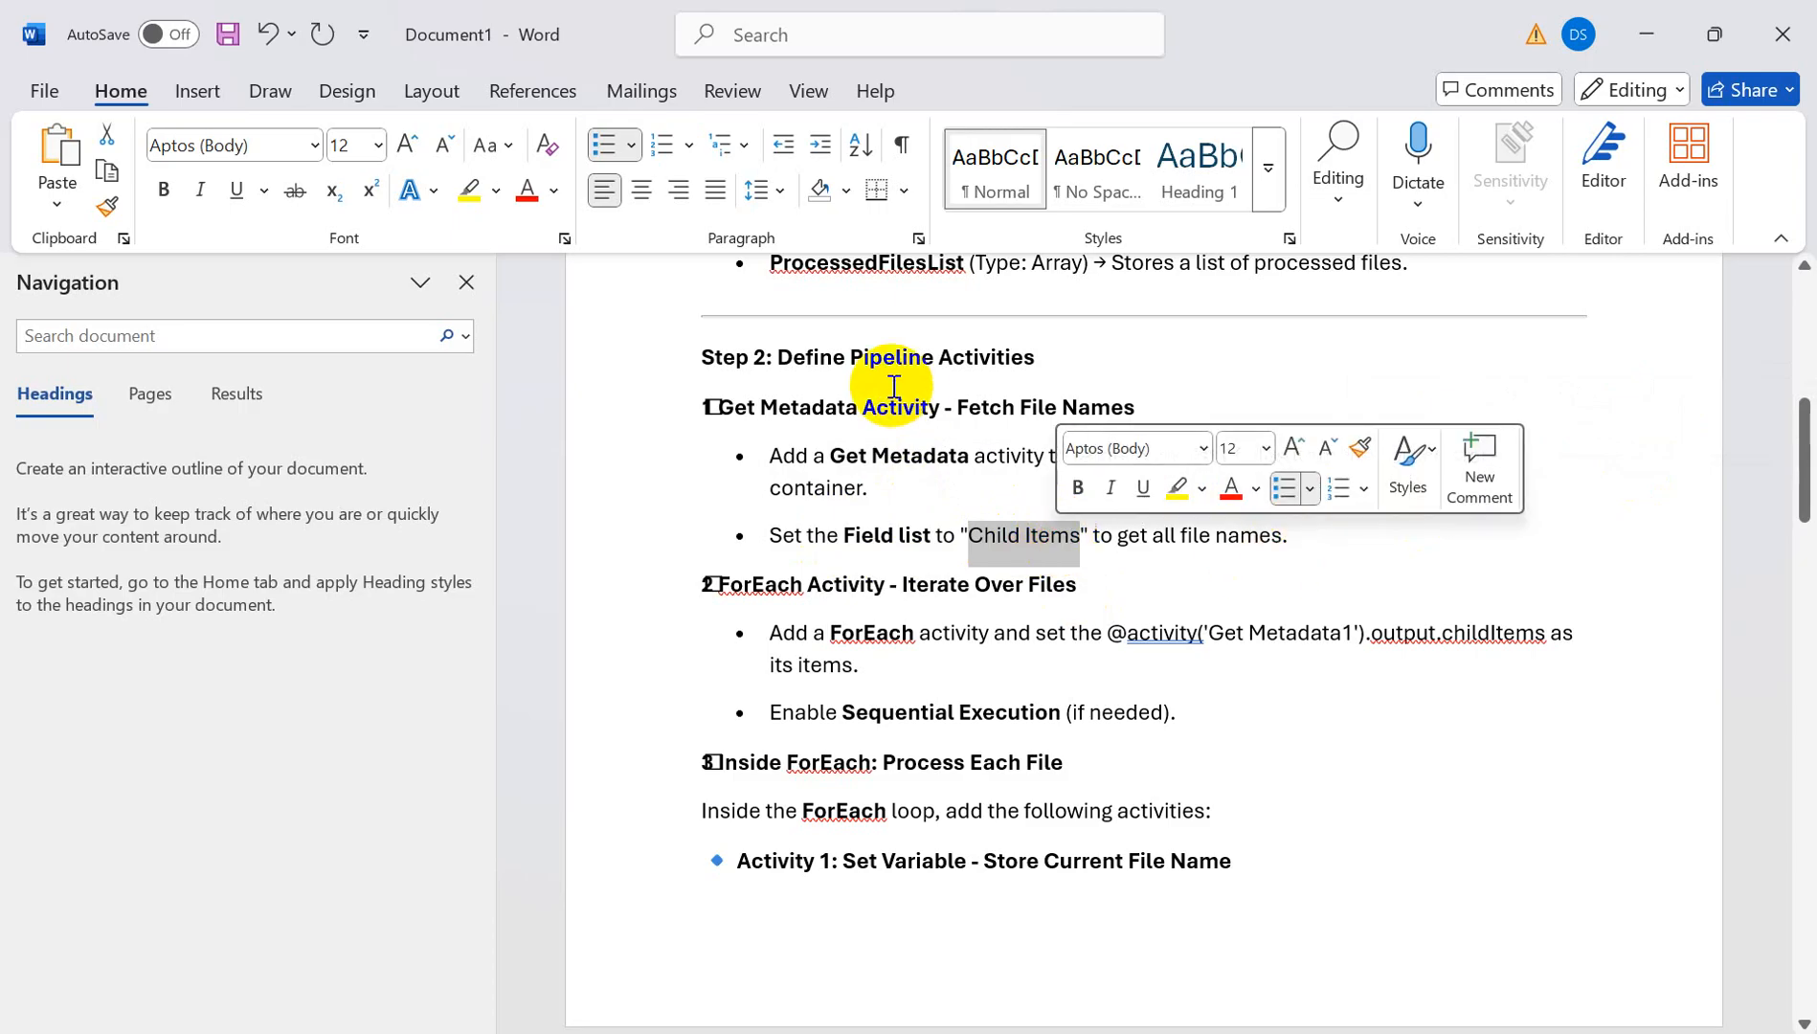
- Review the ForEach and Set Variable (Store Current File Name) instructions before returning to Data Factory
{"action": "left_click_drag", "start_coordinate": [714, 583], "coordinate": [889, 581]}
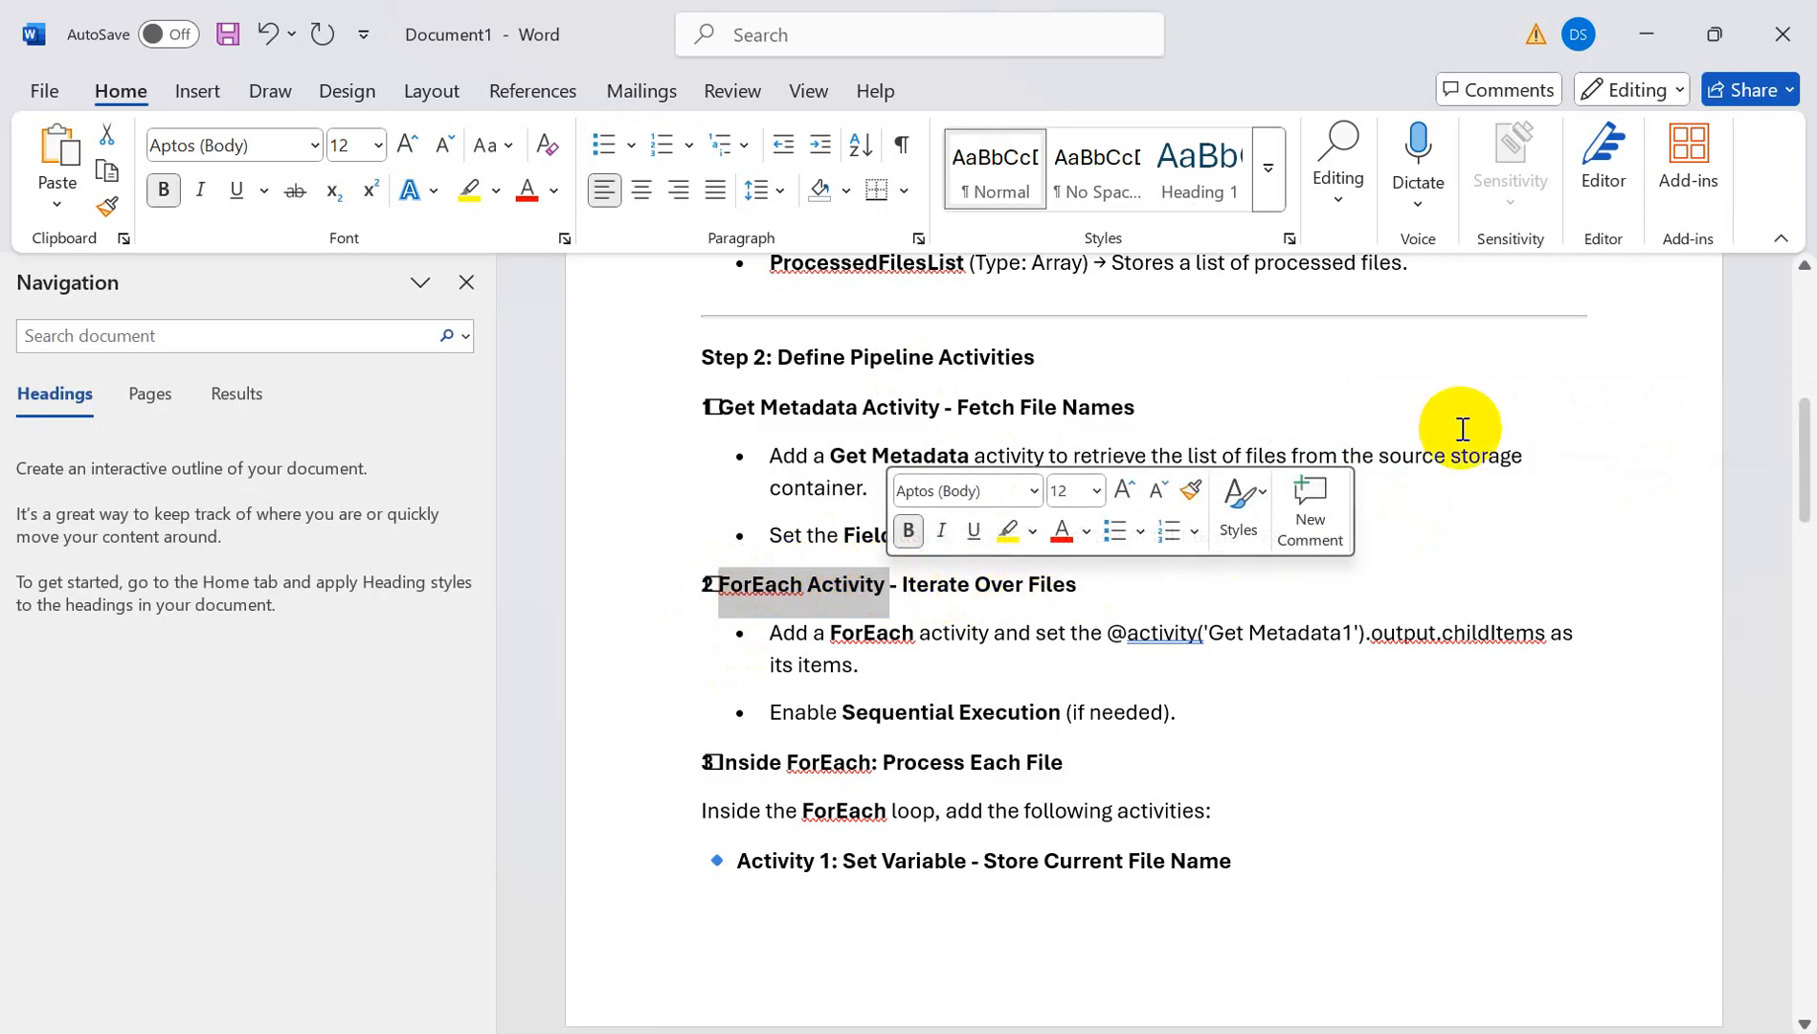
{"action": "left_click", "coordinate": [1412, 518]}
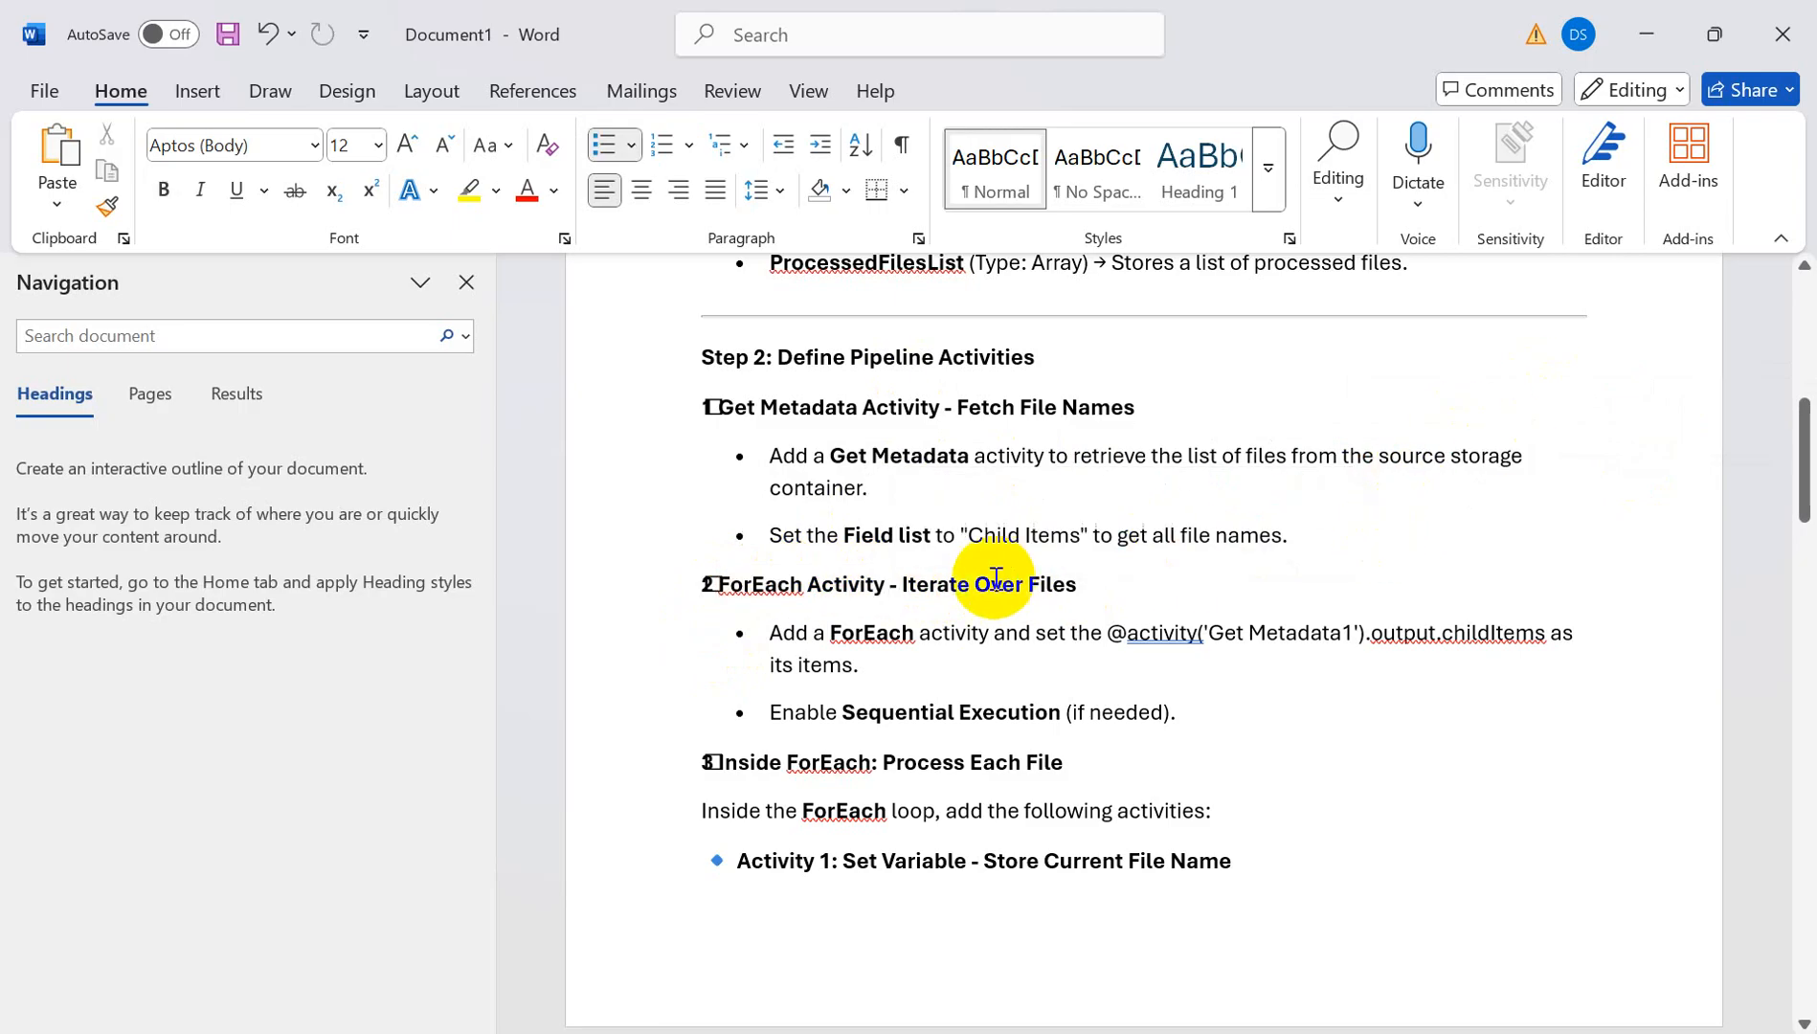
{"action": "left_click_drag", "start_coordinate": [783, 636], "coordinate": [958, 634]}
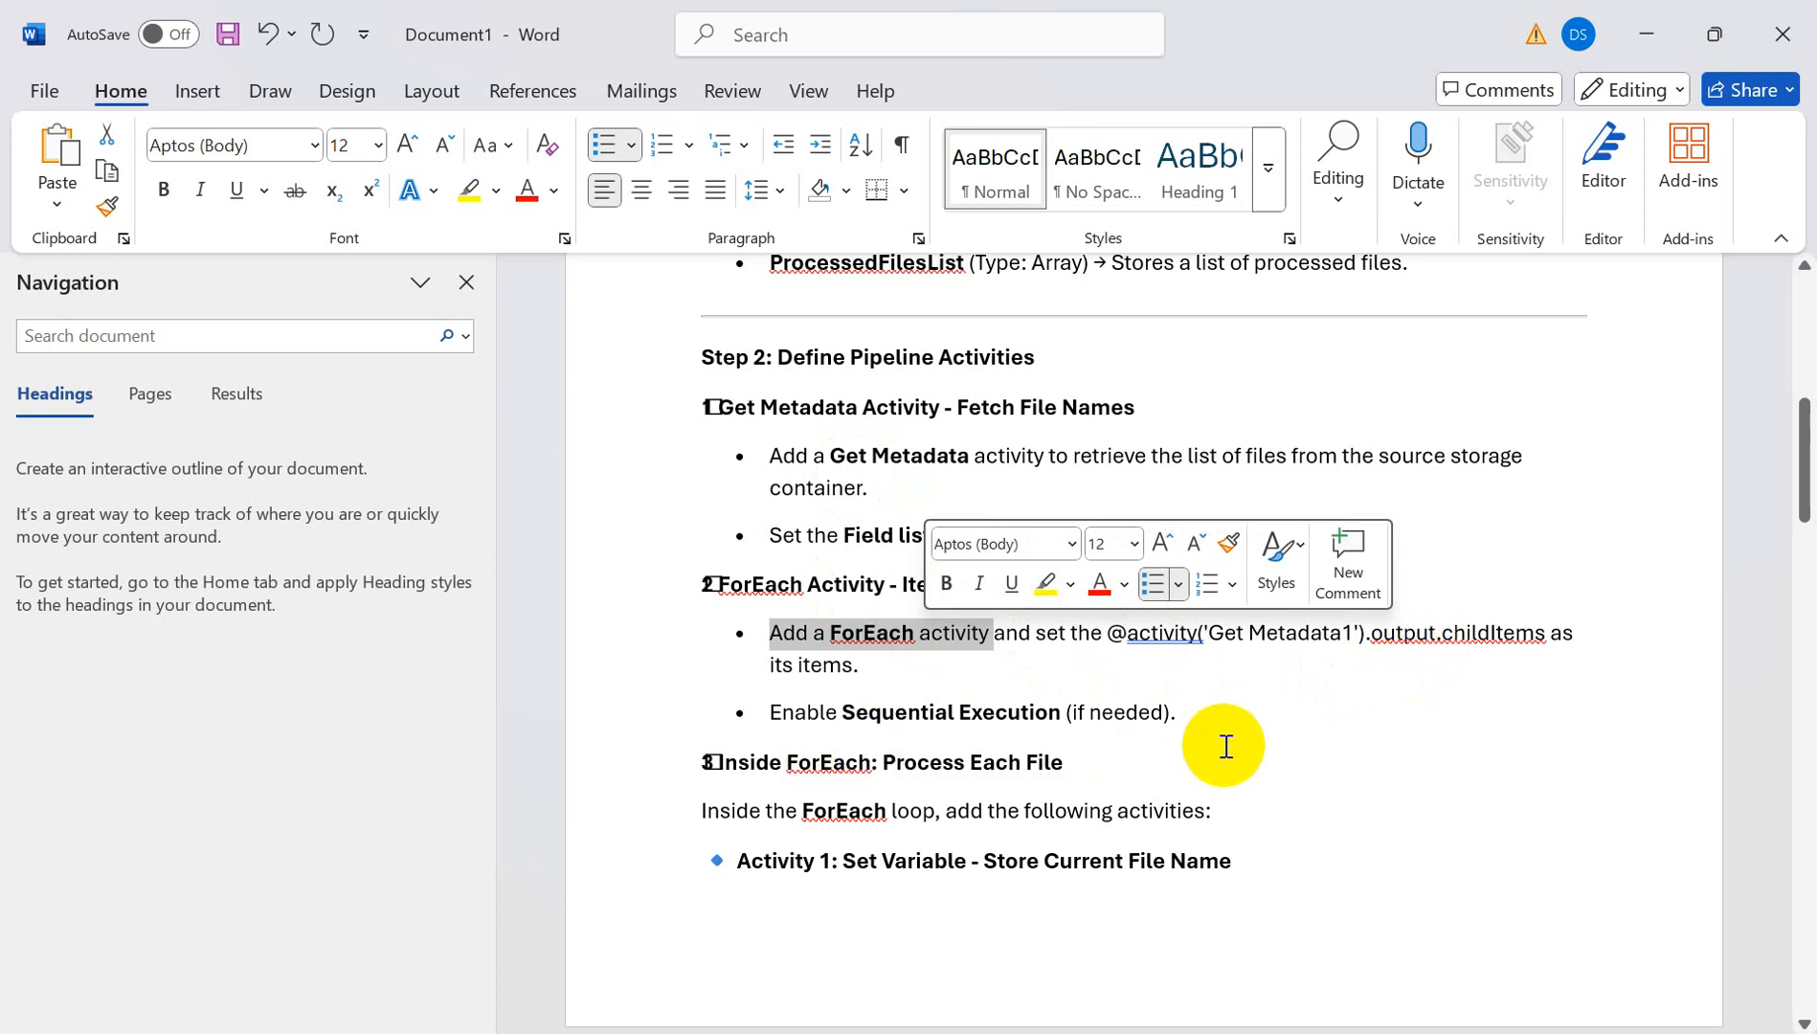
{"action": "scroll", "coordinate": [1232, 747], "scroll_direction": "down", "scroll_amount": 1}
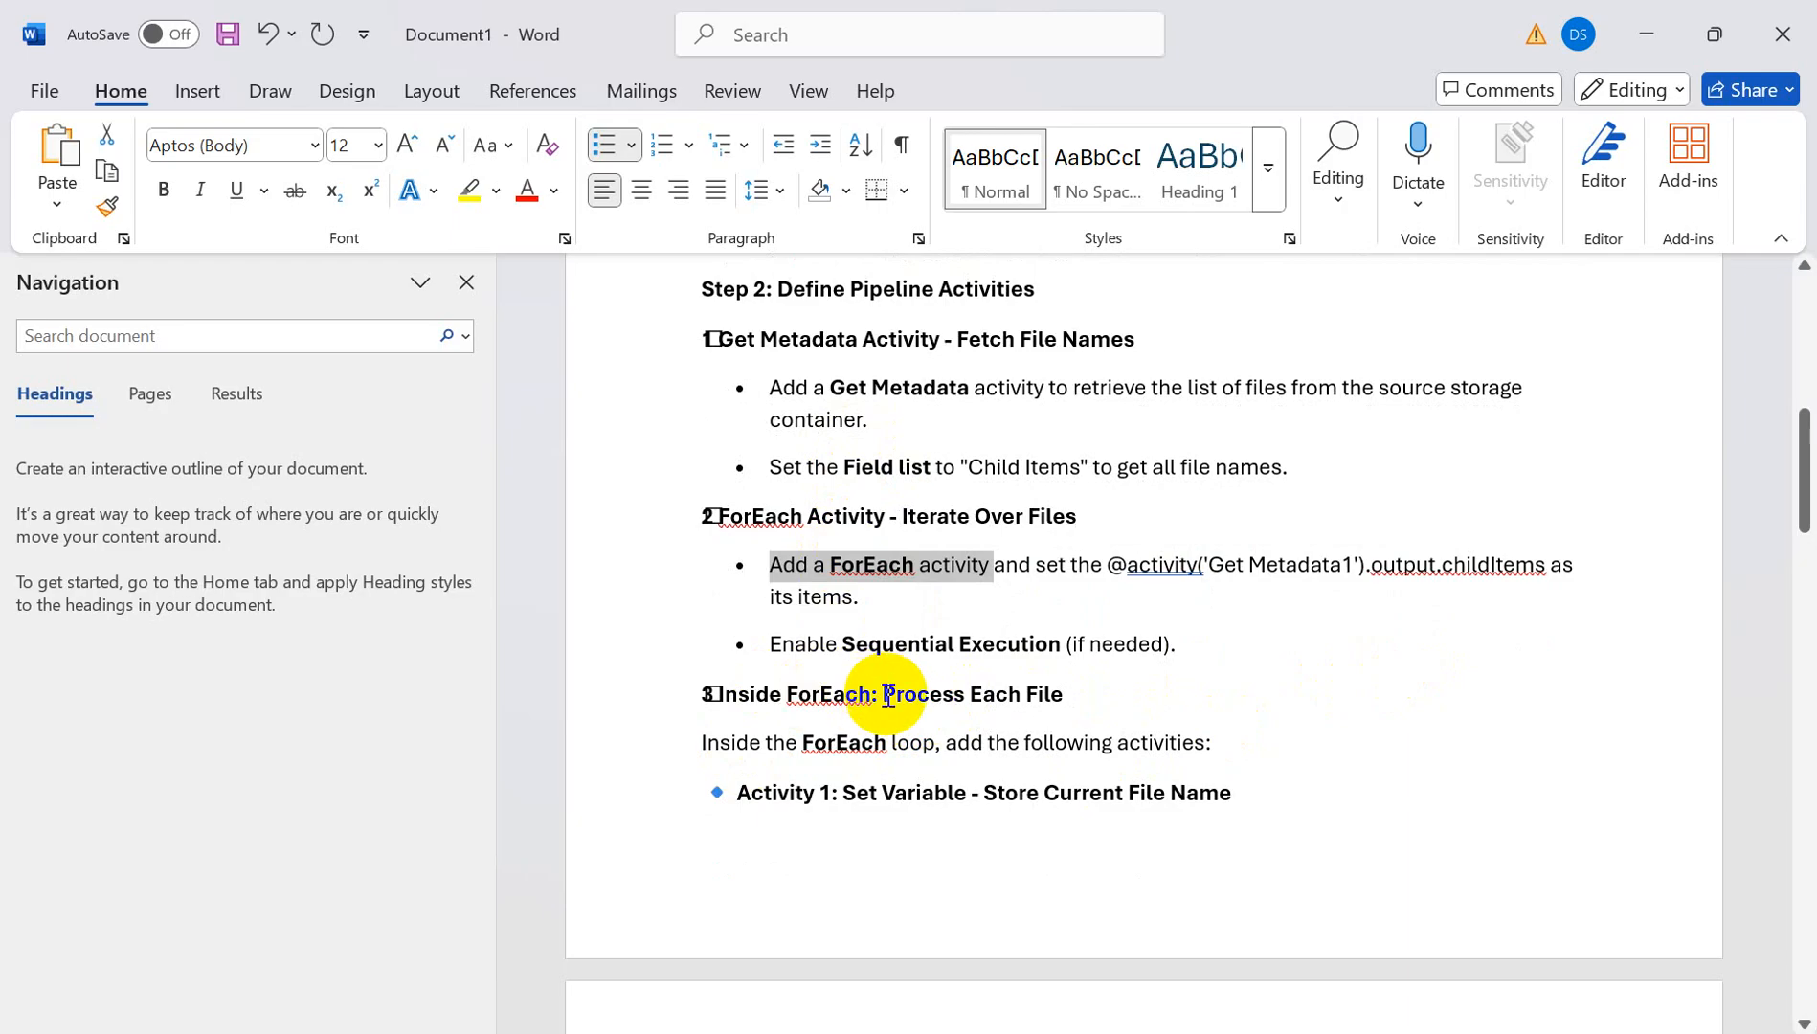
{"action": "left_click_drag", "start_coordinate": [906, 698], "coordinate": [1085, 698]}
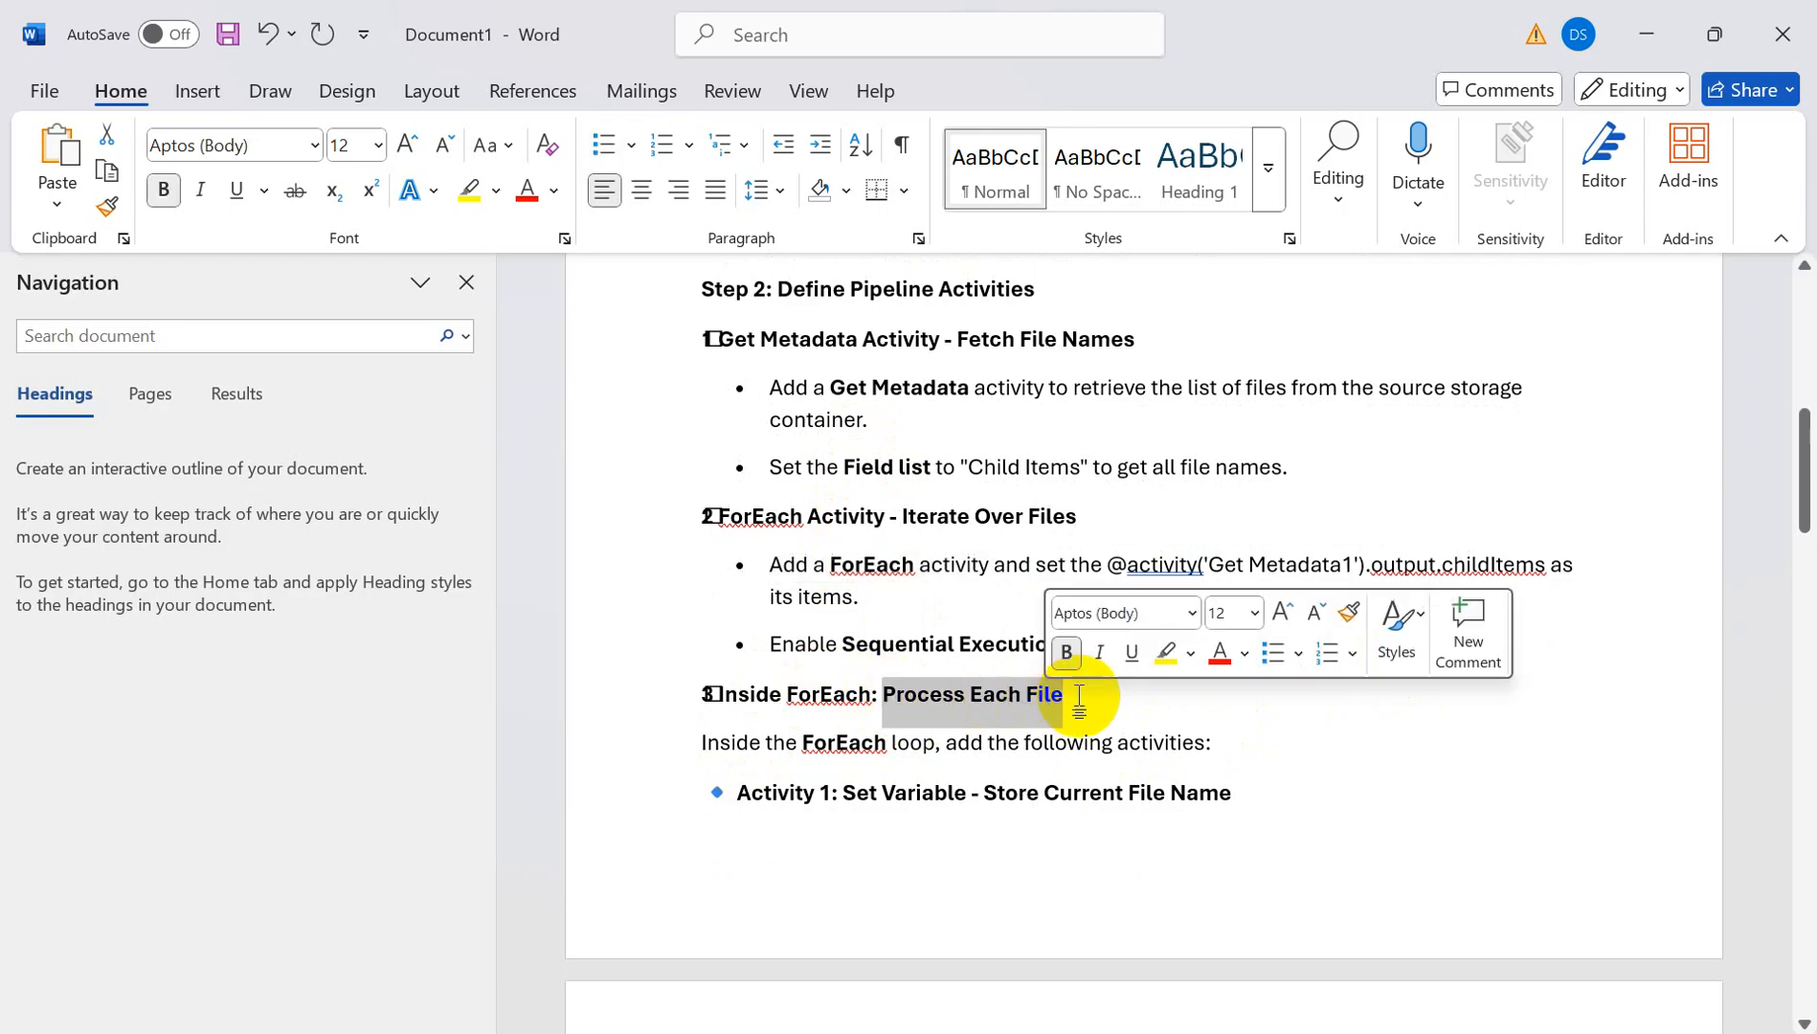
{"action": "scroll", "coordinate": [1402, 806], "scroll_direction": "down", "scroll_amount": 1}
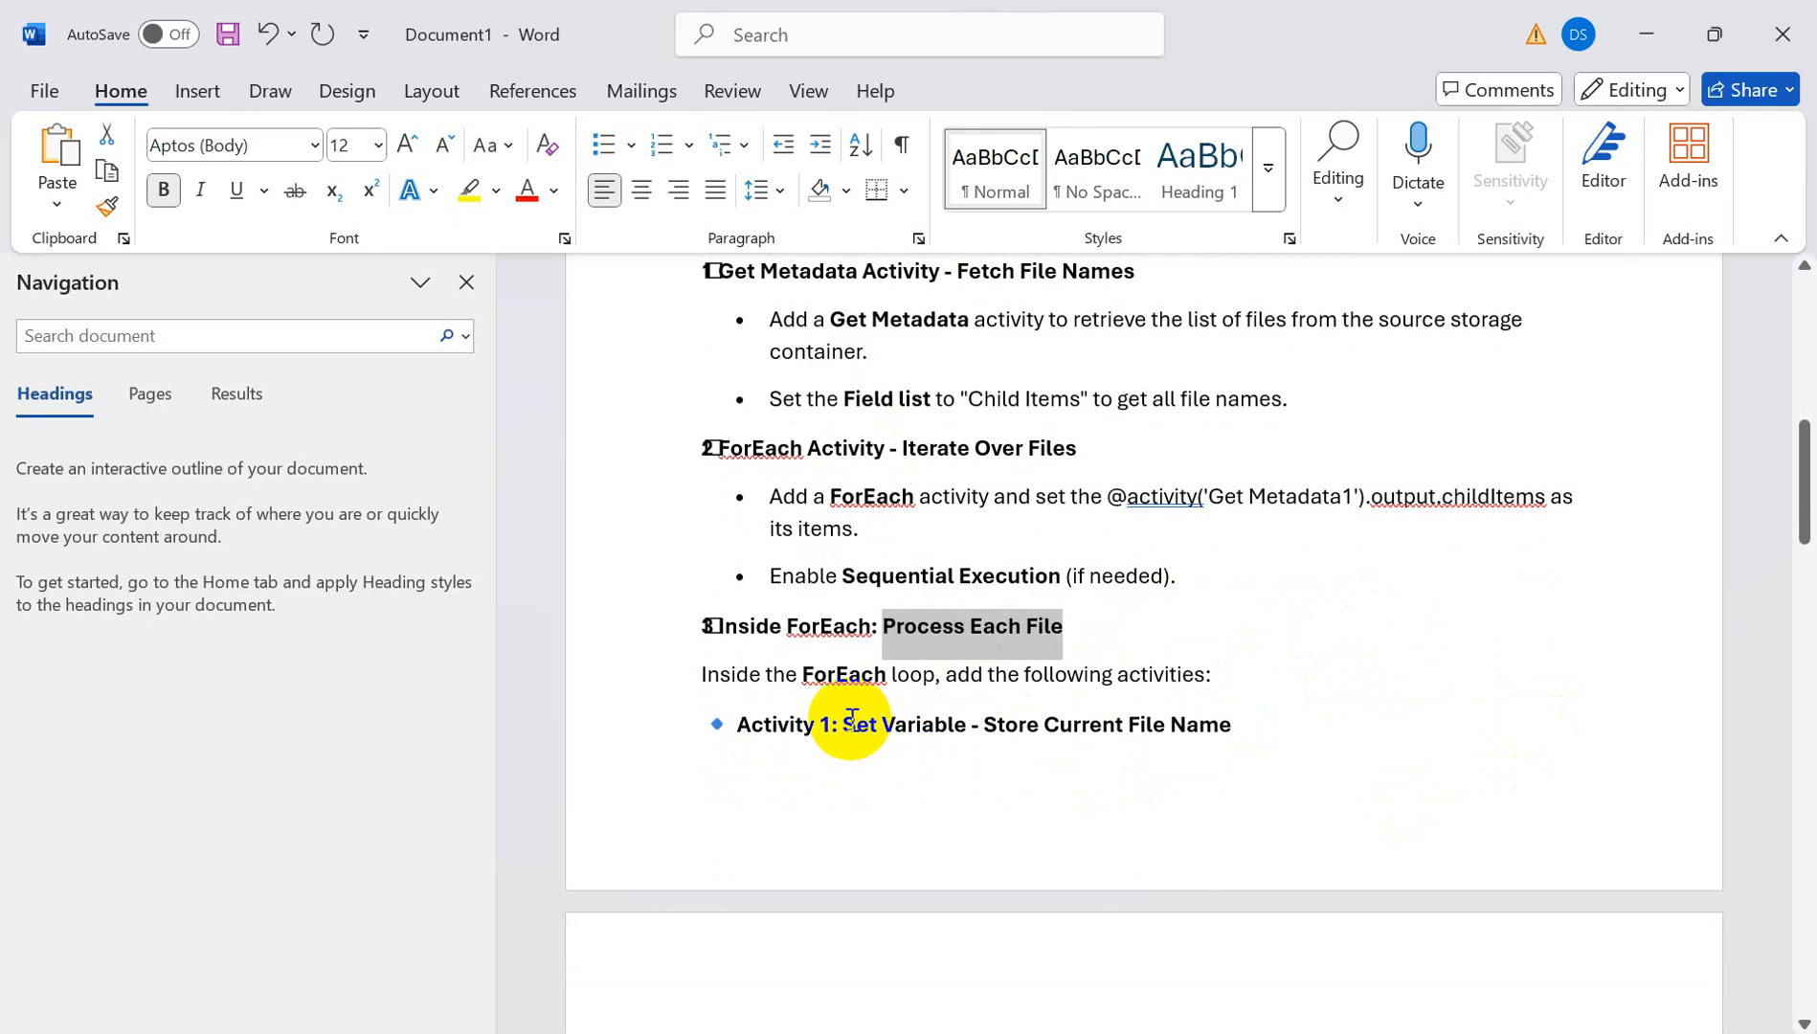
{"action": "left_click_drag", "start_coordinate": [840, 730], "coordinate": [957, 726]}
{"action": "scroll", "coordinate": [1069, 745], "scroll_direction": "down", "scroll_amount": 1}
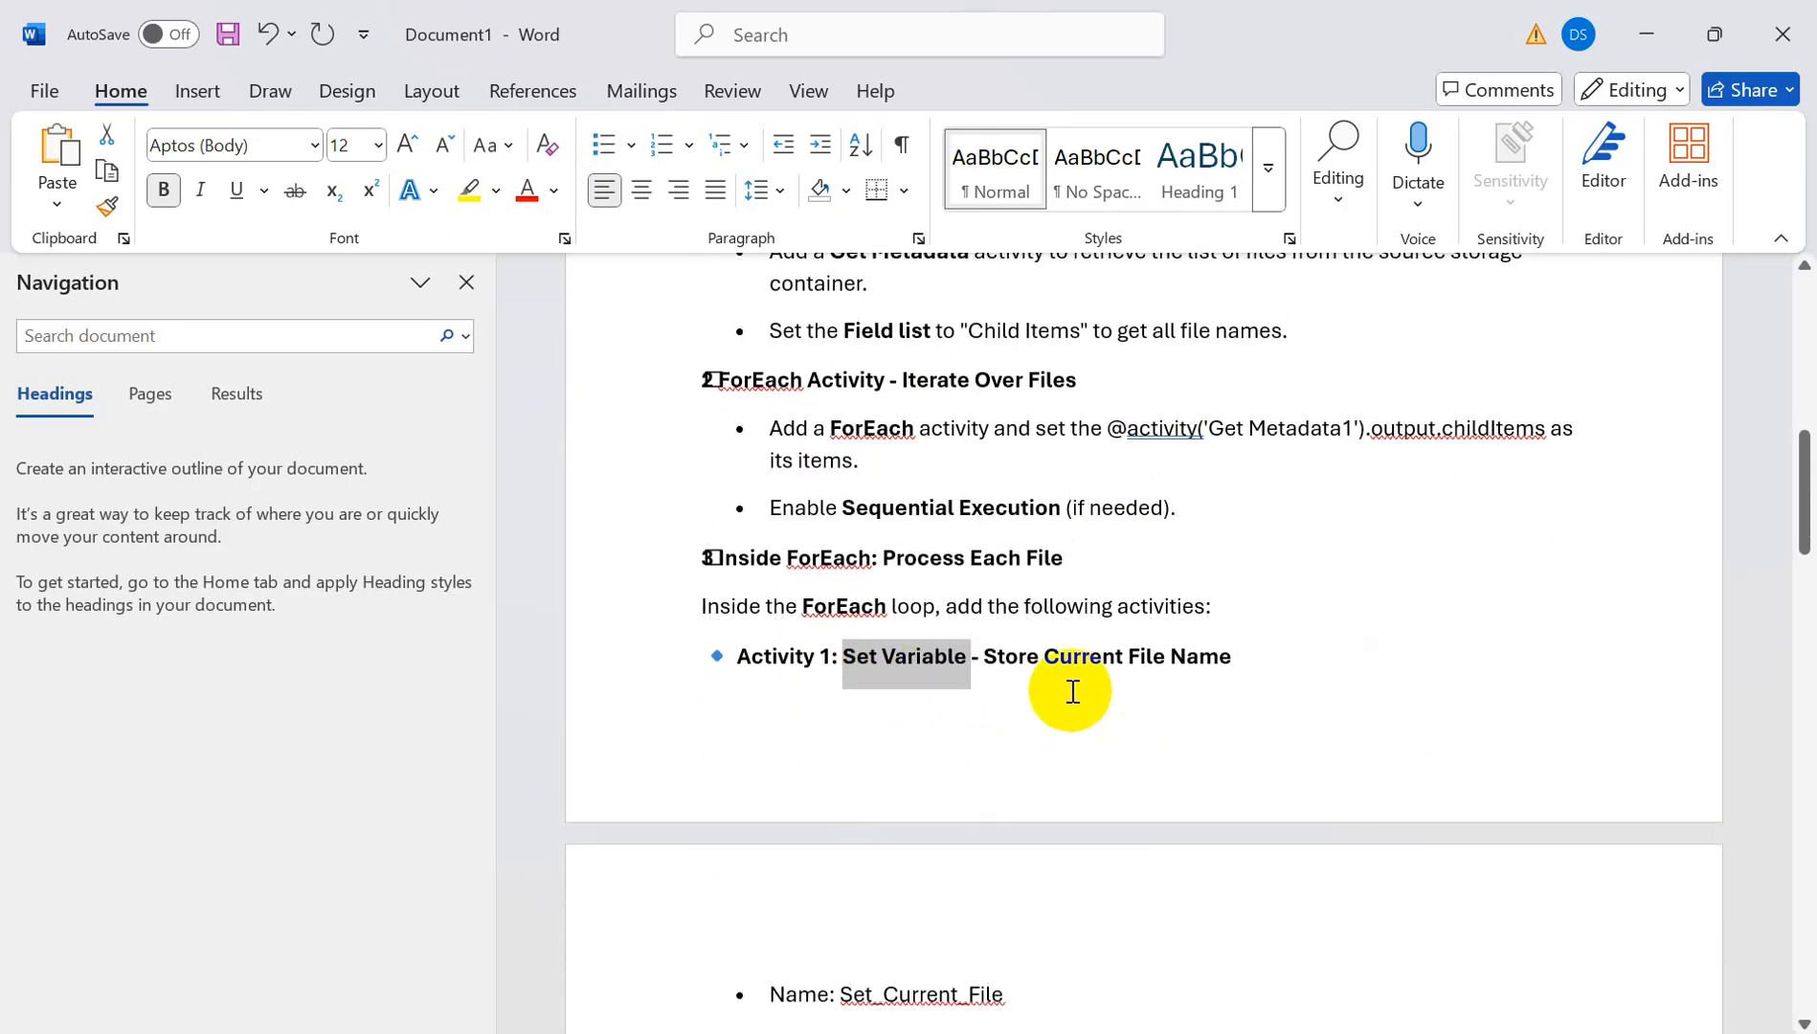
{"action": "scroll", "coordinate": [1013, 650], "scroll_direction": "down", "scroll_amount": 1}
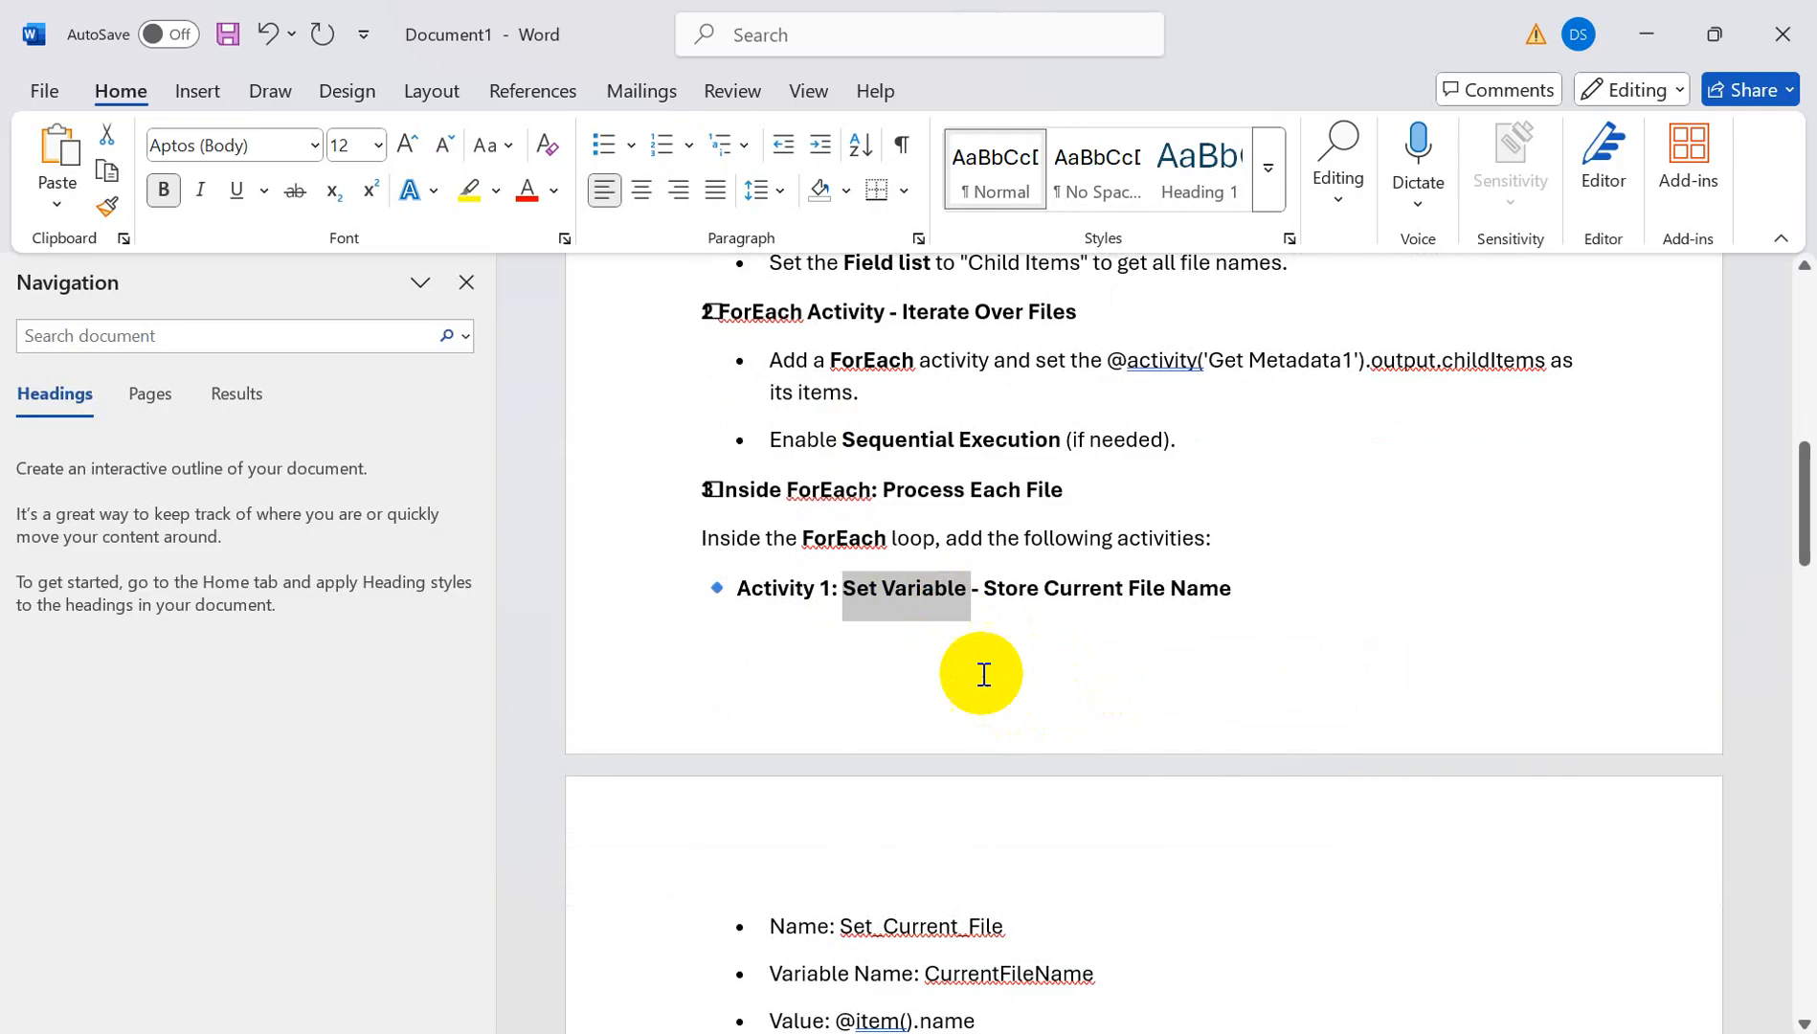
{"action": "left_click_drag", "start_coordinate": [995, 591], "coordinate": [1236, 590]}
{"action": "scroll", "coordinate": [1331, 800], "scroll_direction": "down", "scroll_amount": 6}
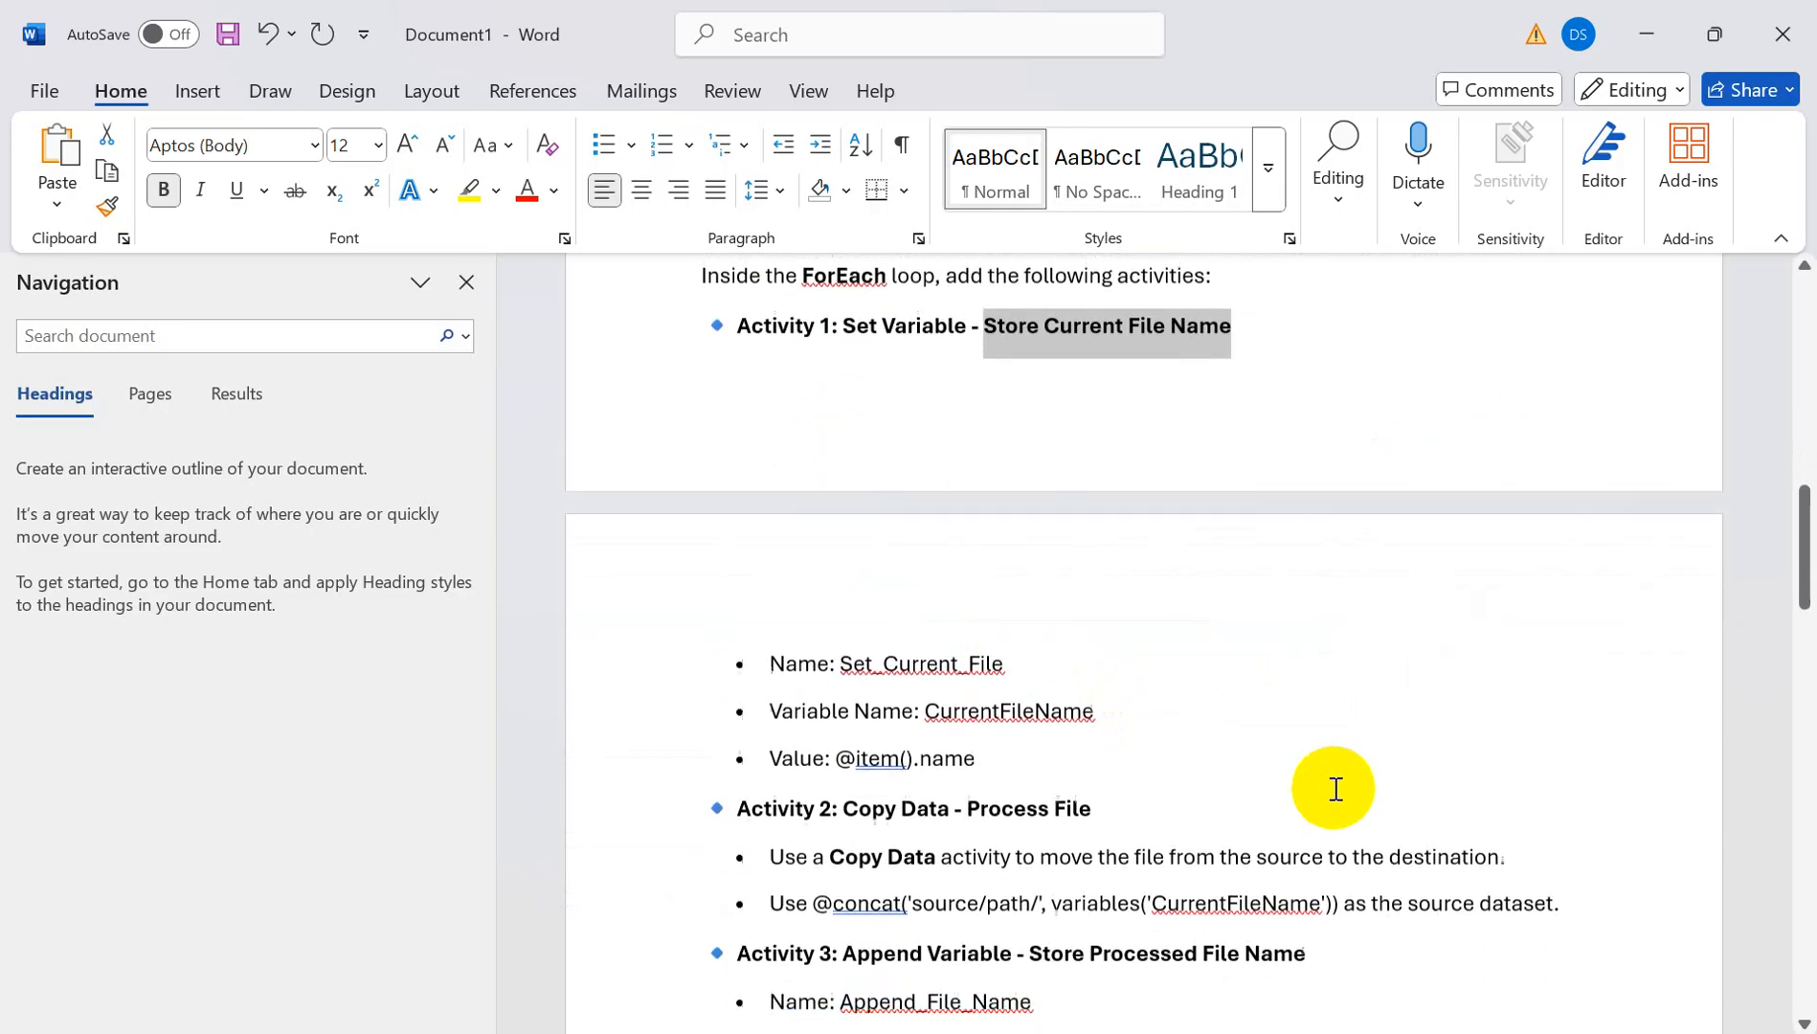
{"action": "scroll", "coordinate": [1323, 796], "scroll_direction": "down", "scroll_amount": 10}
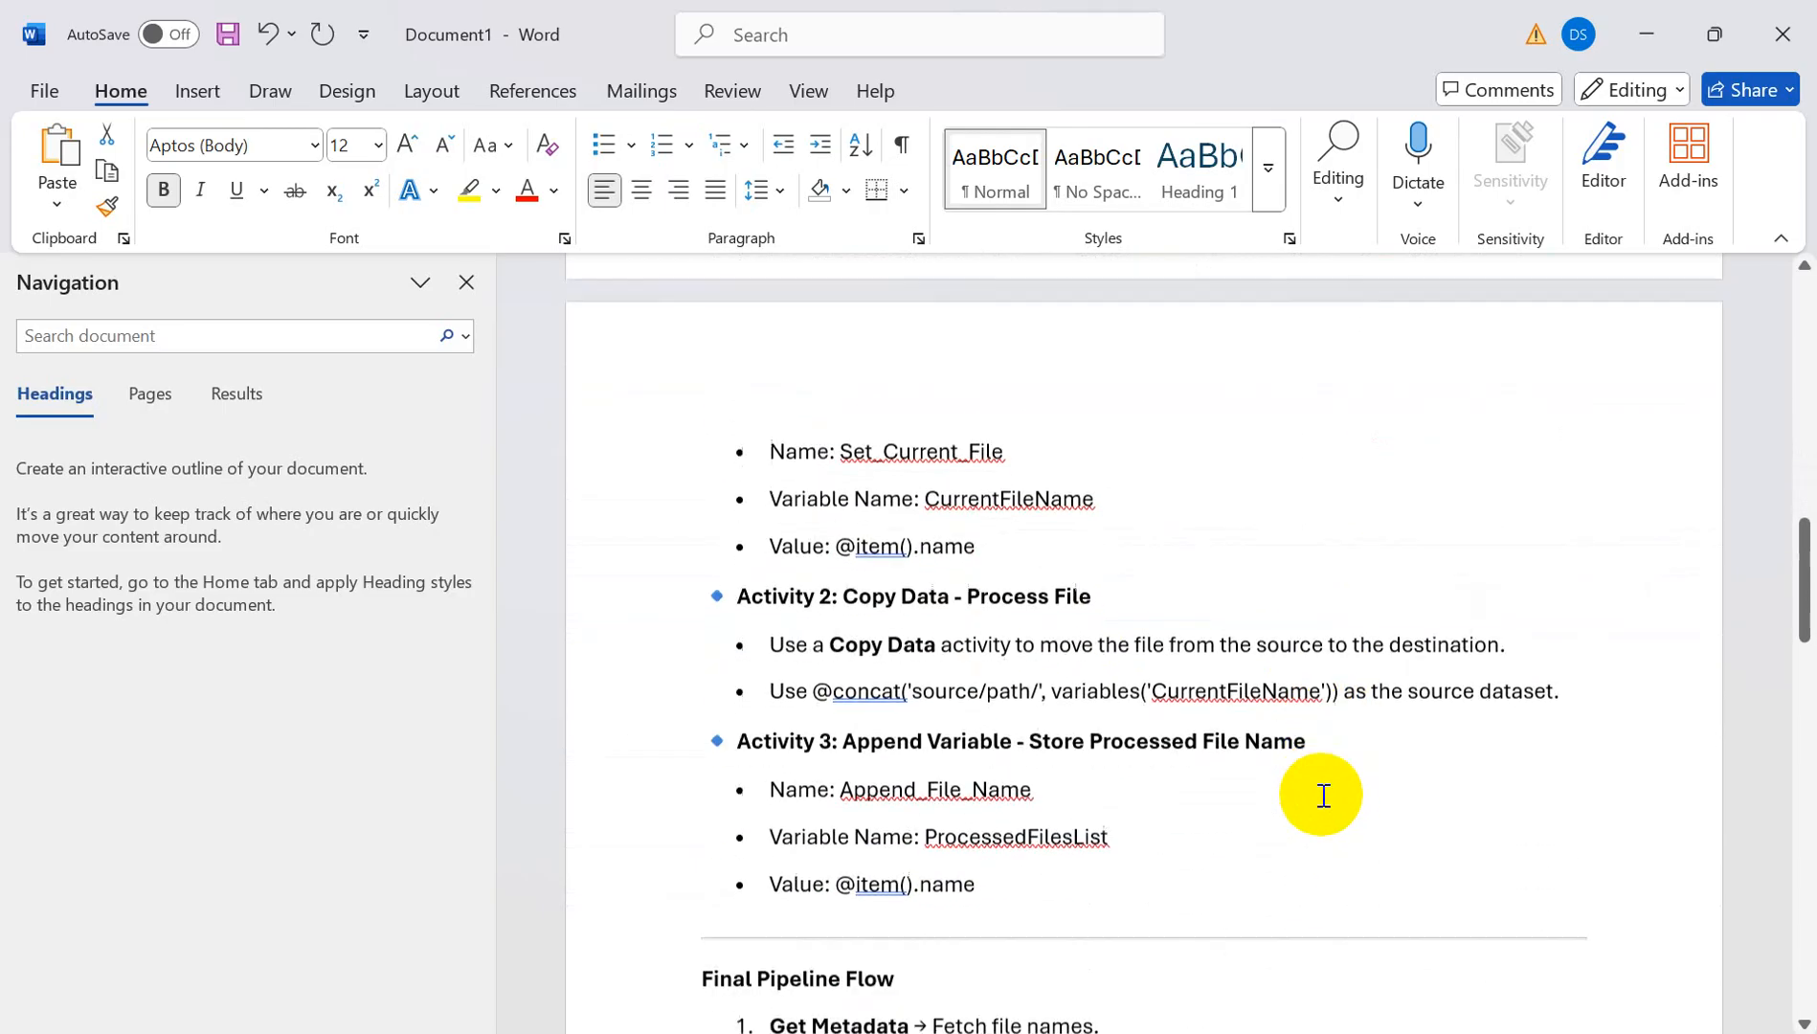
{"action": "scroll", "coordinate": [1343, 814], "scroll_direction": "up", "scroll_amount": 18}
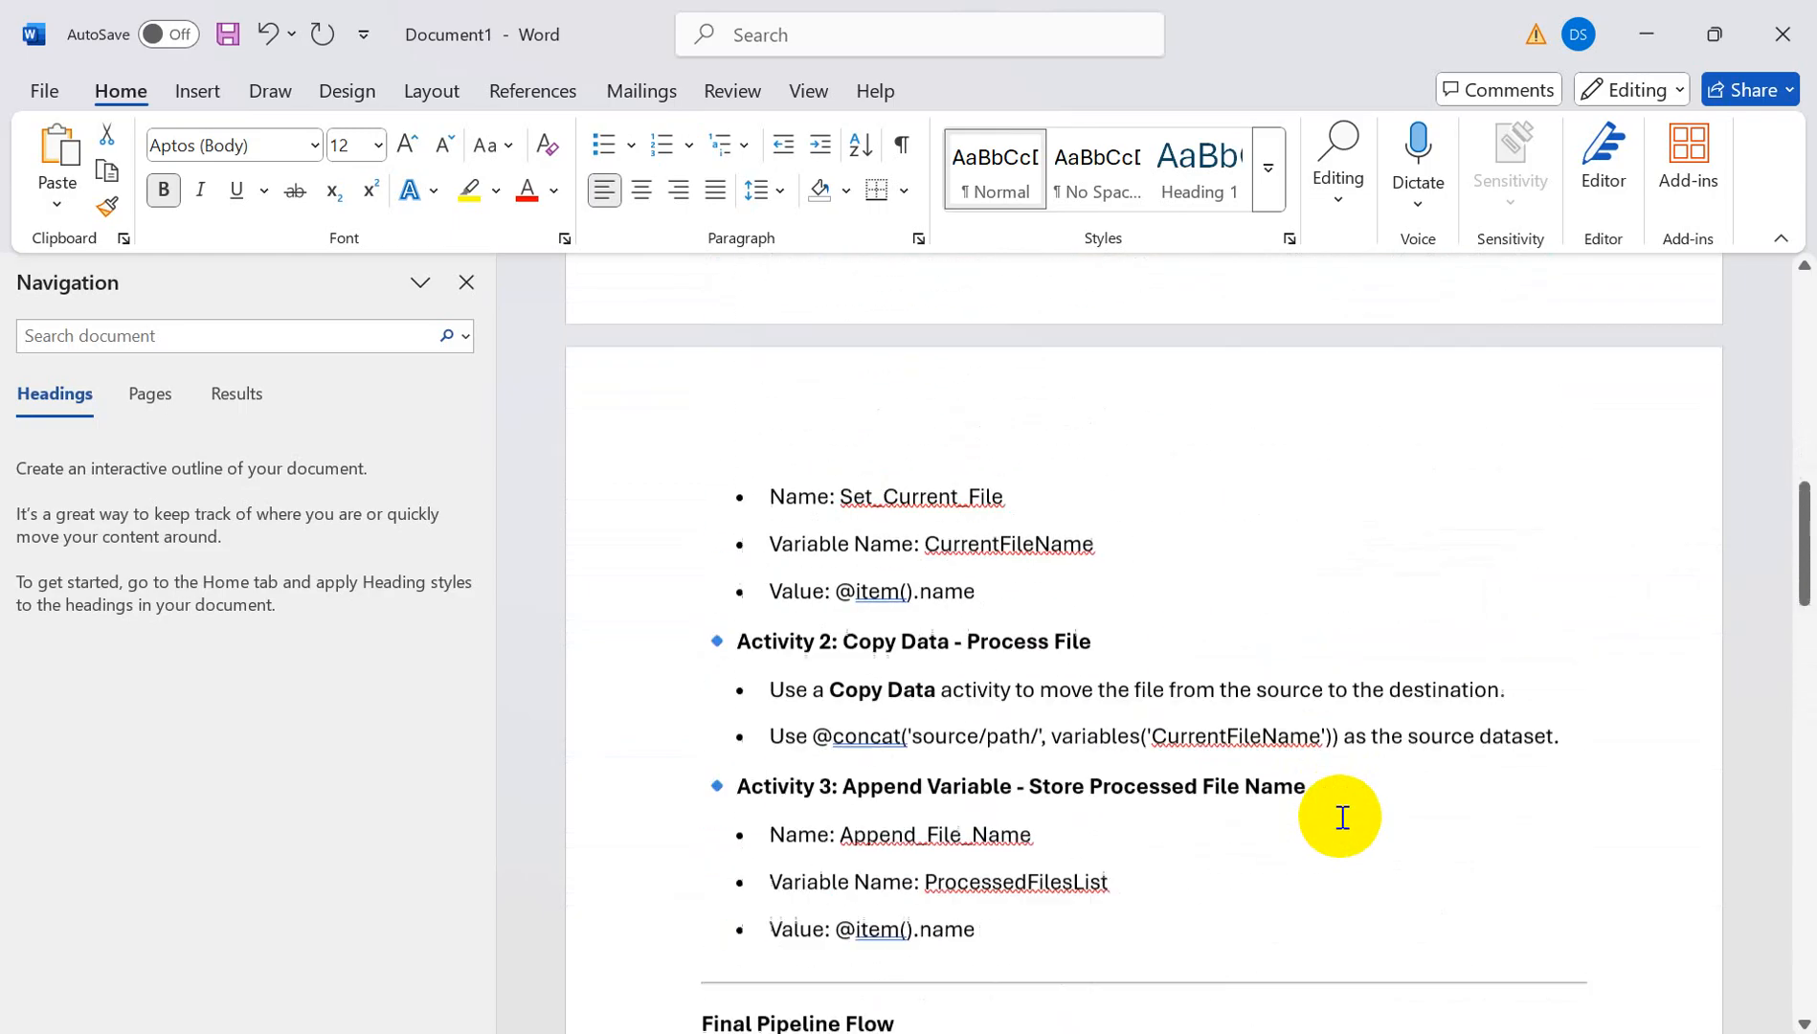
{"action": "key", "text": "alt+Tab"}
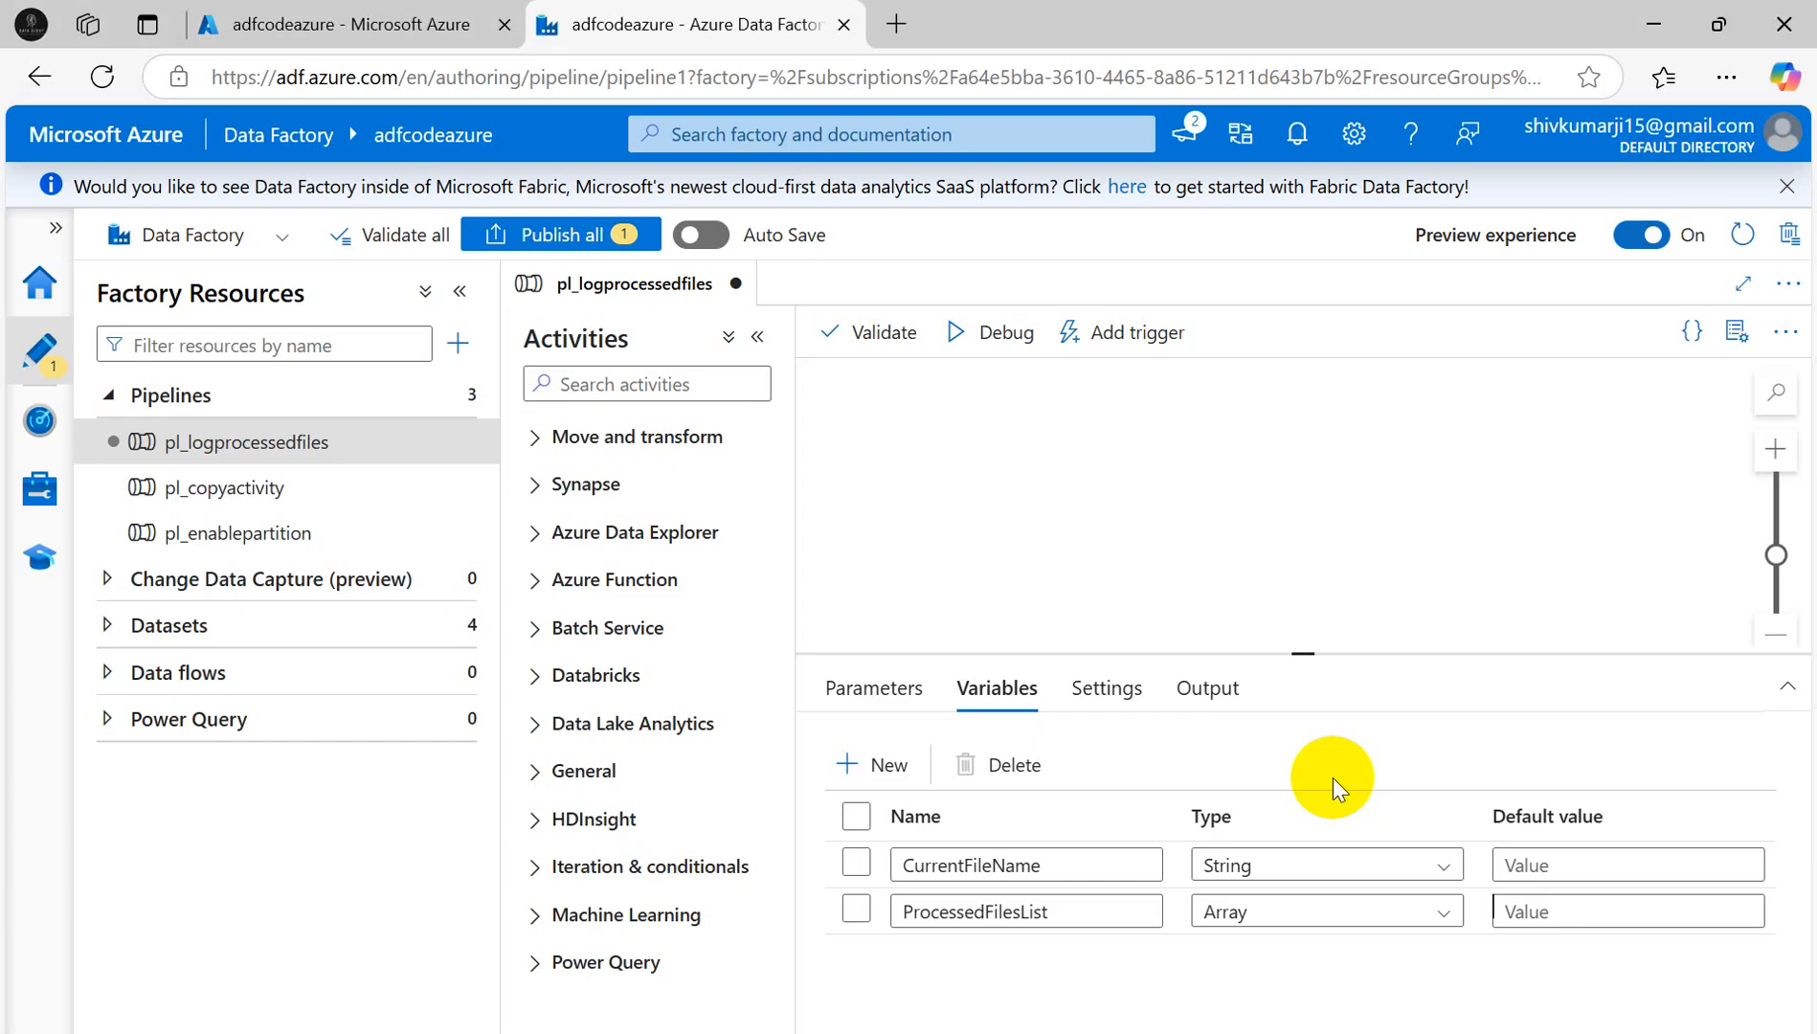
- Go to the portal home, open sacodeazure, and open its input container
{"action": "left_click", "coordinate": [309, 24]}
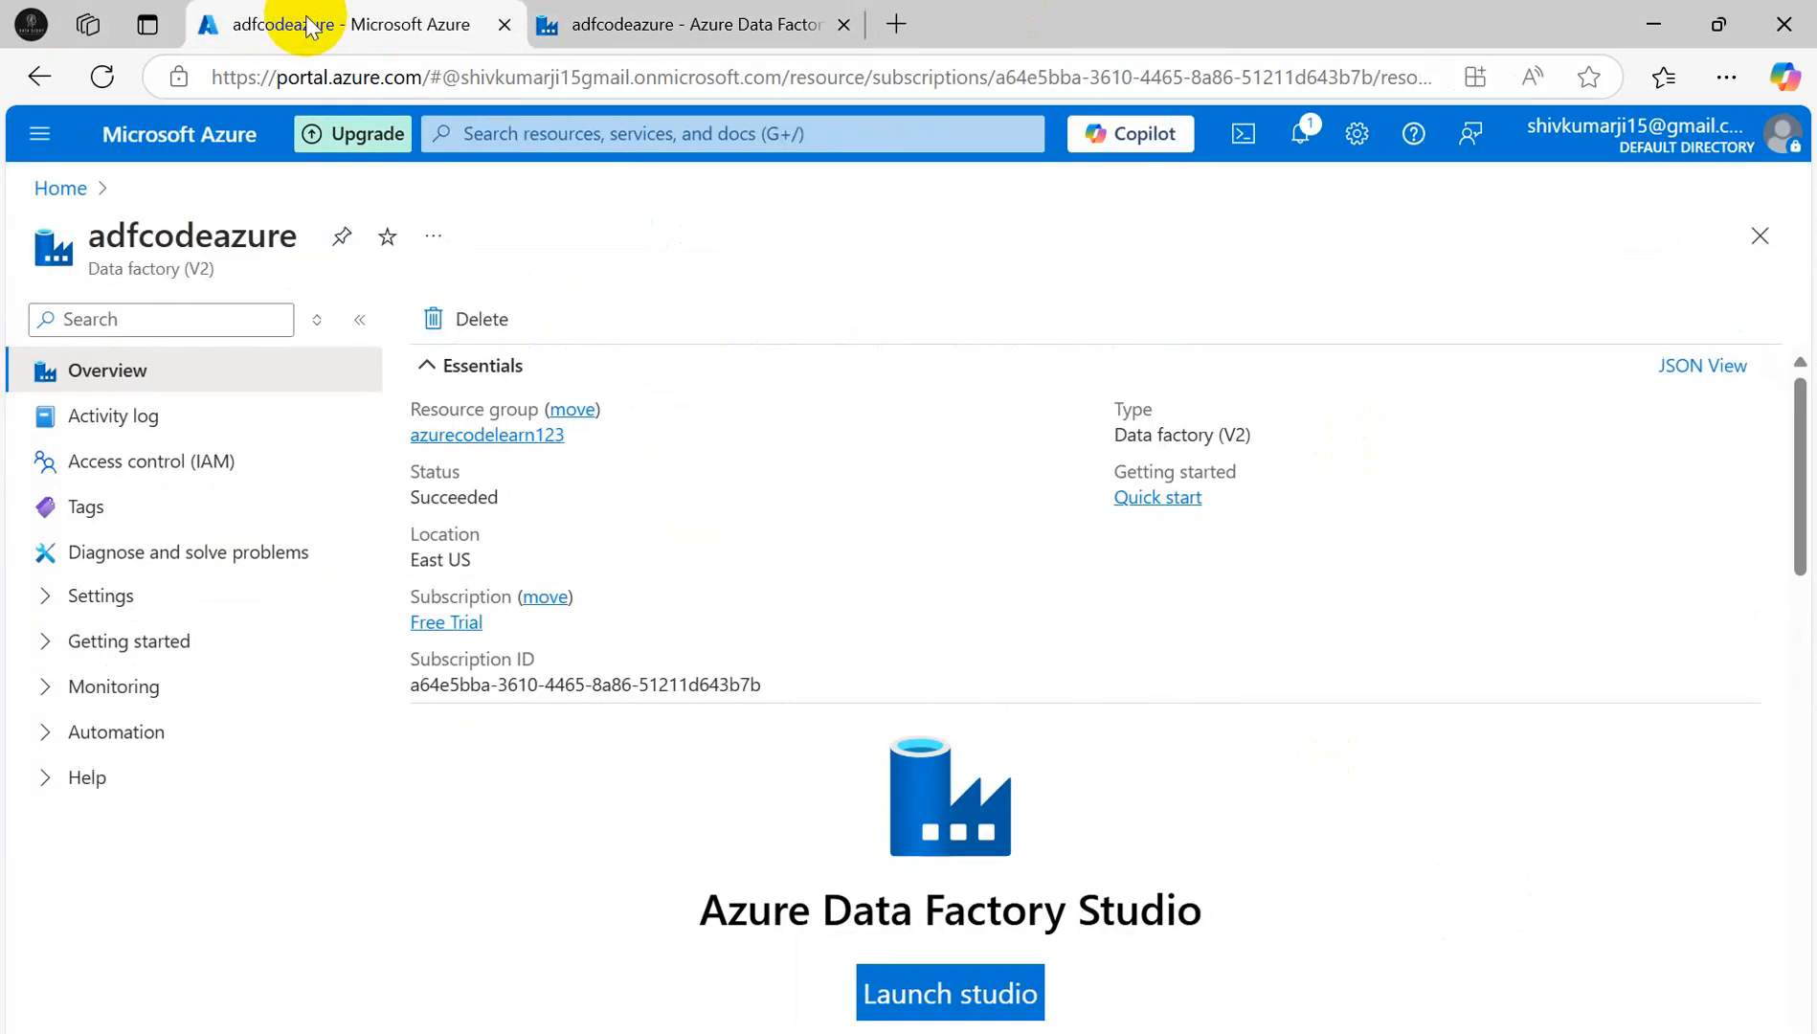
{"action": "left_click", "coordinate": [59, 185]}
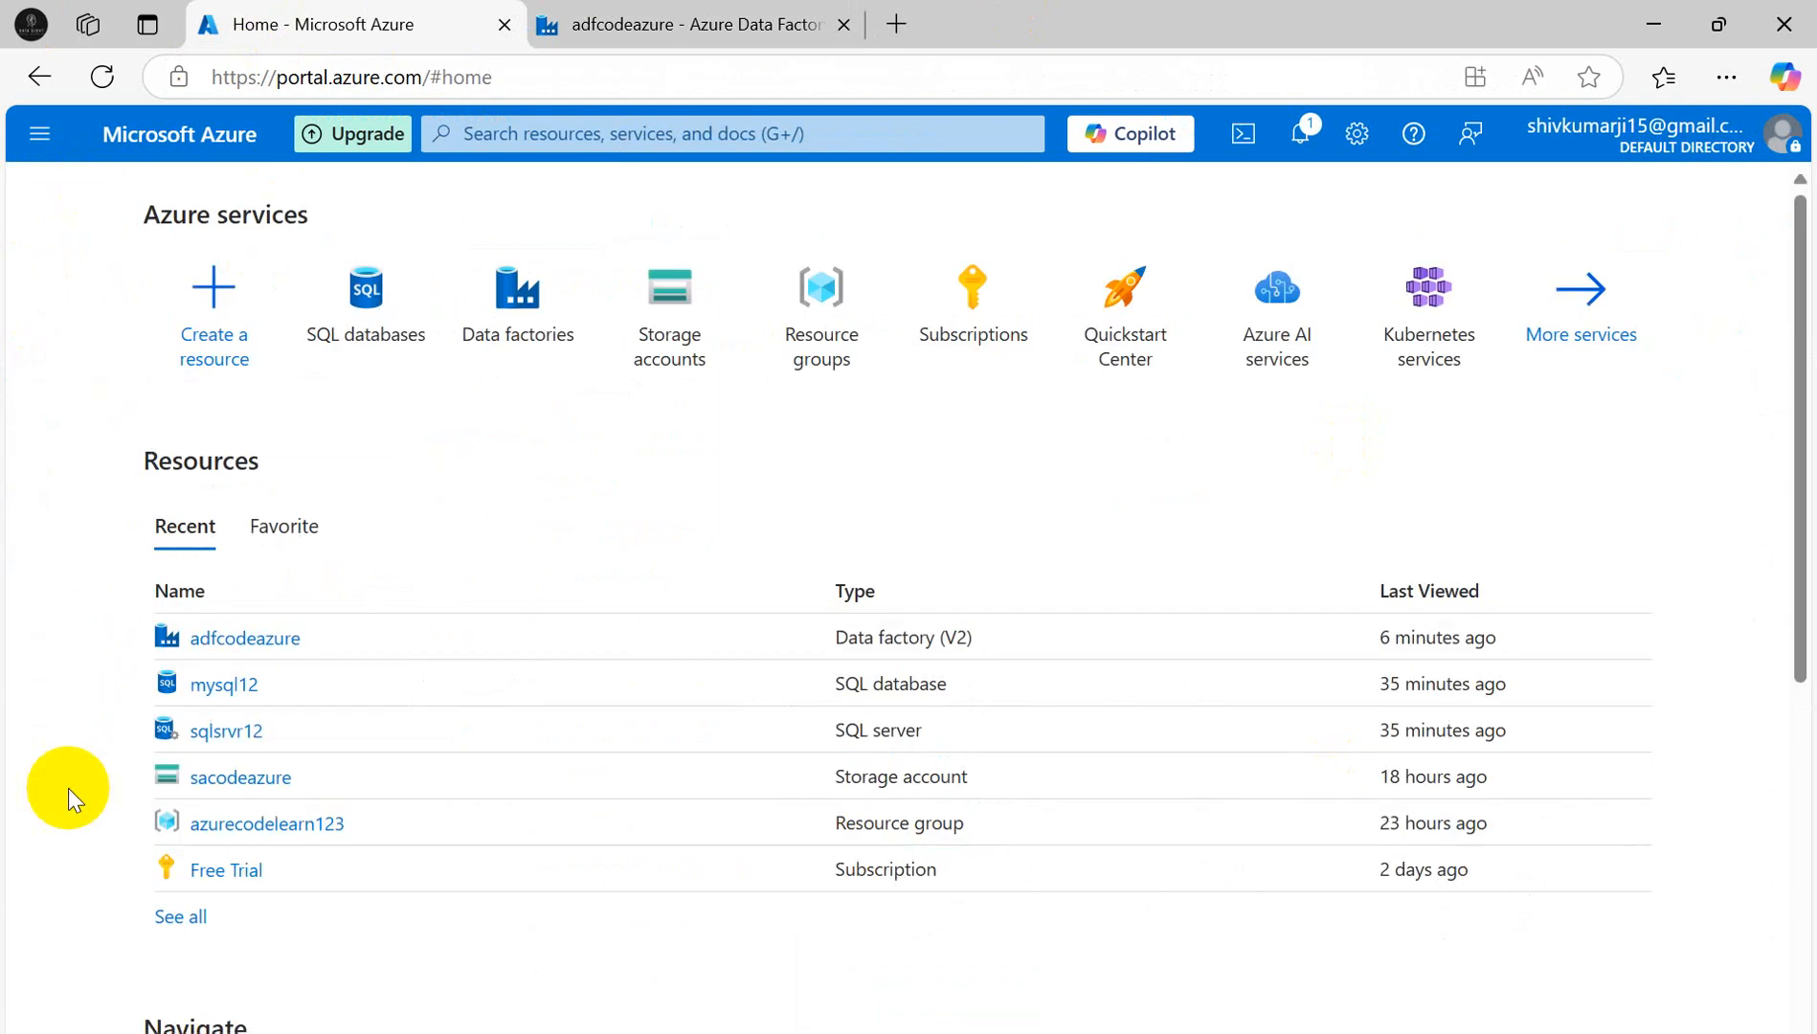
{"action": "left_click", "coordinate": [239, 777]}
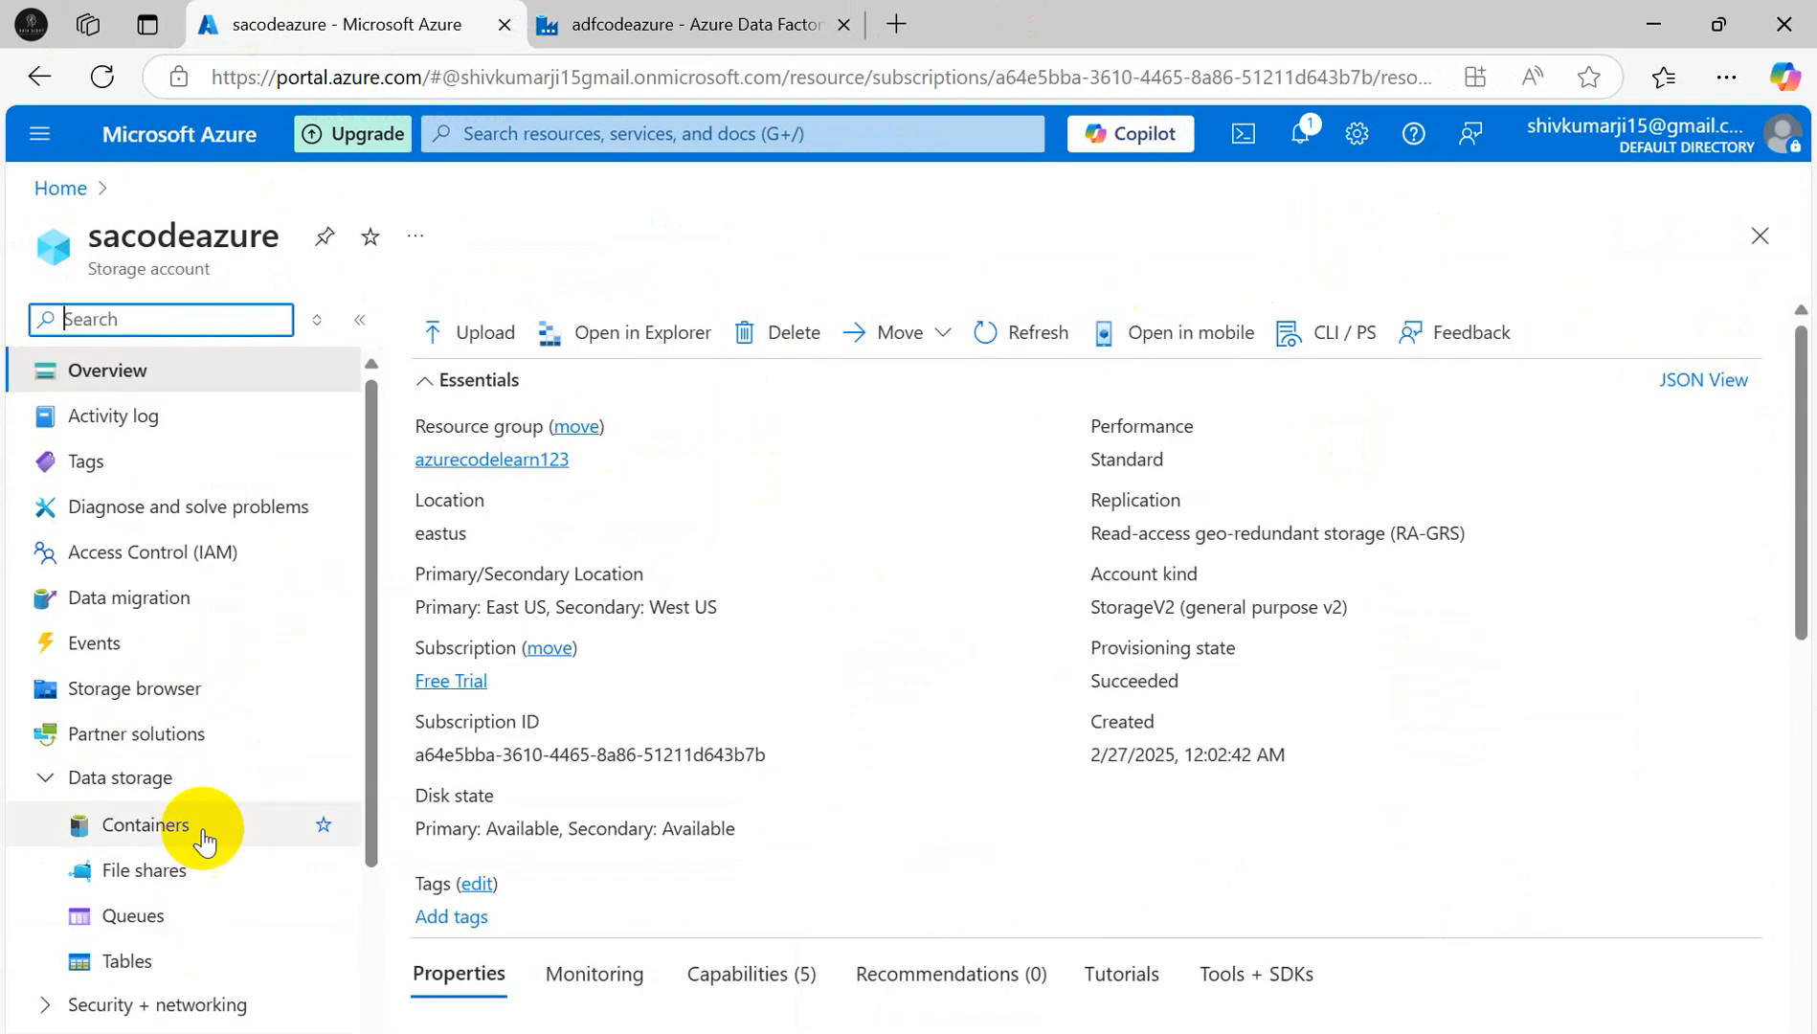
{"action": "left_click", "coordinate": [148, 829]}
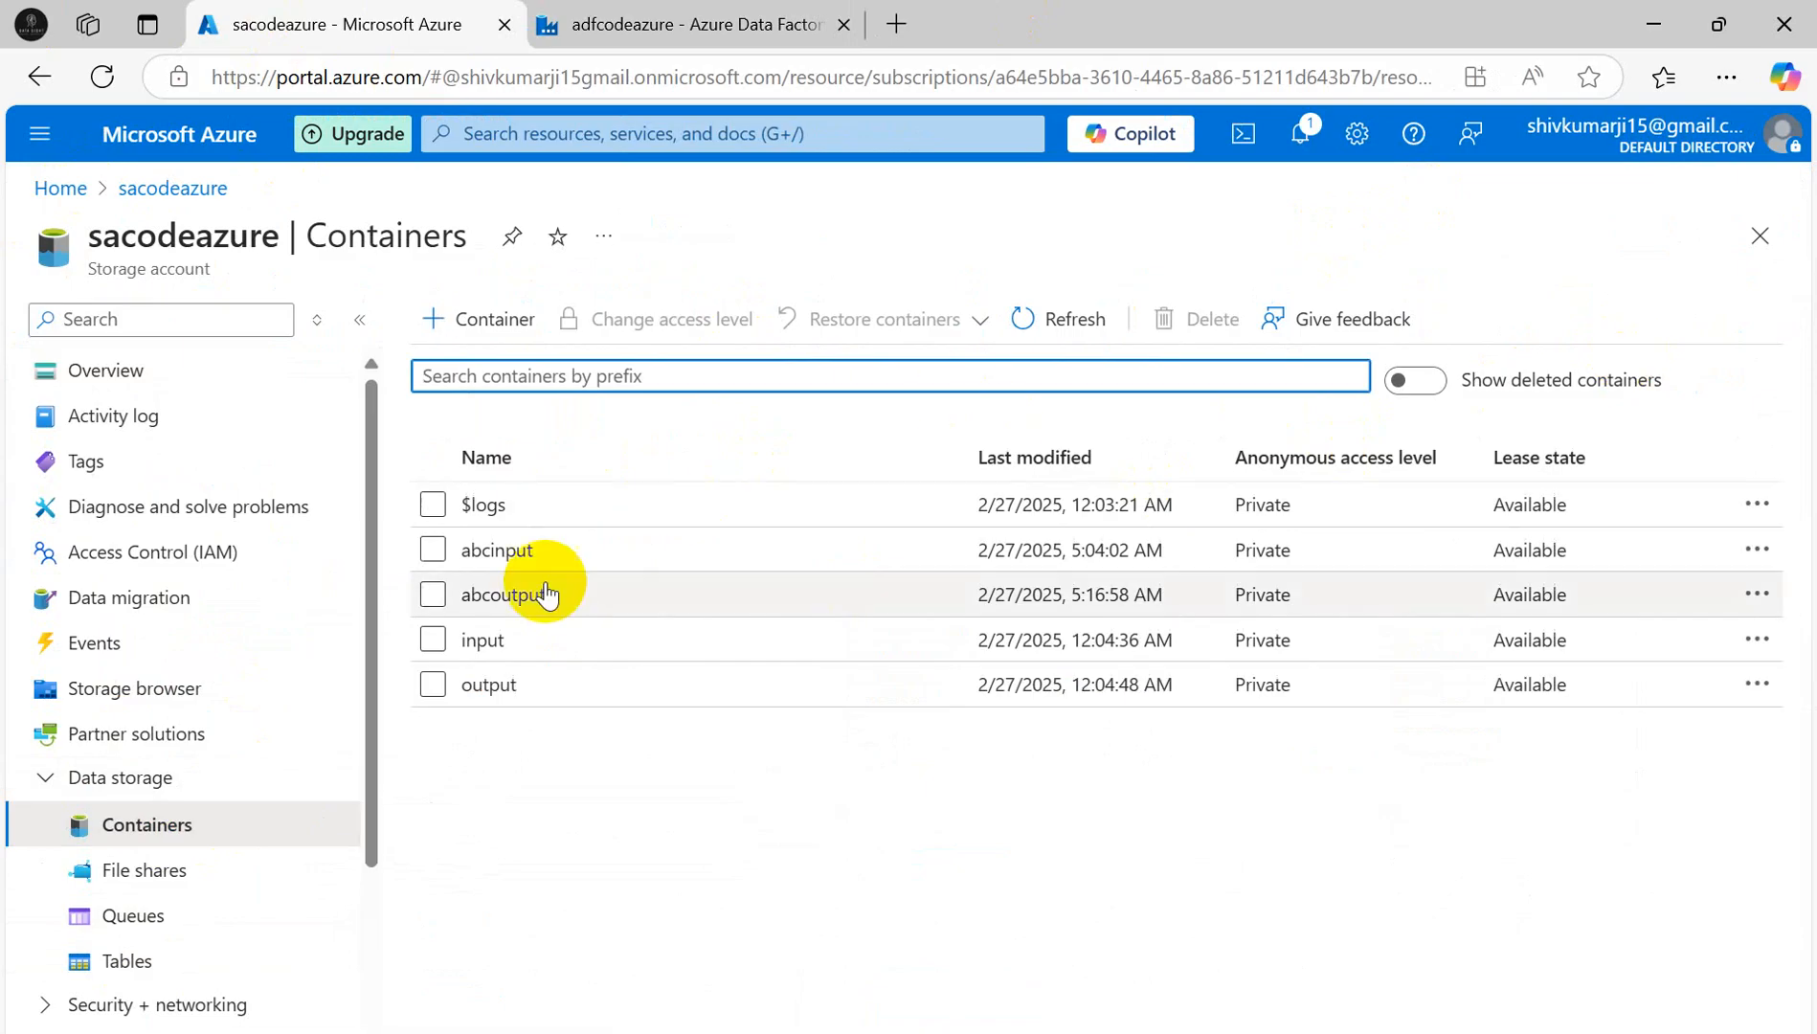
{"action": "left_click", "coordinate": [482, 639]}
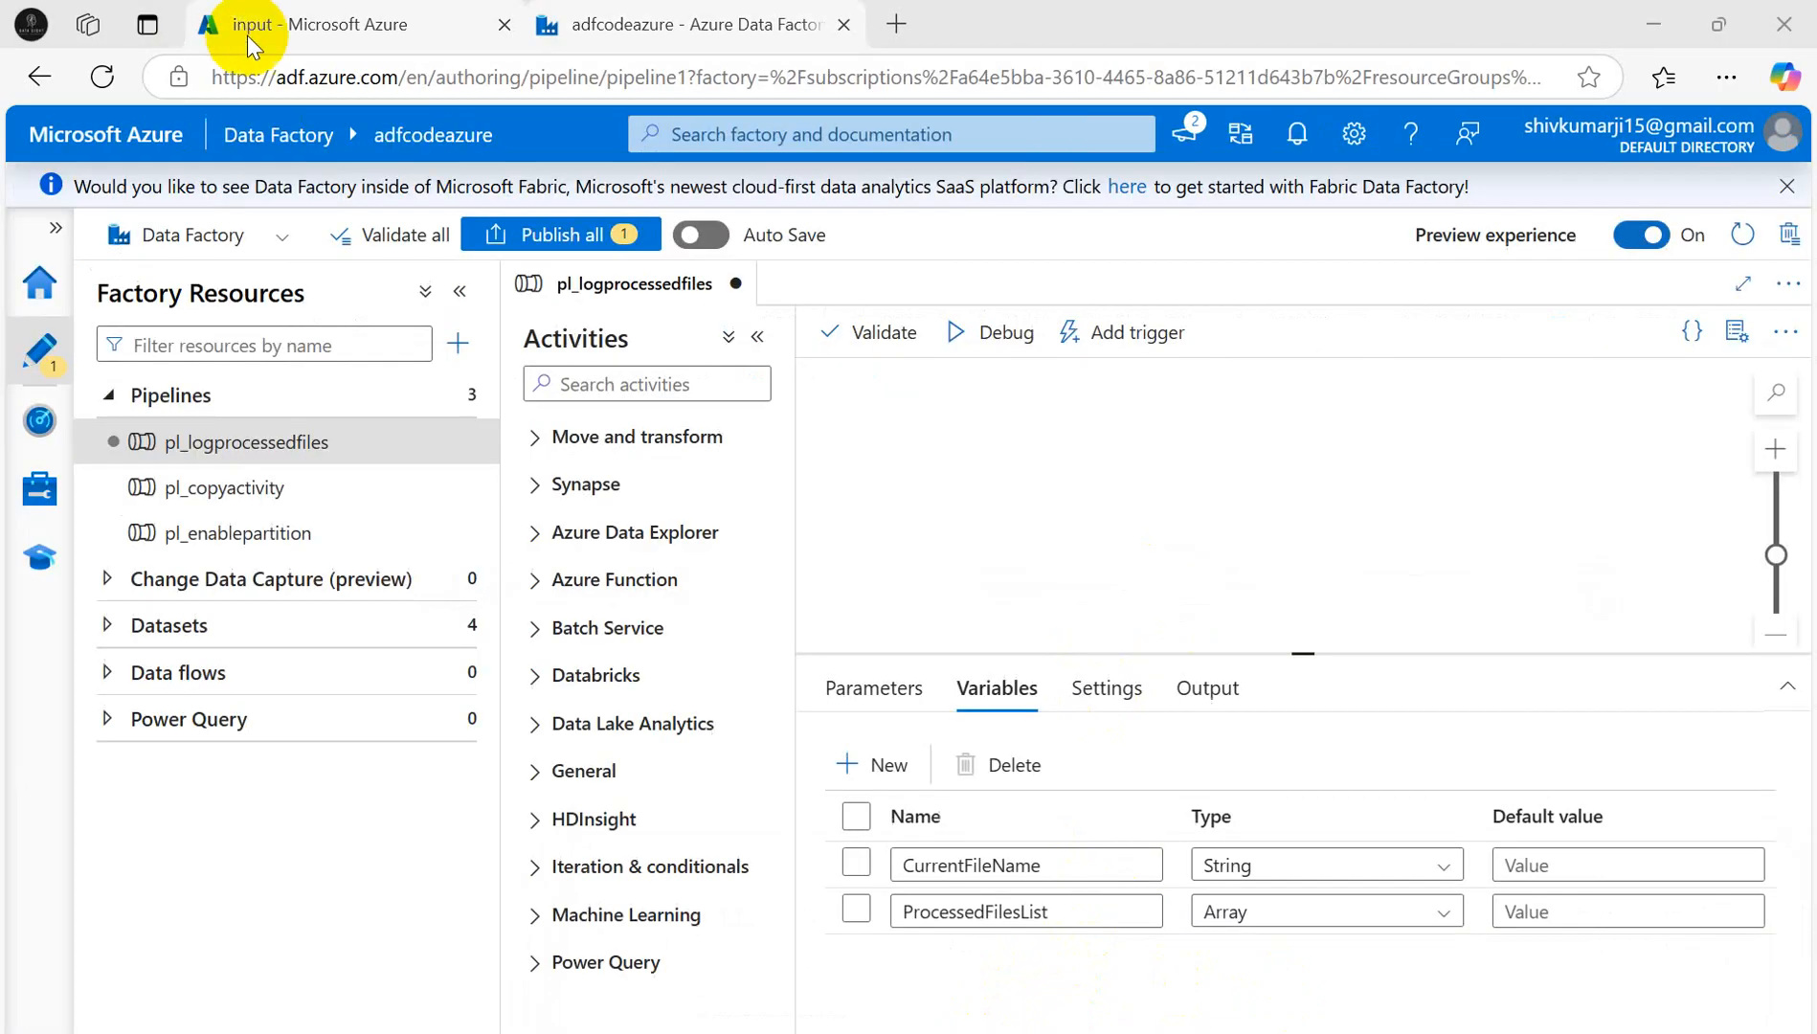
- Open the ProcessFile folder and view the contents of Salesfile1.csv
{"action": "left_click", "coordinate": [268, 27]}
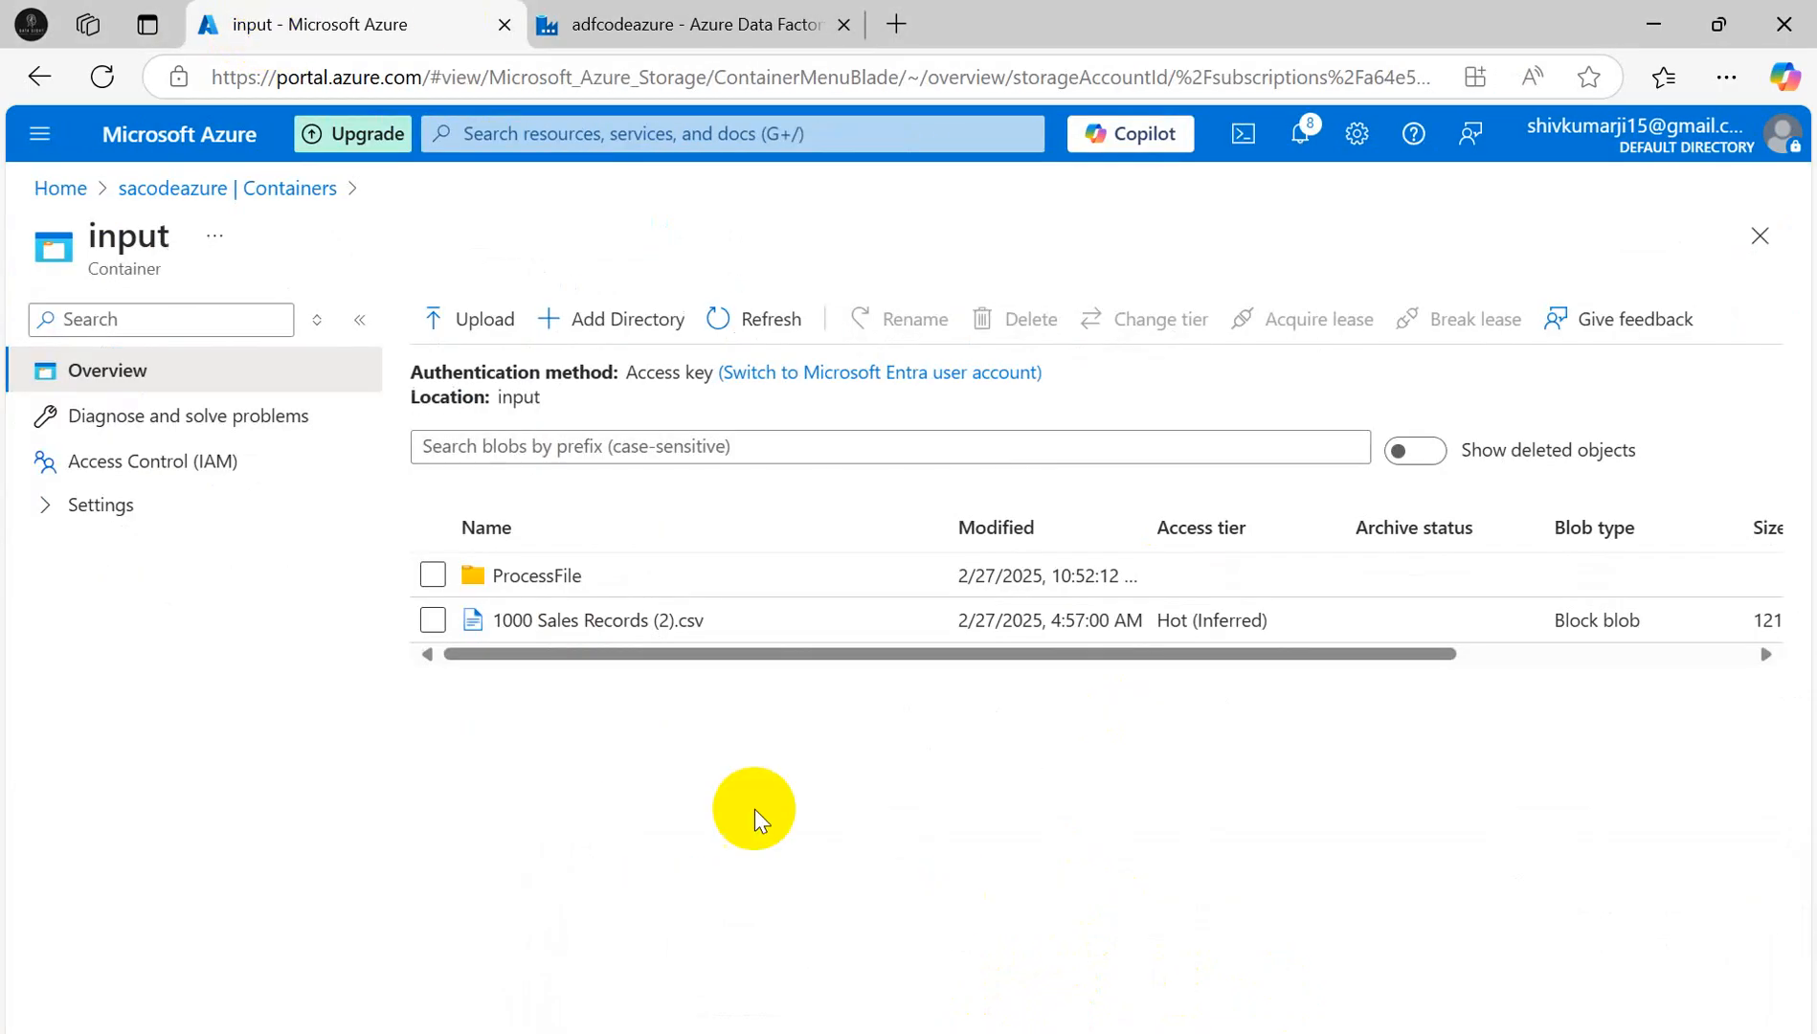
{"action": "left_click", "coordinate": [529, 576]}
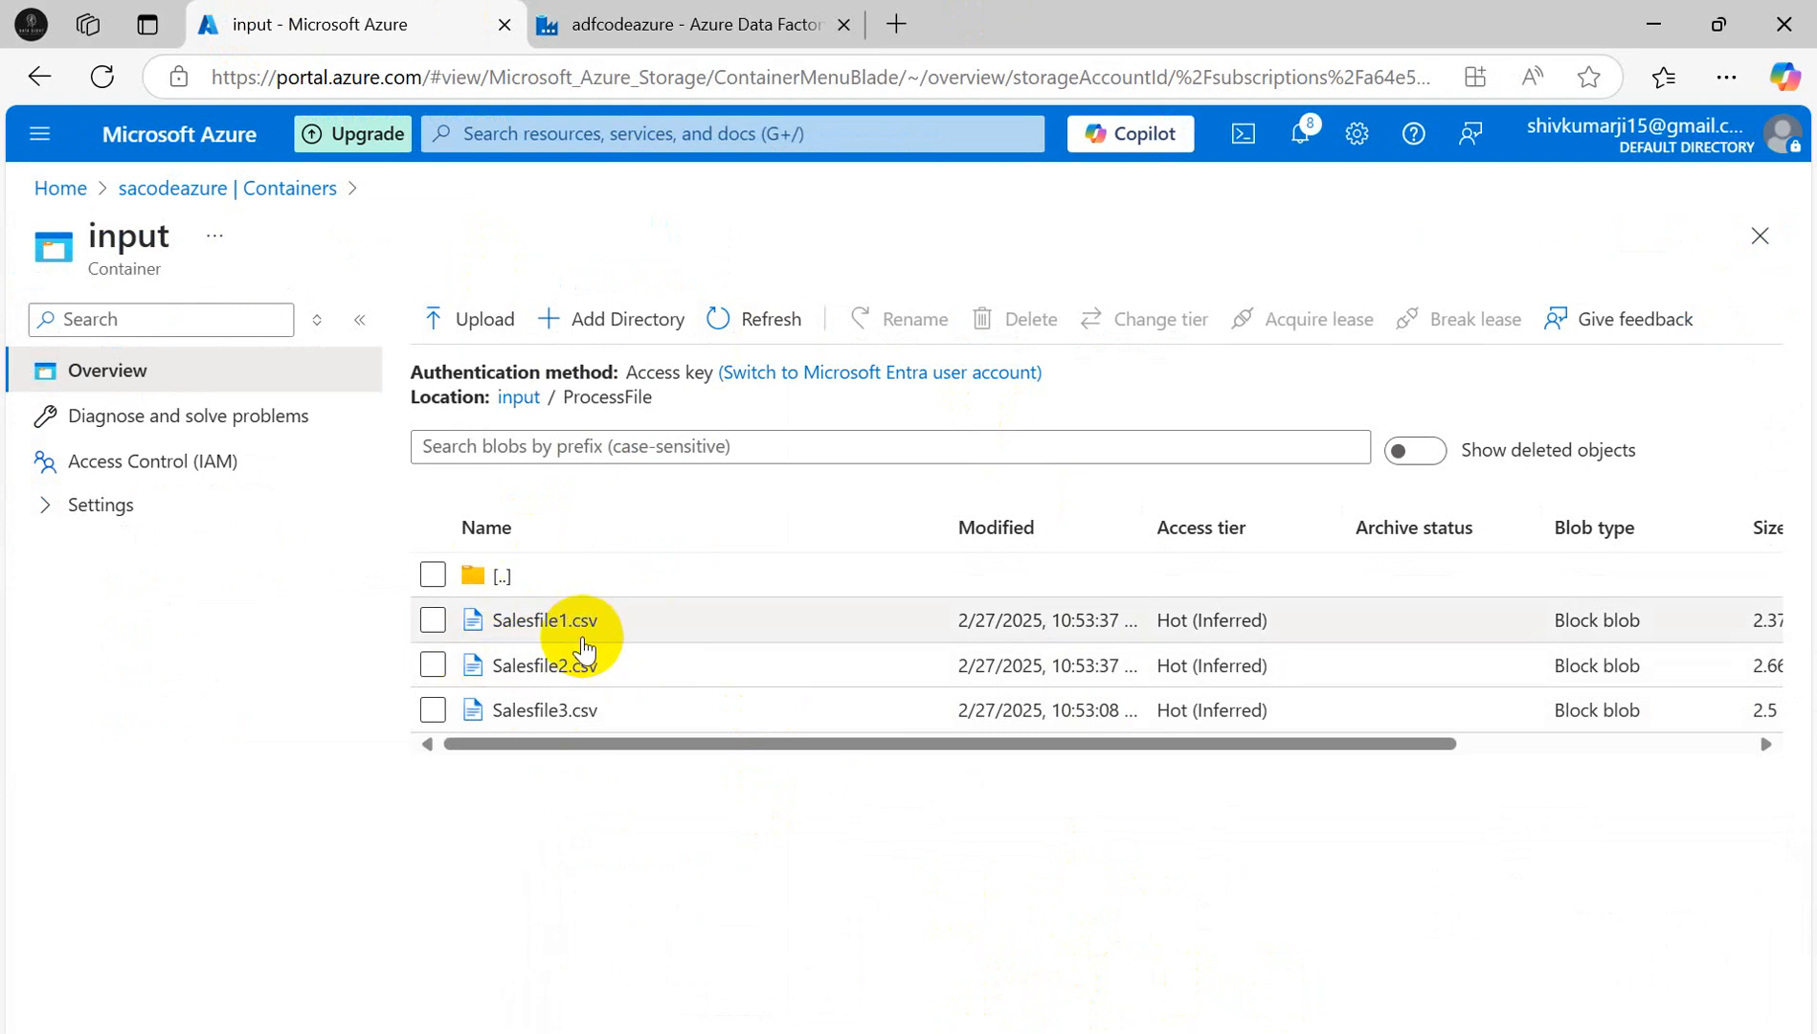
{"action": "left_click", "coordinate": [545, 622]}
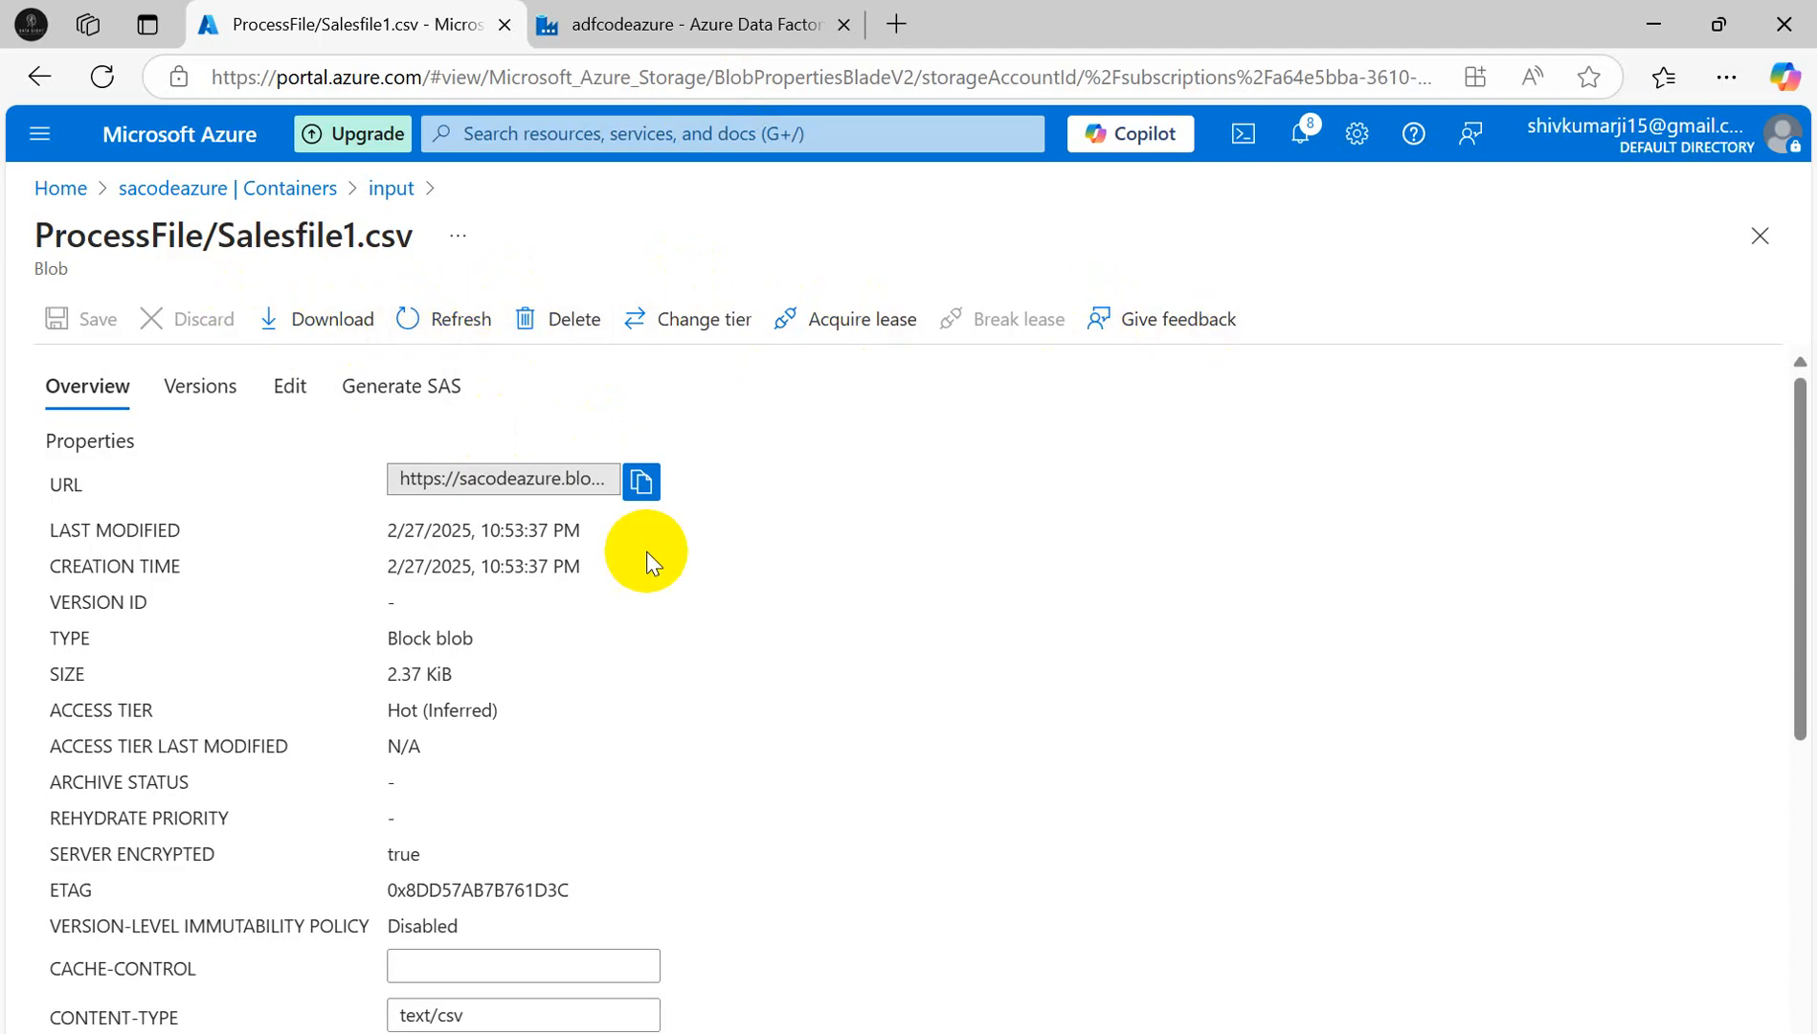
{"action": "scroll", "coordinate": [263, 378], "scroll_direction": "down", "scroll_amount": 5}
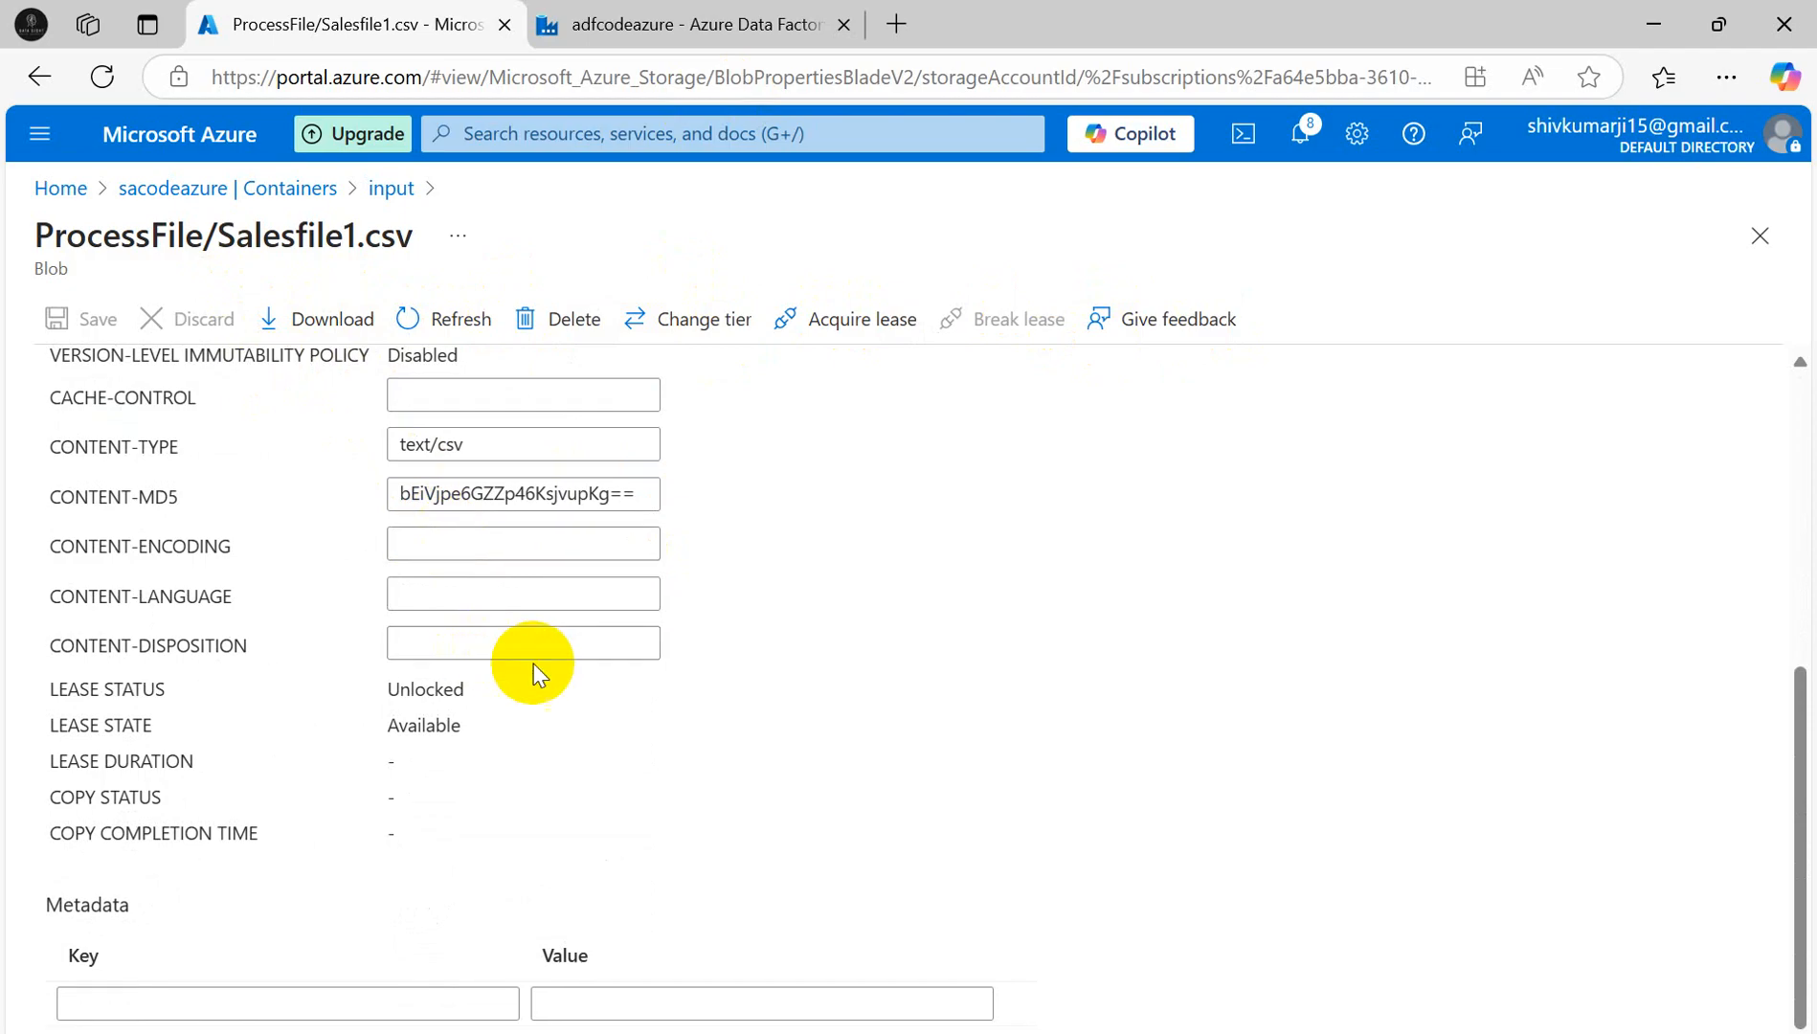
{"action": "scroll", "coordinate": [632, 589], "scroll_direction": "up", "scroll_amount": 5}
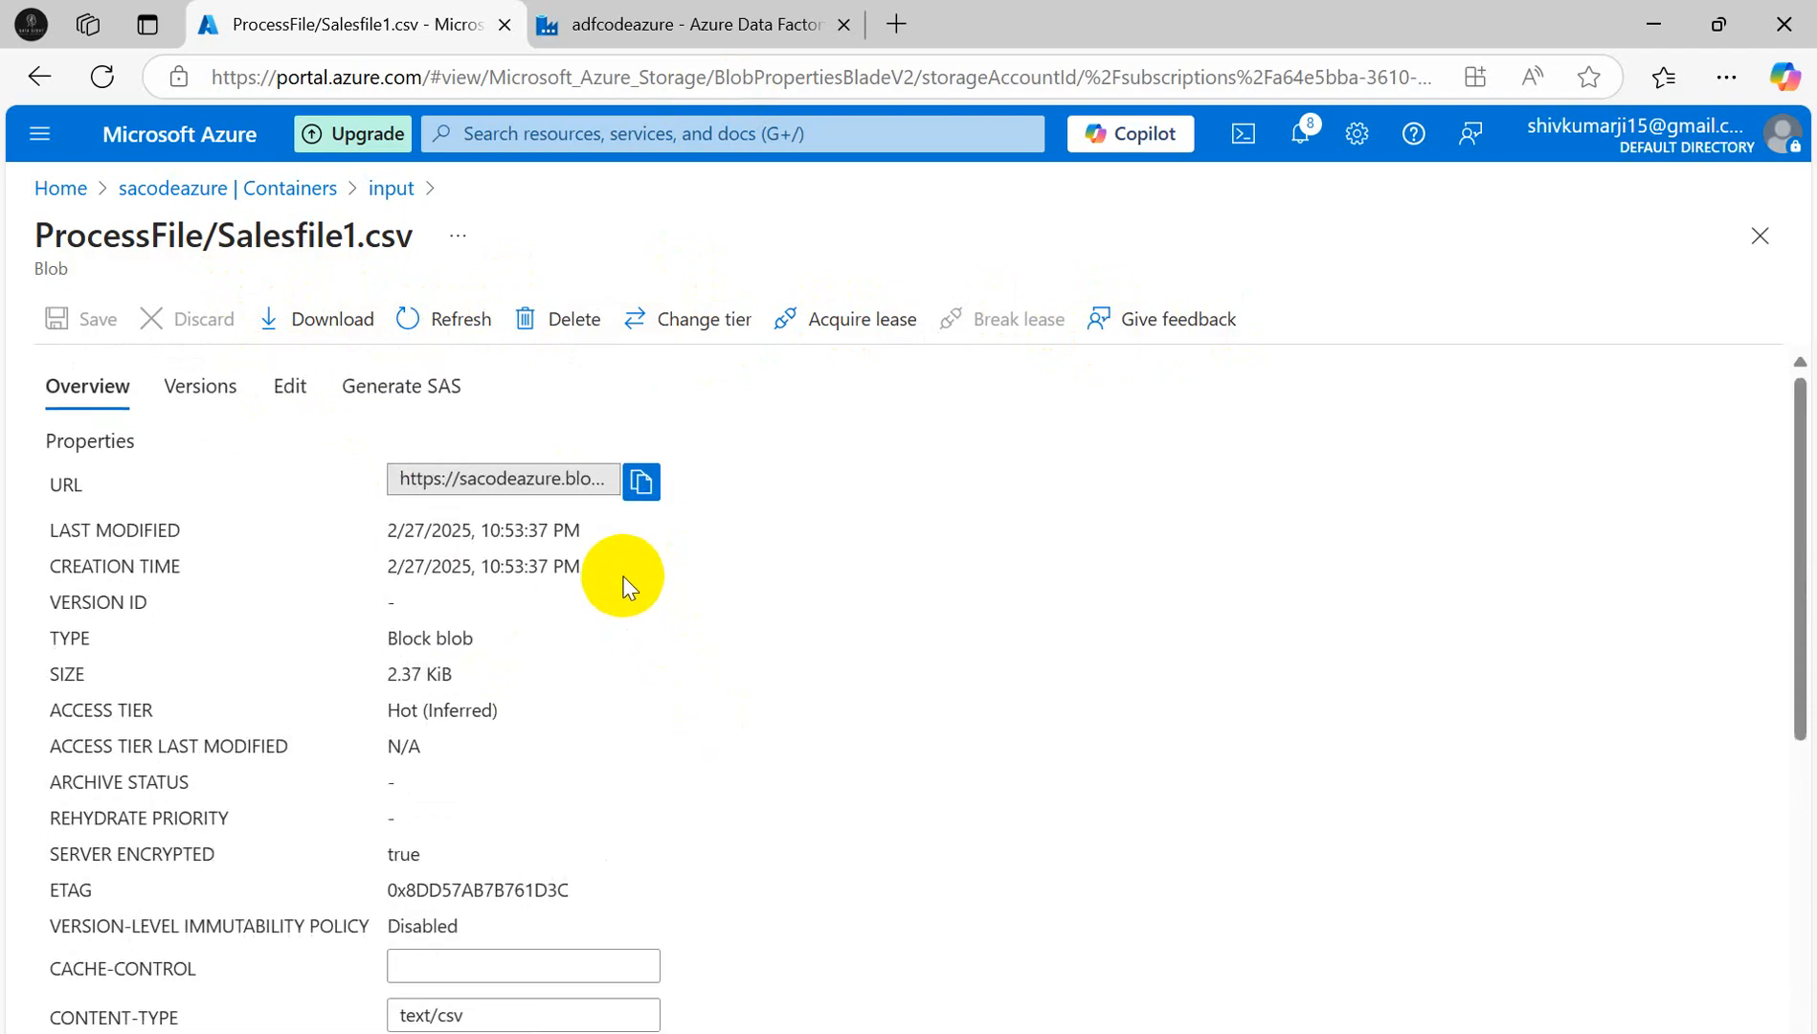
{"action": "left_click", "coordinate": [371, 330]}
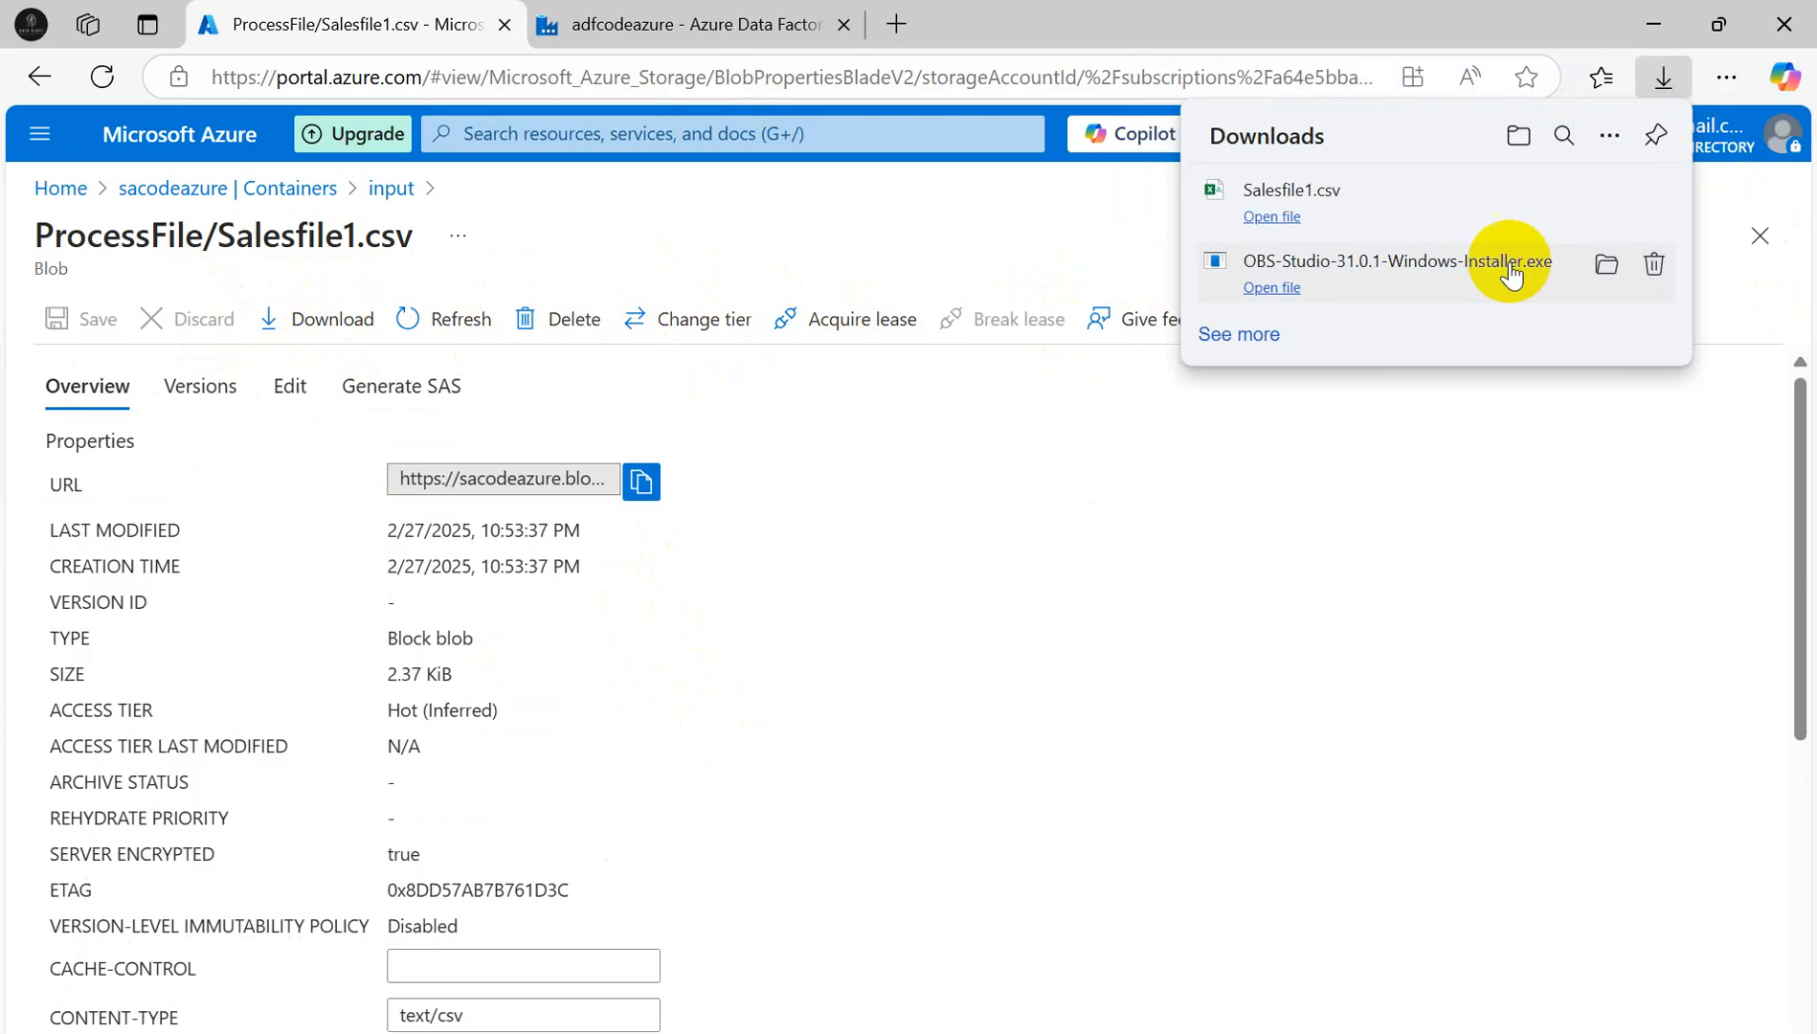
{"action": "left_click", "coordinate": [292, 387]}
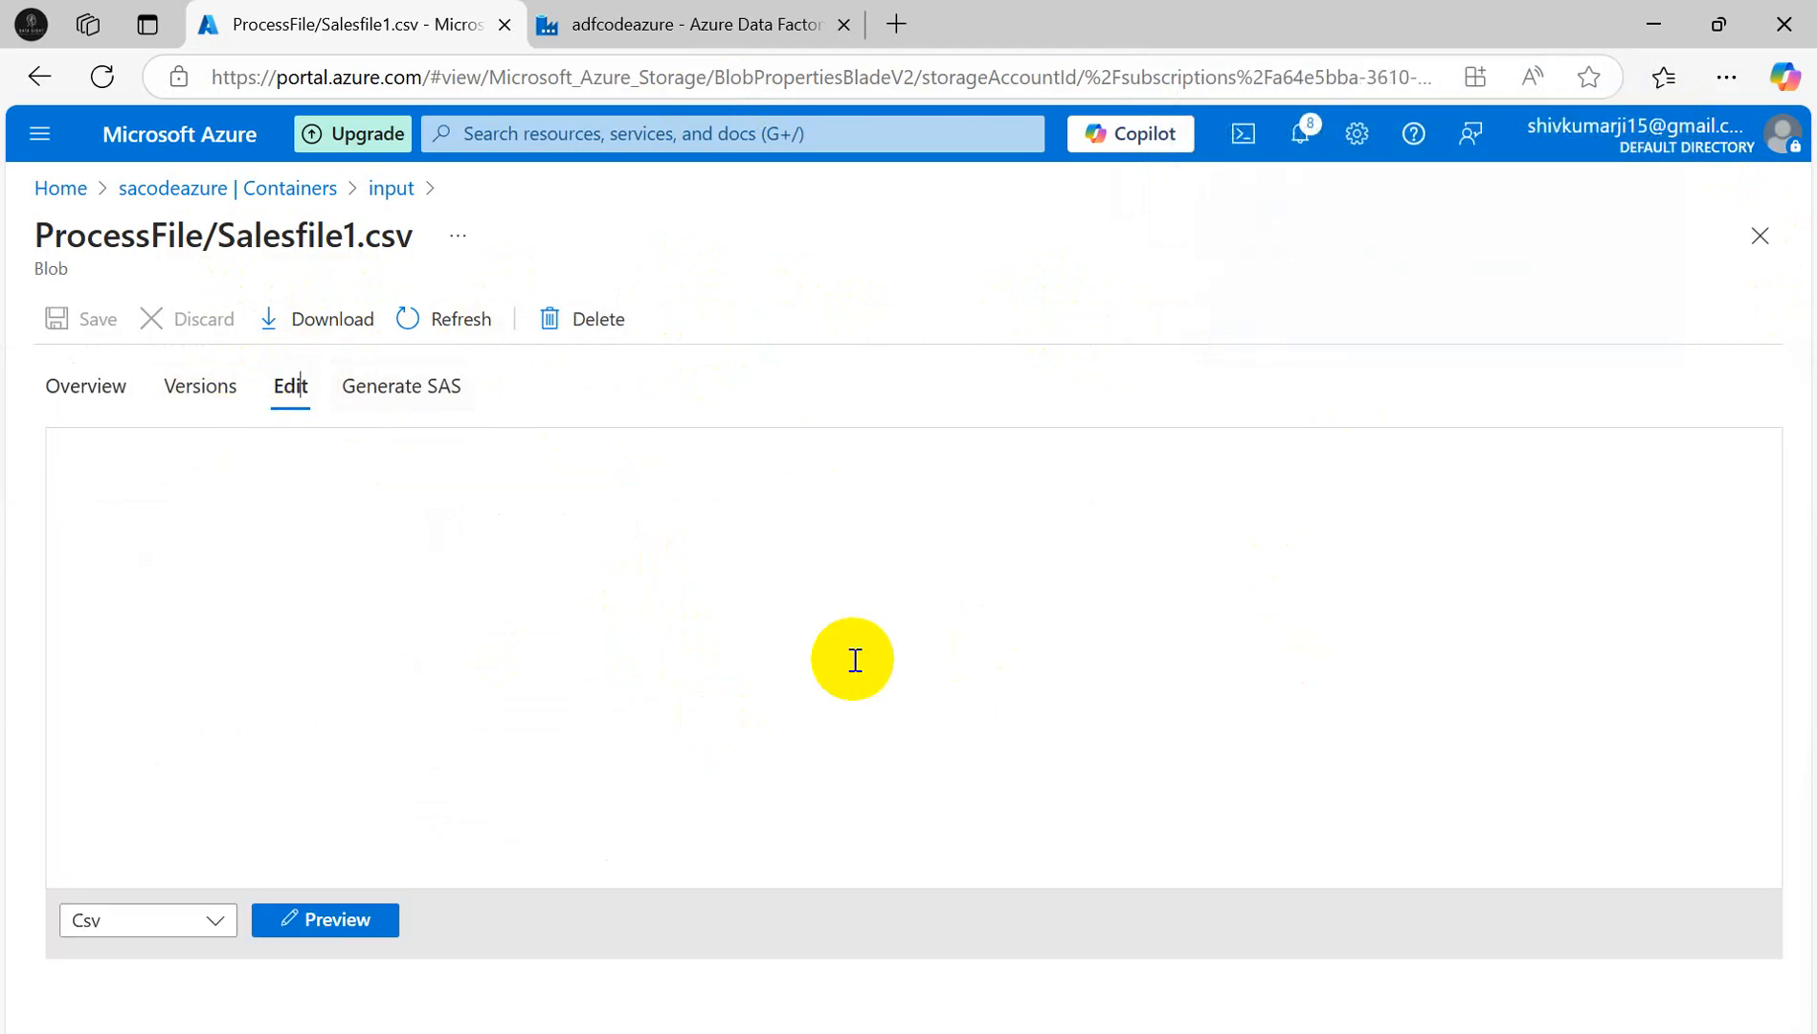
{"action": "scroll", "coordinate": [218, 539], "scroll_direction": "down", "scroll_amount": 2}
{"action": "scroll", "coordinate": [349, 579], "scroll_direction": "up", "scroll_amount": 2}
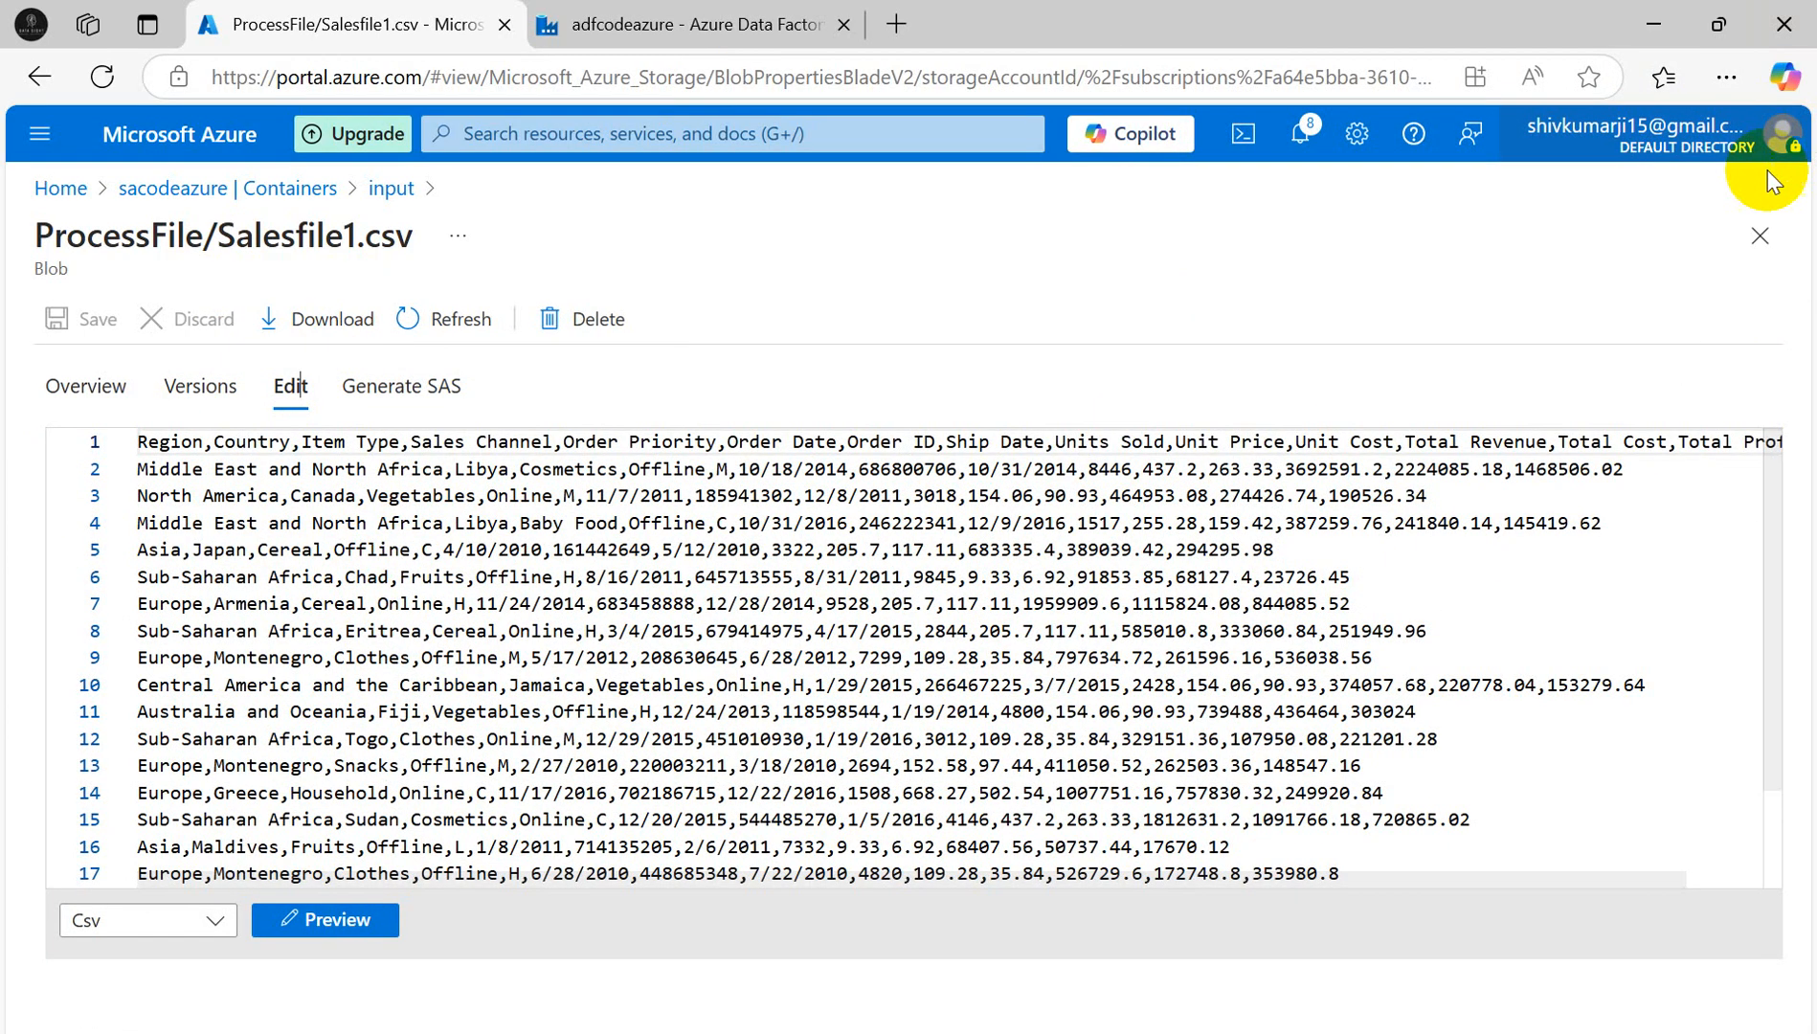
{"action": "scroll", "coordinate": [909, 580], "scroll_direction": "down", "scroll_amount": 2}
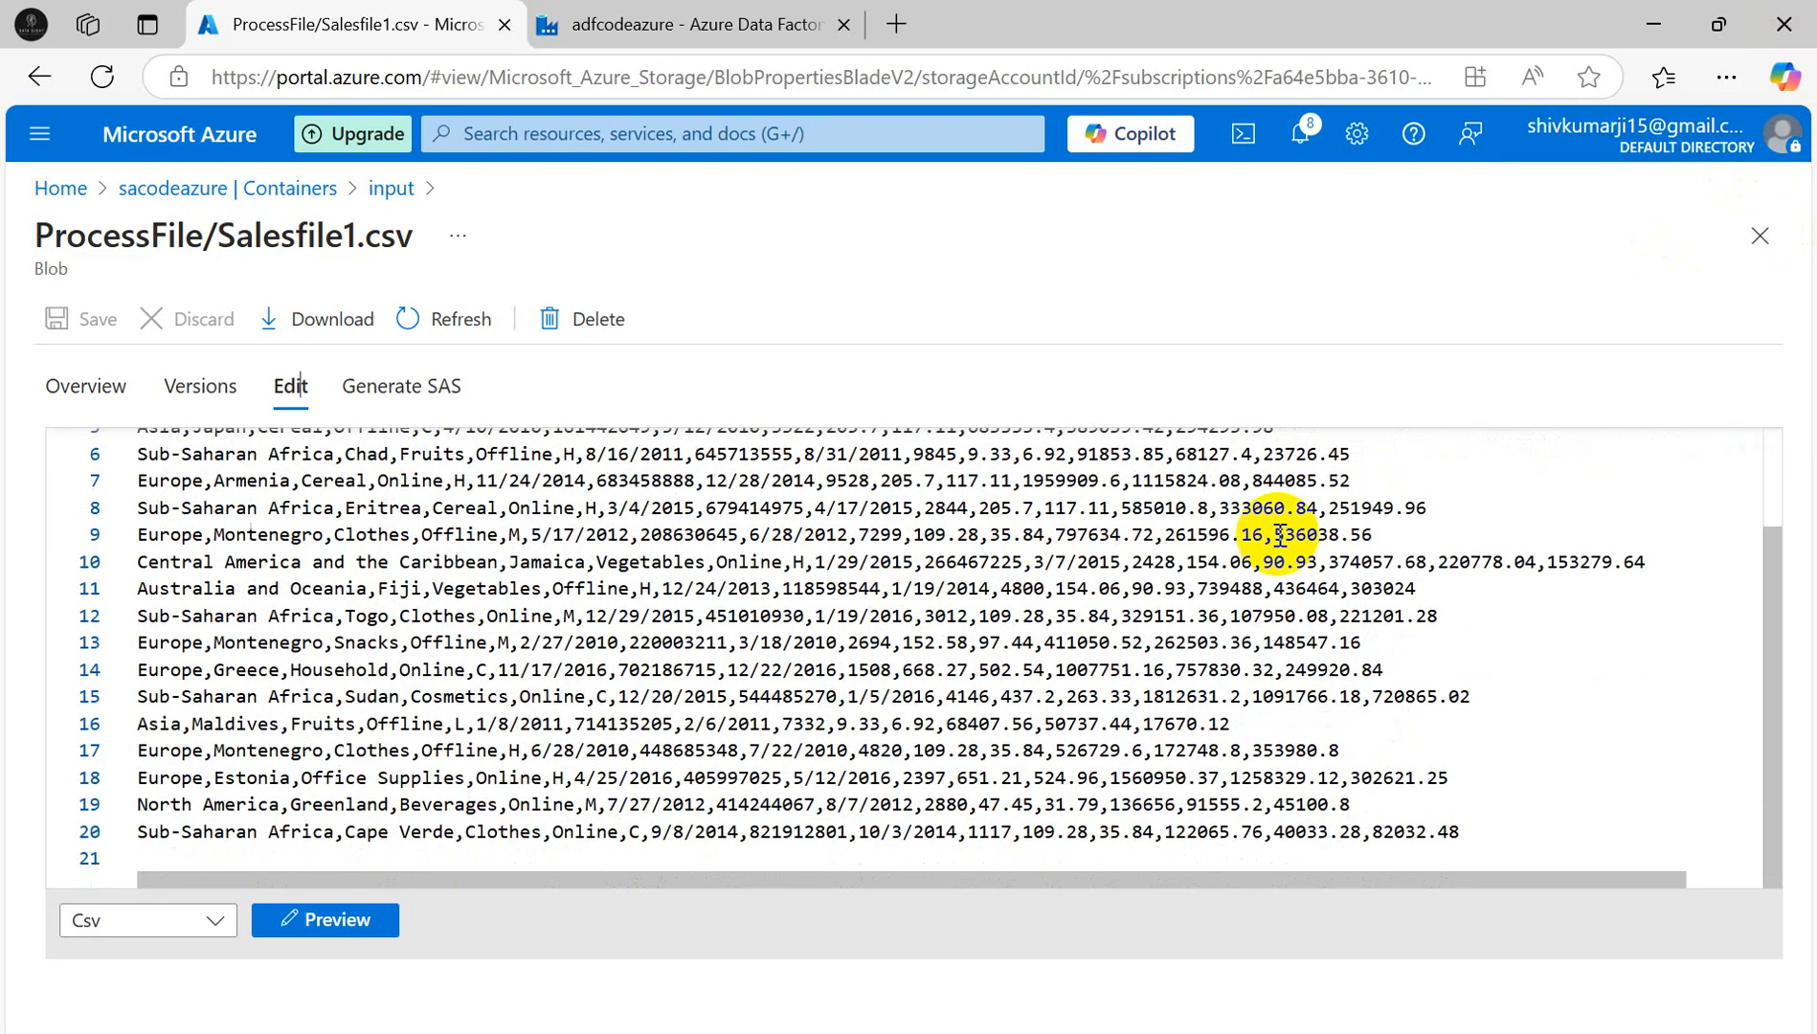
{"action": "left_click", "coordinate": [1760, 235]}
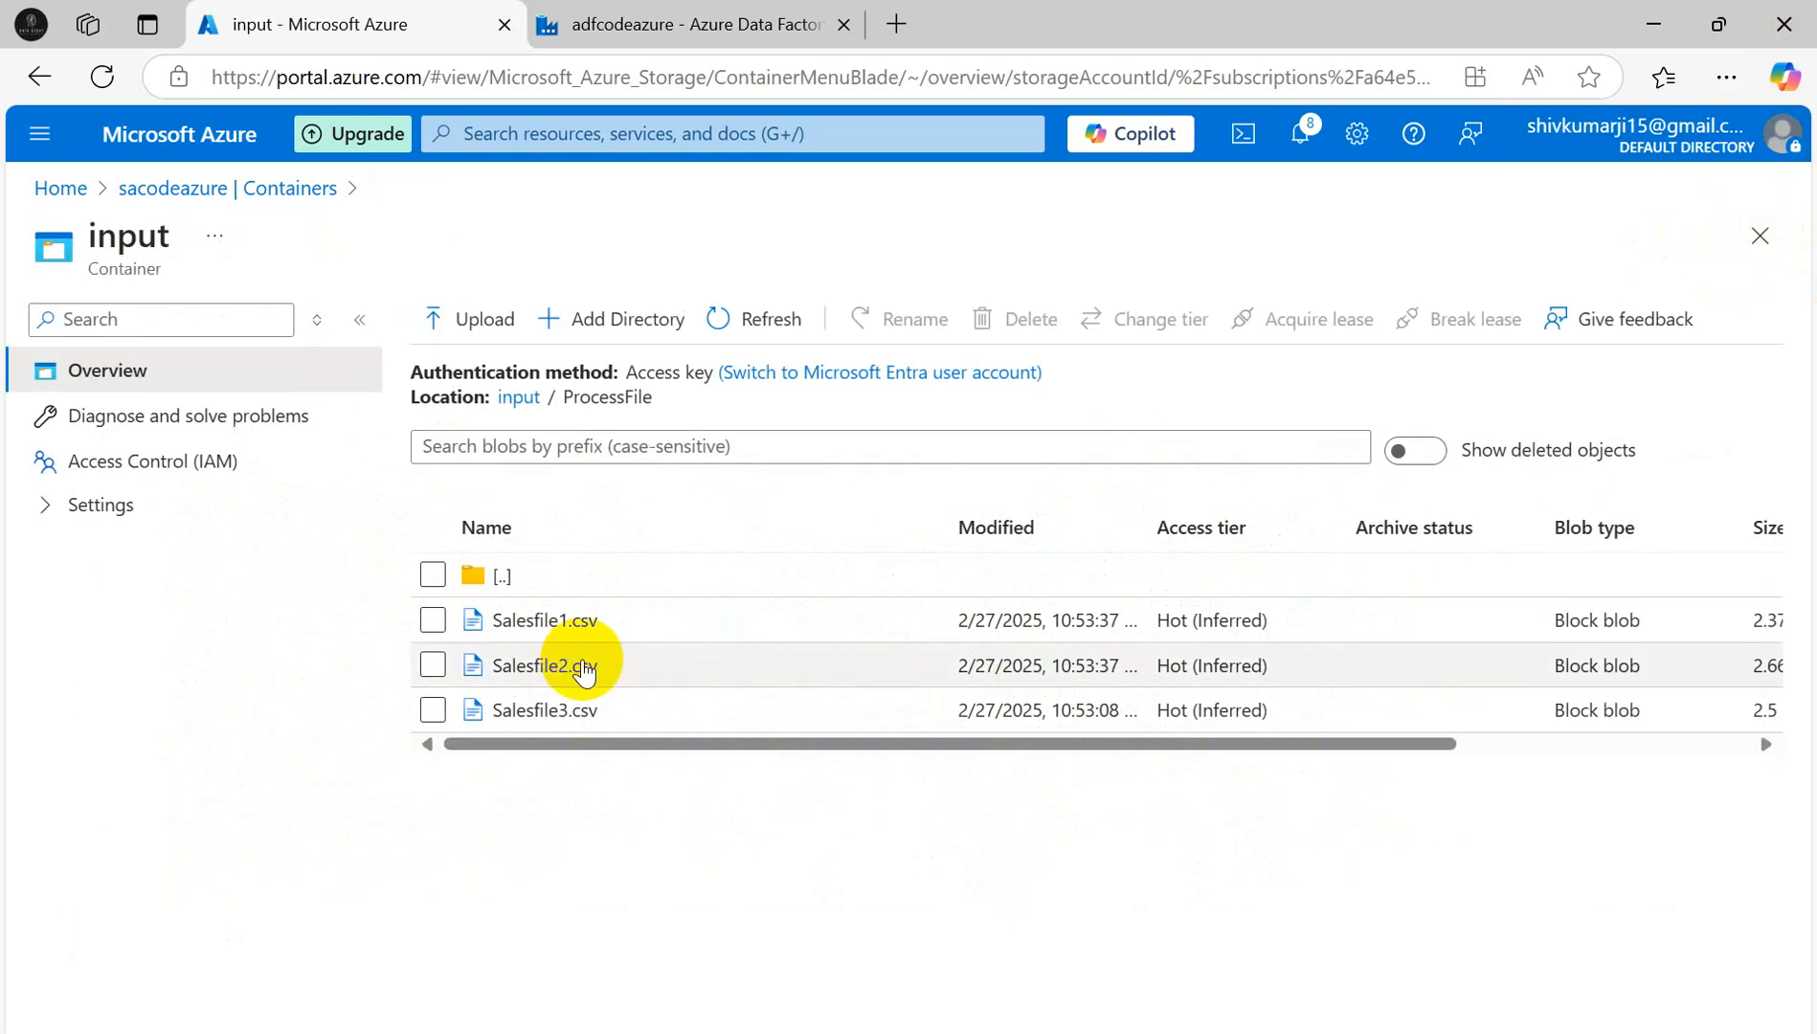
- Preview Salesfile2.csv's CSV contents, then return to the pl_logprocessedfiles pipeline
{"action": "left_click", "coordinate": [545, 666]}
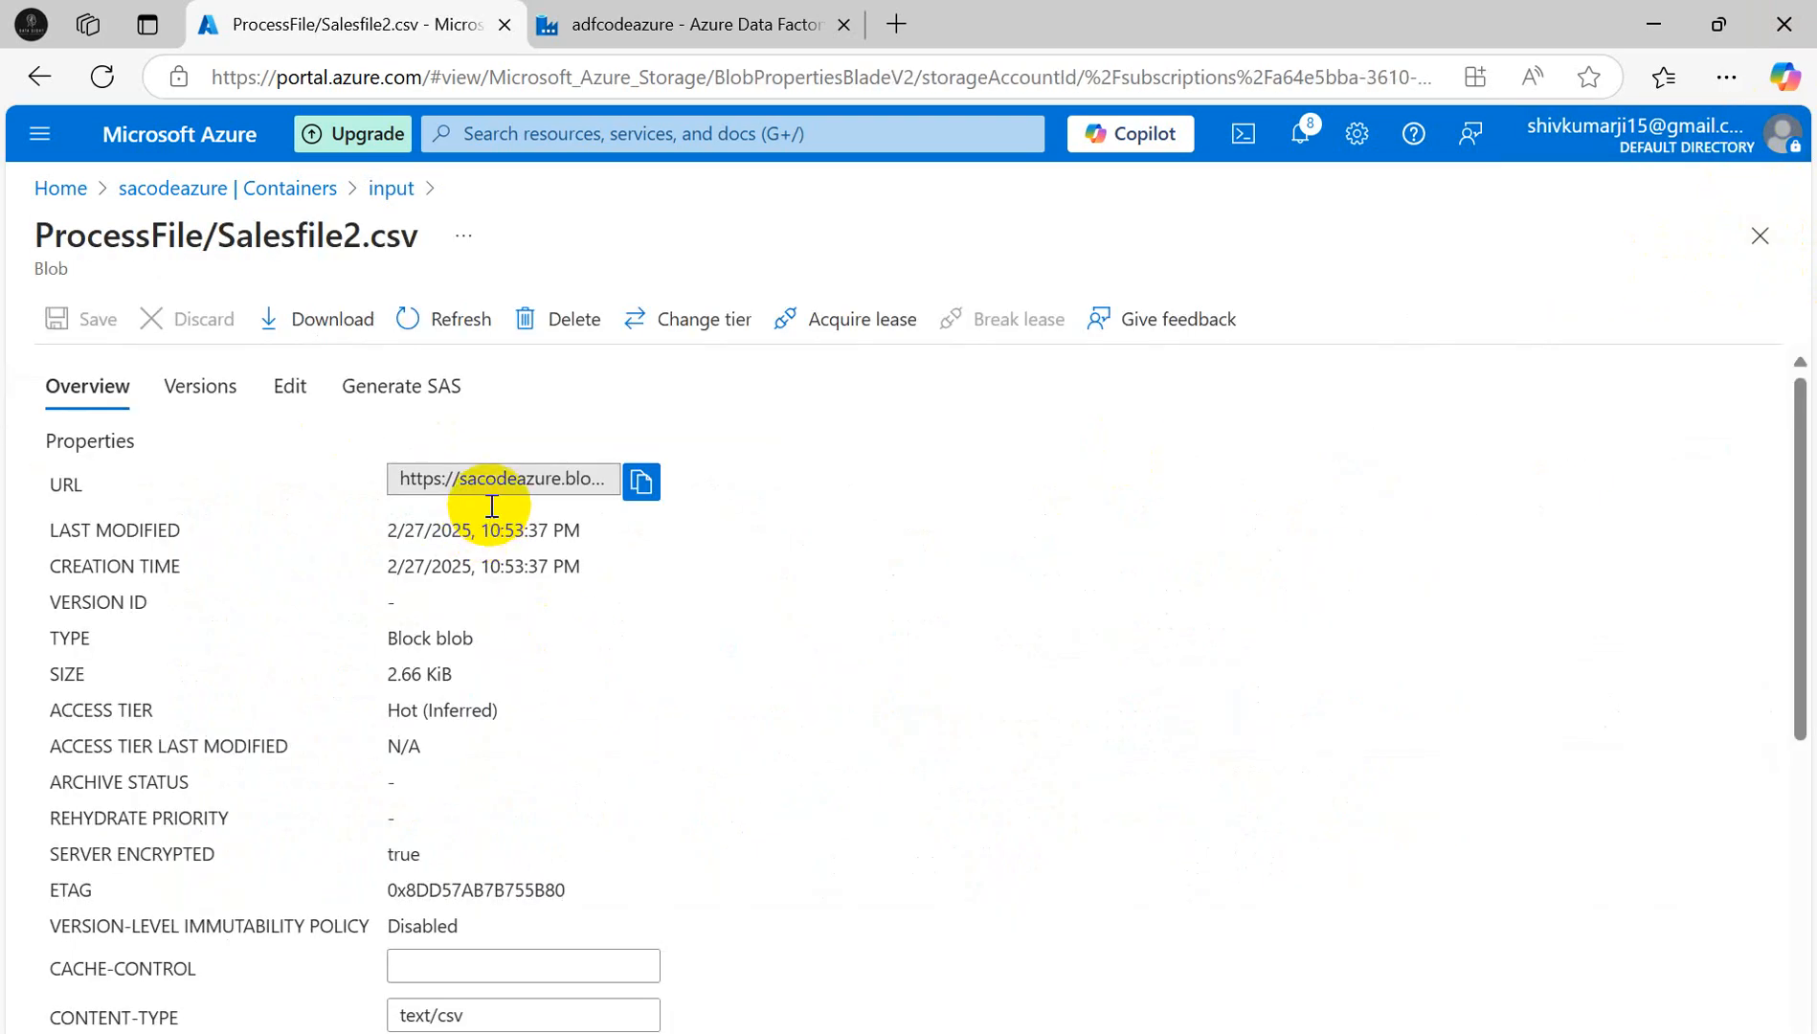
{"action": "left_click", "coordinate": [292, 388]}
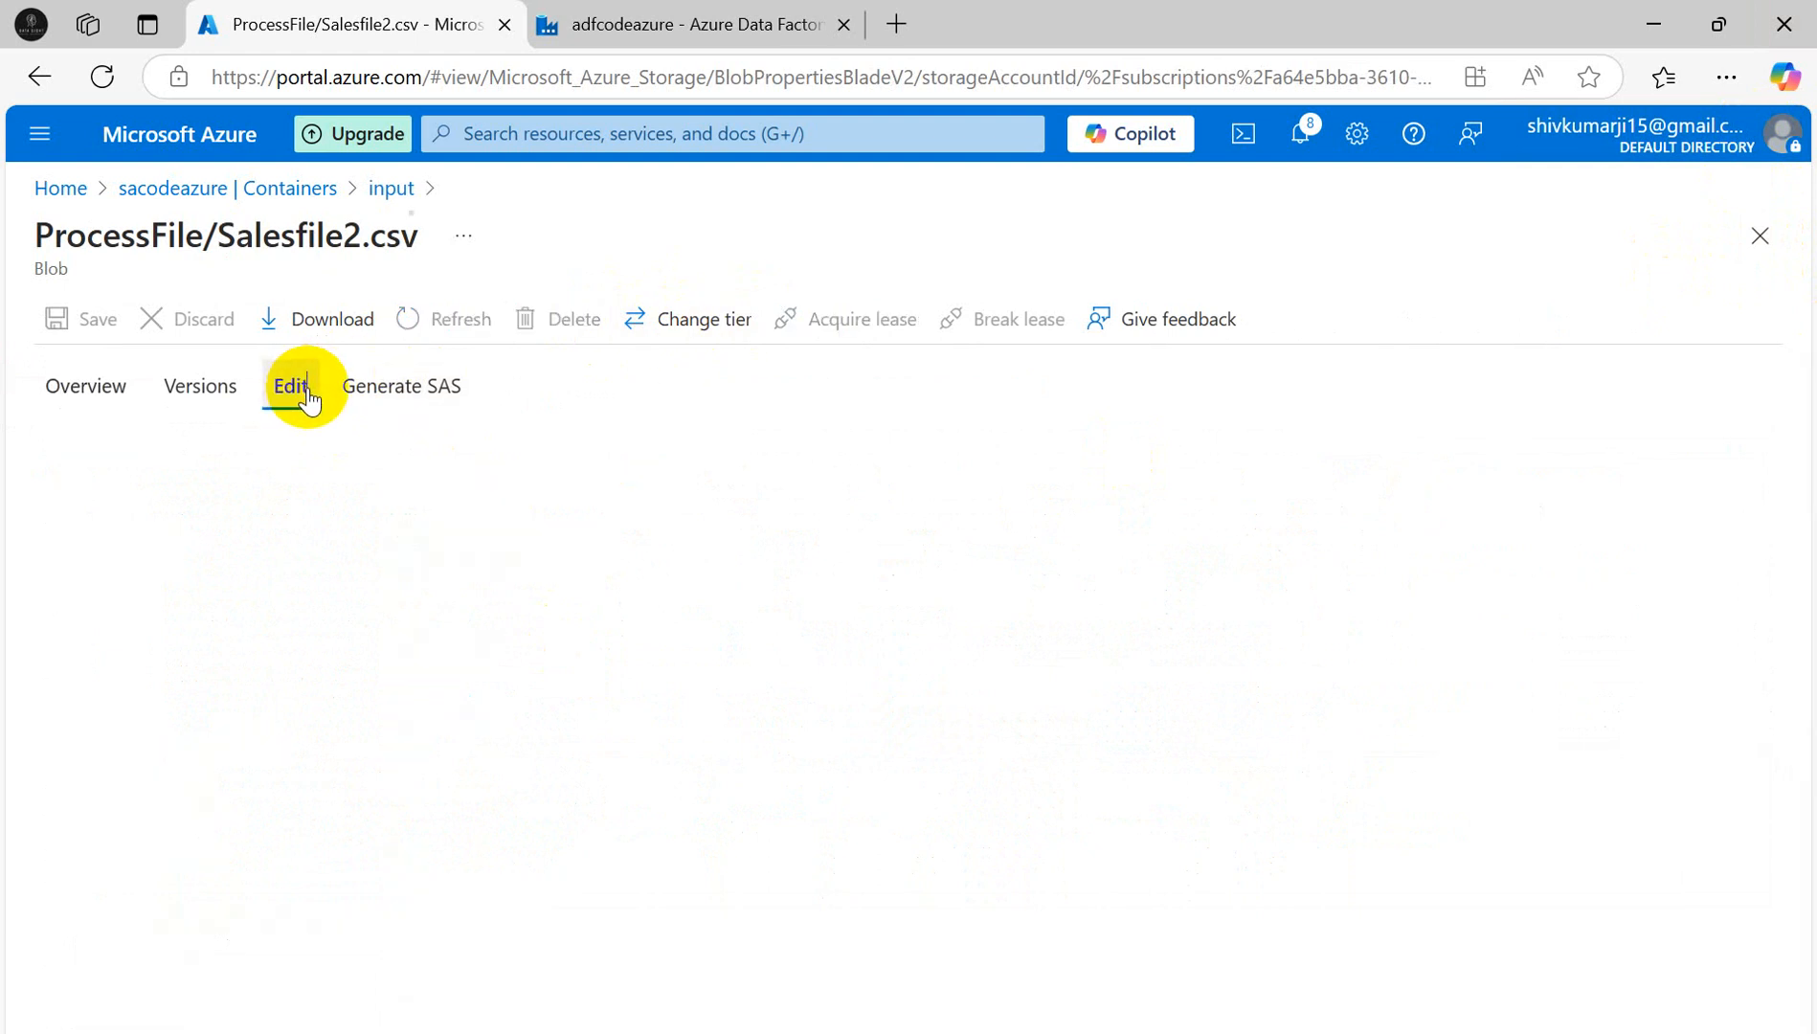
{"action": "scroll", "coordinate": [967, 761], "scroll_direction": "down", "scroll_amount": 2}
{"action": "scroll", "coordinate": [934, 763], "scroll_direction": "up", "scroll_amount": 2}
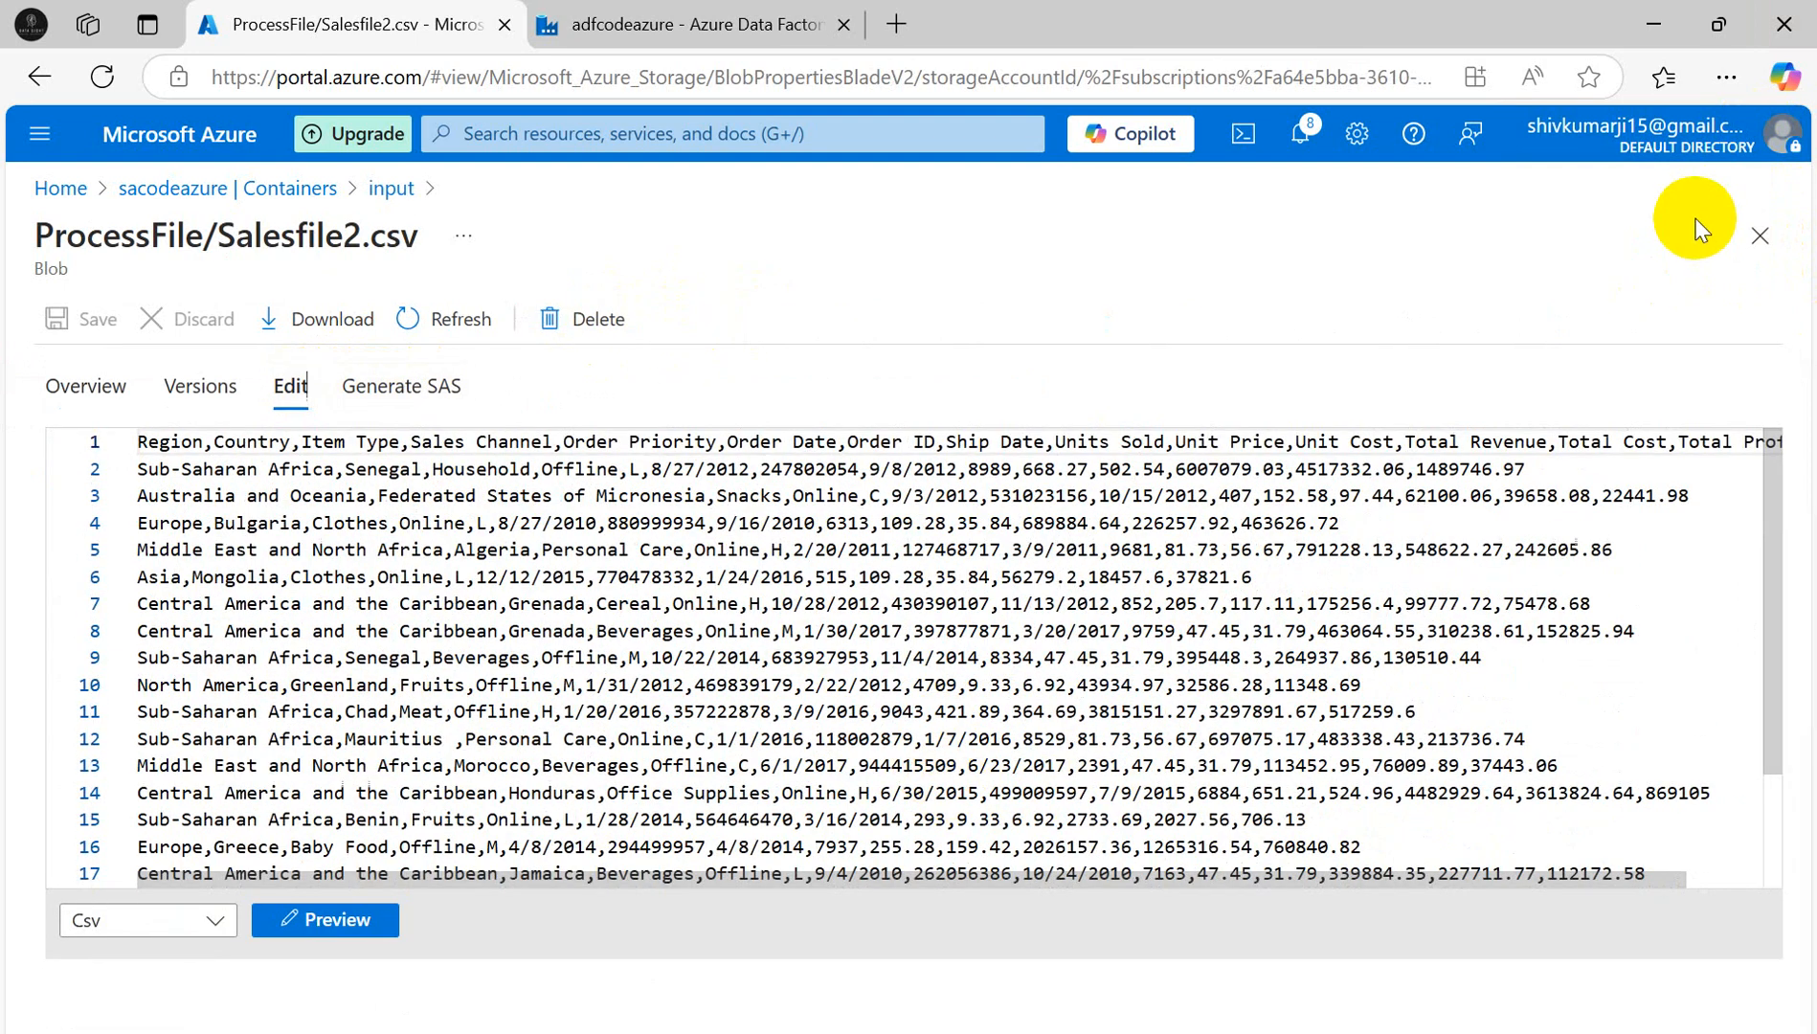
{"action": "left_click", "coordinate": [1758, 235]}
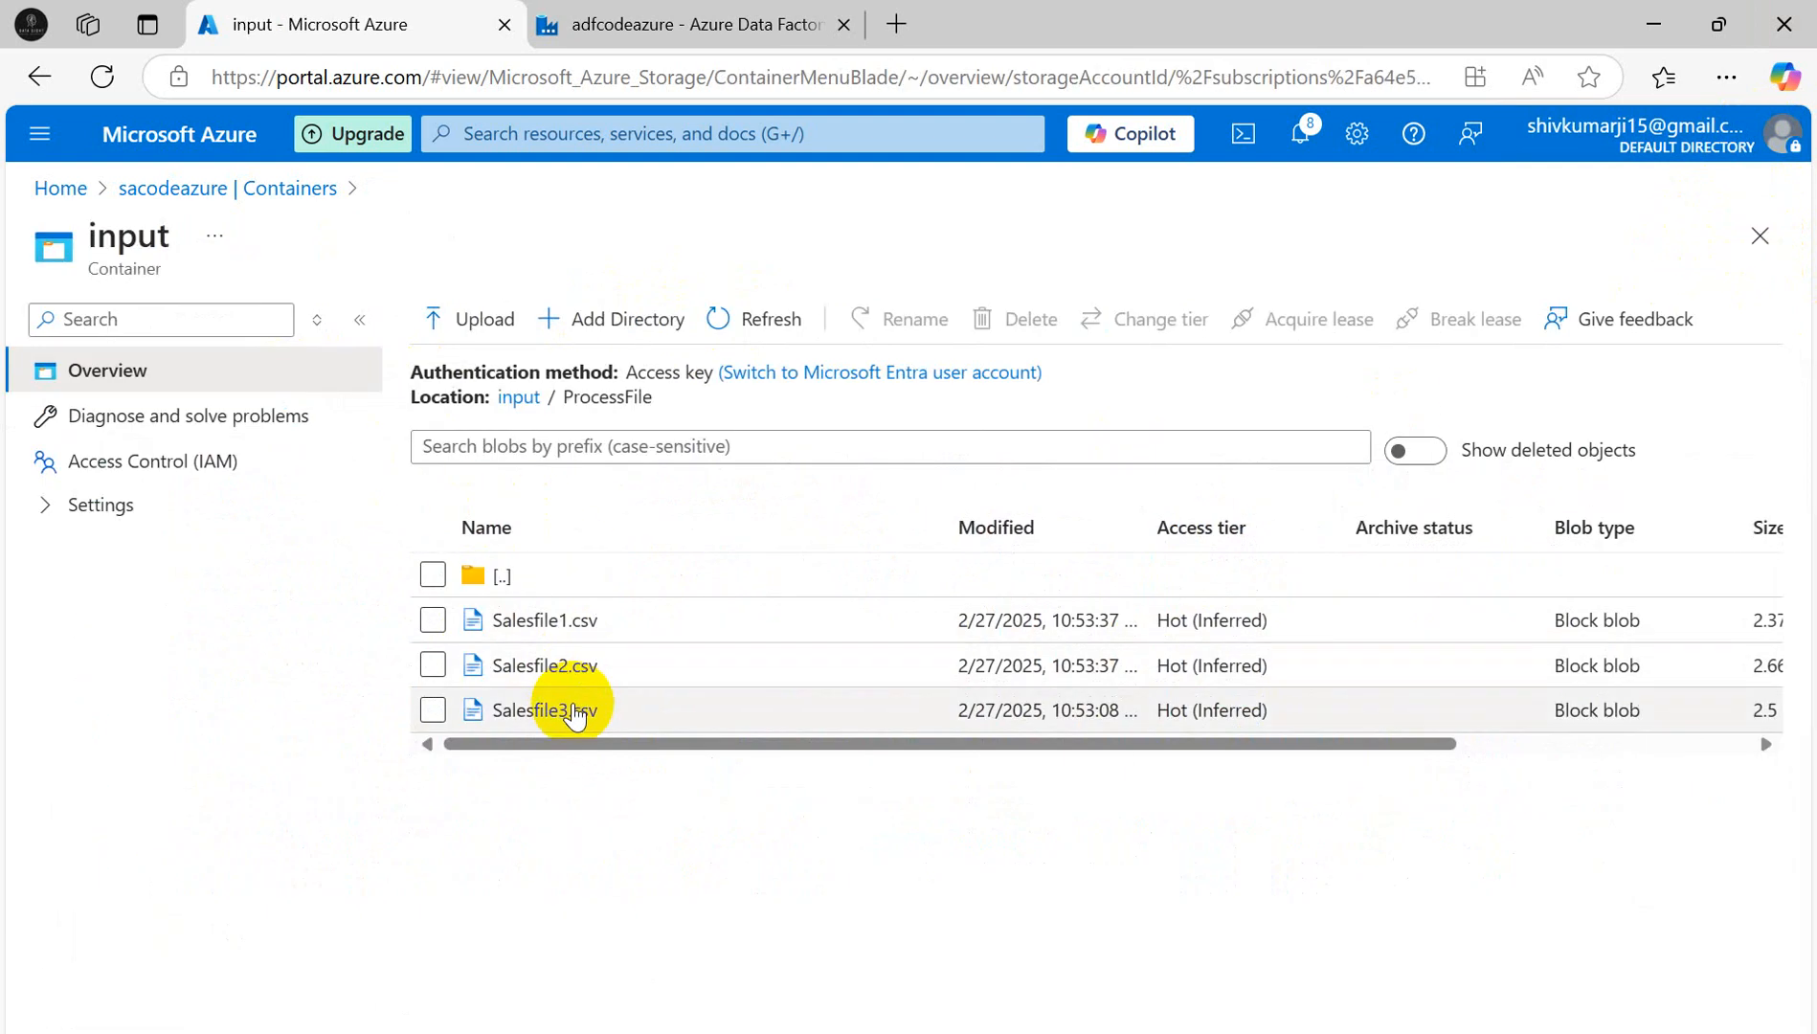
{"action": "left_click", "coordinate": [686, 31]}
{"action": "mouse_move", "coordinate": [1077, 1030]}
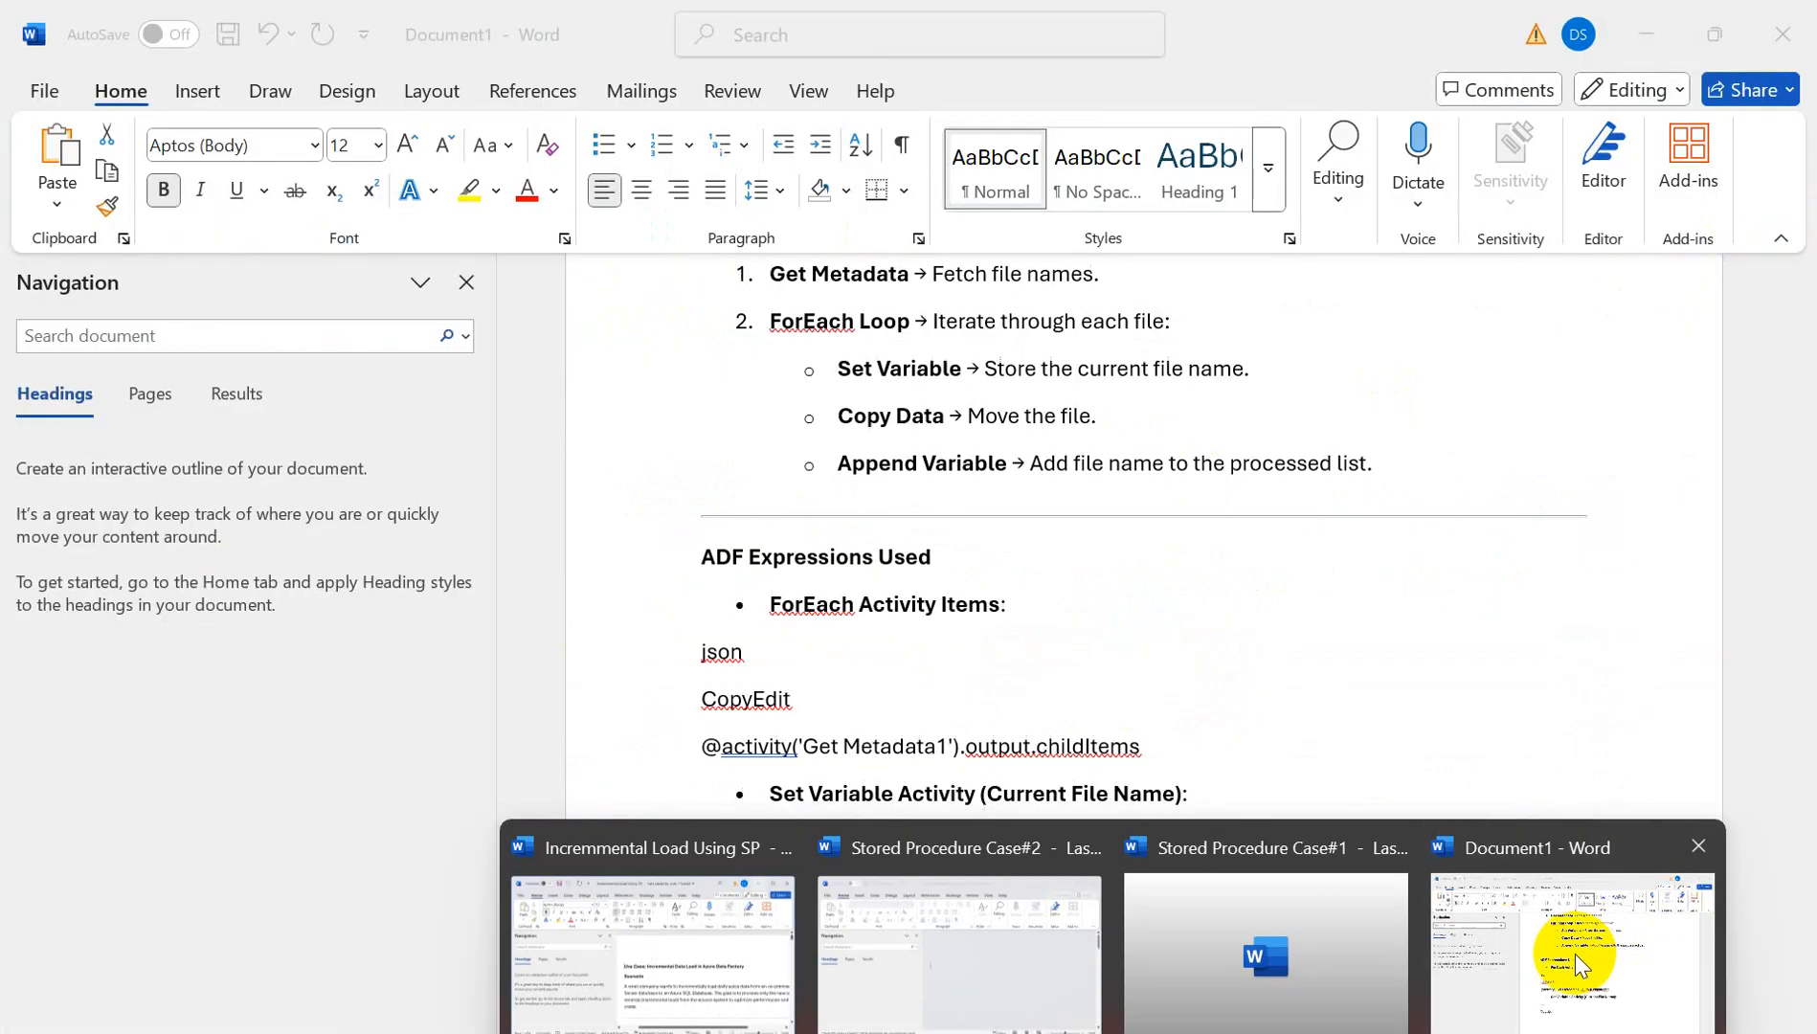
{"action": "left_click", "coordinate": [1575, 954]}
{"action": "scroll", "coordinate": [895, 345], "scroll_direction": "up", "scroll_amount": 1}
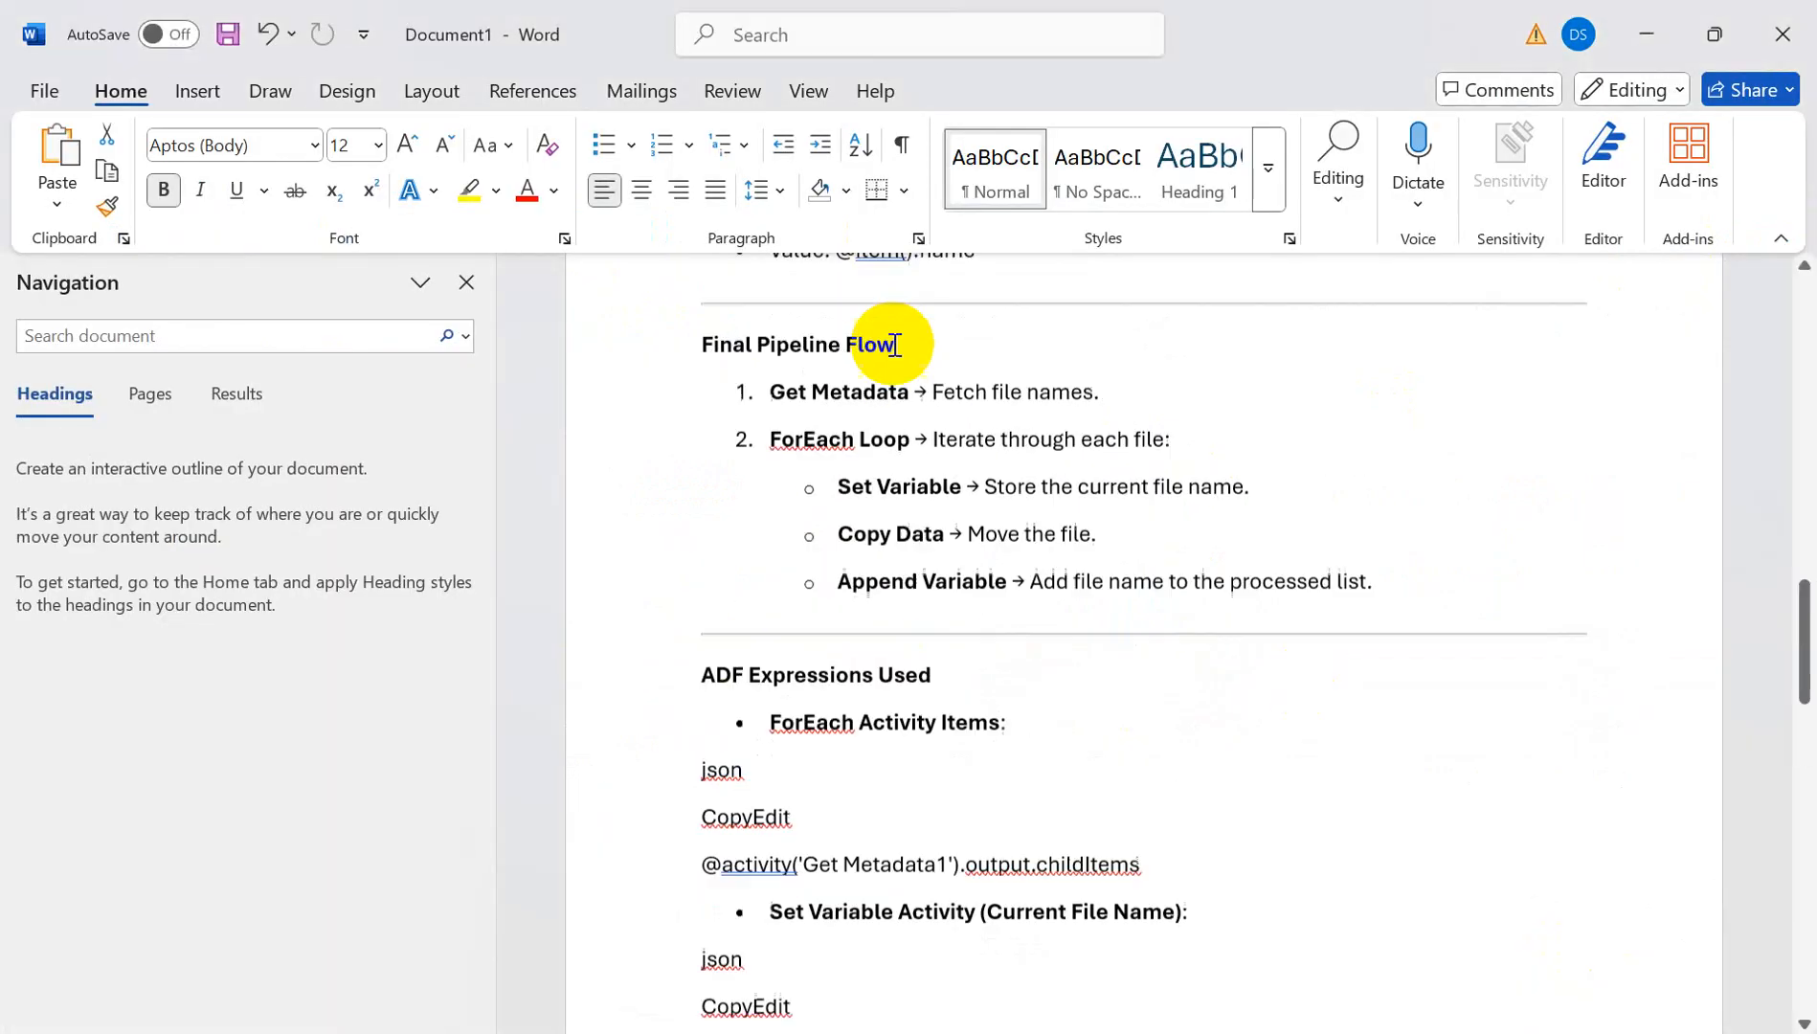
{"action": "scroll", "coordinate": [895, 345], "scroll_direction": "up", "scroll_amount": 10}
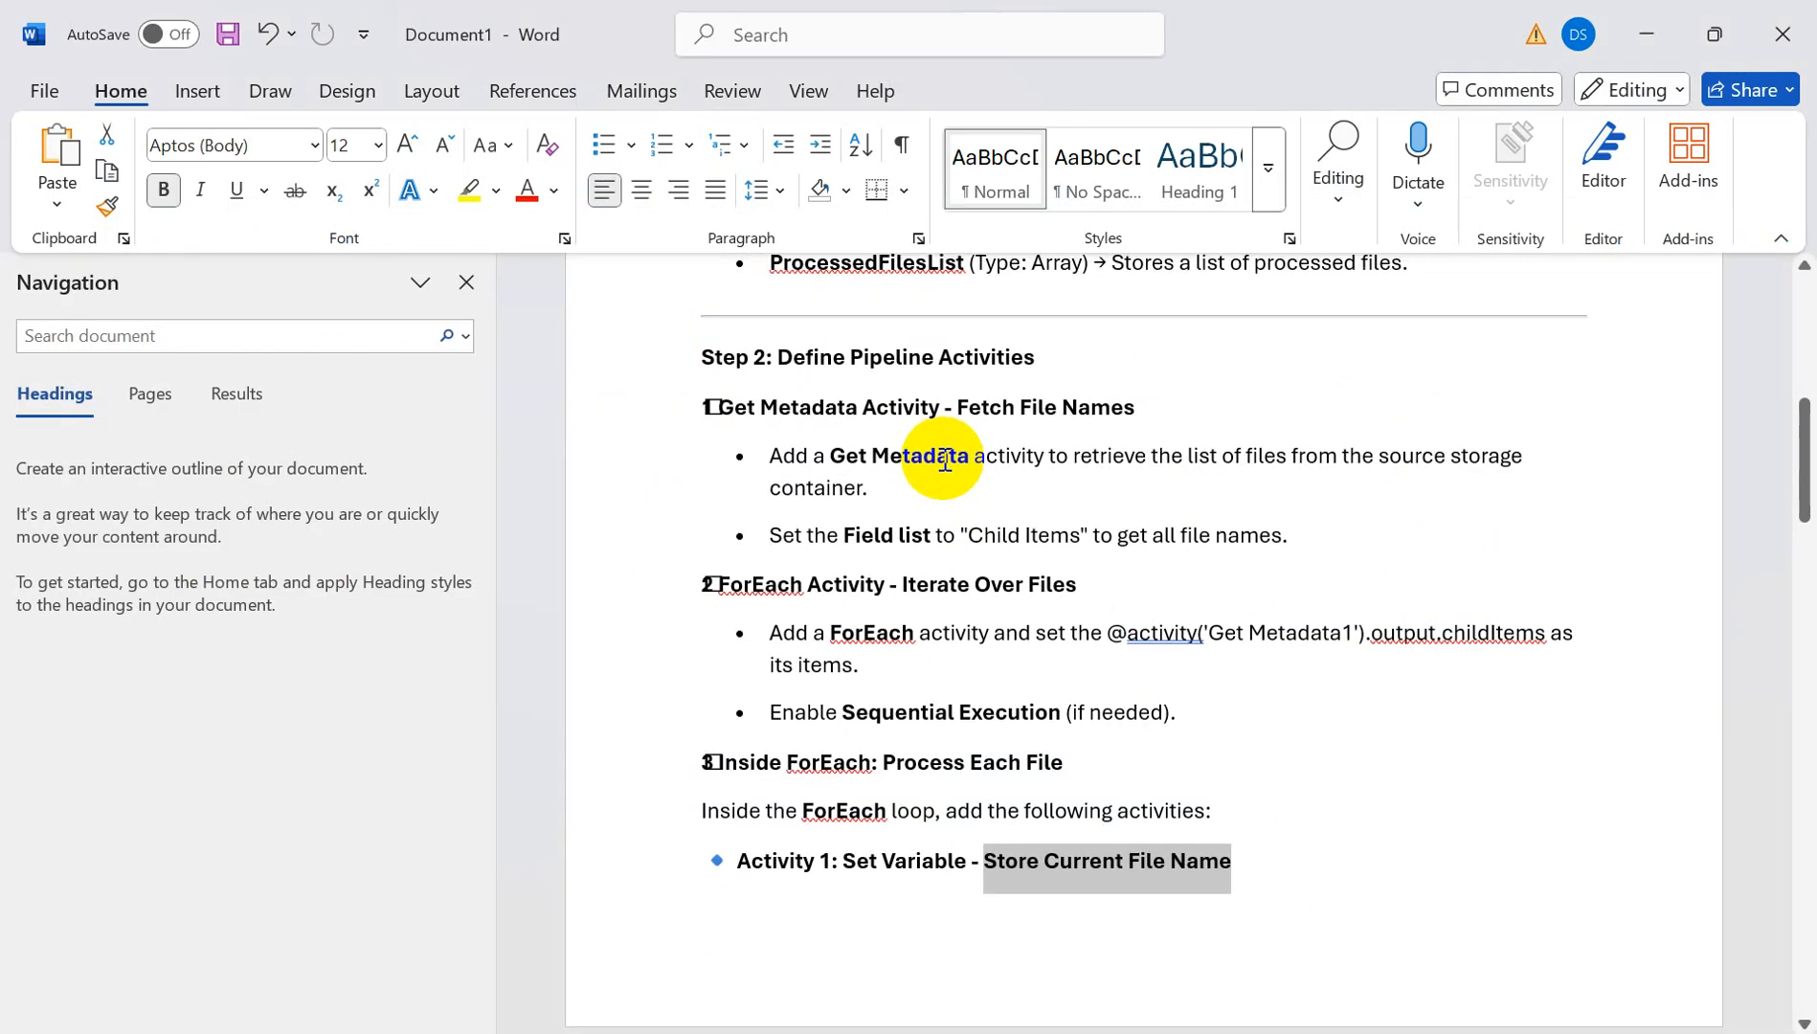
{"action": "left_click_drag", "start_coordinate": [709, 410], "coordinate": [1164, 397]}
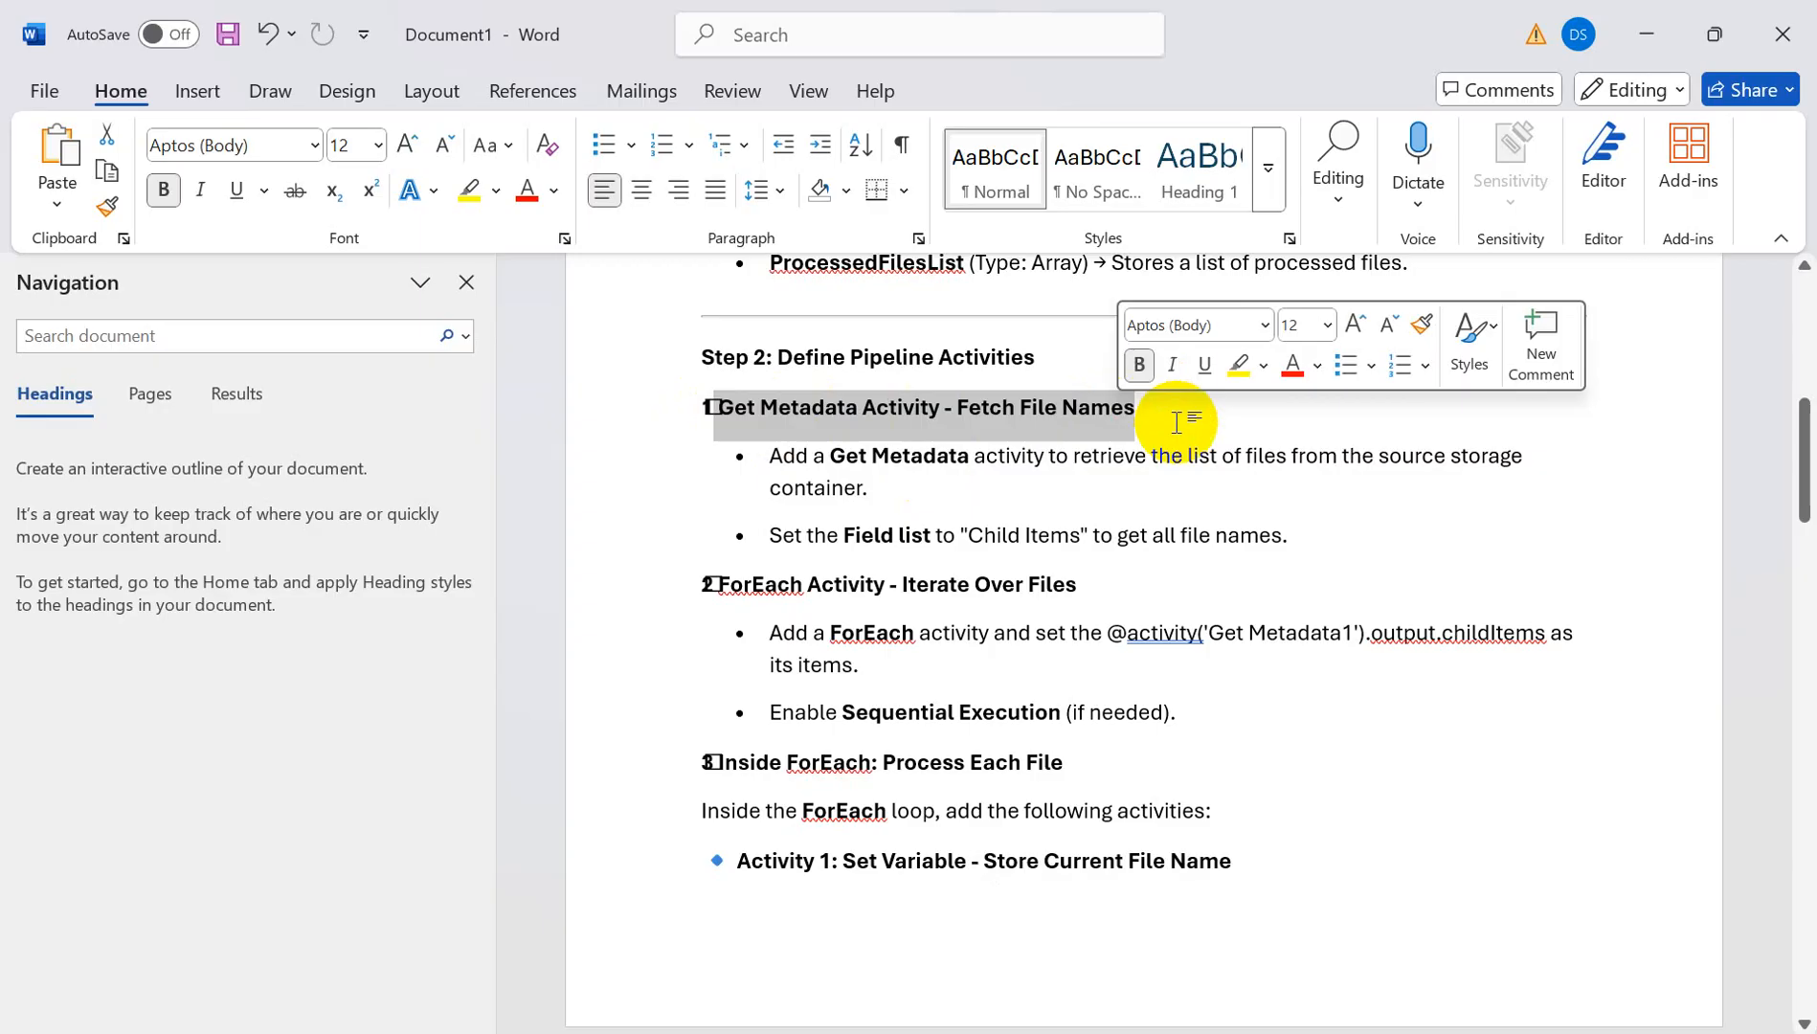
{"action": "key", "text": "alt+Tab"}
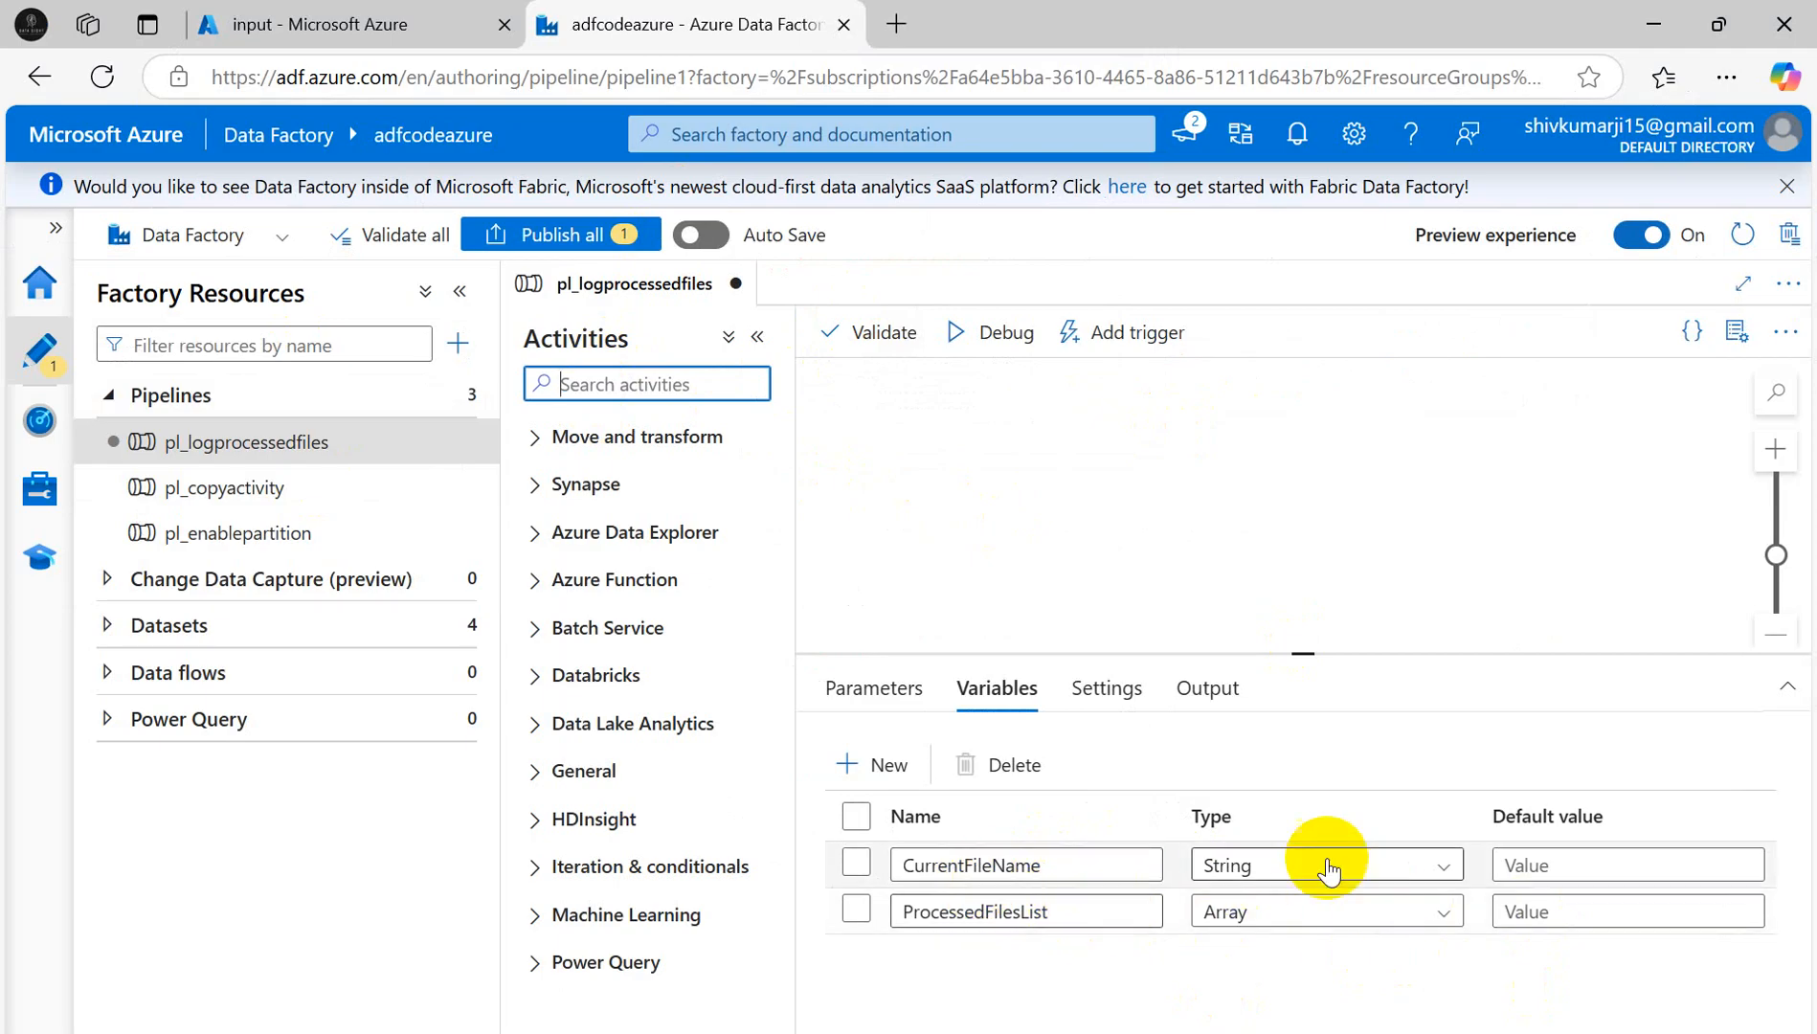
- Search 'get' and place a Get Metadata activity on the canvas, showing its Settings
{"action": "type", "text": "get"}
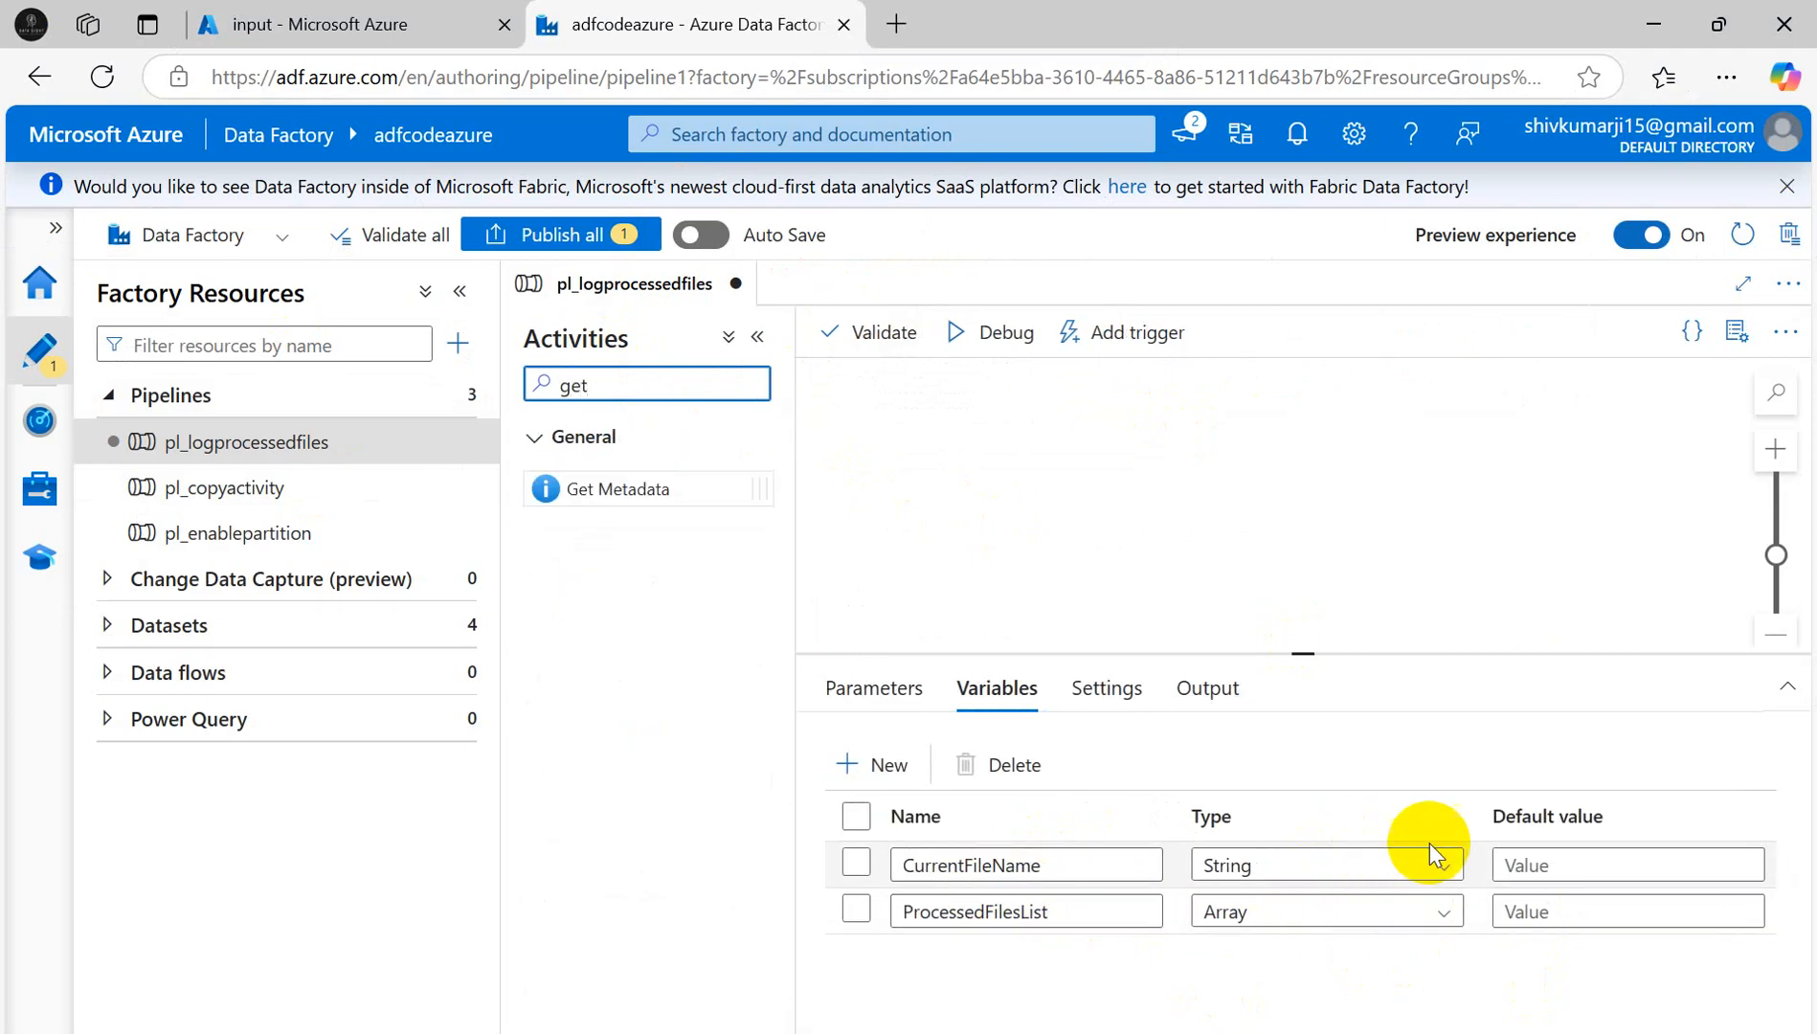
{"action": "left_click_drag", "start_coordinate": [660, 478], "coordinate": [1027, 481]}
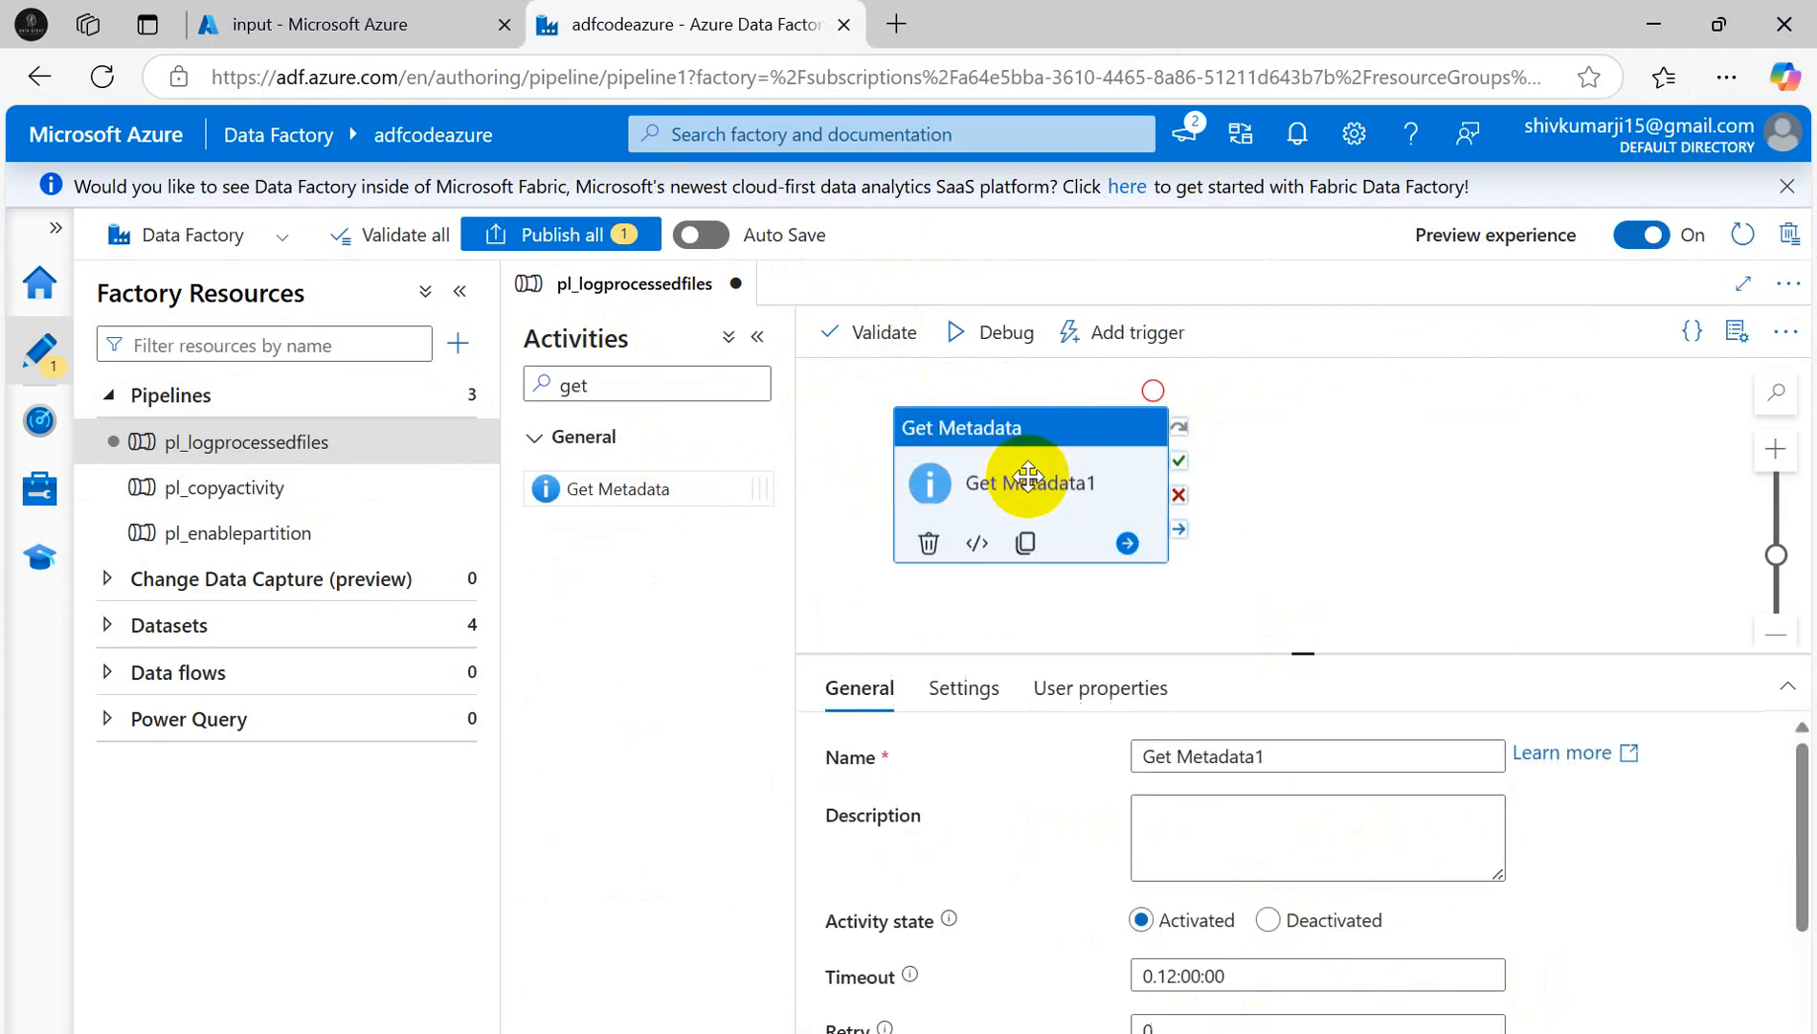
{"action": "left_click", "coordinate": [1011, 423]}
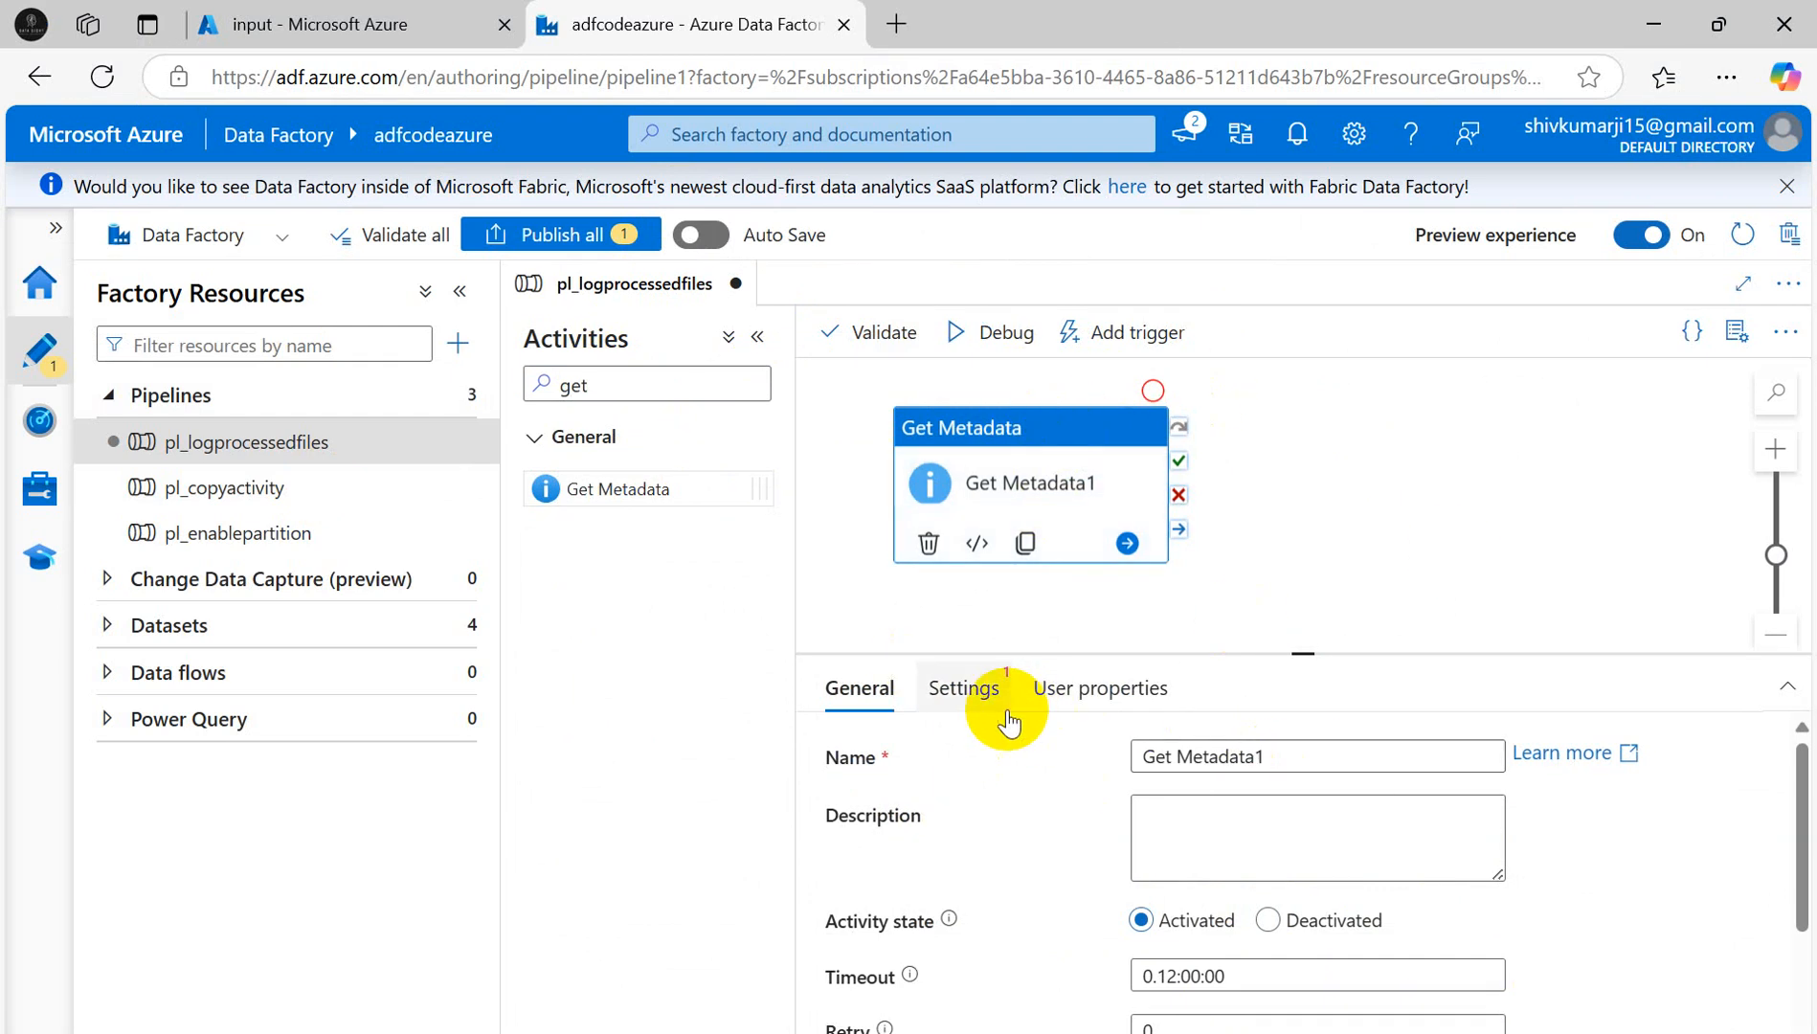
{"action": "left_click", "coordinate": [966, 689]}
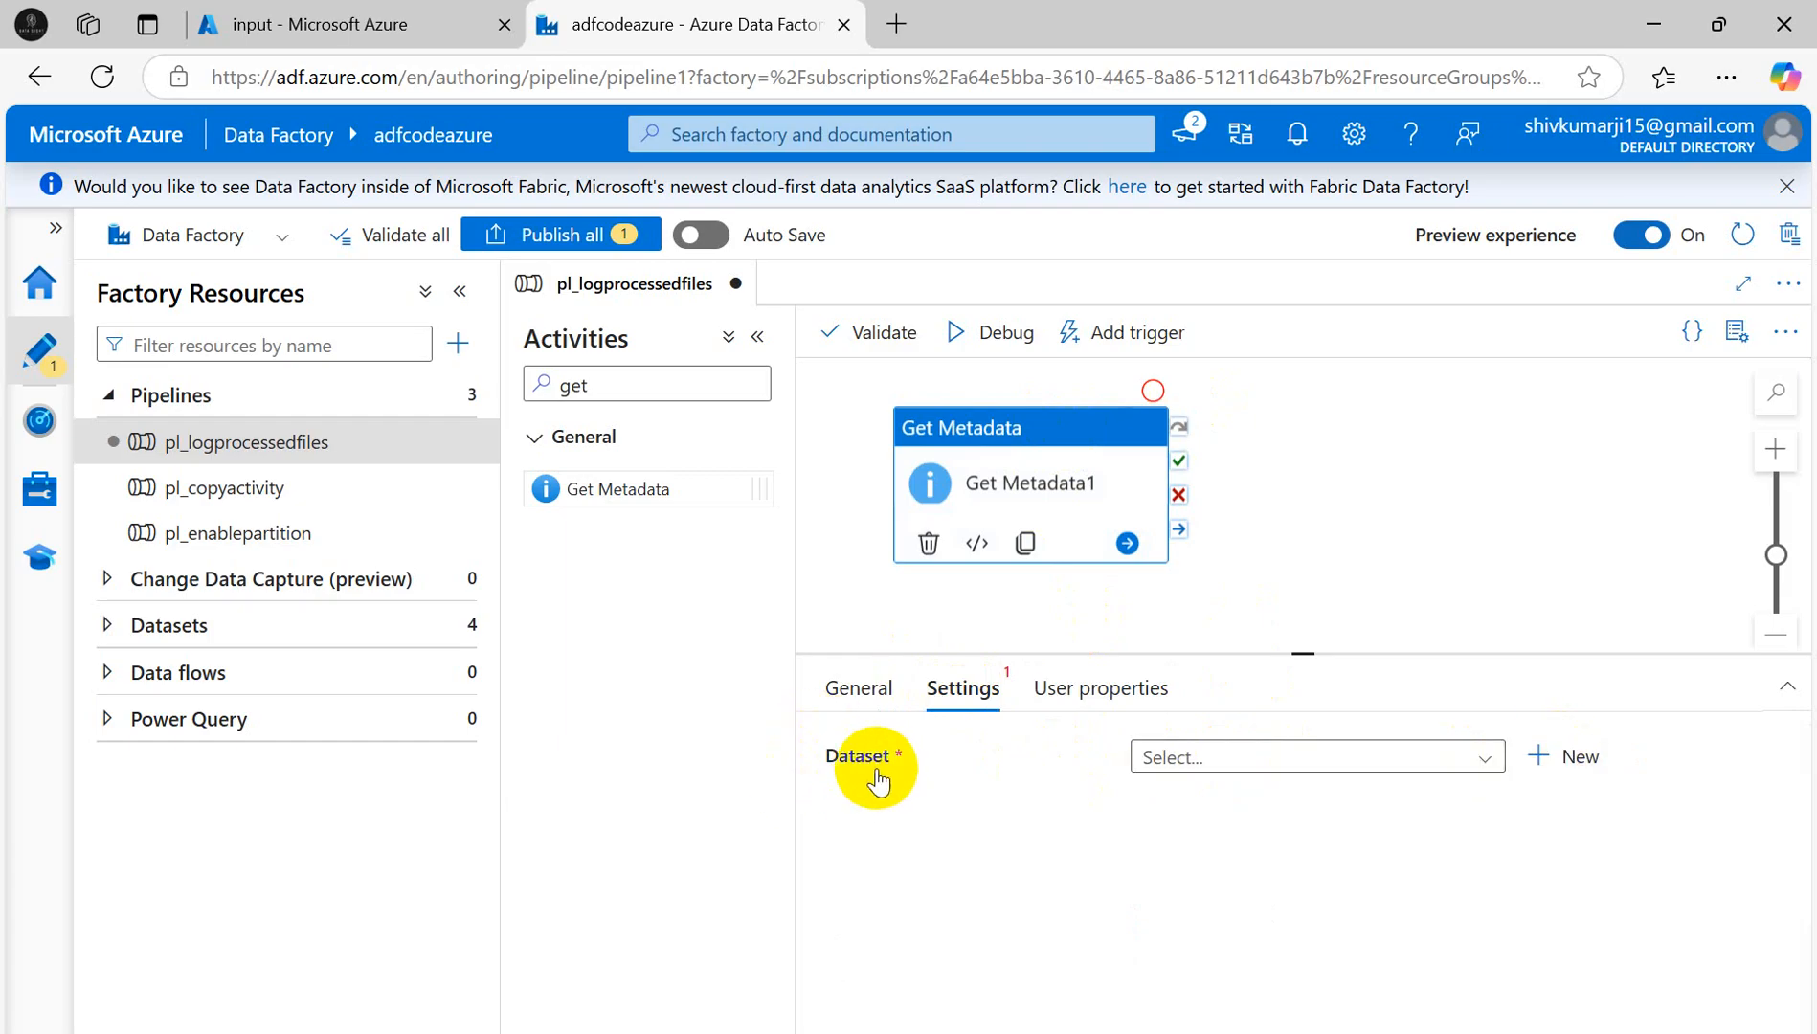
- Check the ProcessFile folder in the portal, then begin a new dataset for Get Metadata1
{"action": "left_click", "coordinate": [380, 26]}
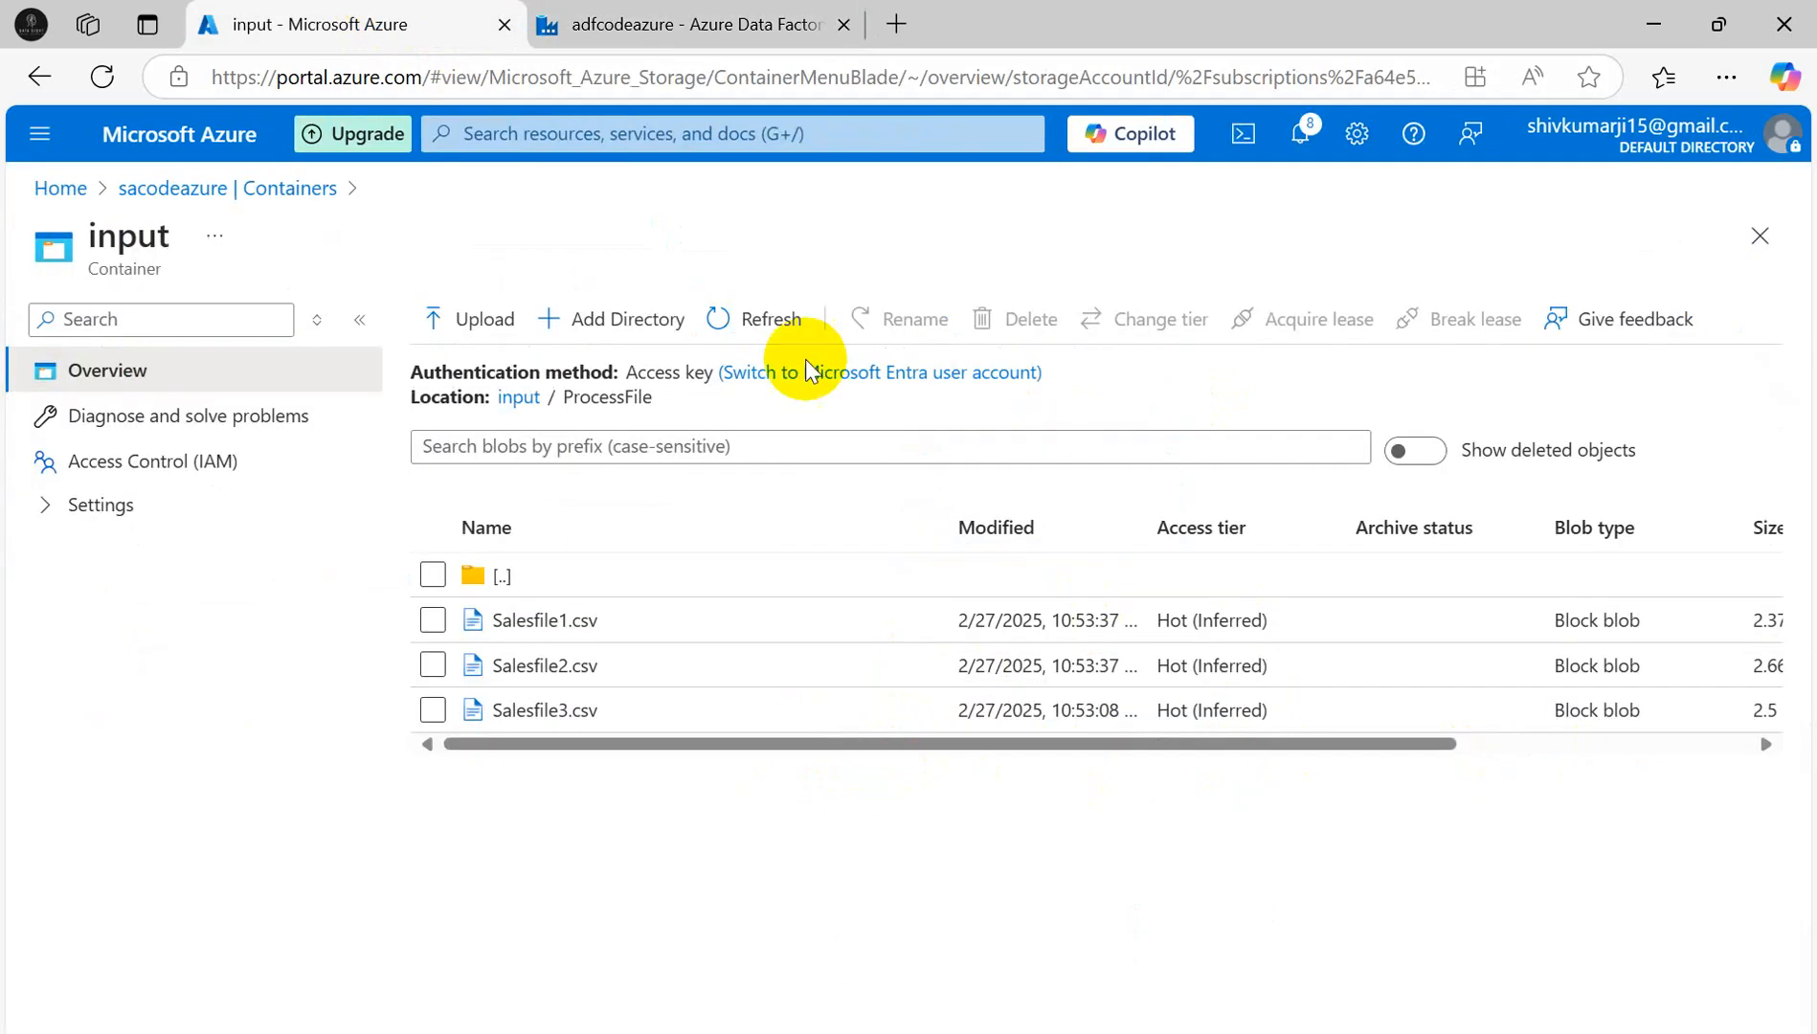
{"action": "left_click", "coordinate": [515, 572]}
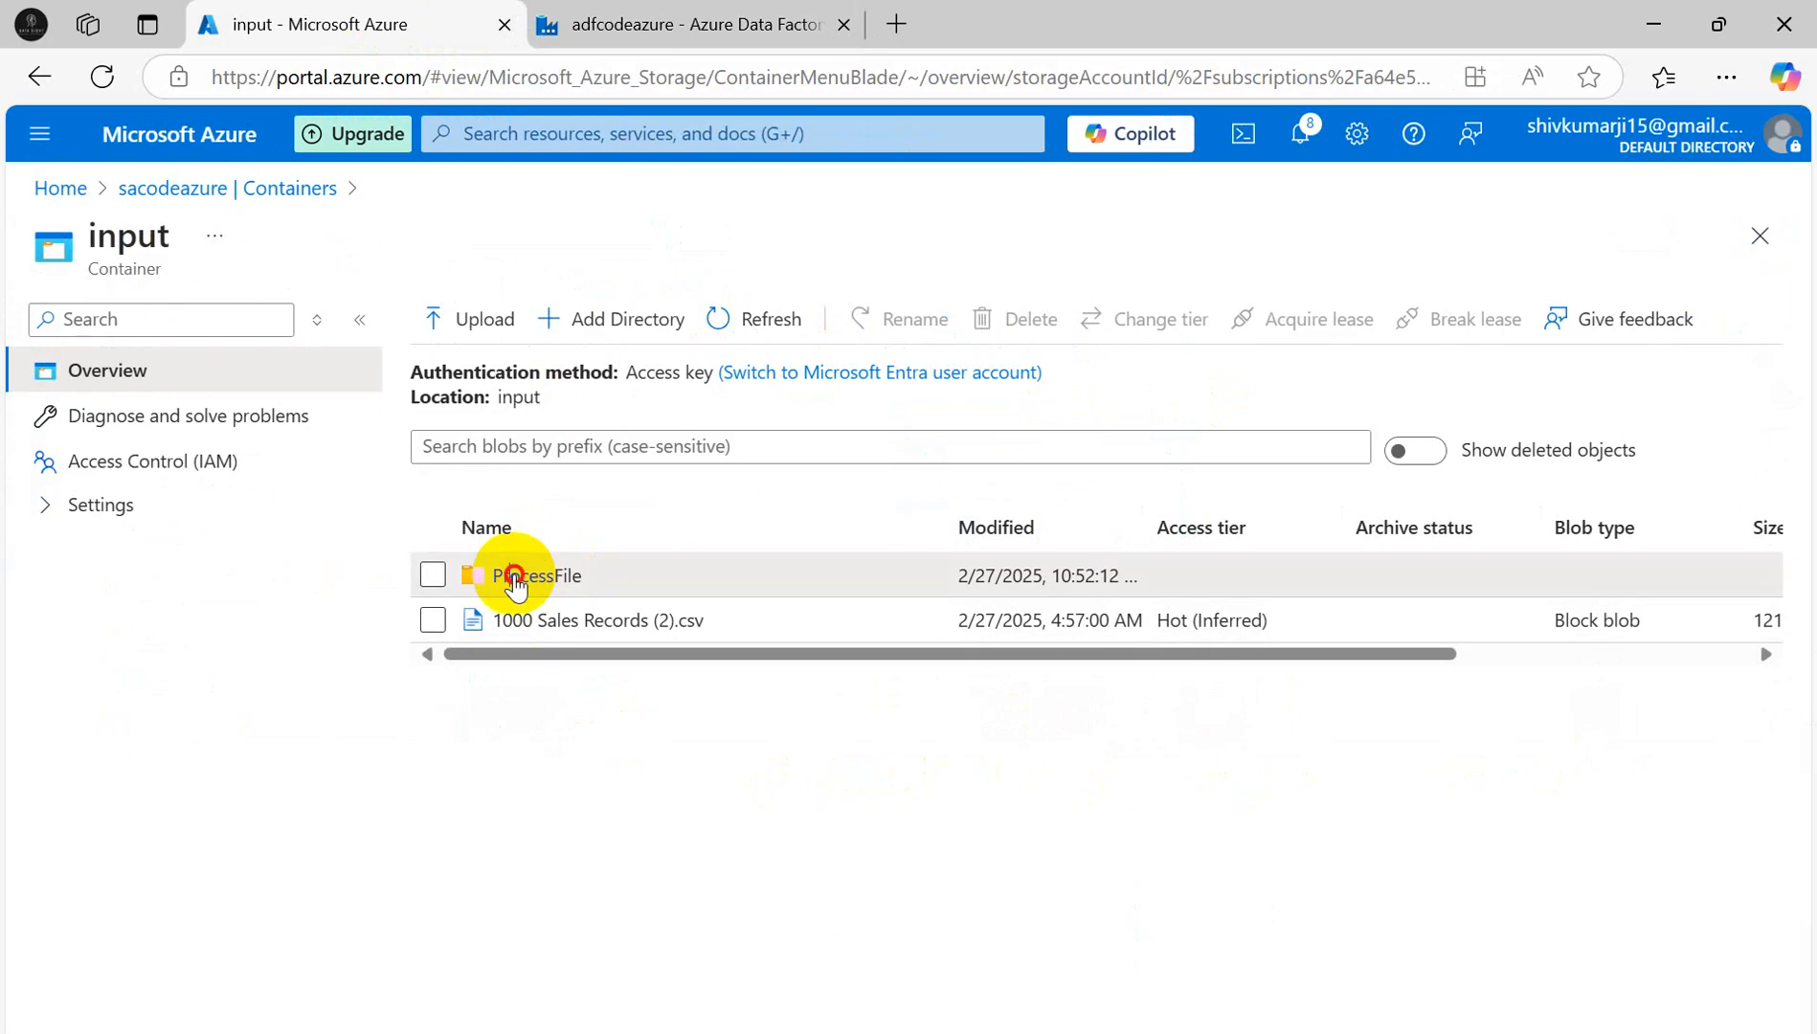
{"action": "left_click", "coordinate": [515, 577]}
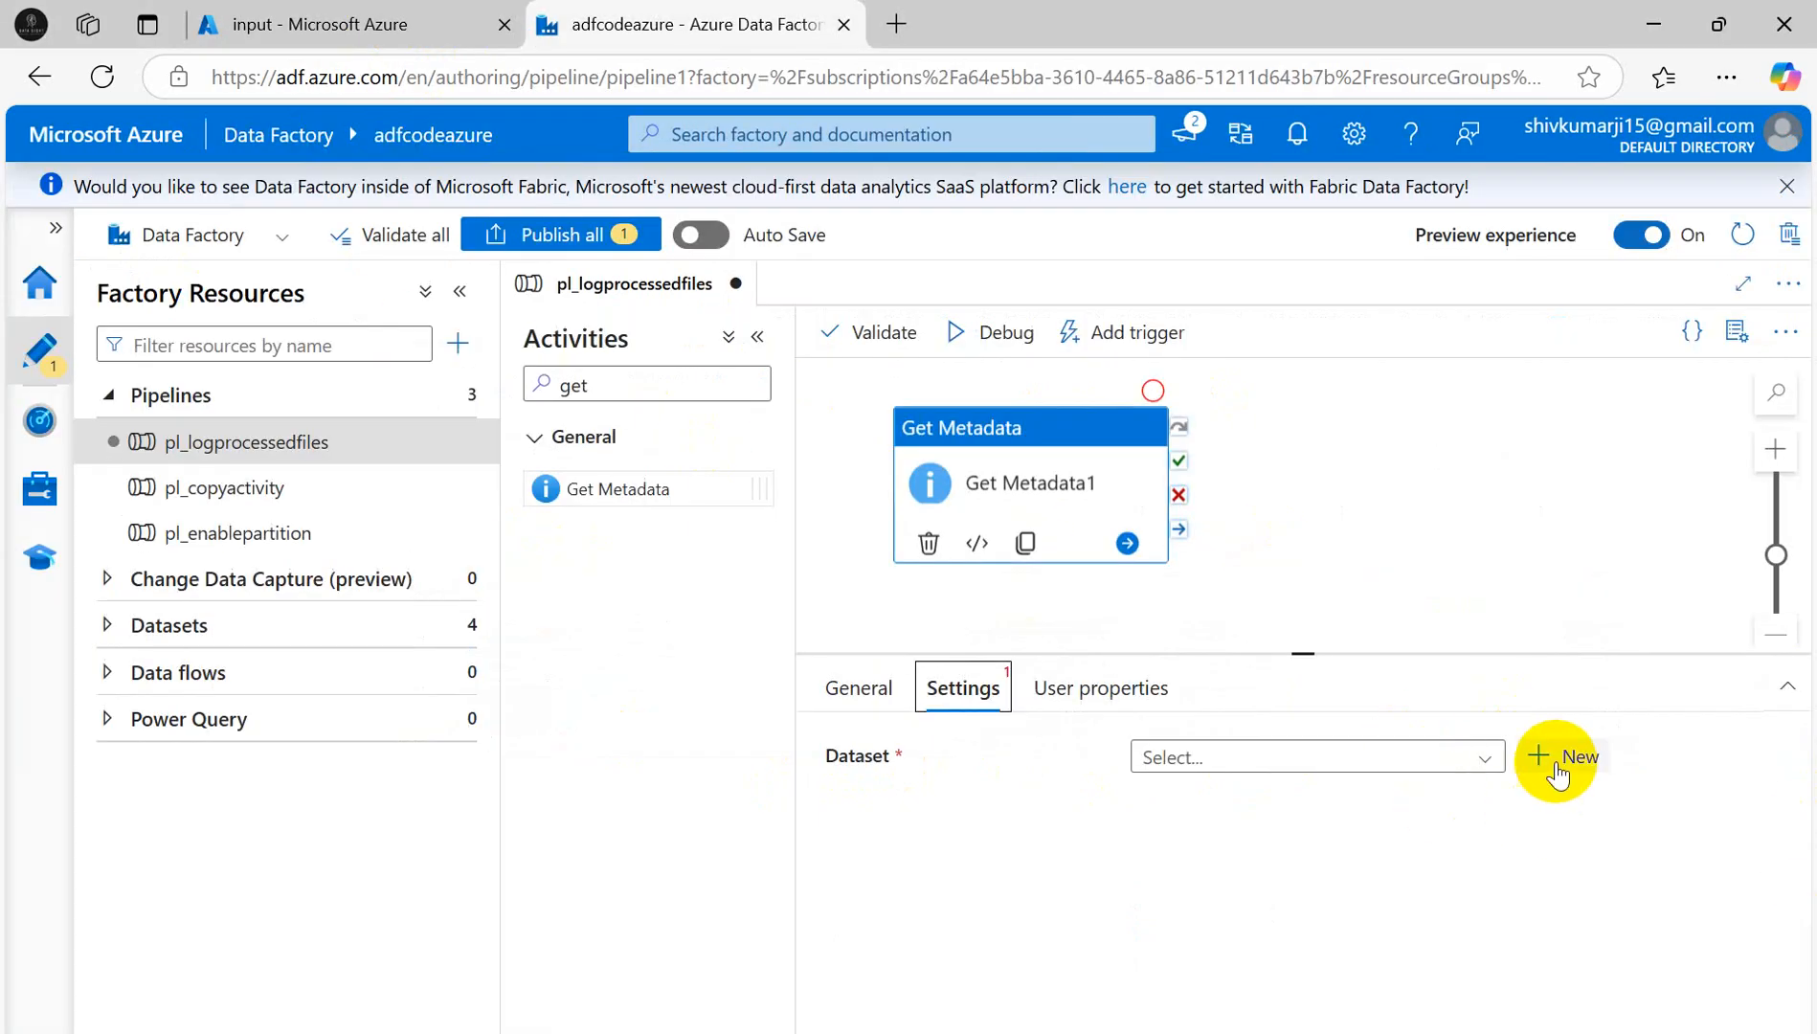
{"action": "left_click", "coordinate": [1557, 760]}
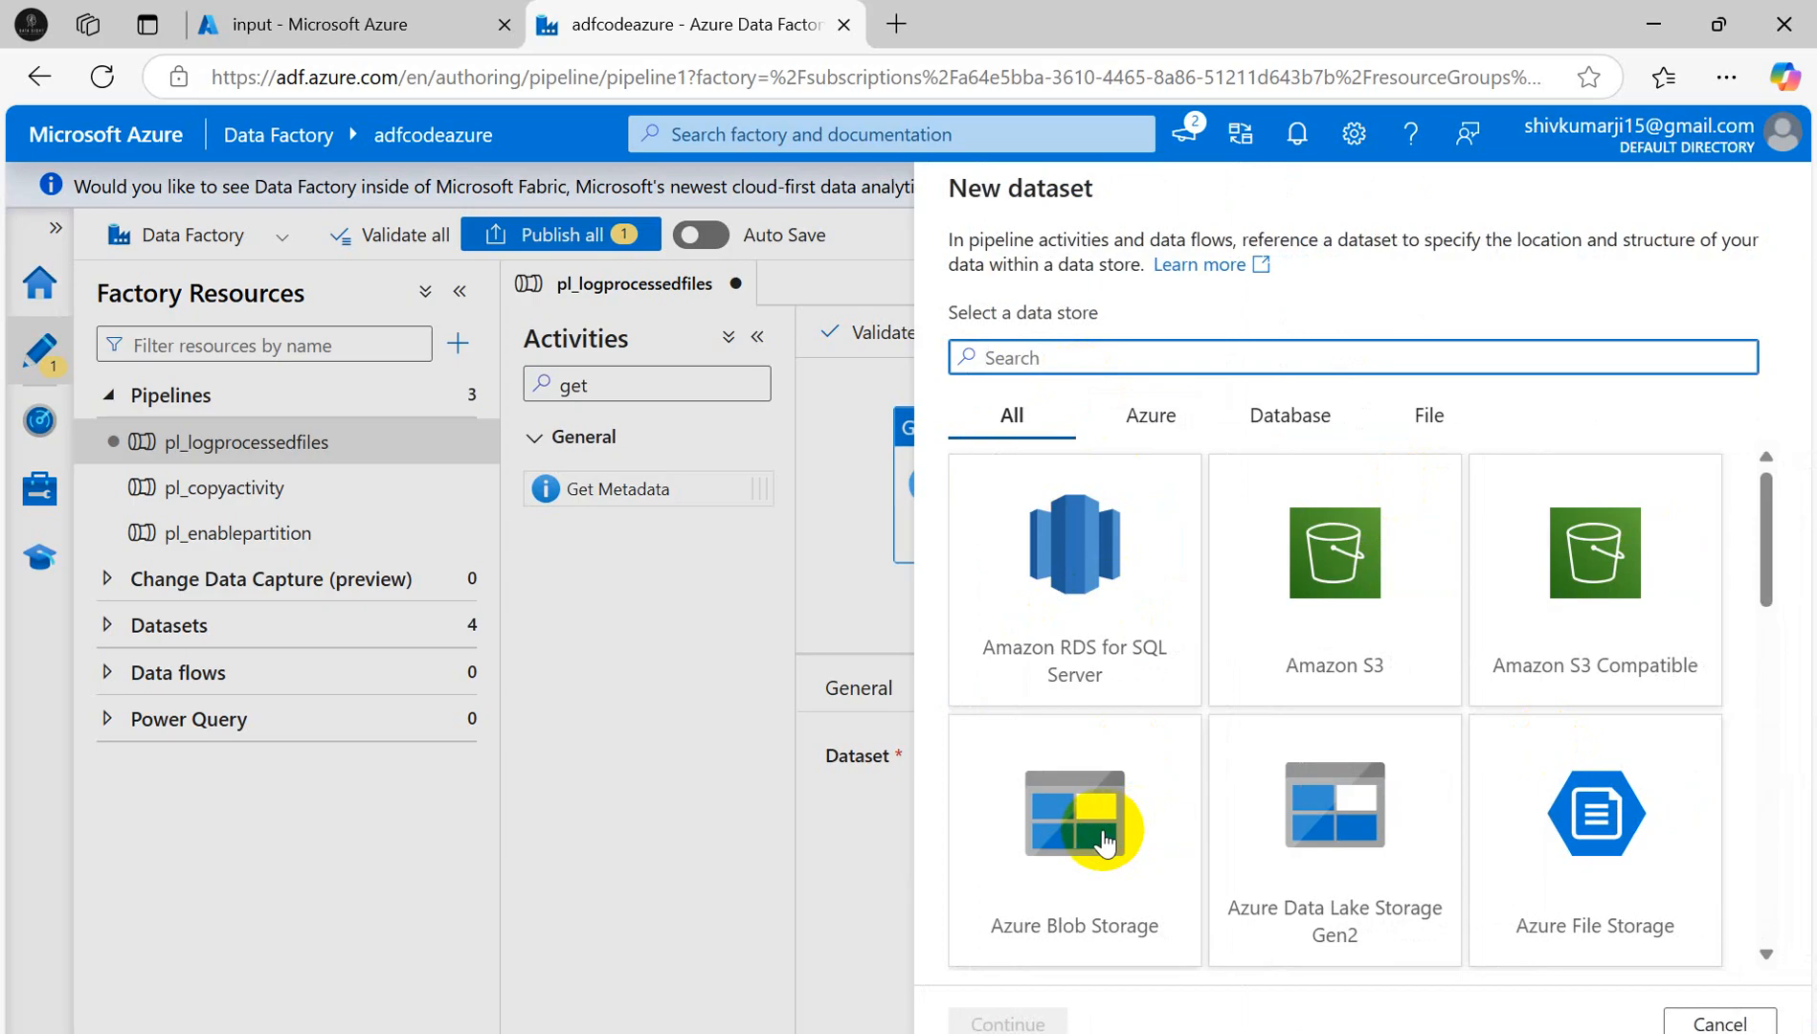
- Choose Azure Data Lake Storage Gen2 as the store and DelimitedText as the format
{"action": "left_click", "coordinate": [1360, 828]}
{"action": "mouse_move", "coordinate": [1051, 1023]}
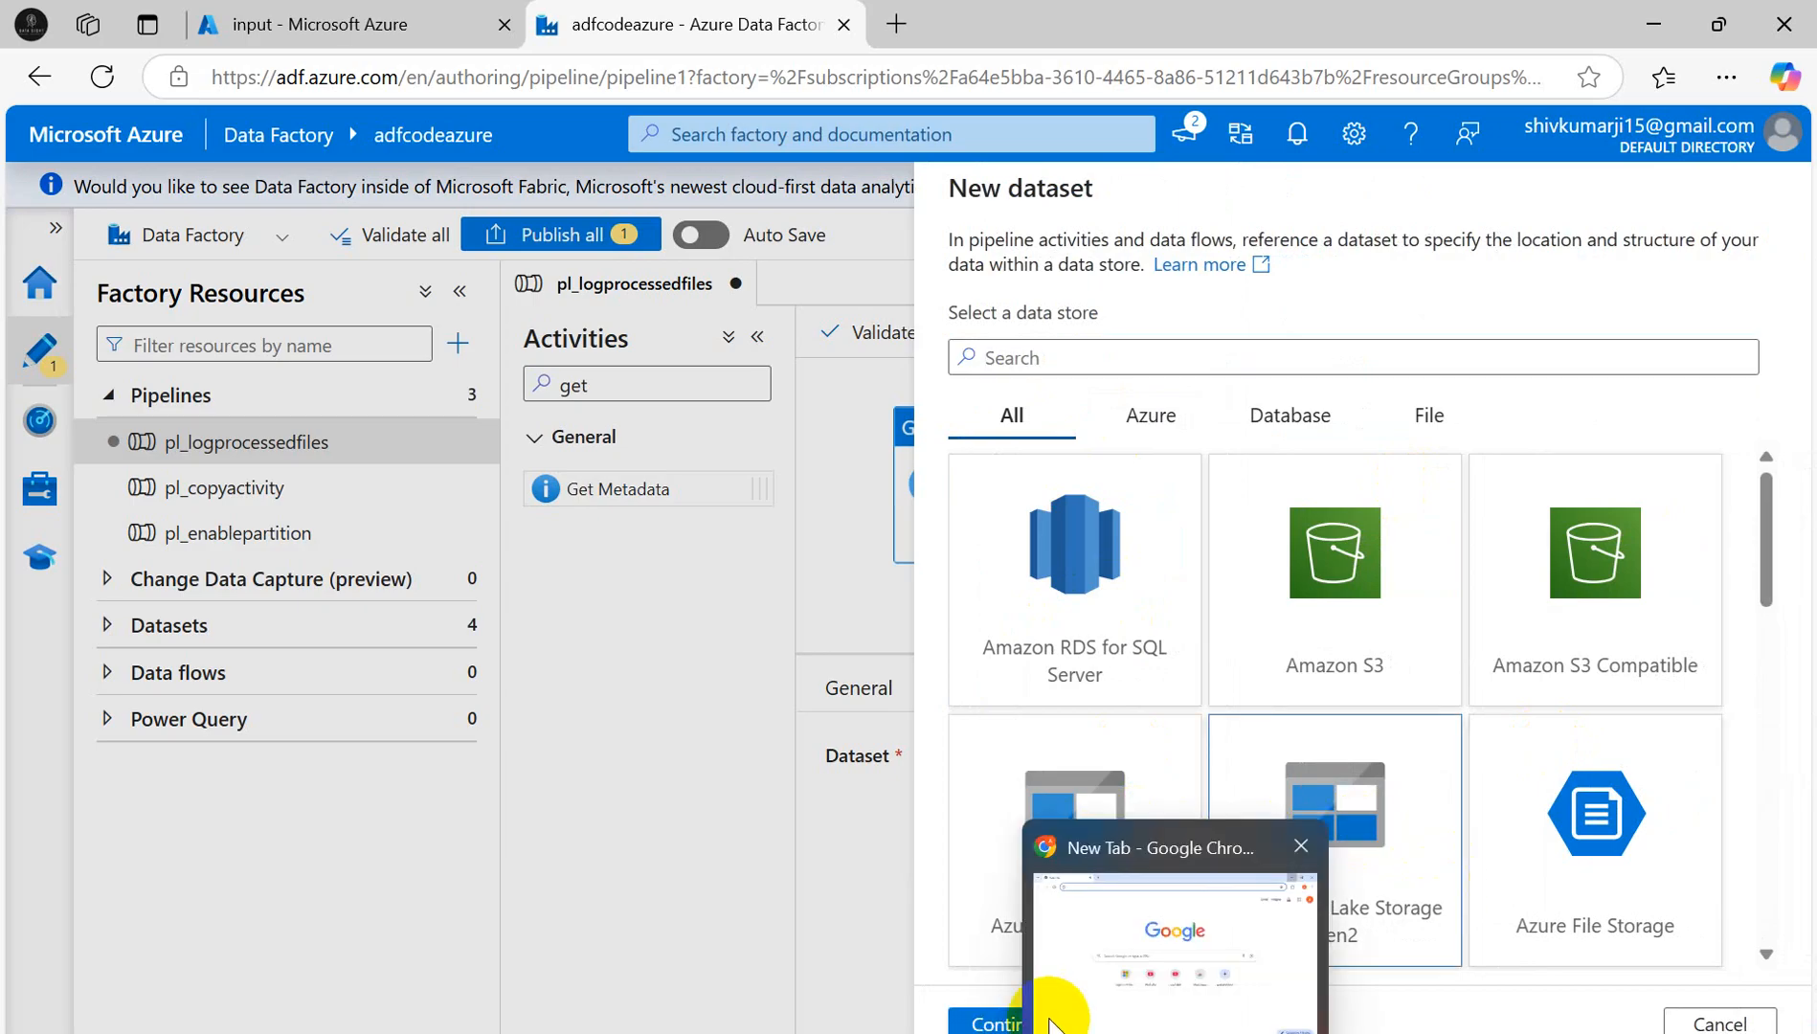
{"action": "left_click", "coordinate": [996, 1023]}
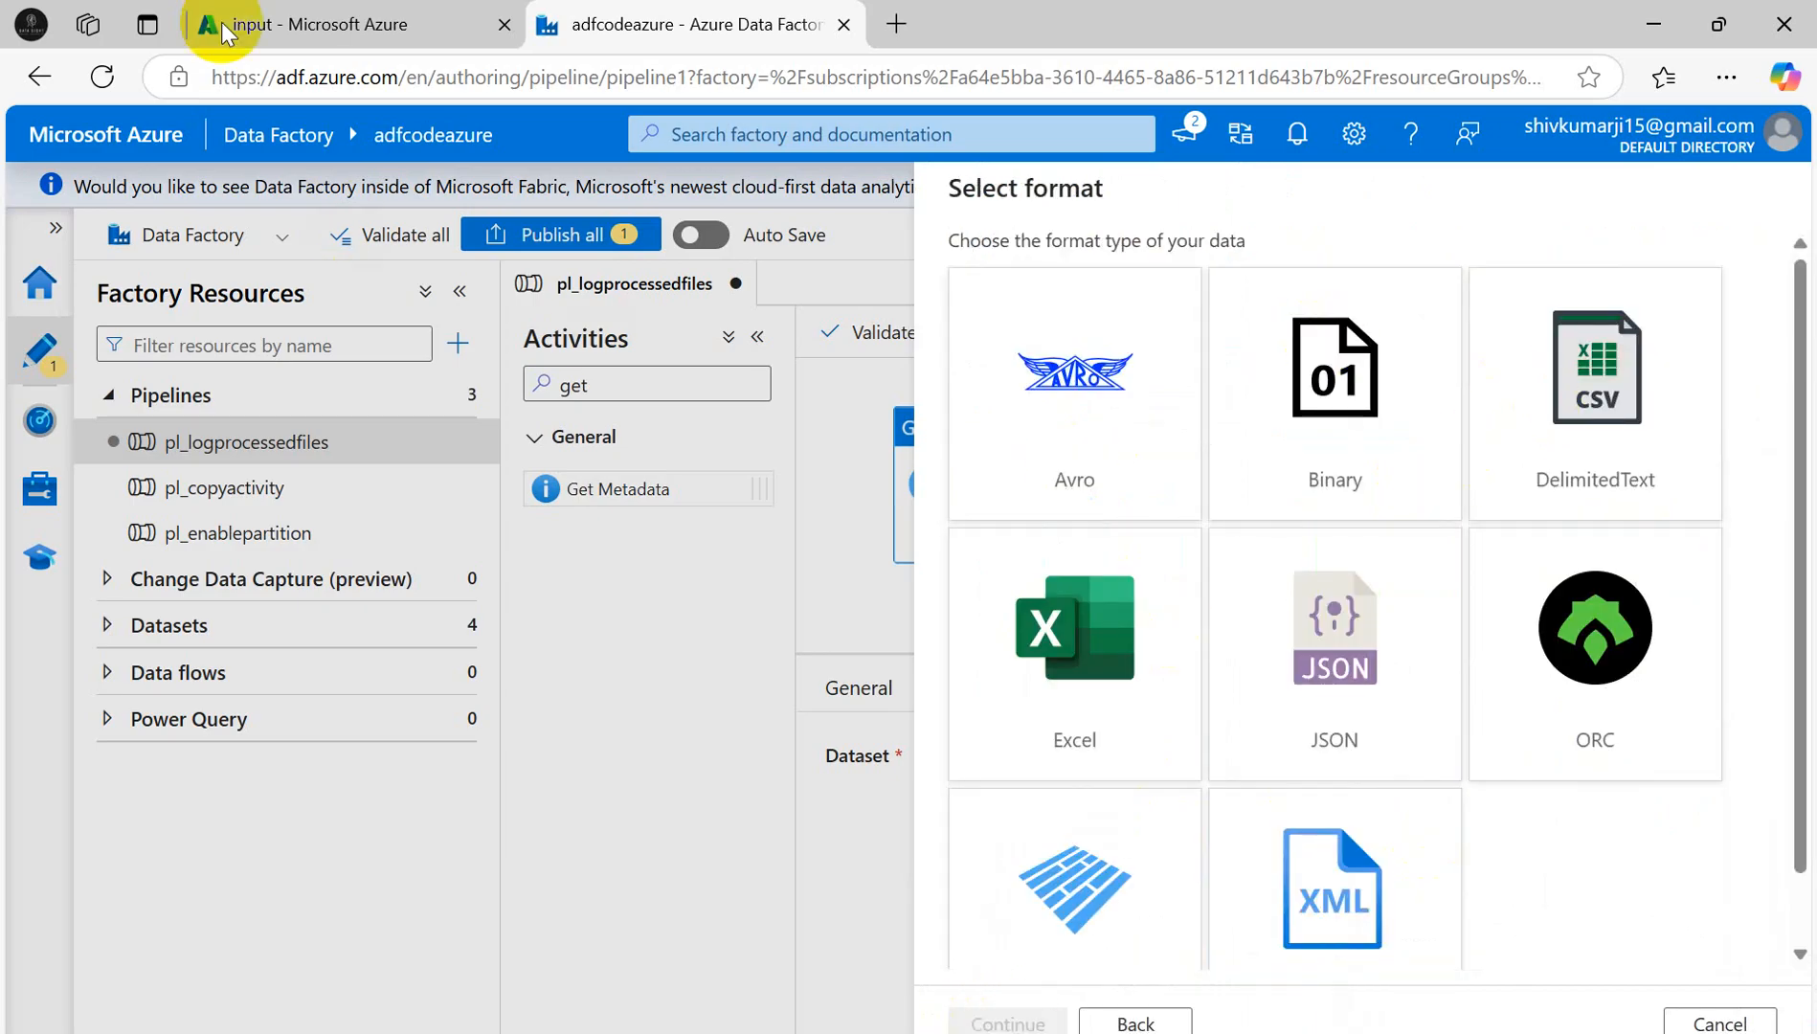
{"action": "left_click", "coordinate": [357, 24]}
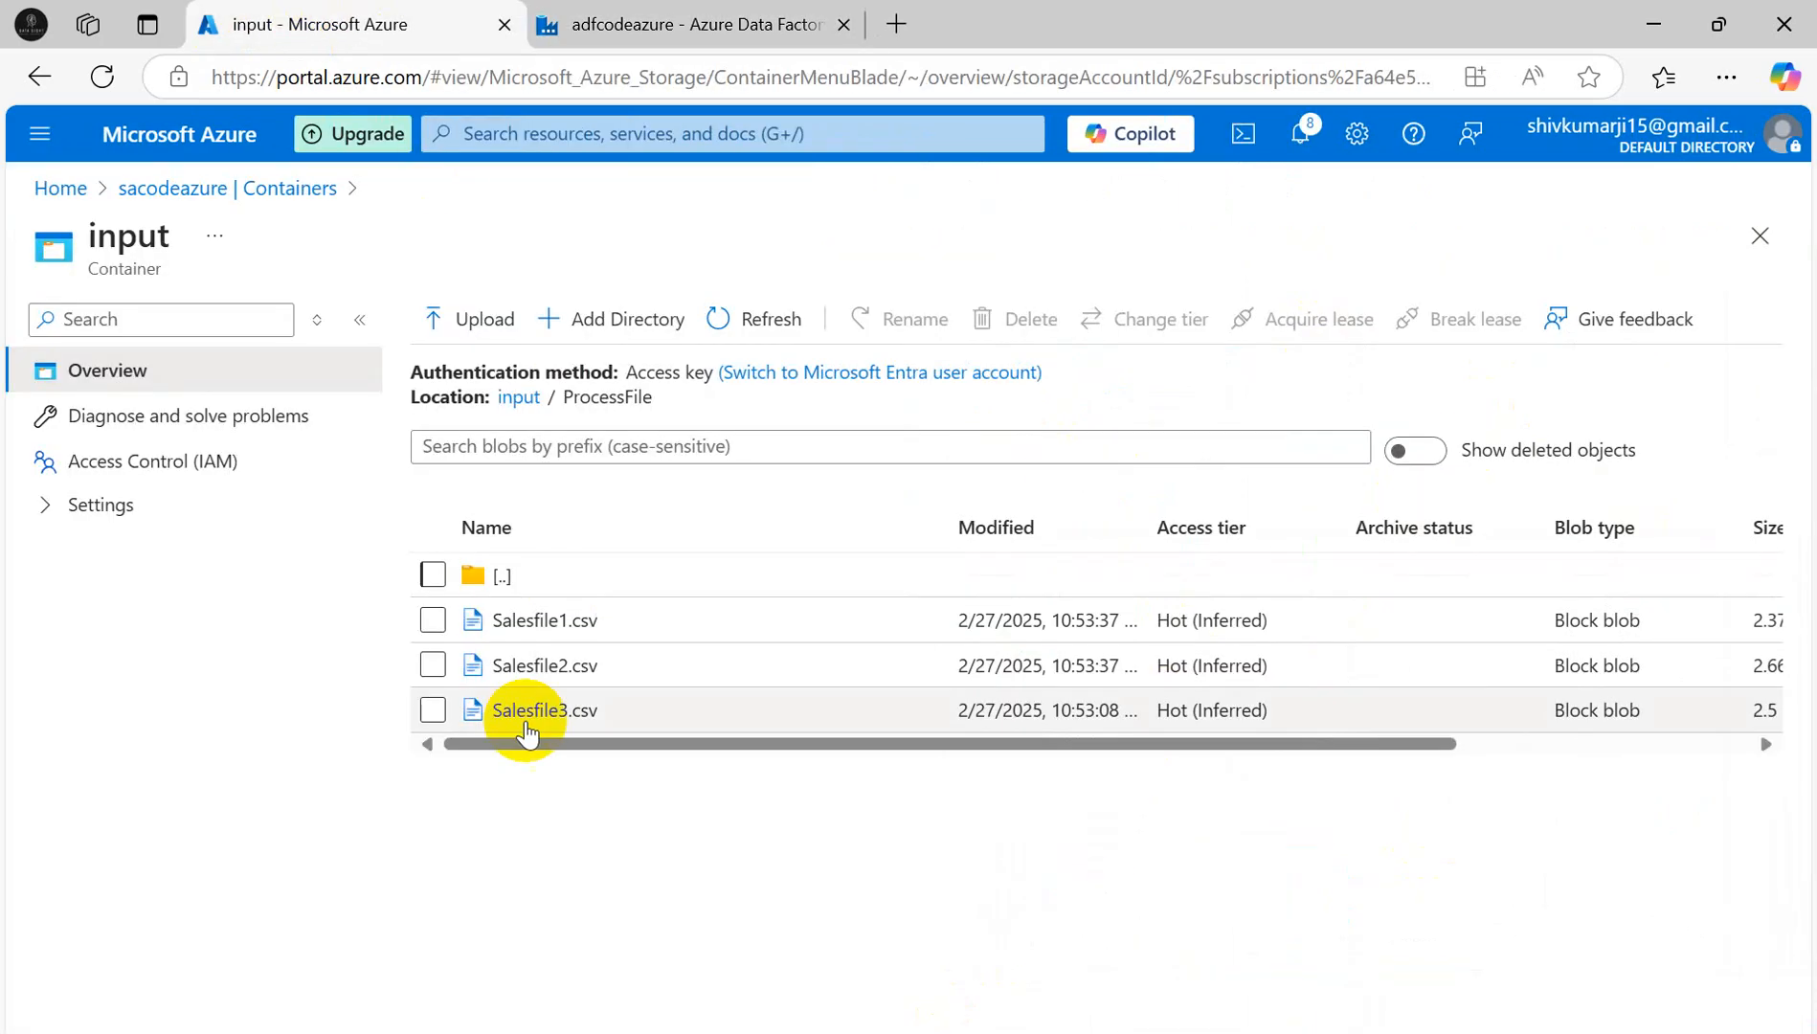
{"action": "left_click", "coordinate": [627, 24]}
{"action": "left_click", "coordinate": [1554, 393]}
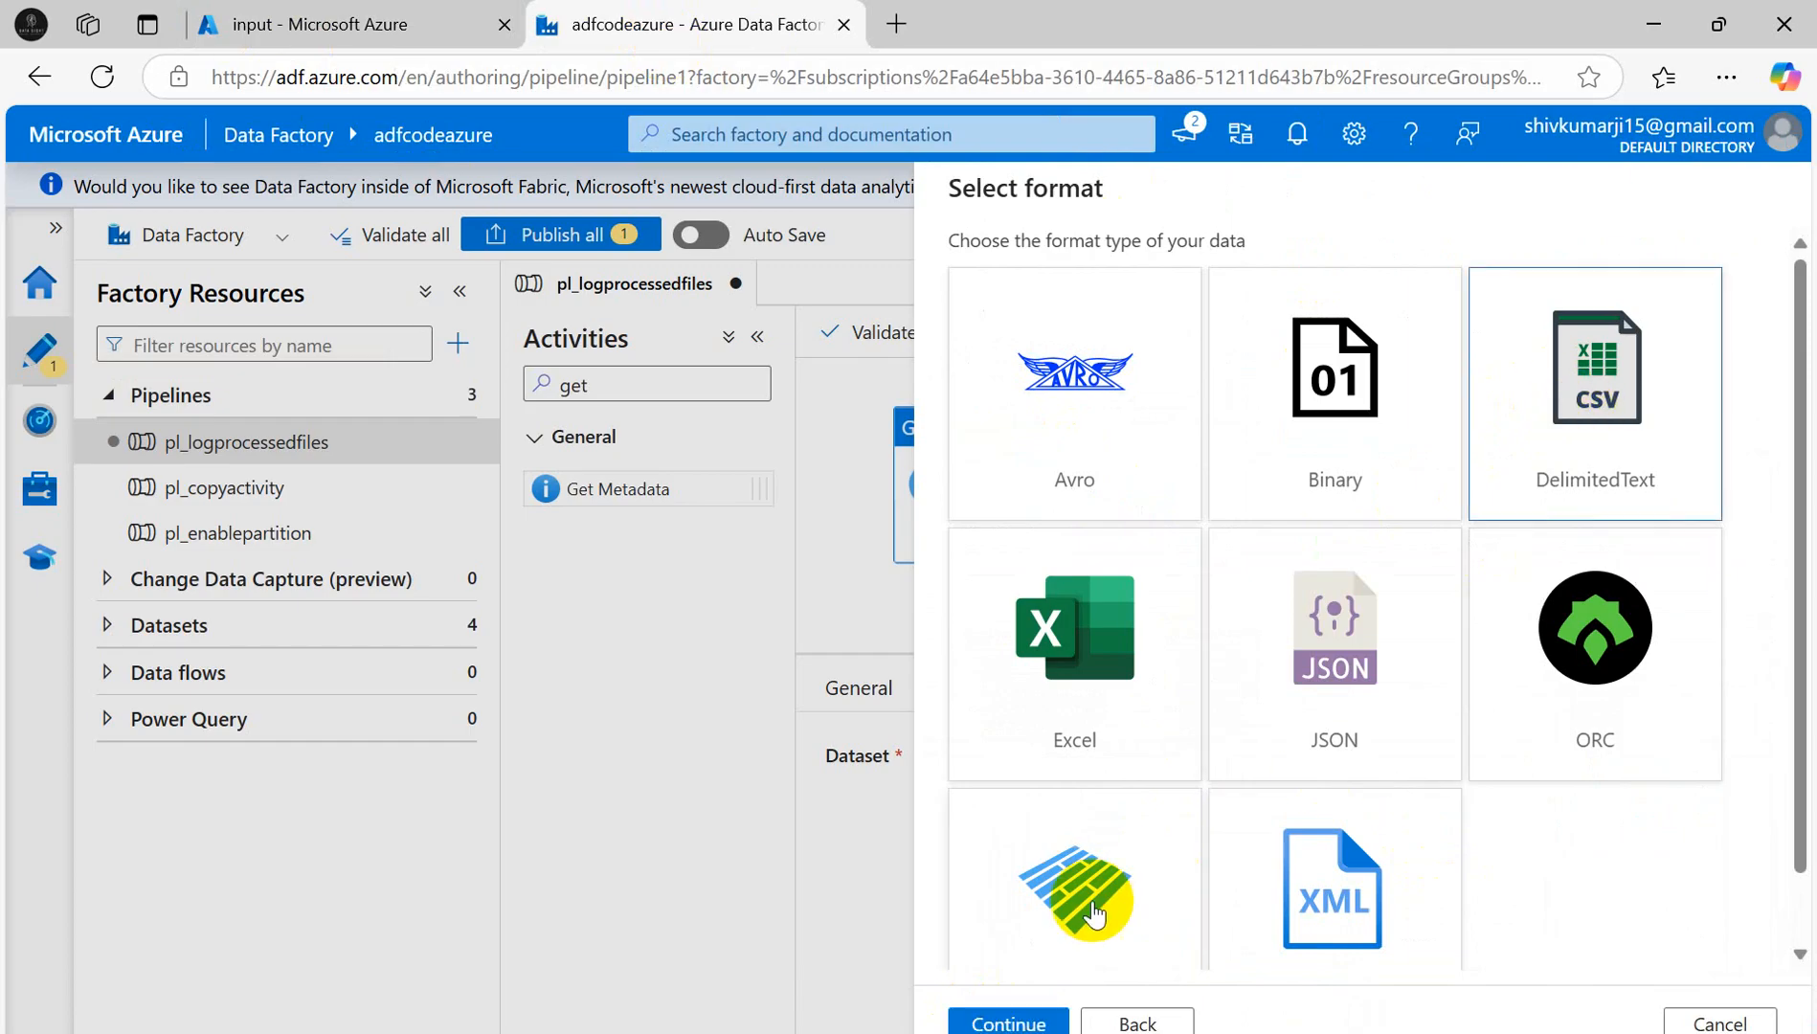
{"action": "left_click", "coordinate": [998, 1020]}
- Replace the default name DelimitedText1 with the dataset name ds_inputprocessfile
{"action": "left_click_drag", "start_coordinate": [1108, 274], "coordinate": [771, 273]}
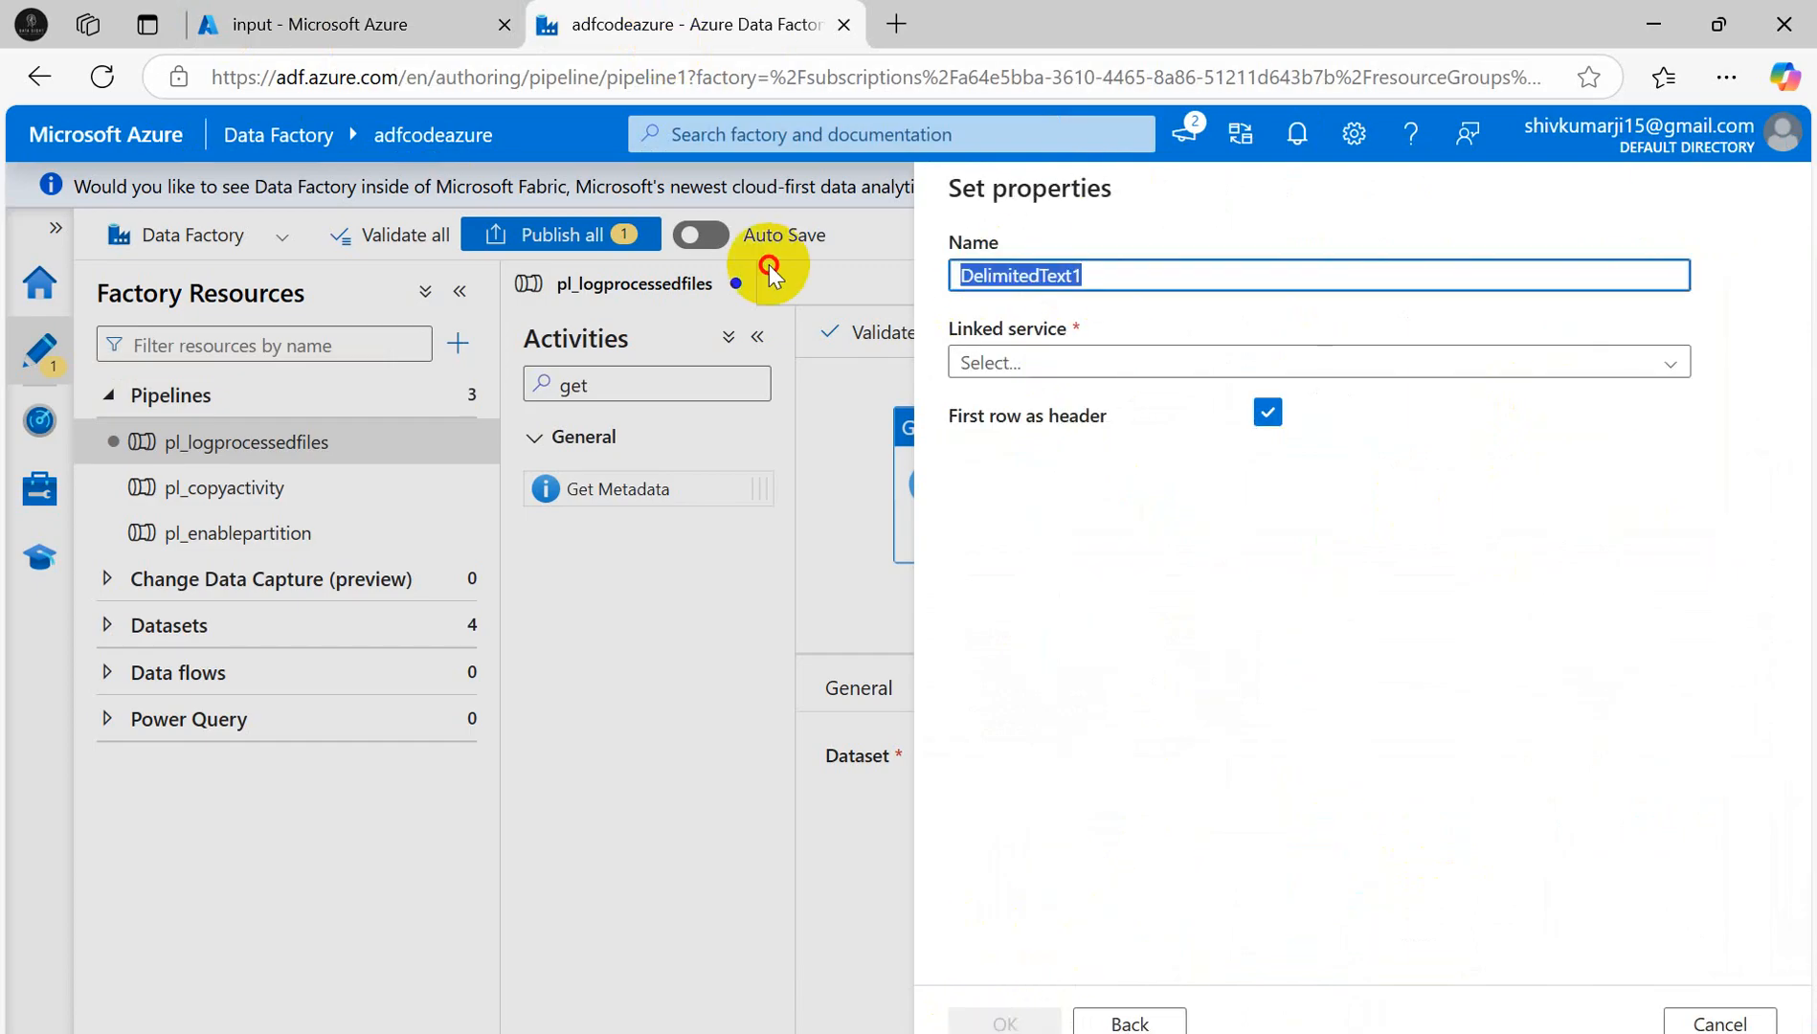
{"action": "key", "text": "BackSpace"}
{"action": "type", "text": "ds_"}
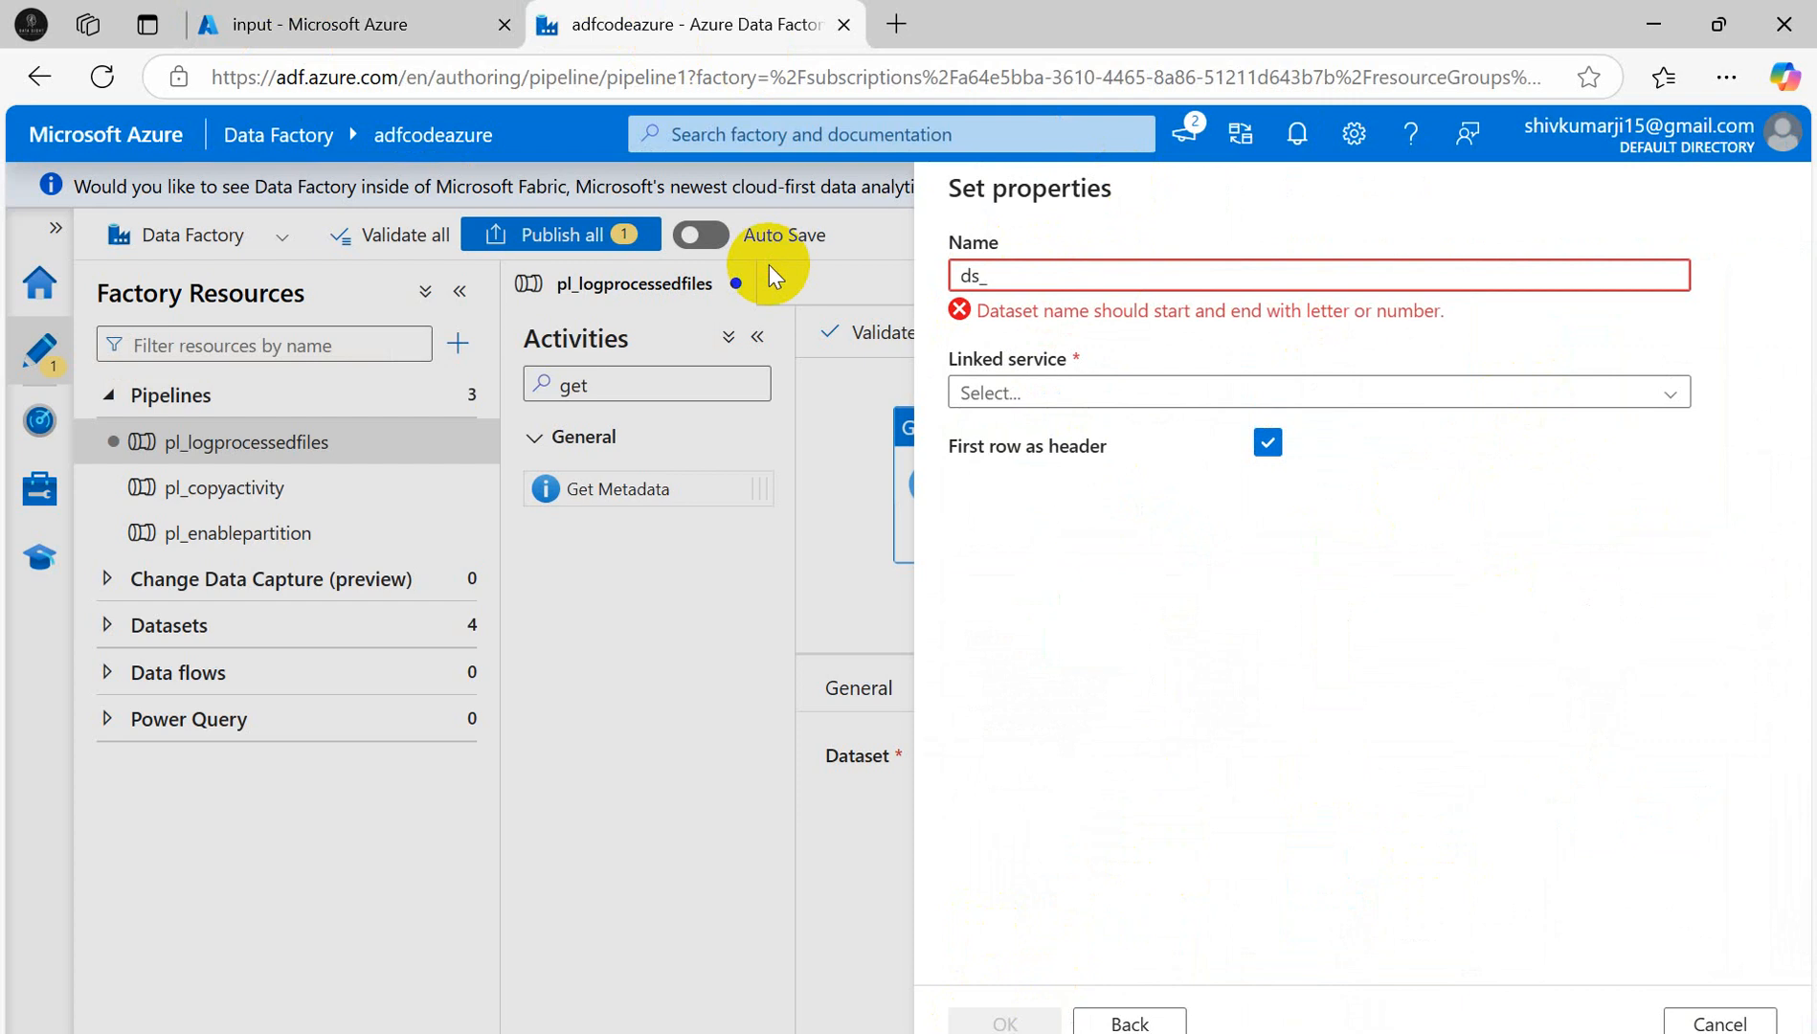
{"action": "left_click", "coordinate": [321, 23]}
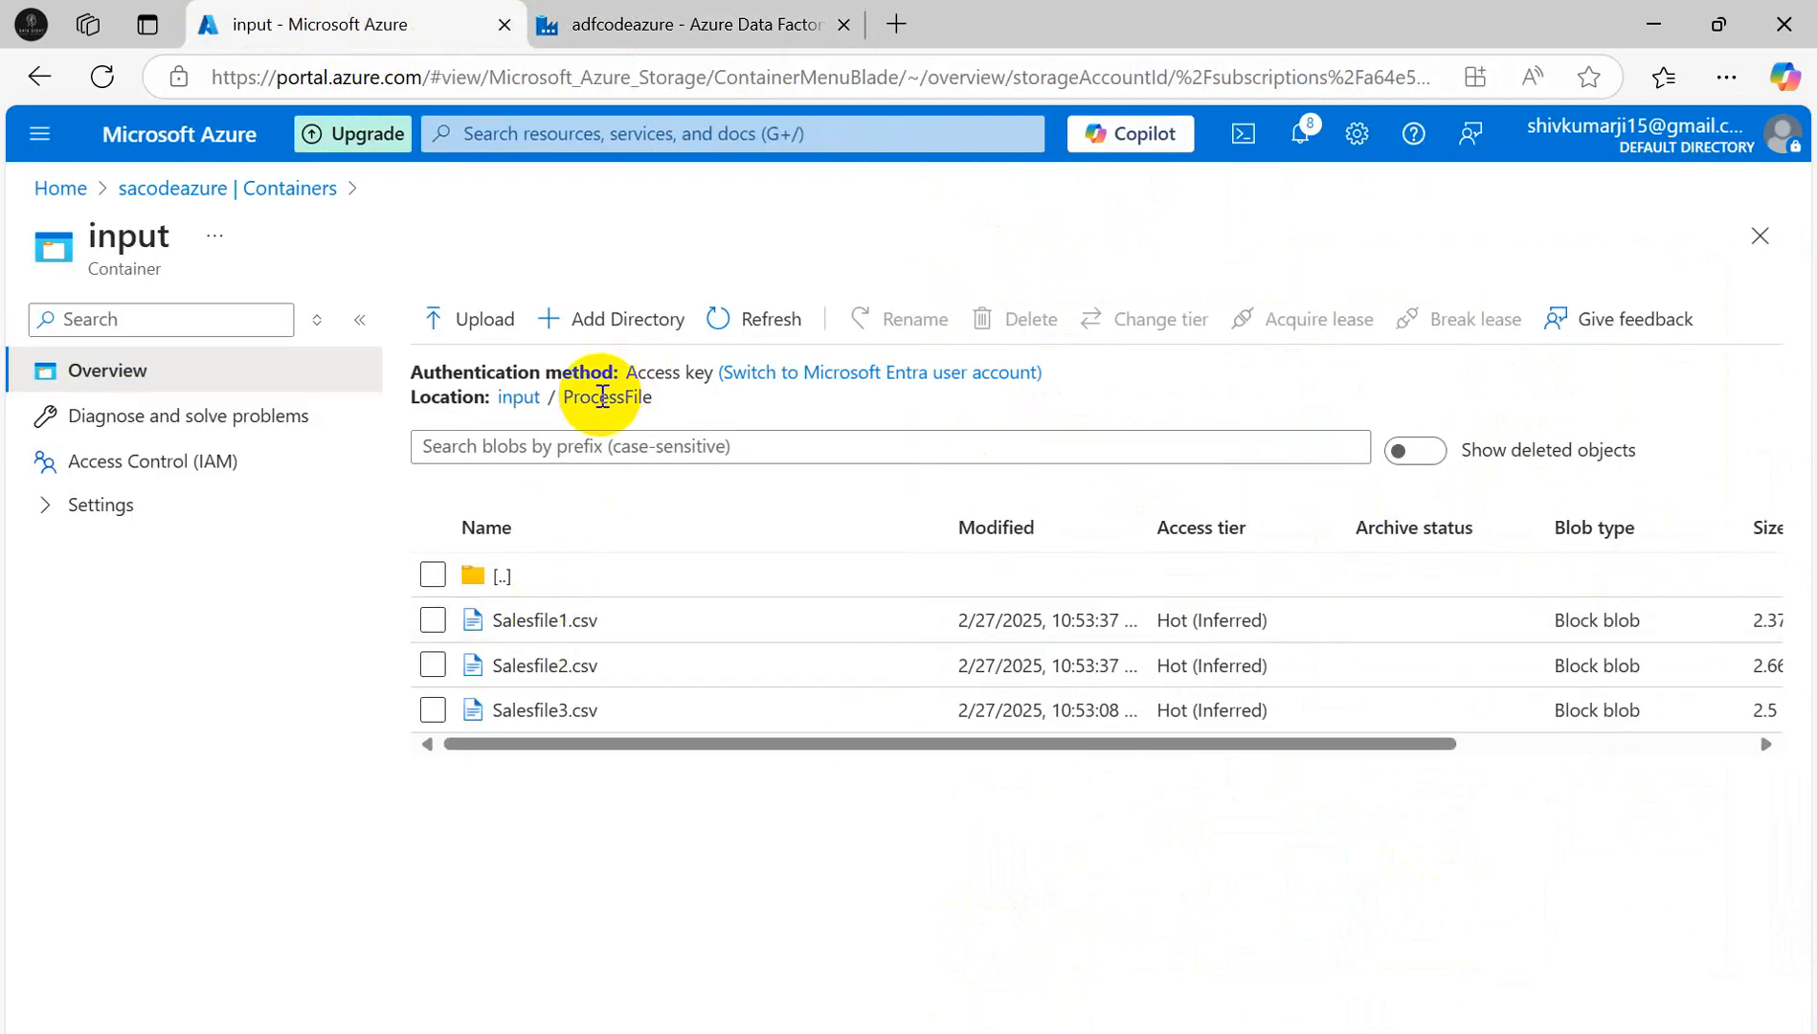
{"action": "left_click", "coordinate": [722, 28]}
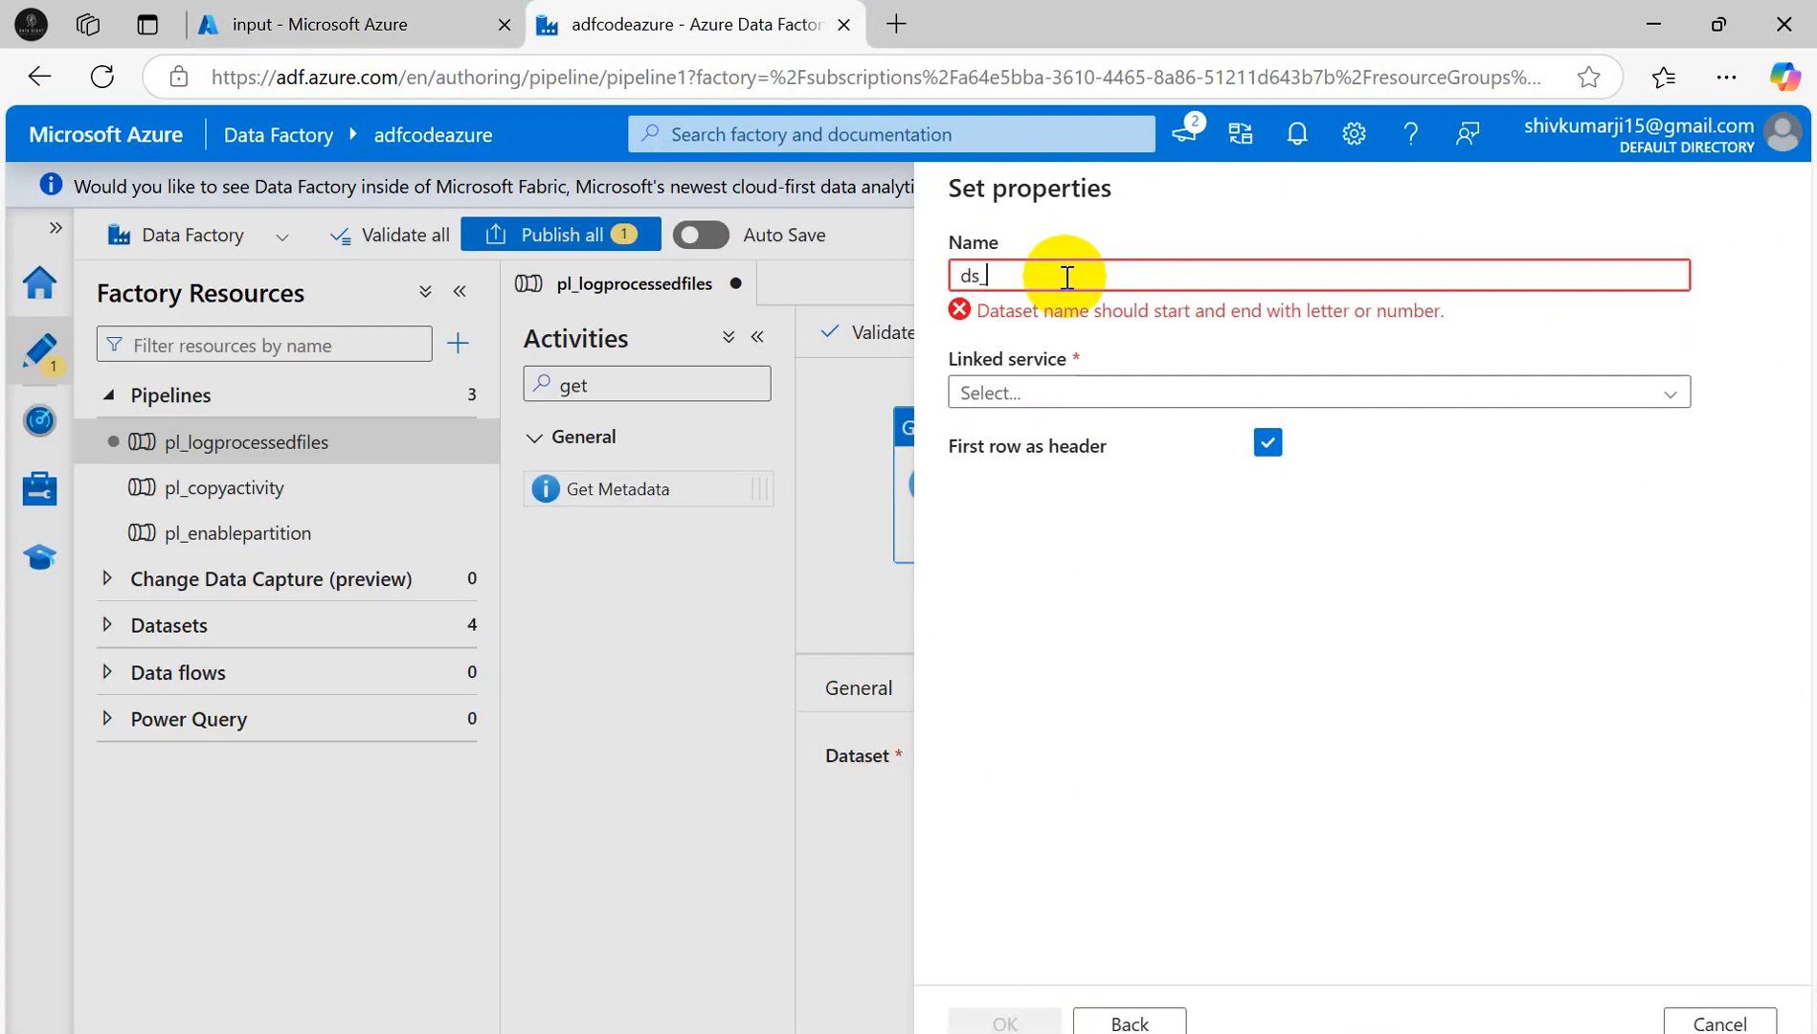
{"action": "type", "text": "pr"}
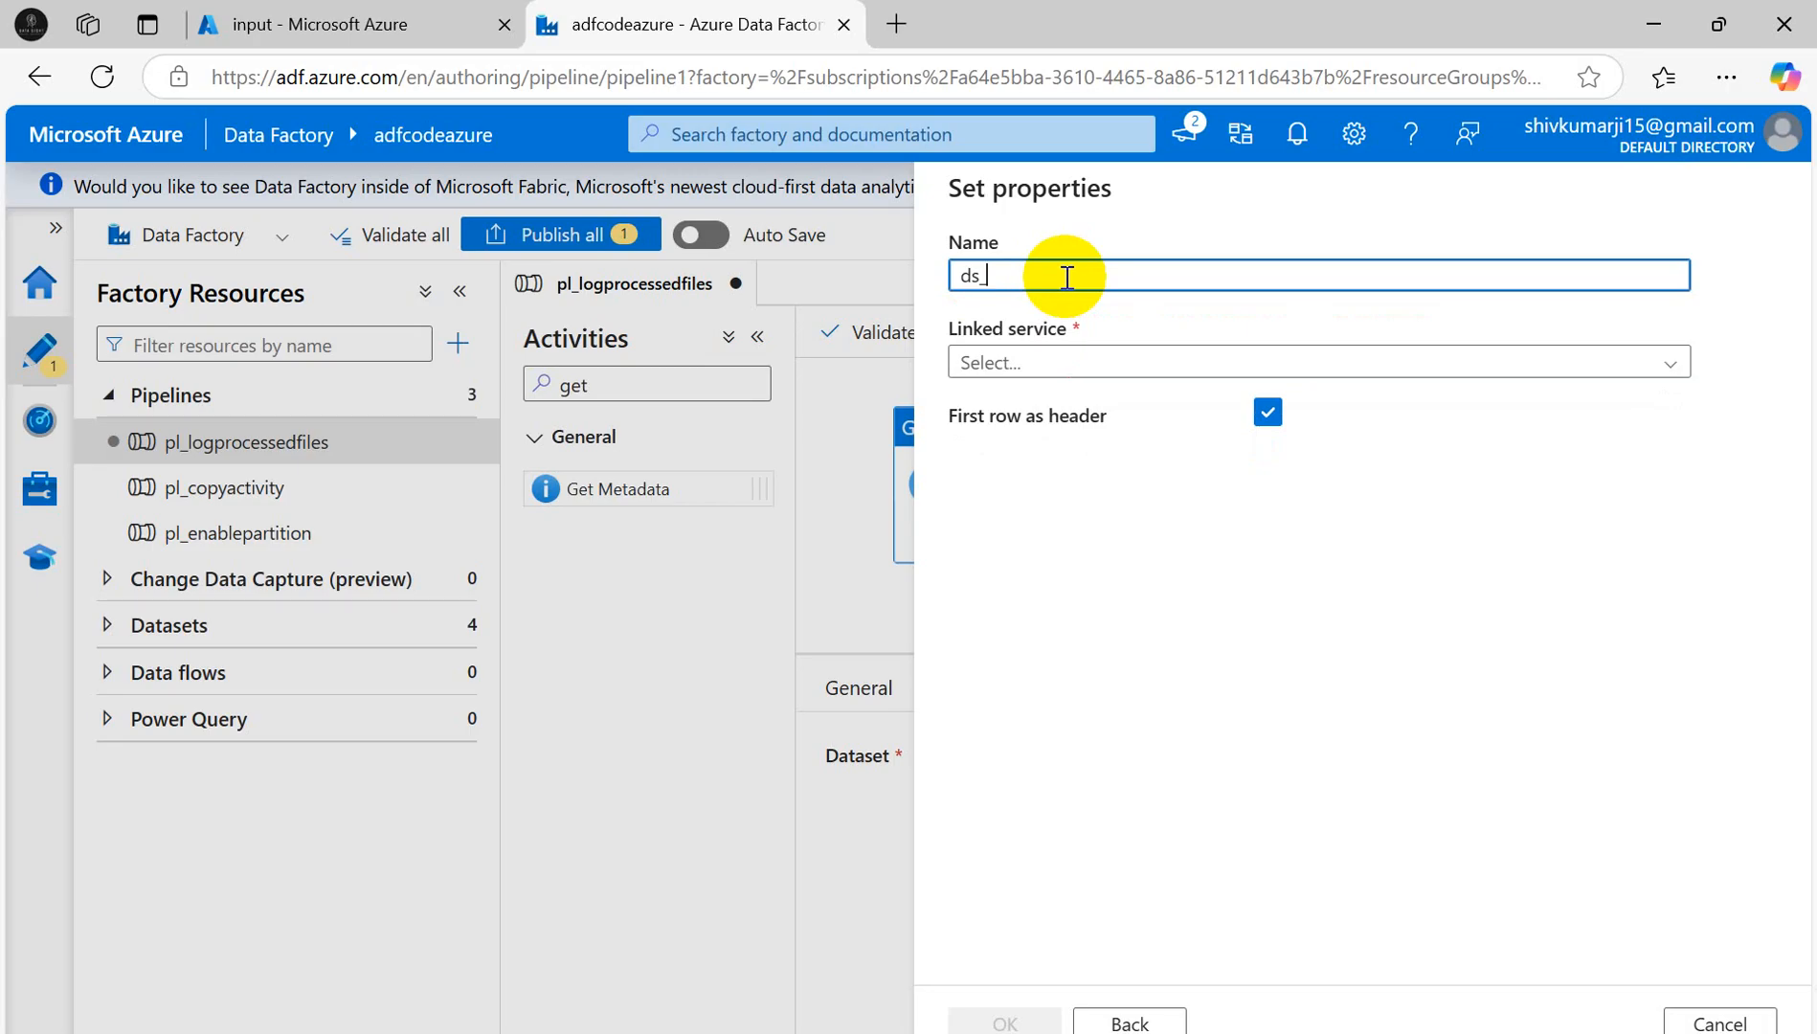
{"action": "type", "text": "input"}
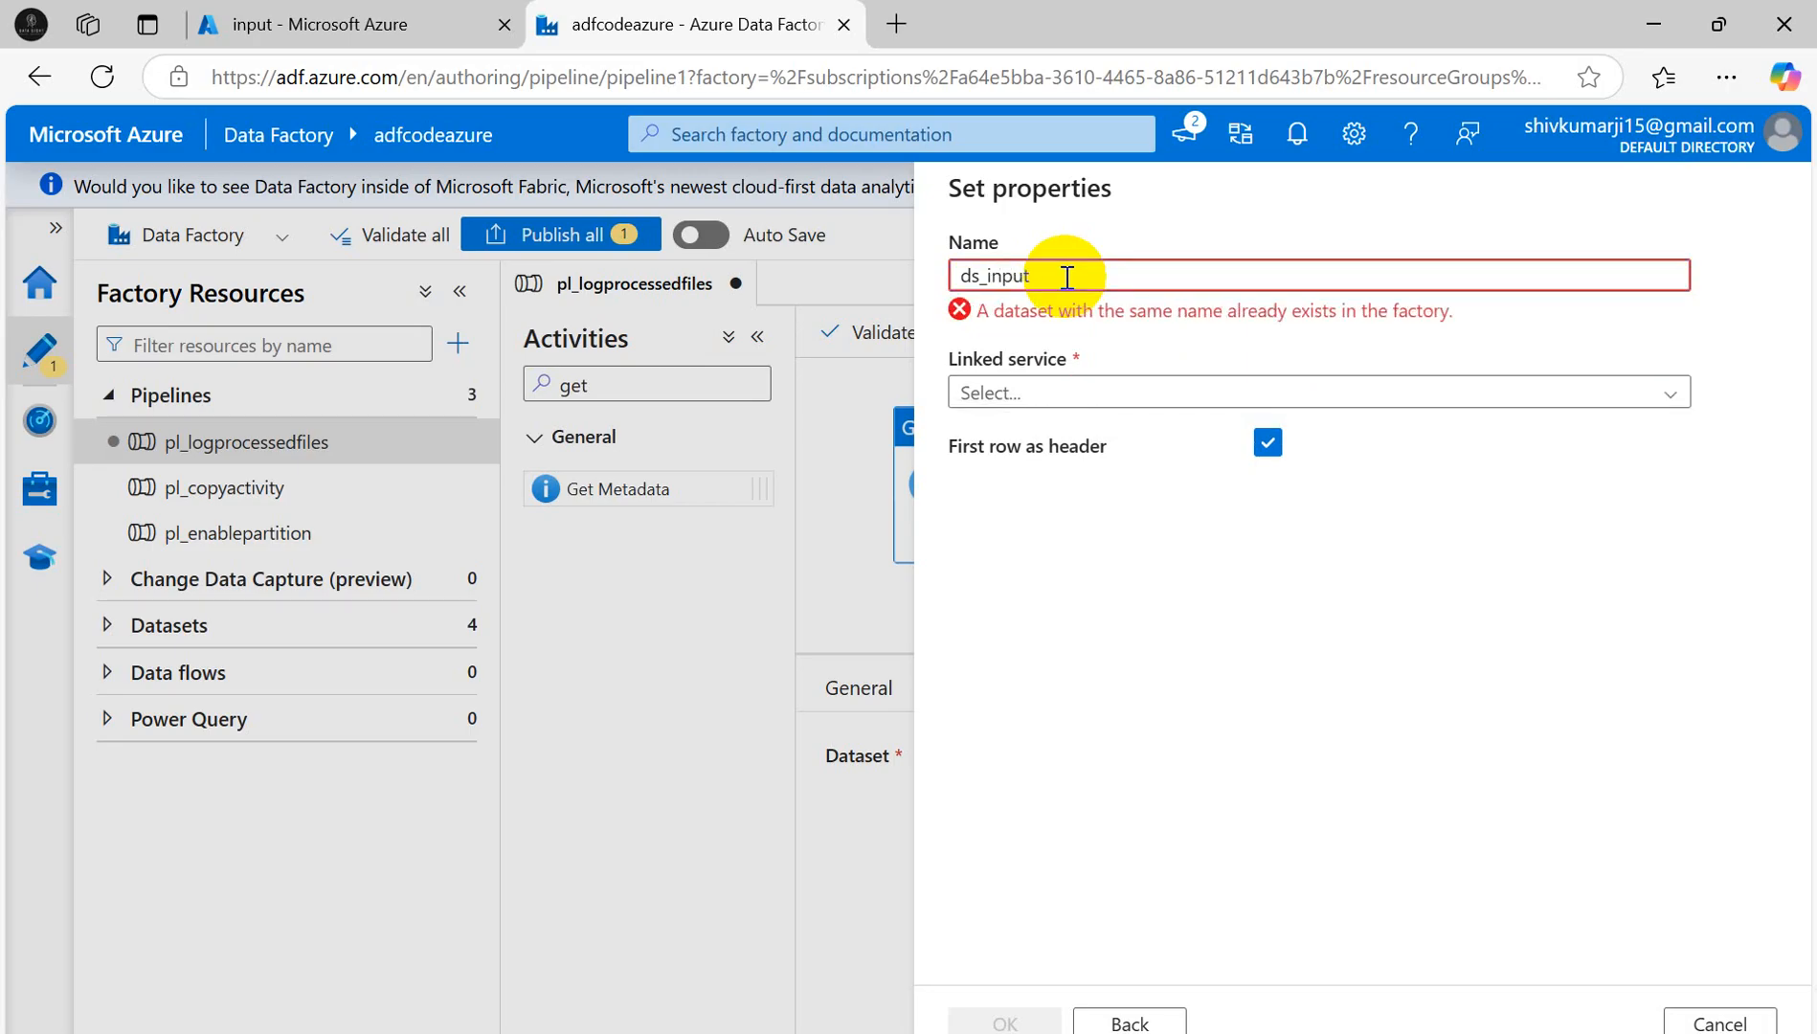
{"action": "type", "text": "processfile"}
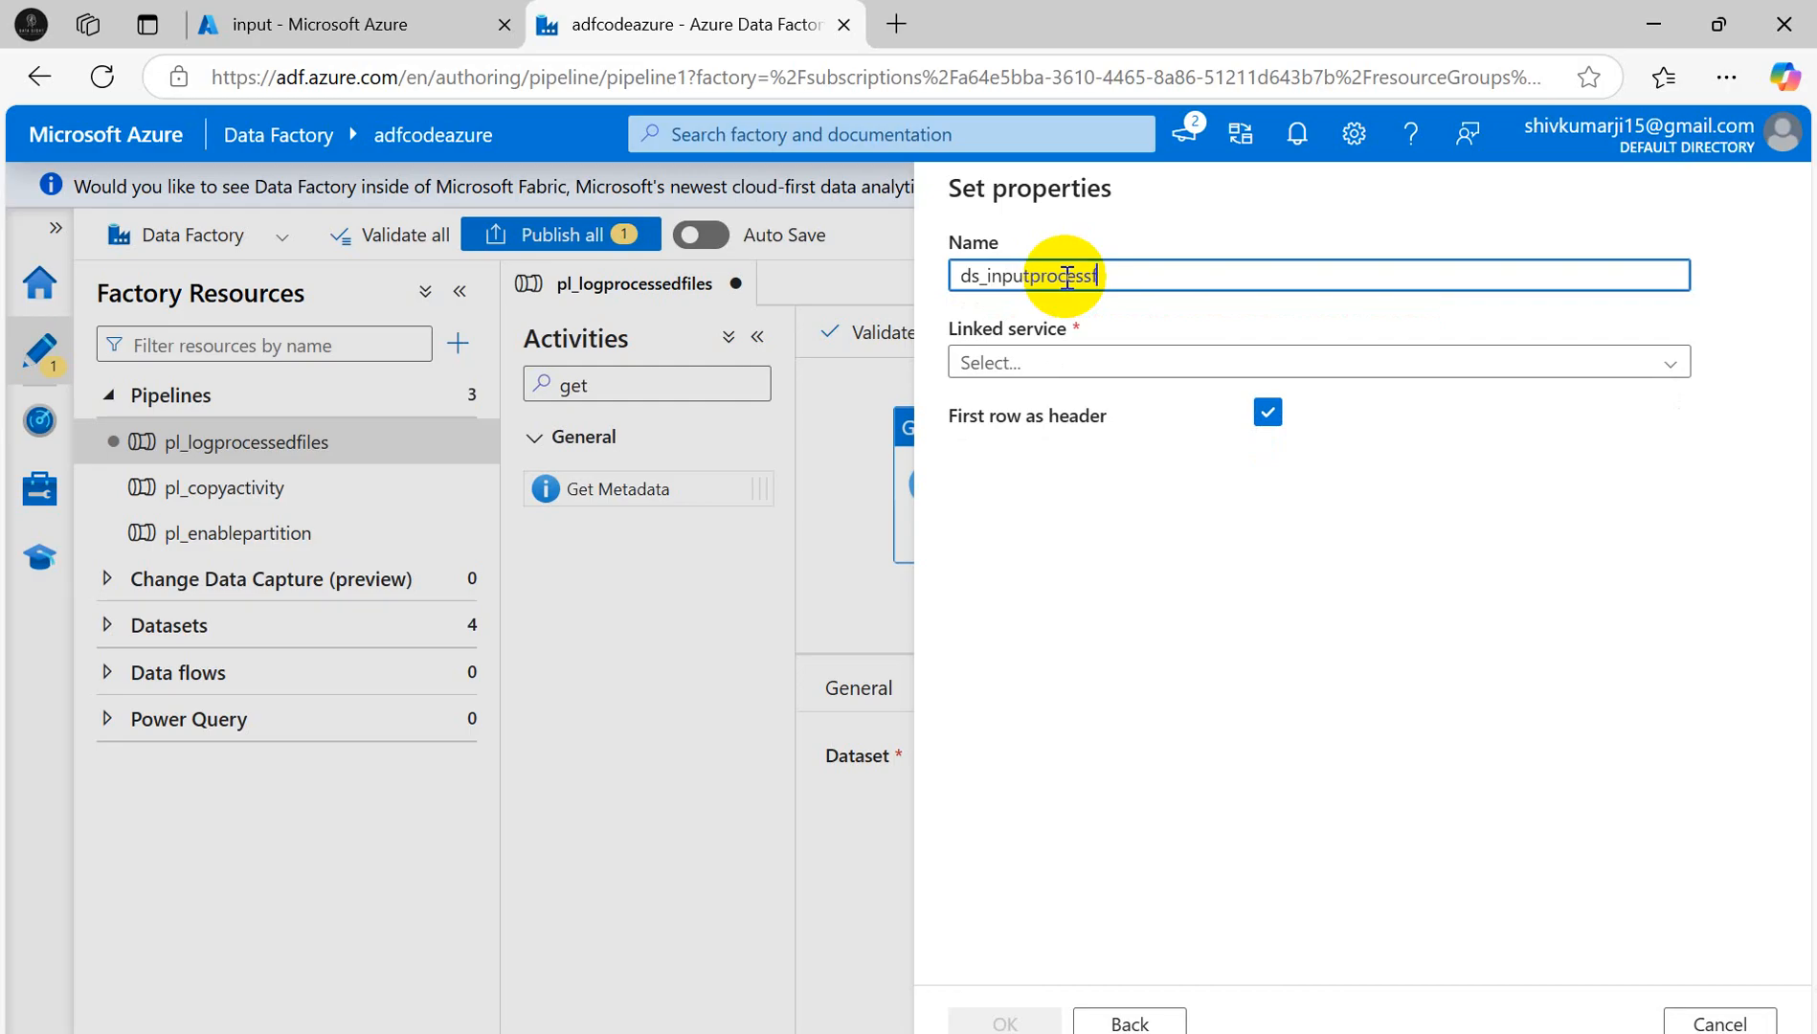
- Select ls_adlsgen2 as the dataset's linked service
{"action": "left_click", "coordinate": [1069, 364]}
{"action": "left_click", "coordinate": [987, 495]}
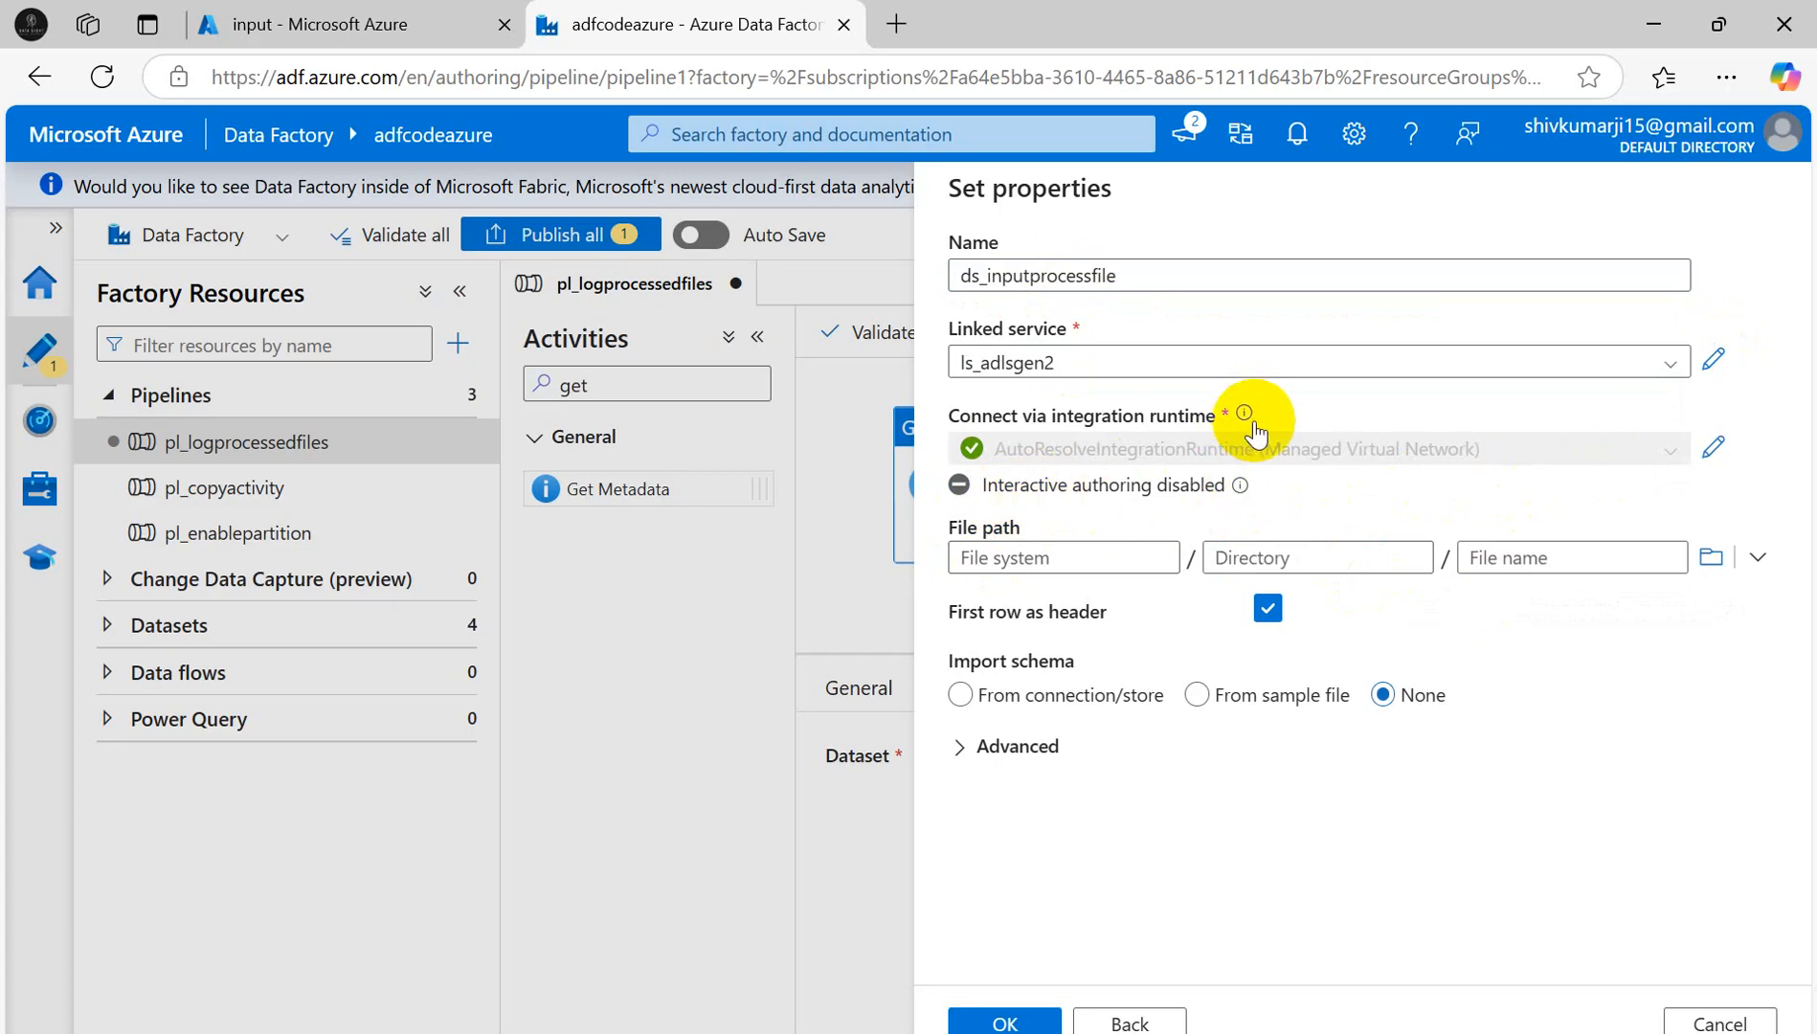
{"action": "mouse_move", "coordinate": [1241, 419]}
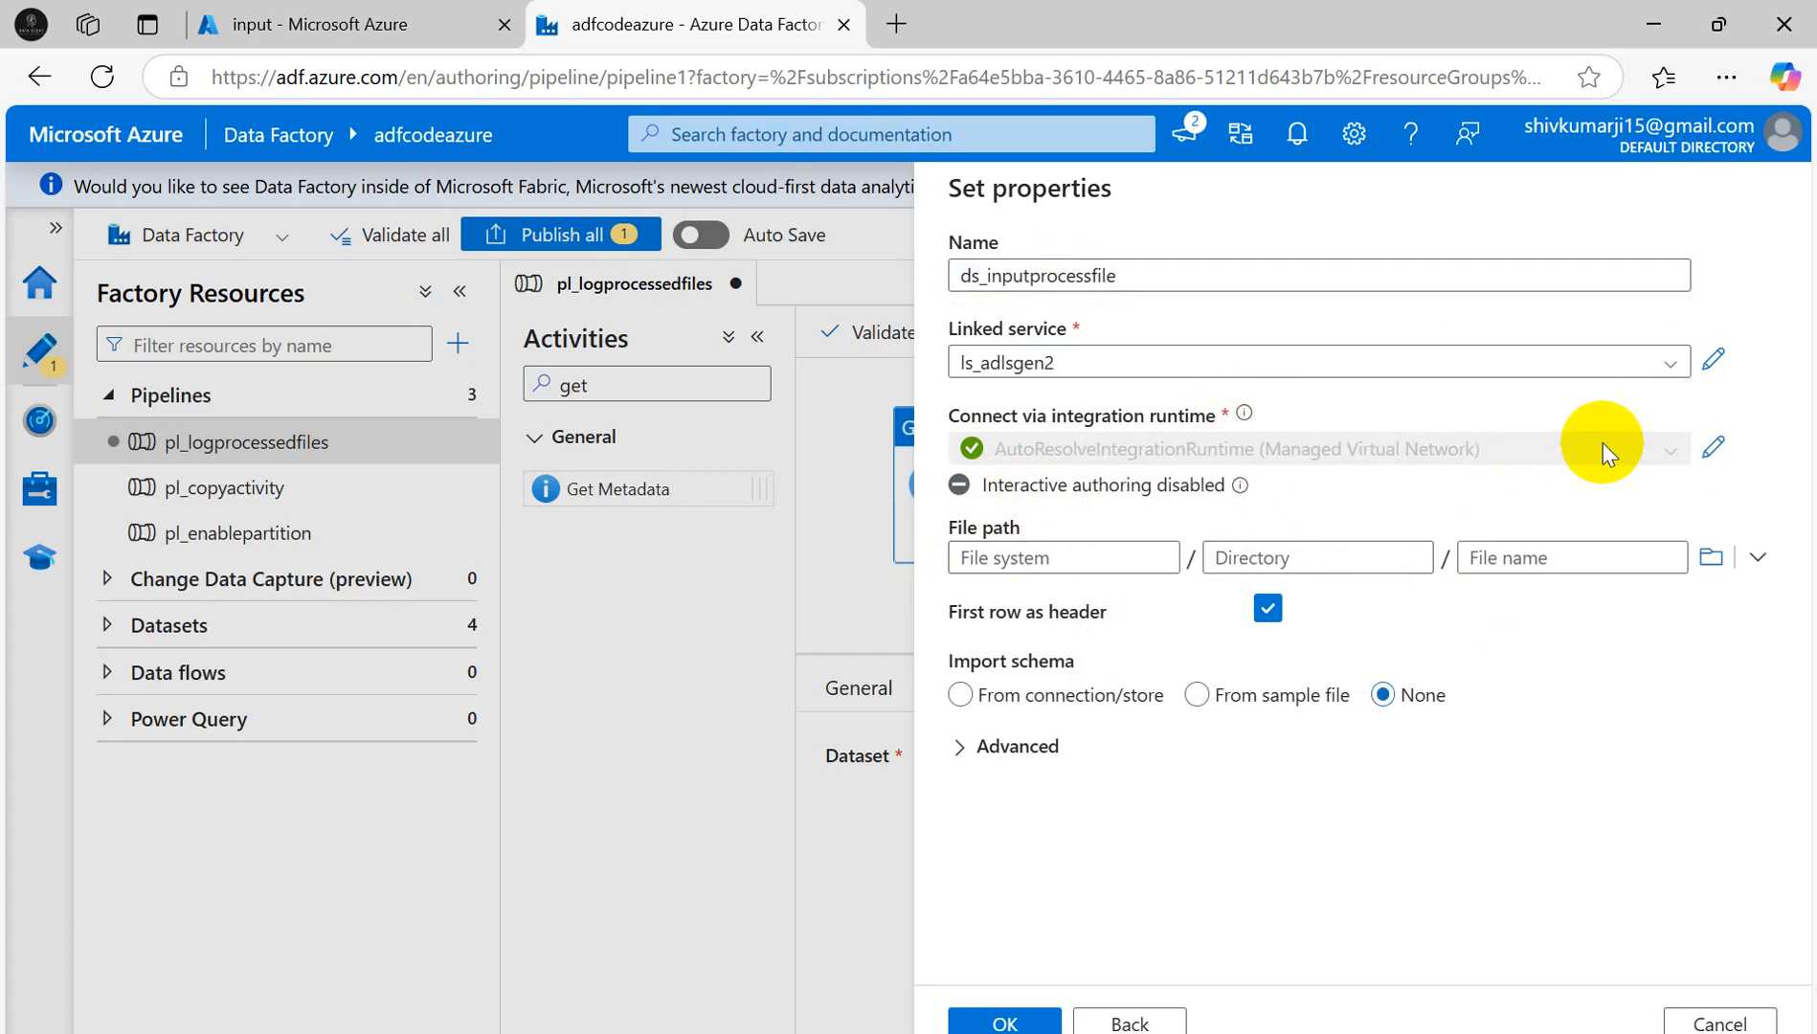
- Enable interactive authoring on AutoResolveIntegrationRuntime and apply the change
{"action": "left_click", "coordinate": [1711, 450]}
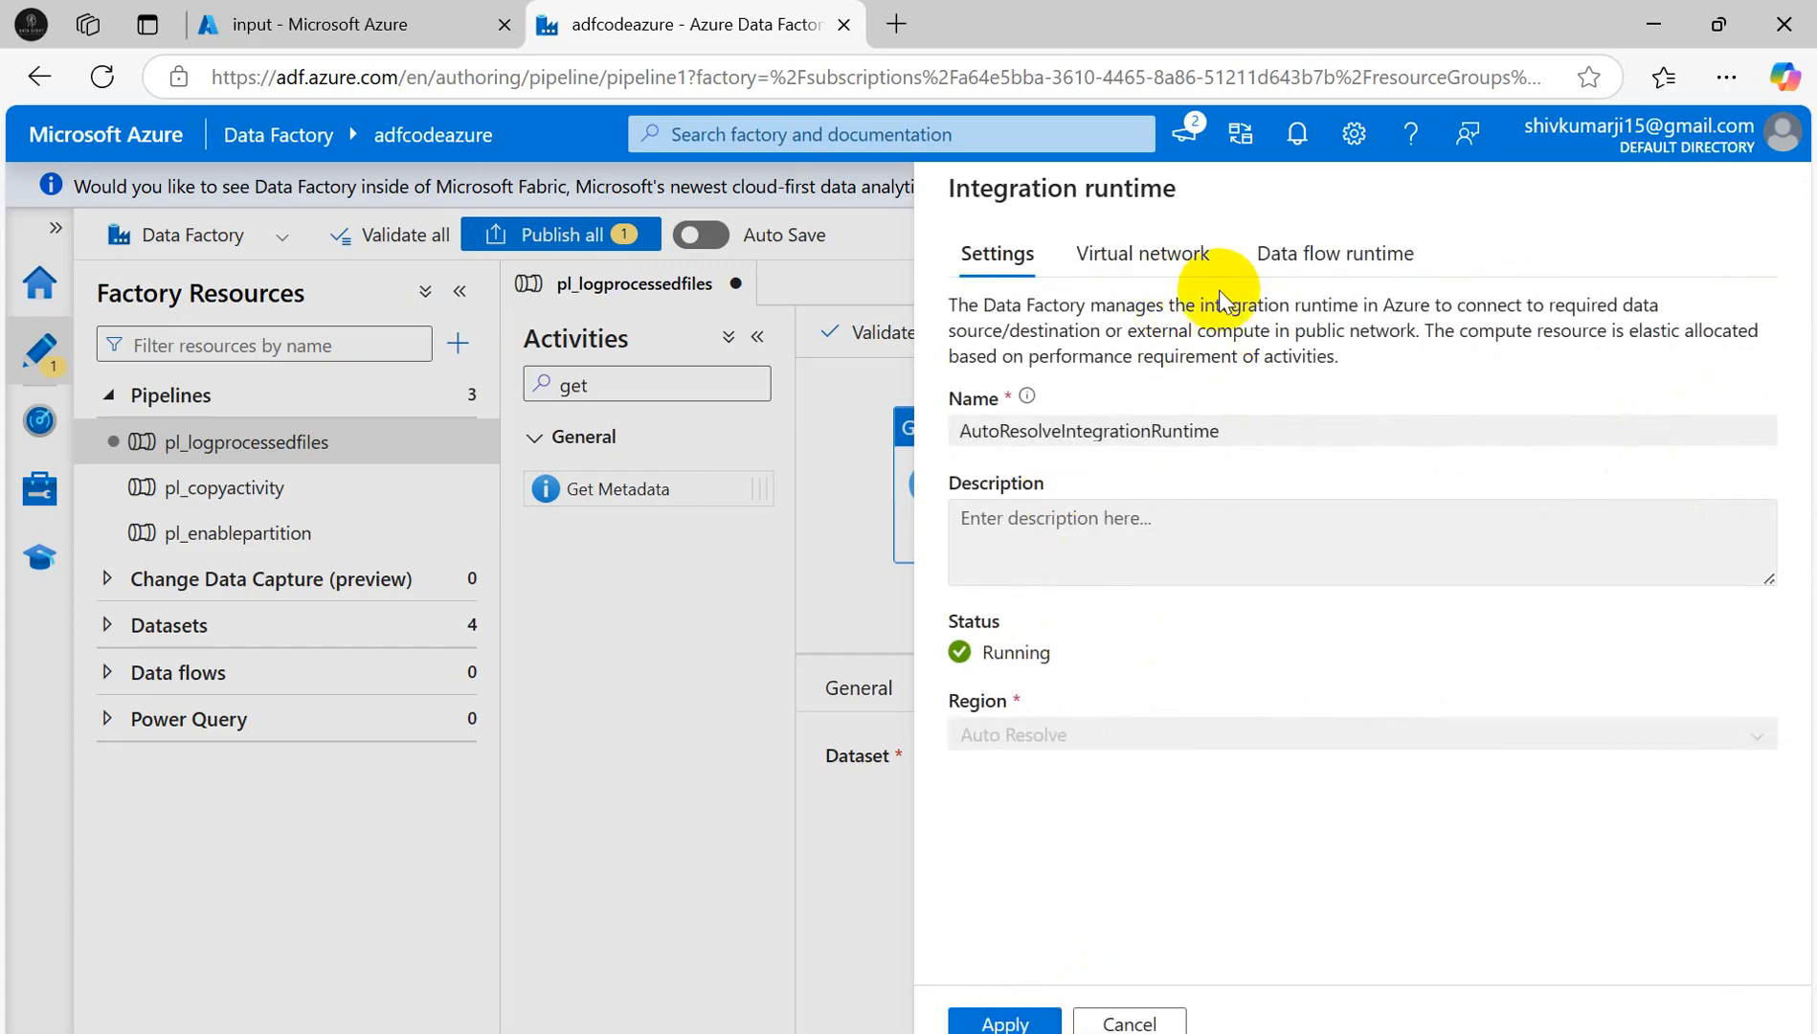
{"action": "left_click", "coordinate": [1188, 251]}
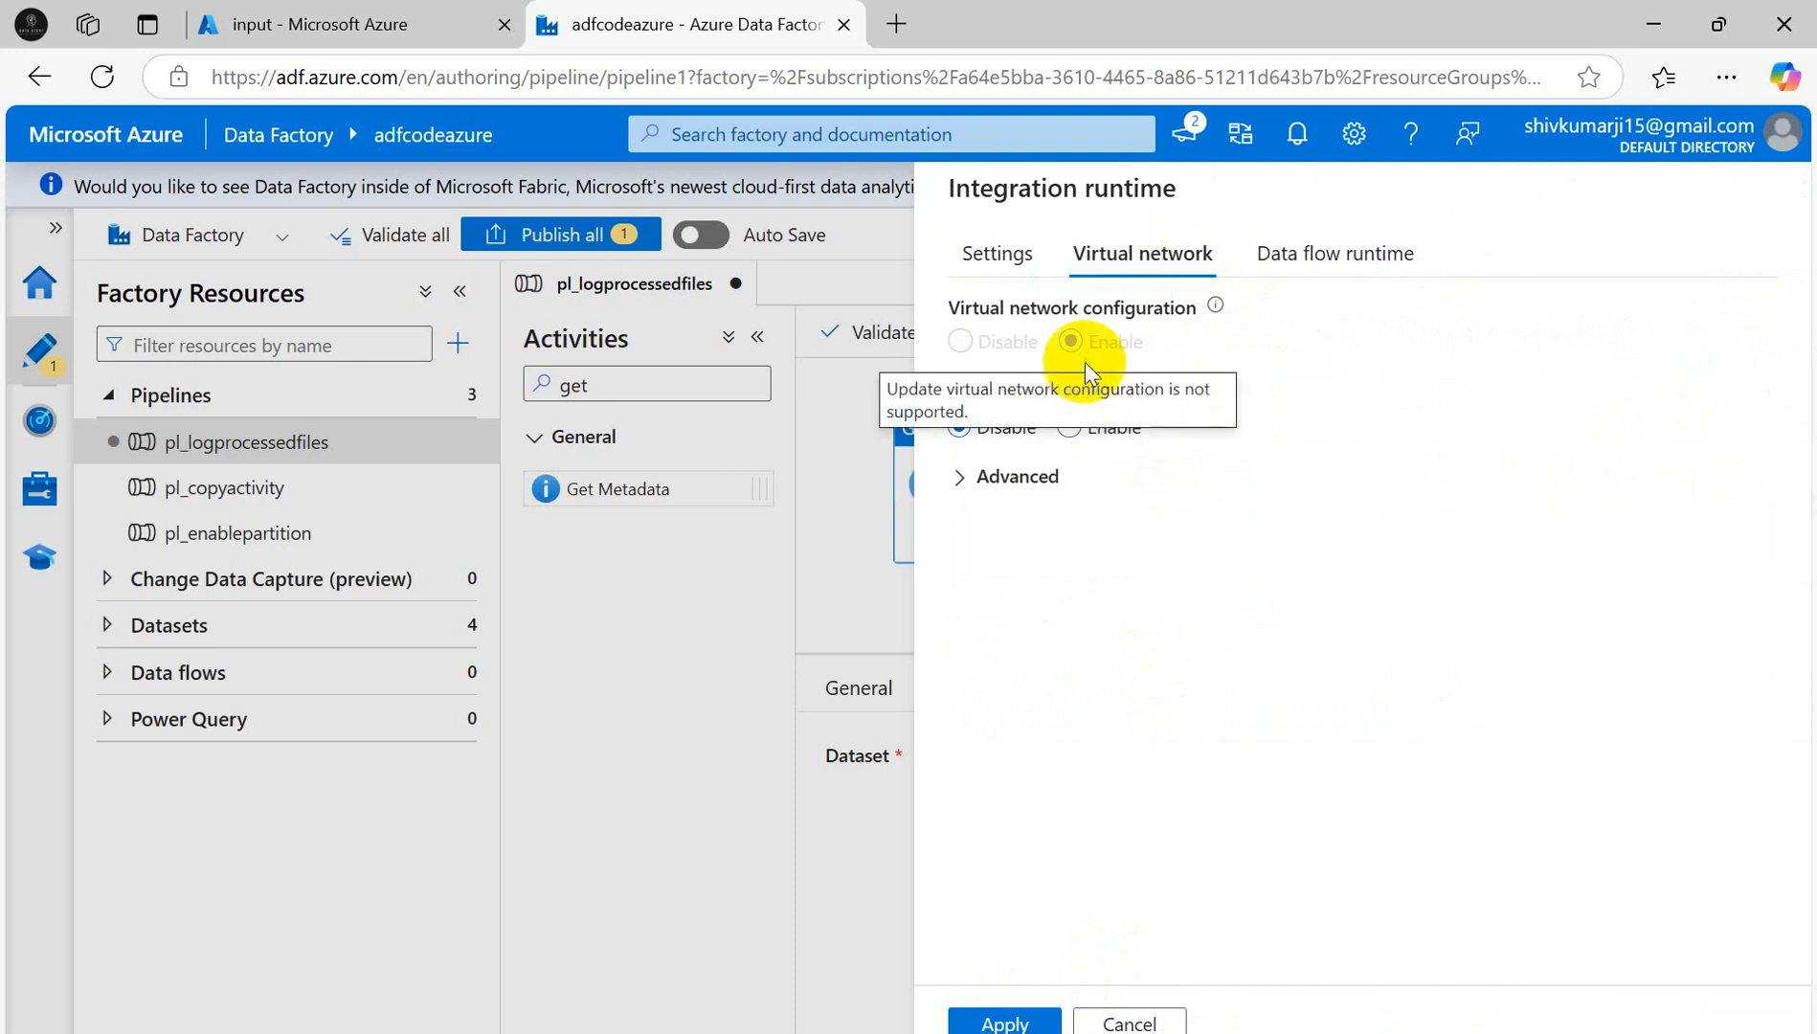
{"action": "left_click", "coordinate": [1068, 428]}
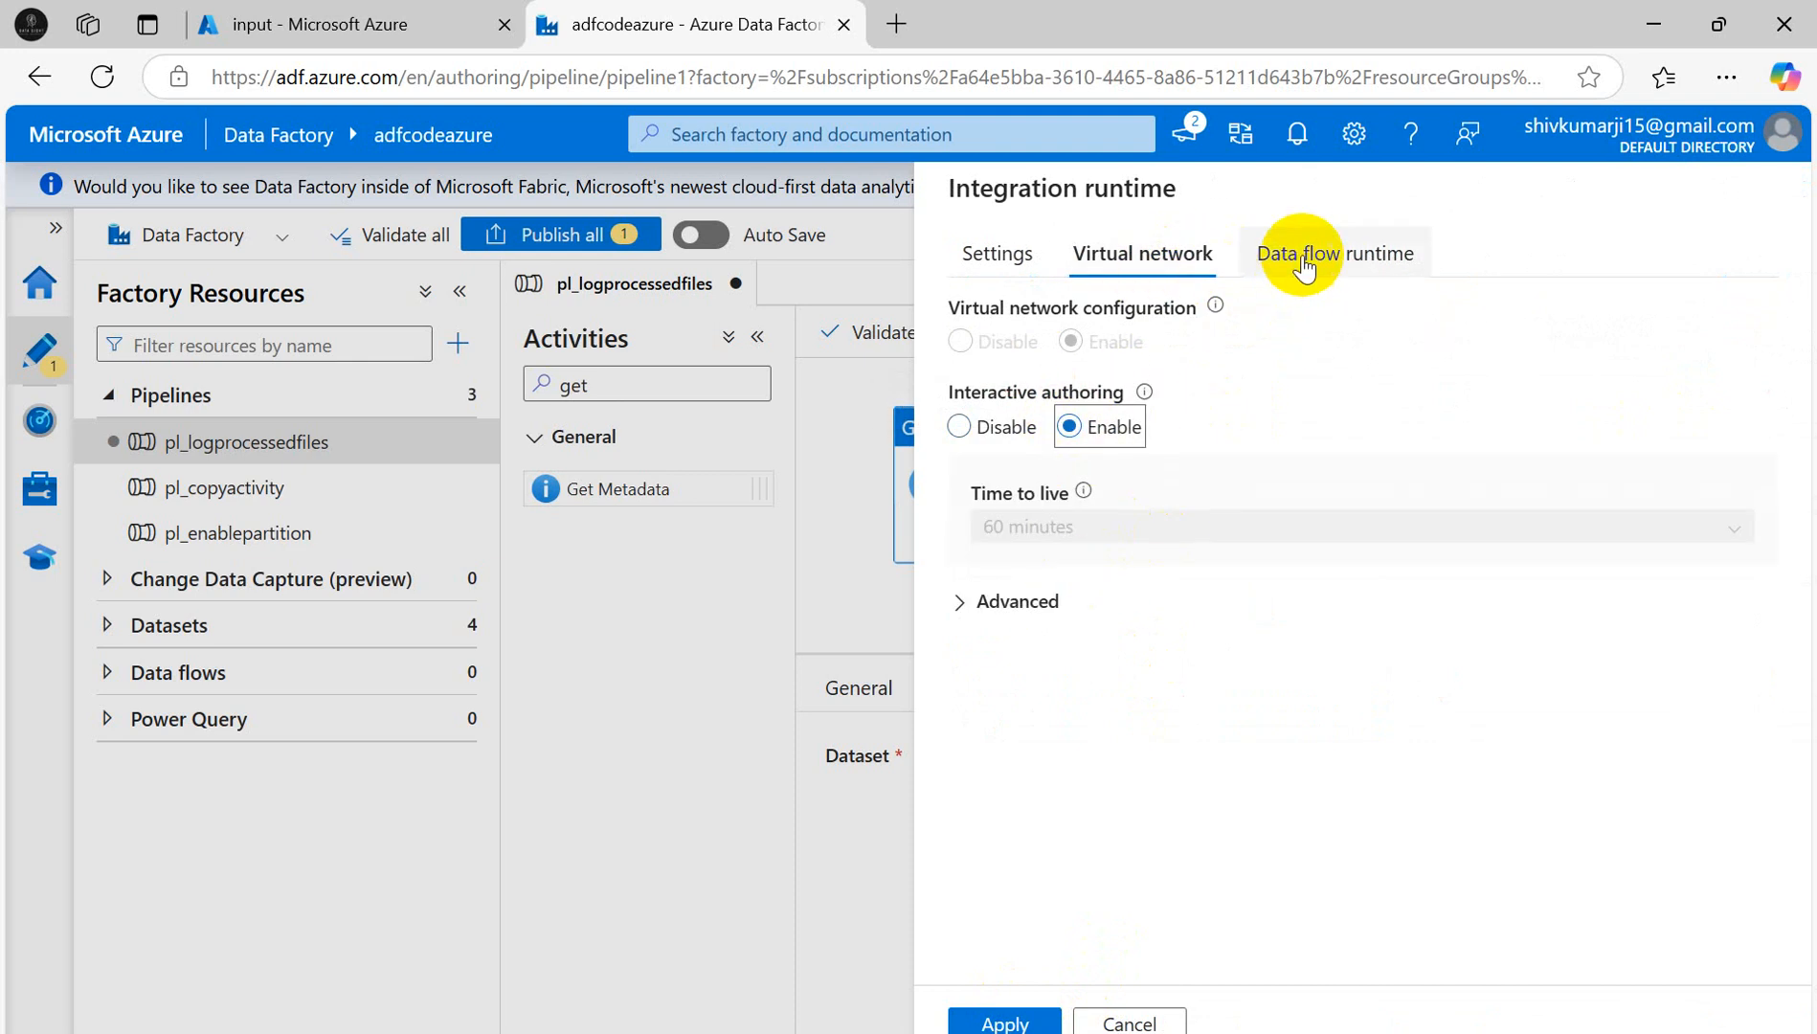
{"action": "left_click", "coordinate": [1304, 266]}
{"action": "left_click", "coordinate": [1145, 253]}
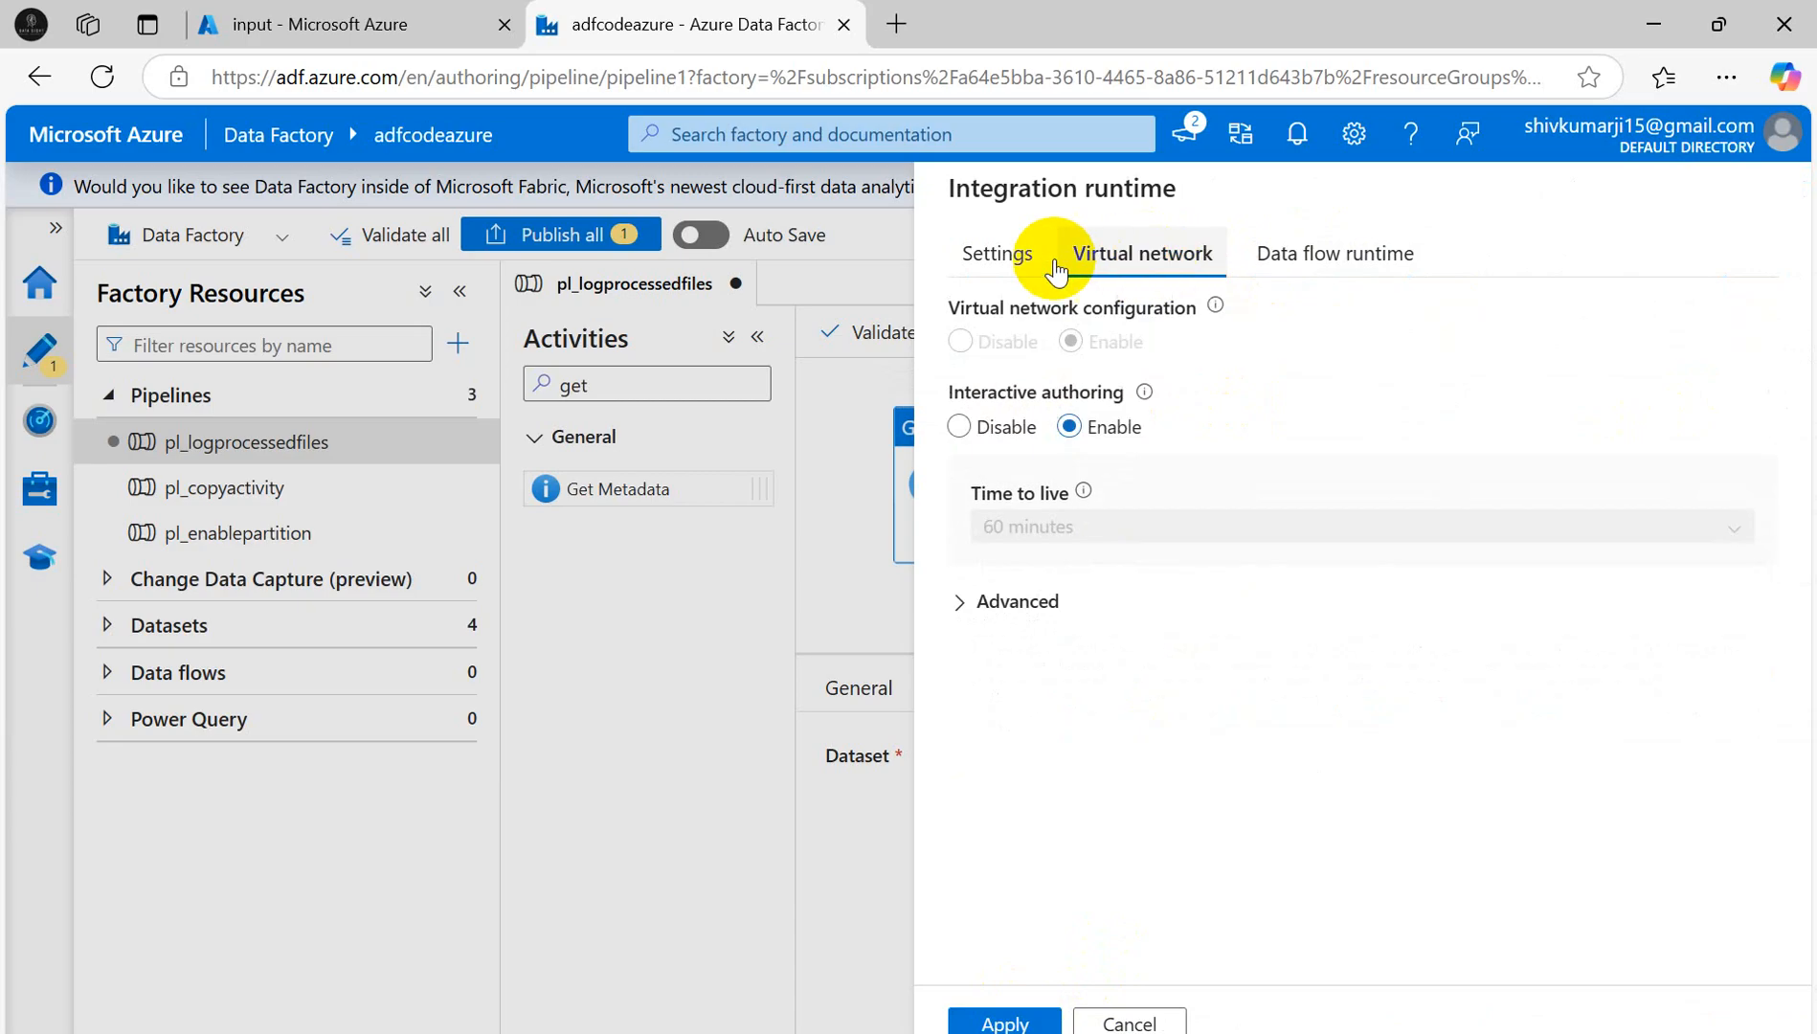
{"action": "left_click", "coordinate": [997, 254]}
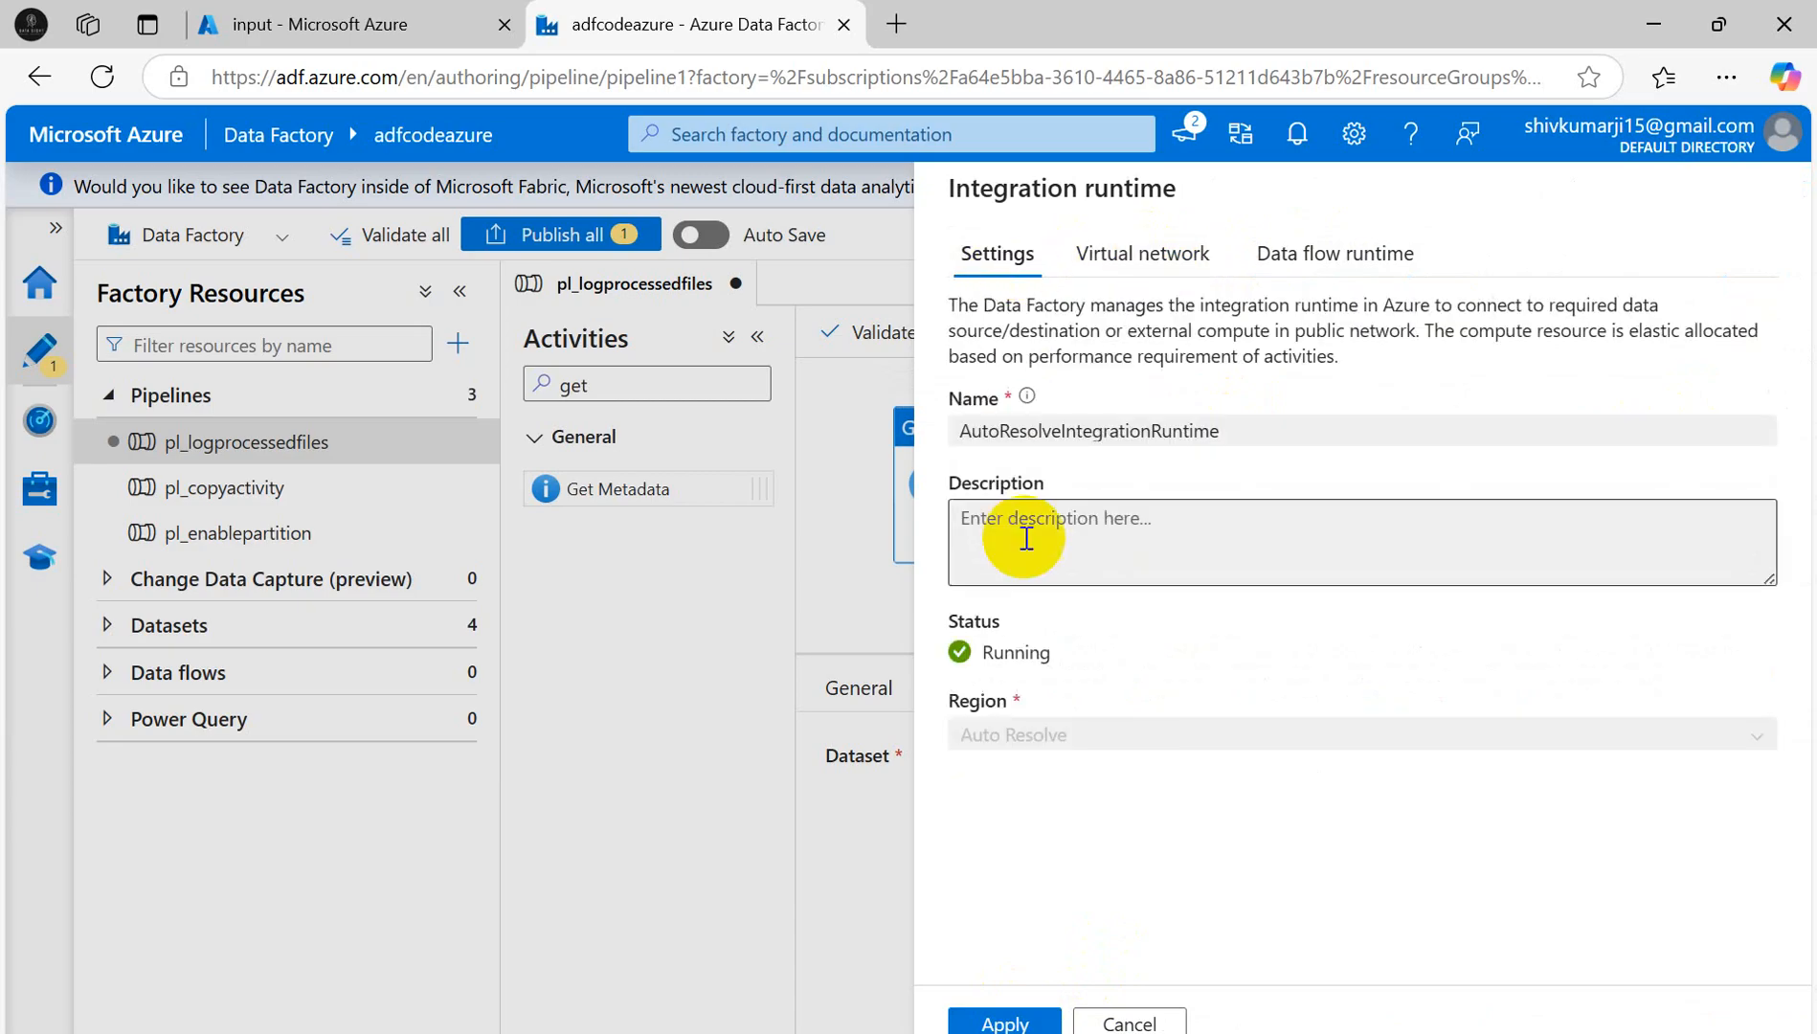
{"action": "left_click", "coordinate": [1002, 1013]}
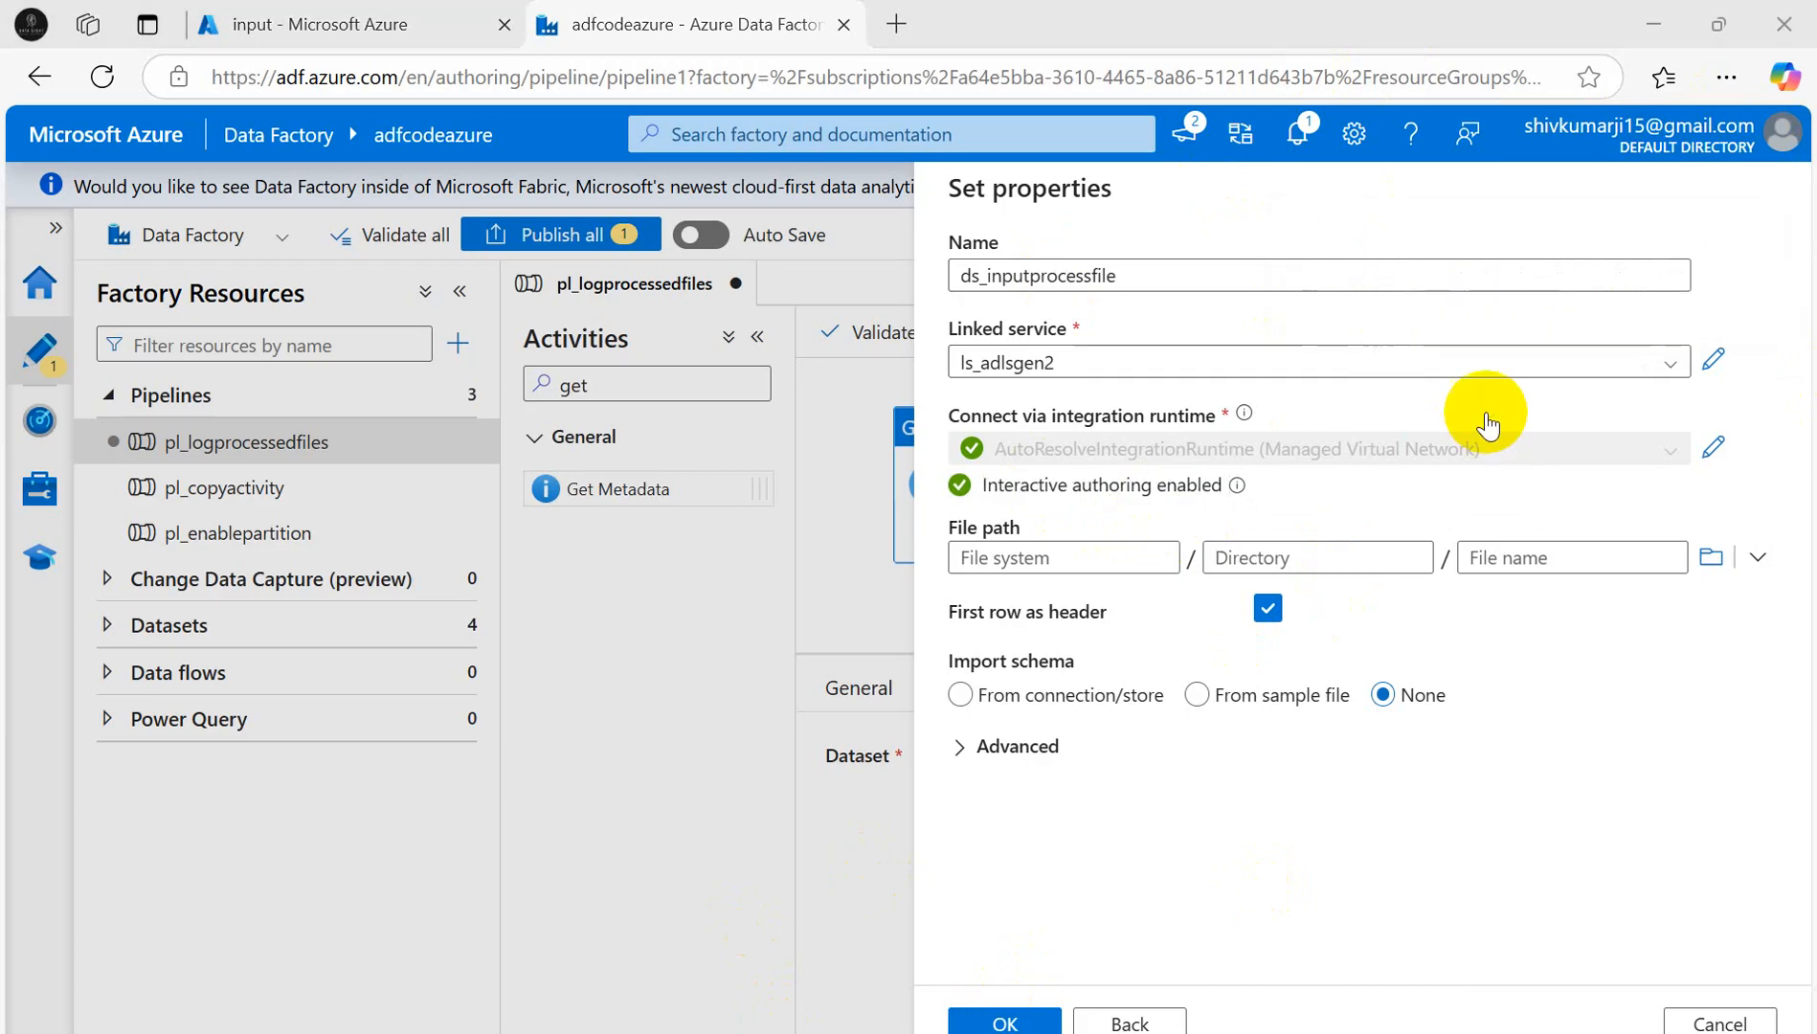
- Set the dataset's file path to input/ProcessFile and create ds_inputprocessfile
{"action": "left_click", "coordinate": [1716, 560]}
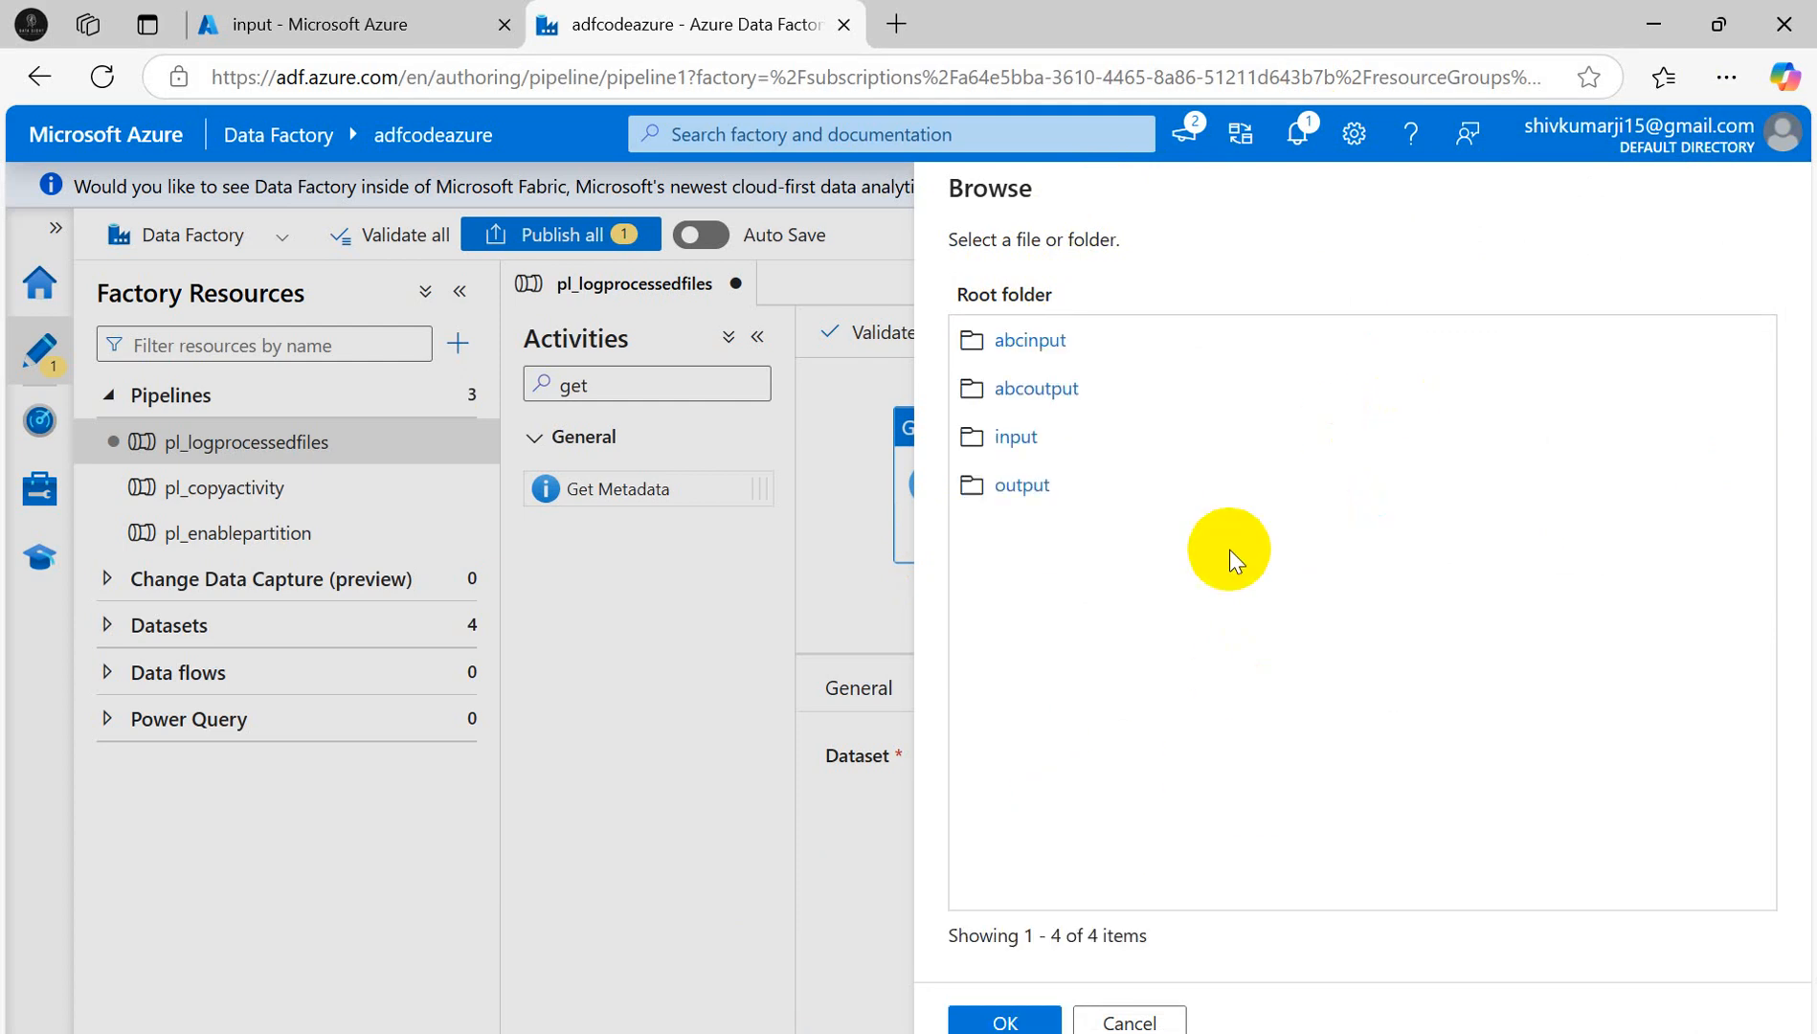
{"action": "left_click", "coordinate": [1015, 438]}
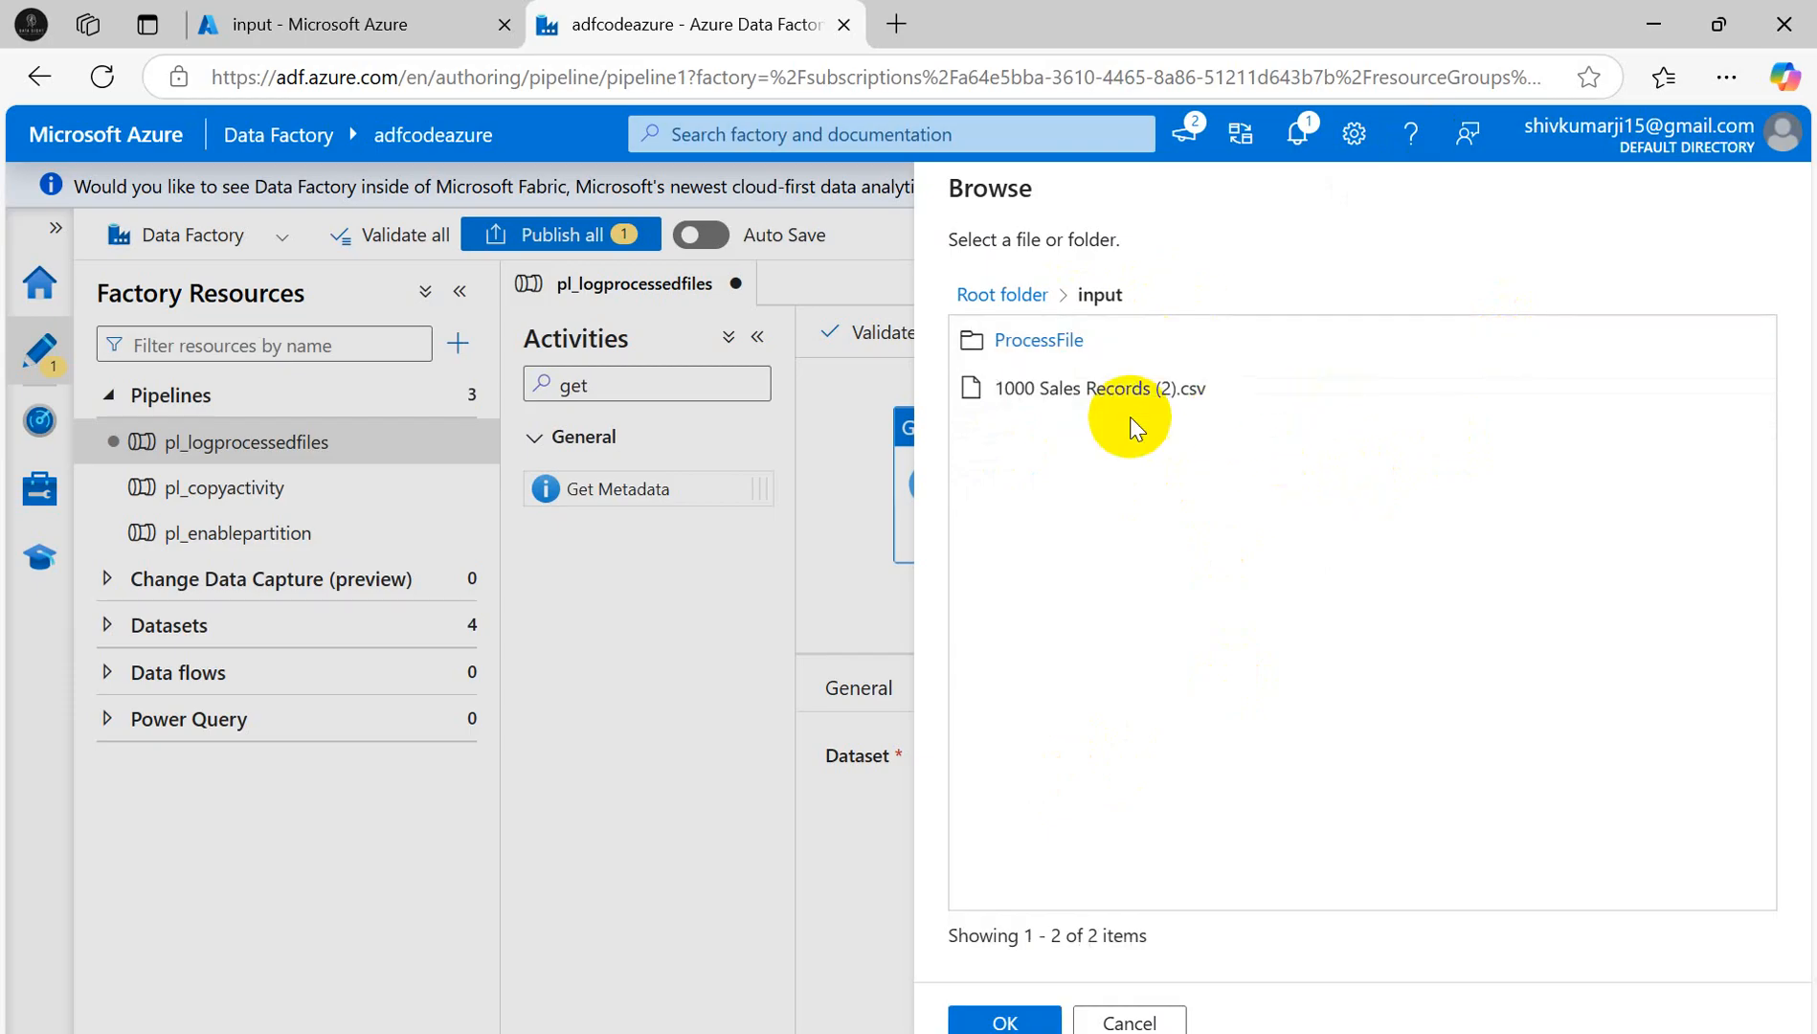
{"action": "left_click", "coordinate": [1015, 340]}
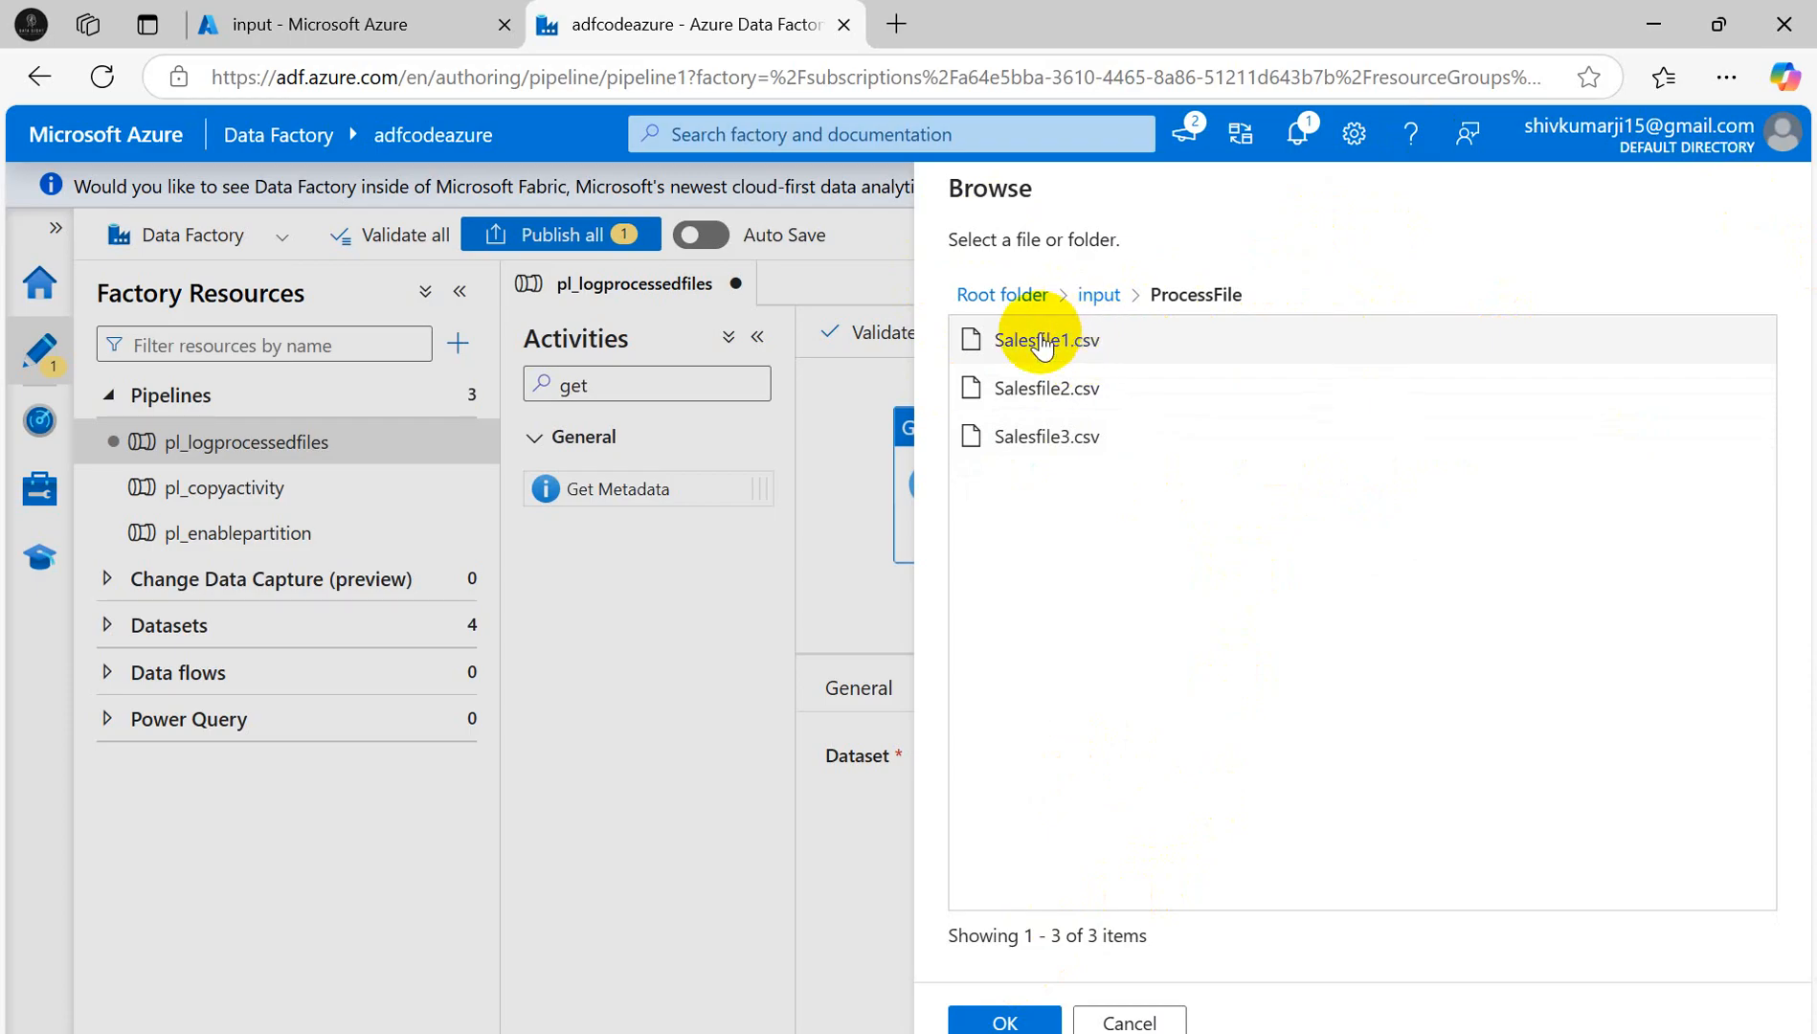
{"action": "left_click", "coordinate": [1005, 1022]}
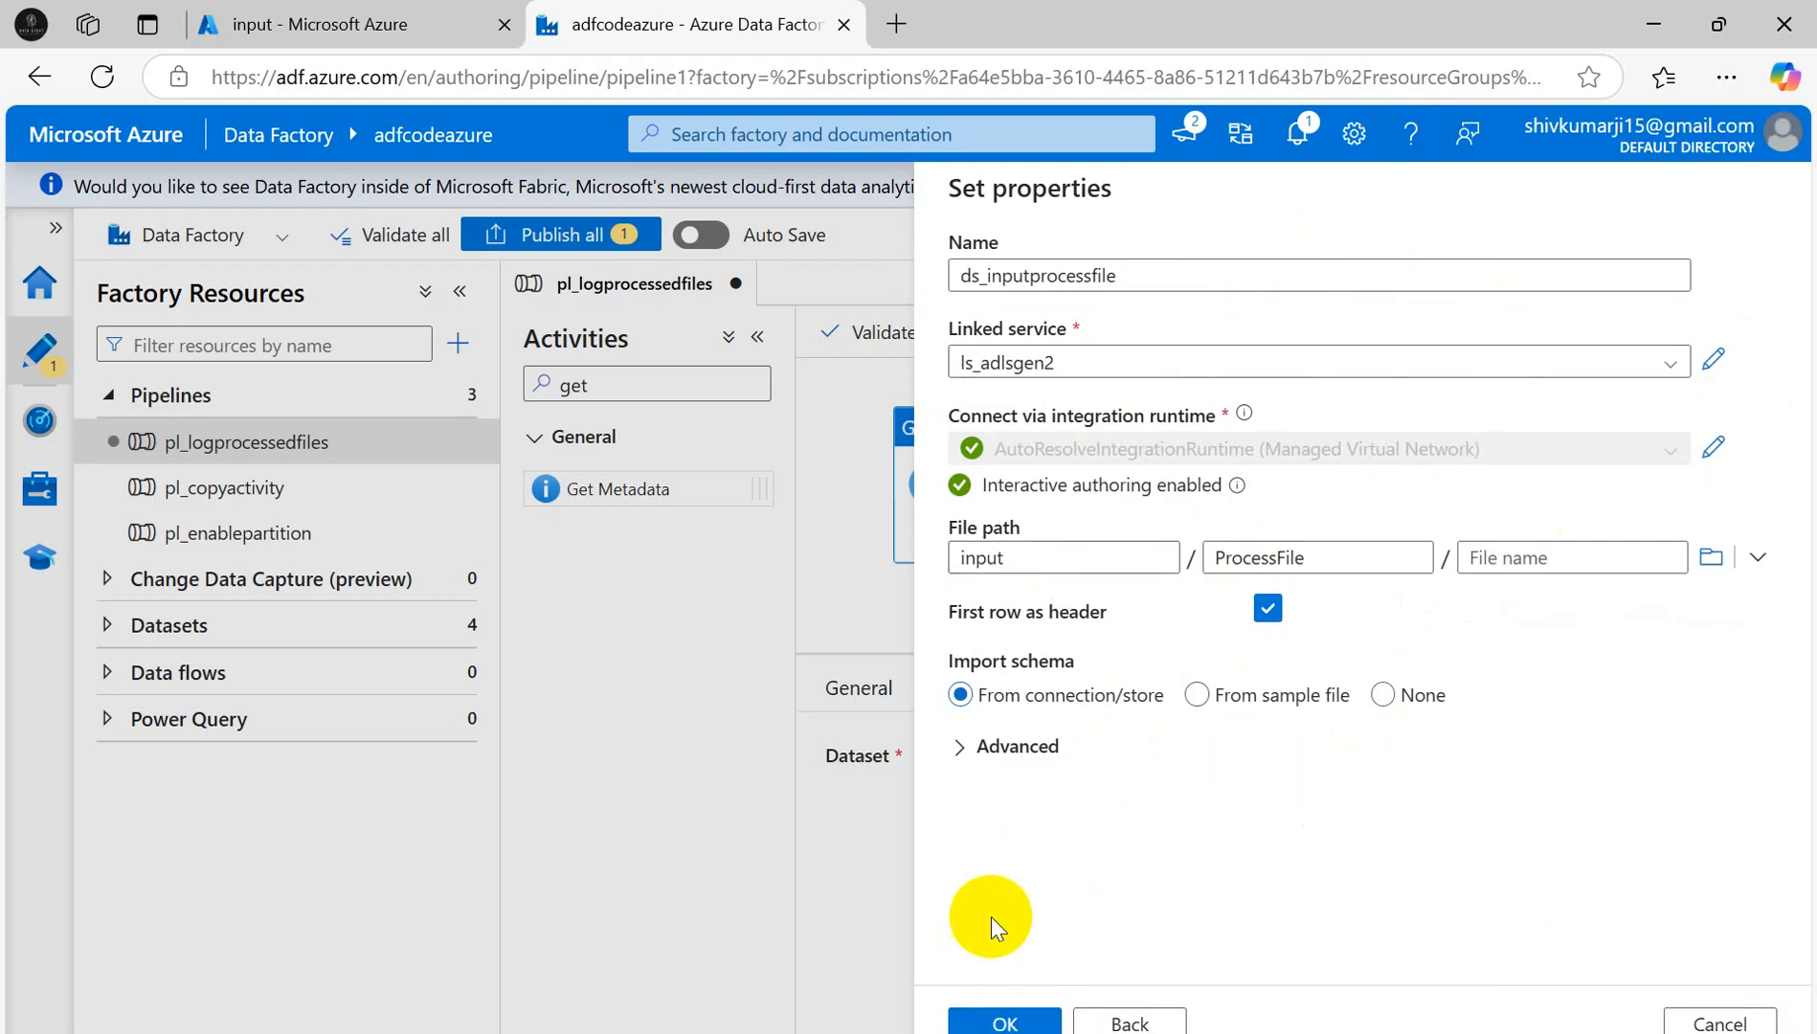
{"action": "left_click", "coordinate": [996, 1022]}
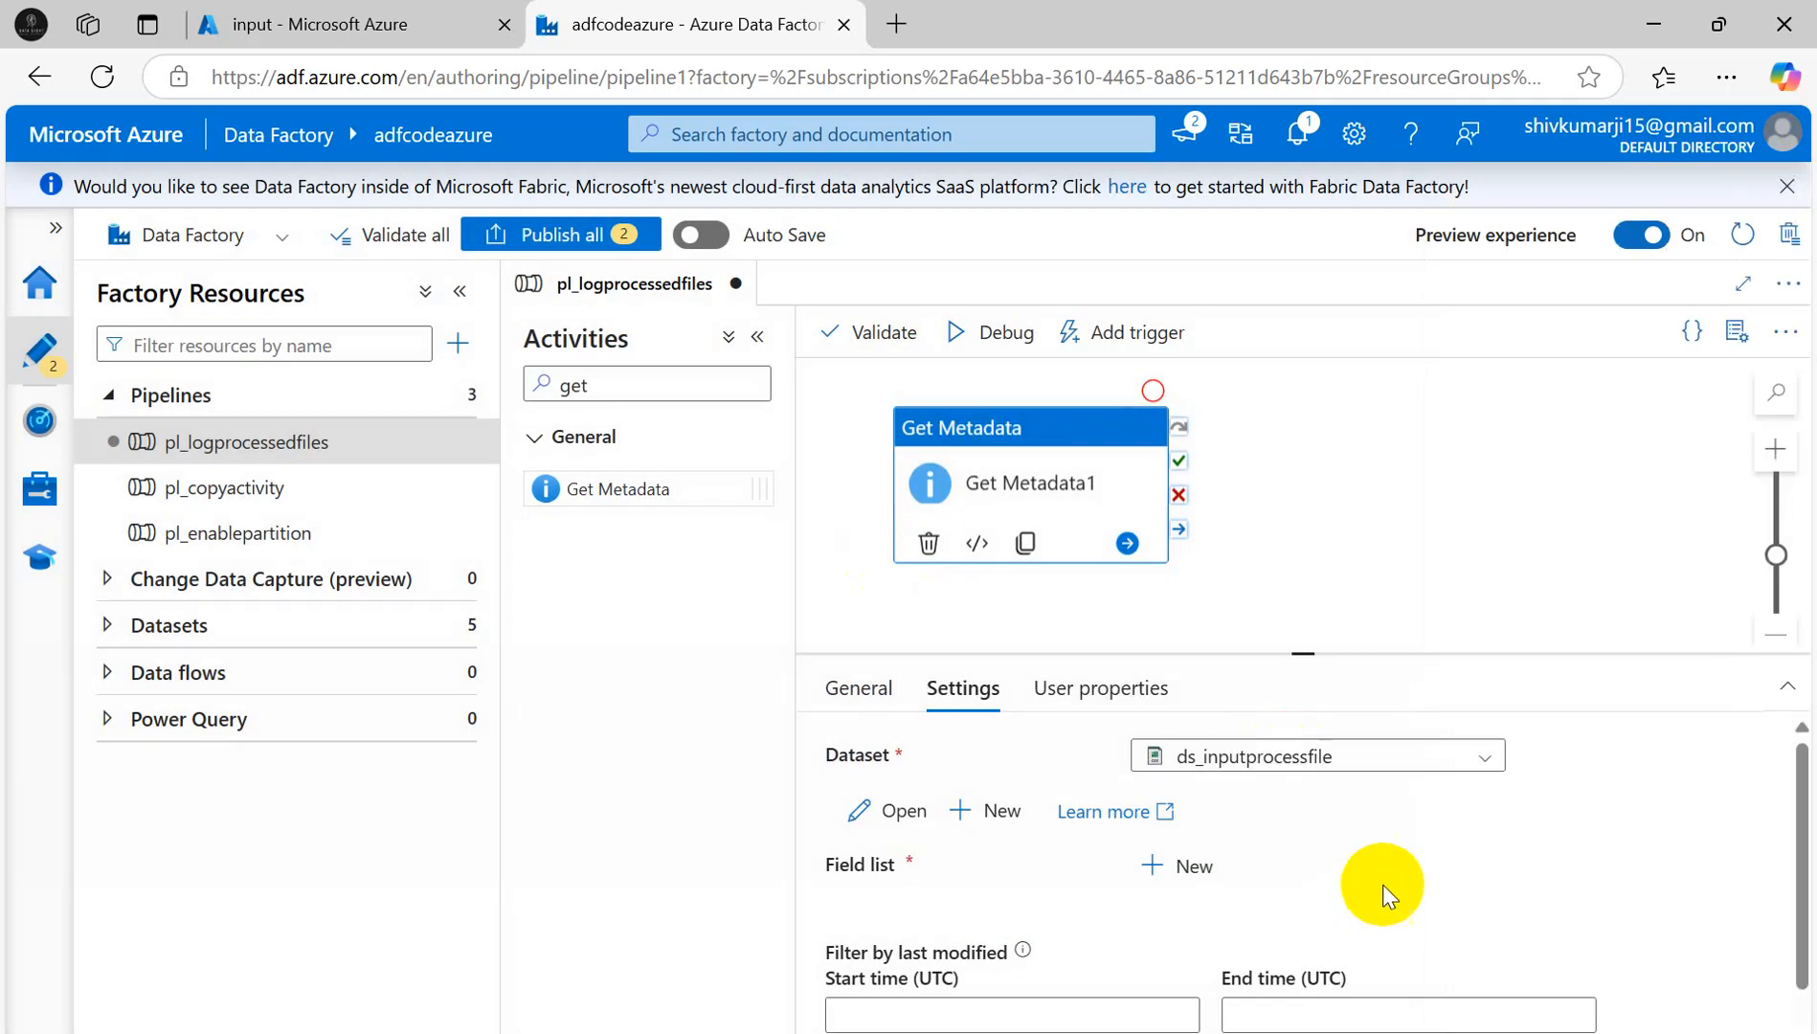
- Add Child items to Get Metadata1's field list
{"action": "left_click", "coordinate": [1131, 873]}
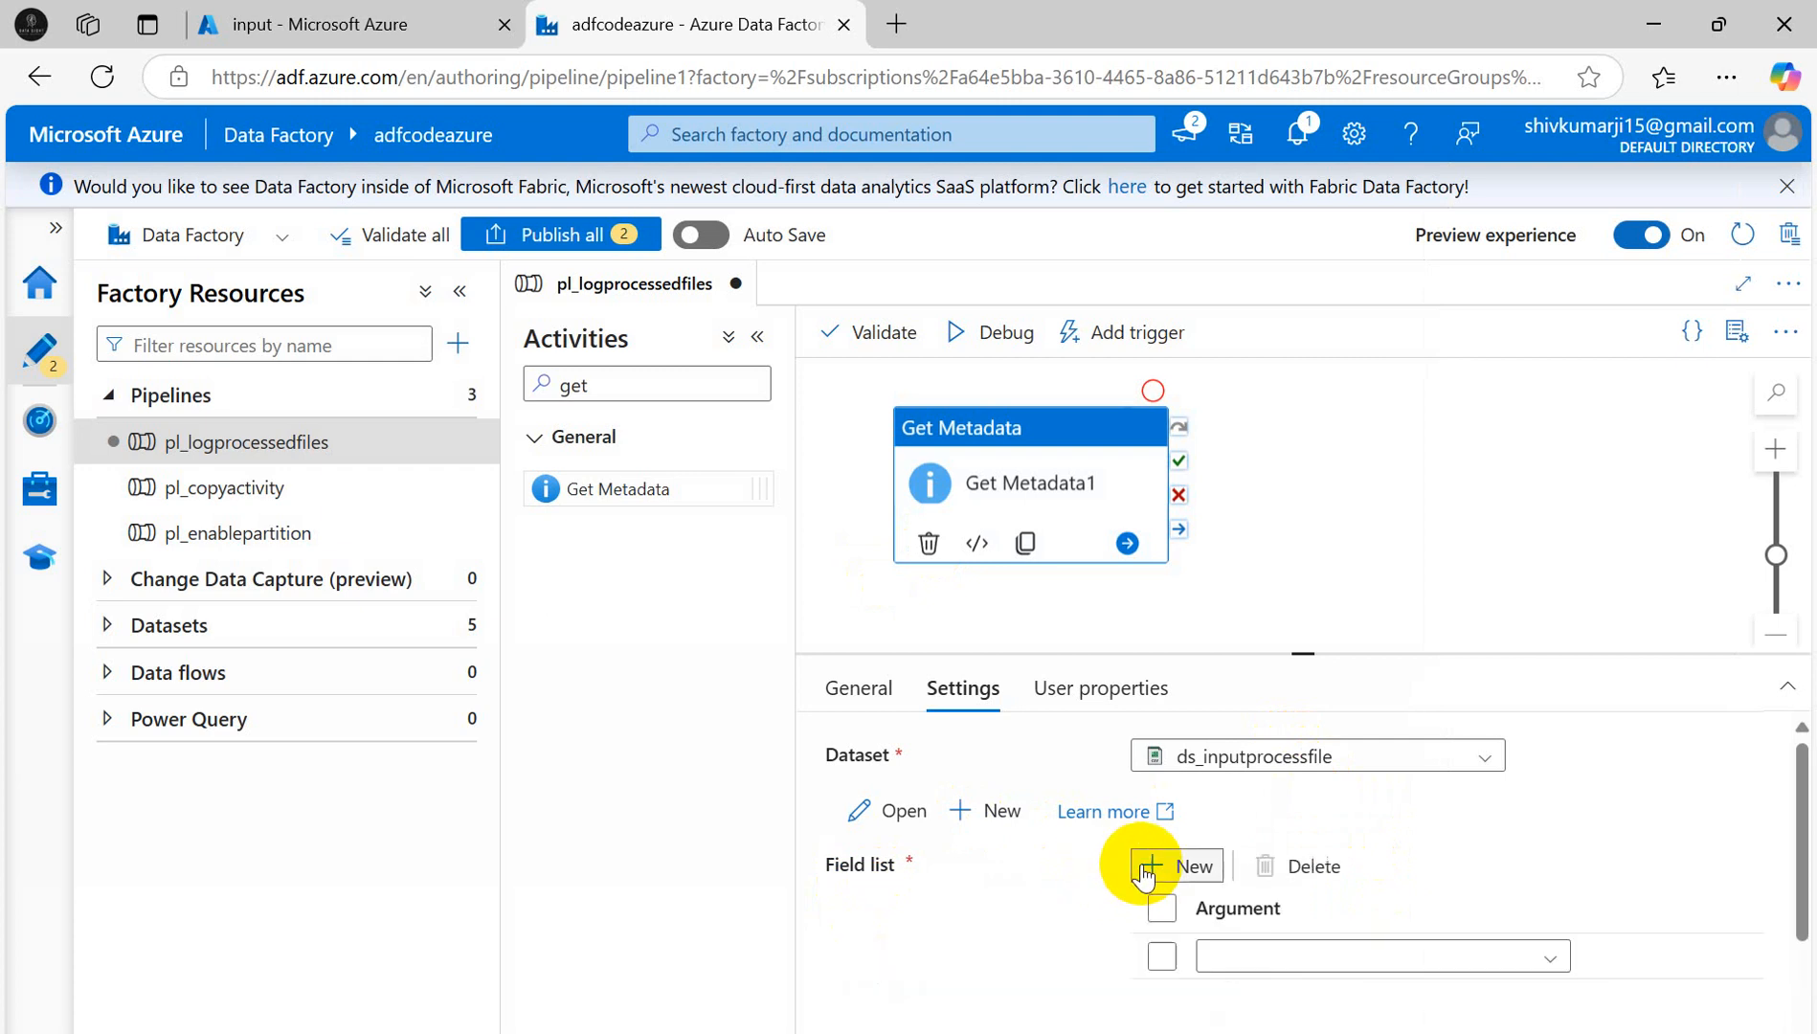
{"action": "left_click", "coordinate": [1546, 962]}
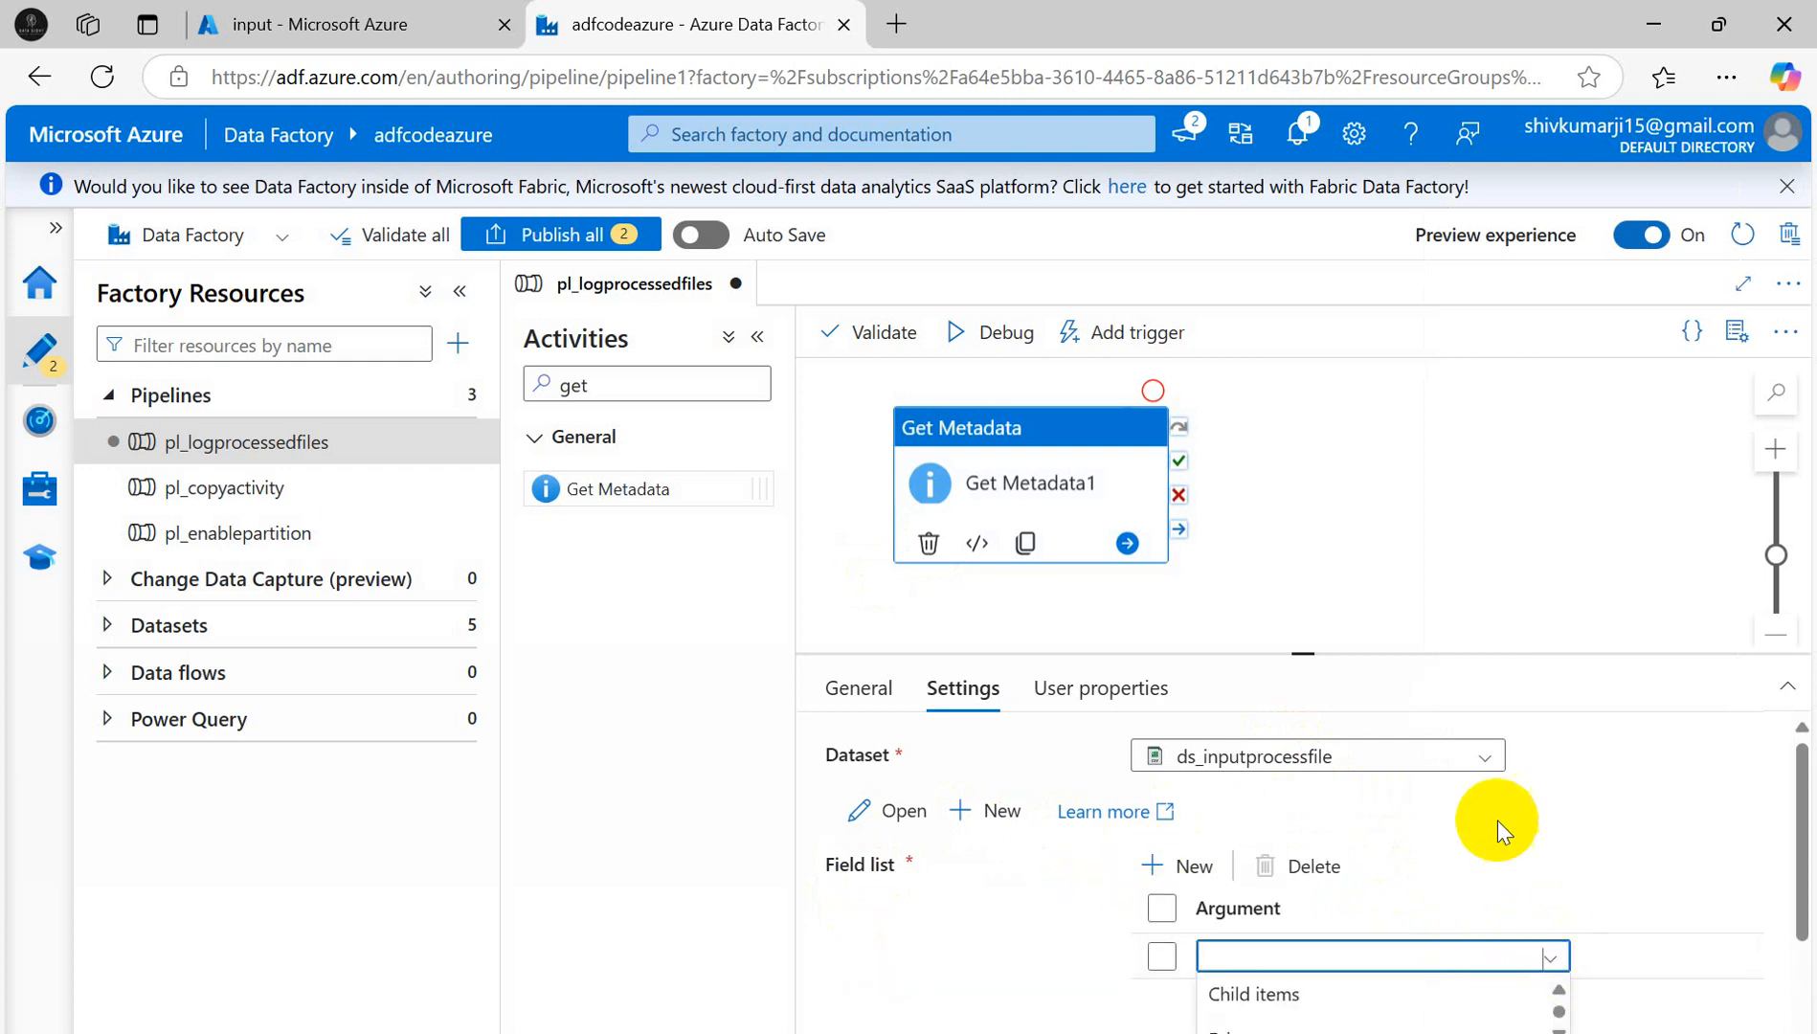
{"action": "left_click", "coordinate": [1220, 996]}
{"action": "scroll", "coordinate": [1580, 757], "scroll_direction": "down", "scroll_amount": 2}
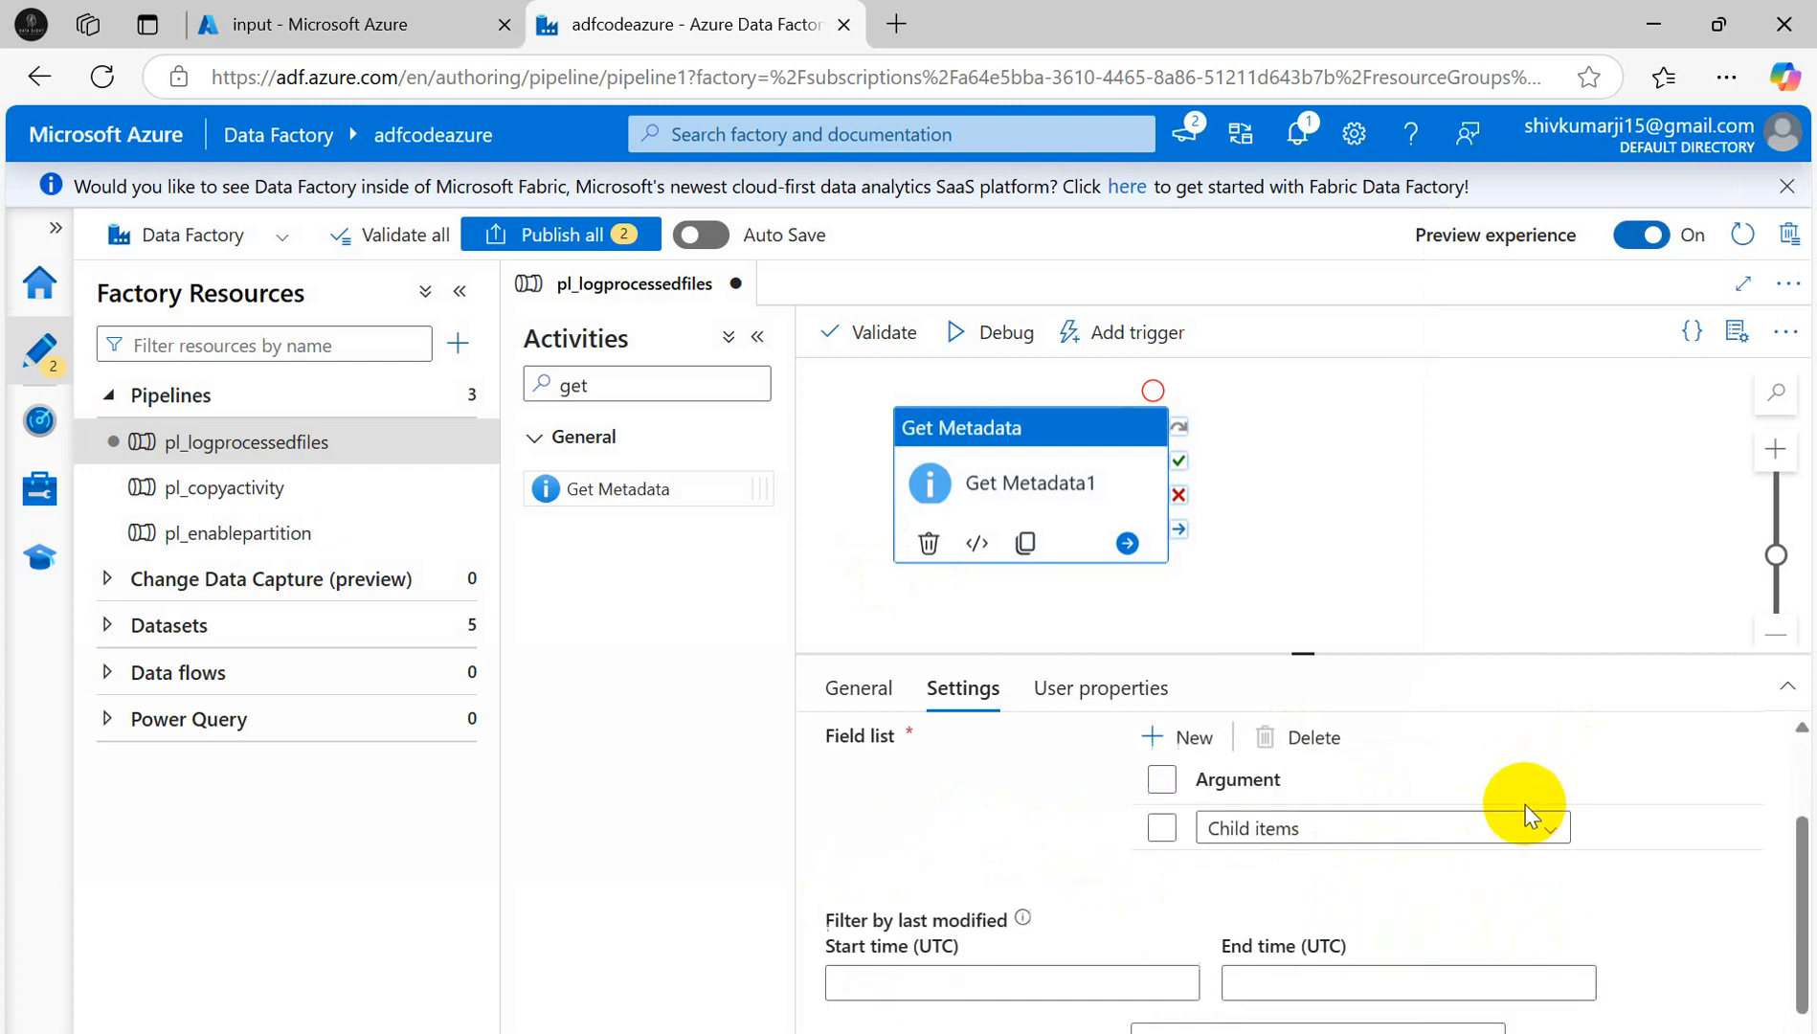
{"action": "left_click", "coordinate": [1069, 485]}
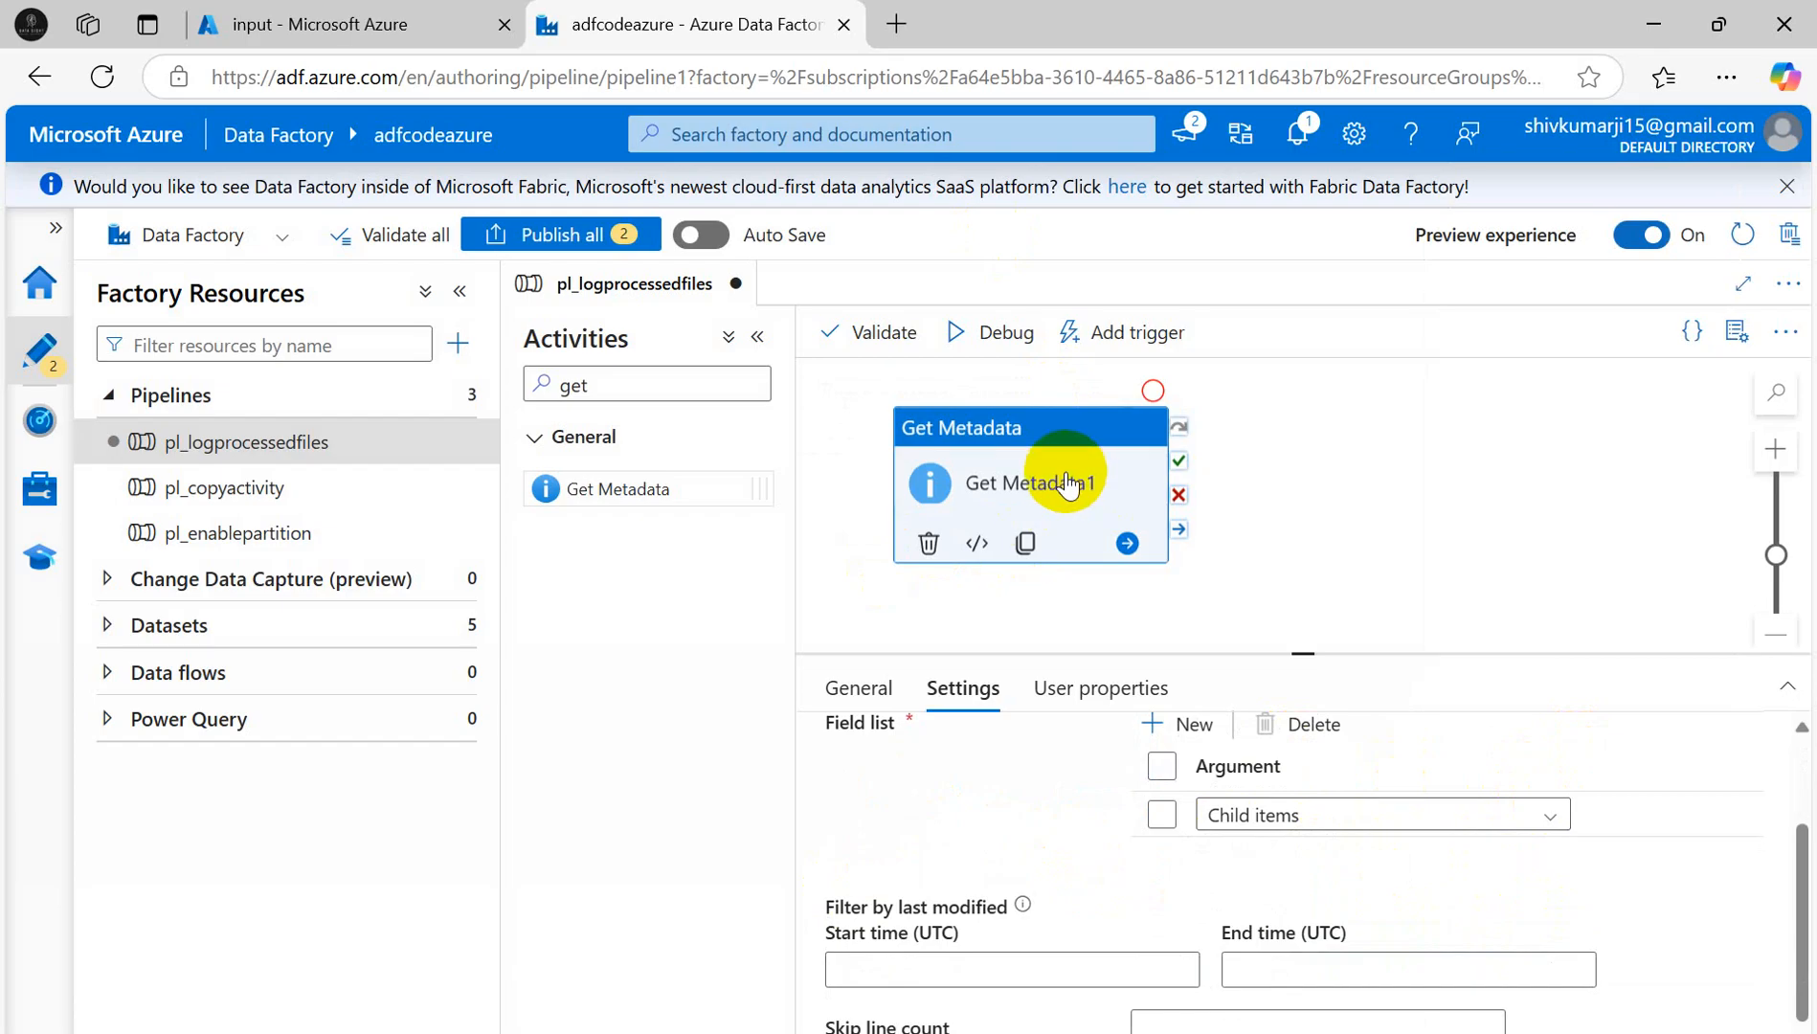
- Check the storage files, then start a Debug run of pl_logprocessedfiles
{"action": "left_click", "coordinate": [368, 24]}
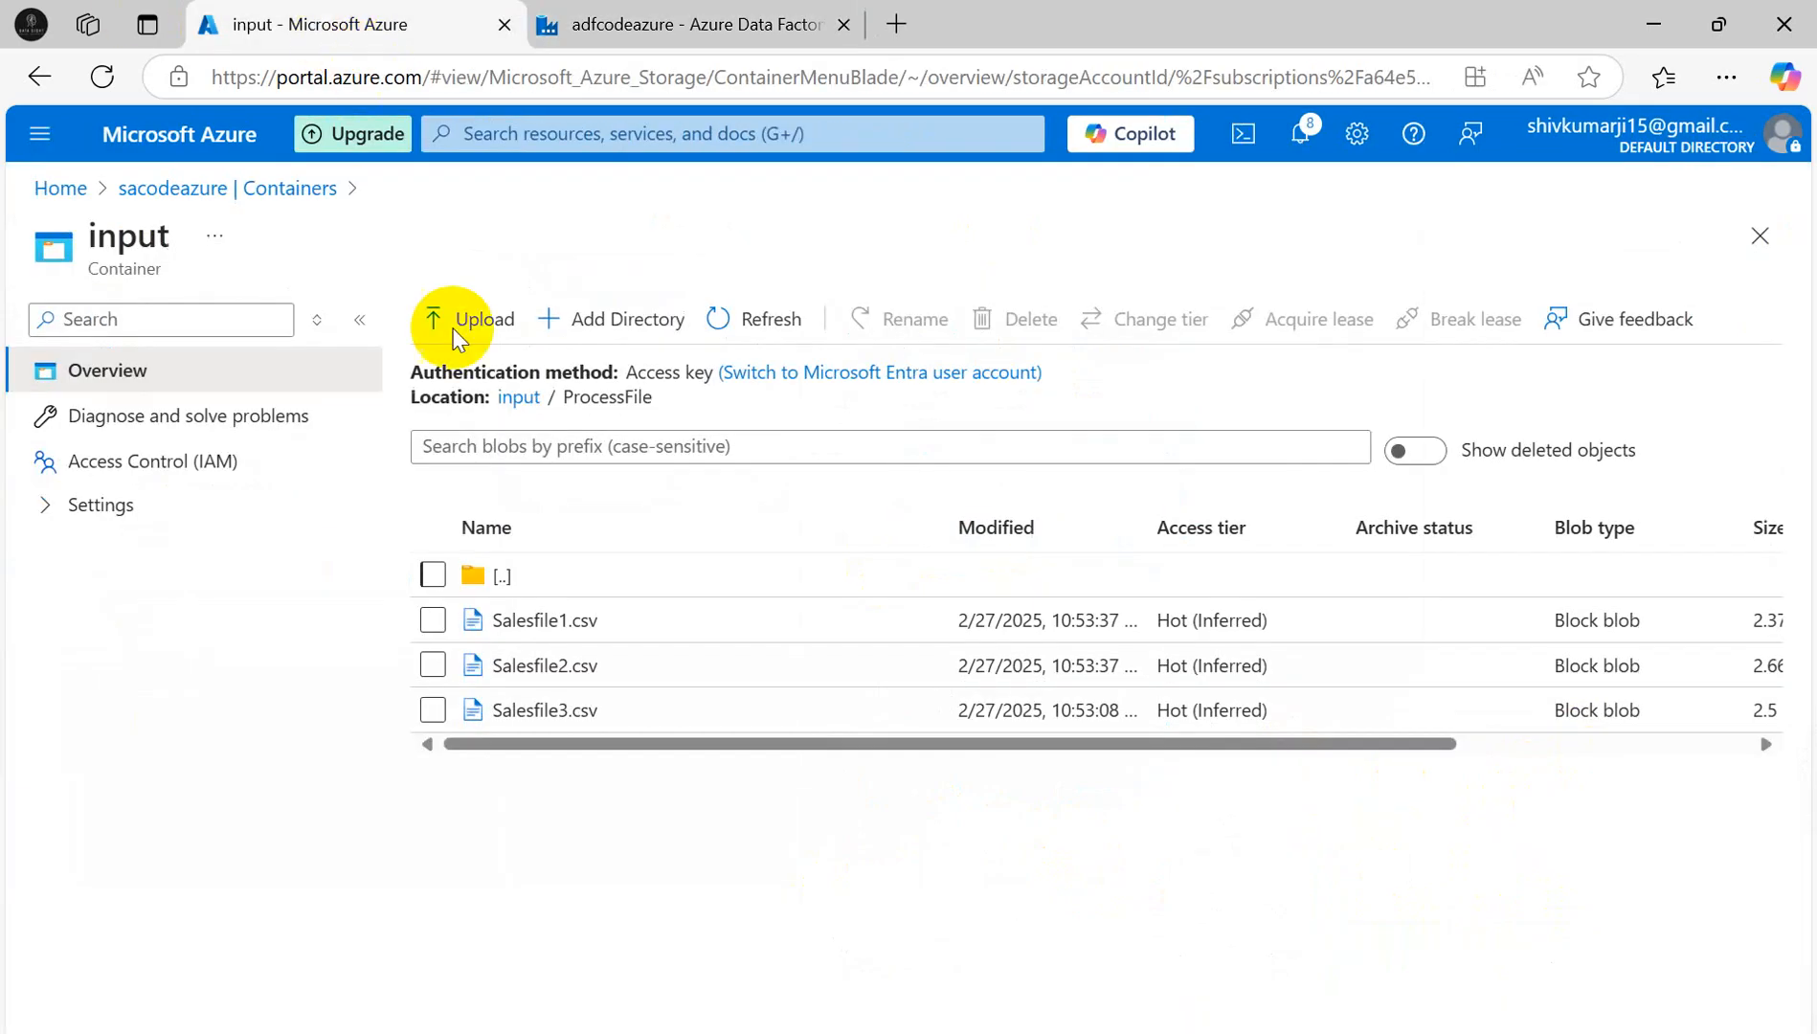
{"action": "left_click", "coordinate": [671, 24]}
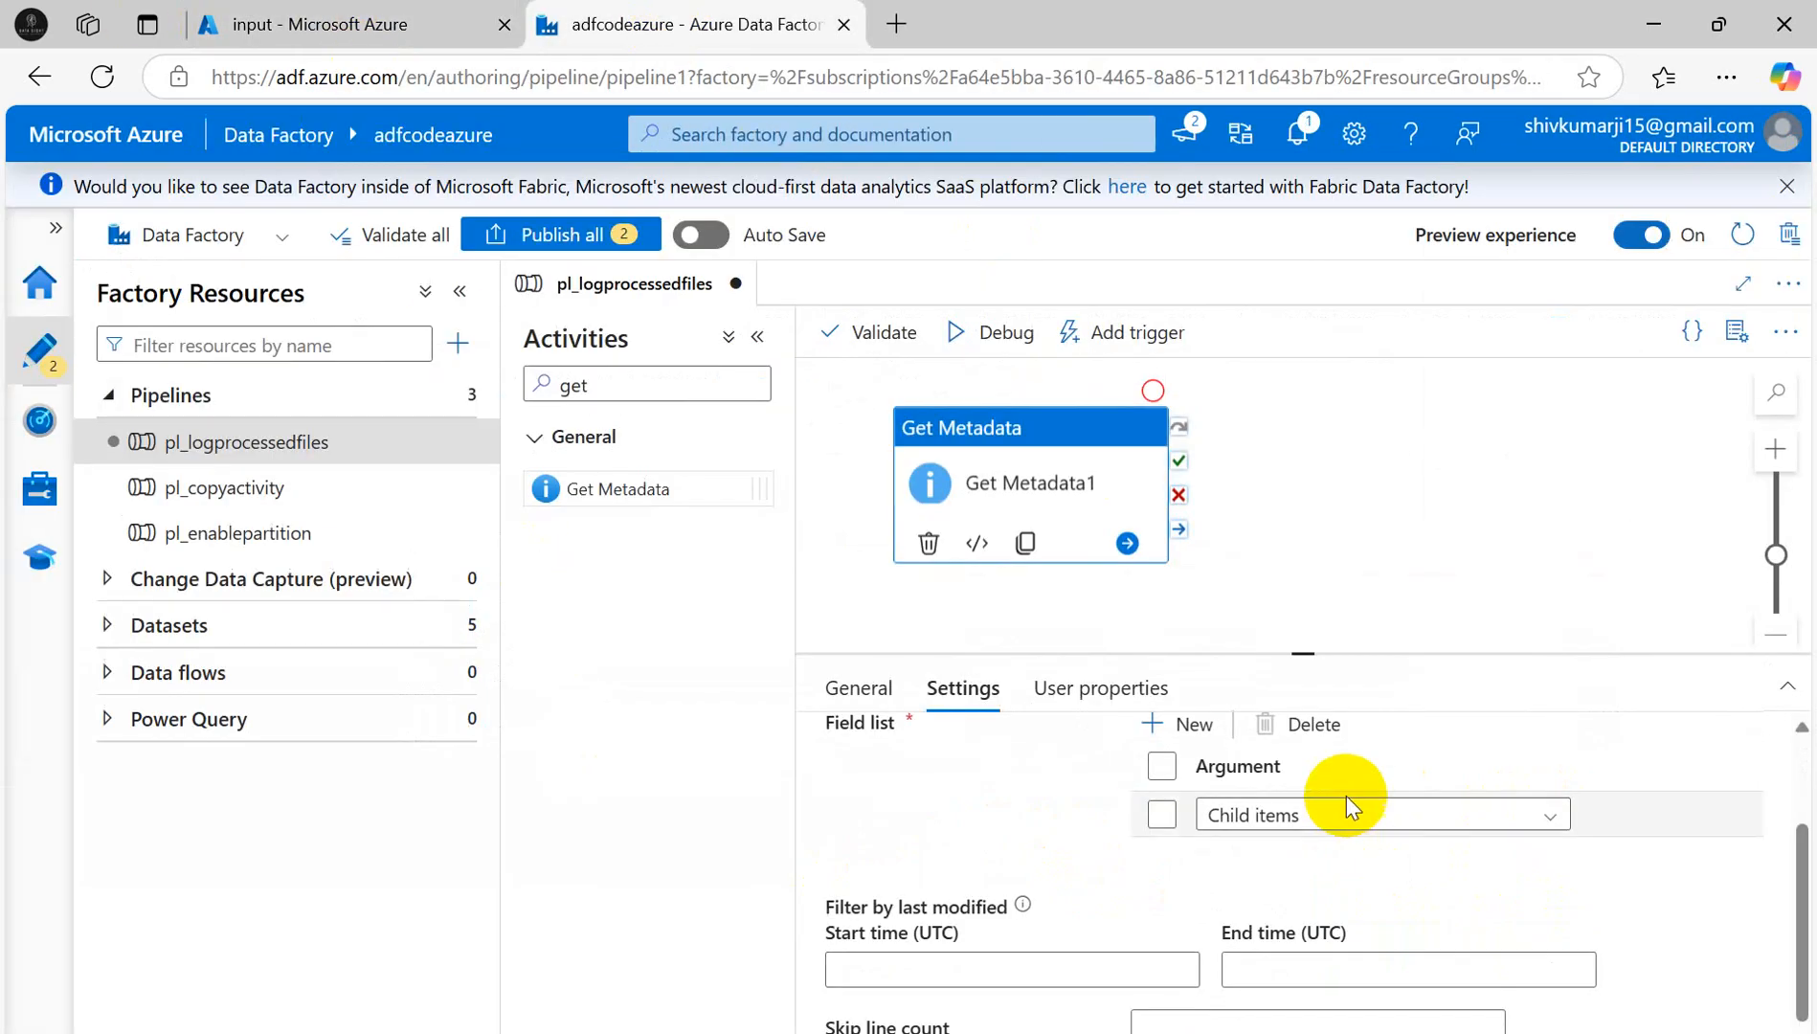
{"action": "scroll", "coordinate": [1331, 867], "scroll_direction": "up", "scroll_amount": 3}
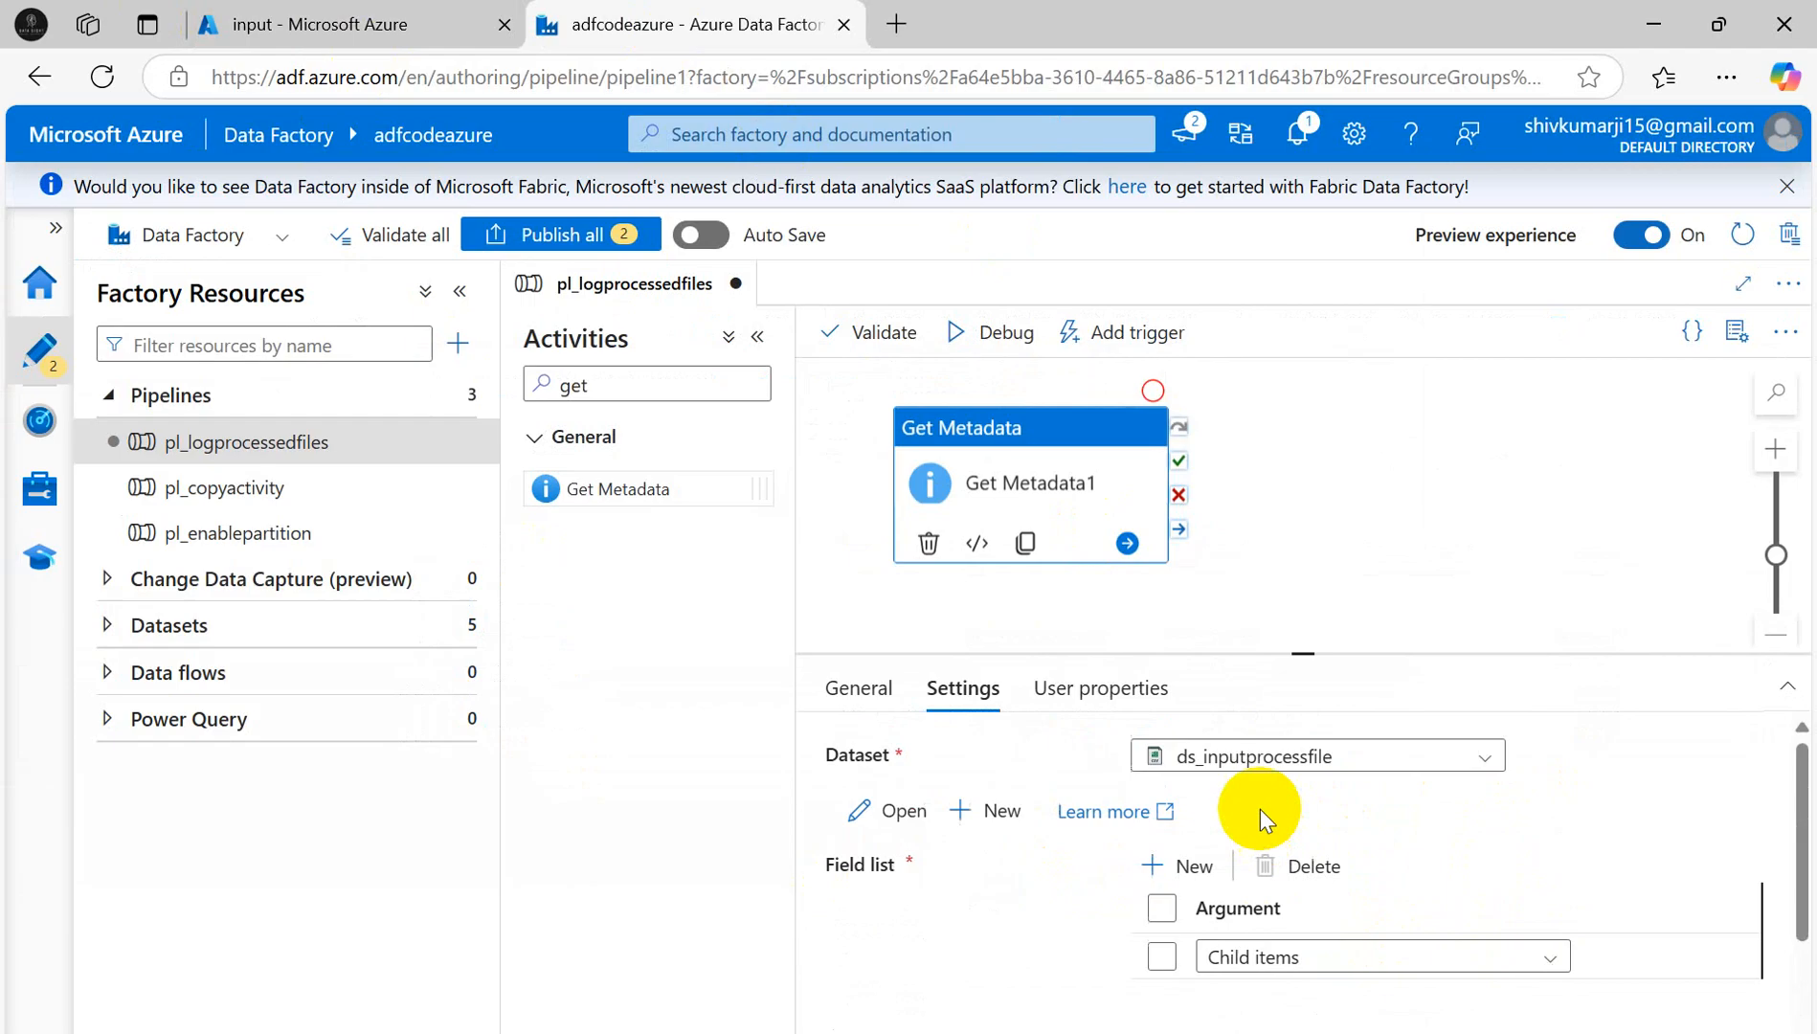
{"action": "left_click", "coordinate": [1102, 688]}
{"action": "left_click", "coordinate": [927, 697]}
{"action": "left_click", "coordinate": [996, 332]}
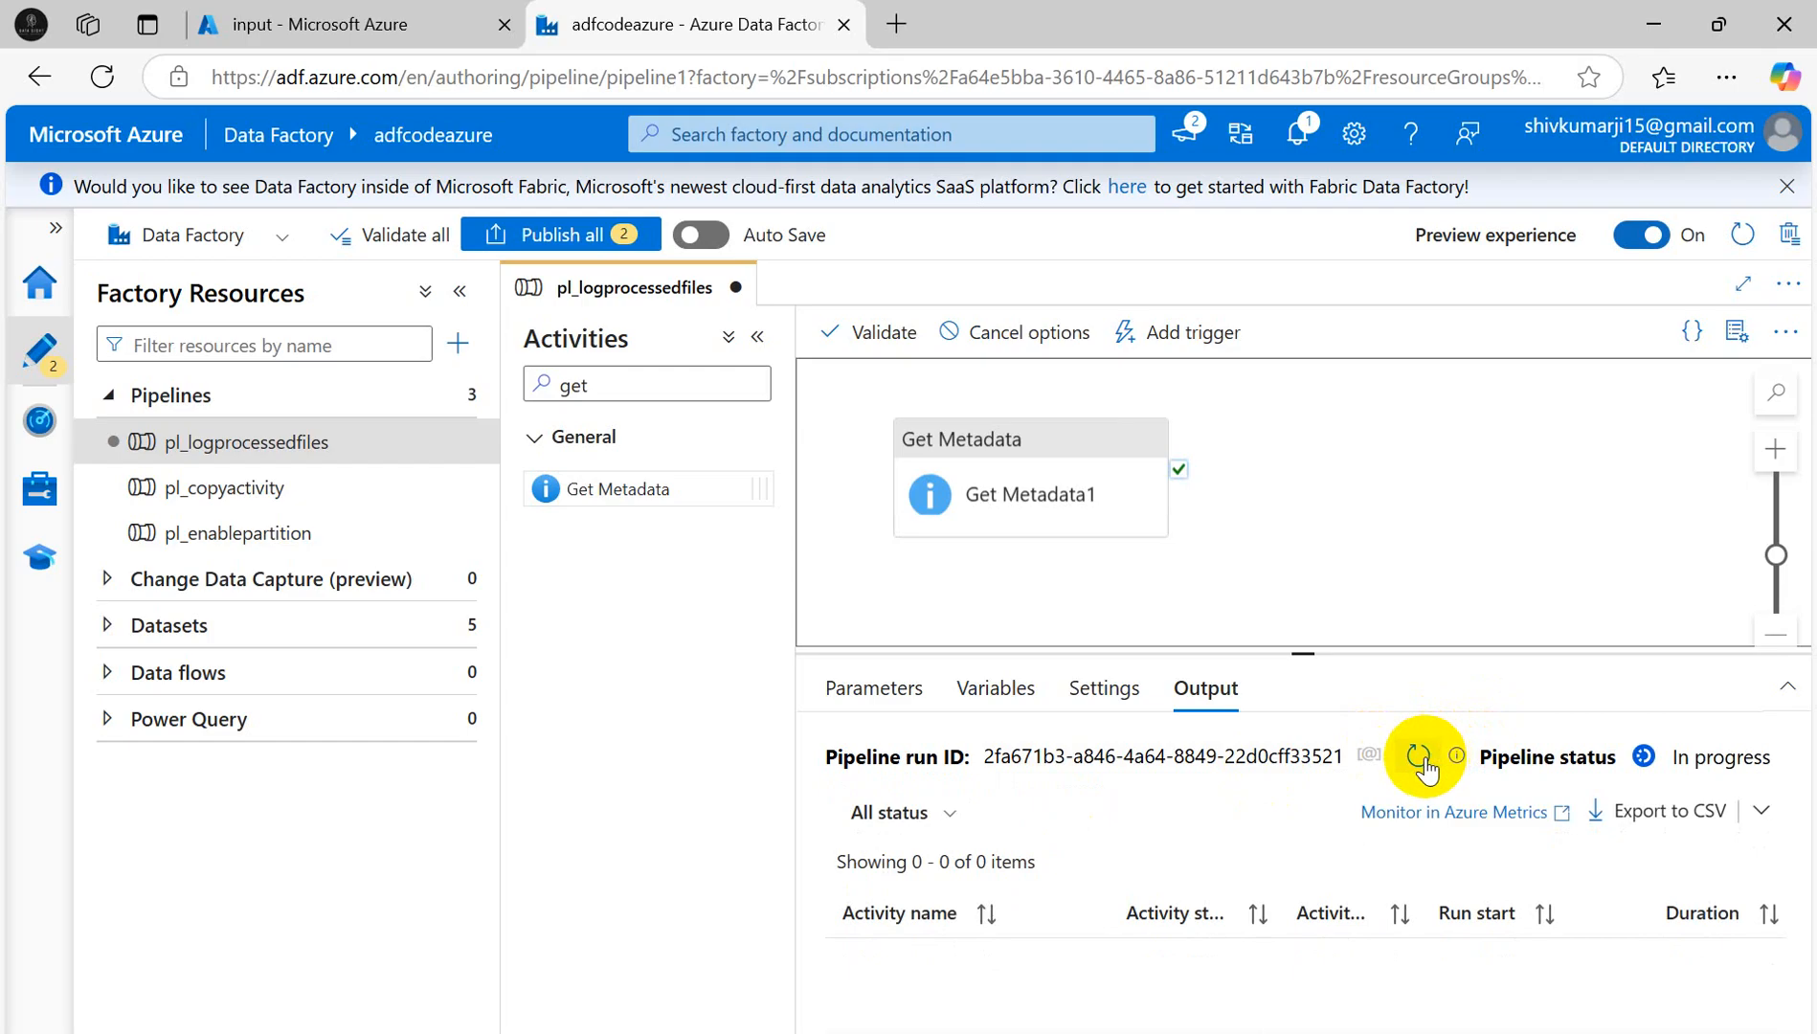
- Refresh the debug run status repeatedly until Get Metadata1 finishes running
{"action": "left_click", "coordinate": [1421, 758]}
{"action": "left_click", "coordinate": [1421, 758]}
{"action": "left_click", "coordinate": [1422, 758]}
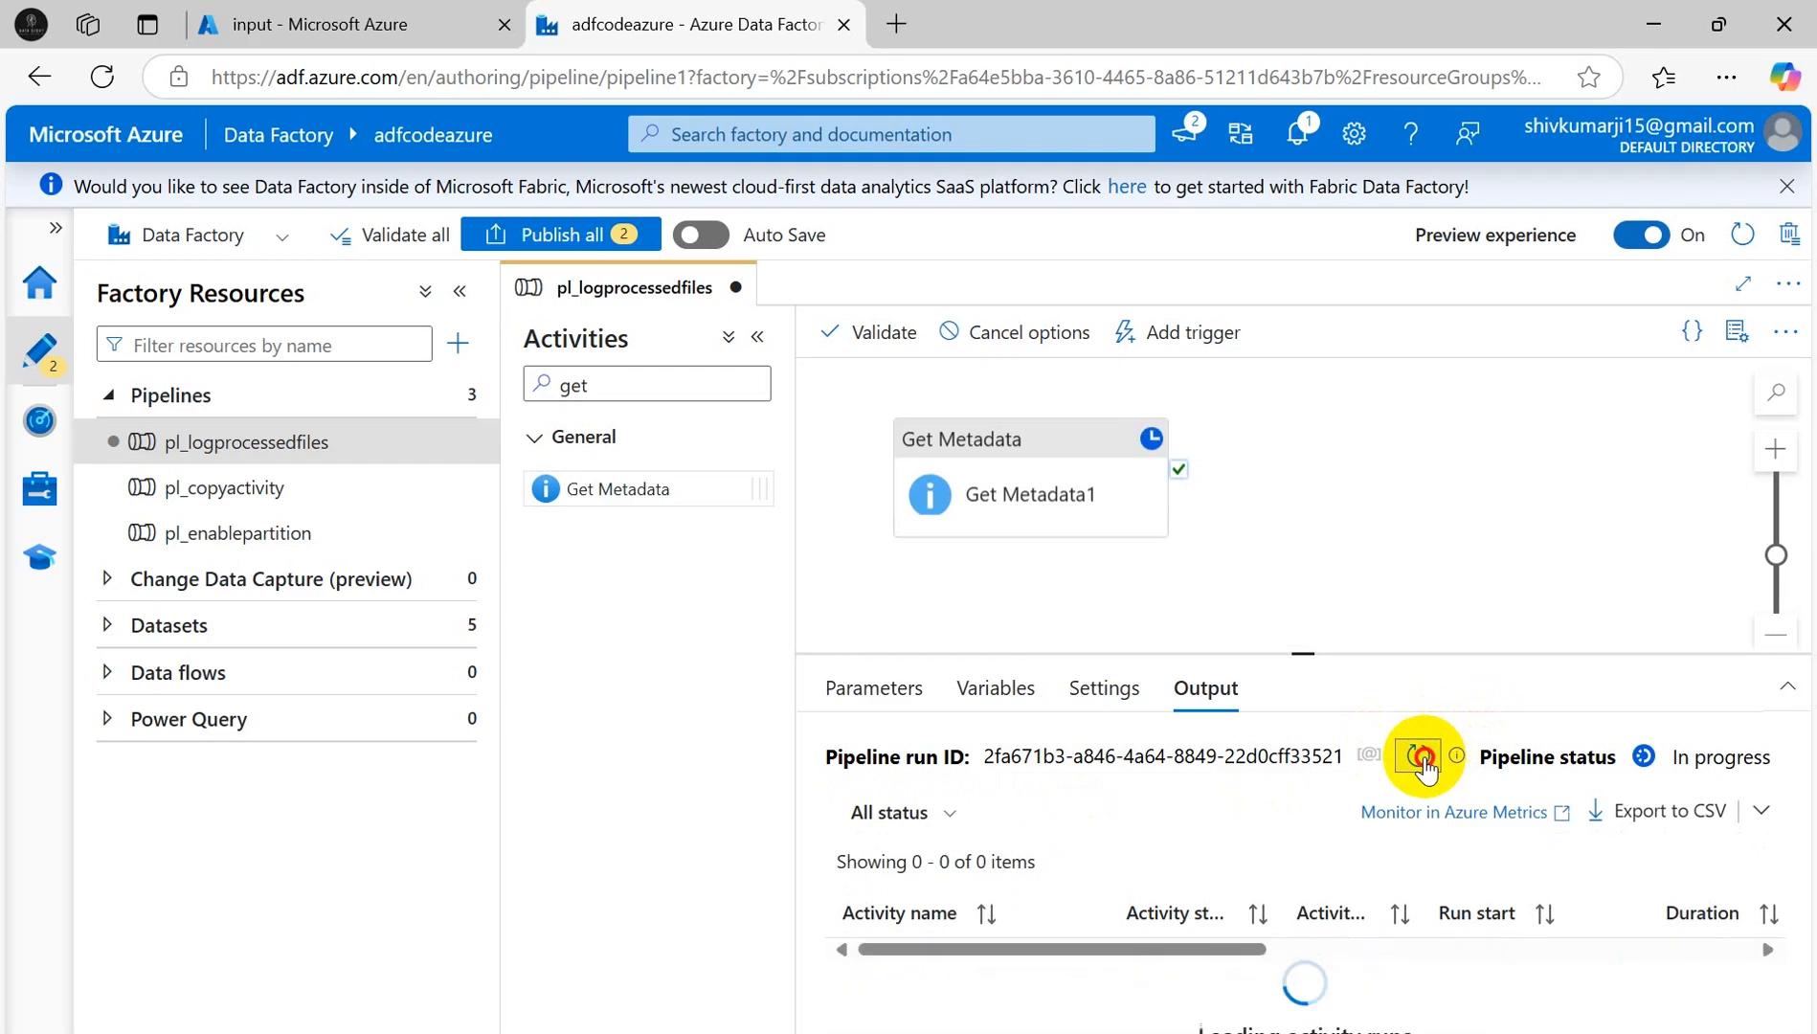
{"action": "left_click", "coordinate": [1421, 758]}
{"action": "left_click", "coordinate": [1421, 758]}
{"action": "left_click", "coordinate": [1421, 758]}
{"action": "left_click", "coordinate": [1421, 758]}
{"action": "left_click", "coordinate": [1421, 758]}
{"action": "left_click", "coordinate": [1421, 758]}
{"action": "left_click", "coordinate": [1421, 759]}
{"action": "left_click", "coordinate": [1421, 758]}
{"action": "left_click", "coordinate": [1421, 759]}
{"action": "left_click", "coordinate": [1421, 759]}
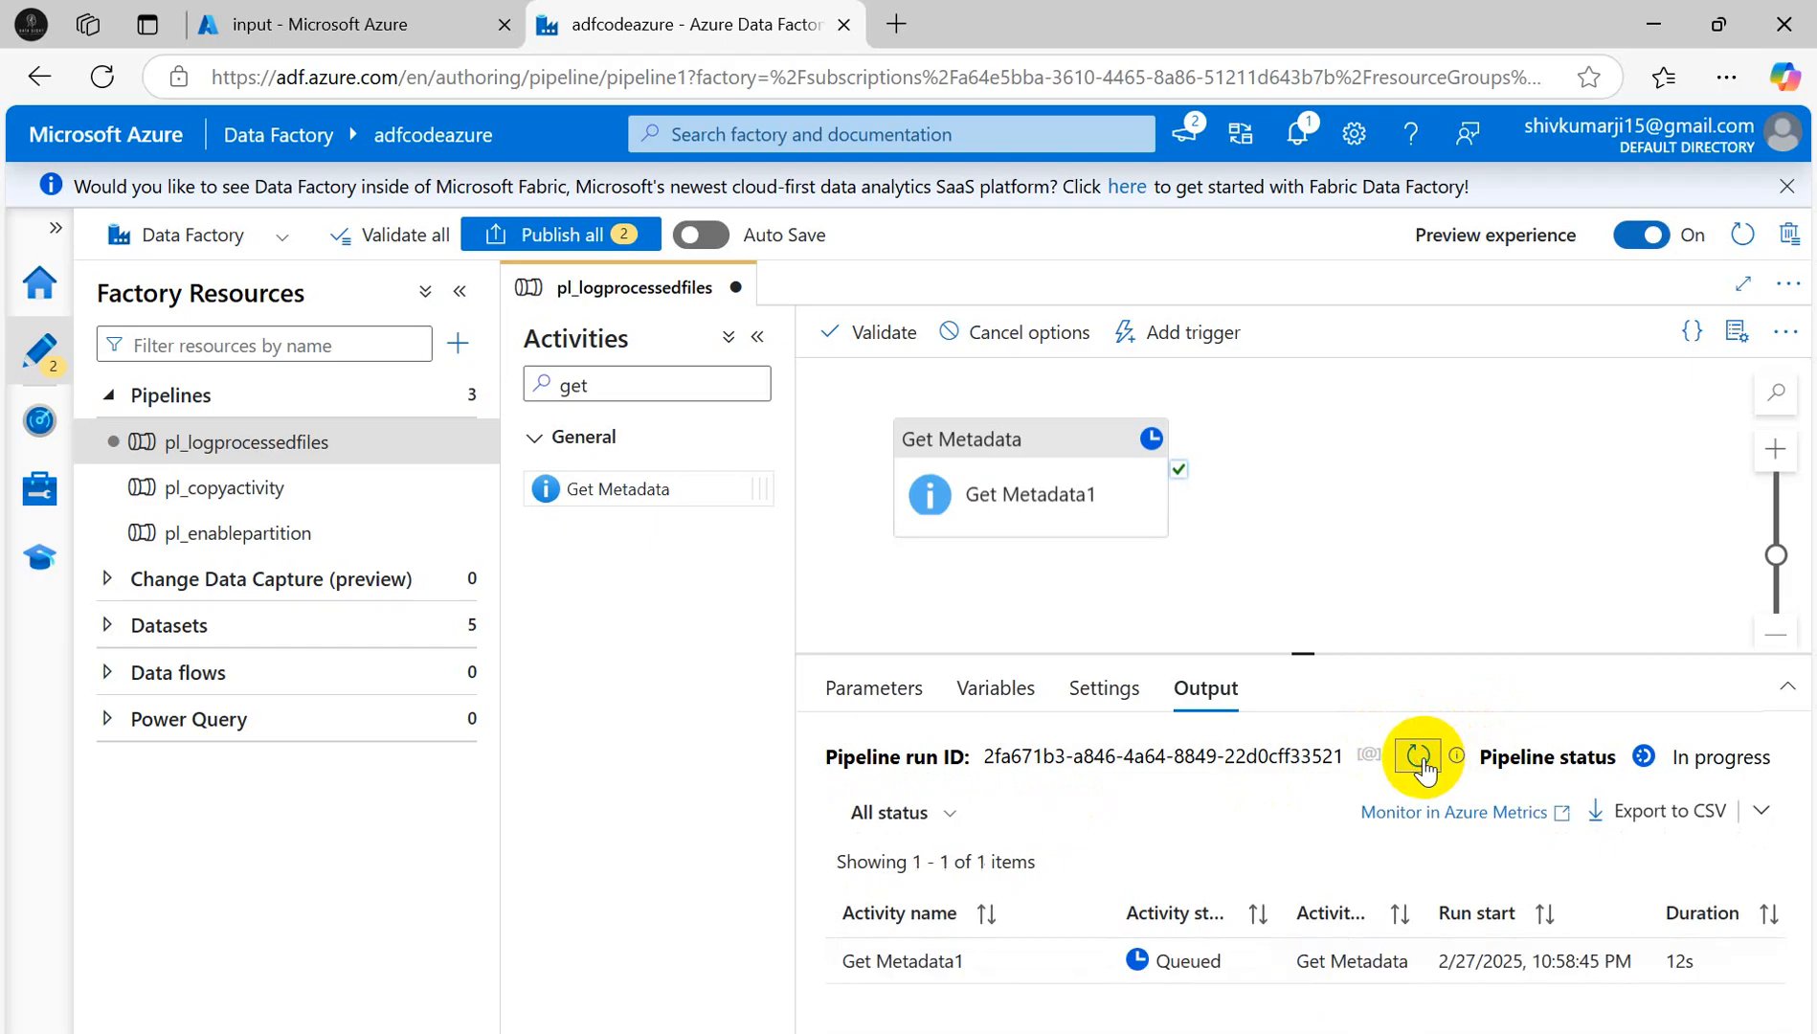
{"action": "left_click", "coordinate": [1421, 758]}
{"action": "left_click", "coordinate": [1421, 758]}
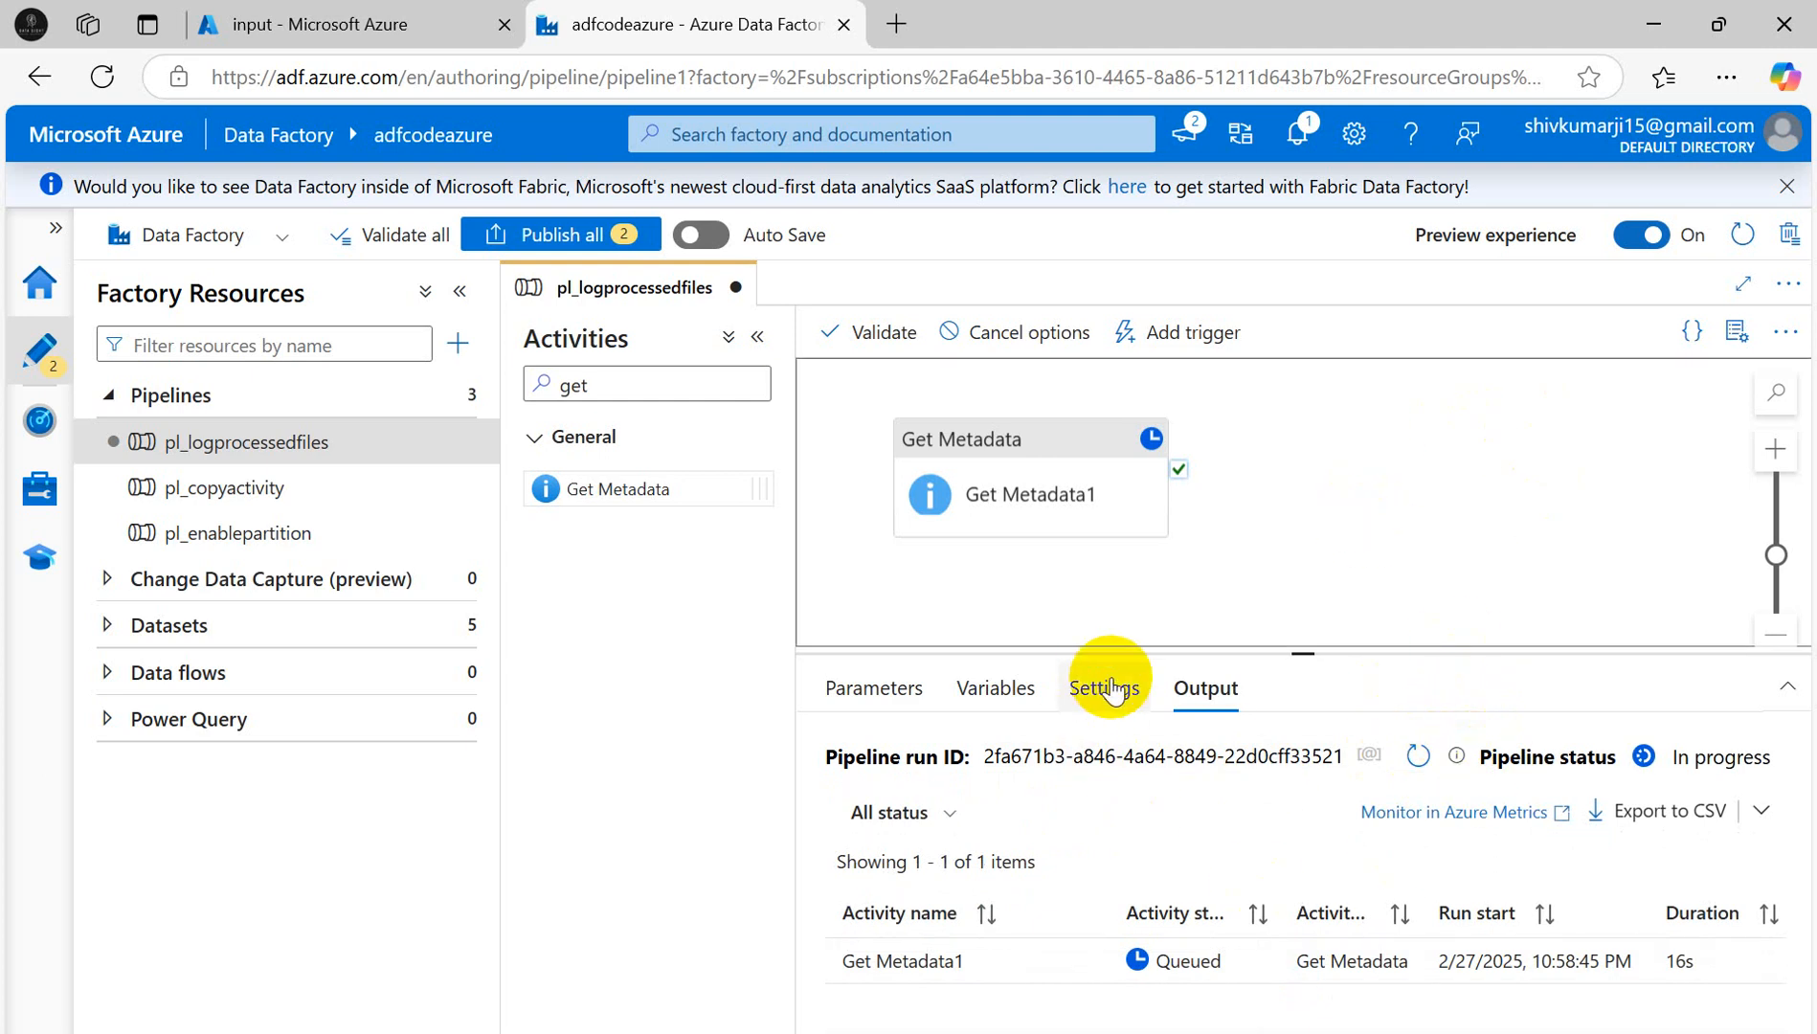
- Review the pipeline's run settings, its variables, and Get Metadata1's general properties
{"action": "left_click", "coordinate": [1111, 687]}
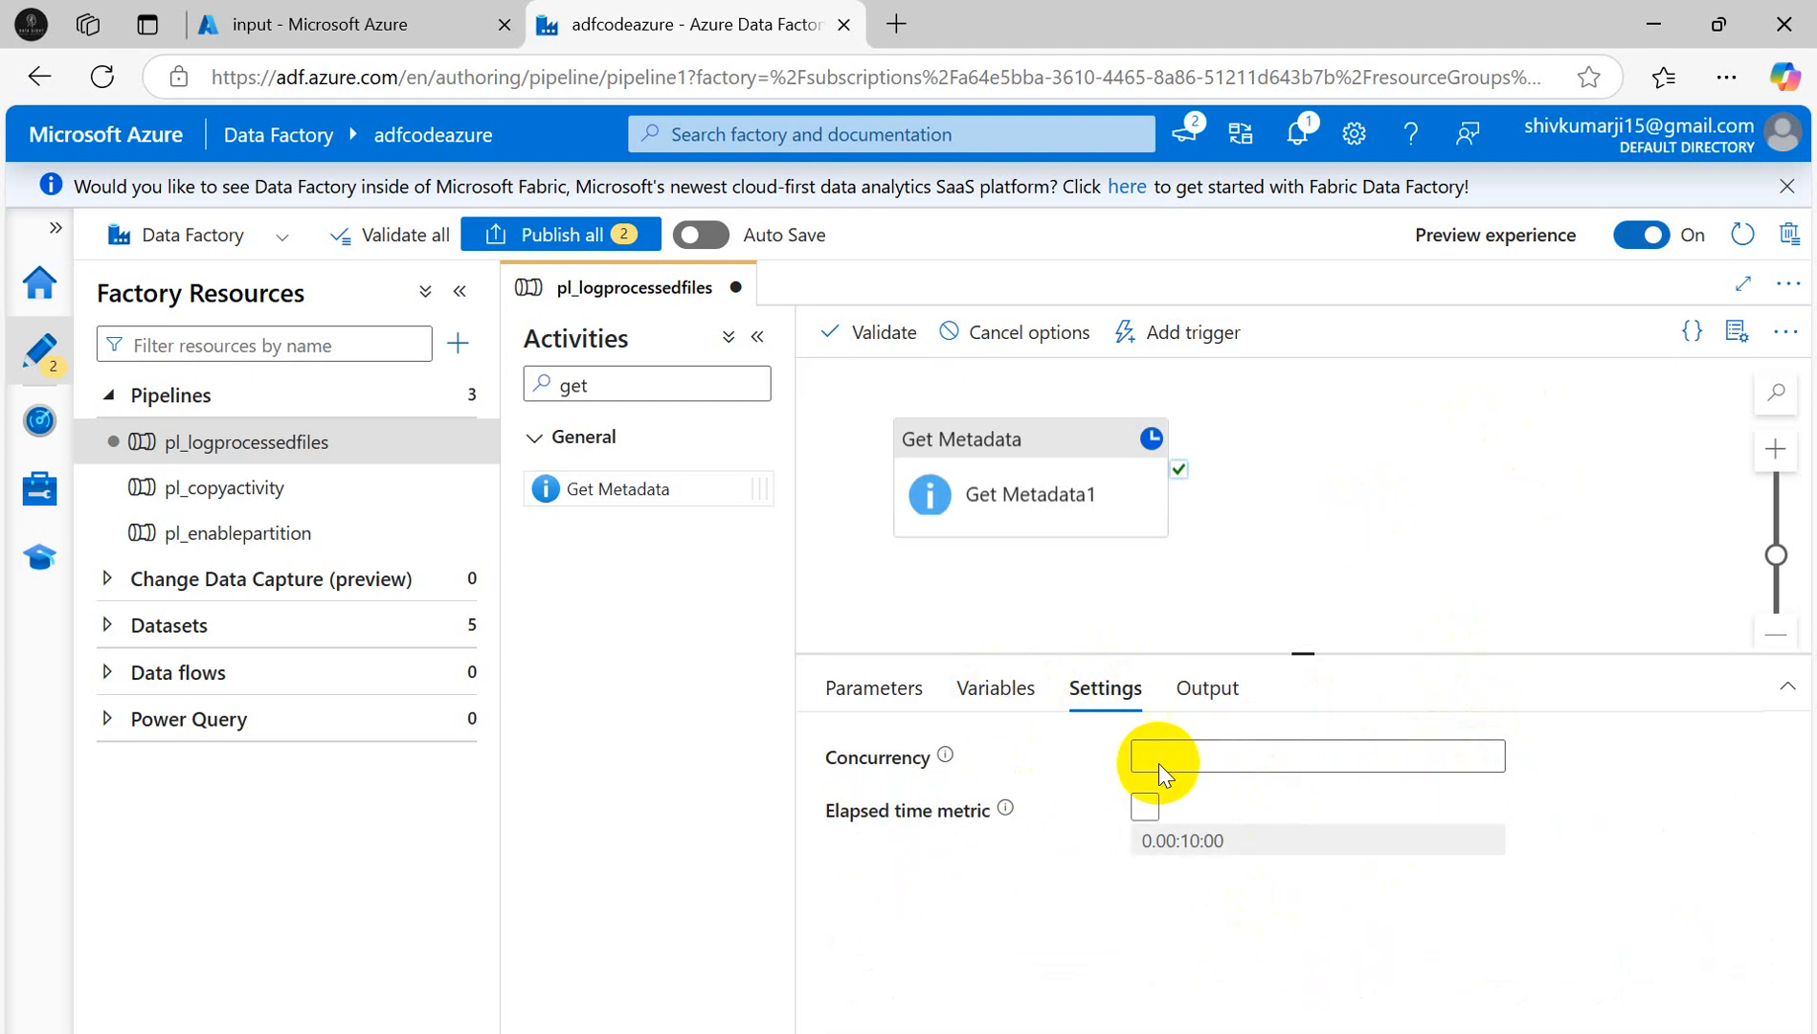
{"action": "left_click", "coordinate": [999, 688]}
{"action": "left_click", "coordinate": [1102, 459]}
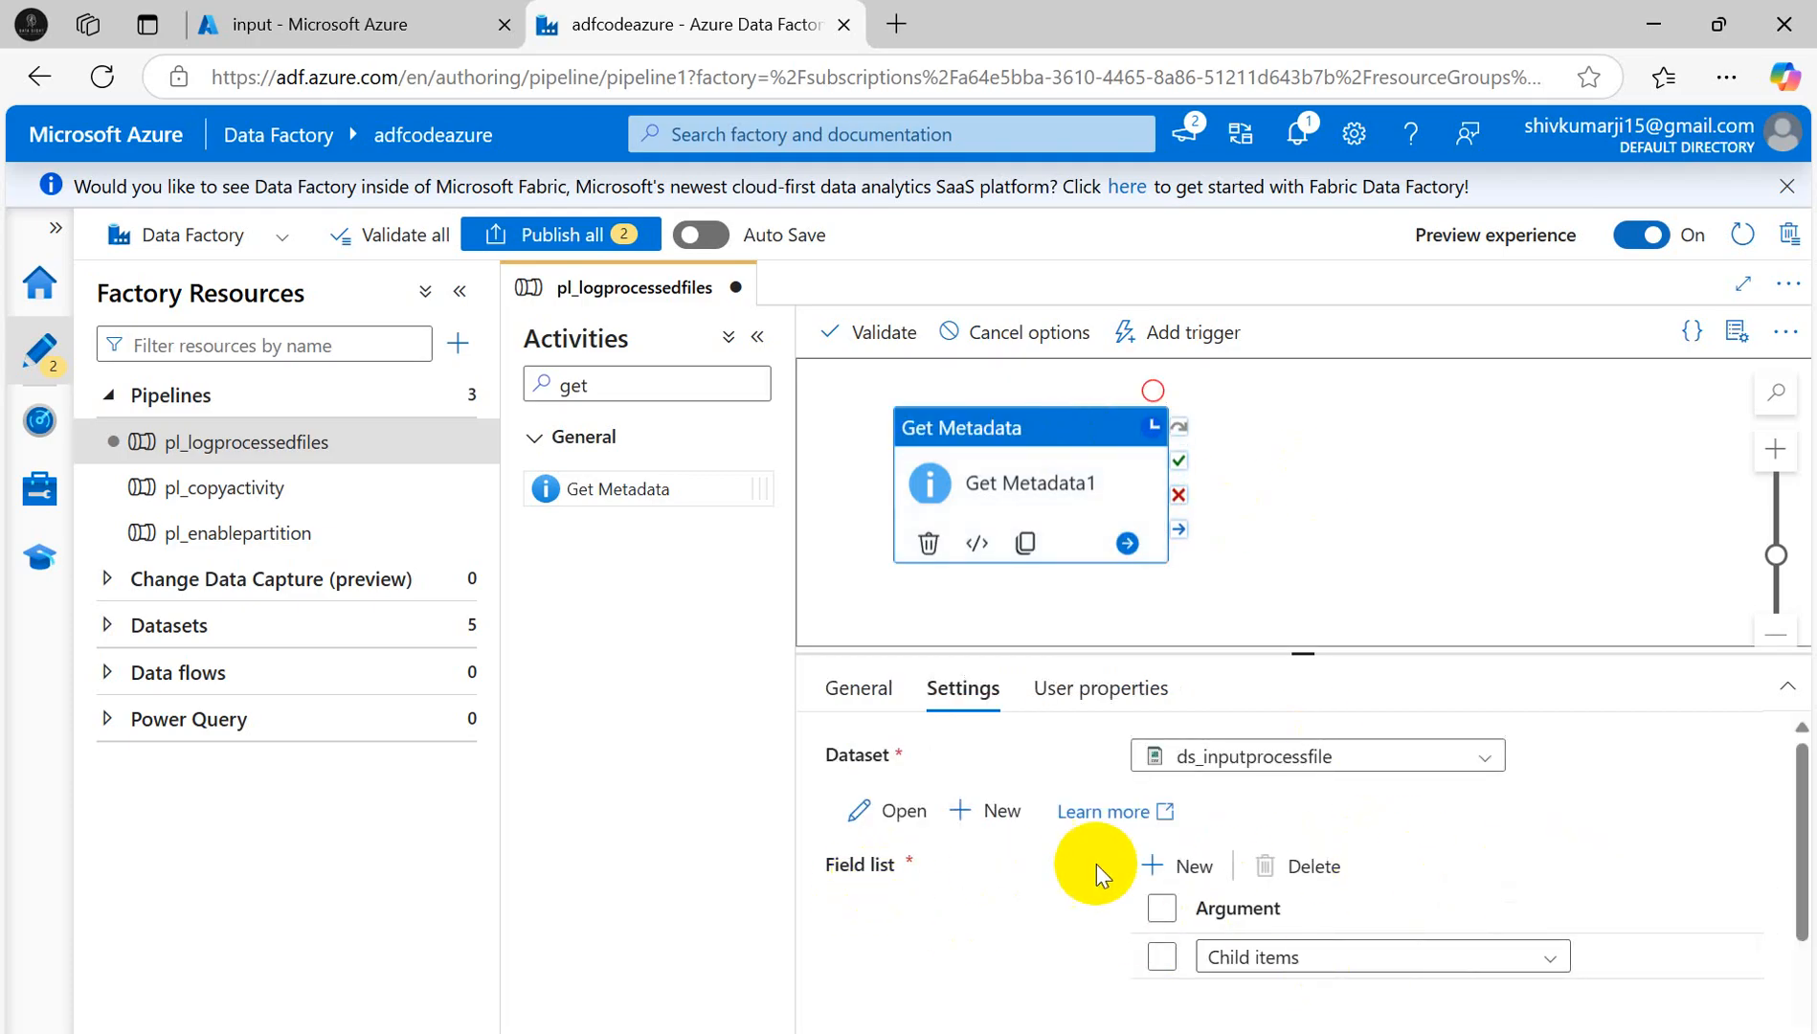
{"action": "scroll", "coordinate": [1467, 938], "scroll_direction": "down", "scroll_amount": 3}
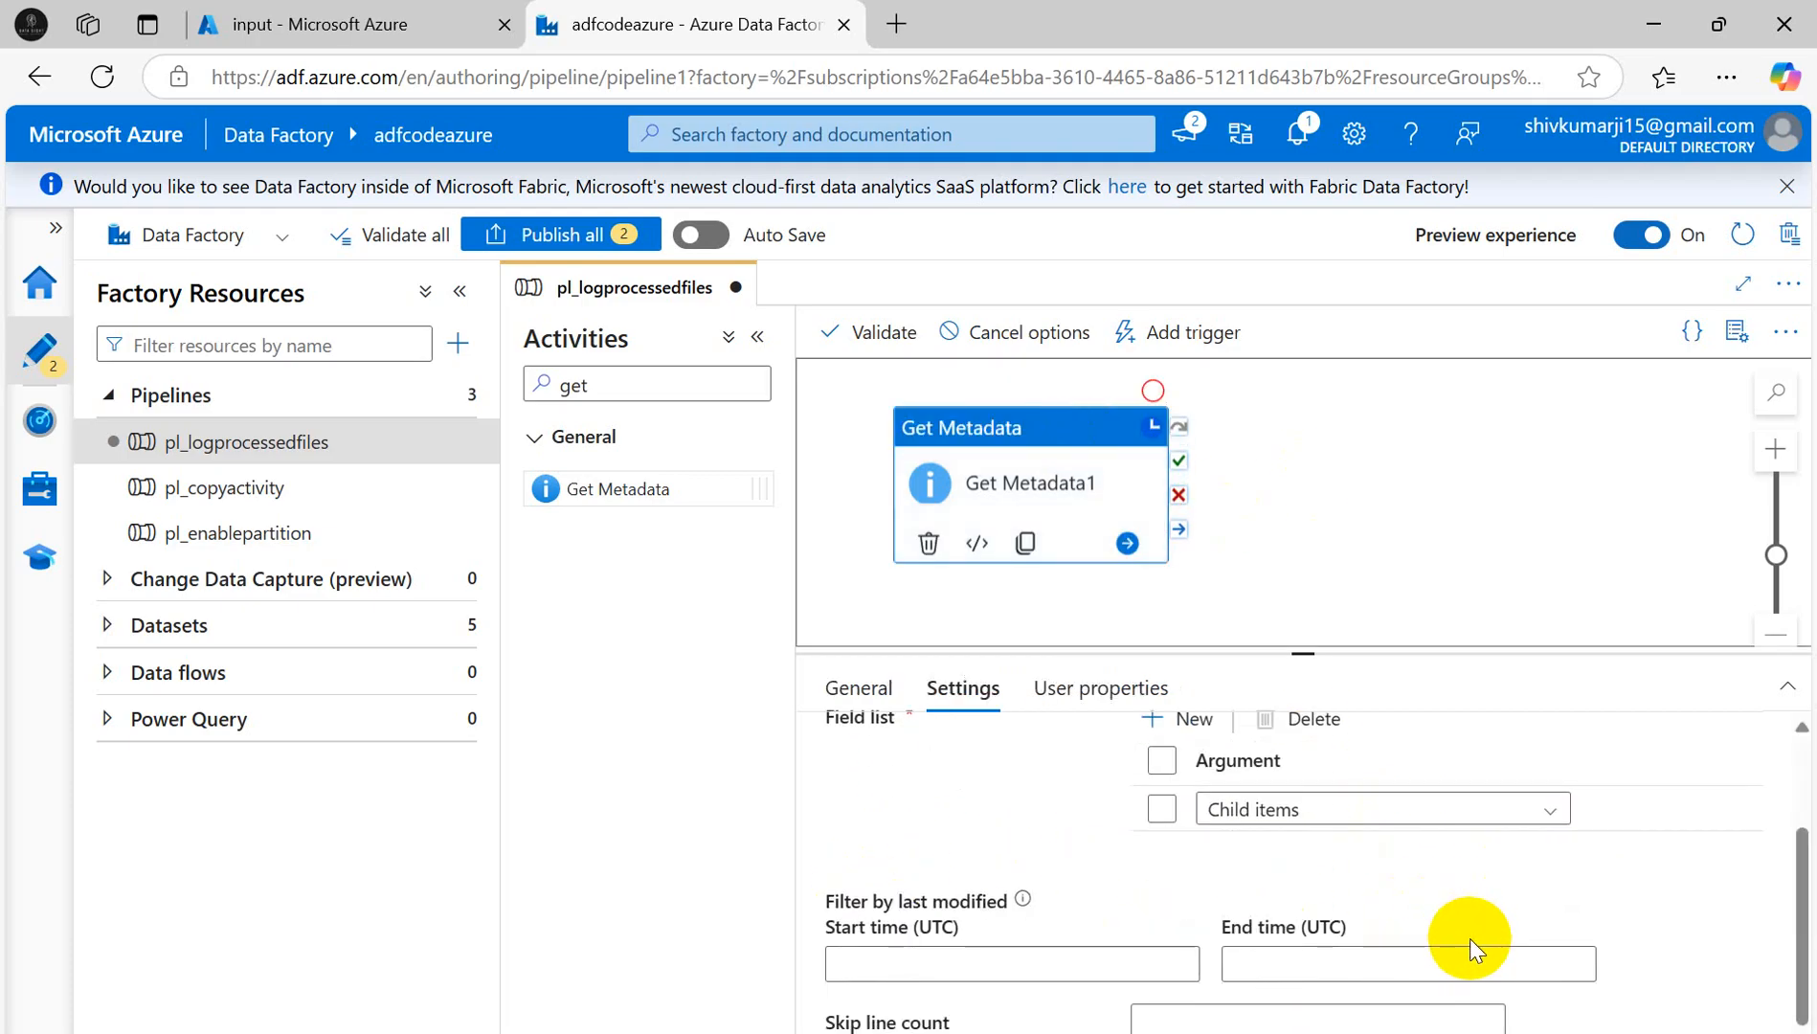
{"action": "scroll", "coordinate": [1446, 924], "scroll_direction": "up", "scroll_amount": 3}
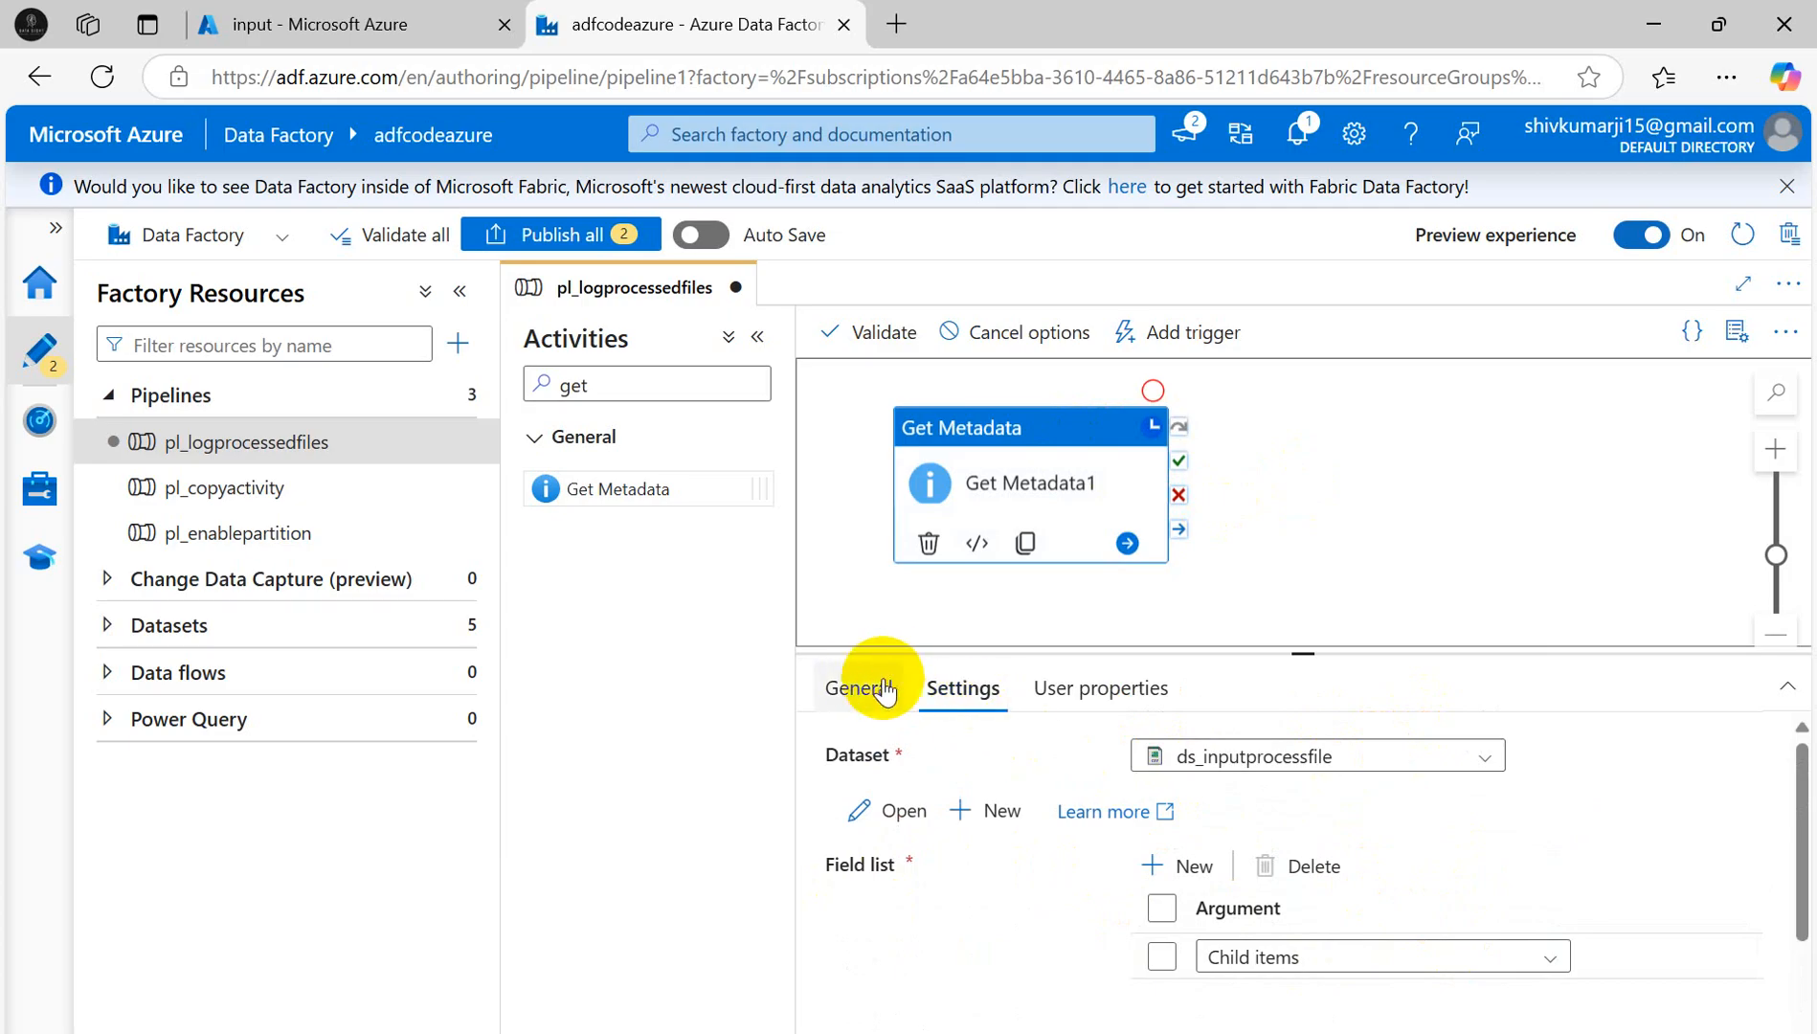
{"action": "left_click", "coordinate": [865, 690]}
{"action": "scroll", "coordinate": [1479, 862], "scroll_direction": "down", "scroll_amount": 3}
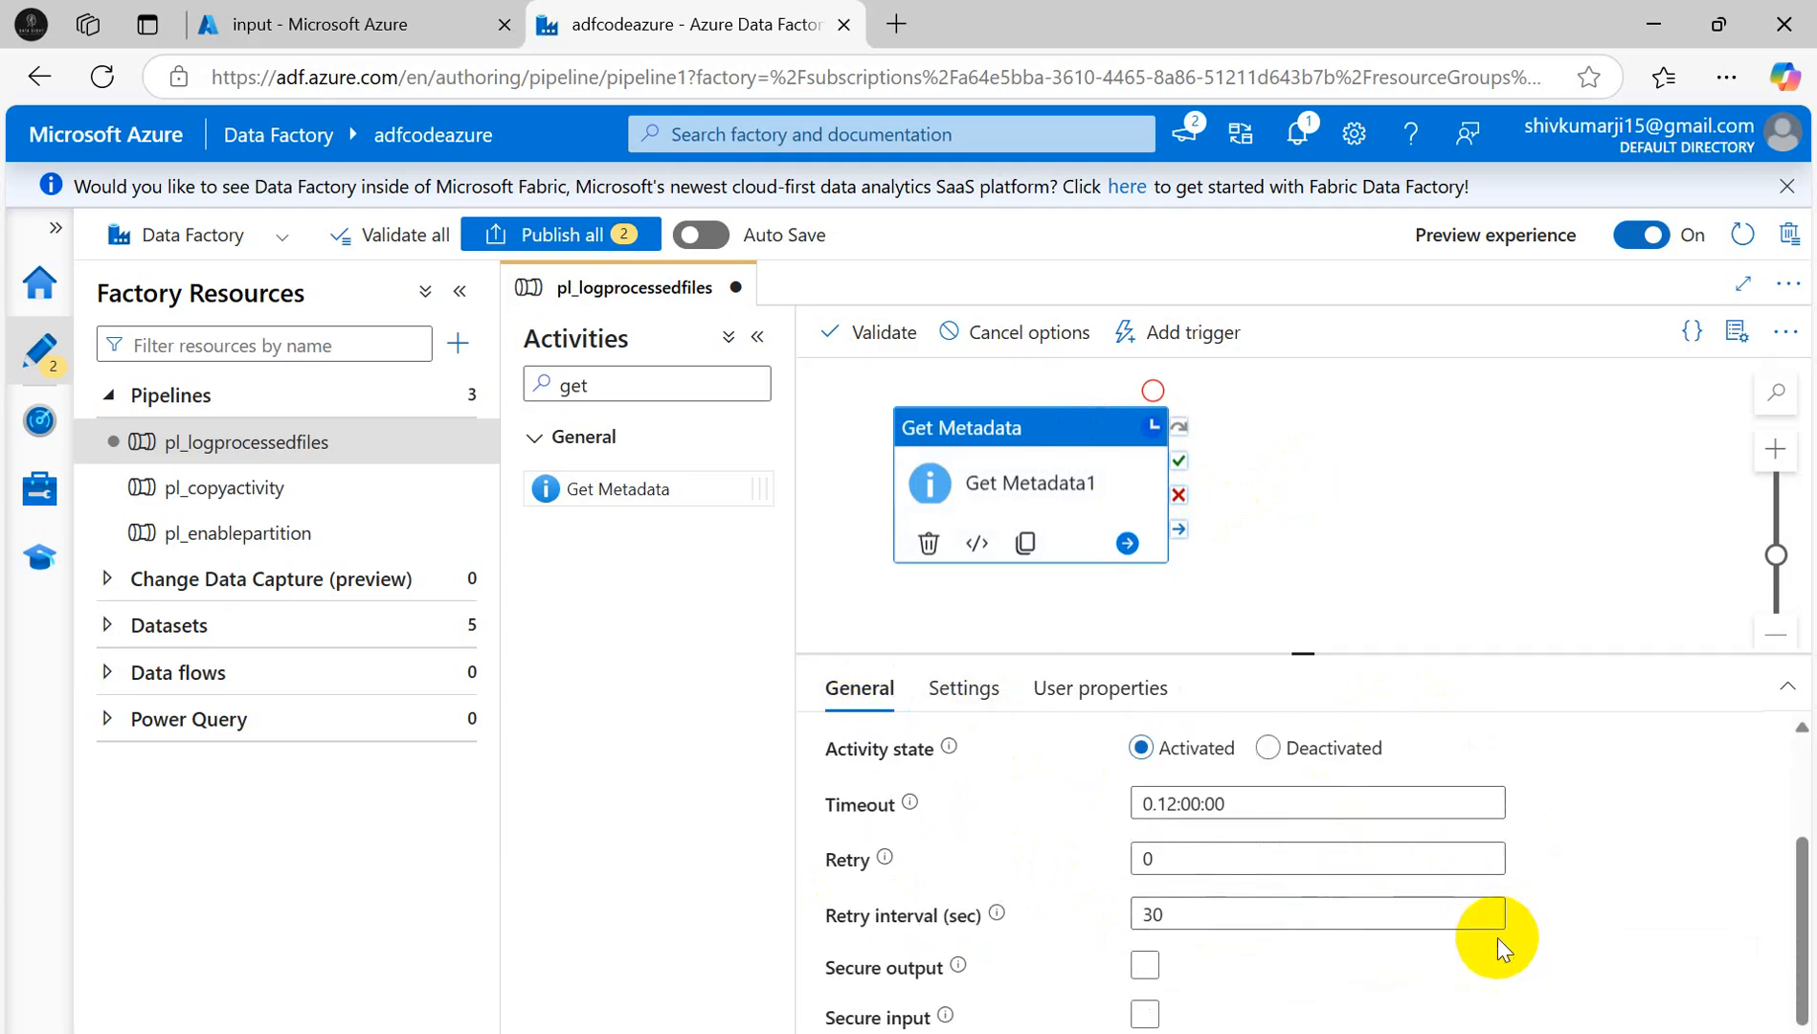
{"action": "scroll", "coordinate": [1498, 937], "scroll_direction": "up", "scroll_amount": 3}
{"action": "left_click", "coordinate": [1481, 498]}
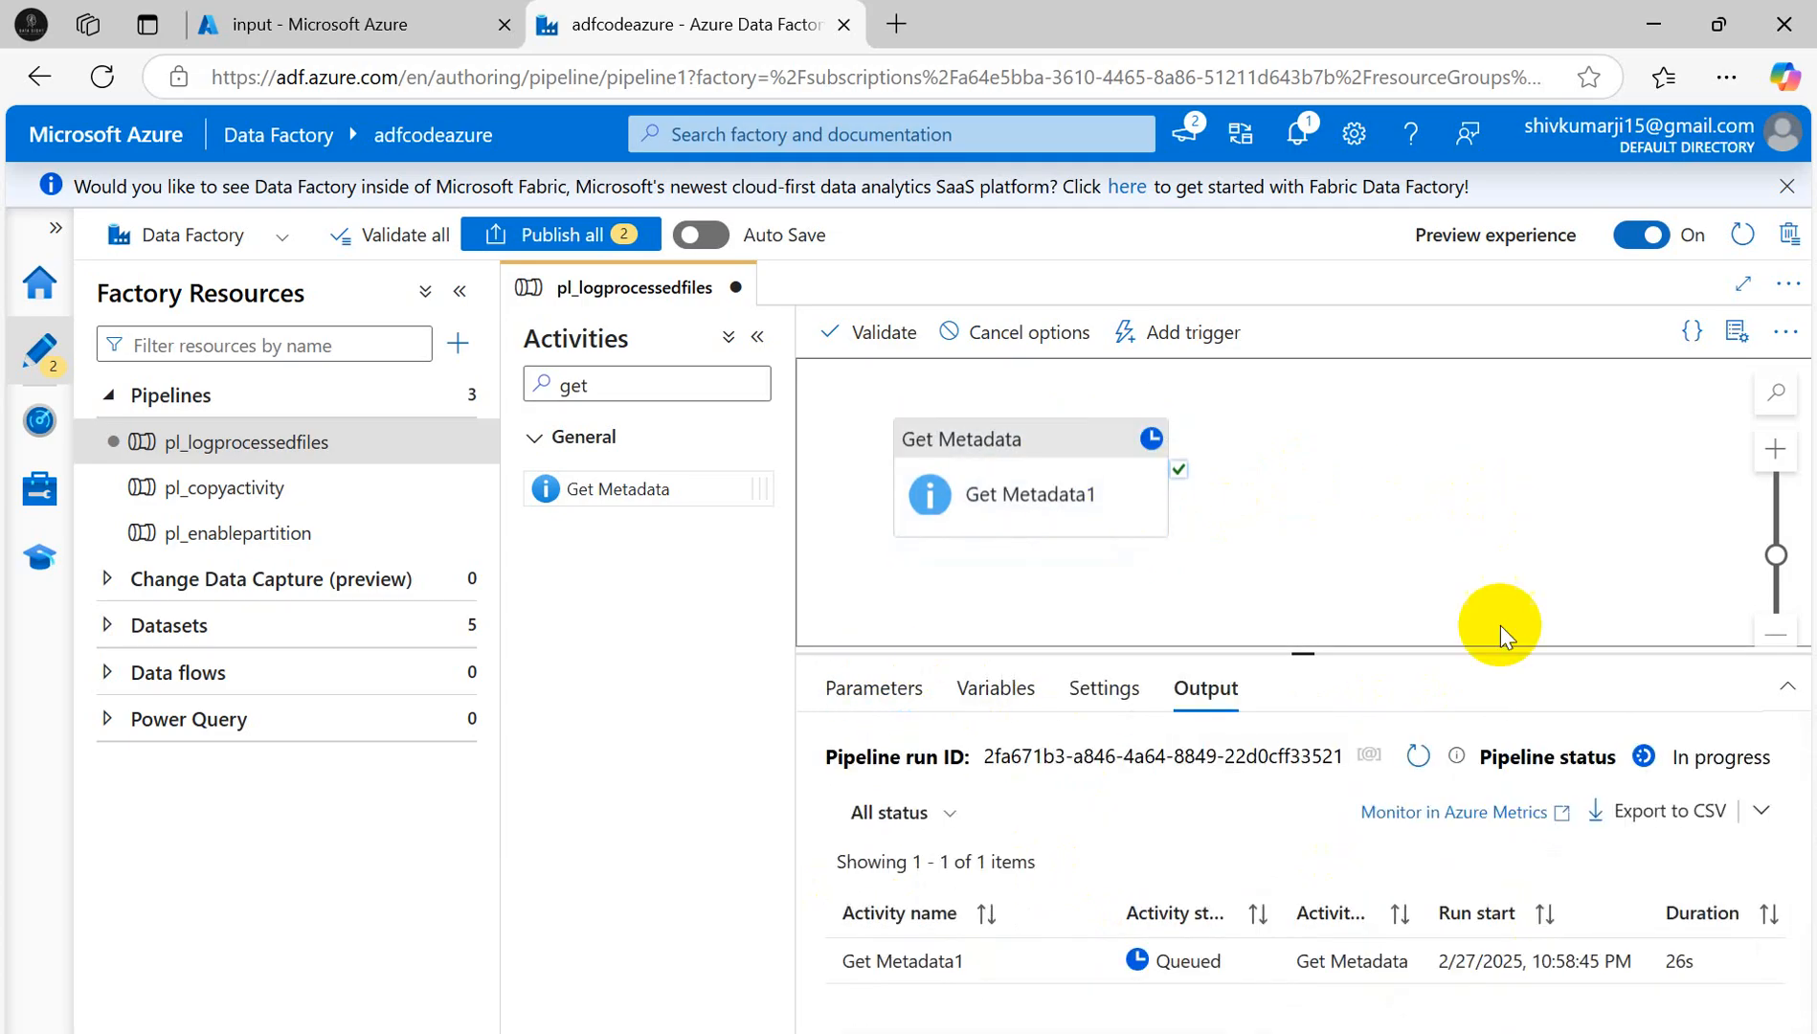
- Refresh the debug output again and inspect the input sent to Get Metadata1
{"action": "left_click", "coordinate": [1417, 756]}
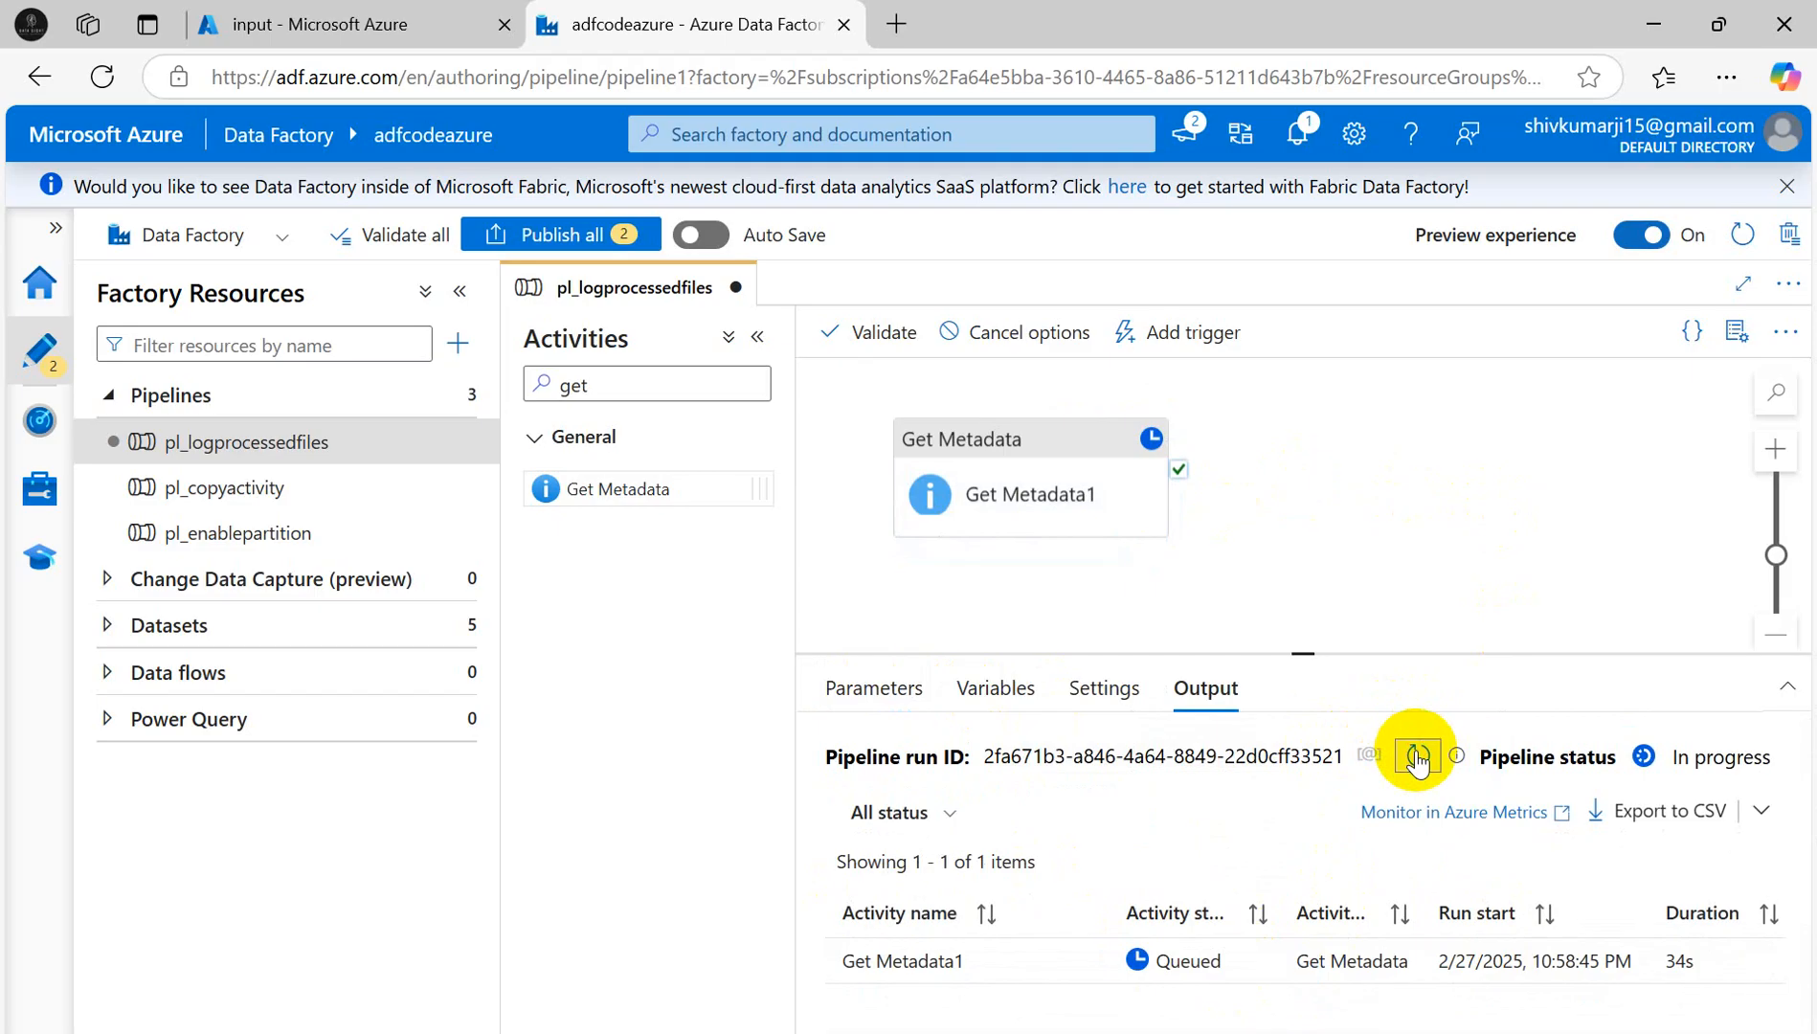
{"action": "left_click", "coordinate": [1417, 756]}
{"action": "left_click", "coordinate": [1418, 756]}
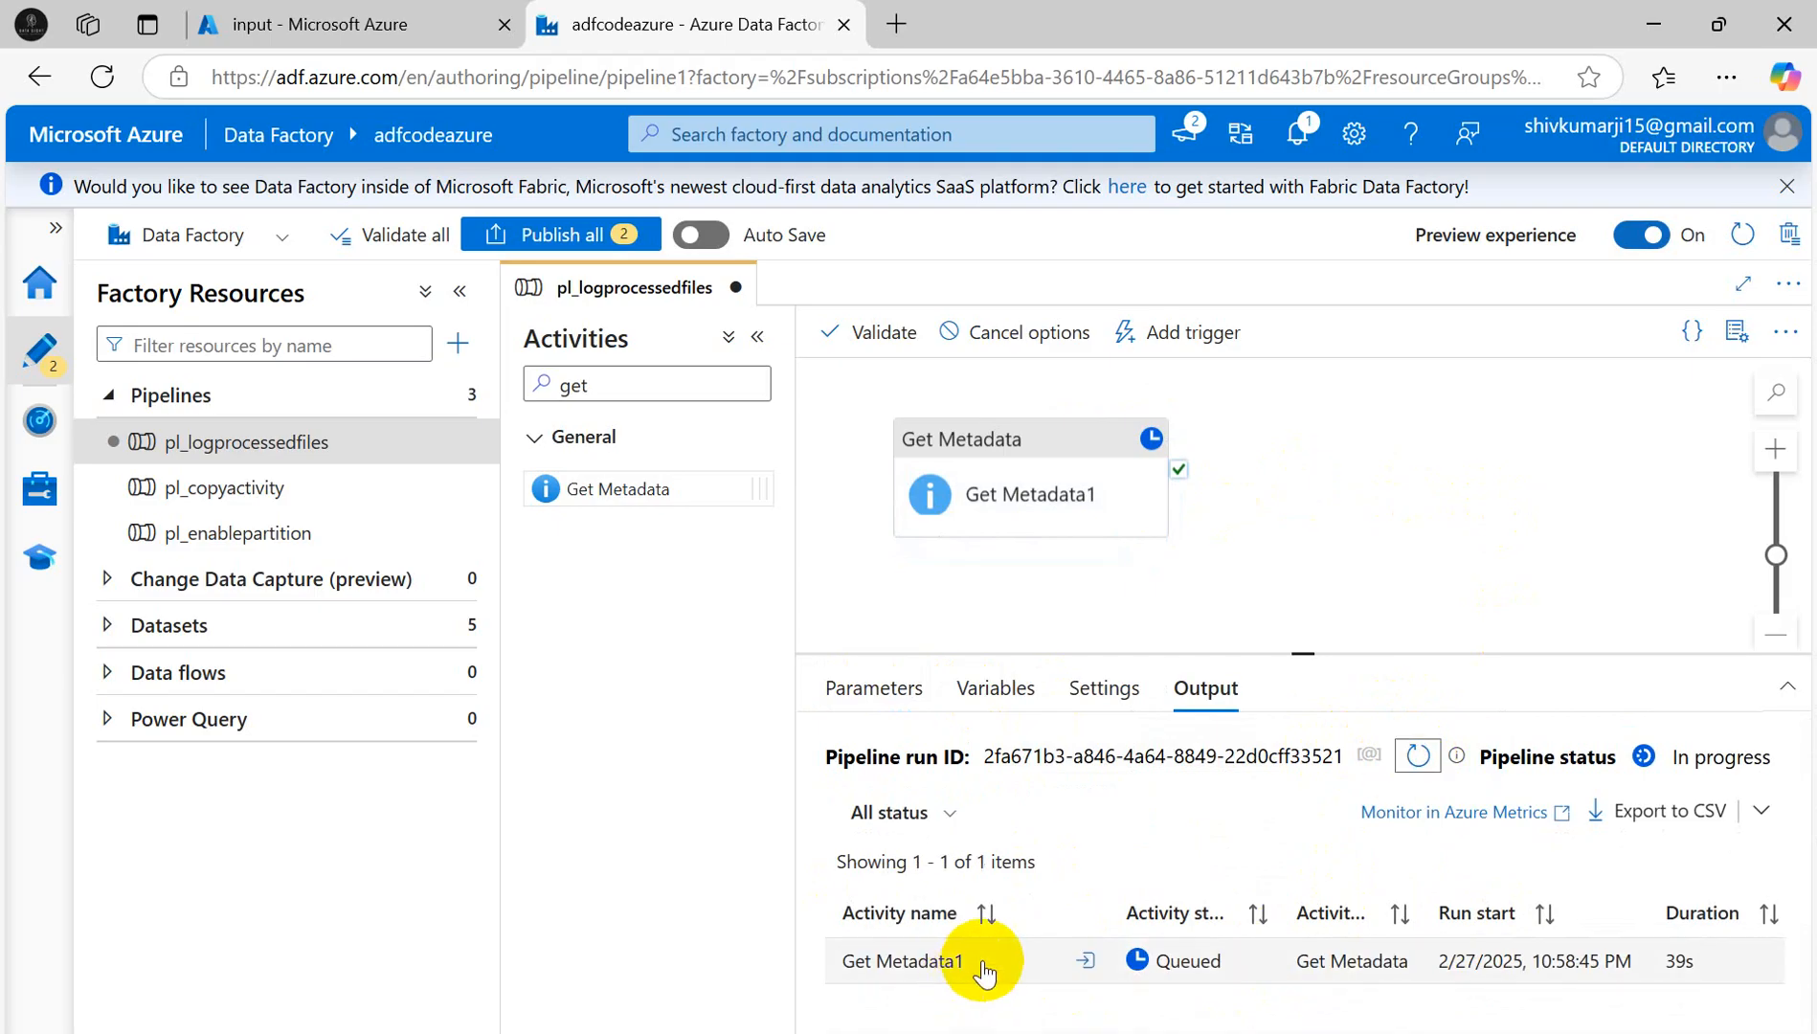
{"action": "left_click", "coordinate": [1082, 961]}
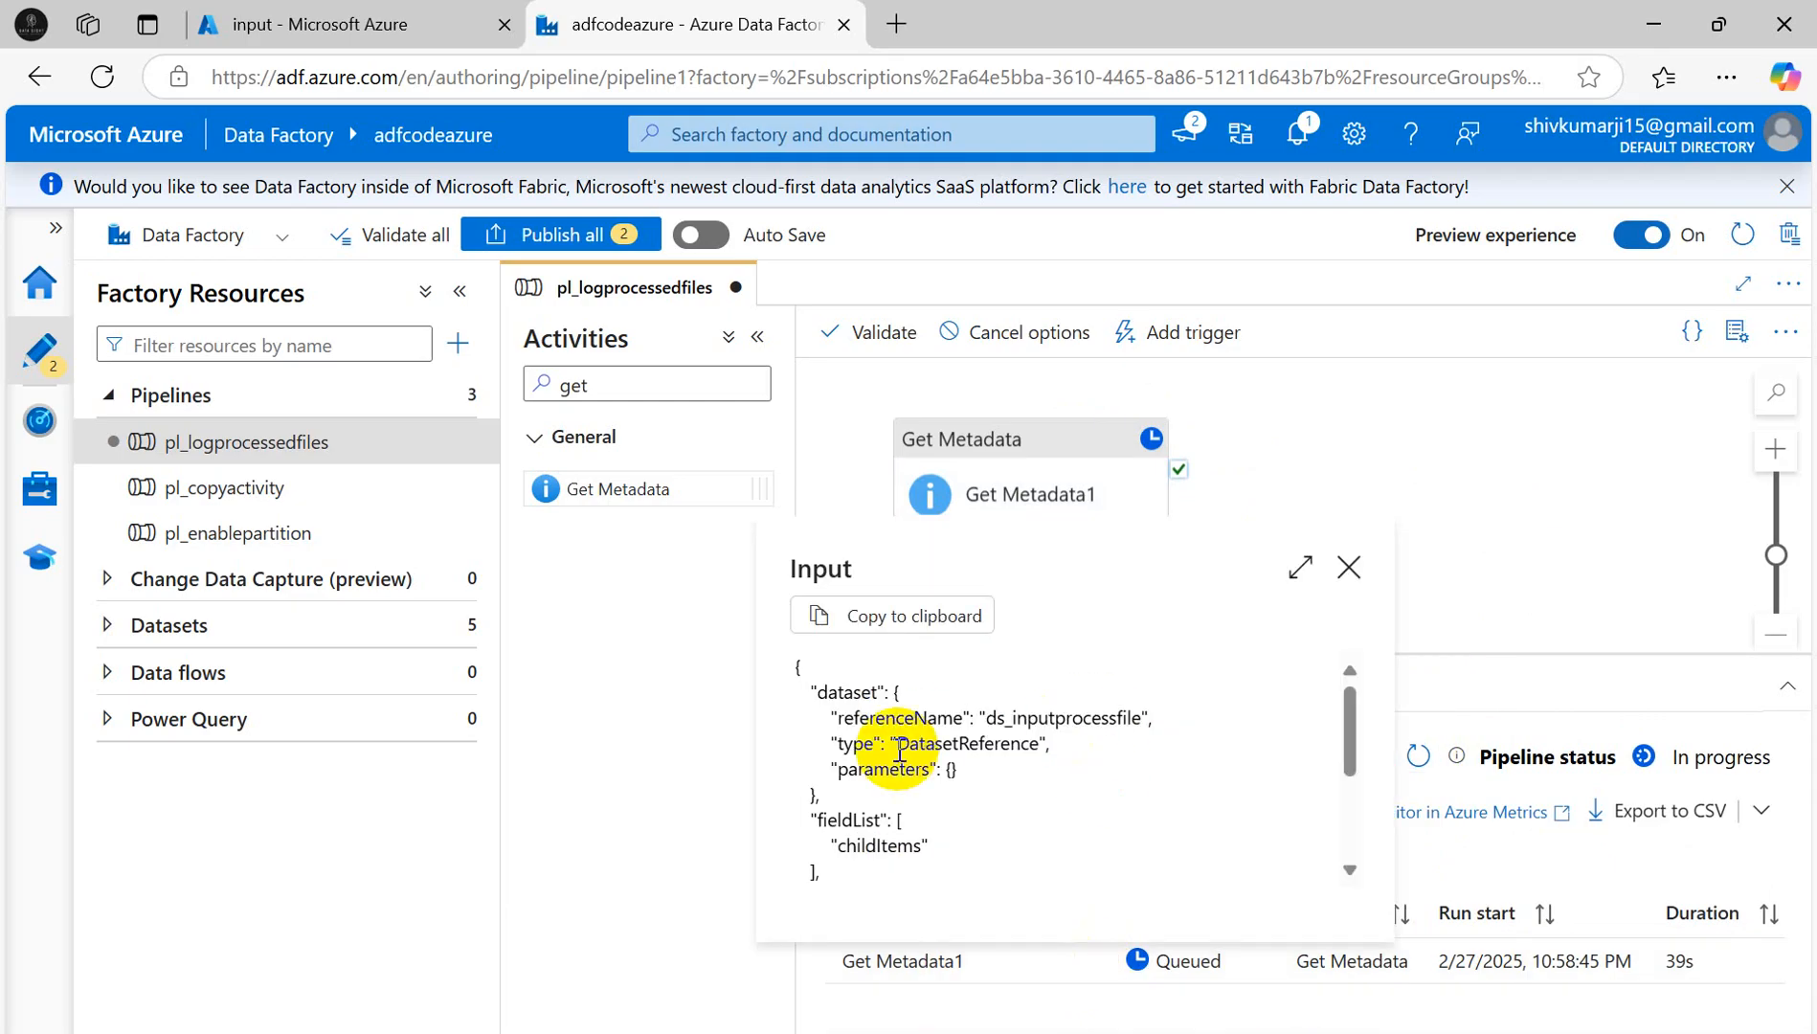
{"action": "mouse_move", "coordinate": [1361, 722]}
{"action": "left_mouse_down"}
{"action": "mouse_move", "coordinate": [1351, 860]}
{"action": "mouse_move", "coordinate": [1379, 723]}
{"action": "left_mouse_up"}
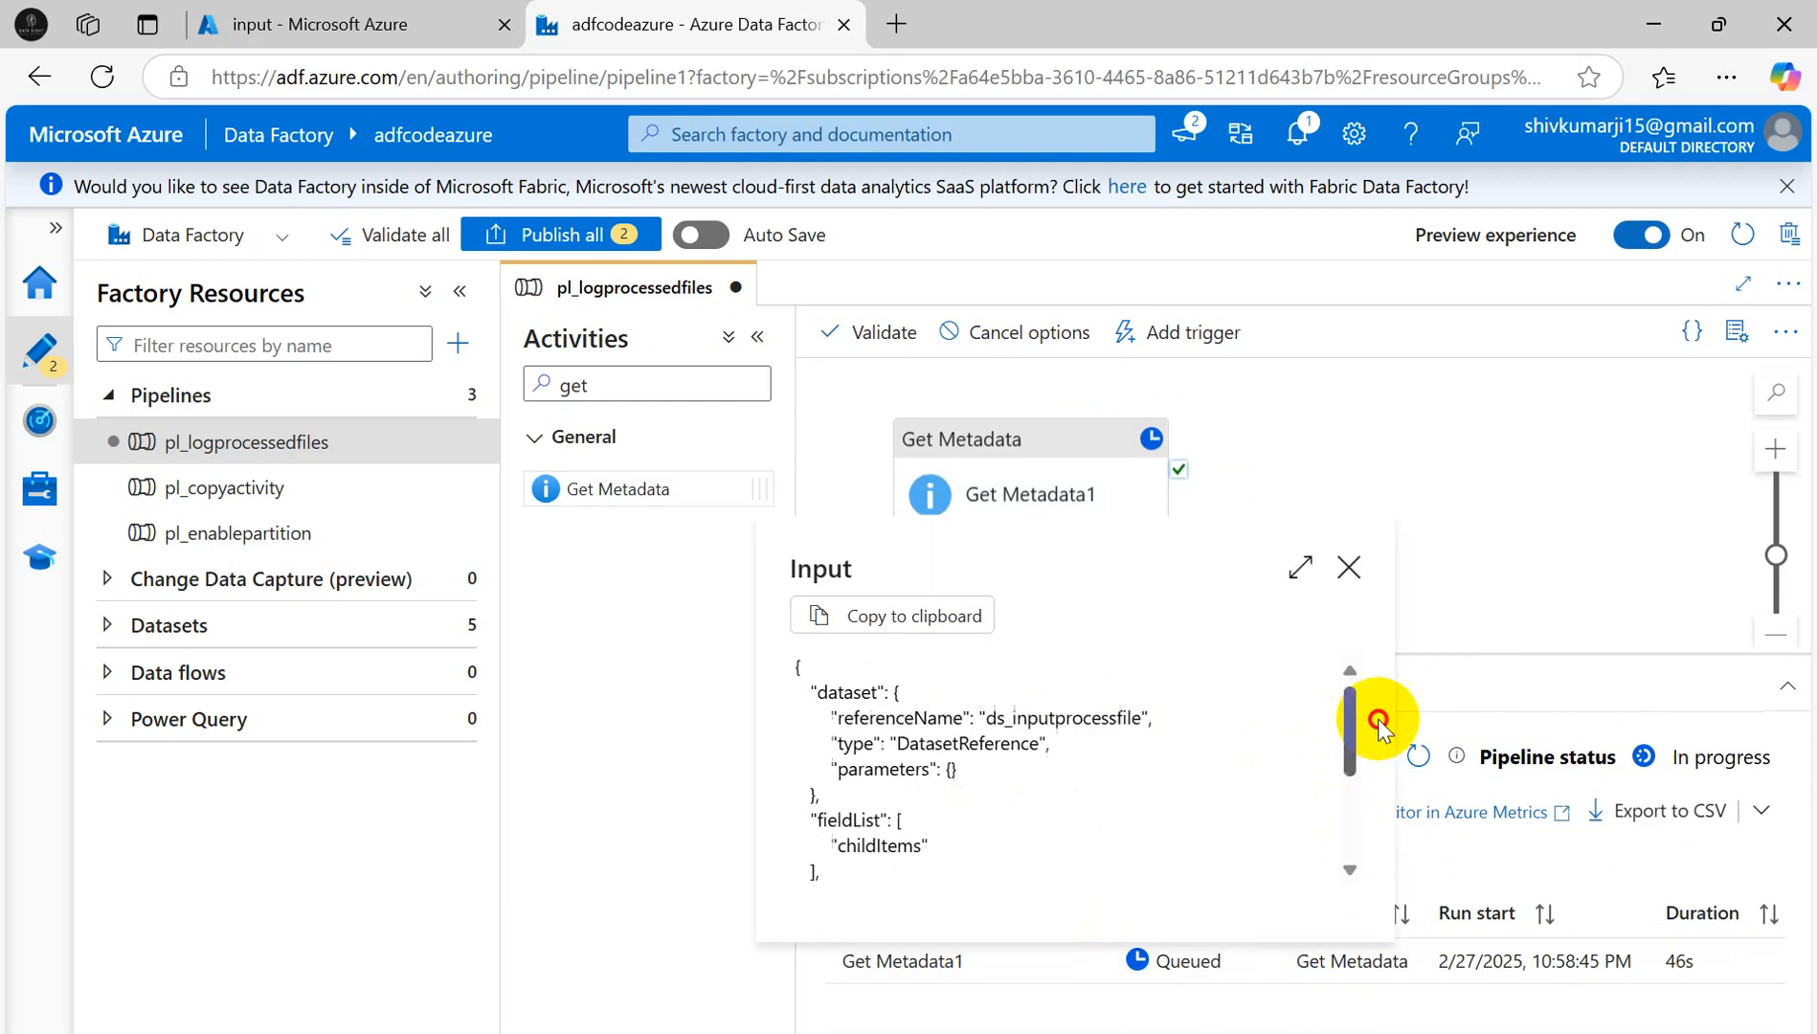
{"action": "left_click", "coordinate": [1349, 567]}
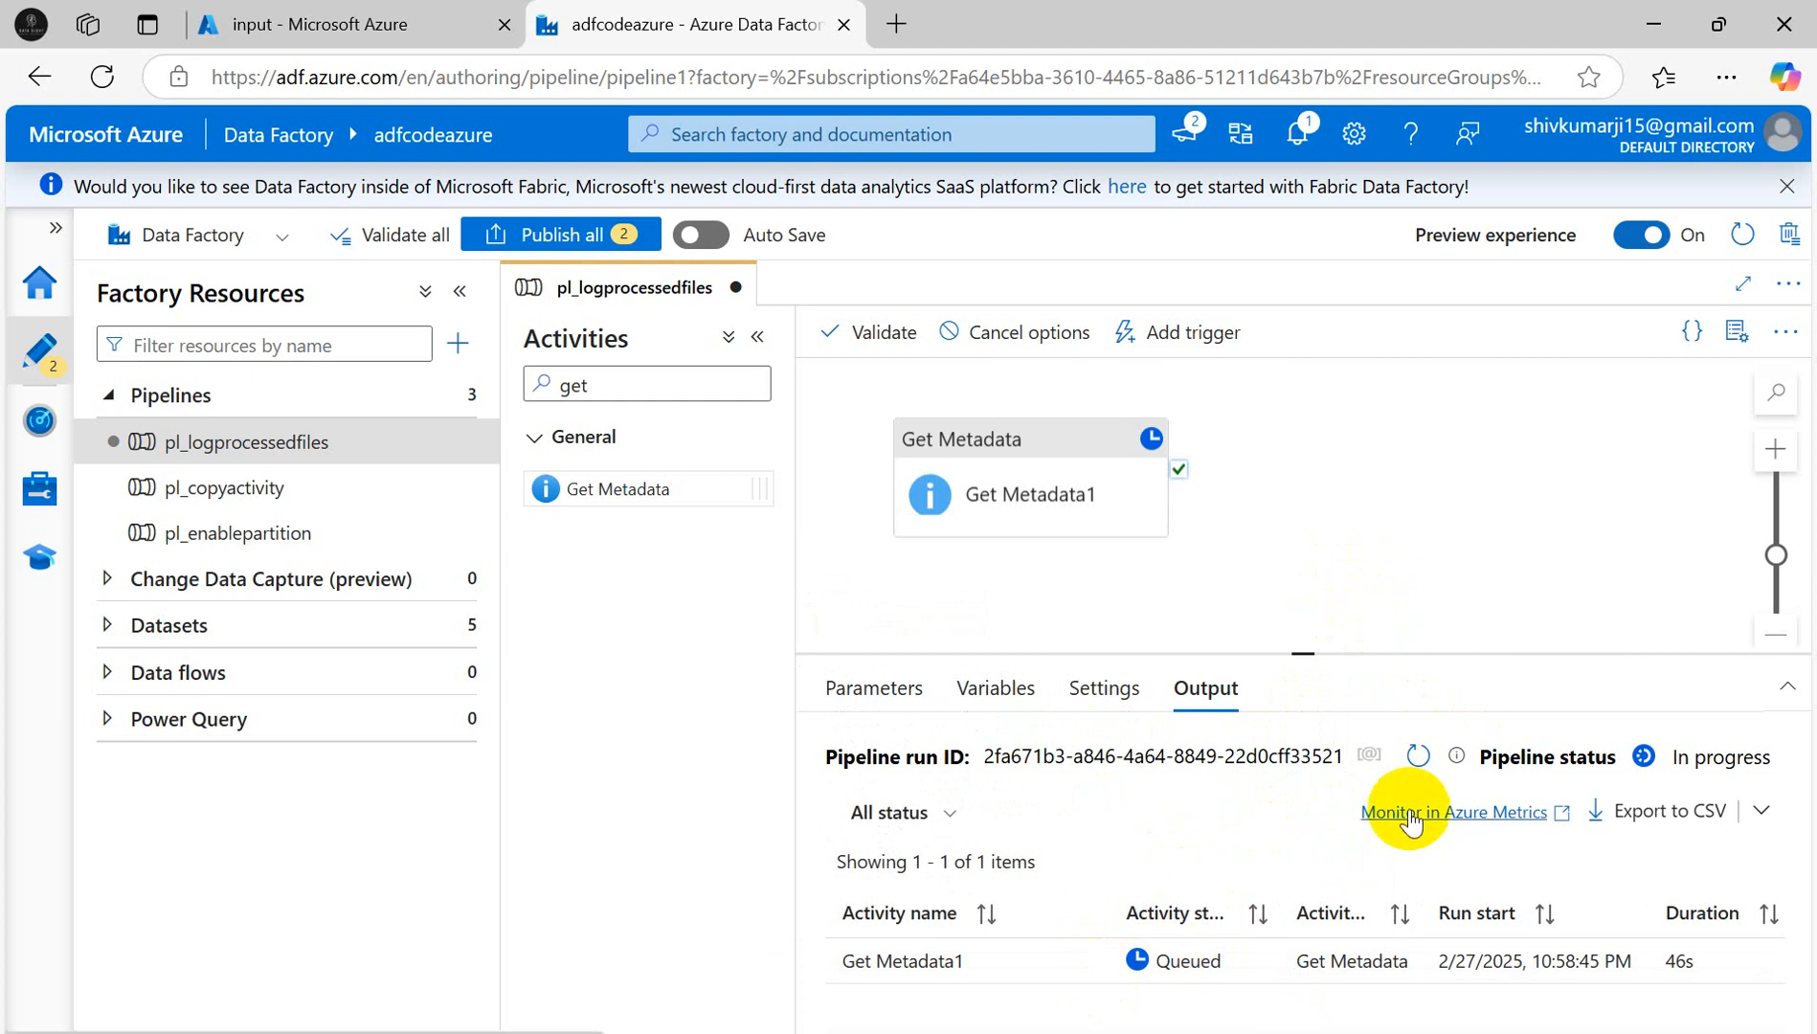
- Copy Get Metadata1's output JSON listing the child files to the clipboard
{"action": "mouse_move", "coordinate": [1029, 978]}
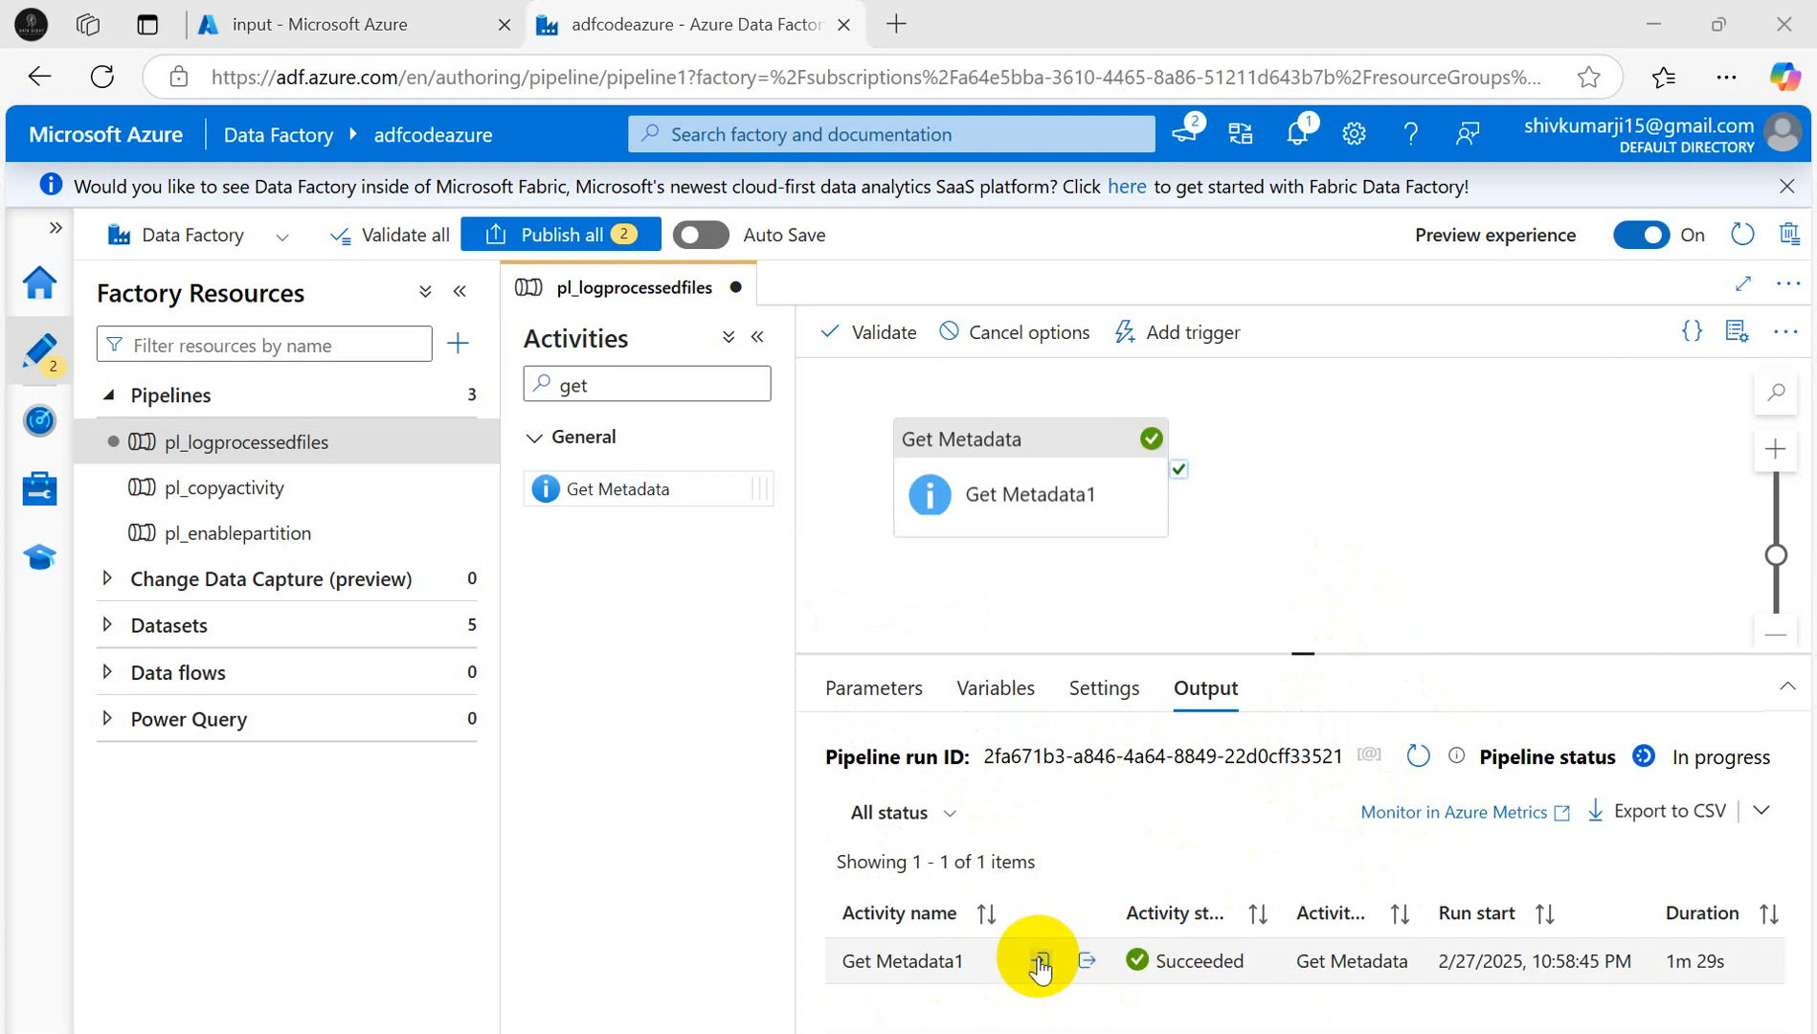
{"action": "left_click", "coordinate": [1086, 960]}
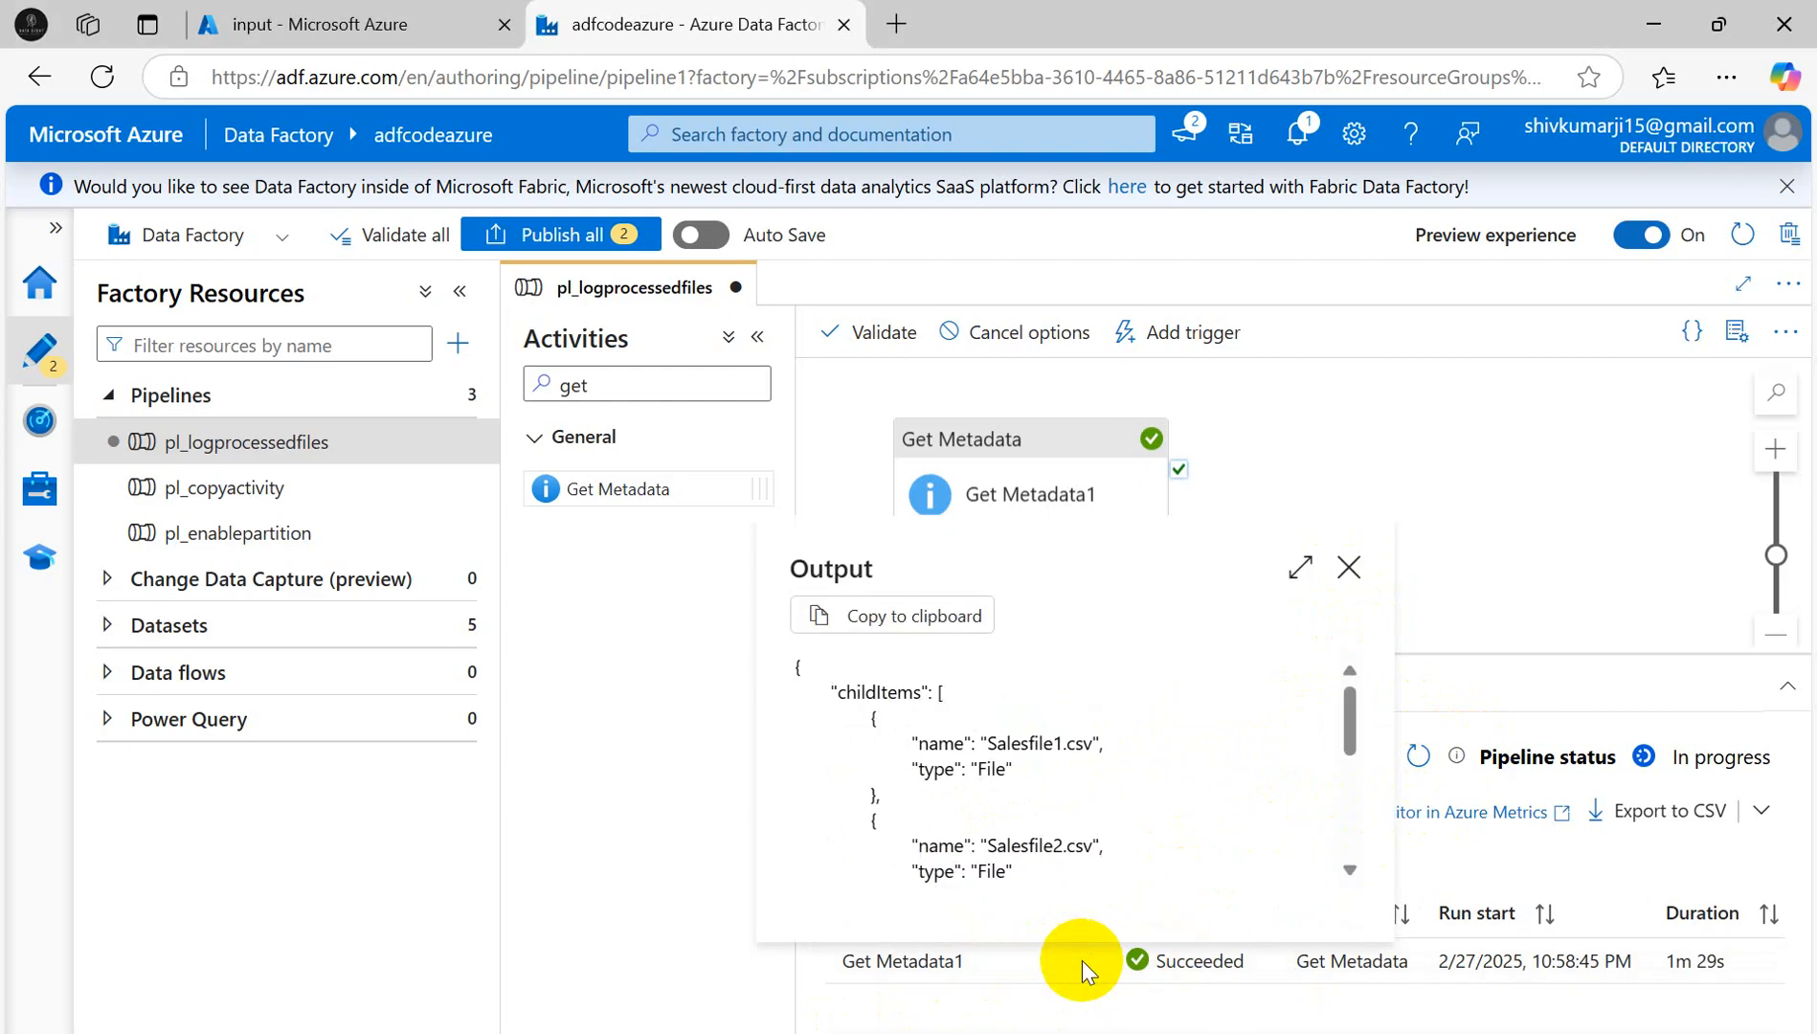
{"action": "left_click", "coordinate": [857, 616]}
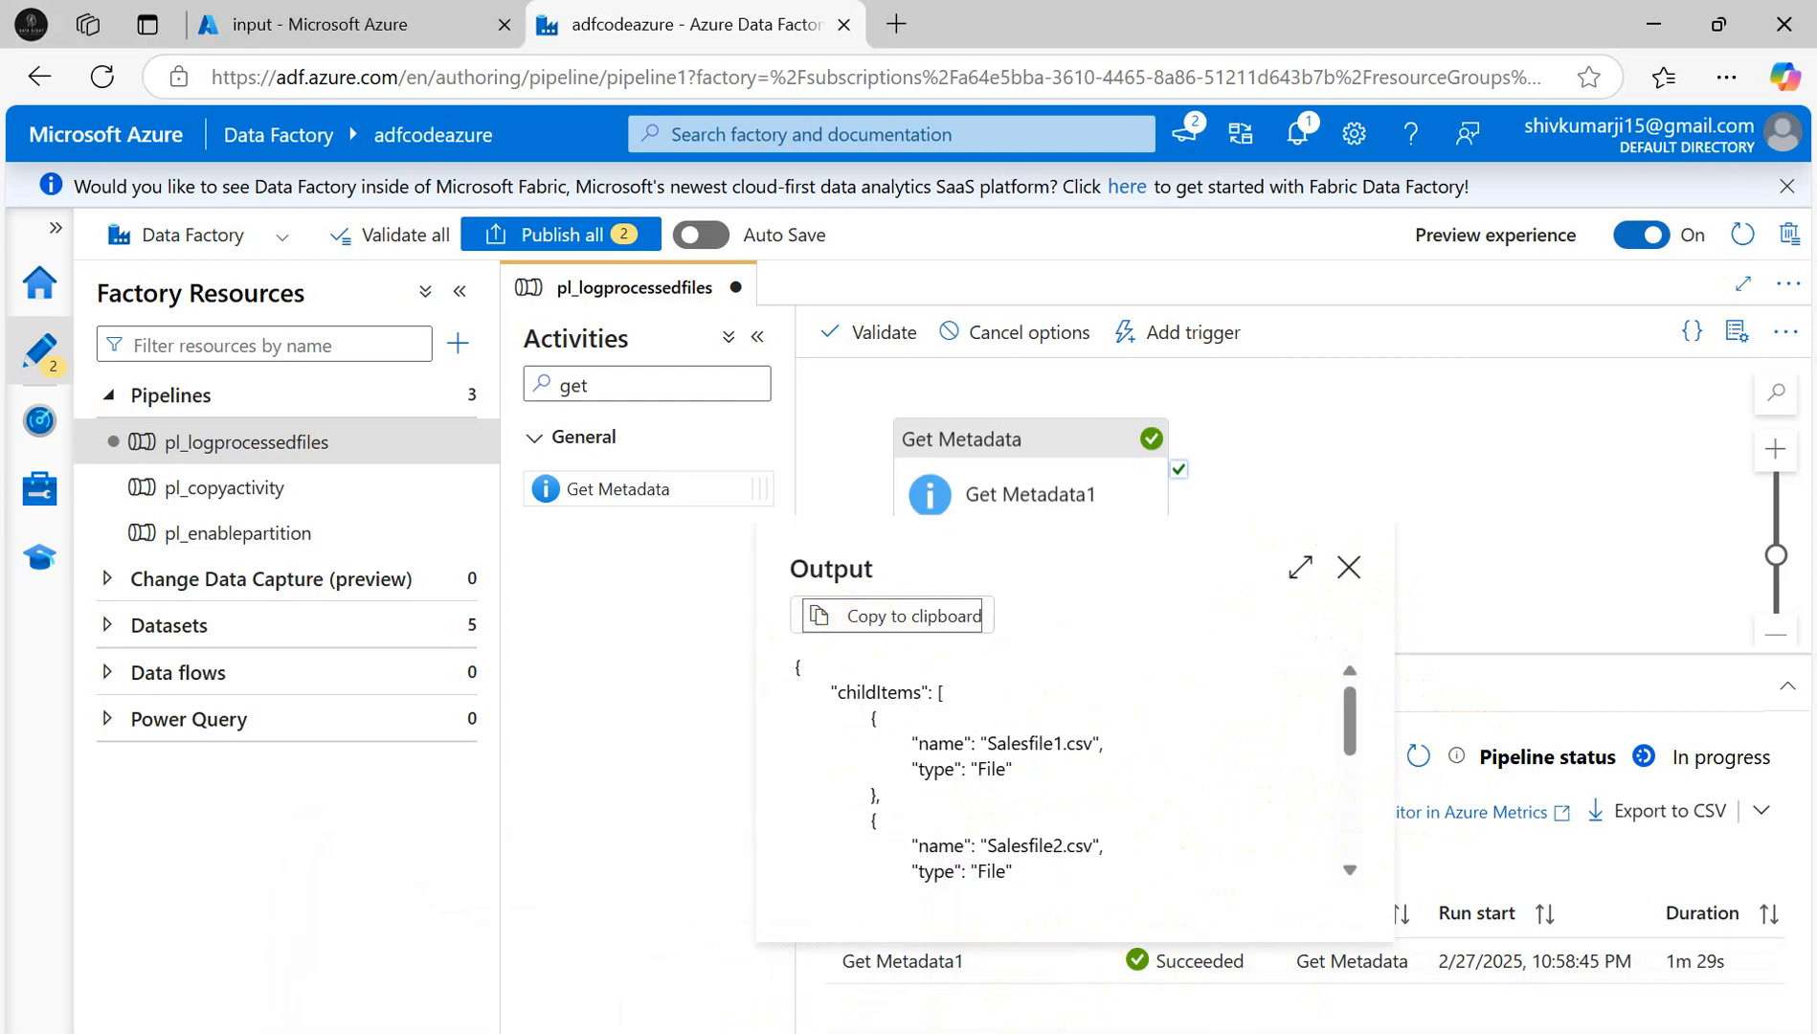
- Paste the copied output JSON into a new Notepad++ document and apply JSON language formatting
{"action": "key", "text": "super"}
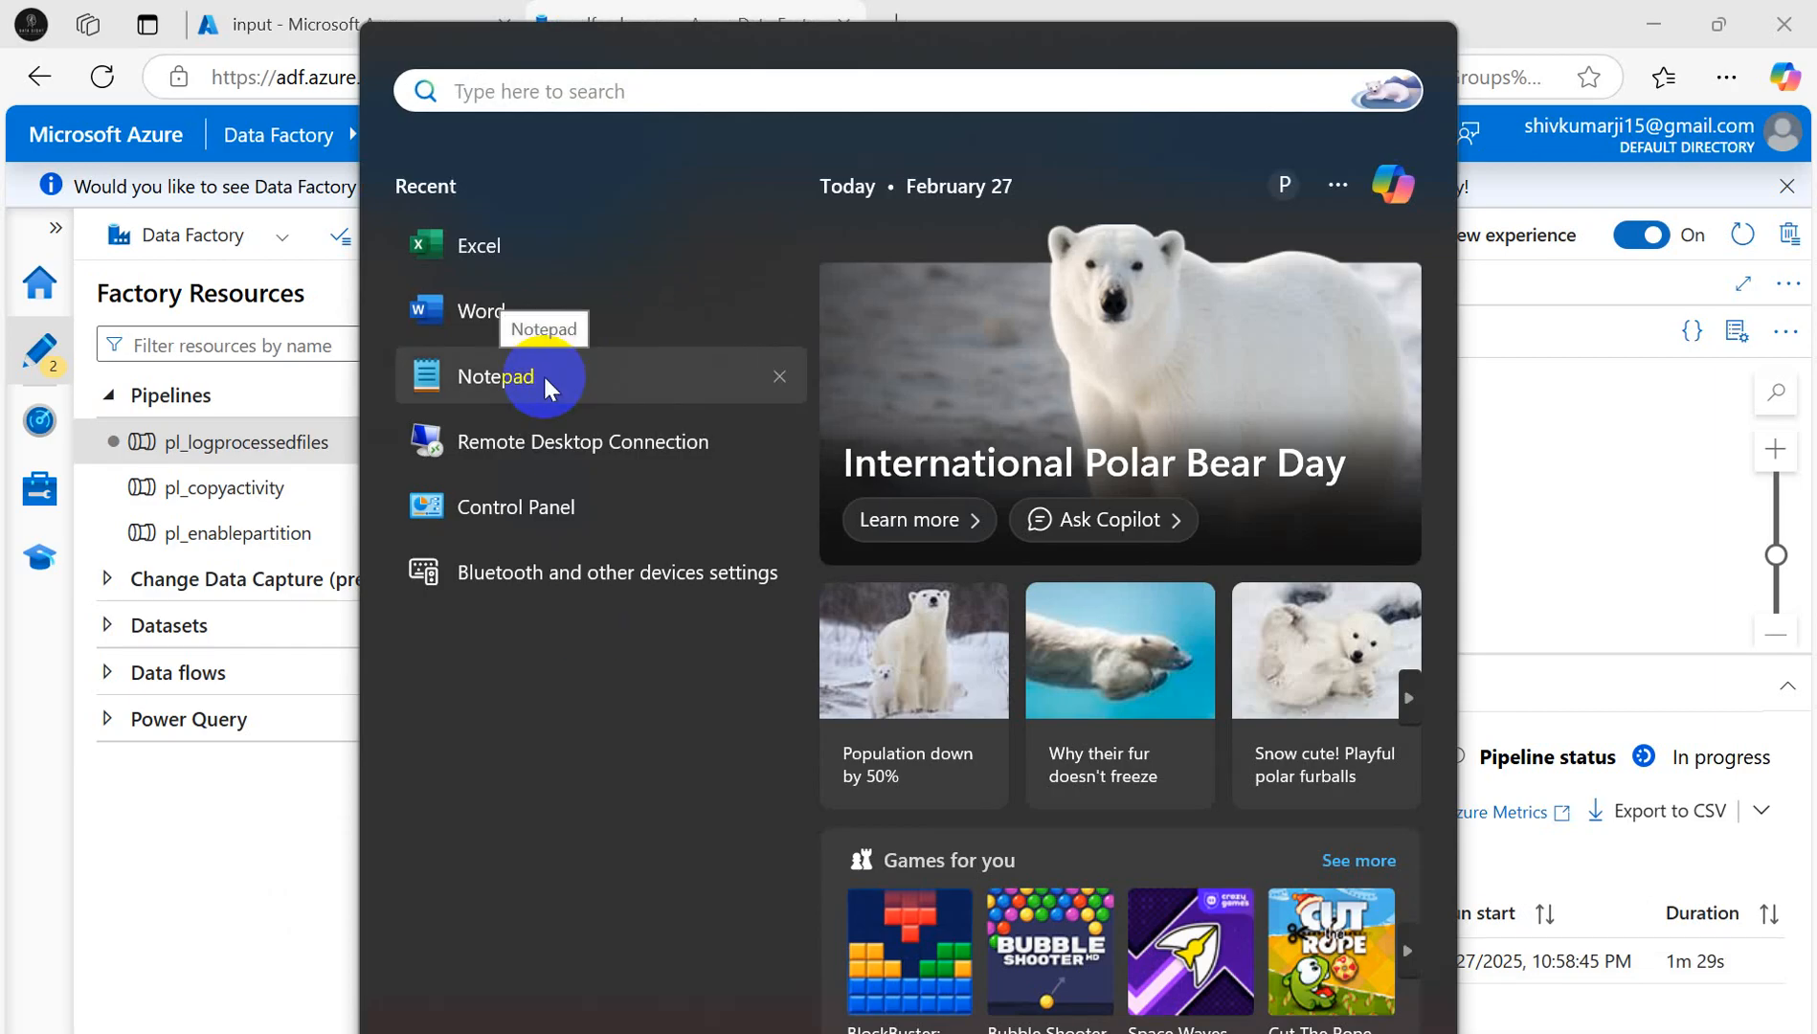
{"action": "type", "text": "note"}
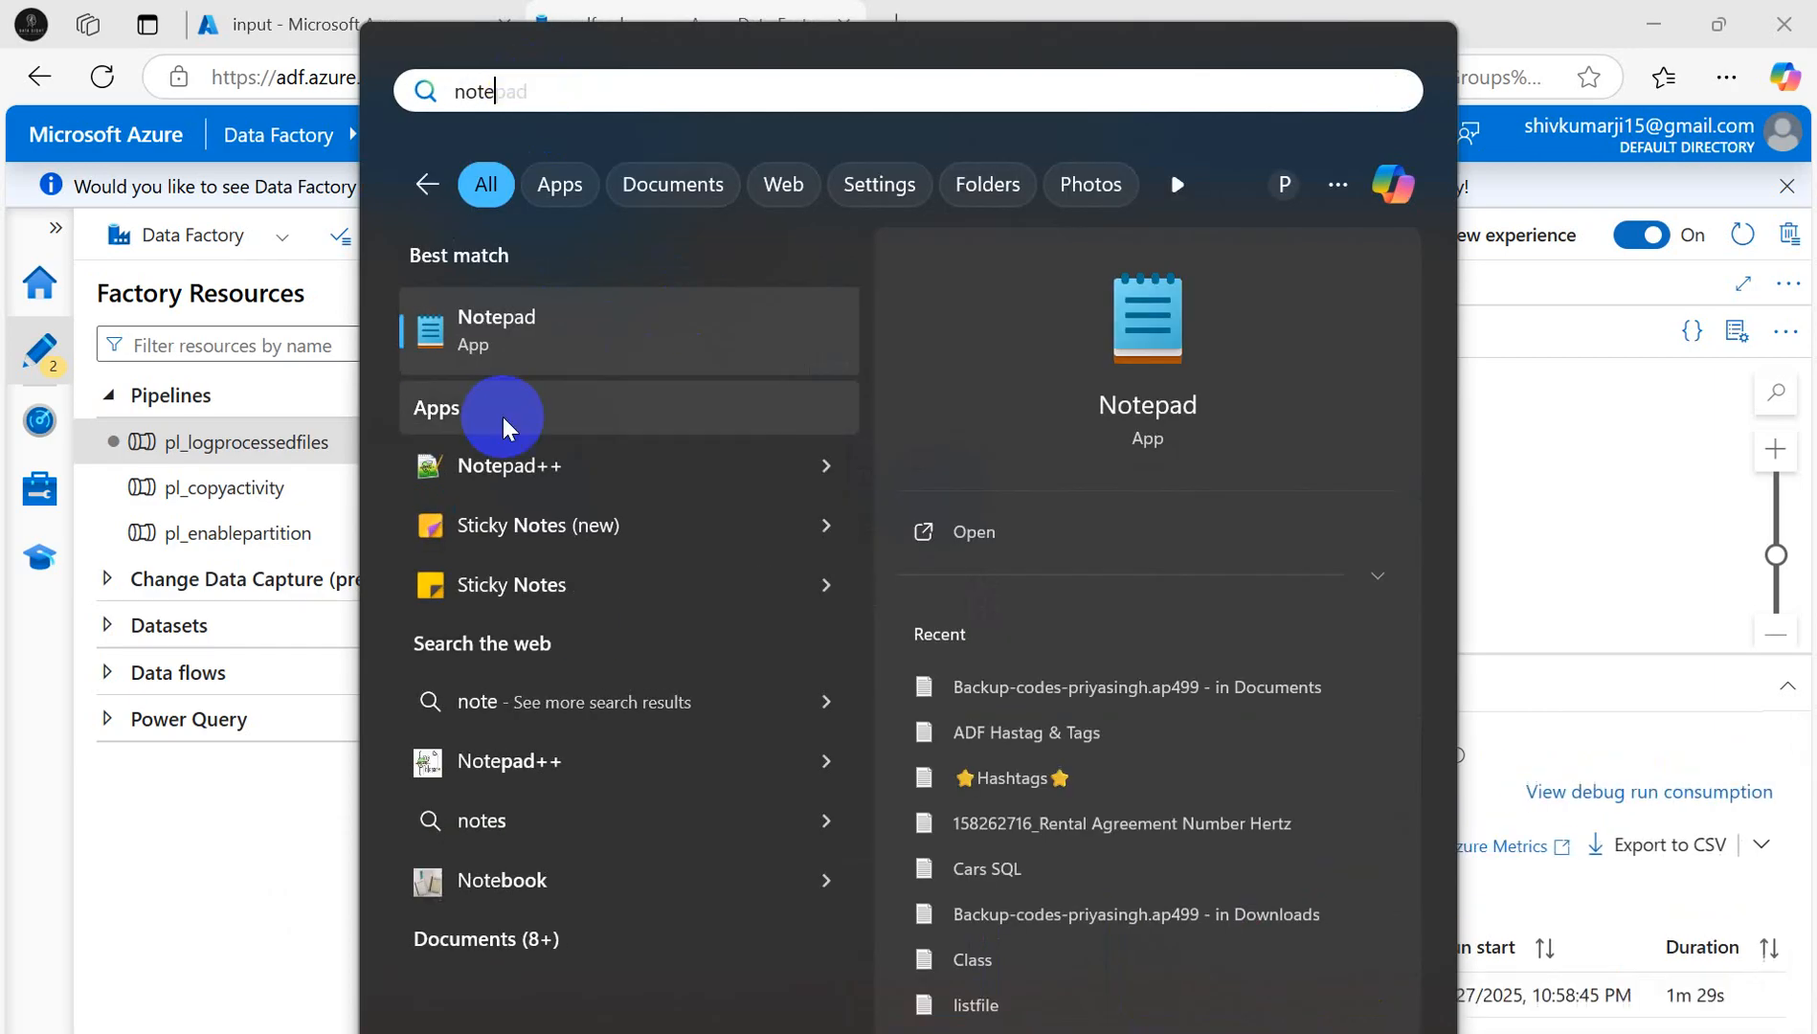
{"action": "left_click", "coordinate": [461, 462]}
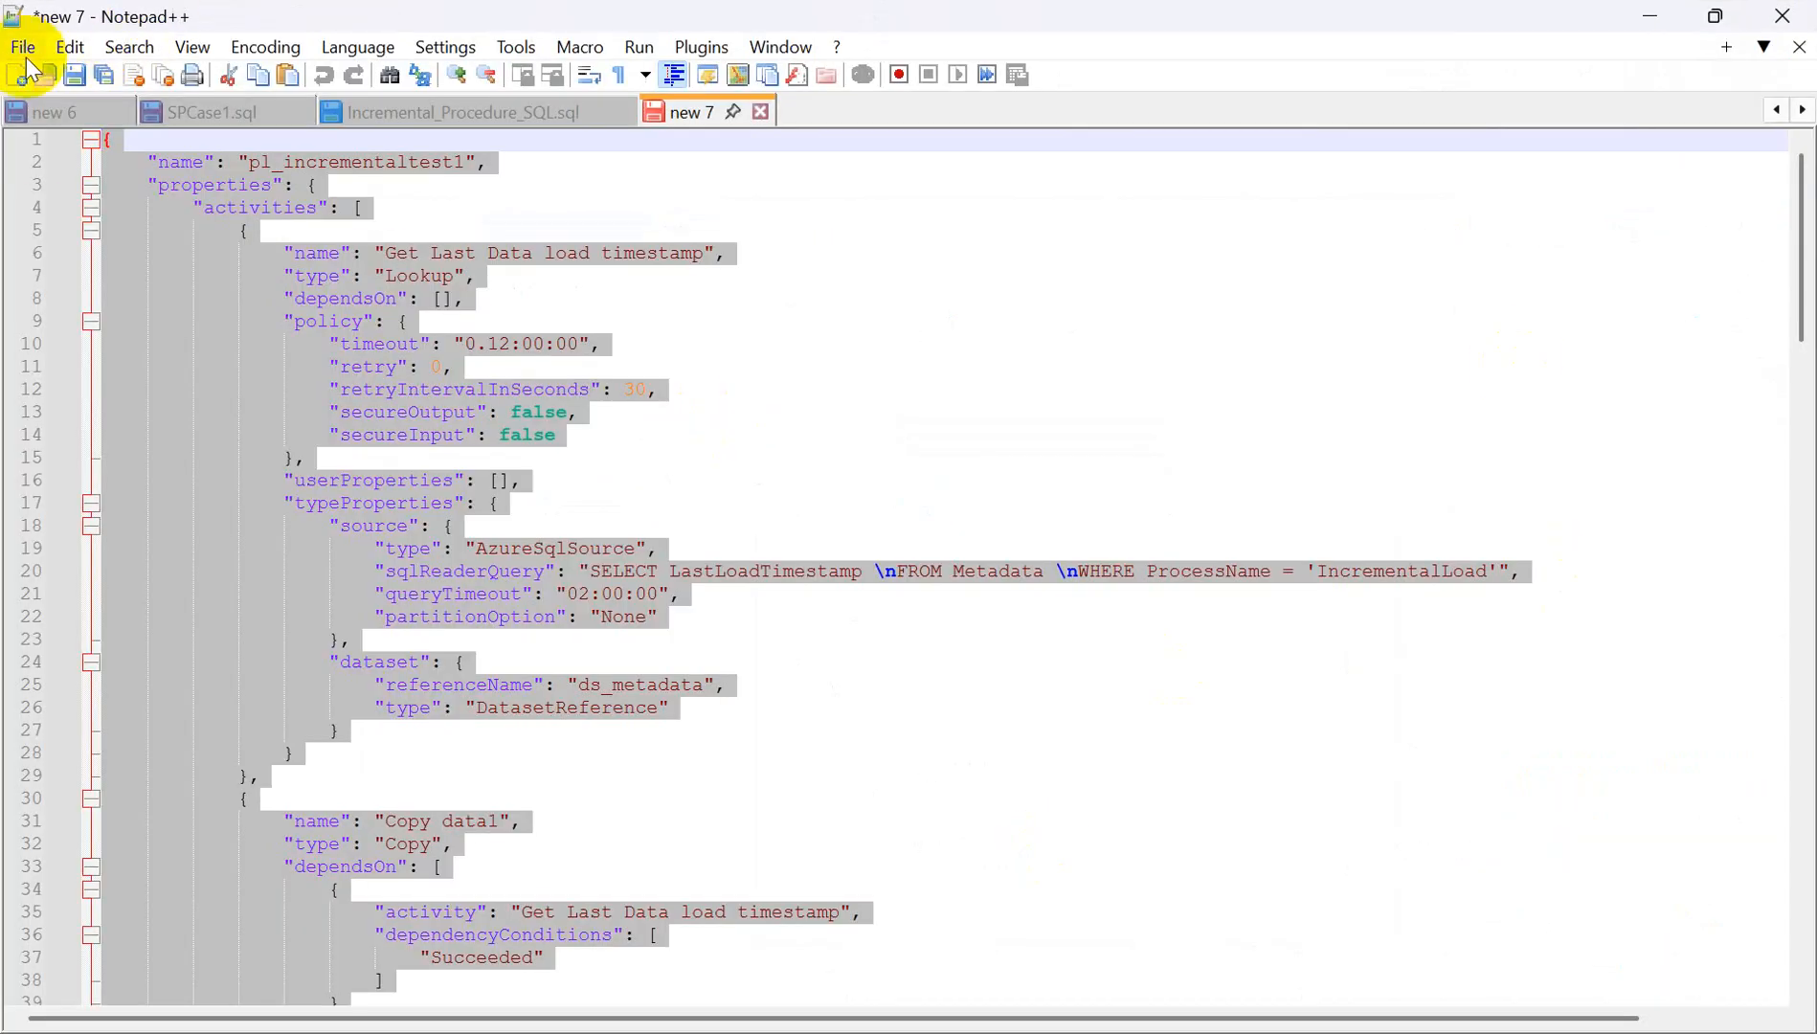
{"action": "left_click", "coordinate": [17, 75]}
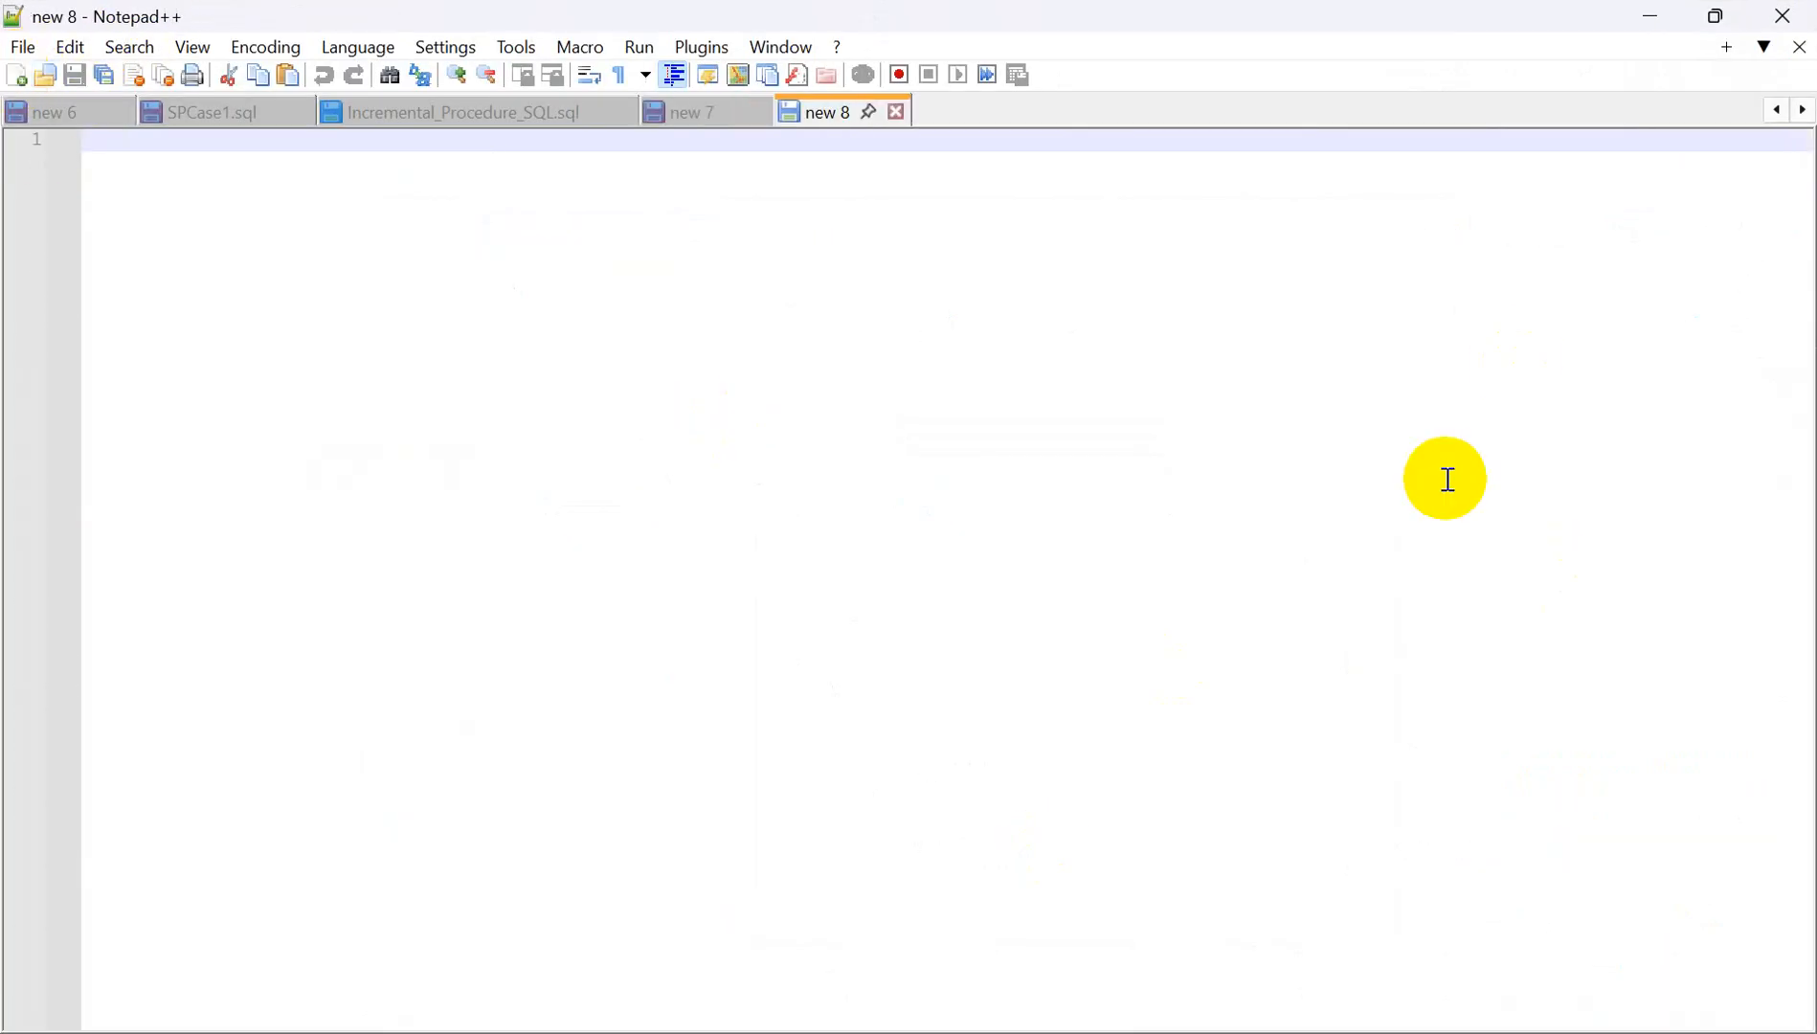
{"action": "key", "text": "ctrl+v"}
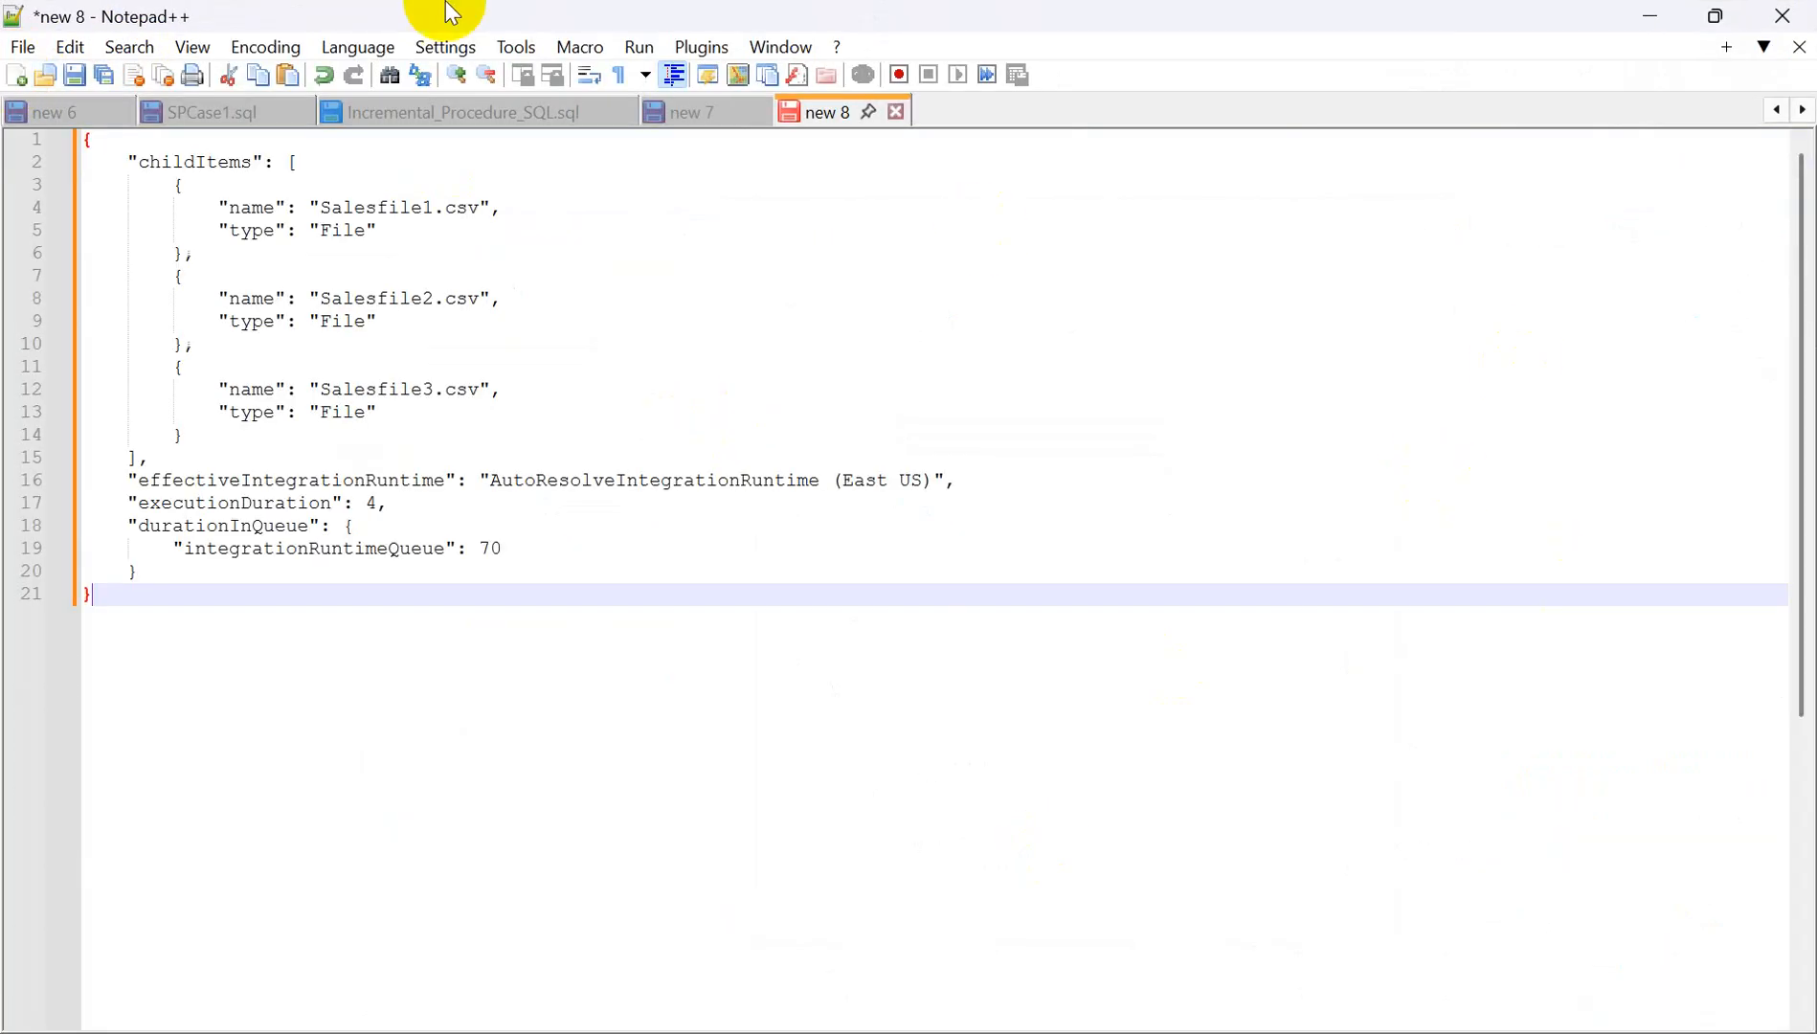
{"action": "left_click", "coordinate": [358, 46]}
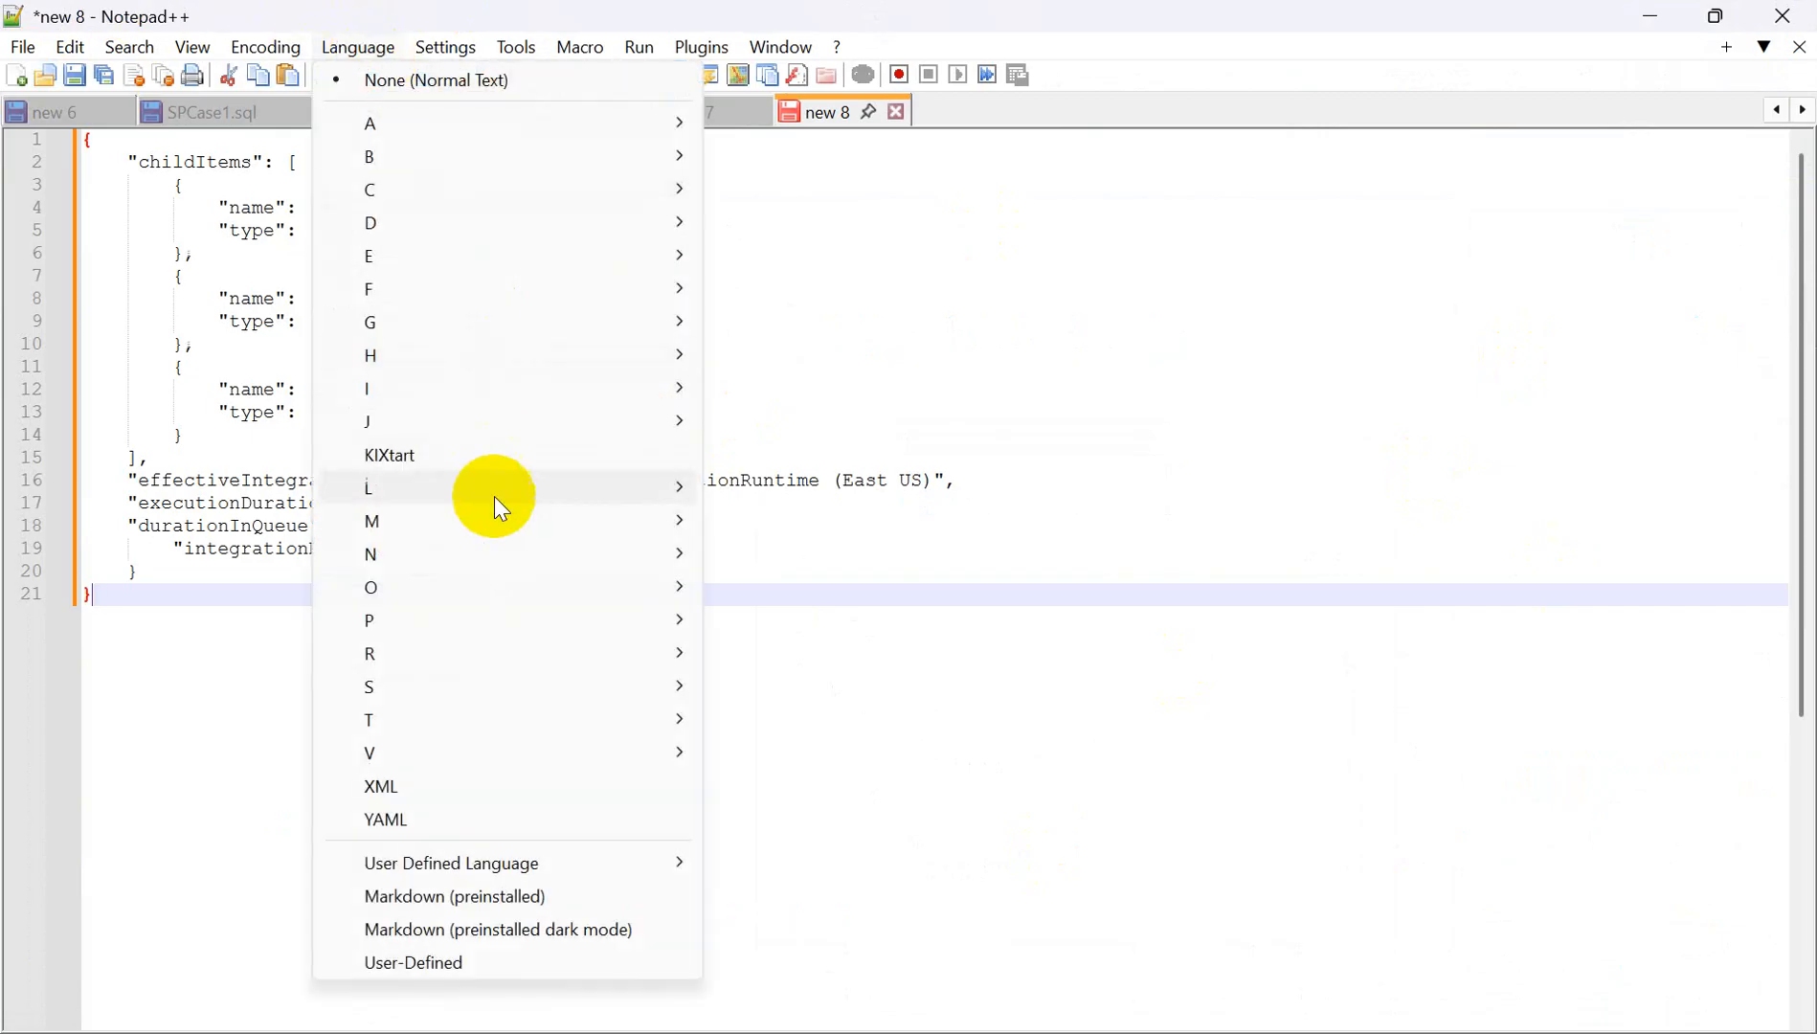
{"action": "mouse_move", "coordinate": [677, 427]}
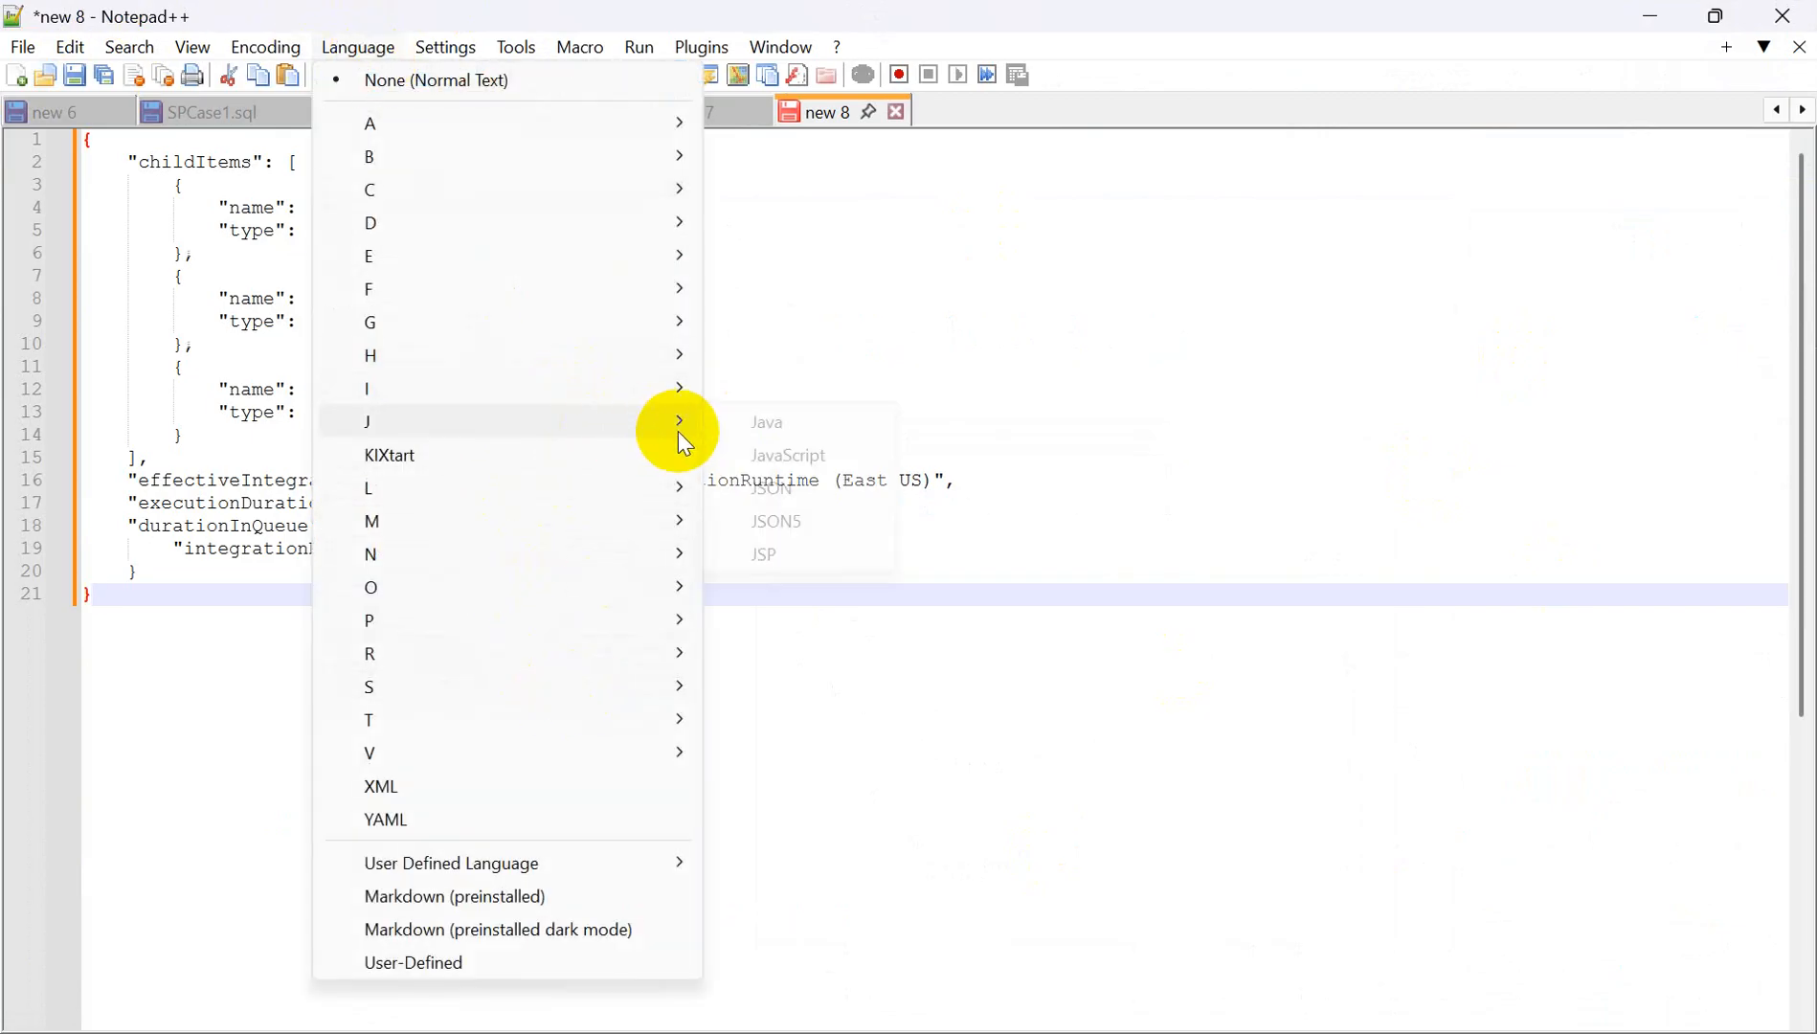
{"action": "left_click", "coordinate": [820, 493]}
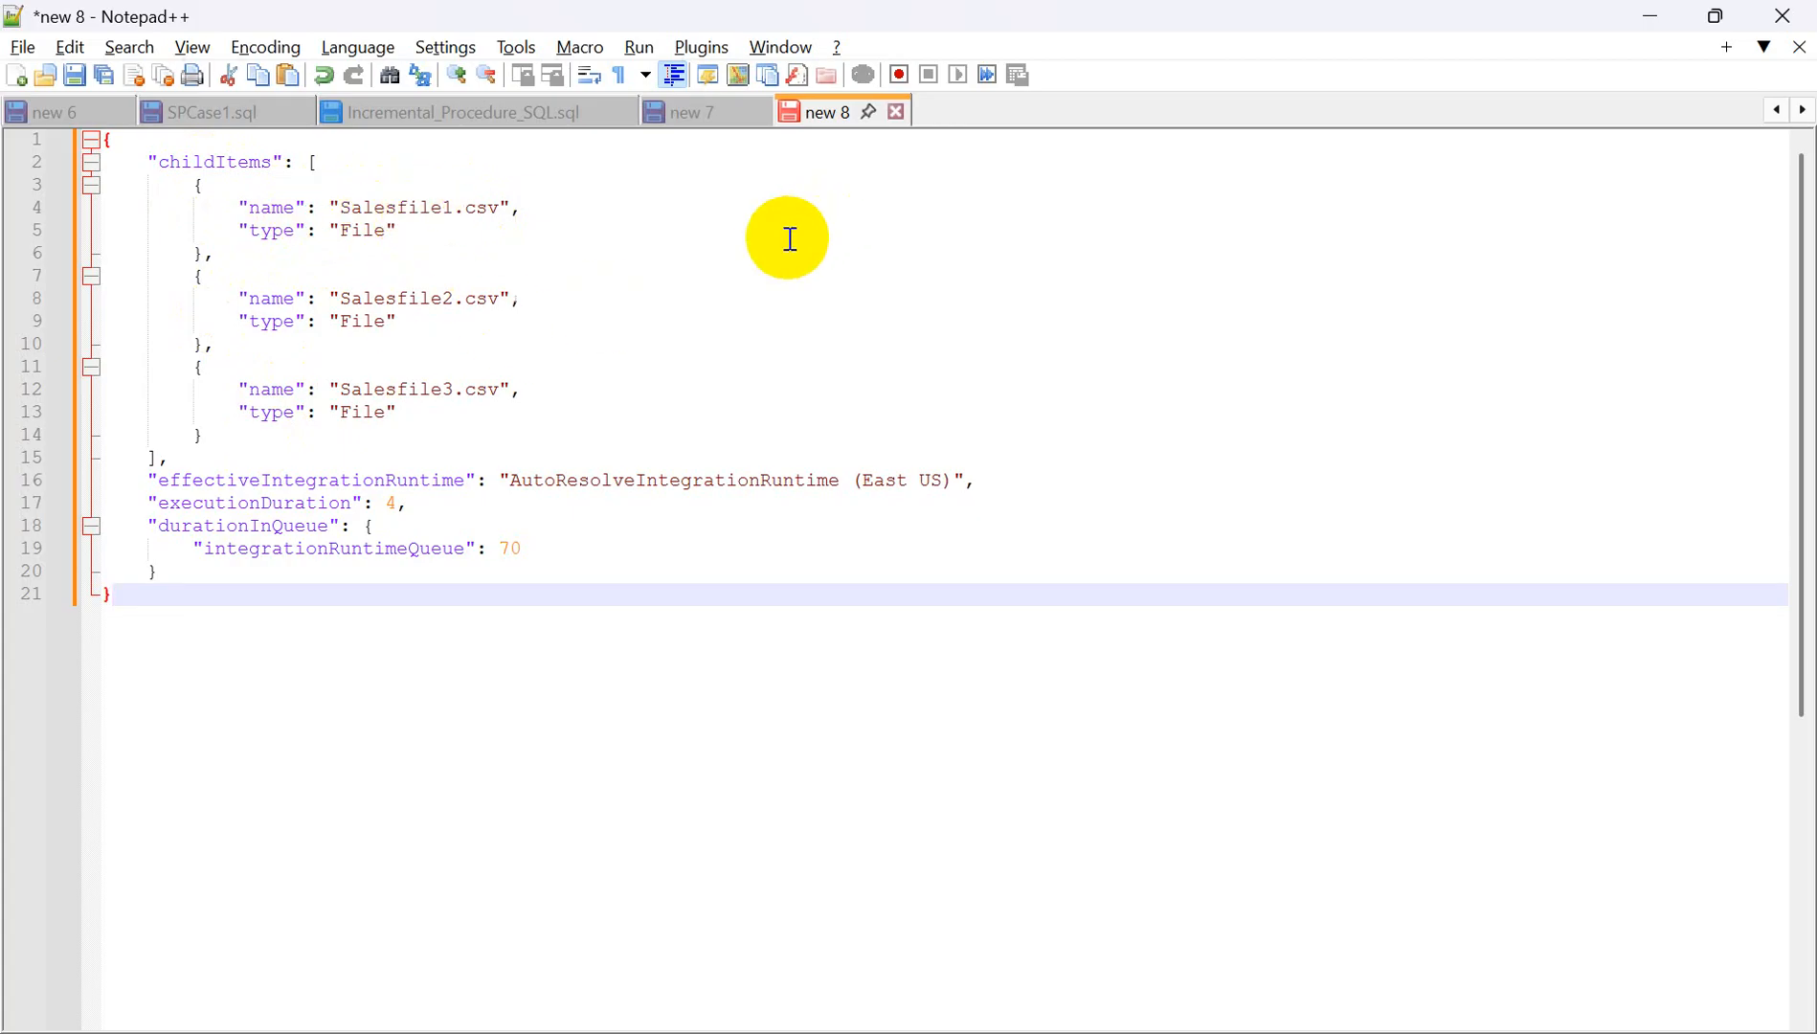
{"action": "key", "text": "alt+Tab"}
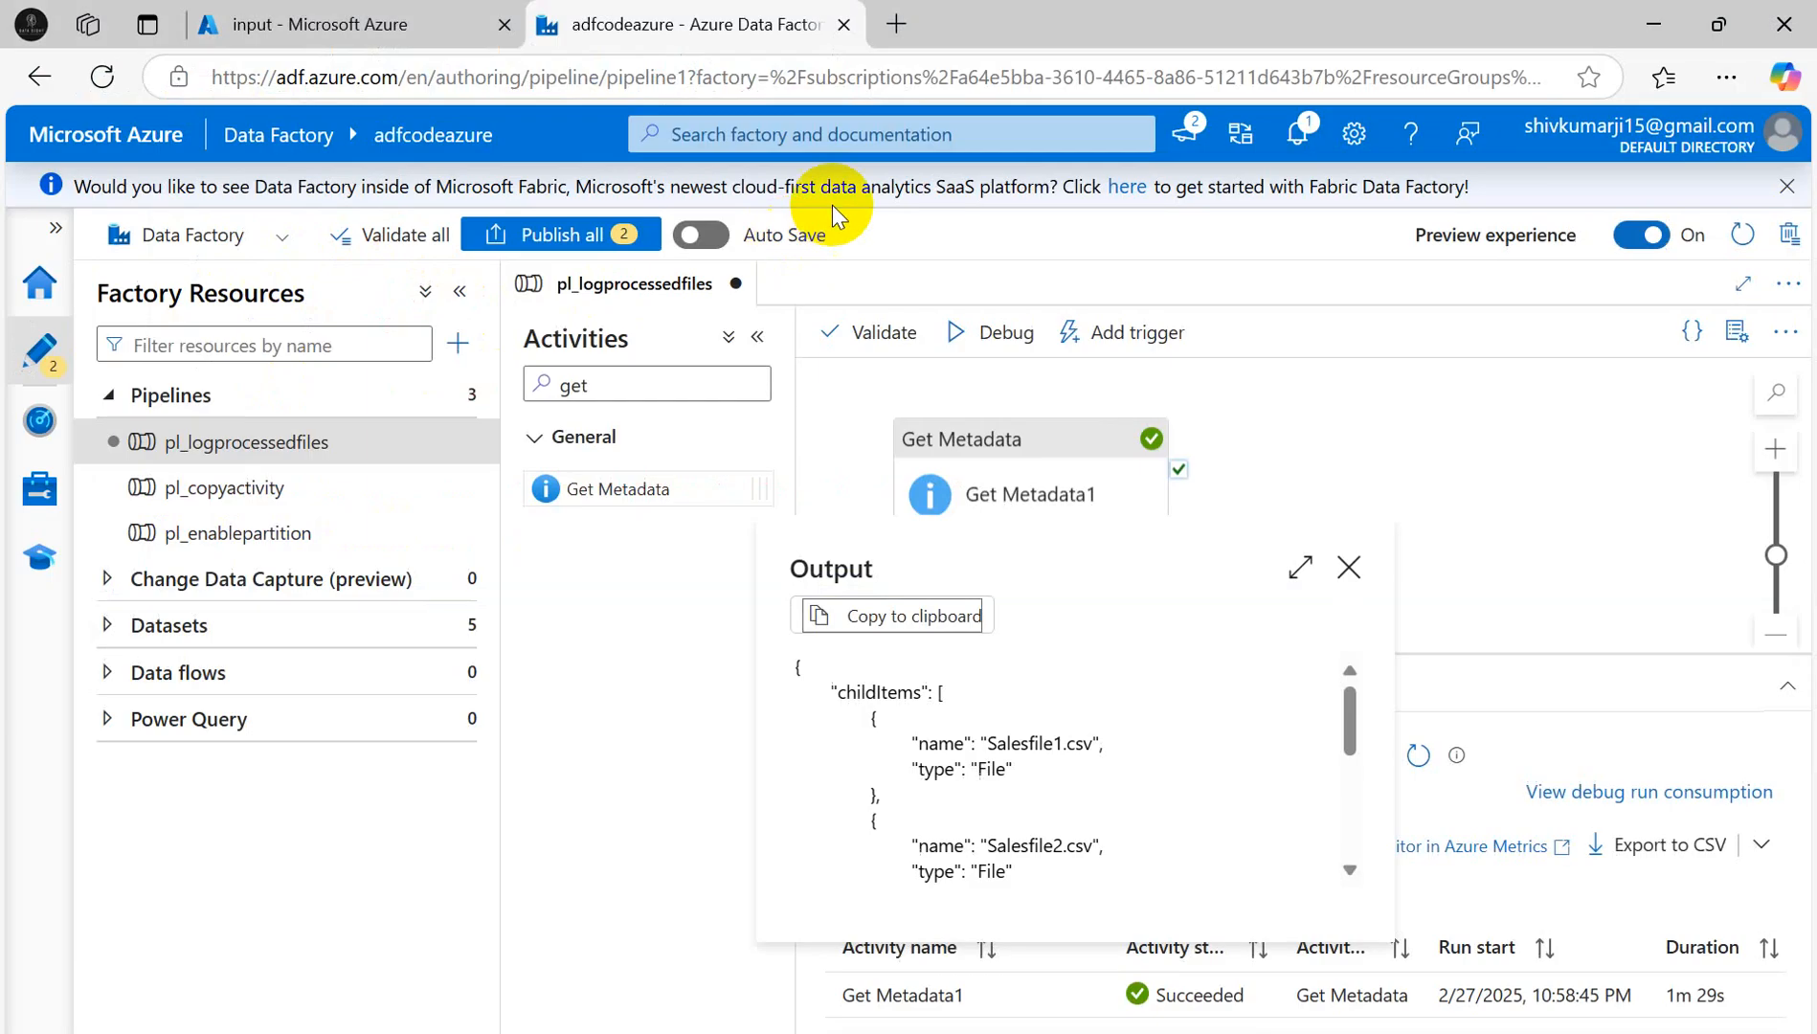
- Close the output JSON, drag the splitter down to enlarge the canvas, and reposition Get Metadata1
{"action": "left_click", "coordinate": [1350, 567]}
{"action": "key", "text": "alt+Tab"}
{"action": "key", "text": "alt+Tab"}
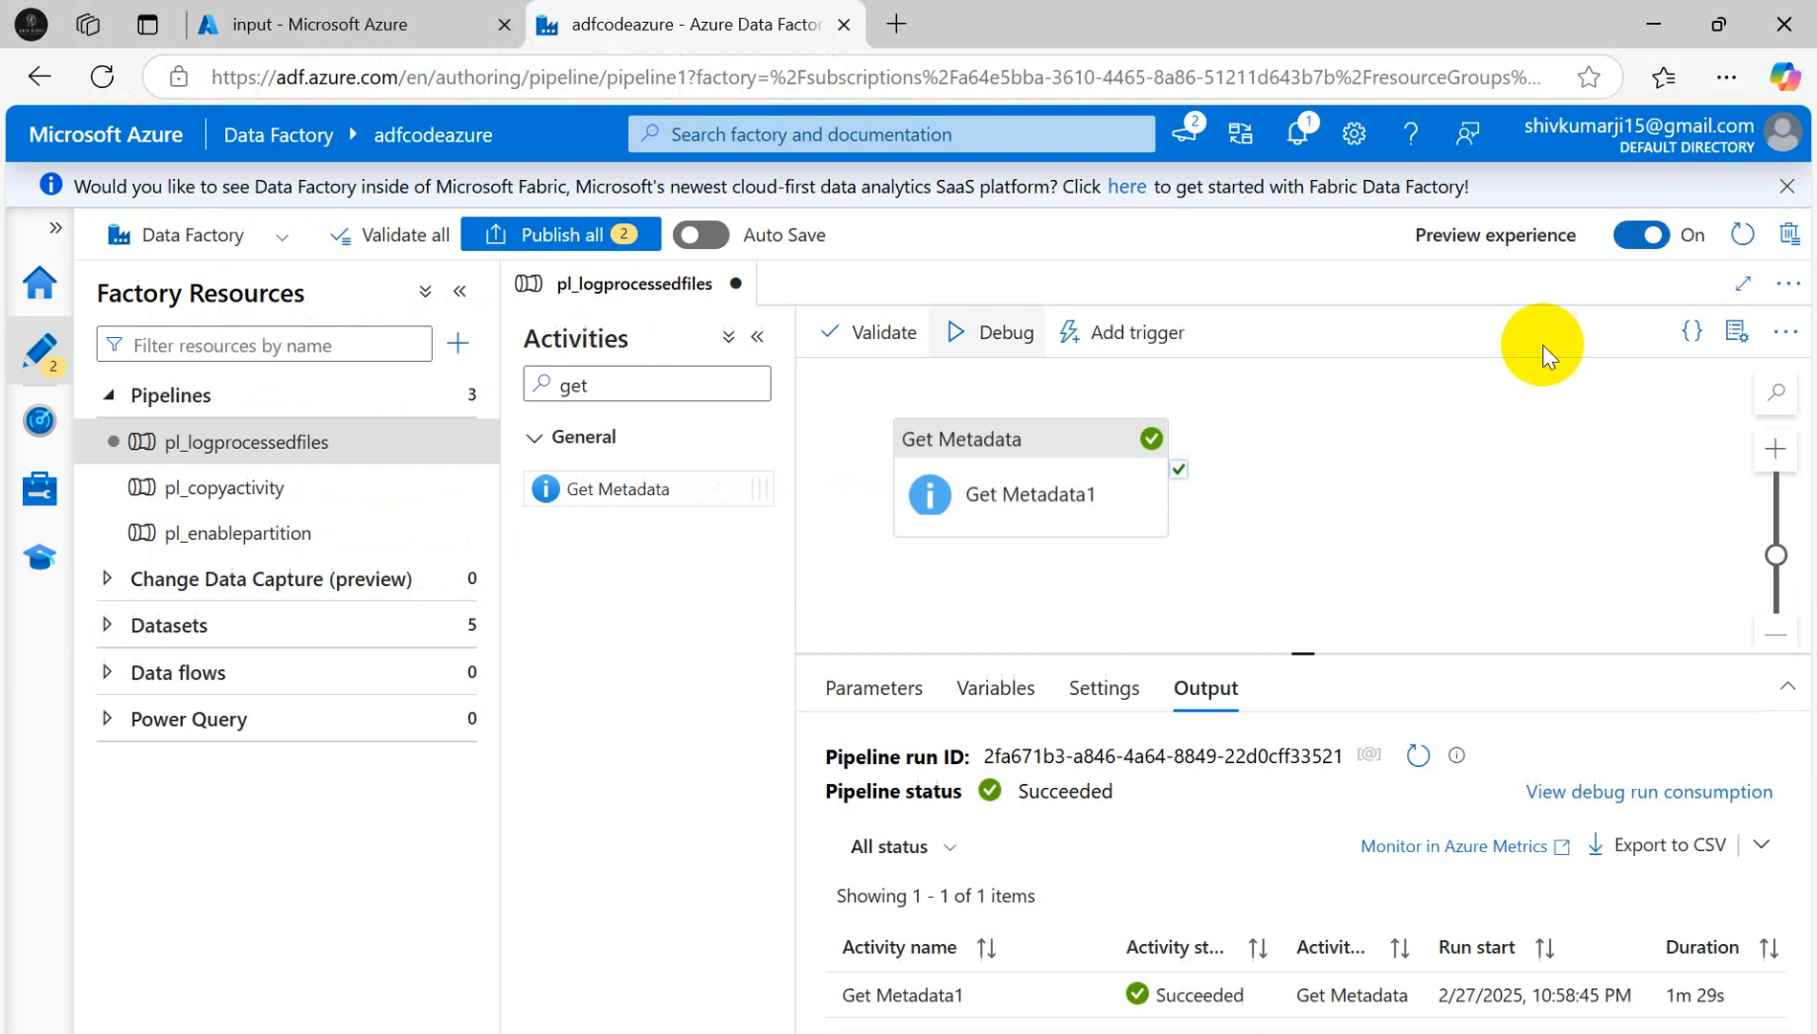
{"action": "left_click_drag", "start_coordinate": [1293, 654], "coordinate": [1304, 814]}
{"action": "left_click_drag", "start_coordinate": [1052, 440], "coordinate": [1005, 476]}
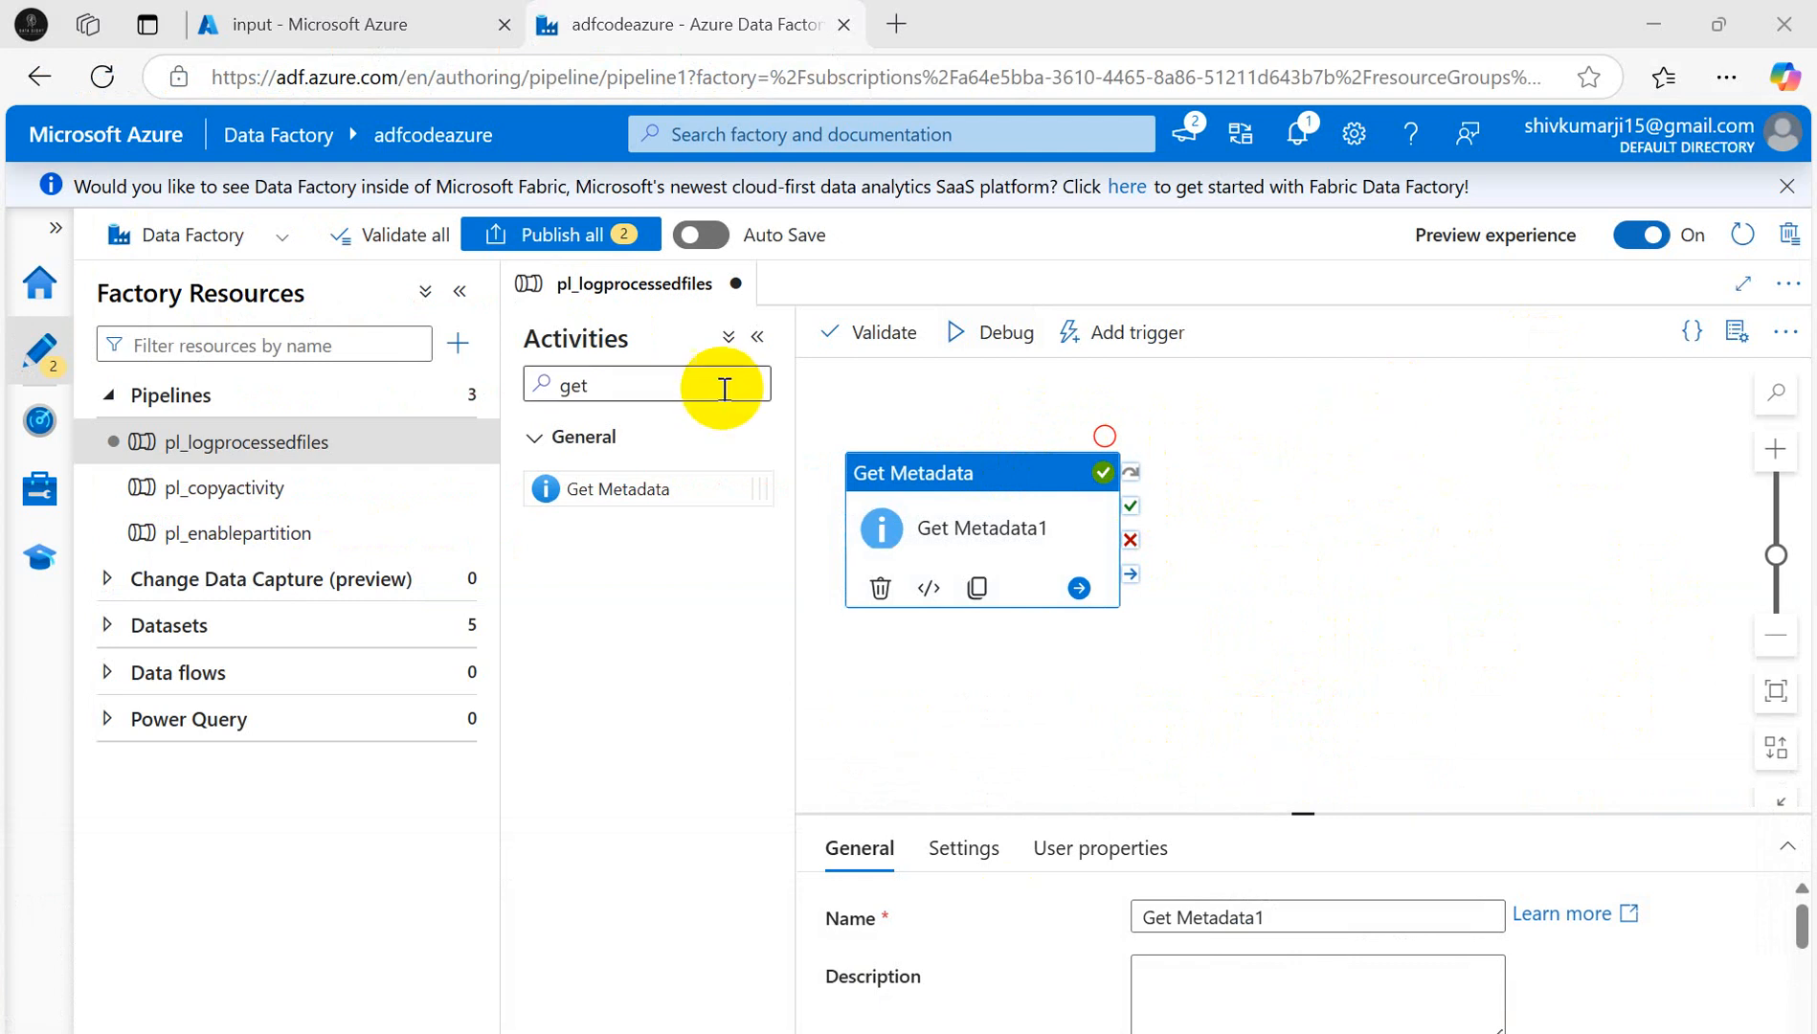
{"action": "left_click", "coordinate": [847, 957]}
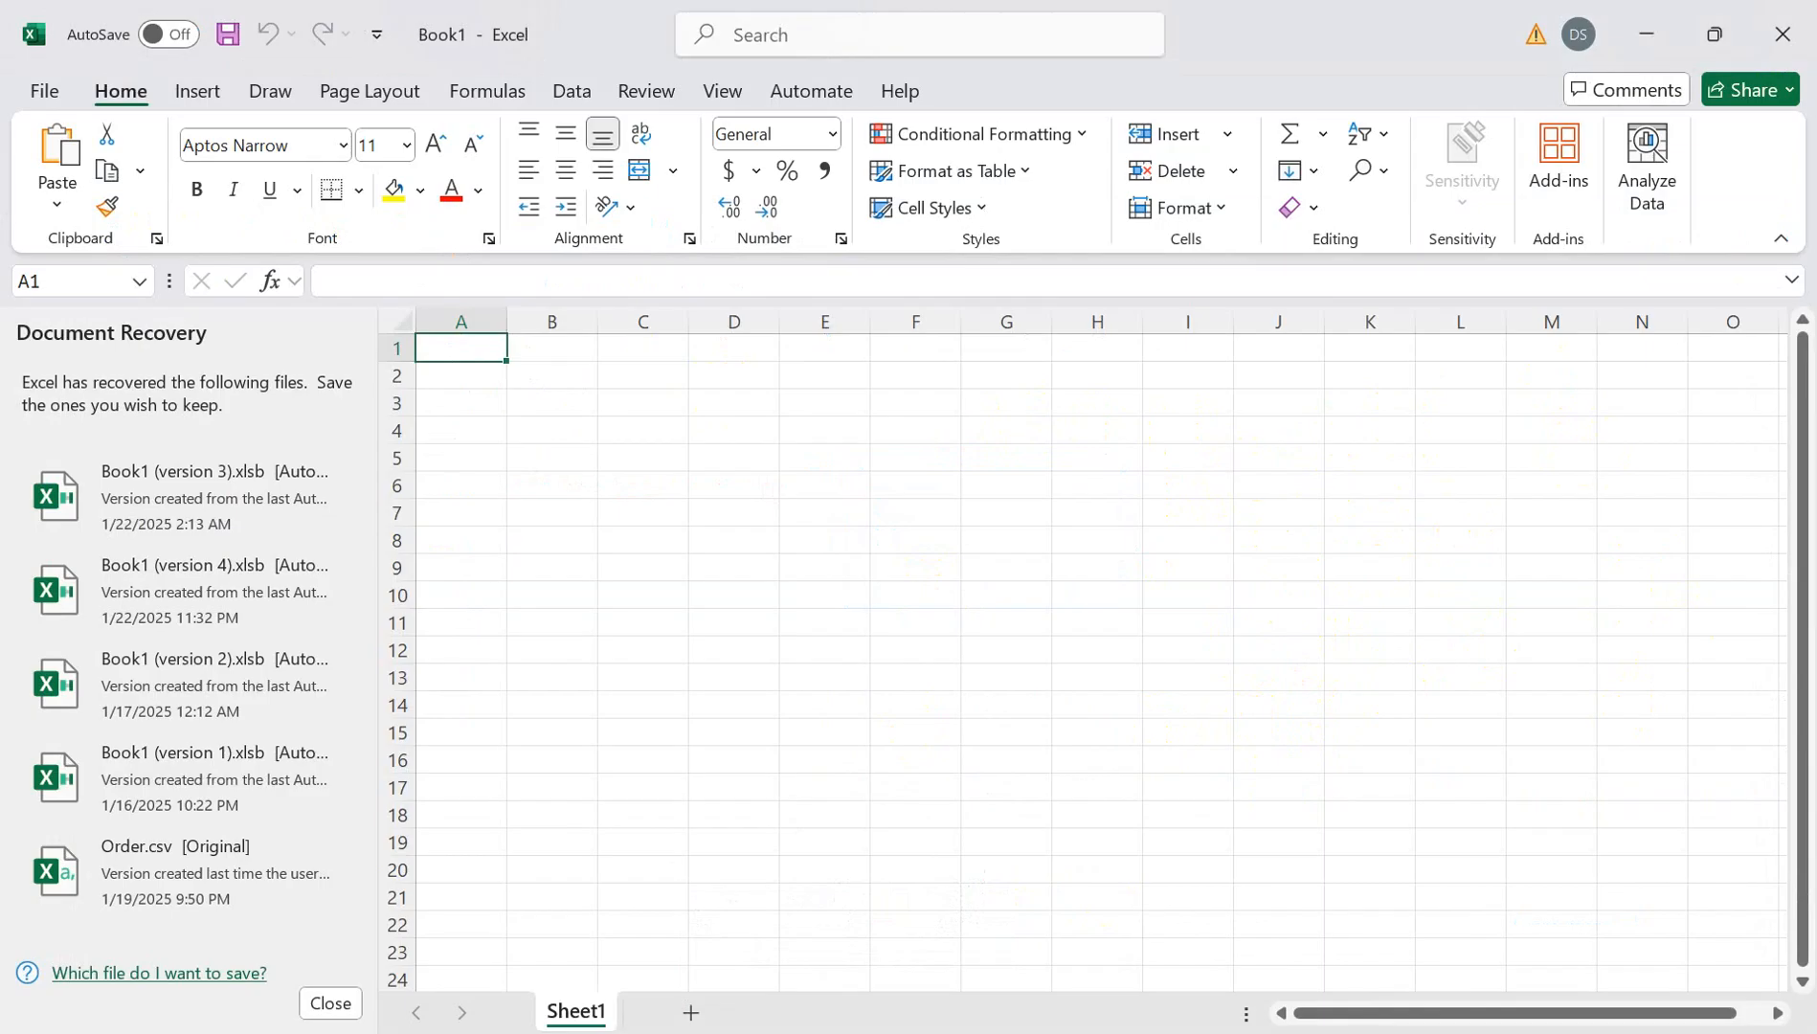
- Enter the GetMeta List heading in C4 with Sales1, Sales2, Sales3 in C6:C8
{"action": "left_click", "coordinate": [644, 430]}
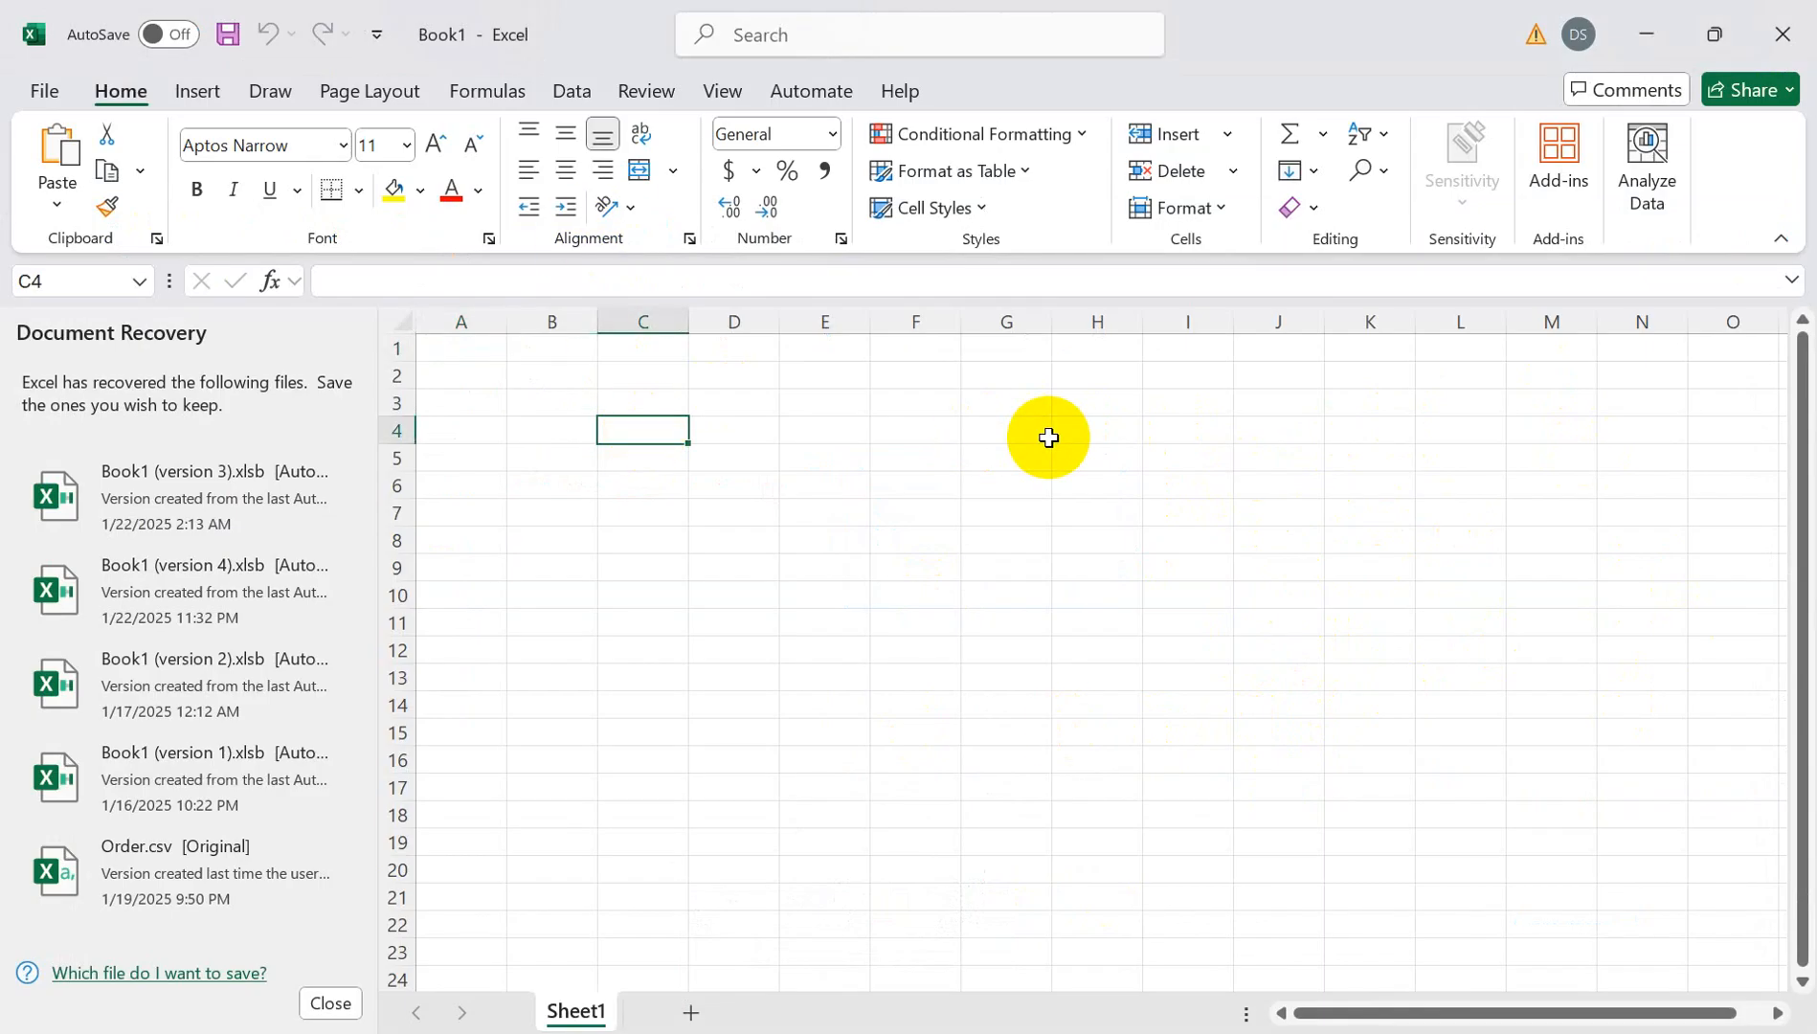
{"action": "type", "text": "G"}
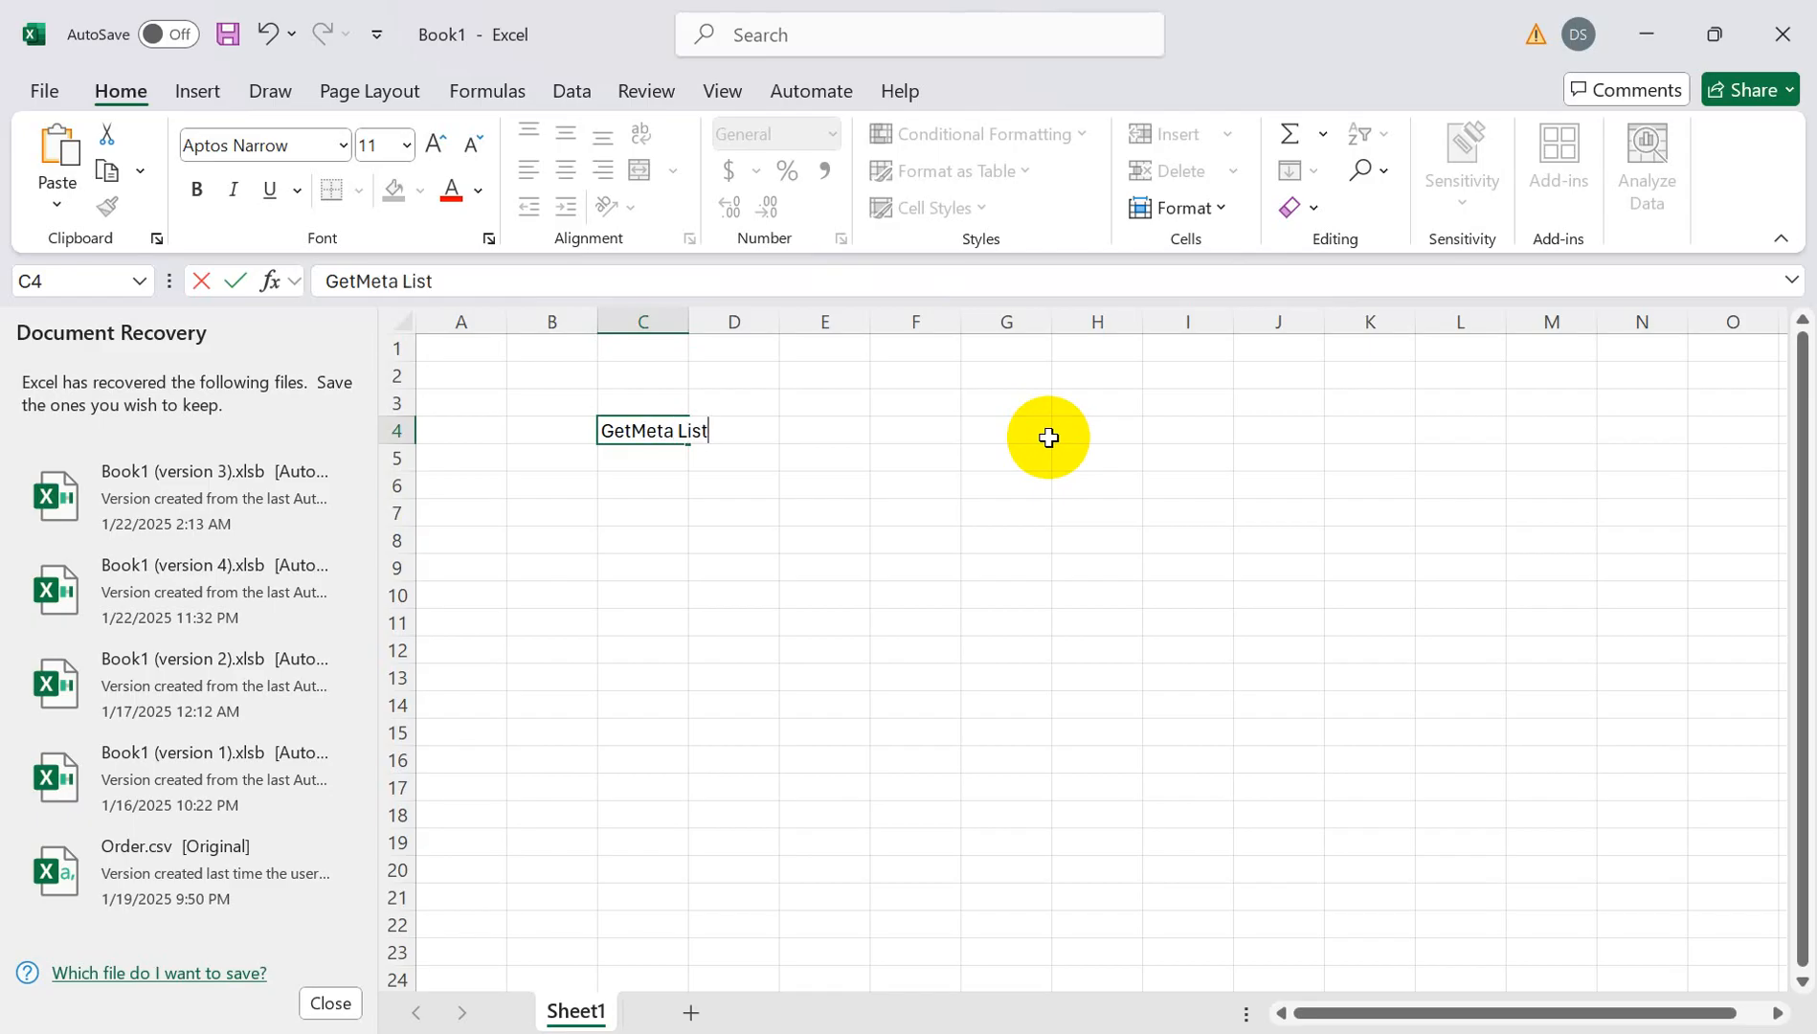
{"action": "type", "text": "etMeta List"}
{"action": "left_click", "coordinate": [620, 464]}
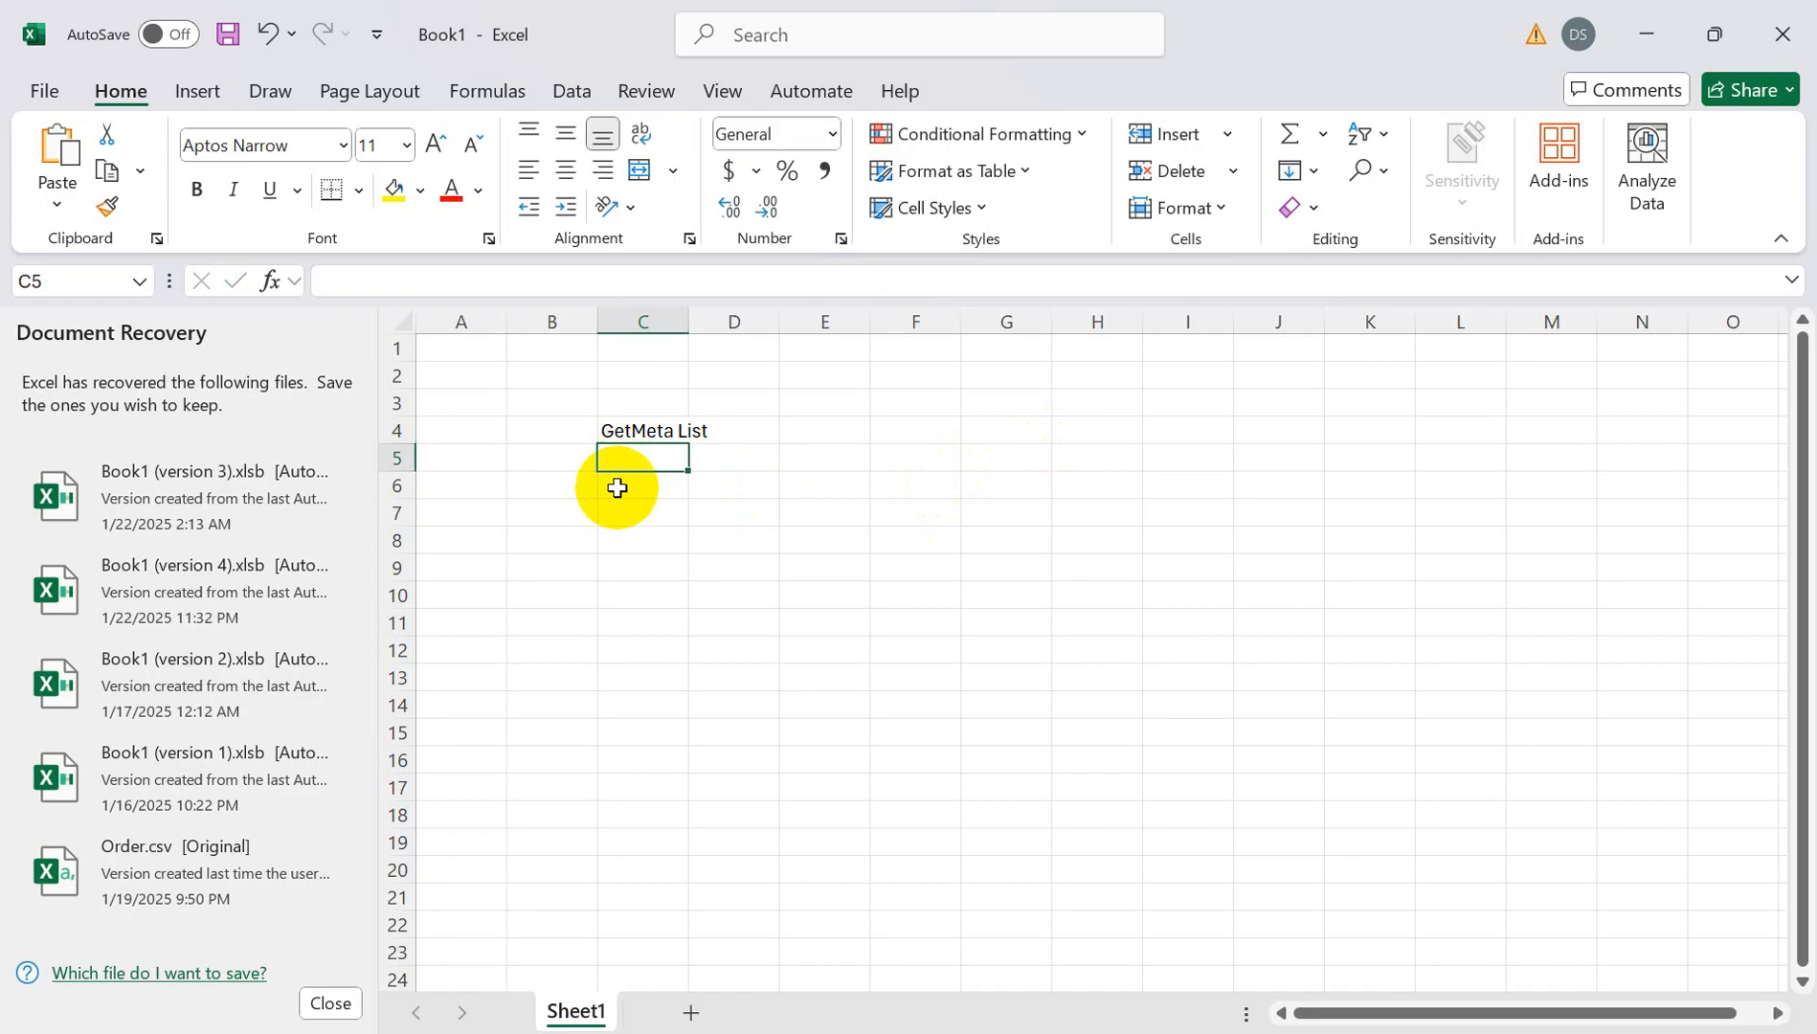
{"action": "left_click", "coordinate": [617, 488]}
{"action": "type", "text": "Sales1"}
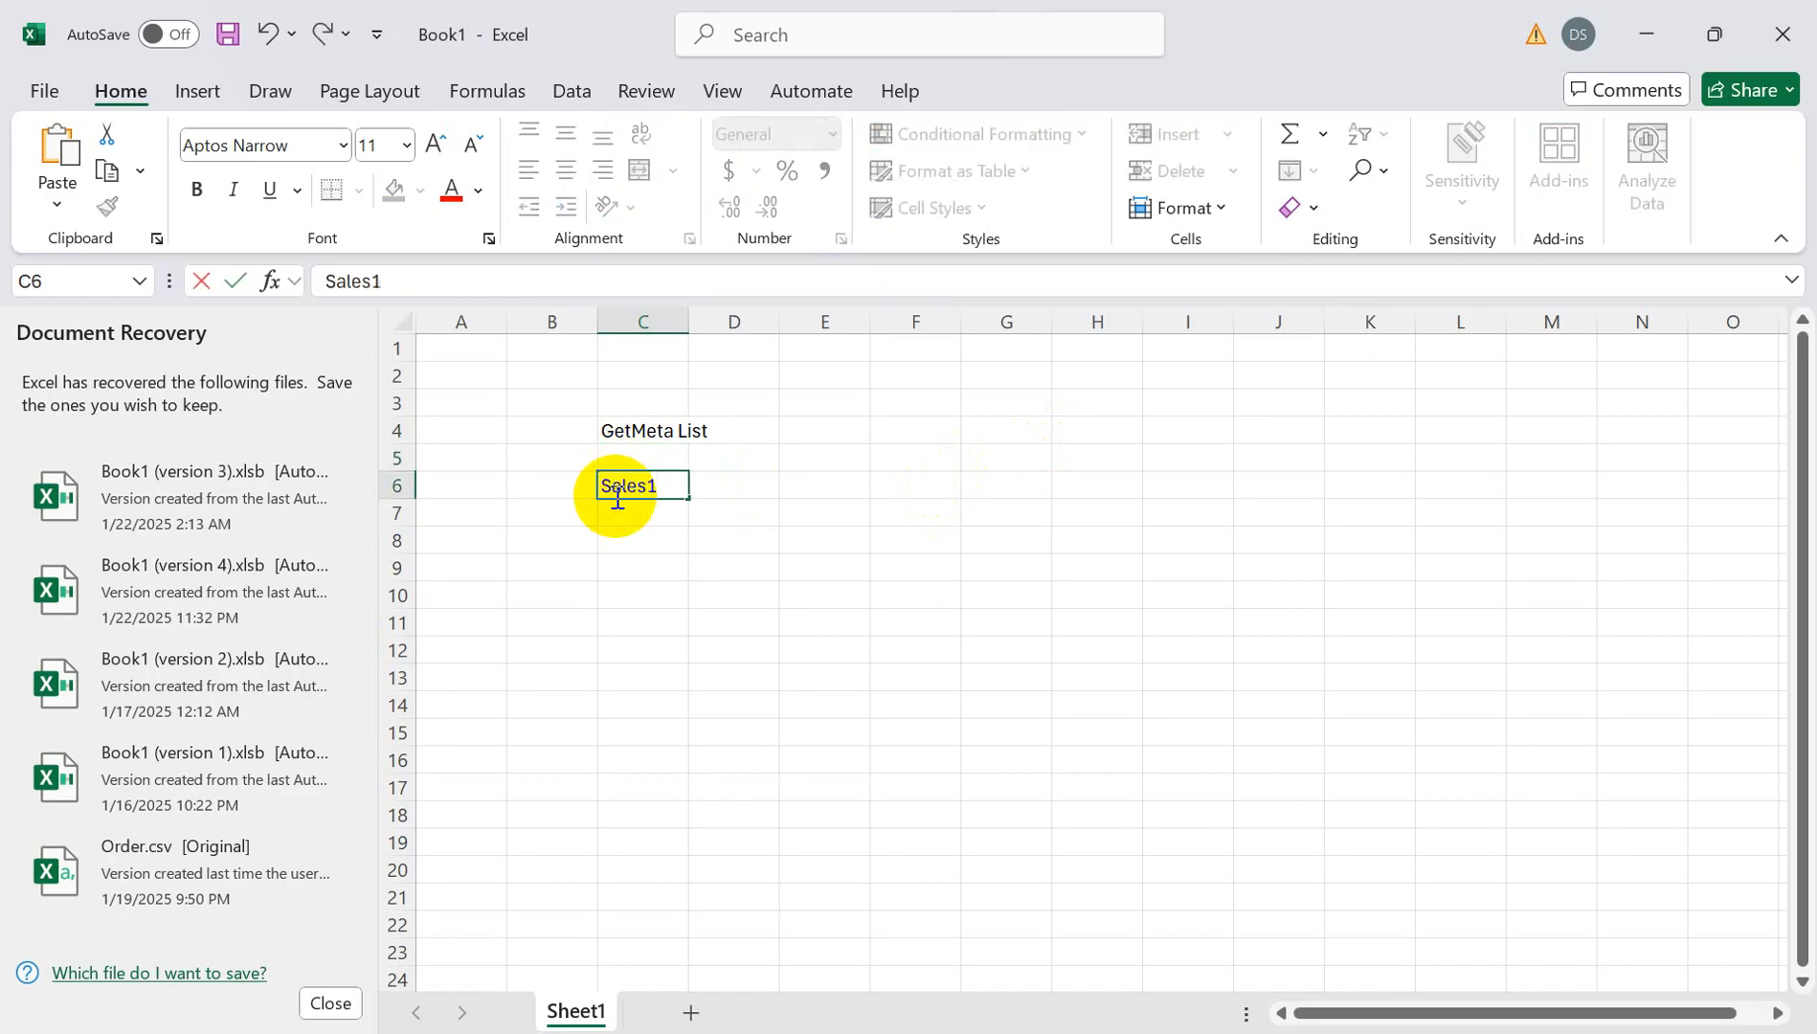
{"action": "key", "text": "Return"}
{"action": "type", "text": "S"}
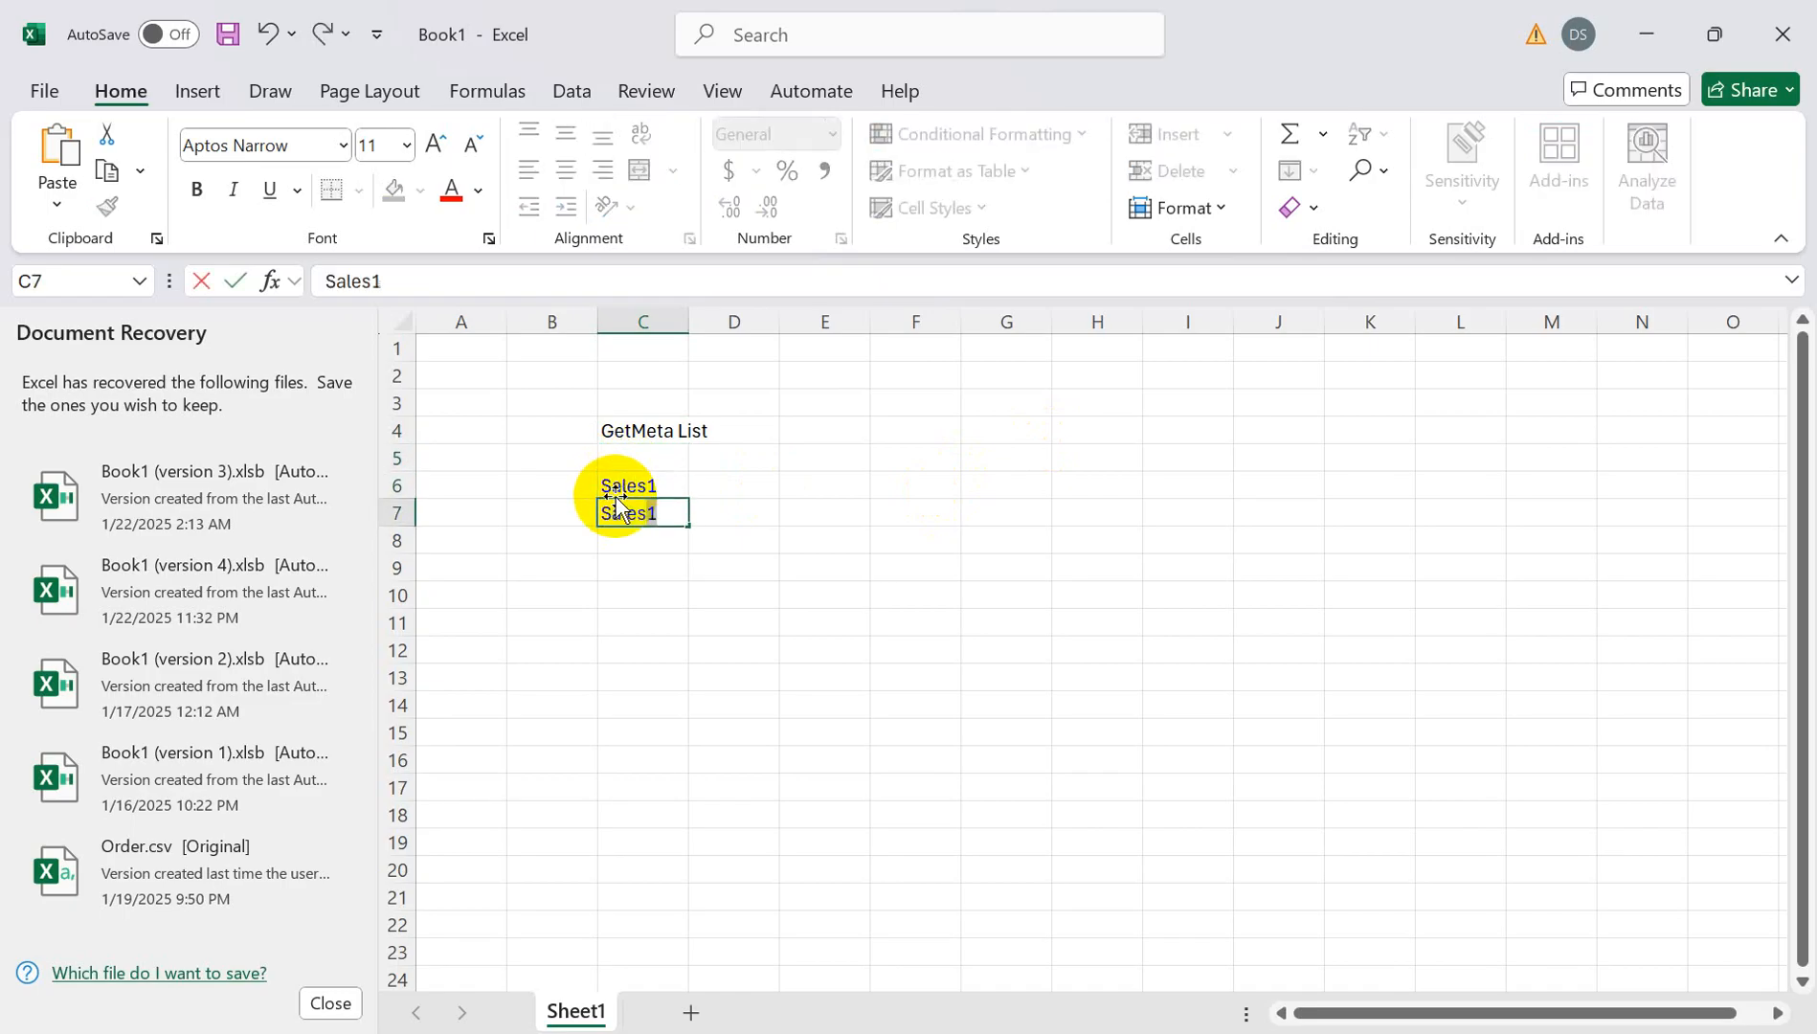
{"action": "type", "text": "ales2"}
{"action": "key", "text": "Return"}
{"action": "type", "text": "Sa"}
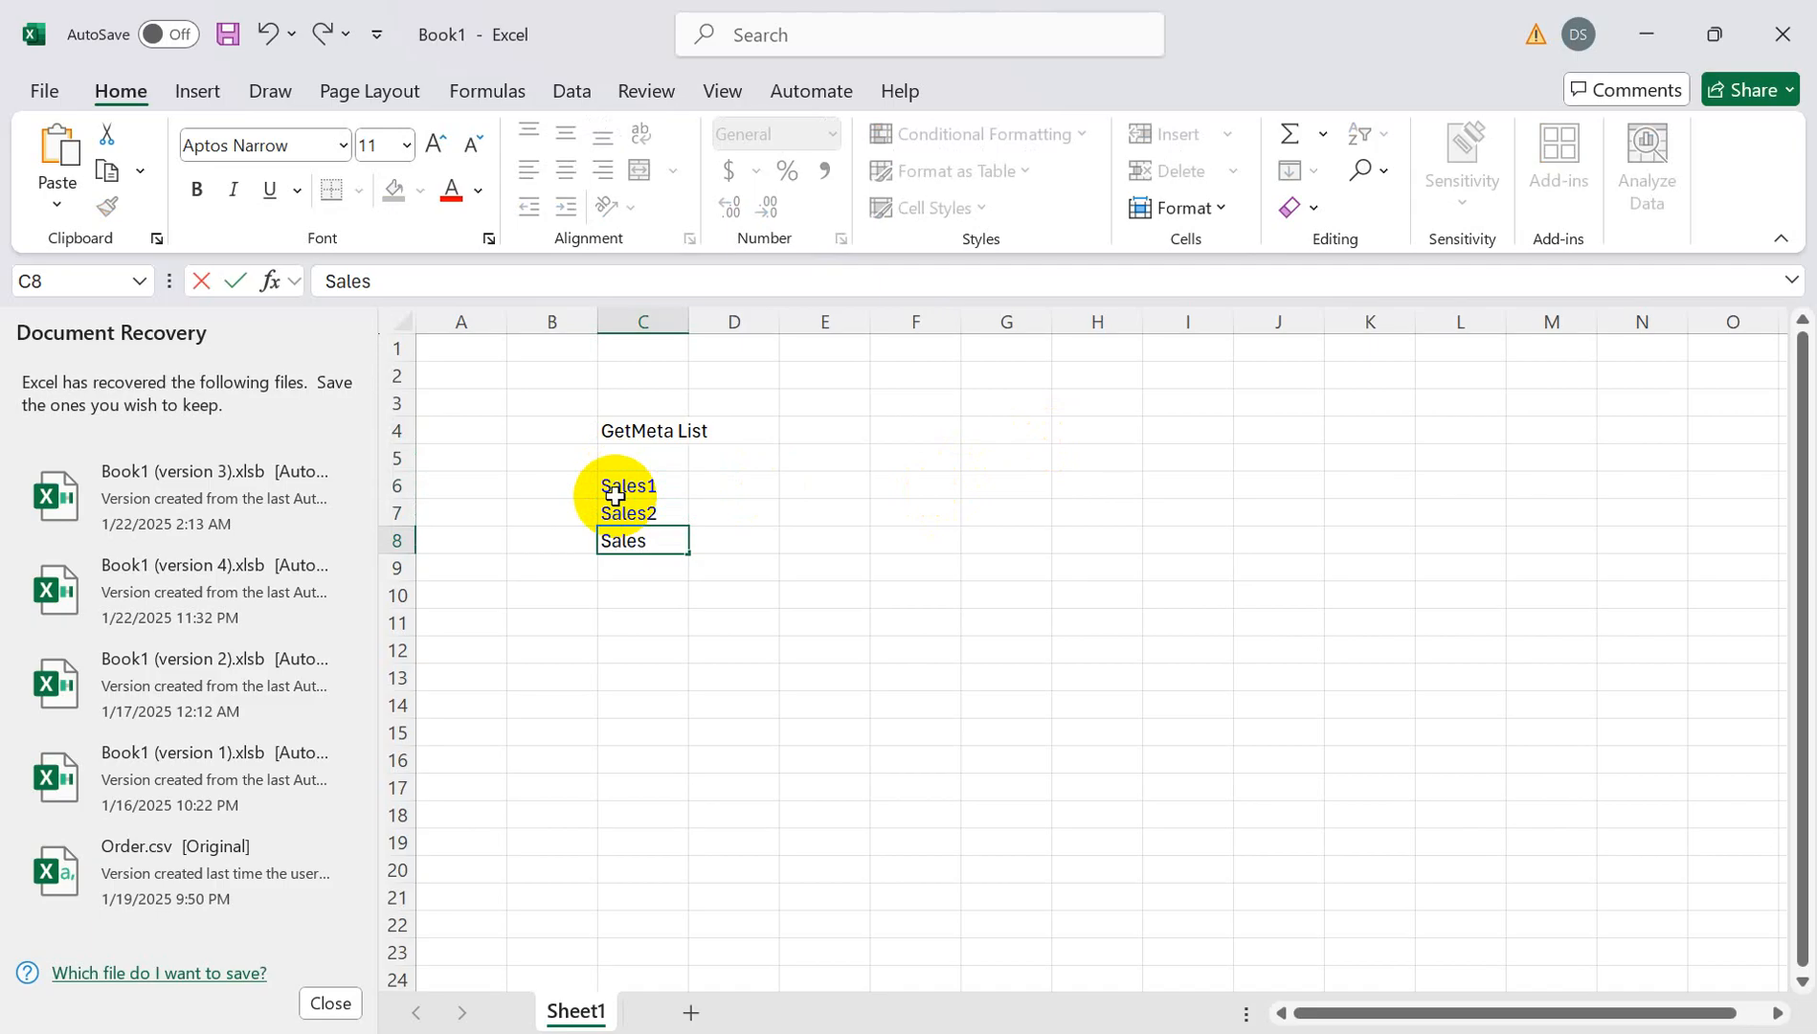
{"action": "left_click", "coordinate": [889, 430]}
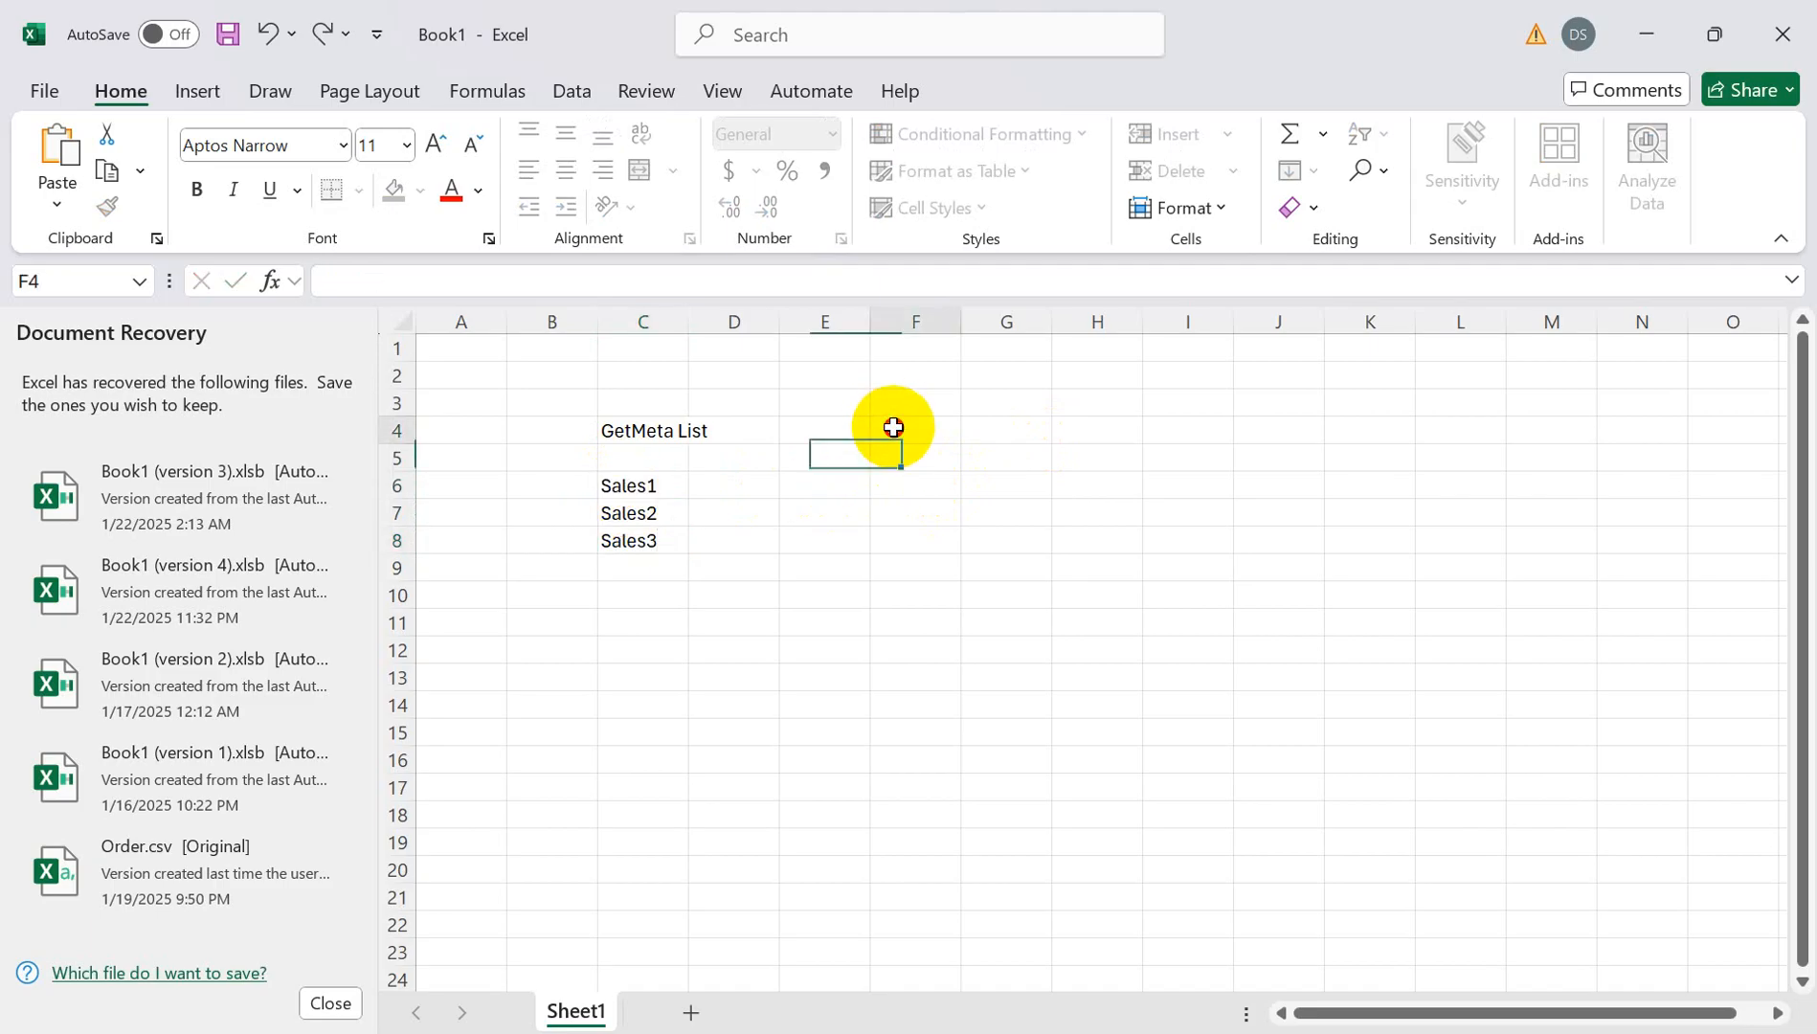
- Add For Each in F4, Sales1 in F6, CurrentFile in G8 and Processed File in I8
{"action": "type", "text": "For Each"}
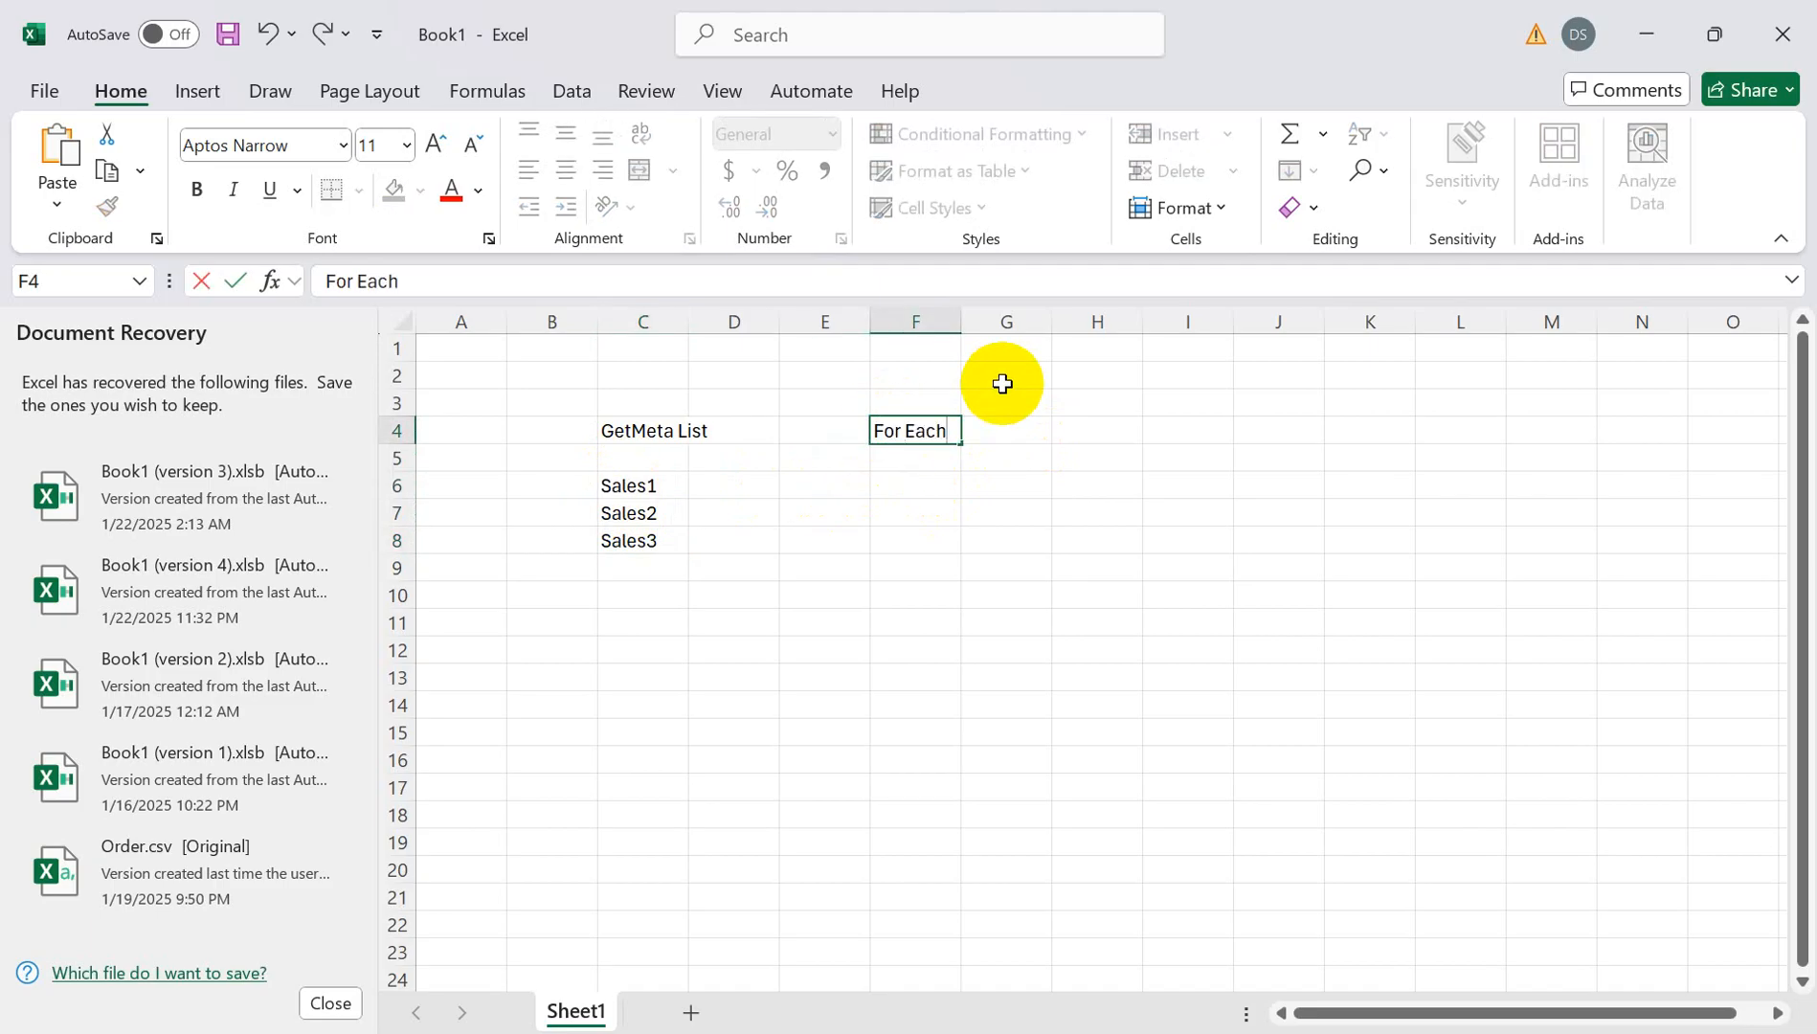
{"action": "left_click", "coordinate": [653, 481]}
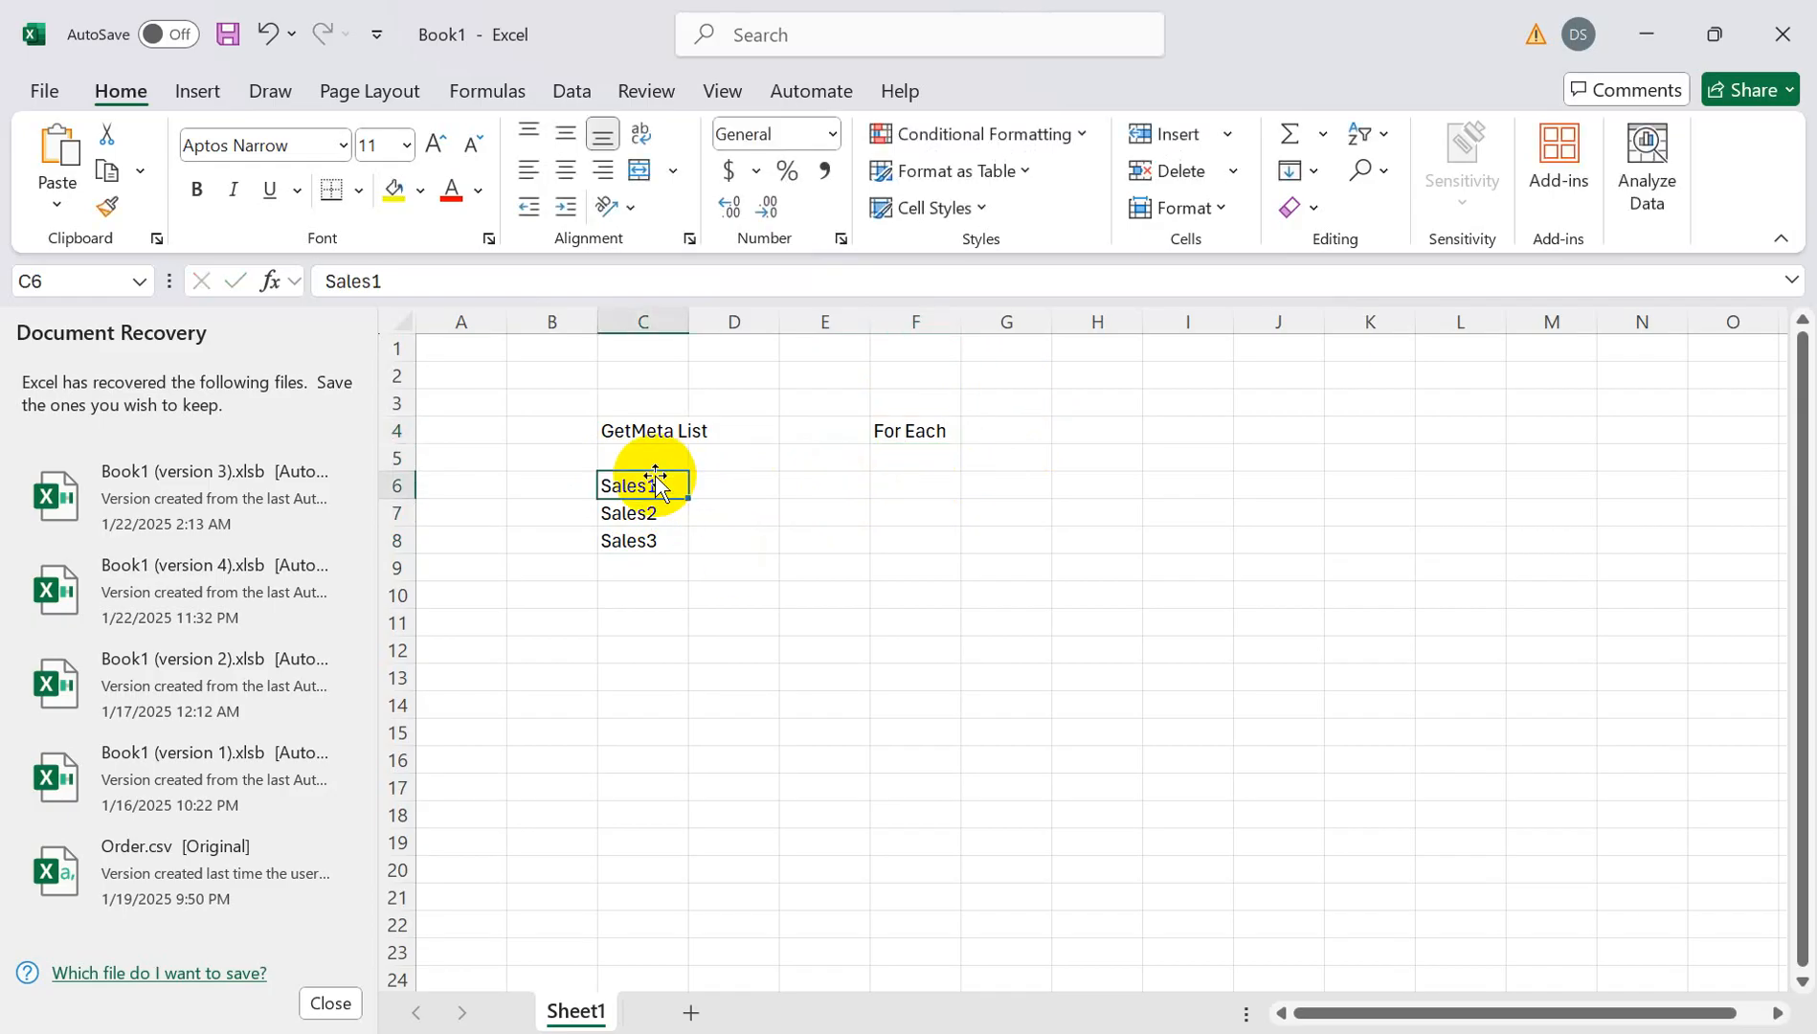
{"action": "left_click", "coordinate": [921, 484]}
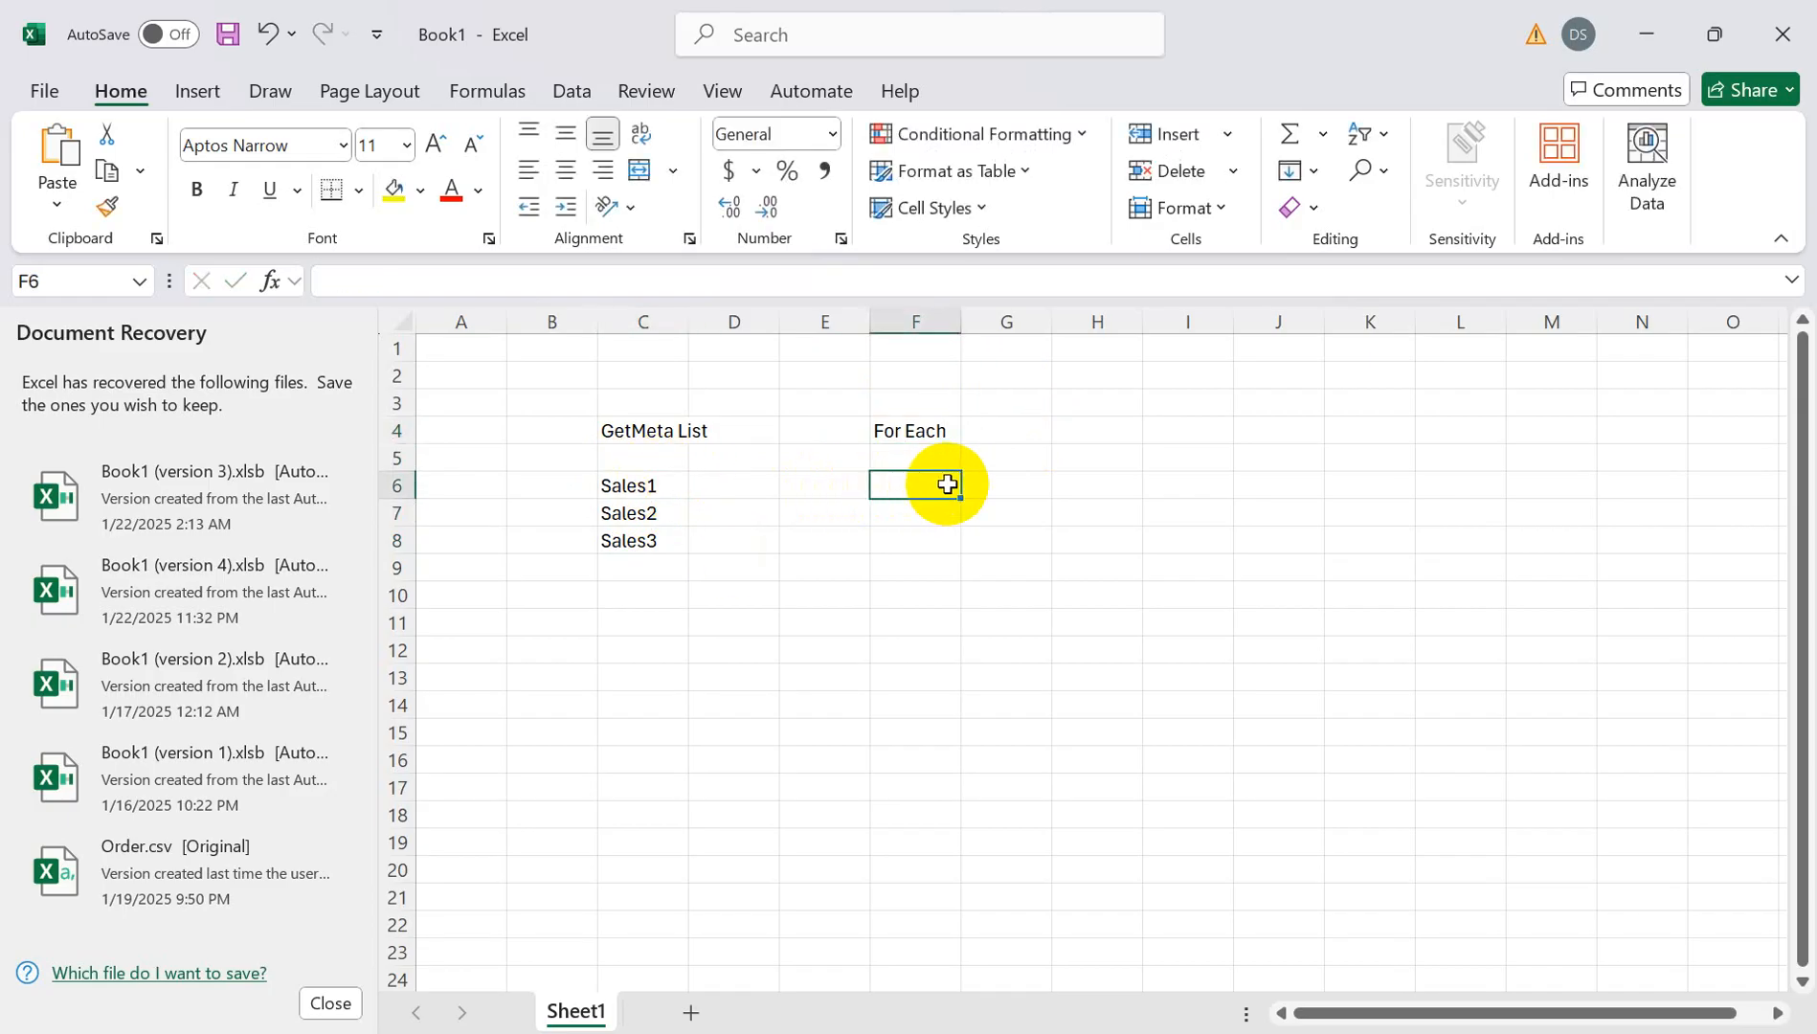
{"action": "type", "text": "Sales1"}
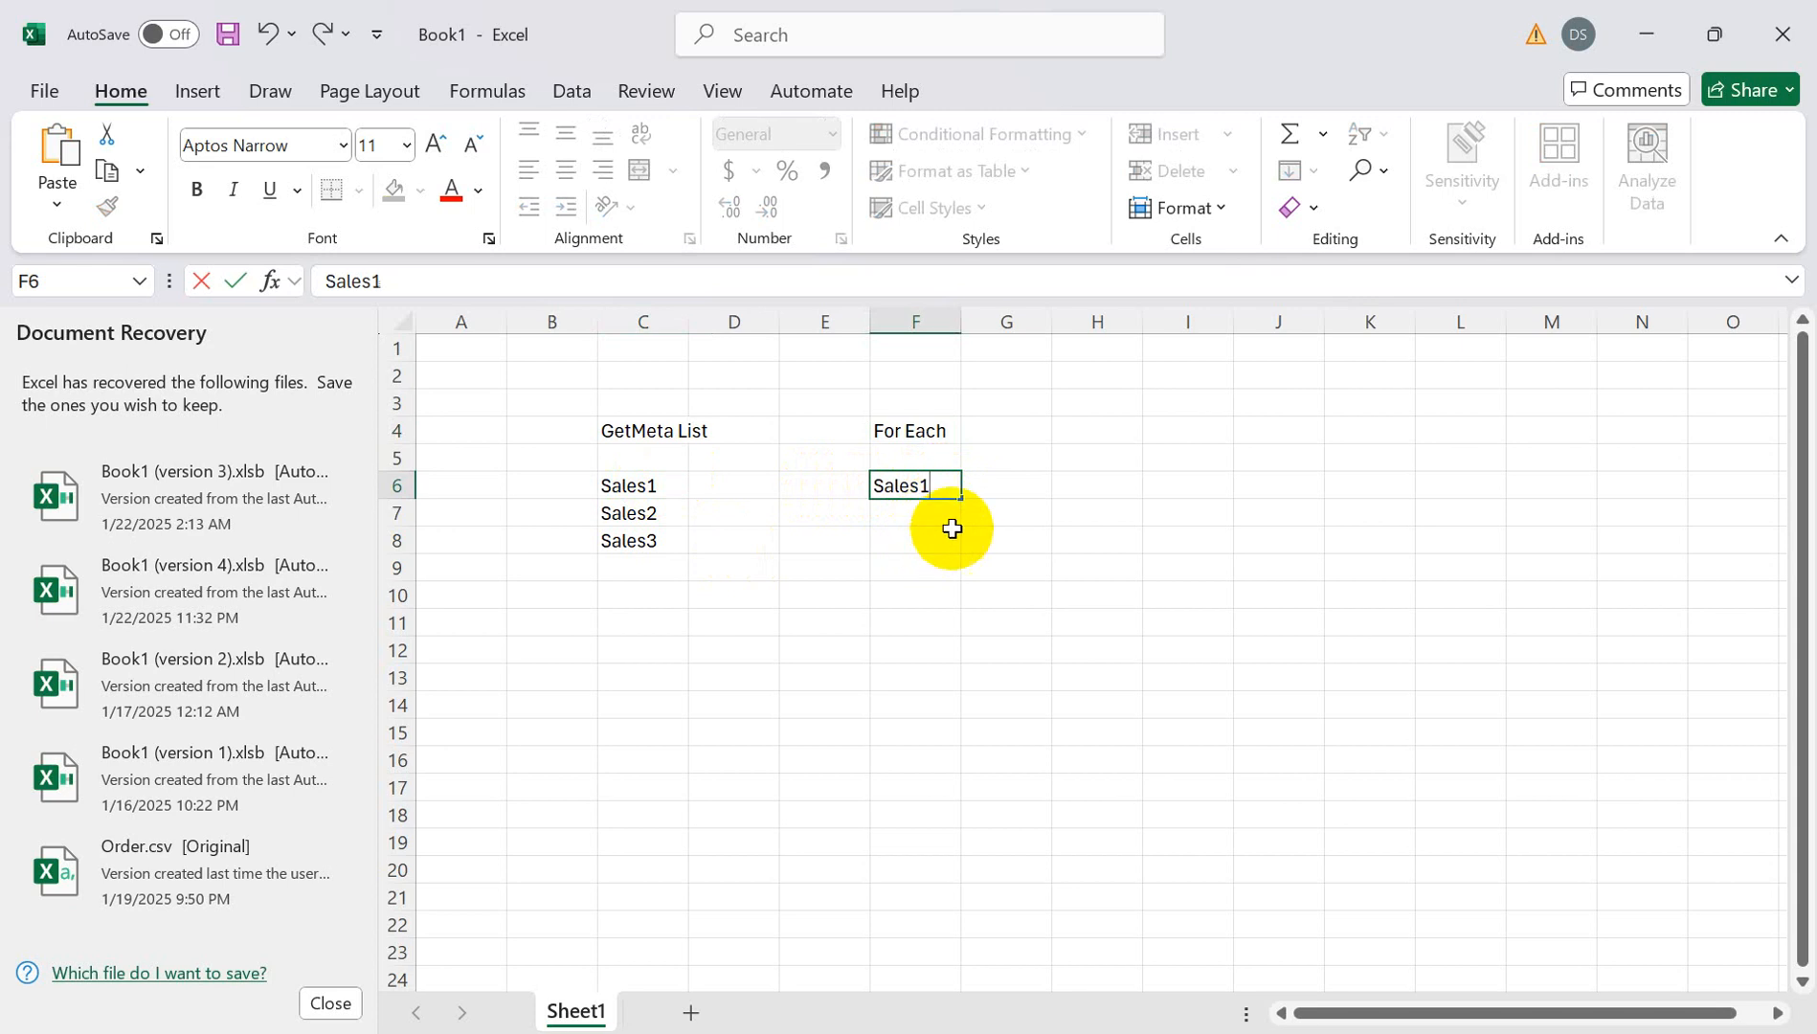
{"action": "left_click", "coordinate": [996, 532]}
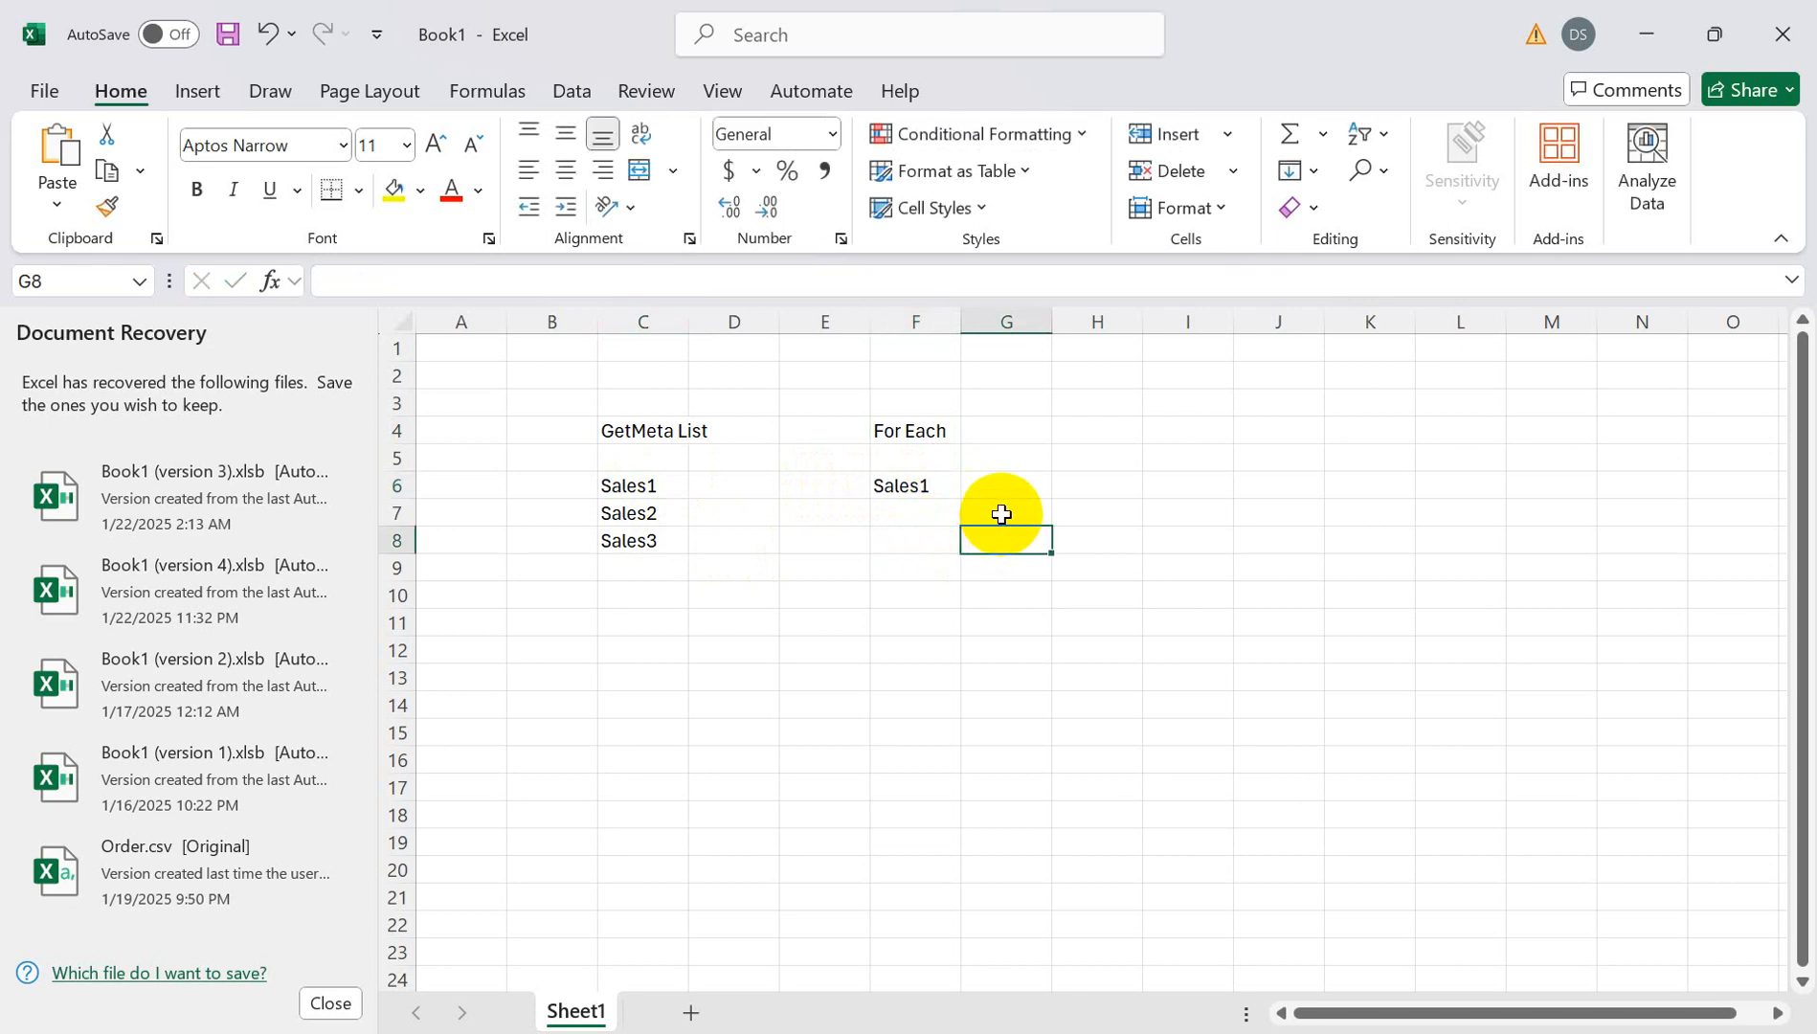
{"action": "type", "text": "CurrentFile"}
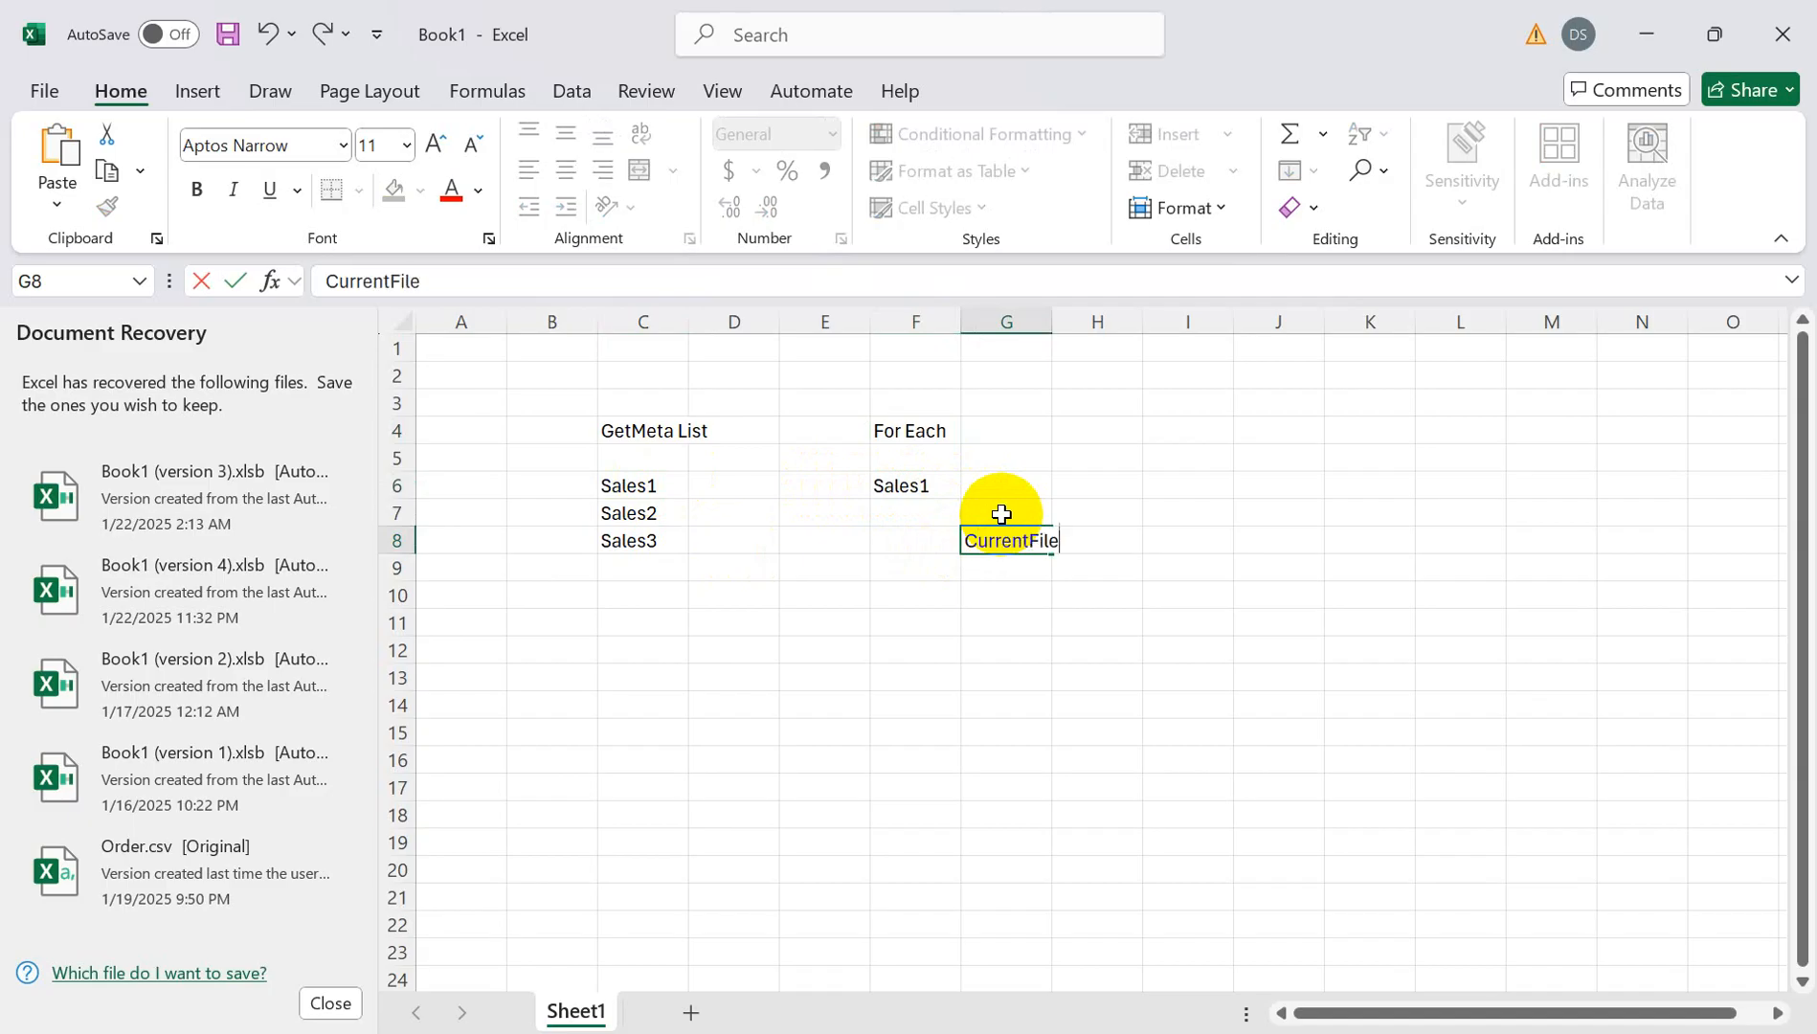
{"action": "left_click", "coordinate": [1172, 532]}
{"action": "type", "text": "Processed File"}
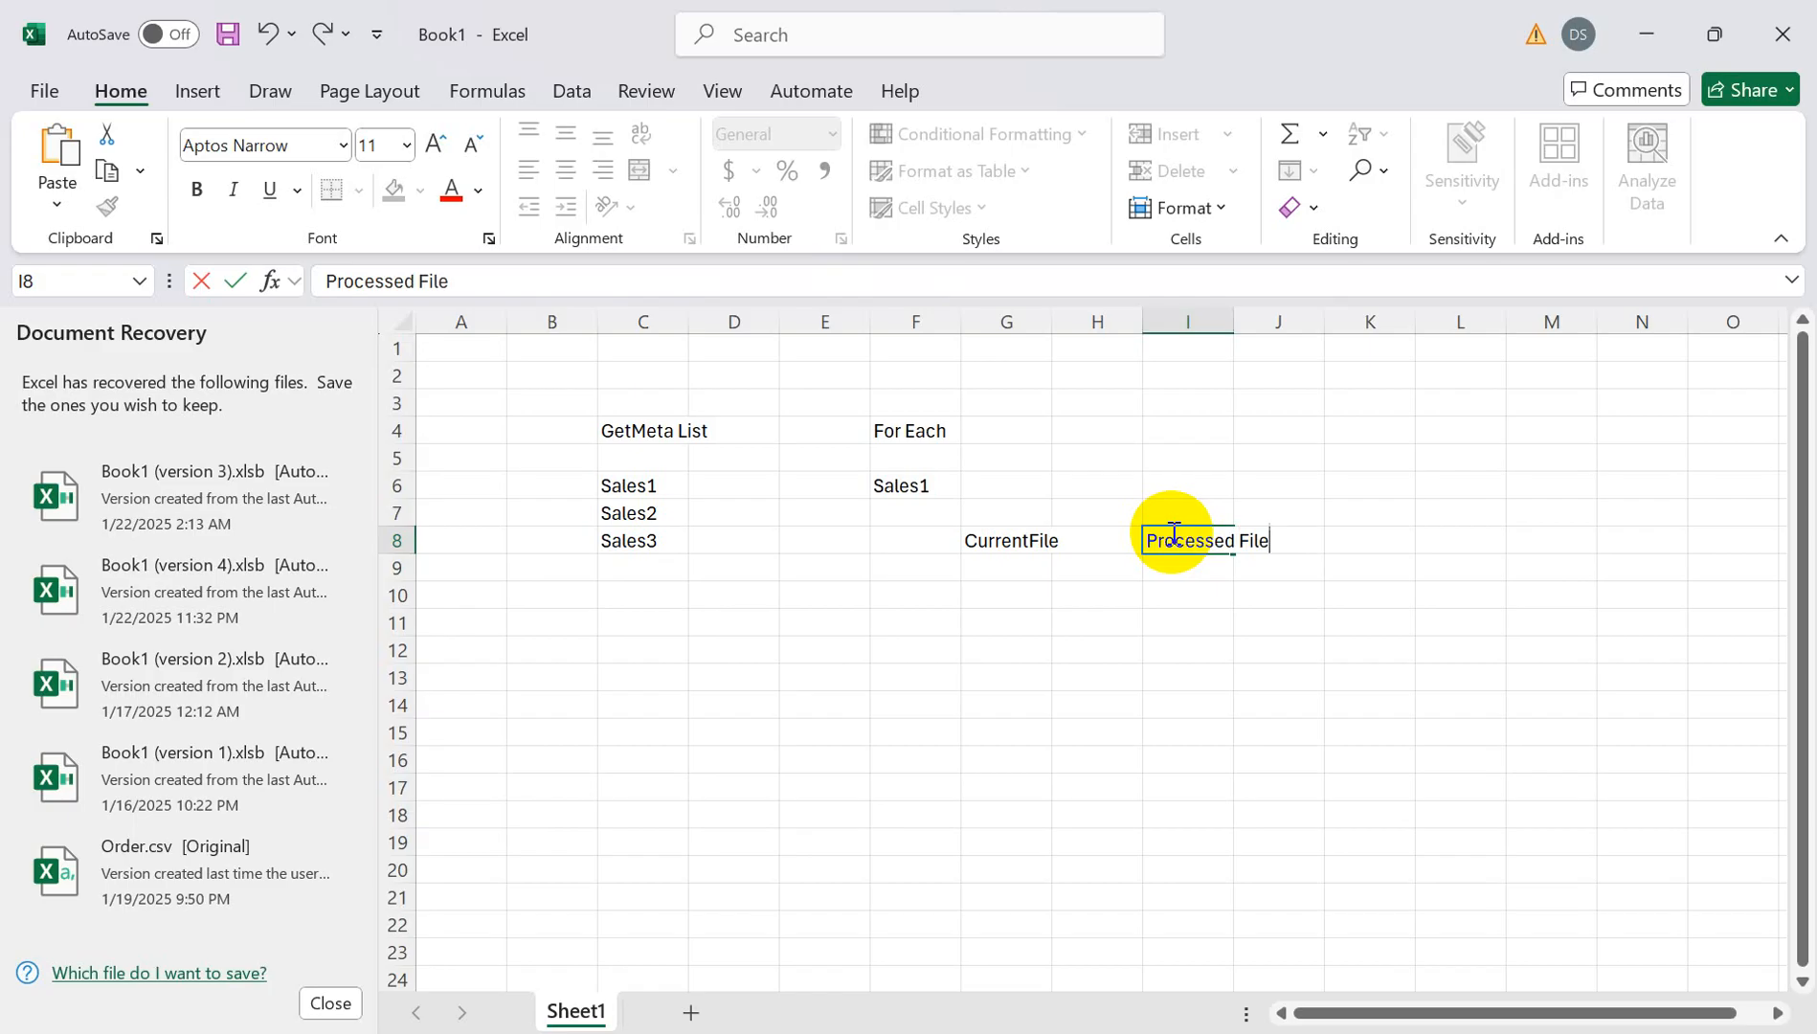
{"action": "left_click", "coordinate": [890, 434]}
{"action": "left_click", "coordinate": [1042, 430]}
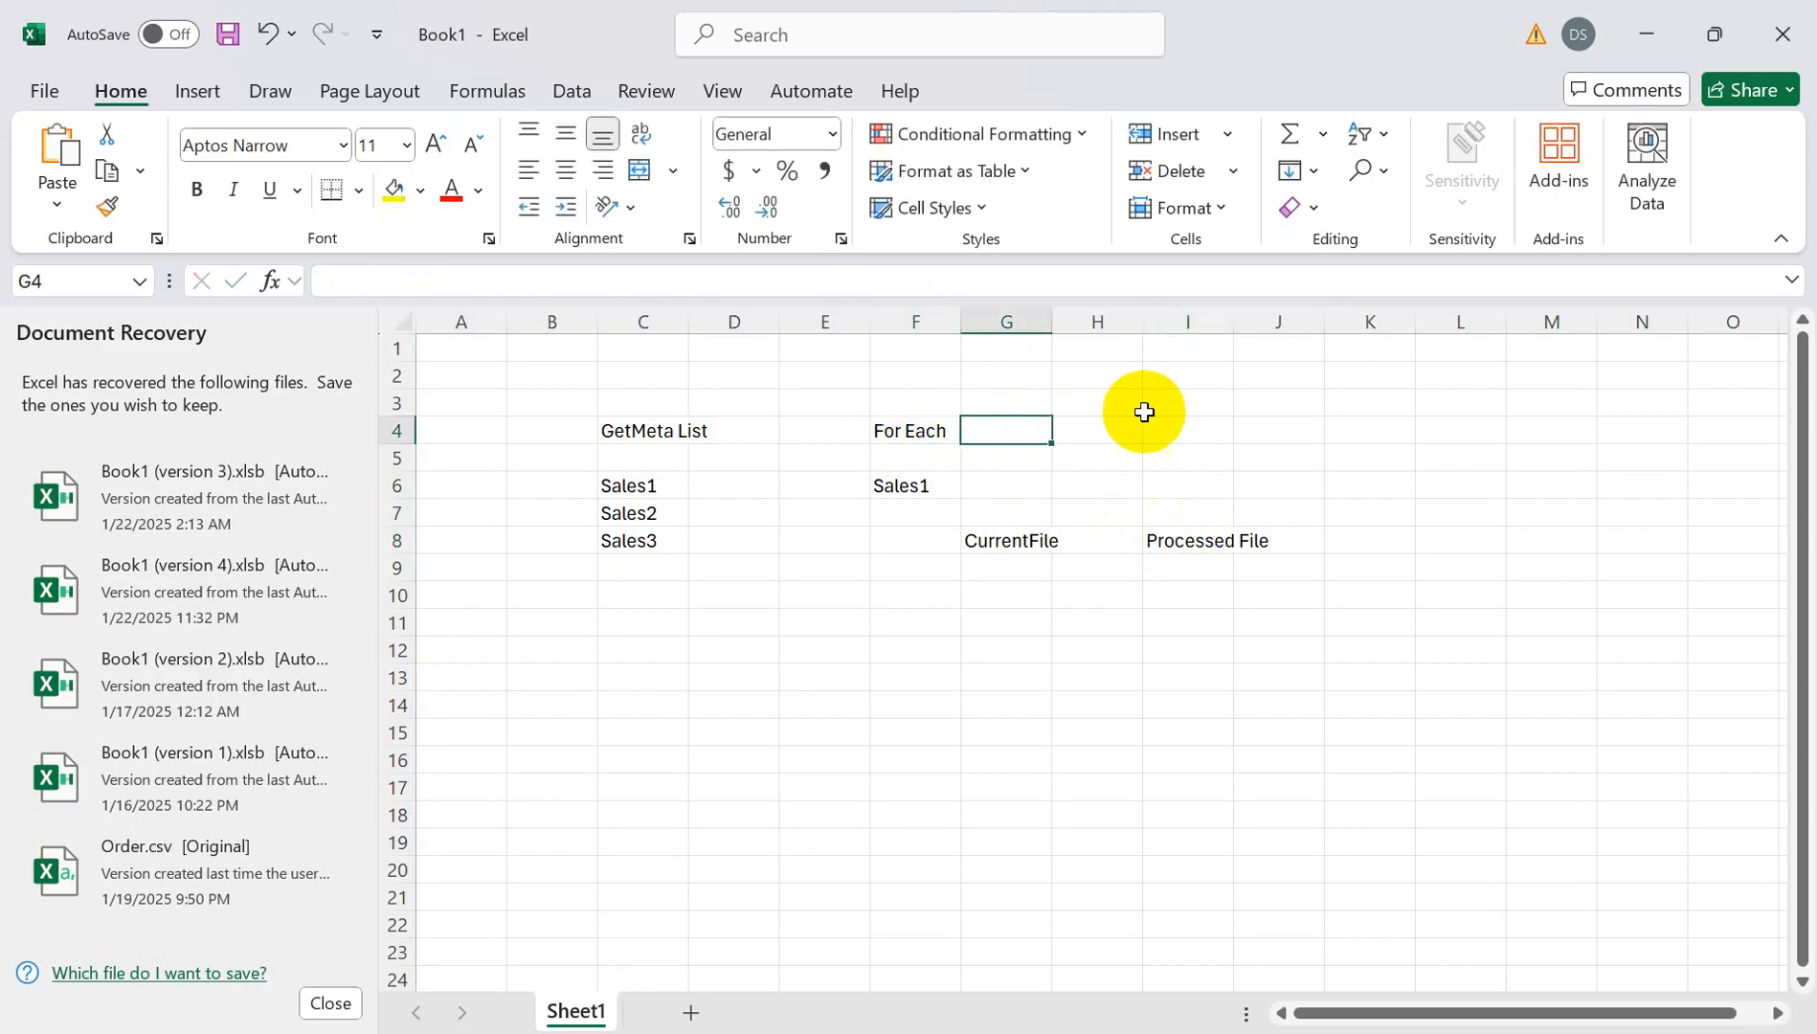
- Add a set variable heading in G4 and enter Sales1.csv in G9 under CurrentFile
{"action": "type", "text": "set variable"}
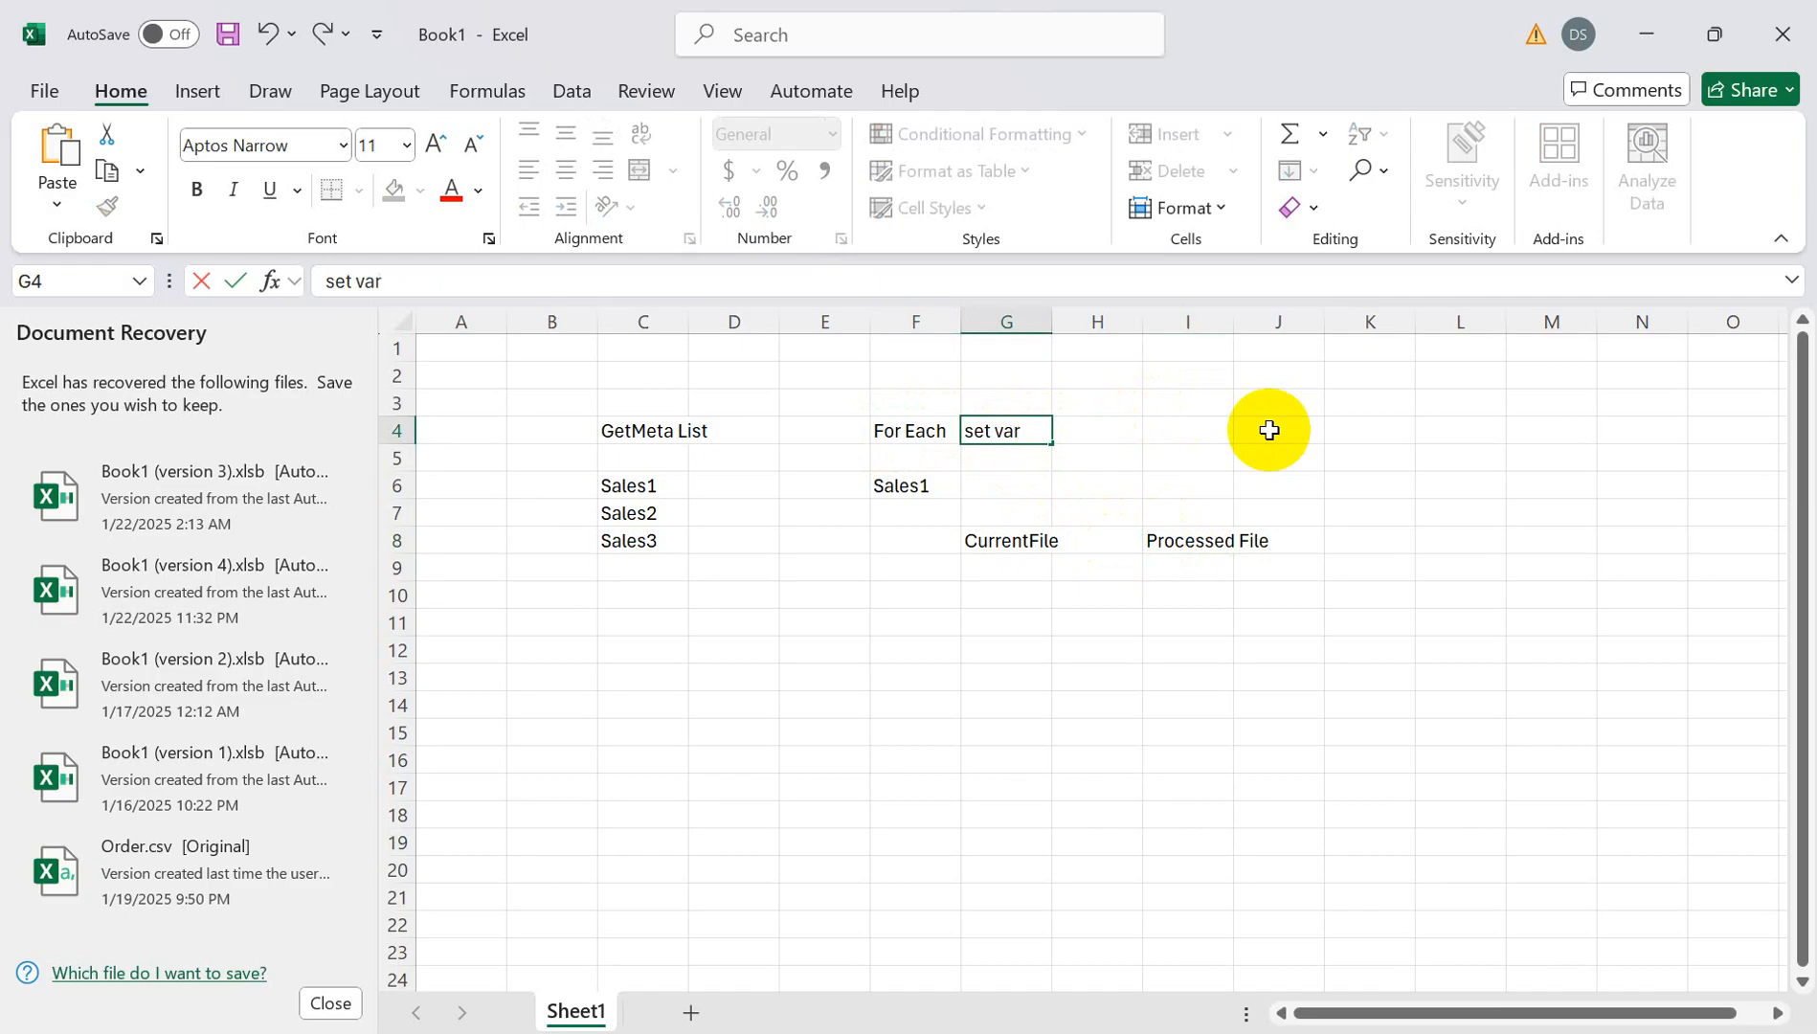
{"action": "left_click", "coordinate": [1020, 459]}
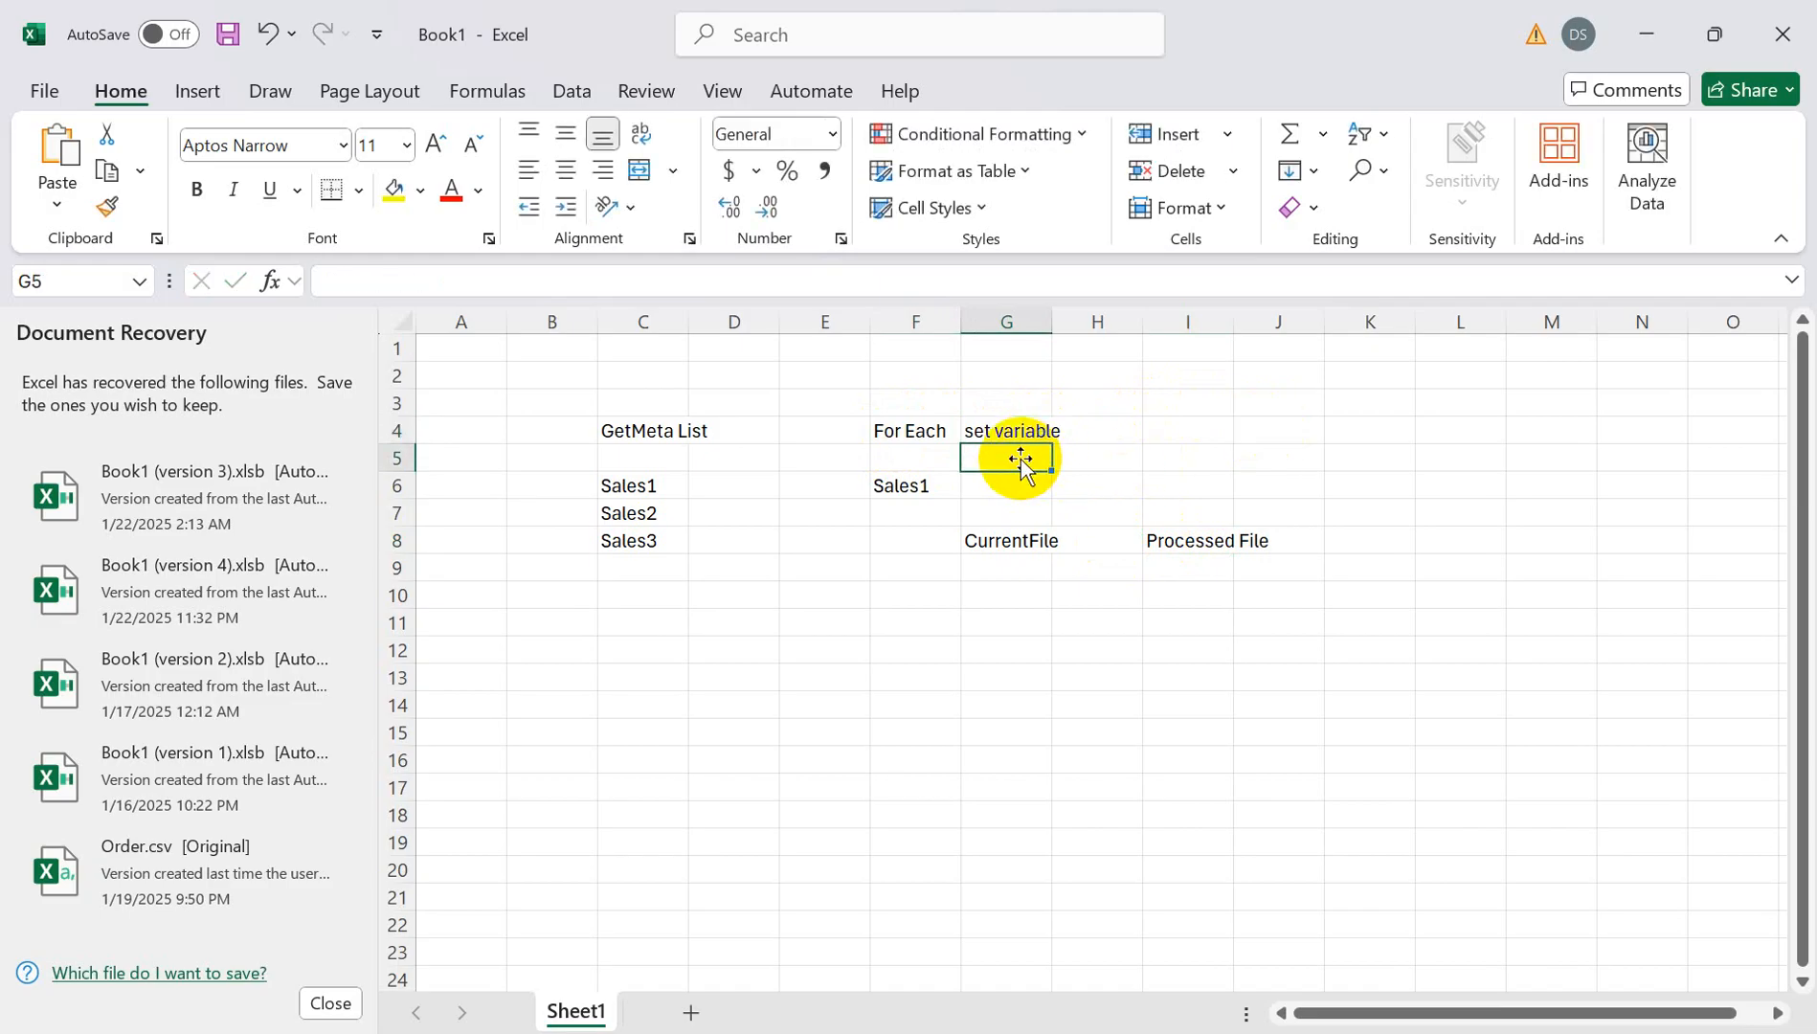
{"action": "left_click", "coordinate": [992, 544]}
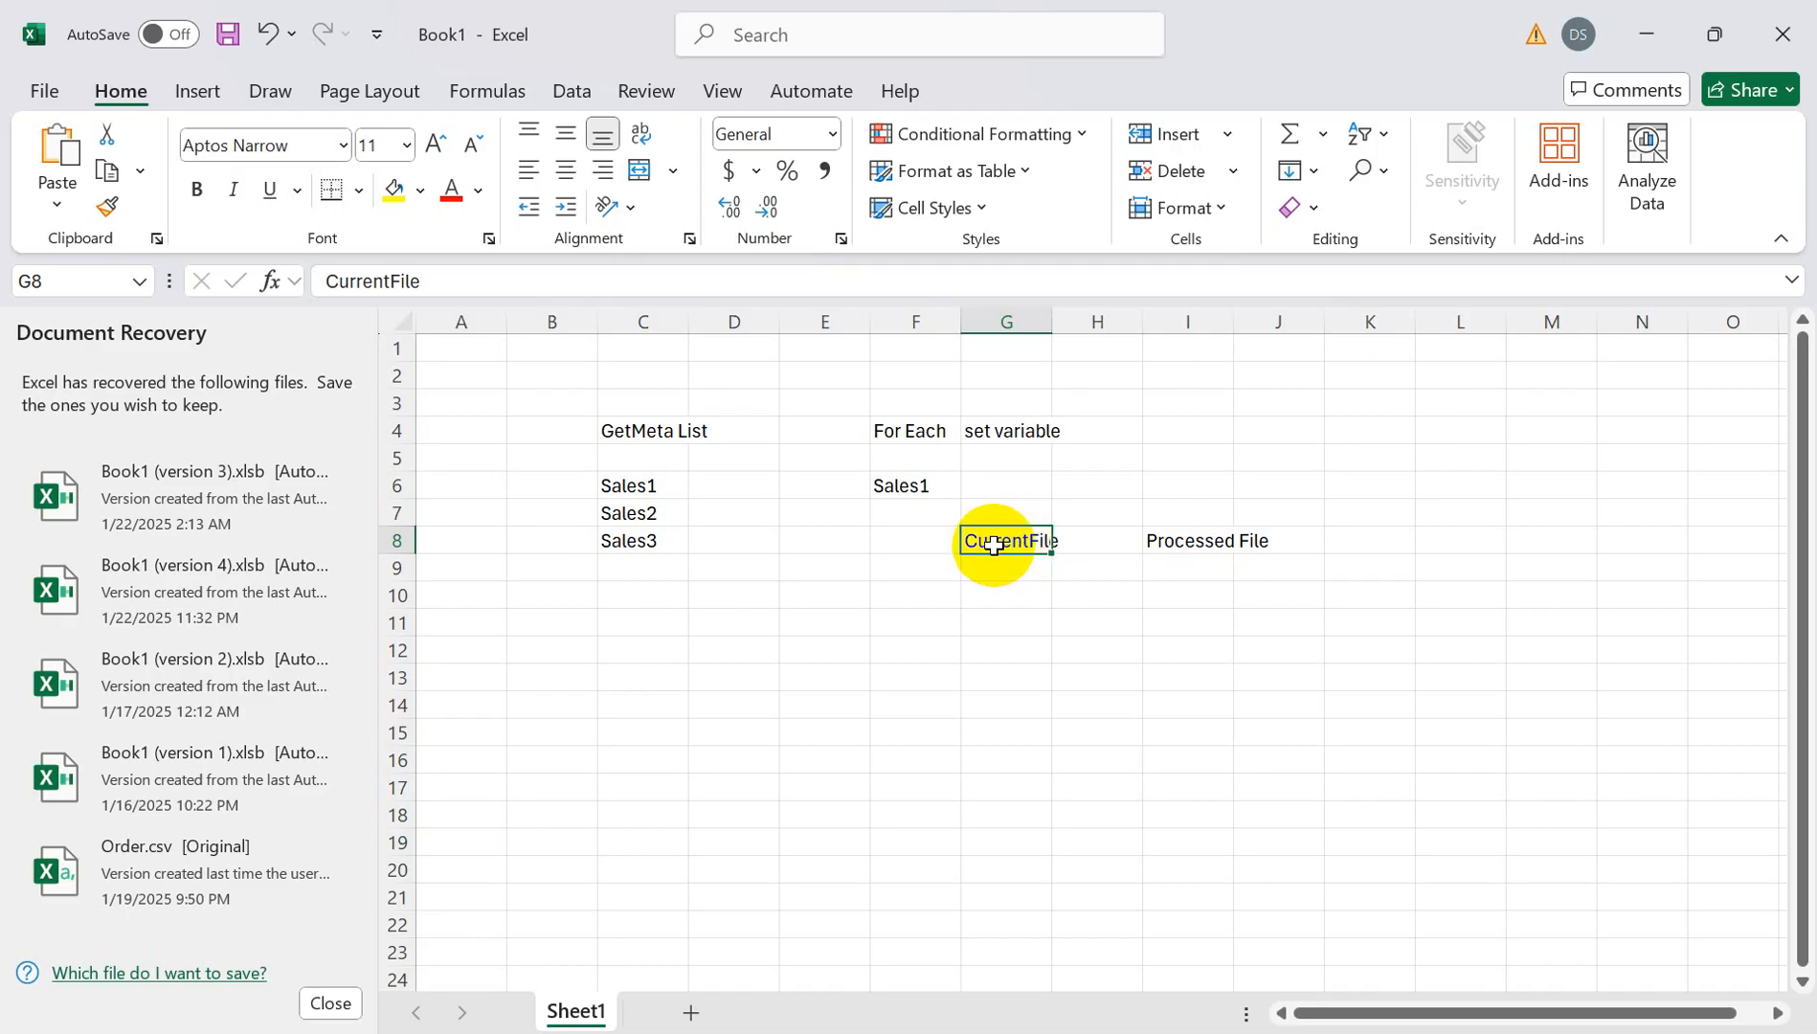
{"action": "left_click", "coordinate": [1002, 430]}
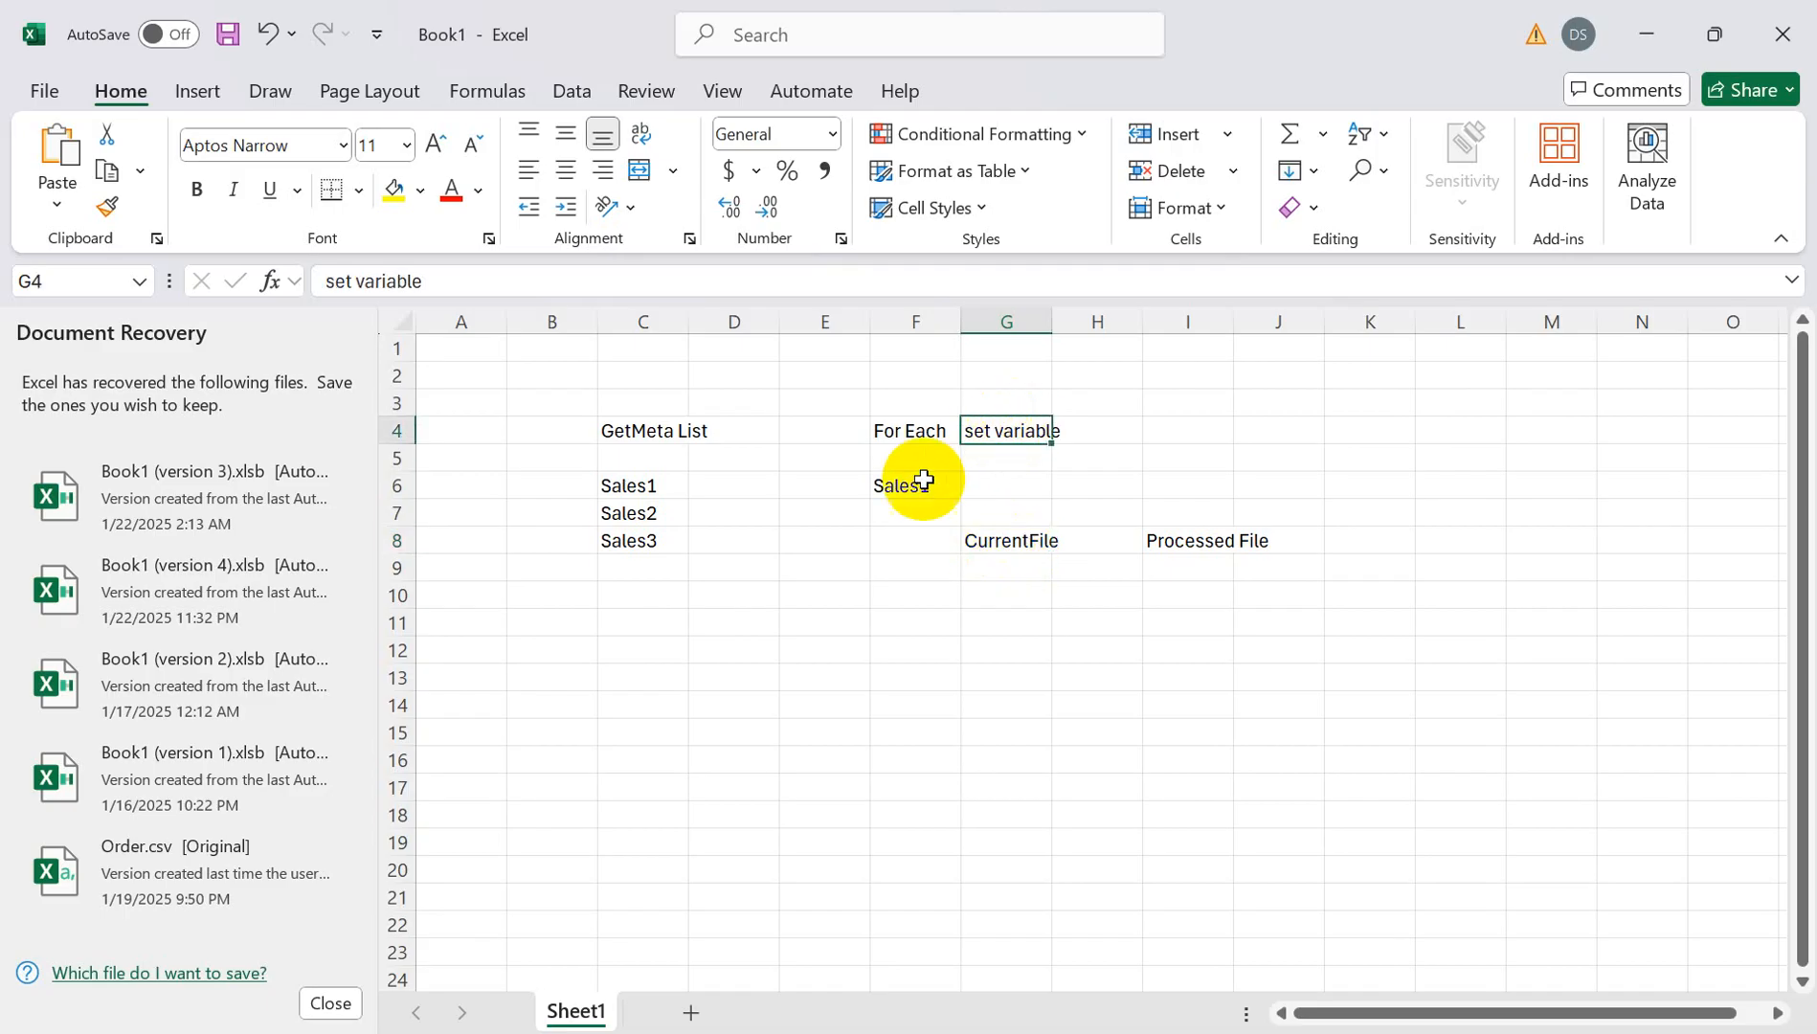
{"action": "left_click", "coordinate": [902, 487]}
{"action": "left_click", "coordinate": [998, 568]}
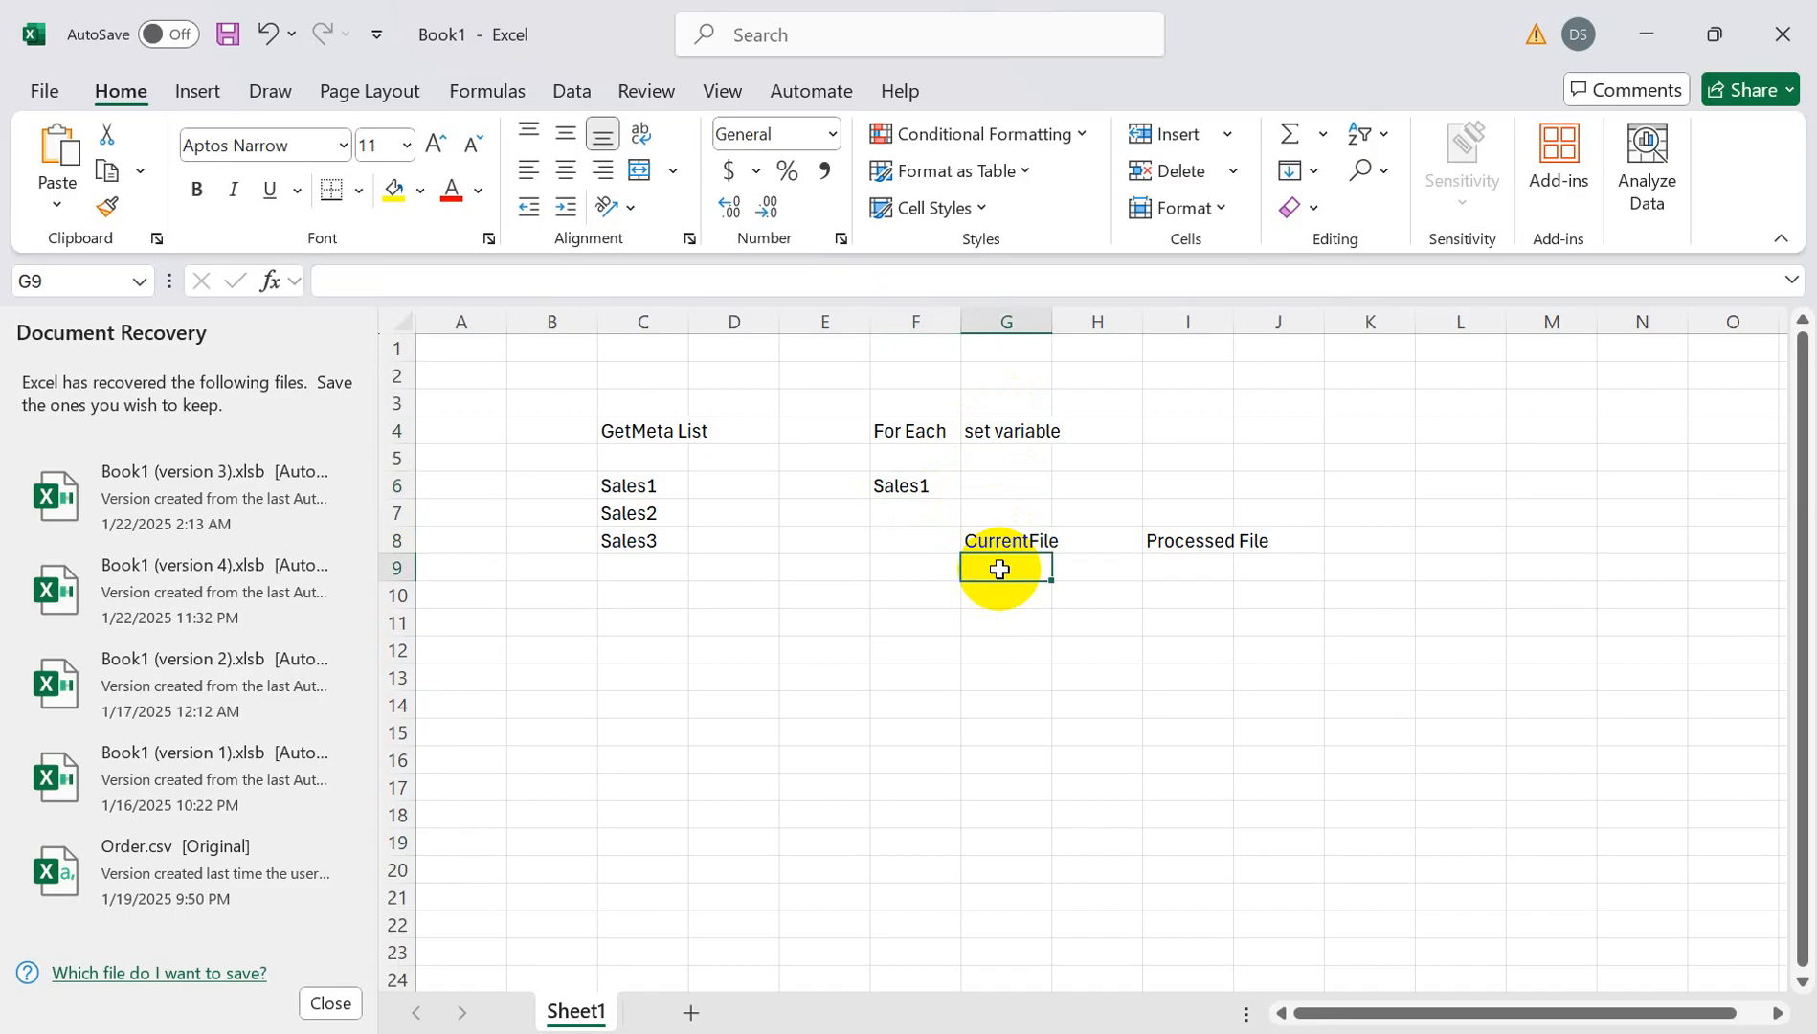
{"action": "type", "text": "Sl"}
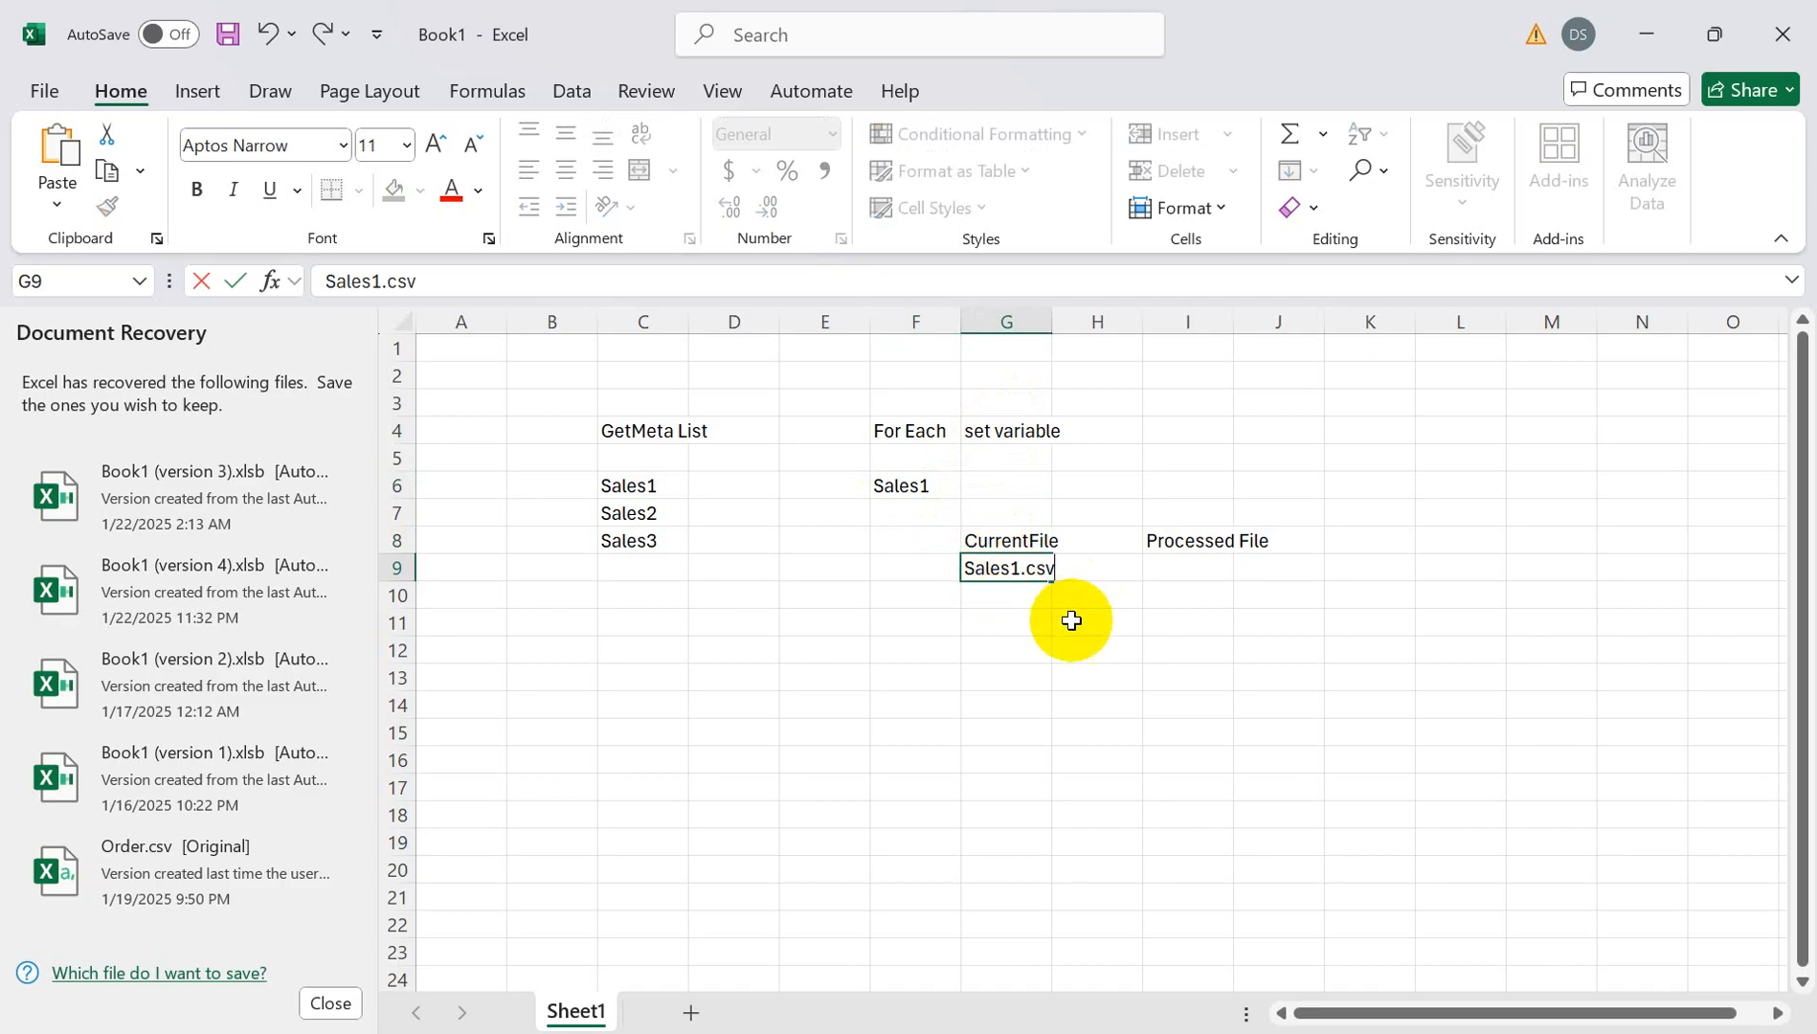
{"action": "left_click", "coordinate": [1169, 431]}
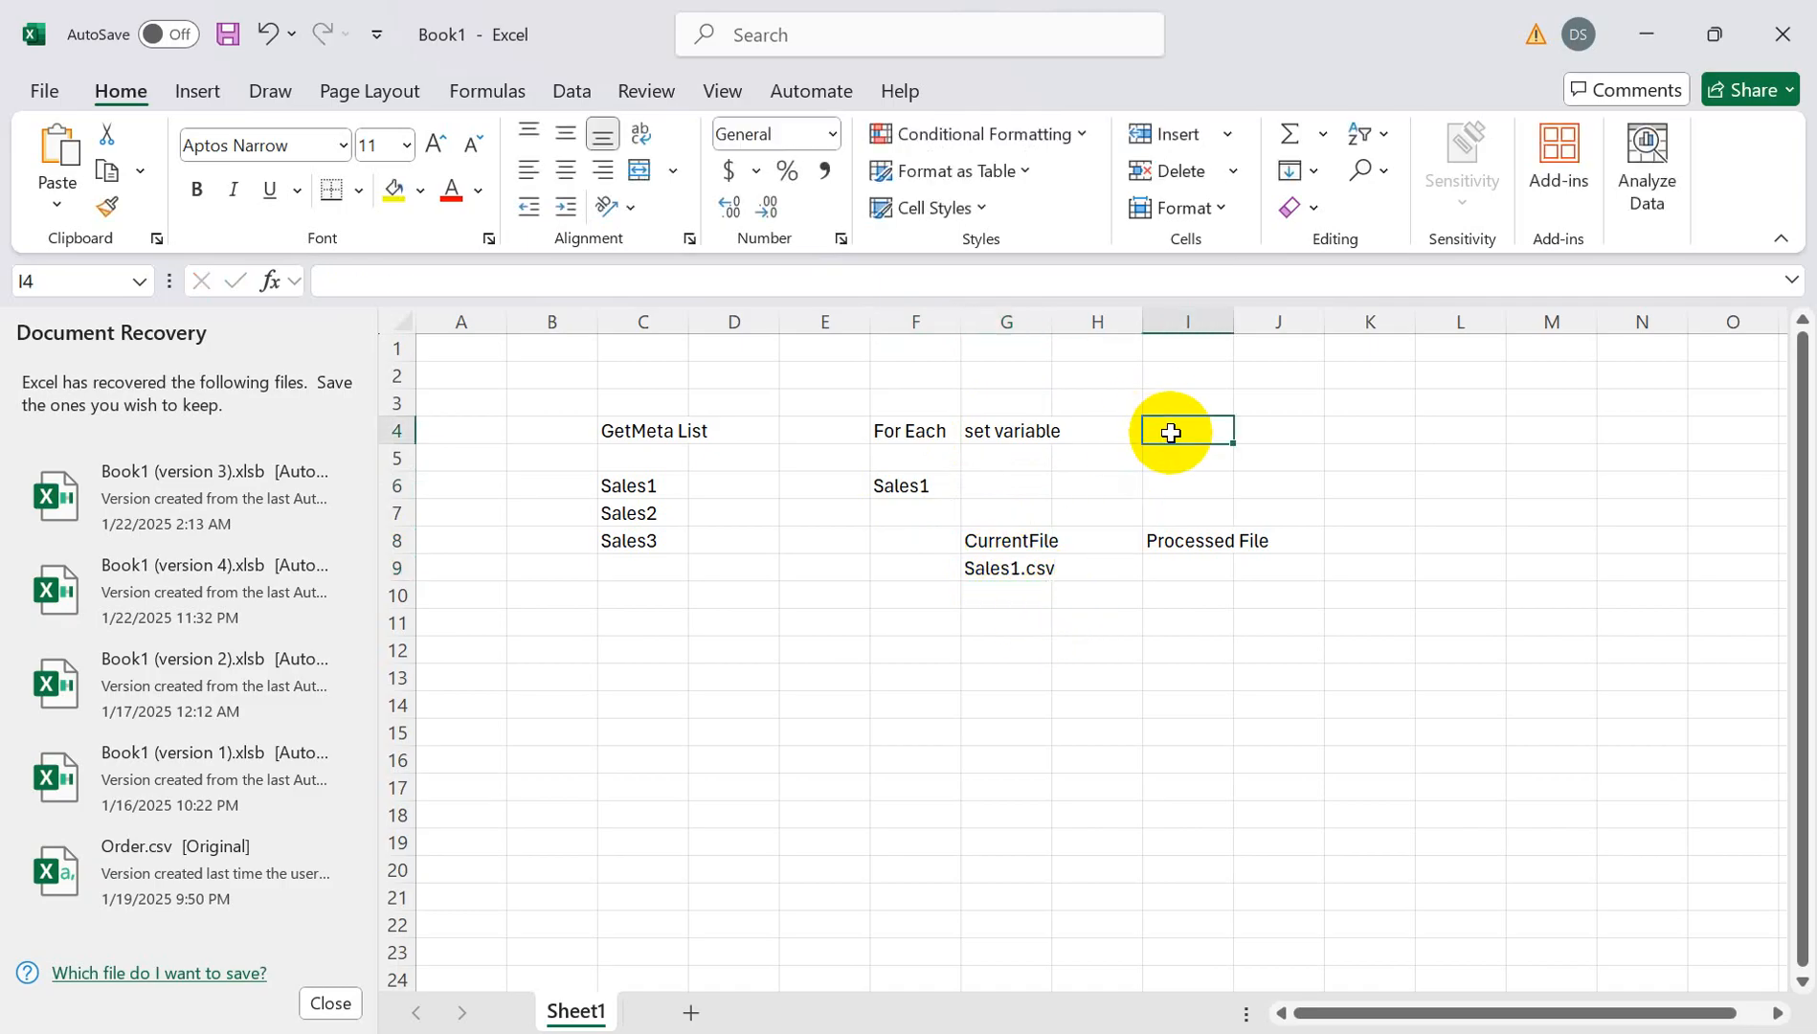
- Add a Copy heading in I4 and review the Processed File and set variable cells
{"action": "type", "text": "Copy"}
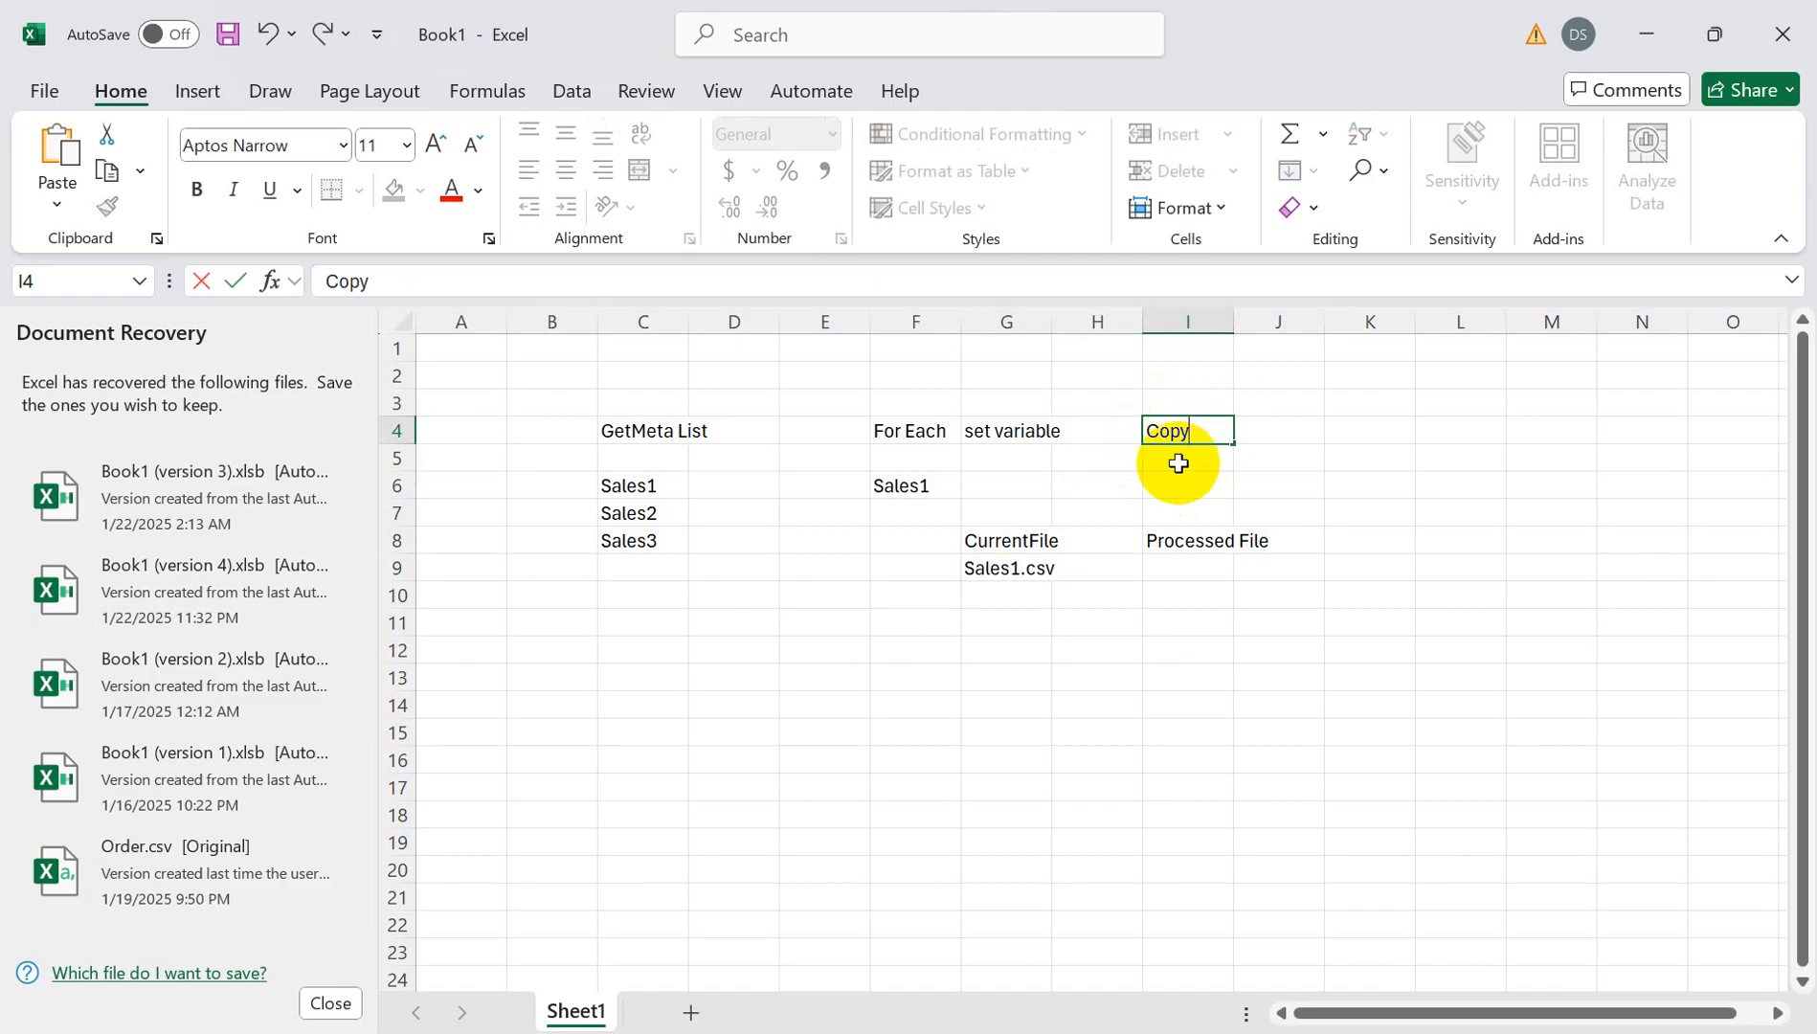
{"action": "left_click", "coordinate": [1177, 457]}
{"action": "left_click", "coordinate": [1176, 570]}
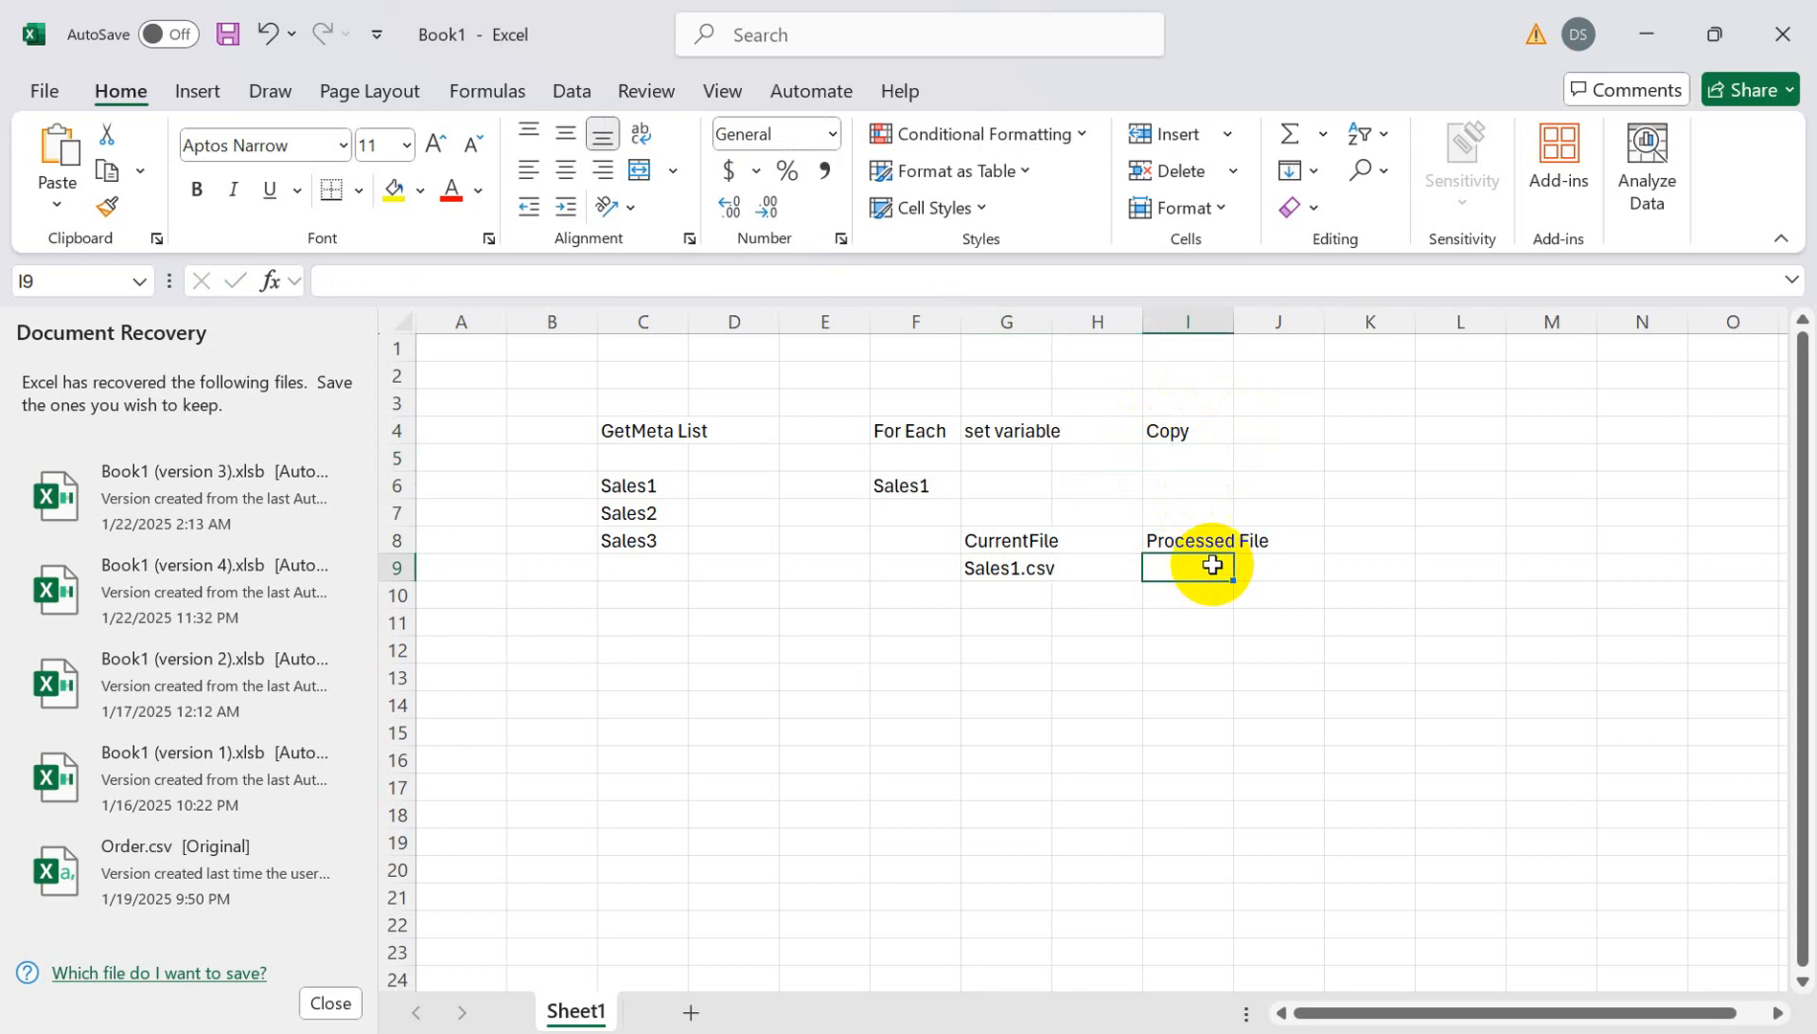
{"action": "left_click", "coordinate": [1206, 542]}
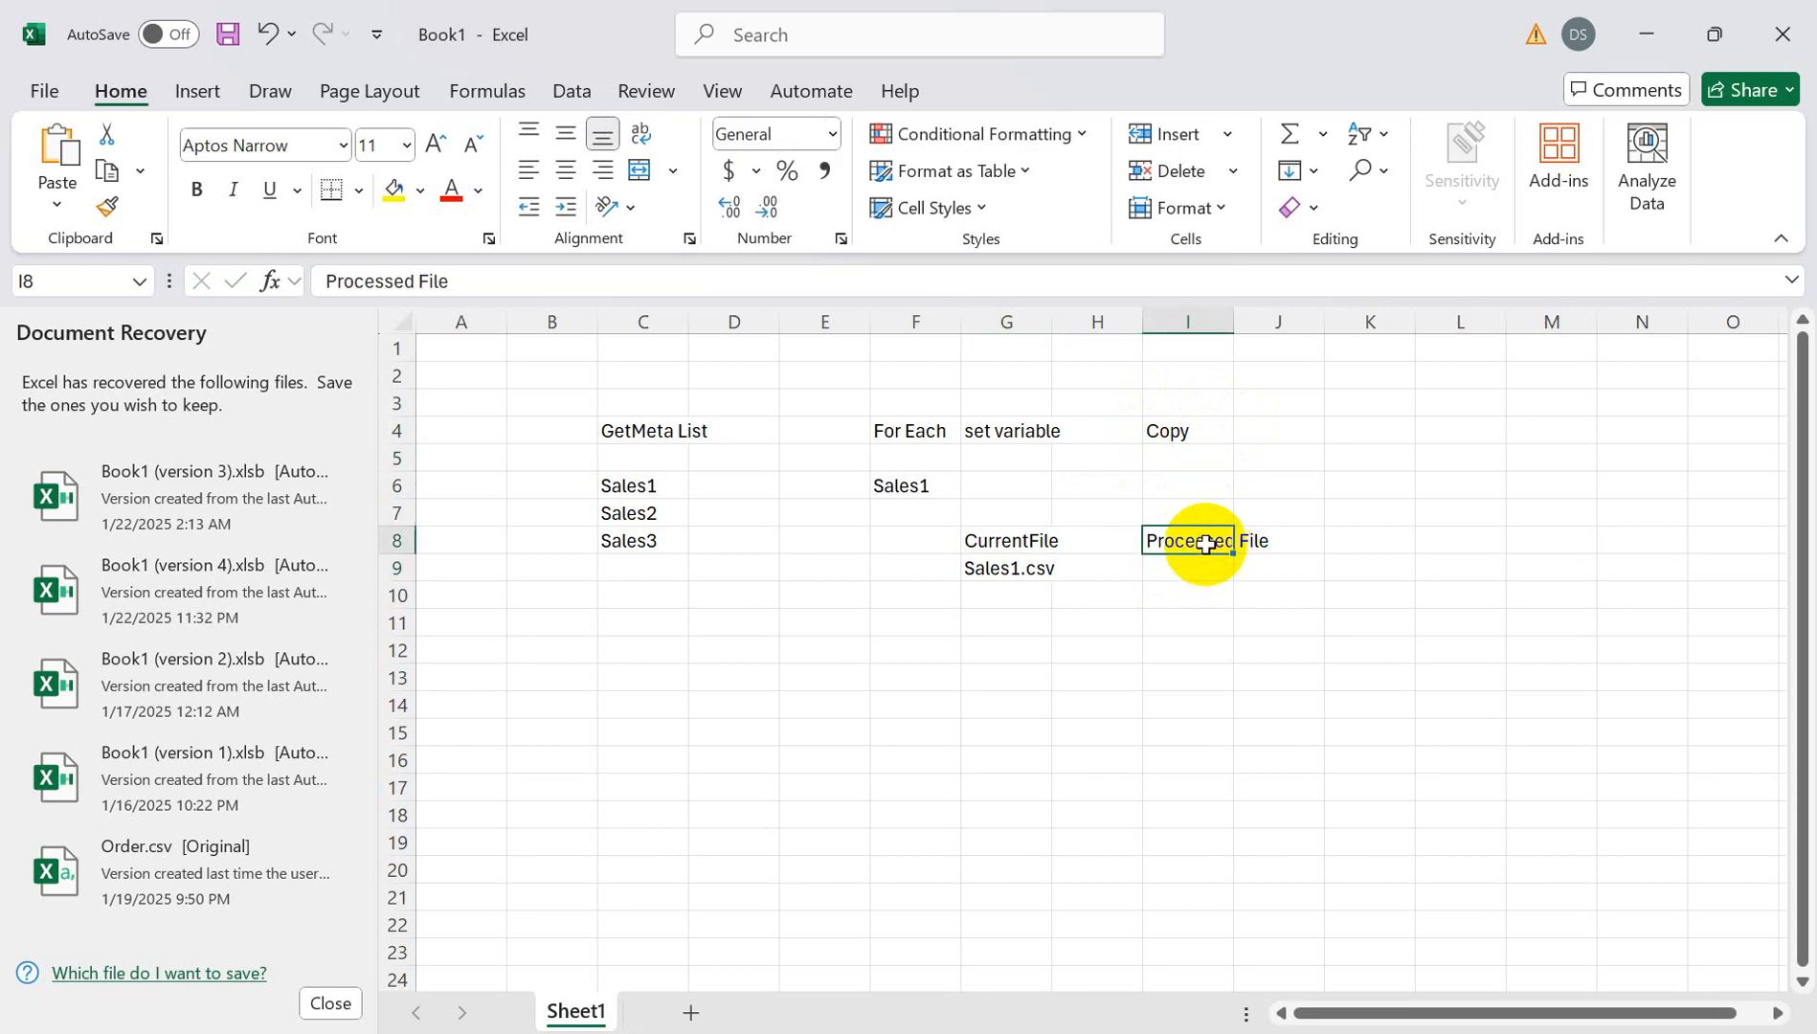
{"action": "left_click", "coordinate": [1187, 458]}
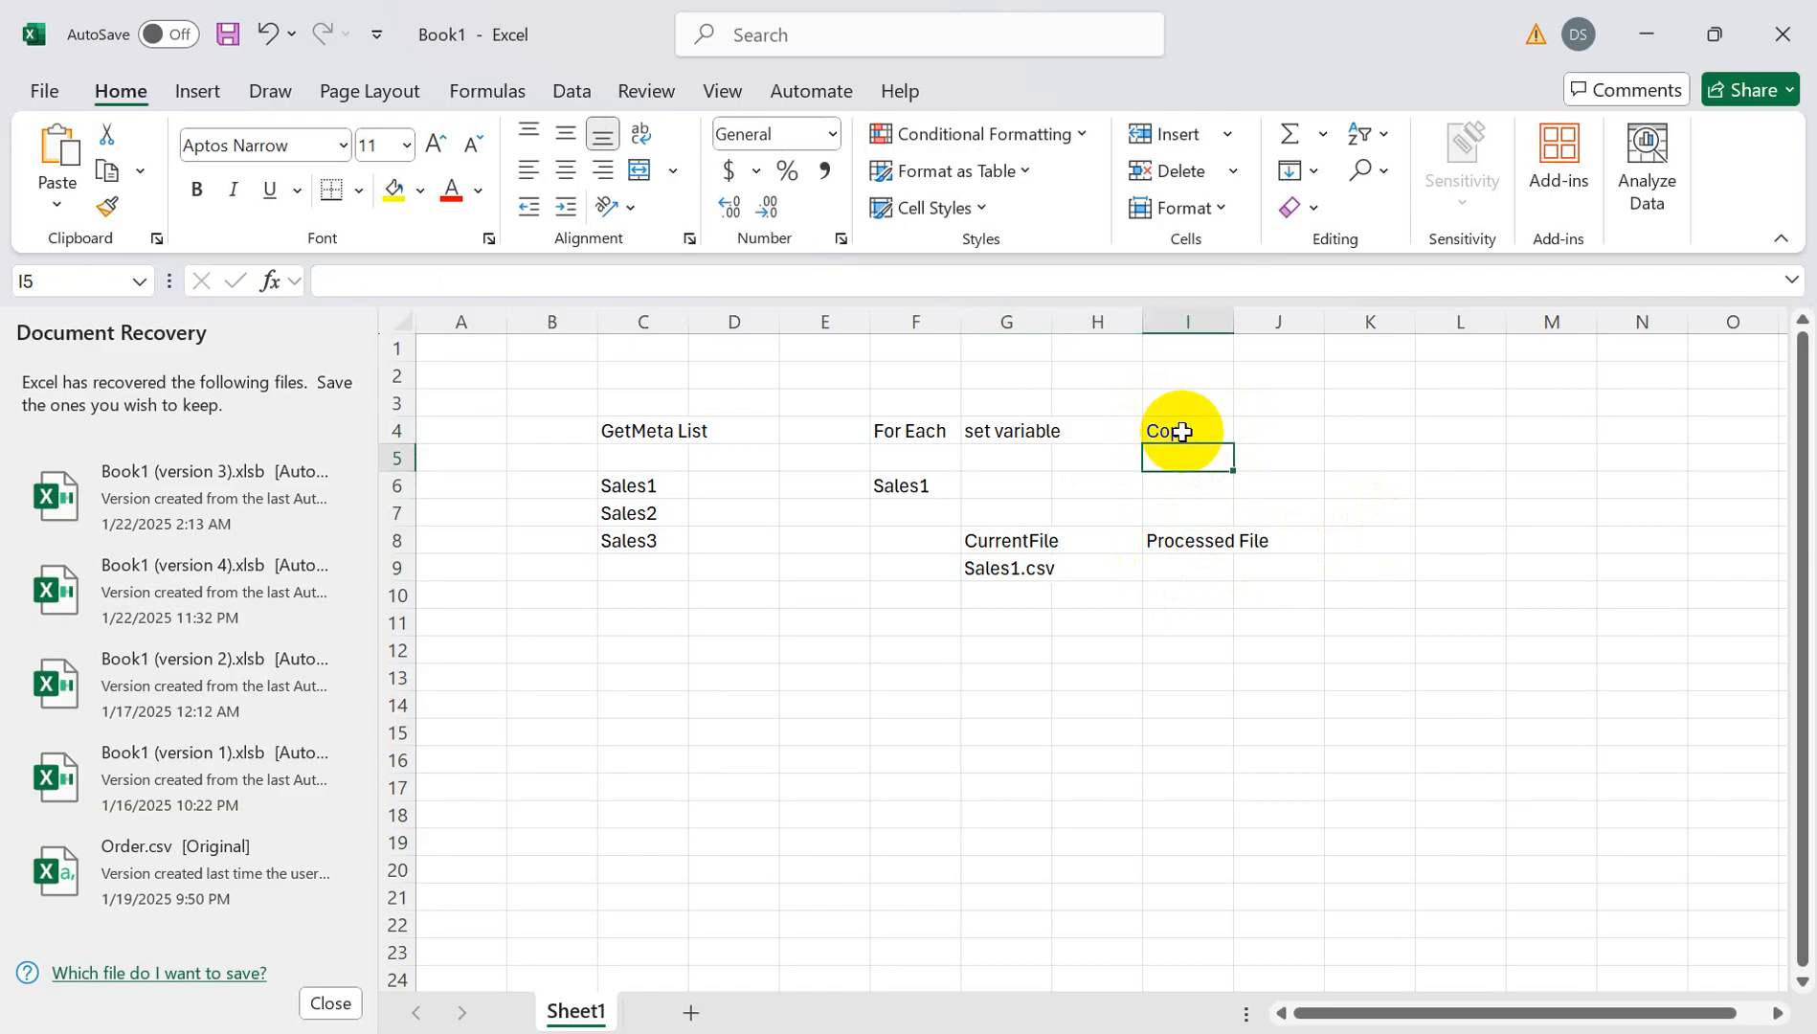
{"action": "left_click", "coordinate": [1187, 543]}
{"action": "left_click", "coordinate": [1188, 586]}
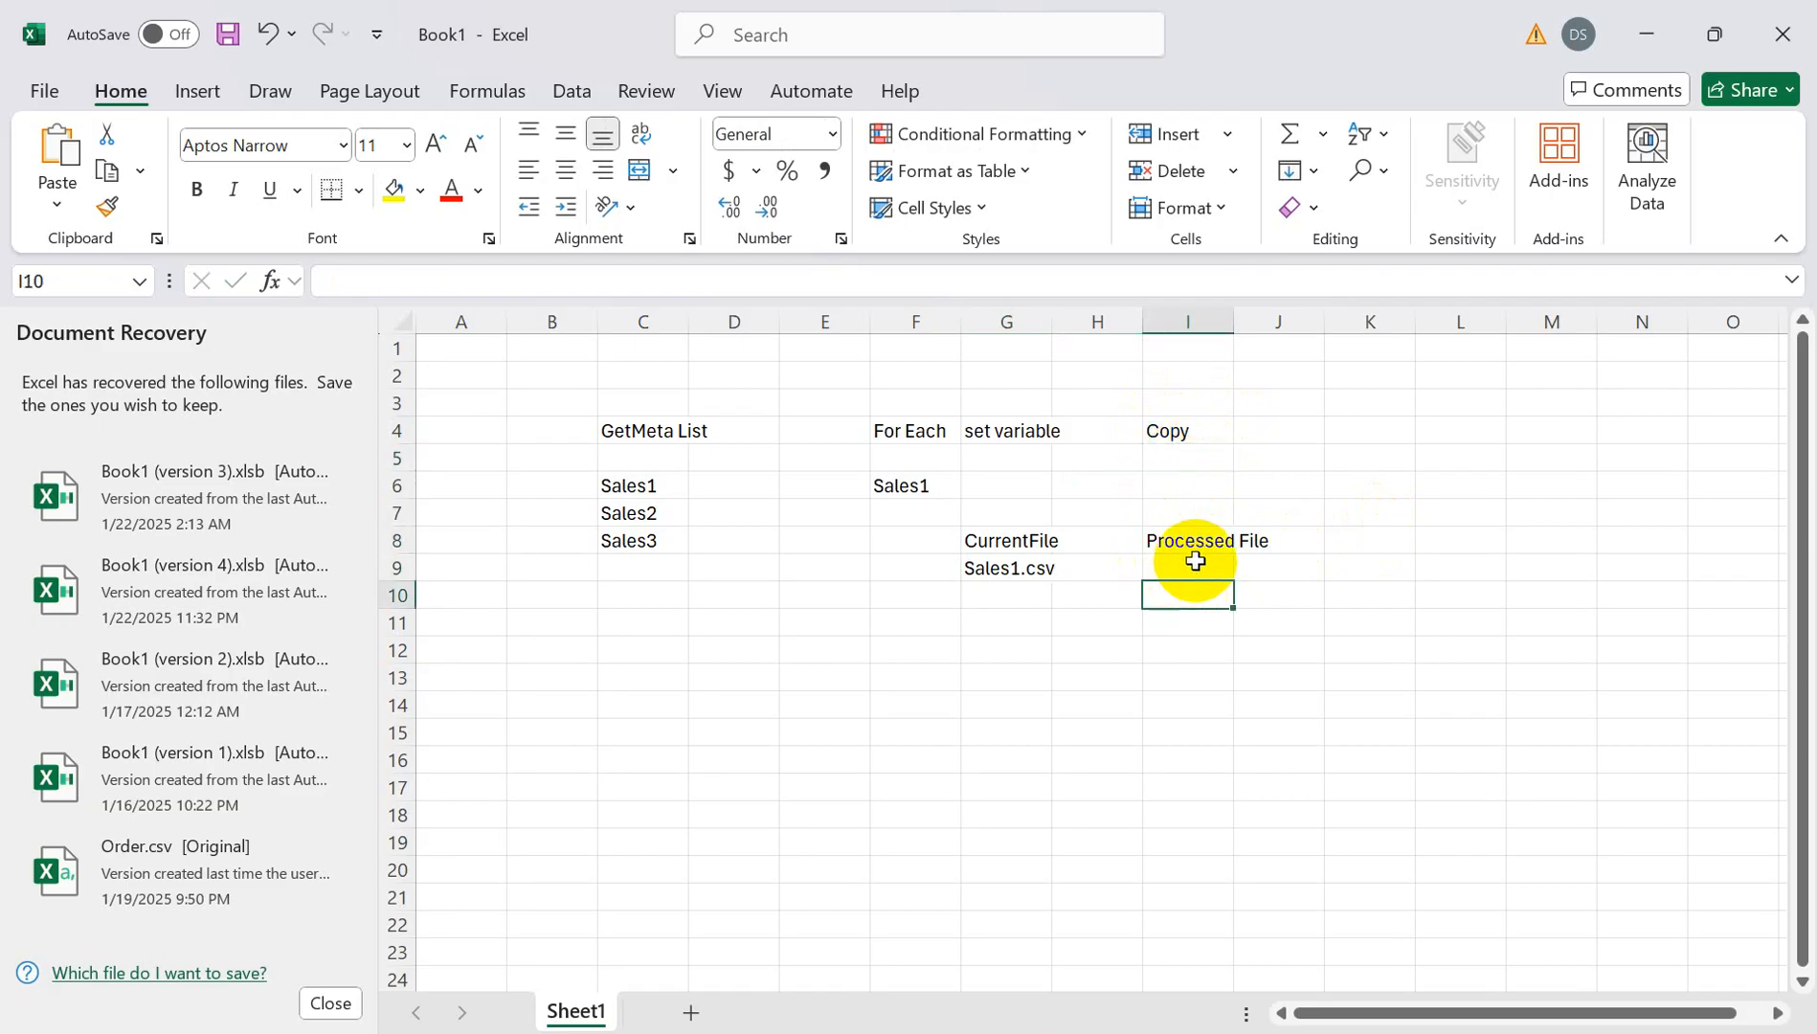
{"action": "left_click", "coordinate": [1188, 567]}
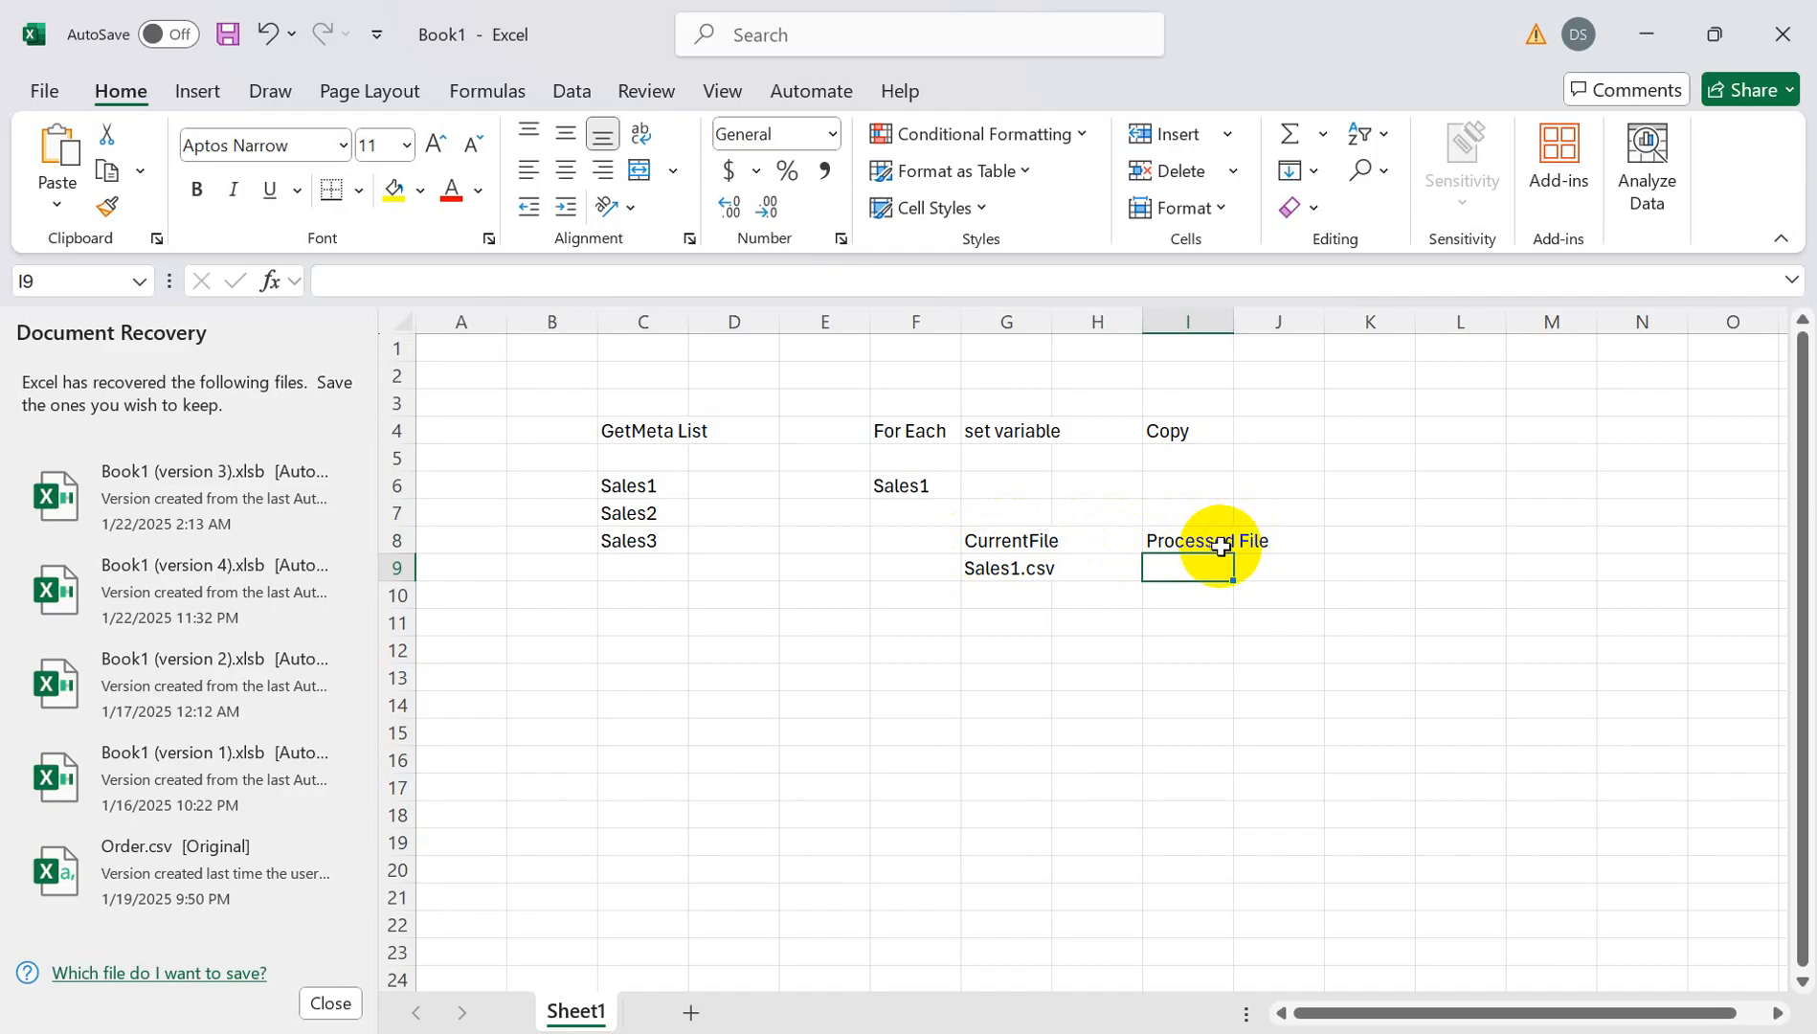
{"action": "left_click", "coordinate": [1200, 518]}
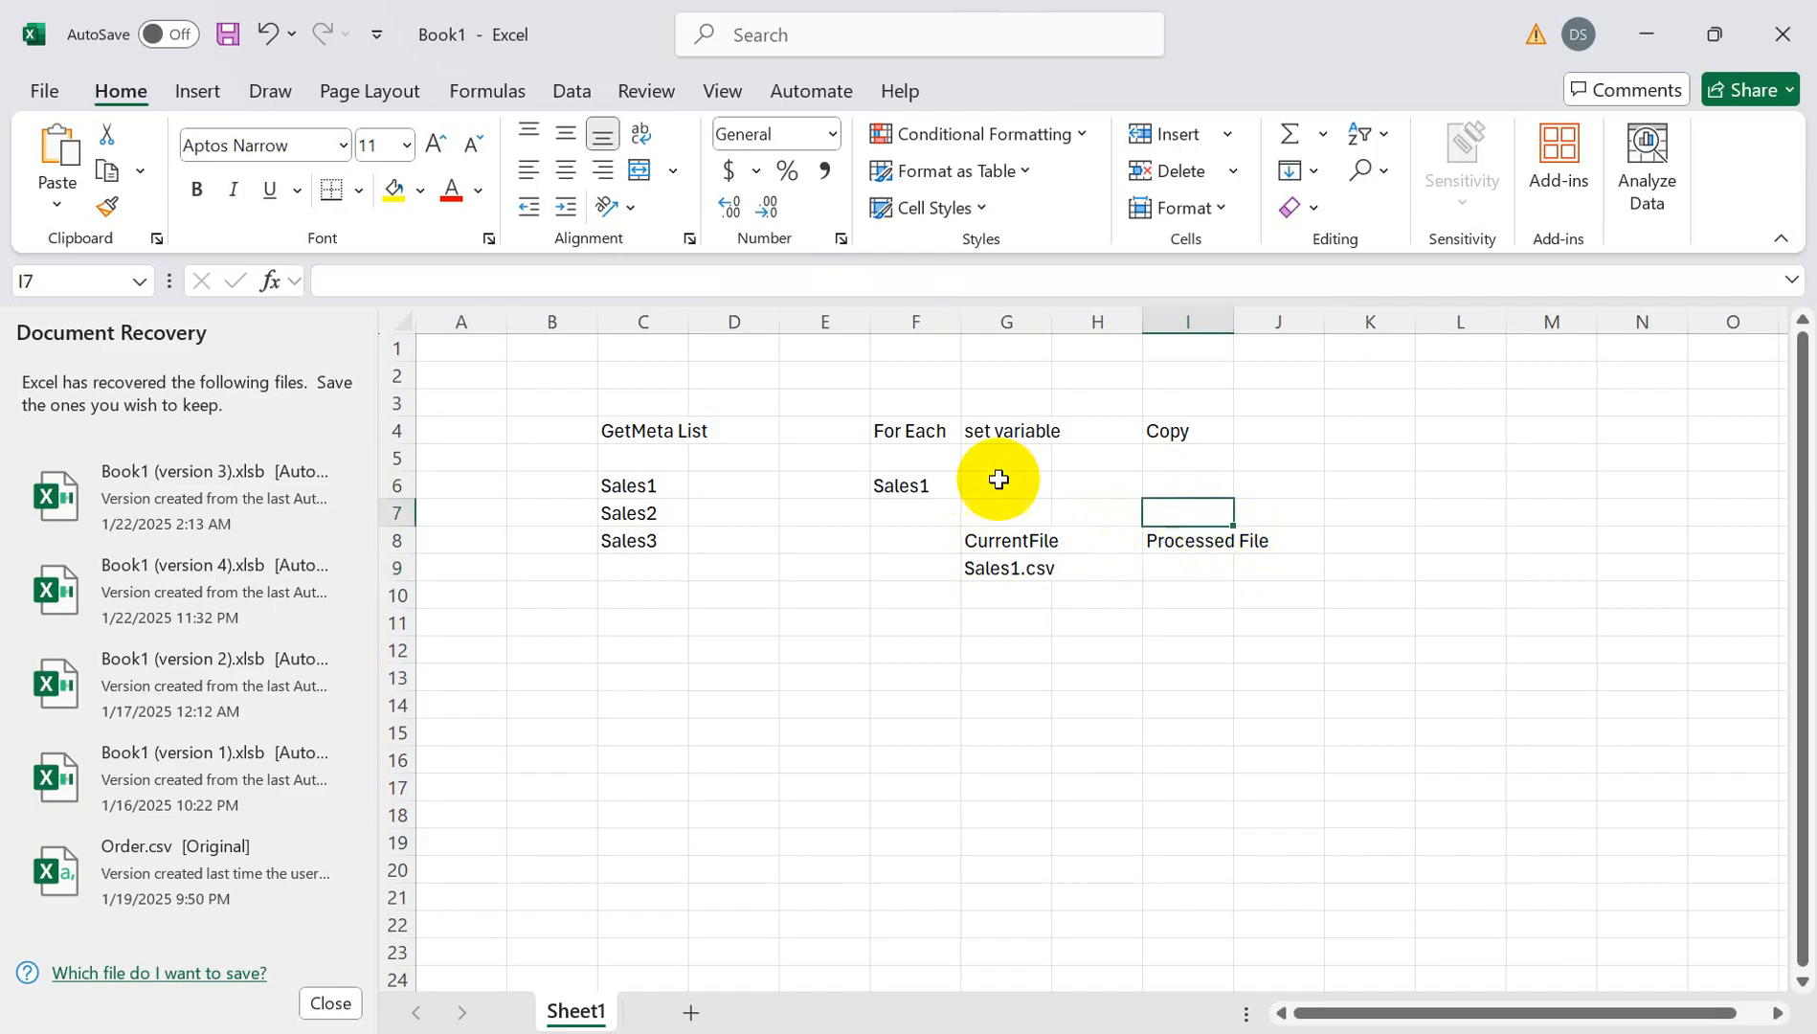
{"action": "left_click", "coordinate": [992, 433]}
{"action": "left_click", "coordinate": [1006, 484]}
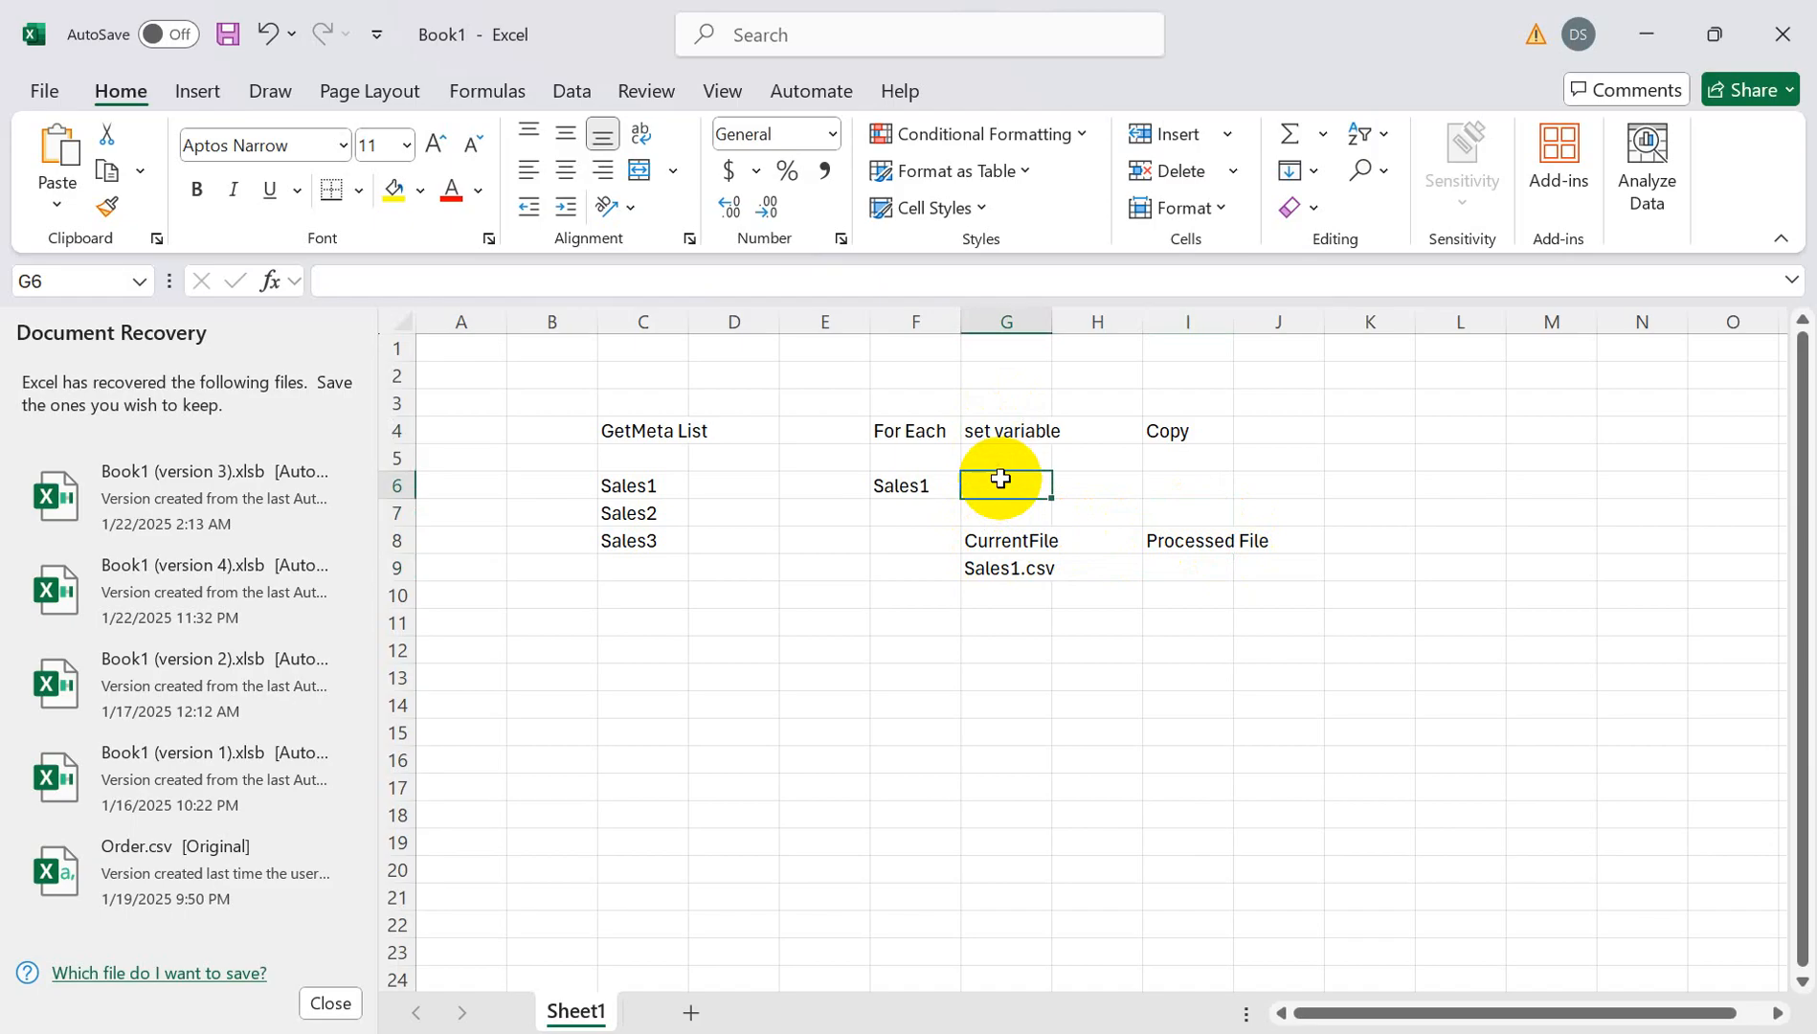
- Add a Setvariable note in cell L3
{"action": "left_click", "coordinate": [1494, 408]}
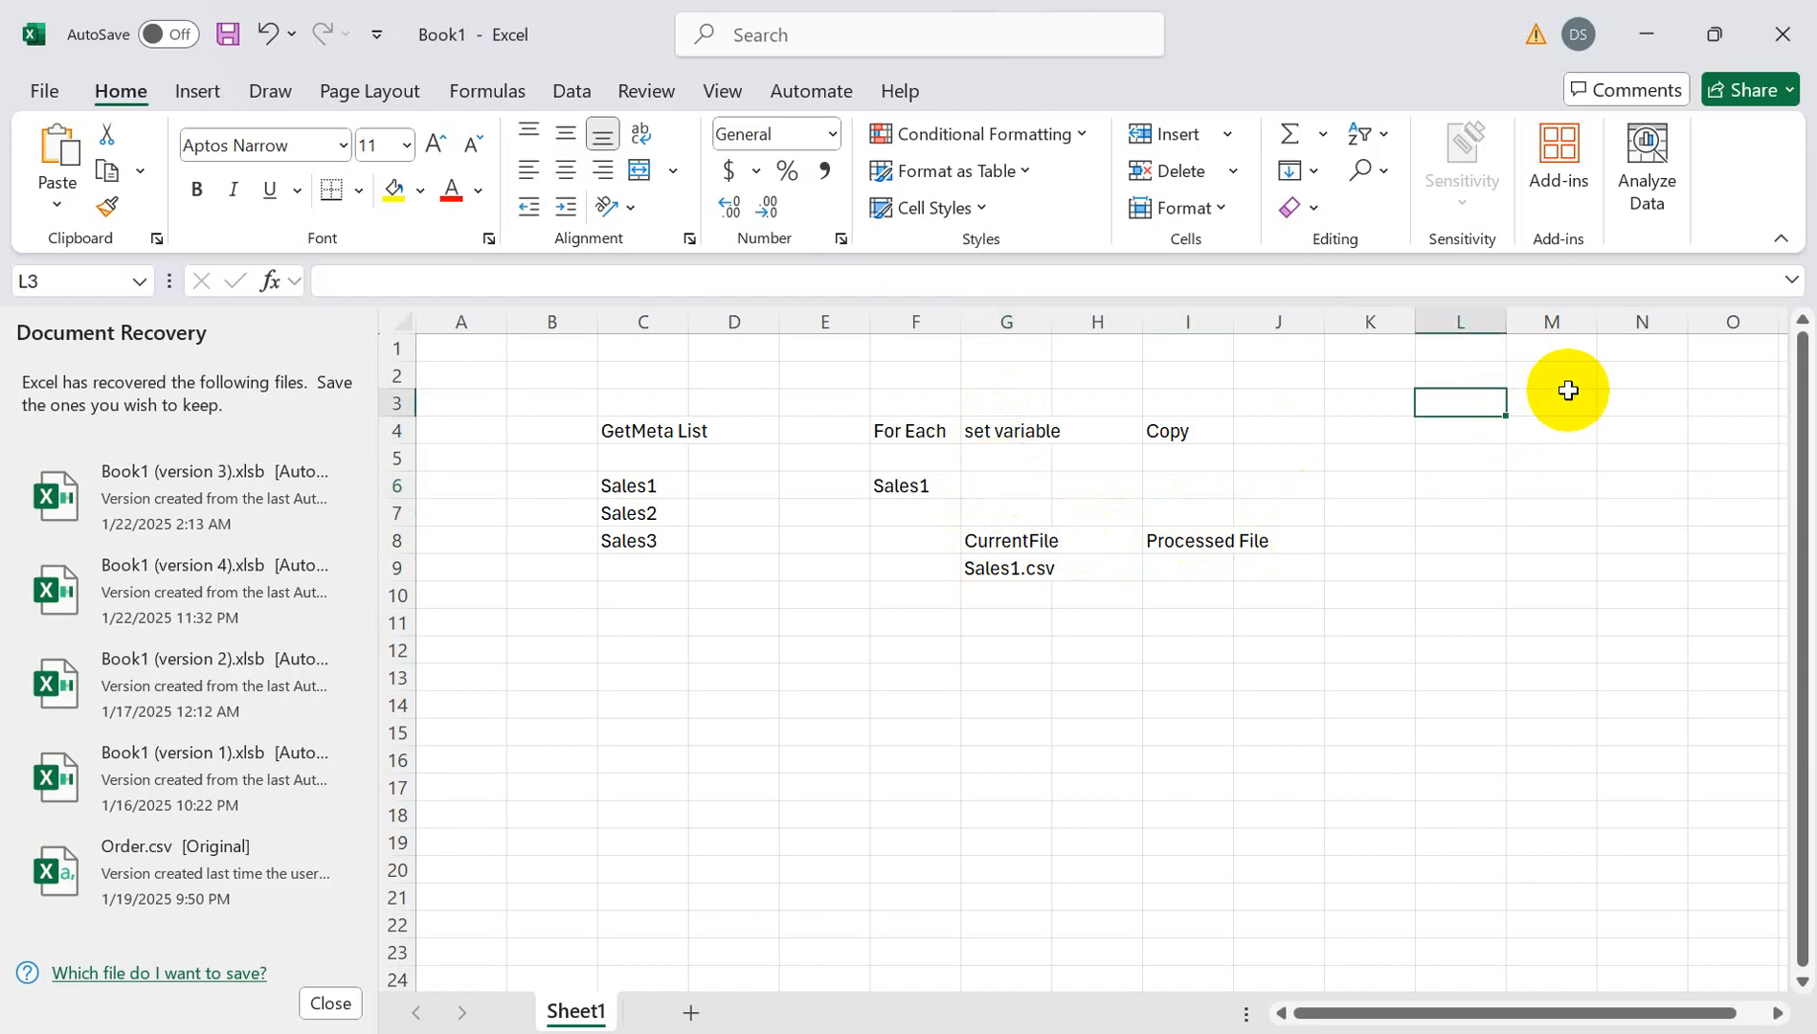
{"action": "type", "text": "Setvariable"}
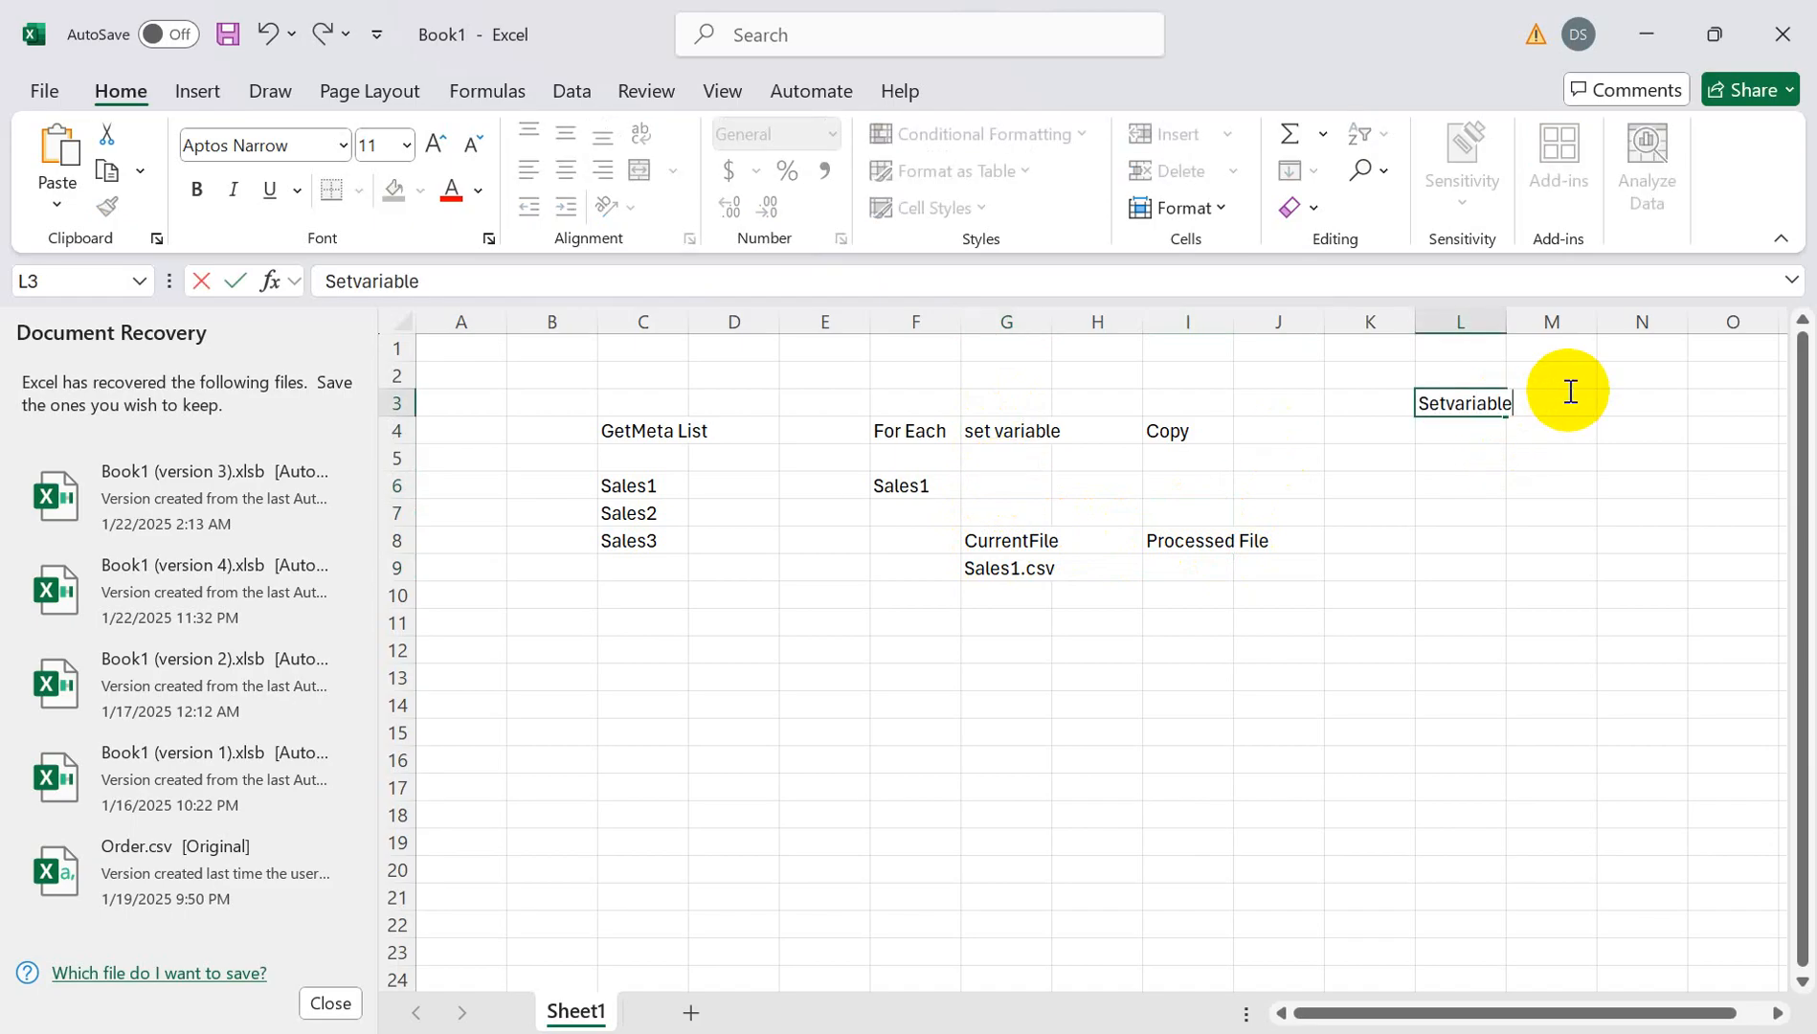
{"action": "left_click", "coordinate": [1459, 457]}
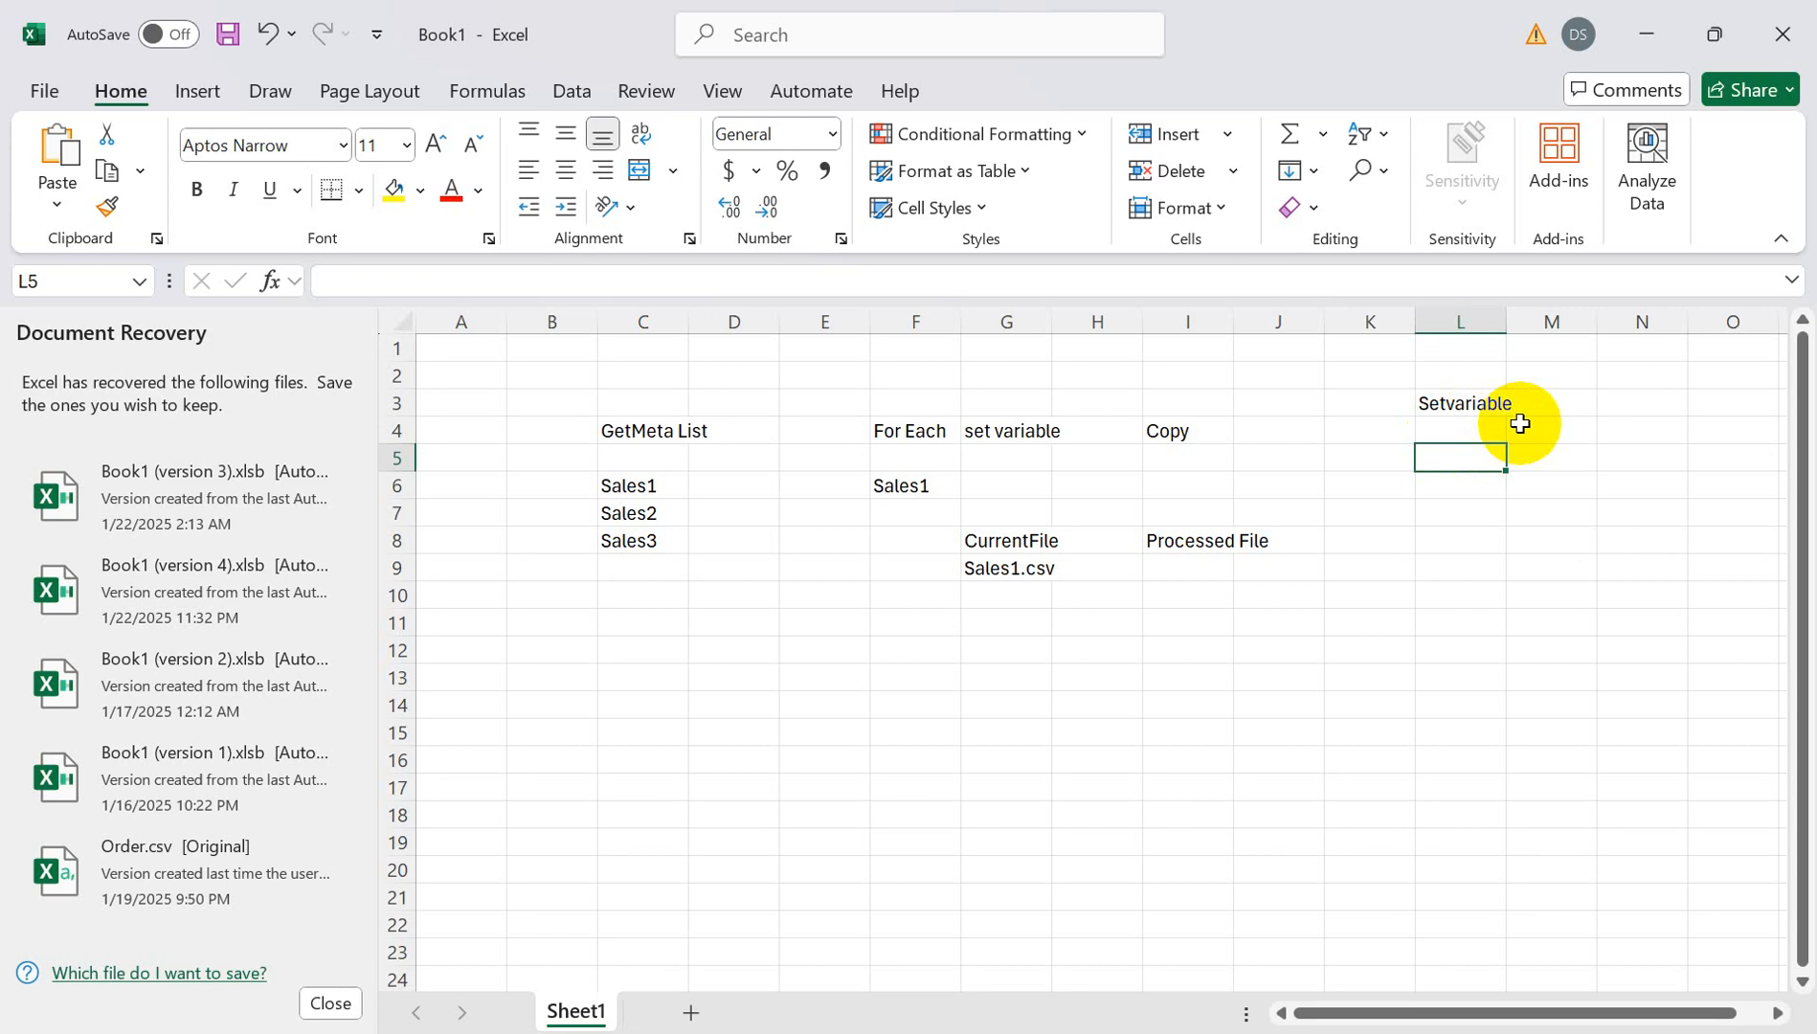
{"action": "left_click", "coordinate": [1612, 401]}
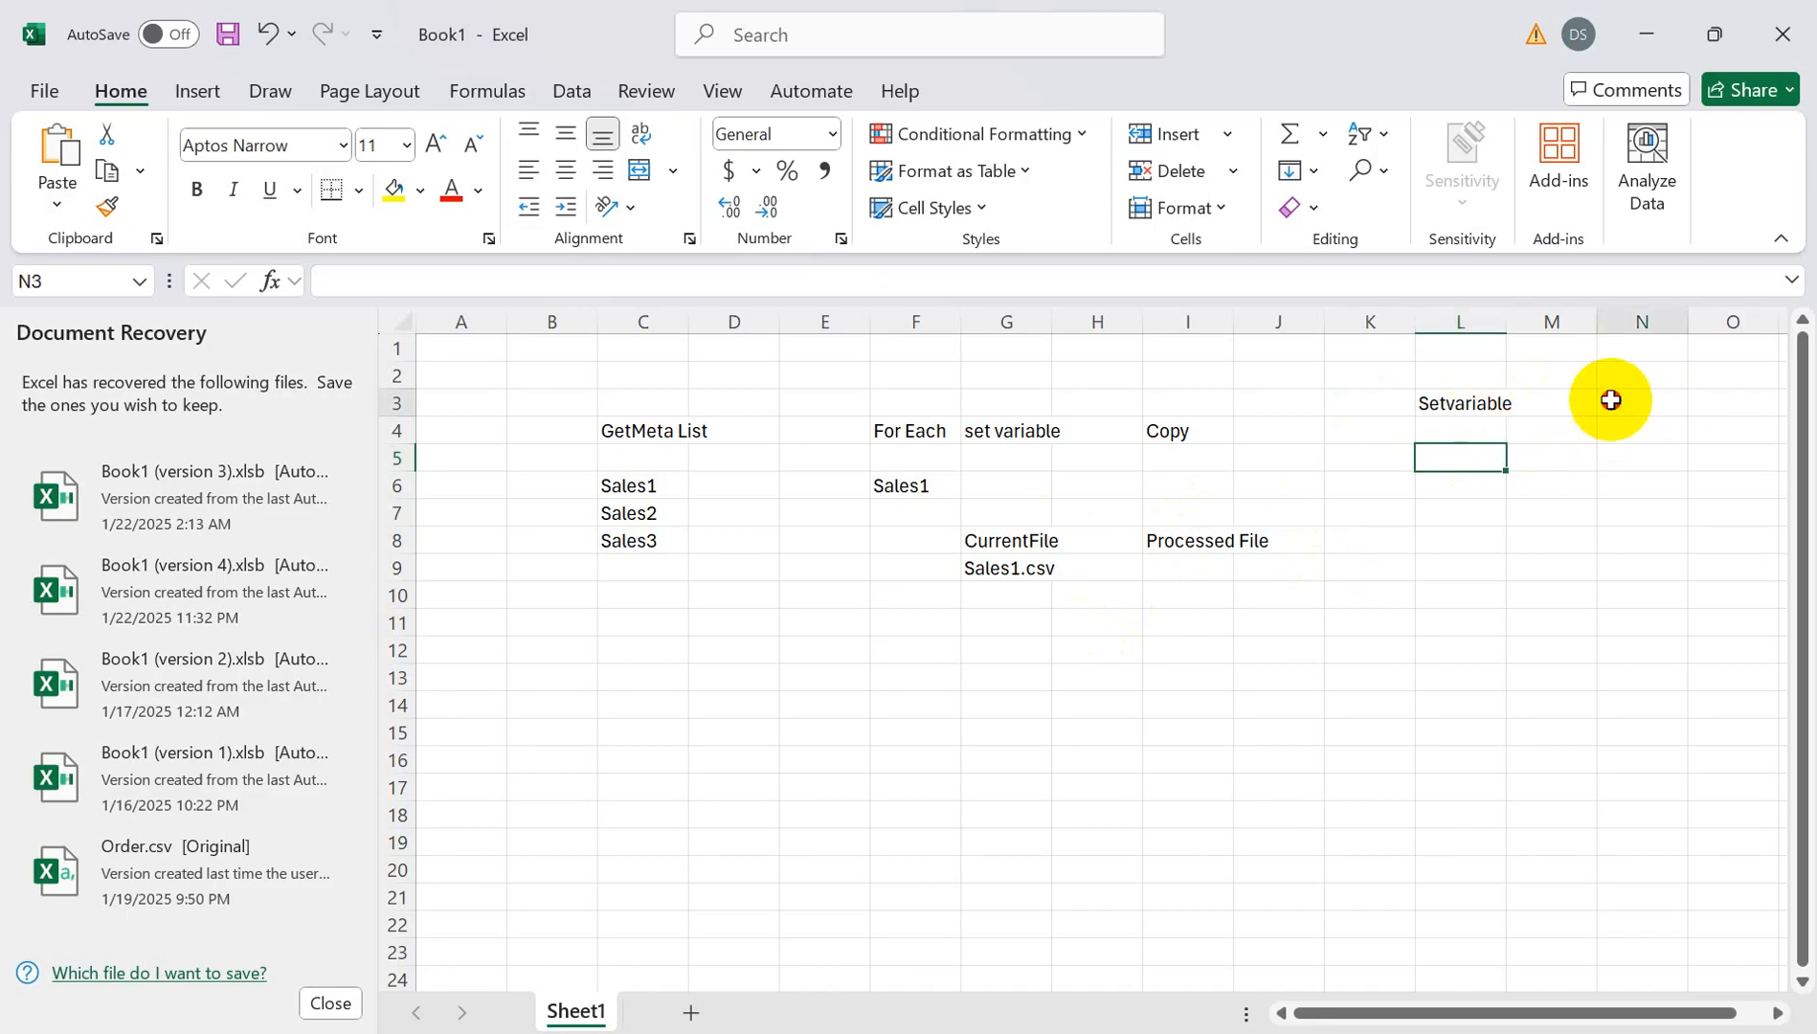
{"action": "key", "text": "alt+Tab"}
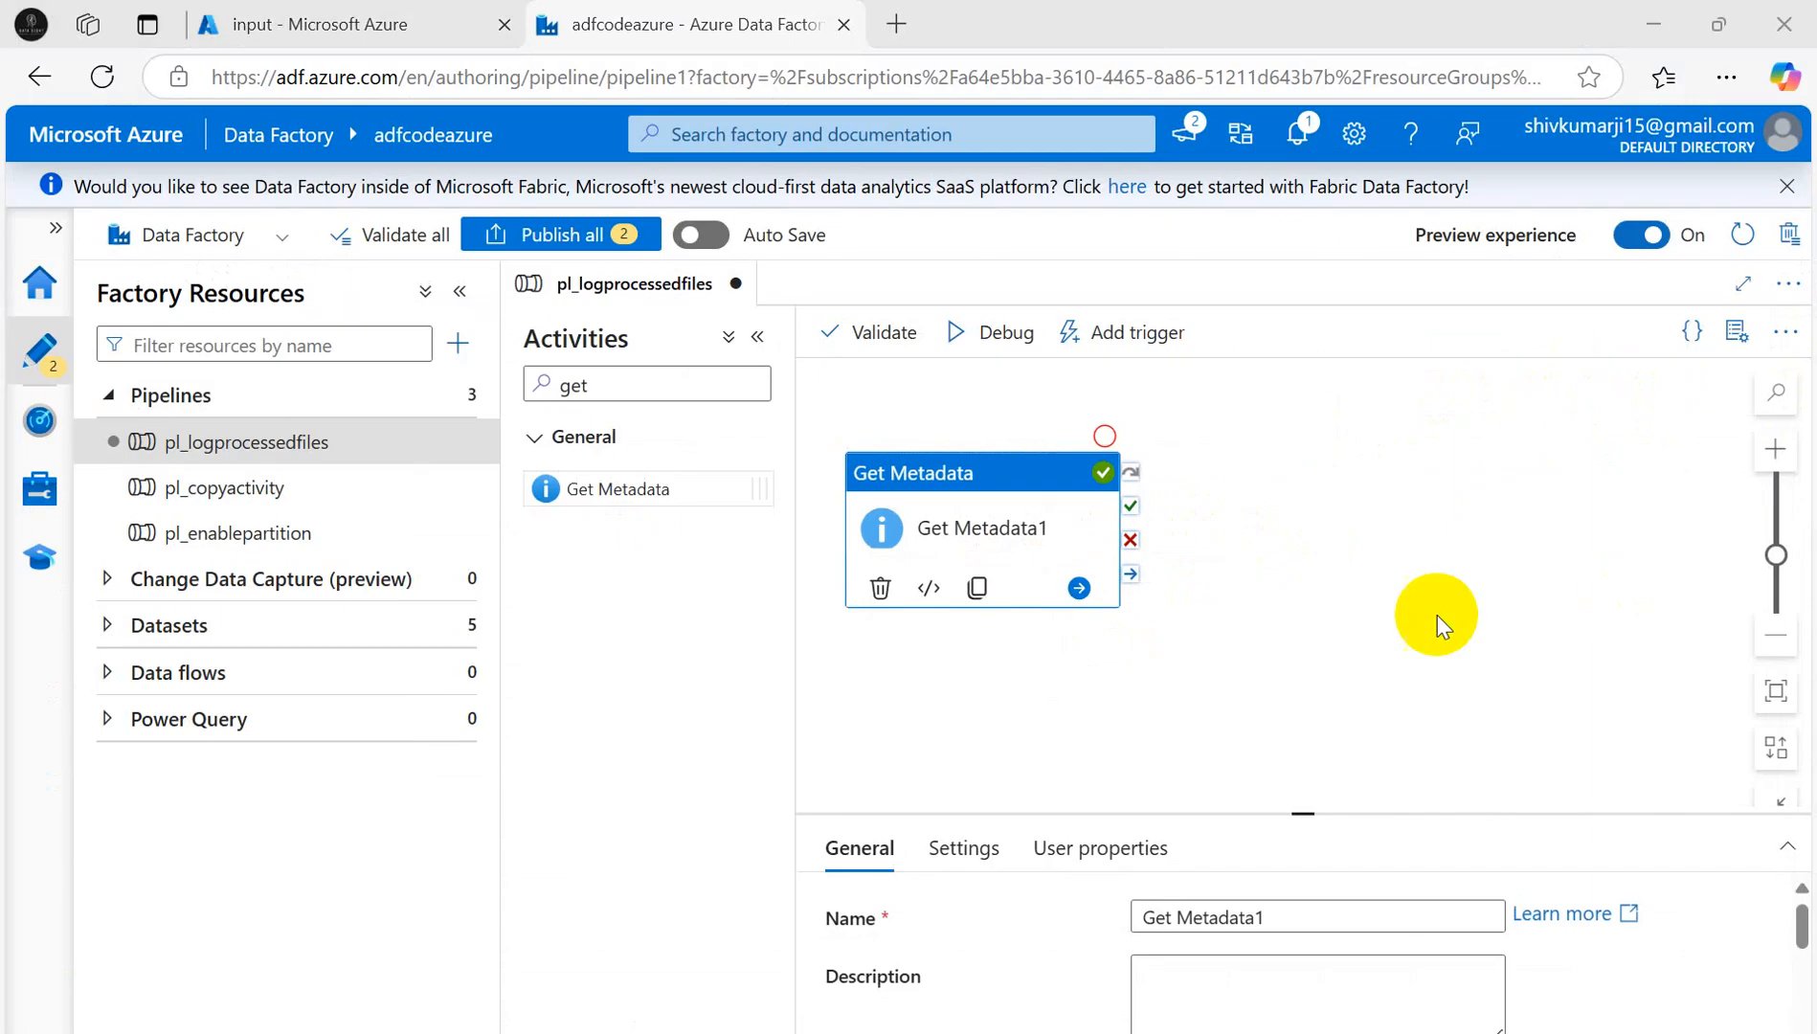
- Find ForEach via the 'for' search, place it on the canvas, and link it after Get Metadata1's success
{"action": "key", "text": "alt+Tab"}
{"action": "key", "text": "alt+Tab"}
{"action": "mouse_move", "coordinate": [1051, 1032]}
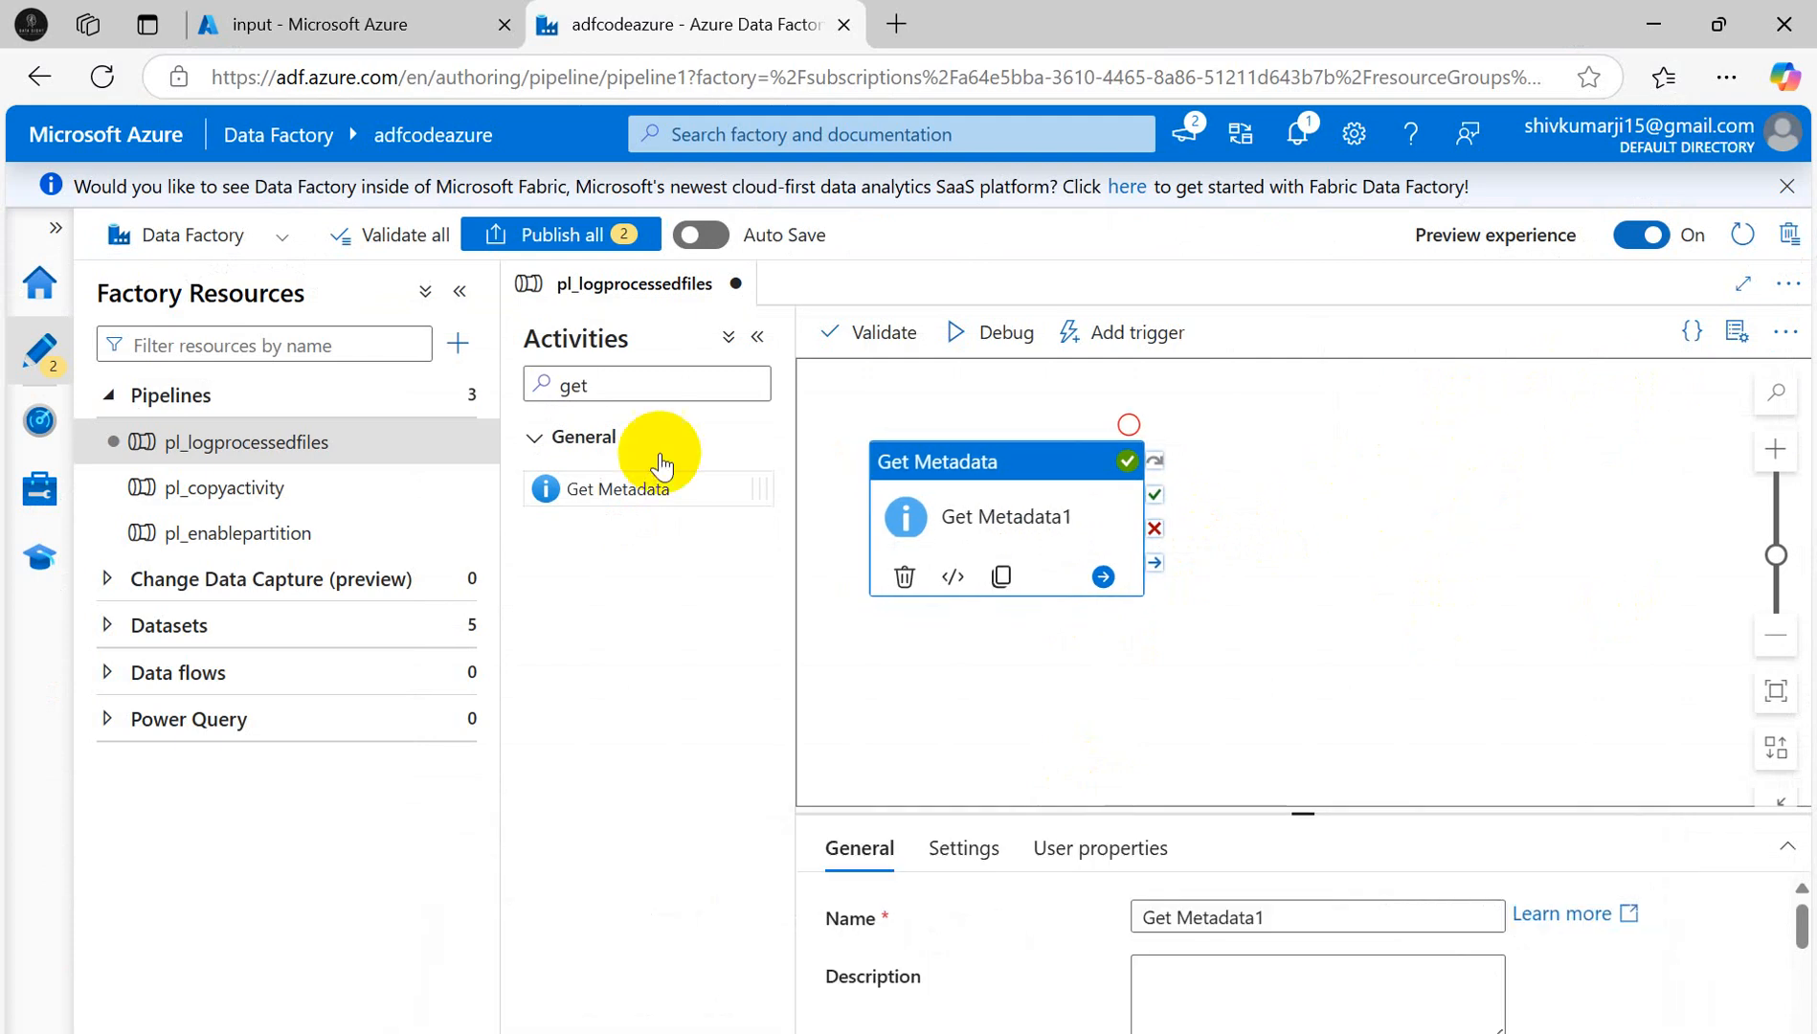
{"action": "left_click", "coordinate": [601, 383]}
{"action": "left_click_drag", "start_coordinate": [602, 384], "coordinate": [495, 387]}
{"action": "left_click_drag", "start_coordinate": [707, 376], "coordinate": [517, 361]}
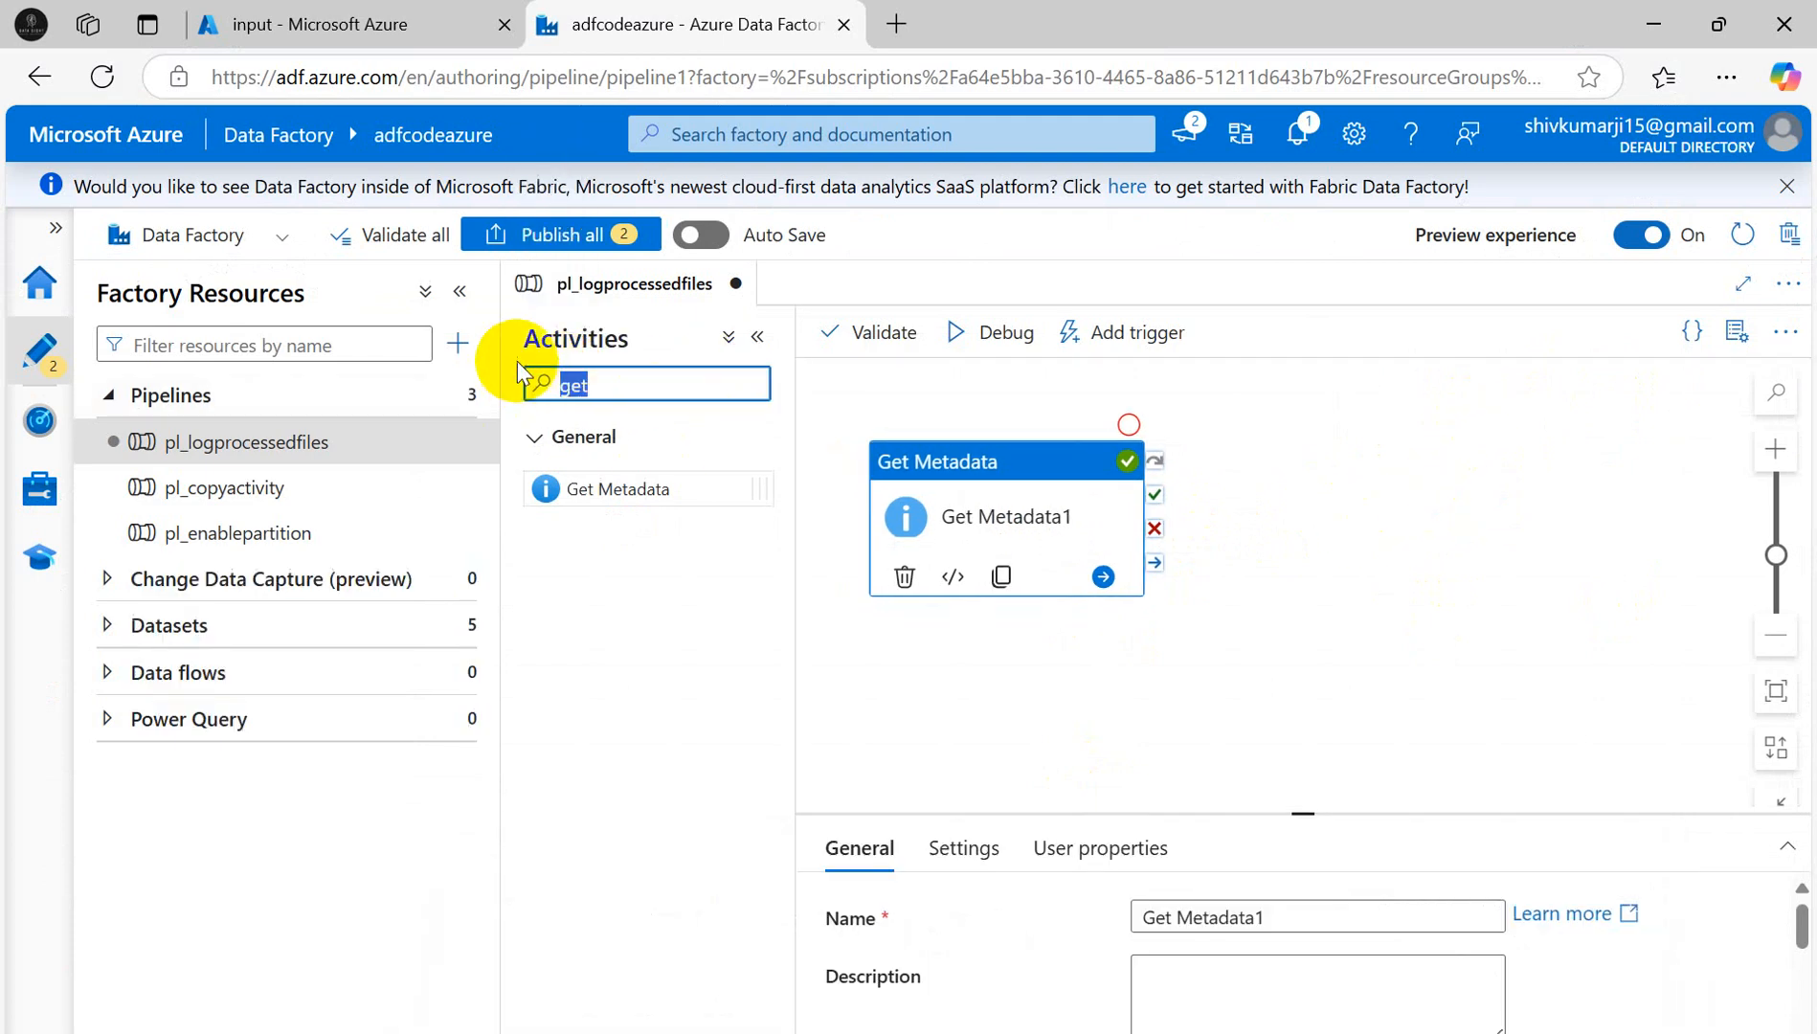
{"action": "key", "text": "BackSpace"}
{"action": "type", "text": "for"}
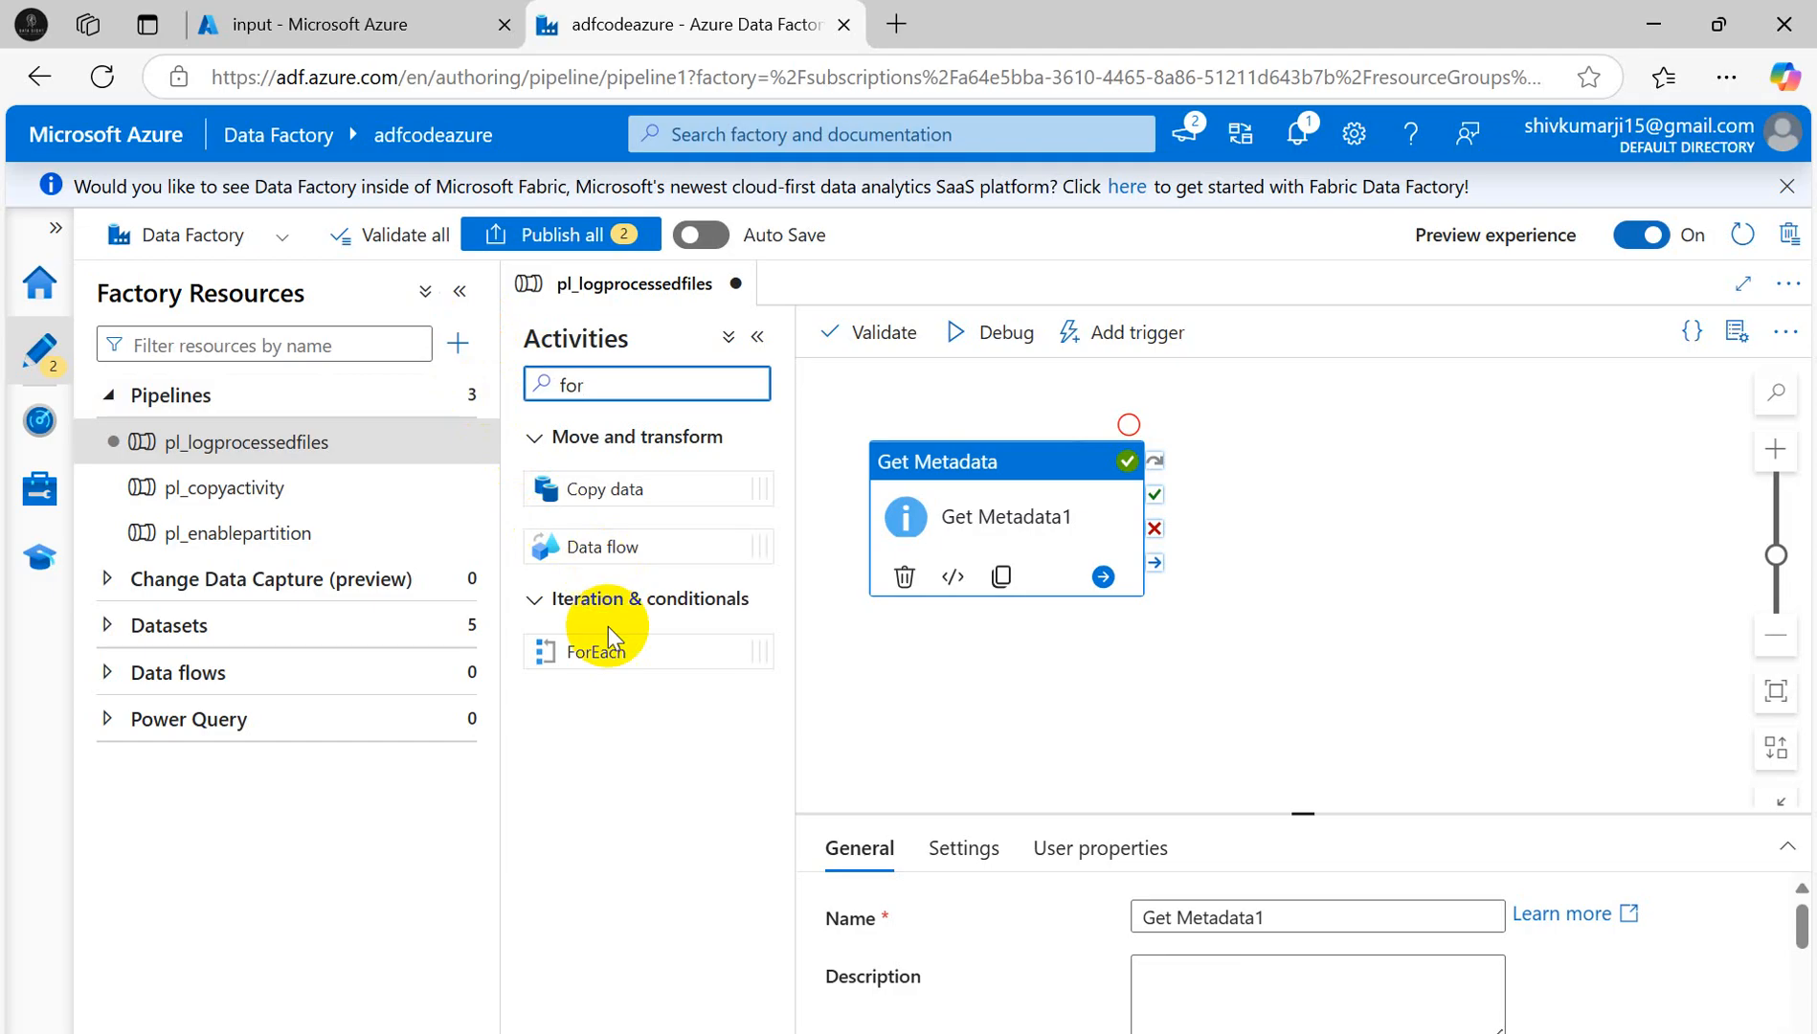
{"action": "left_click_drag", "start_coordinate": [601, 656], "coordinate": [1393, 483]}
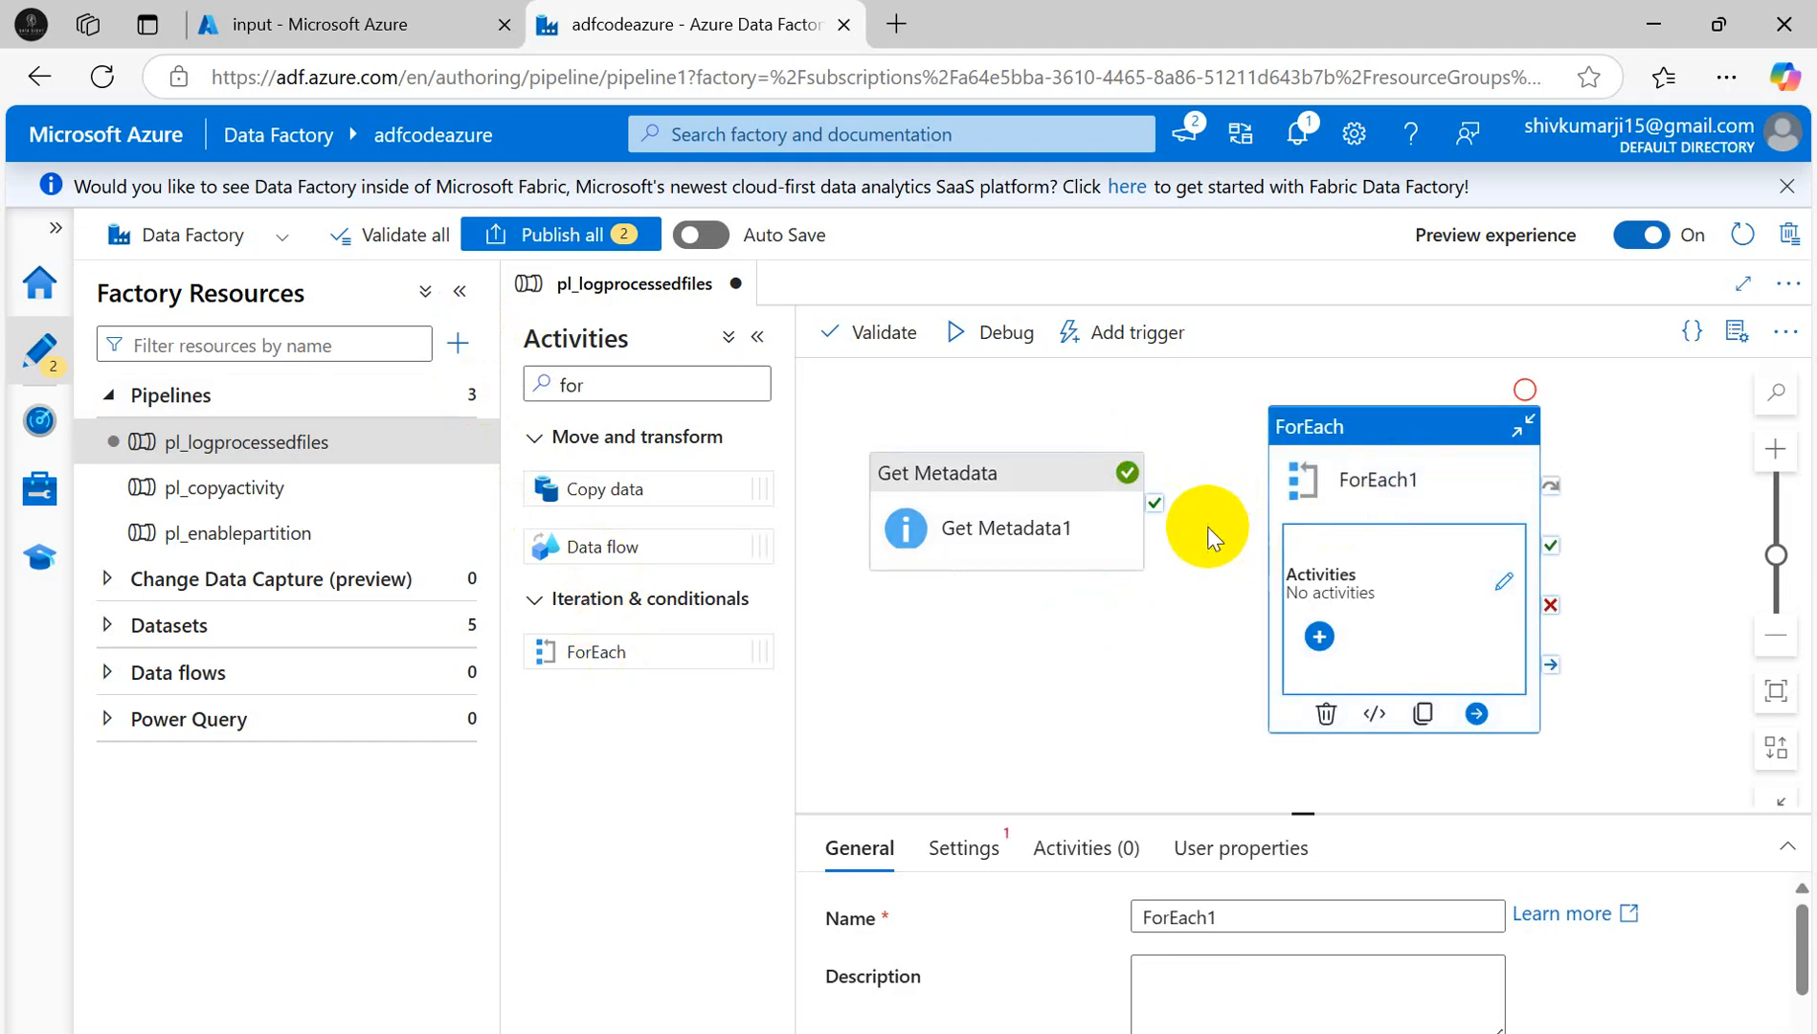
{"action": "left_click_drag", "start_coordinate": [1153, 517], "coordinate": [1321, 501]}
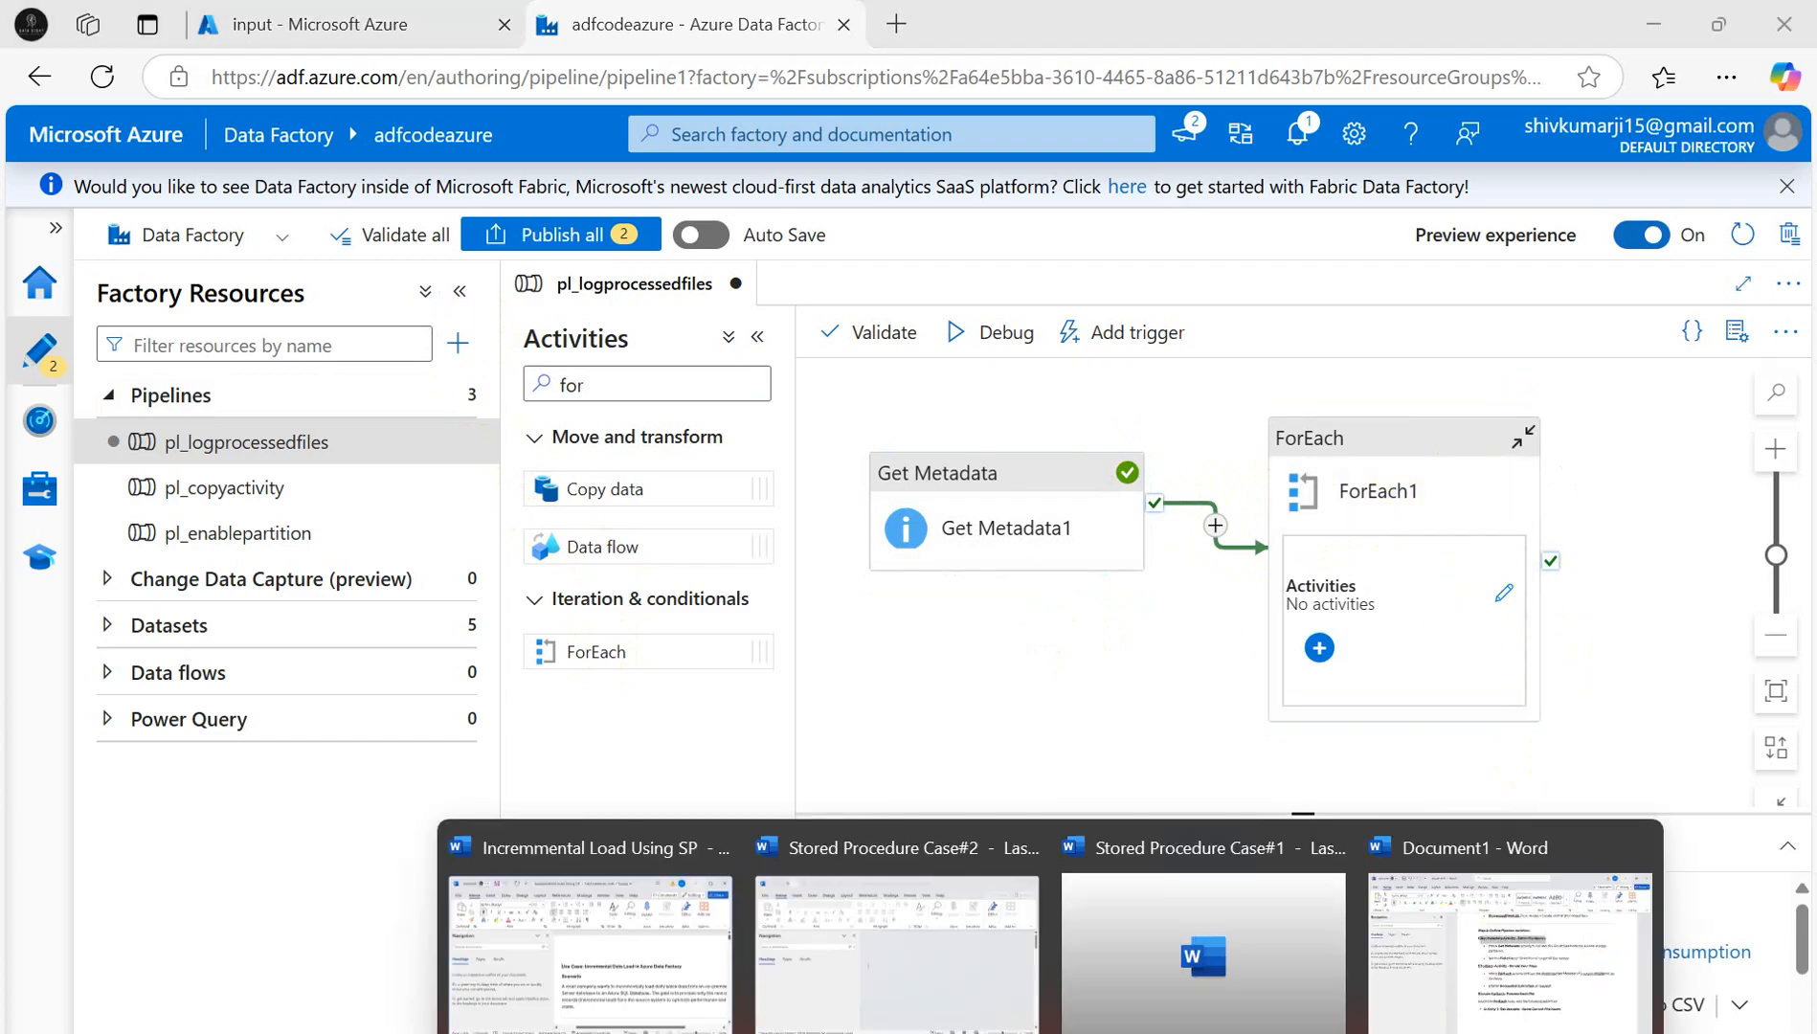
{"action": "left_click", "coordinate": [1460, 946]}
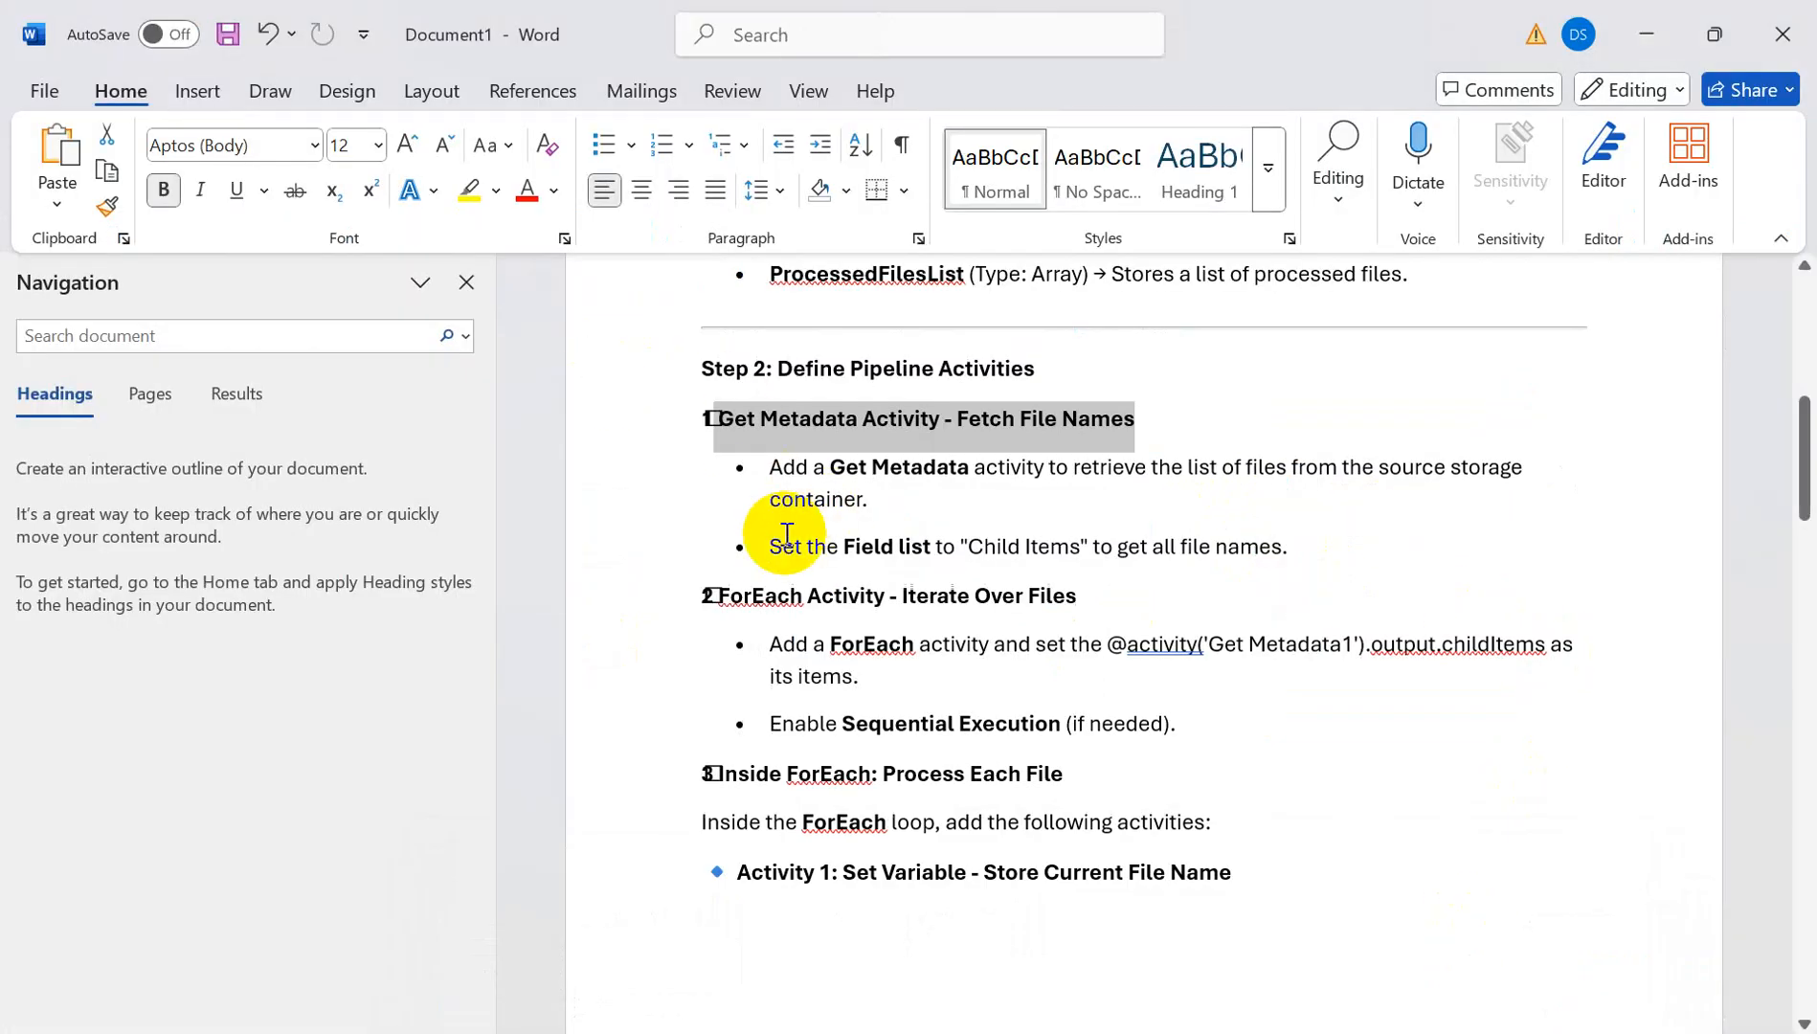
{"action": "left_click_drag", "start_coordinate": [771, 546], "coordinate": [1293, 547]}
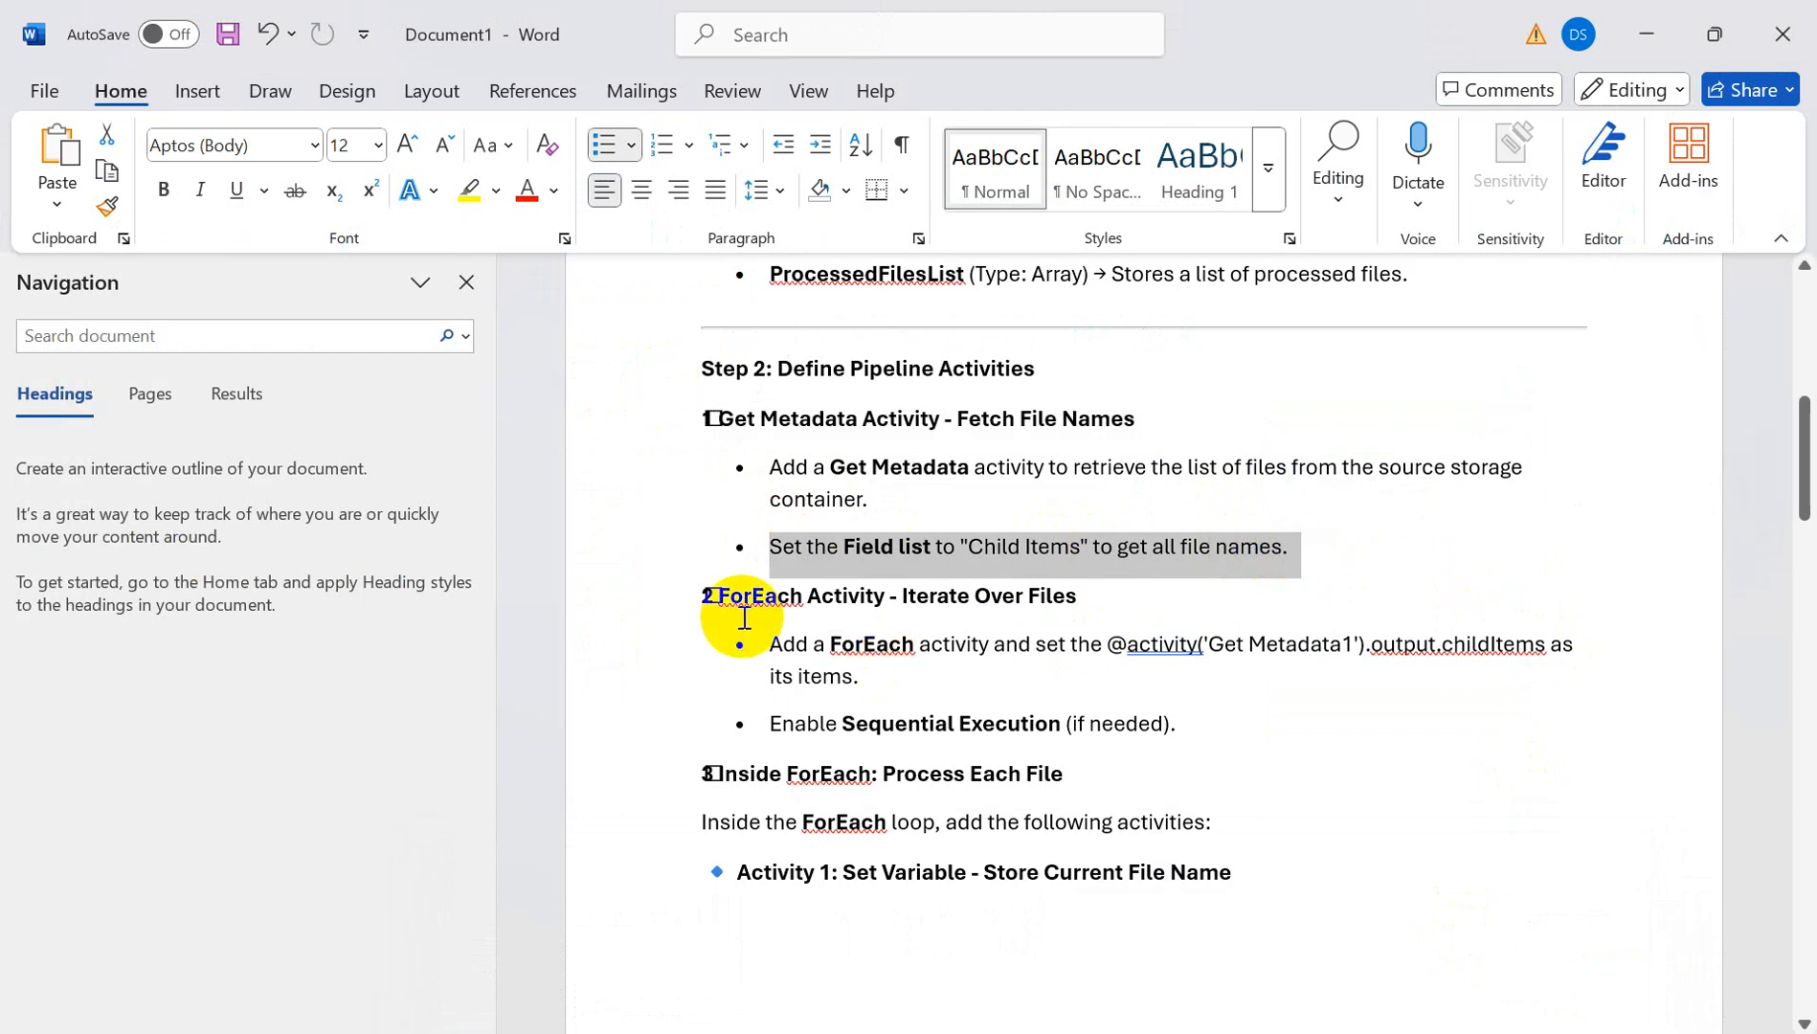
{"action": "left_click_drag", "start_coordinate": [770, 643], "coordinate": [1371, 670]}
{"action": "left_click", "coordinate": [1096, 663]}
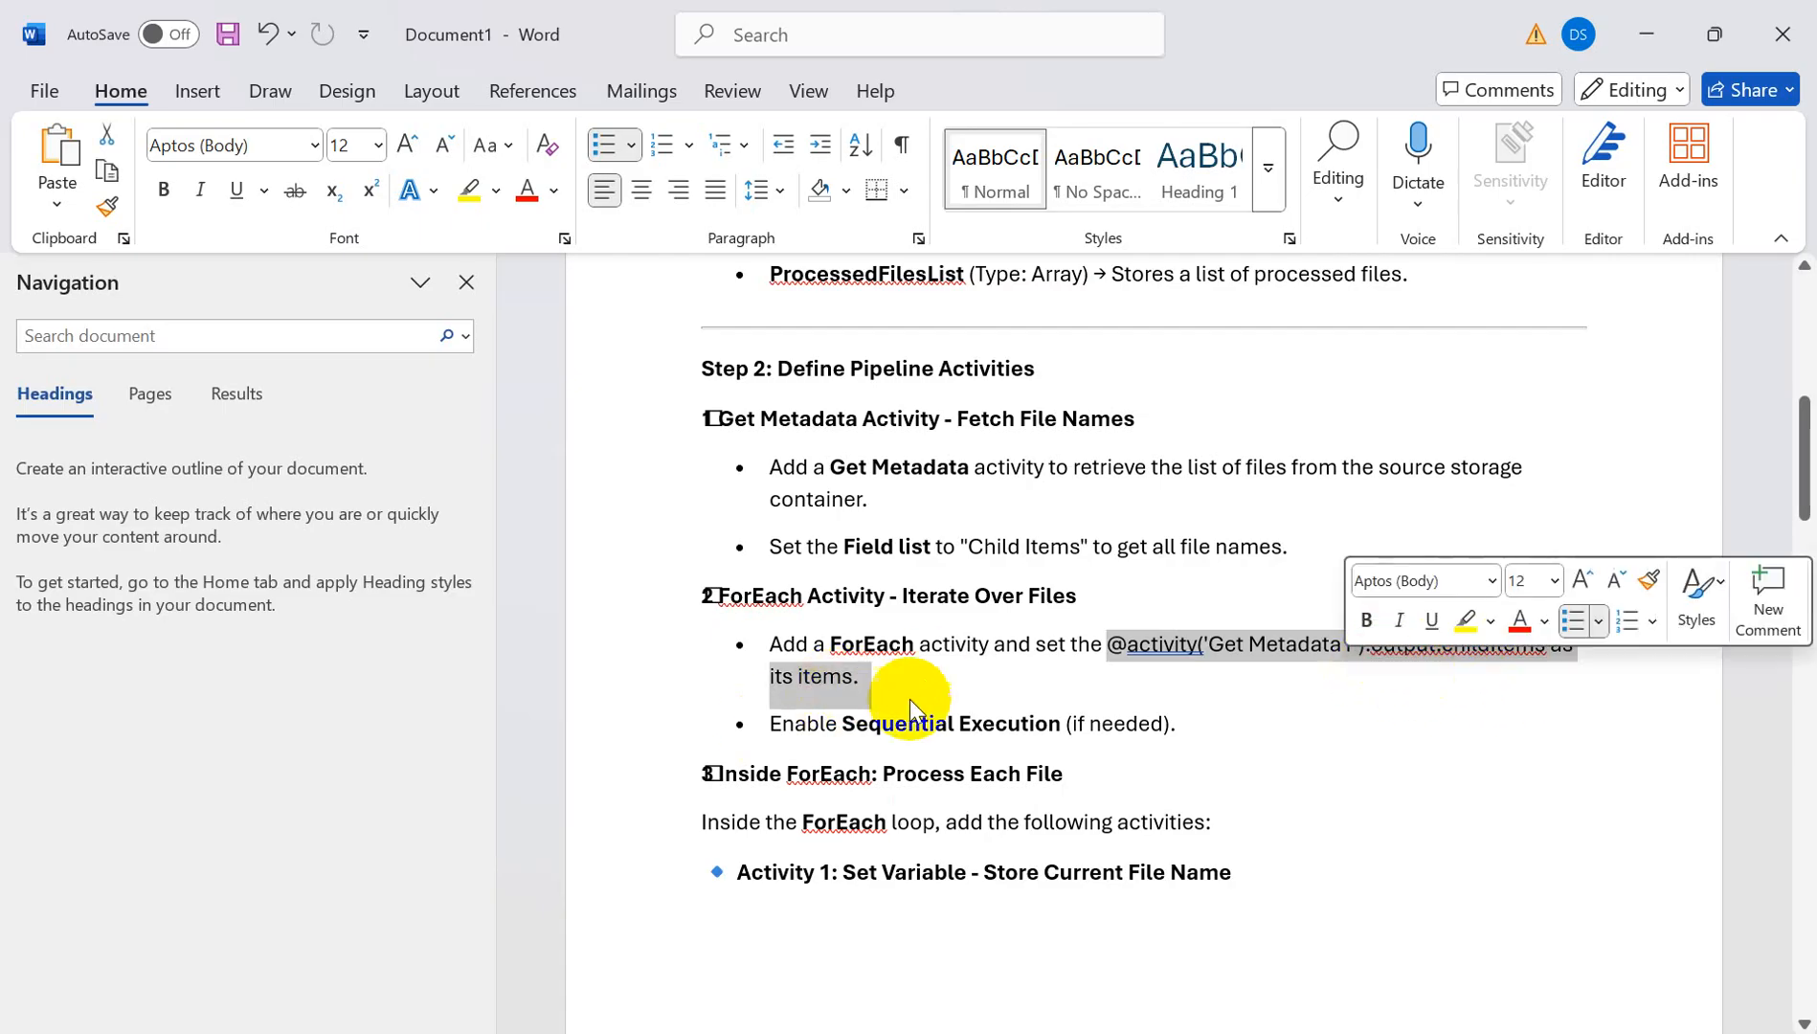
{"action": "left_click_drag", "start_coordinate": [842, 725], "coordinate": [1053, 725]}
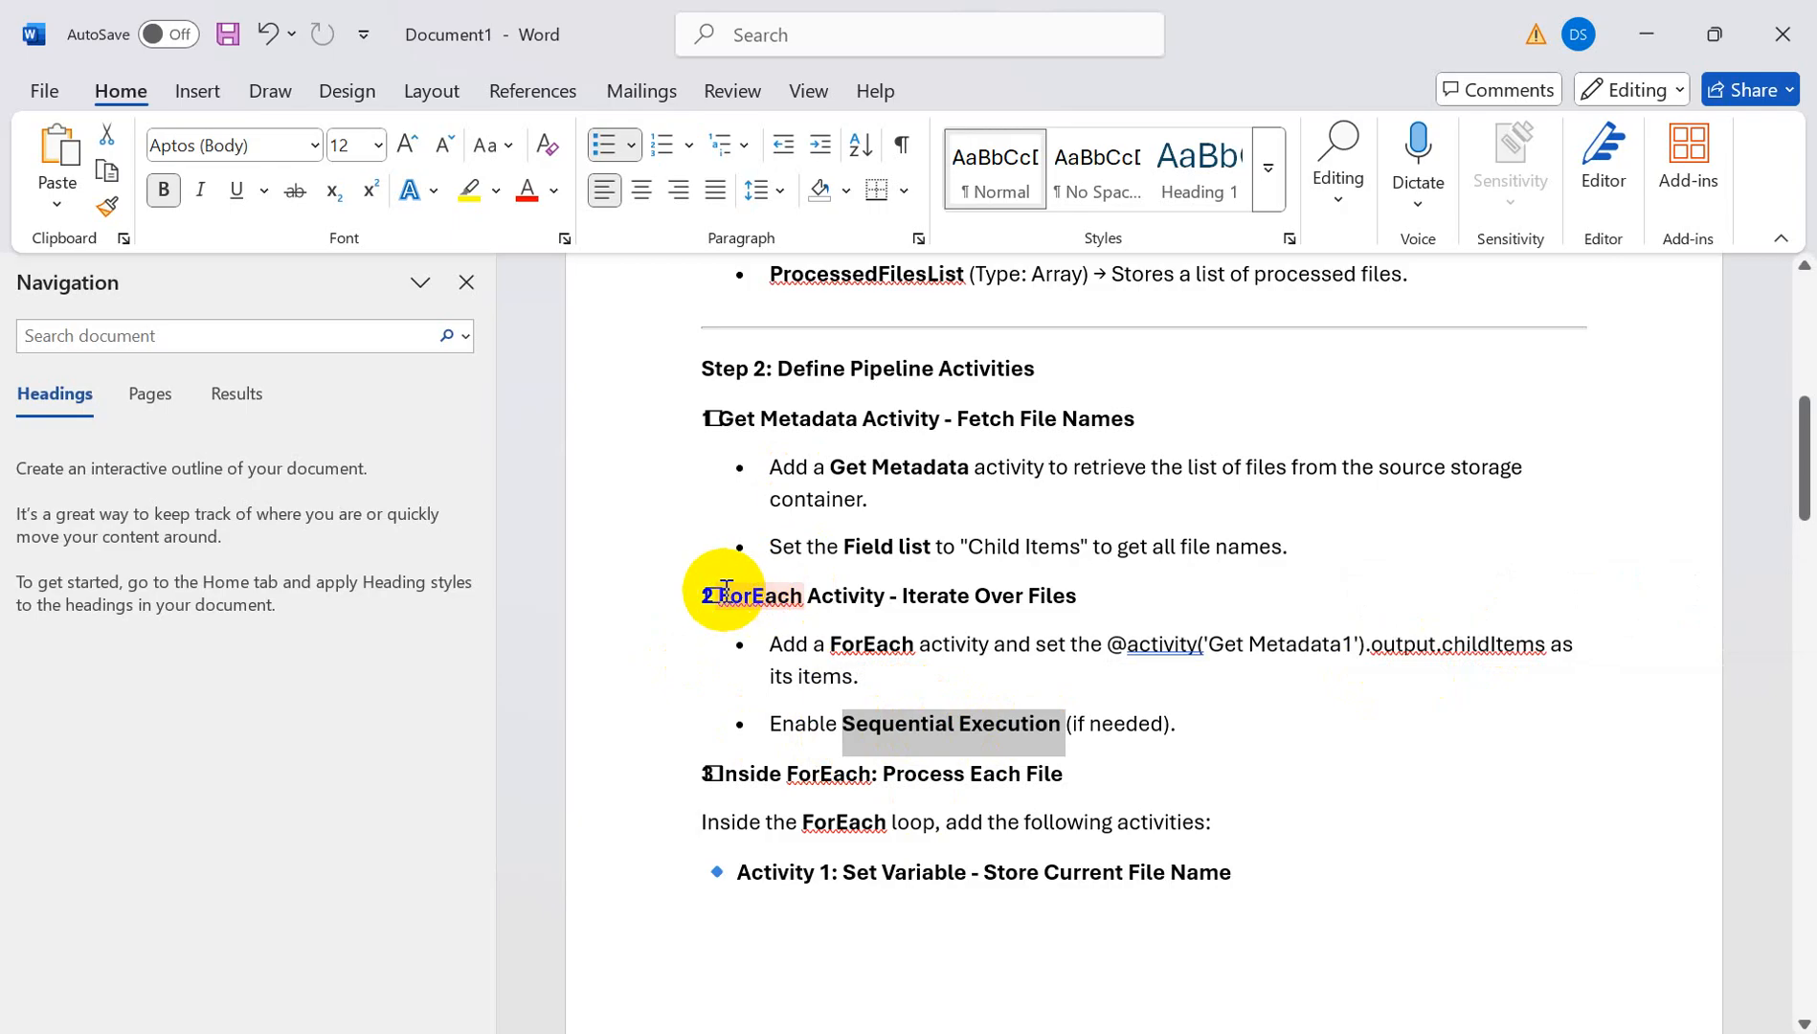
{"action": "left_click_drag", "start_coordinate": [721, 596], "coordinate": [1092, 596]}
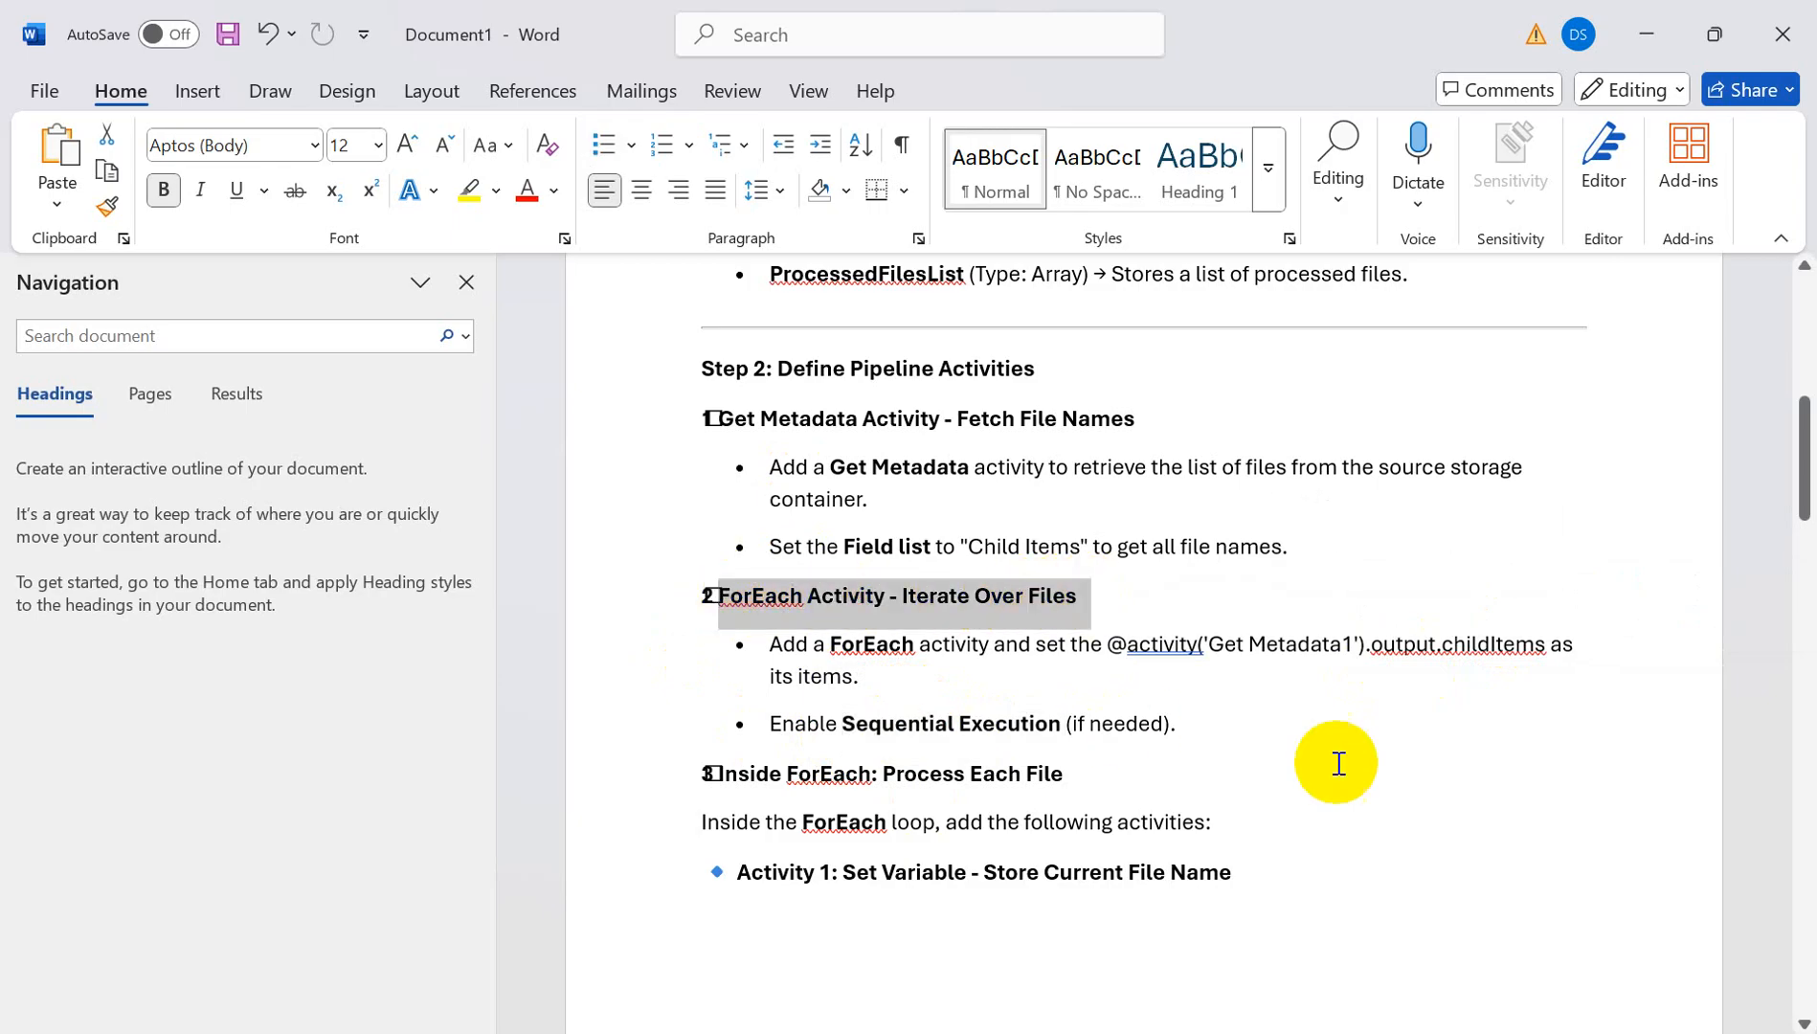
{"action": "key", "text": "alt+Tab"}
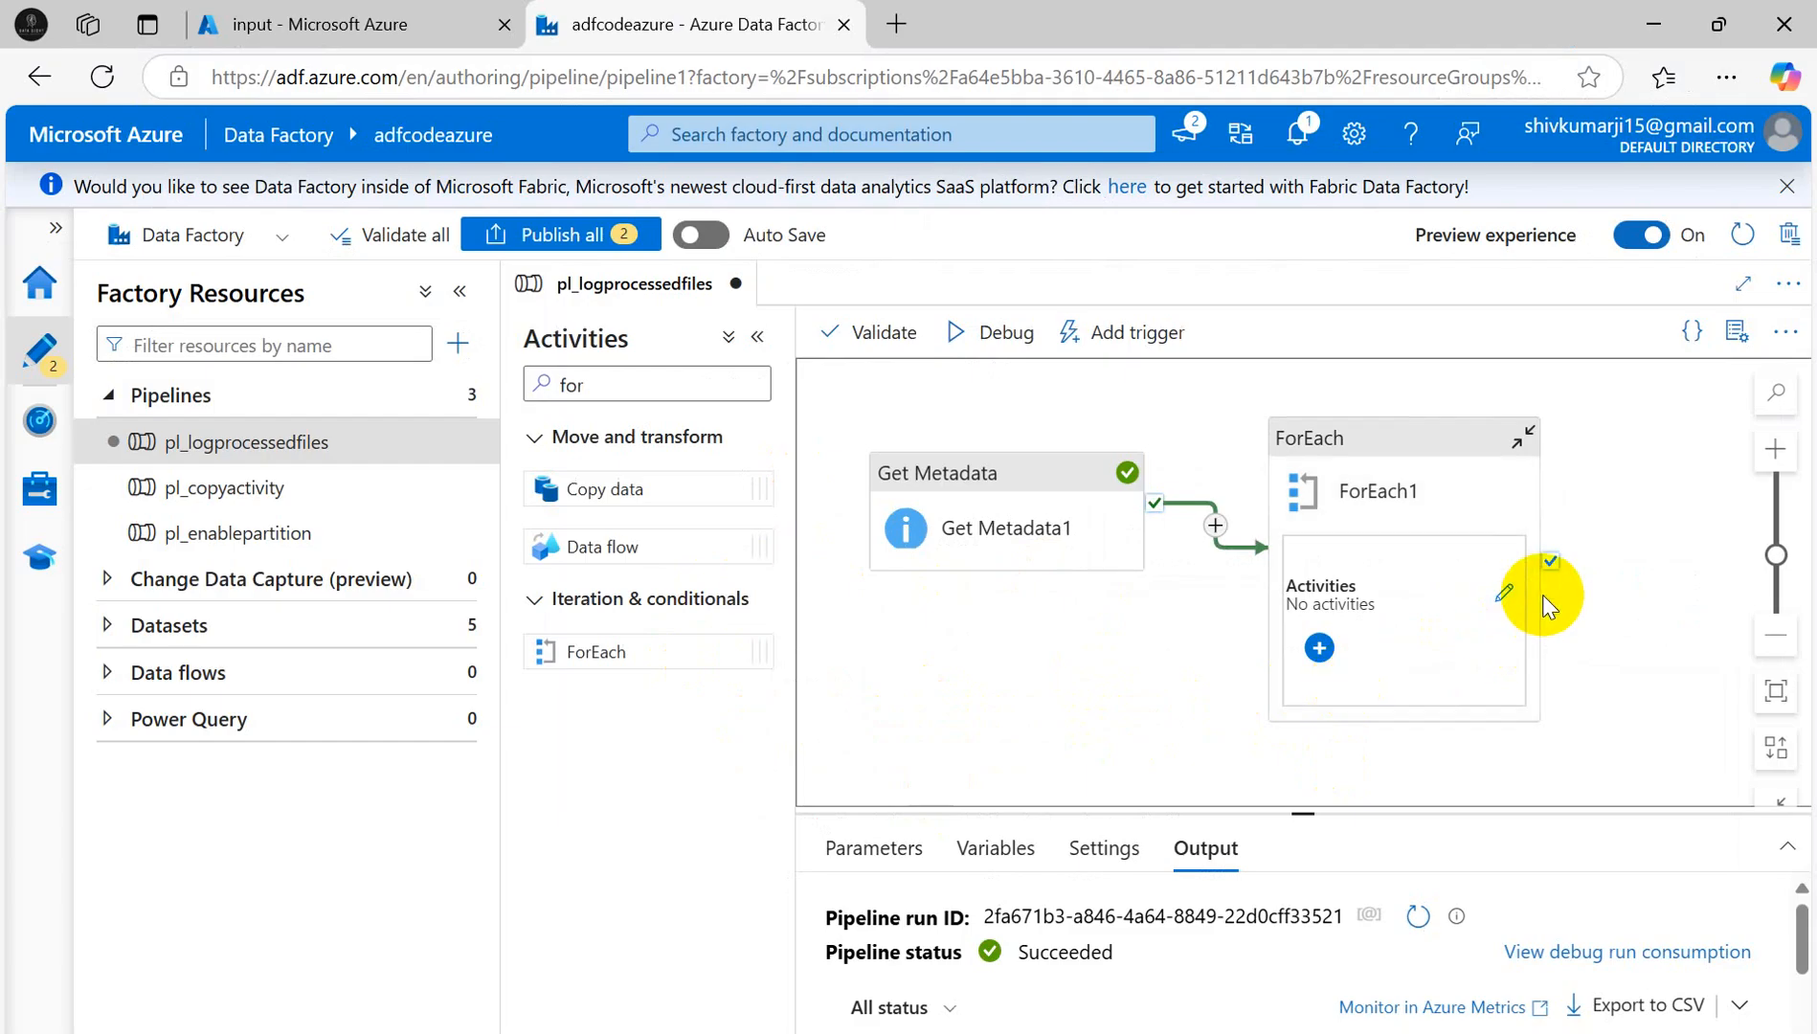
- Set ForEach1 to run its items sequentially and enlarge its properties panel
{"action": "left_click", "coordinate": [1408, 436]}
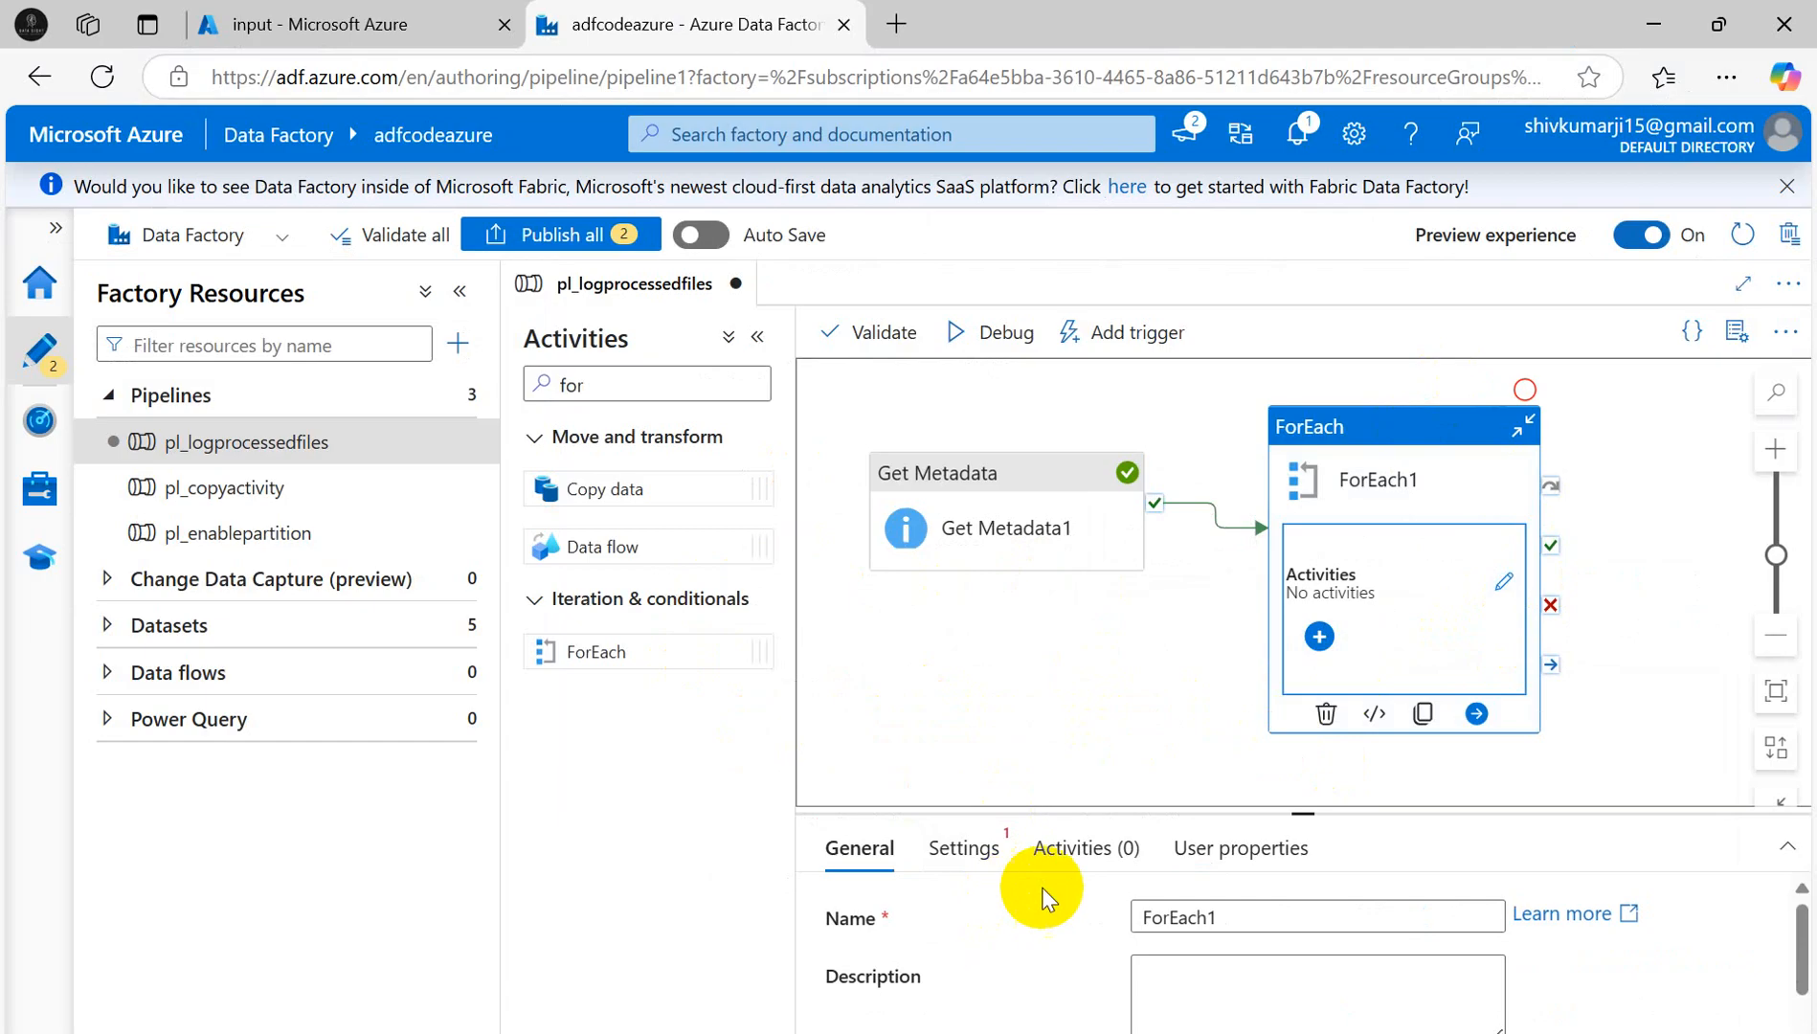
{"action": "left_click", "coordinate": [1179, 974]}
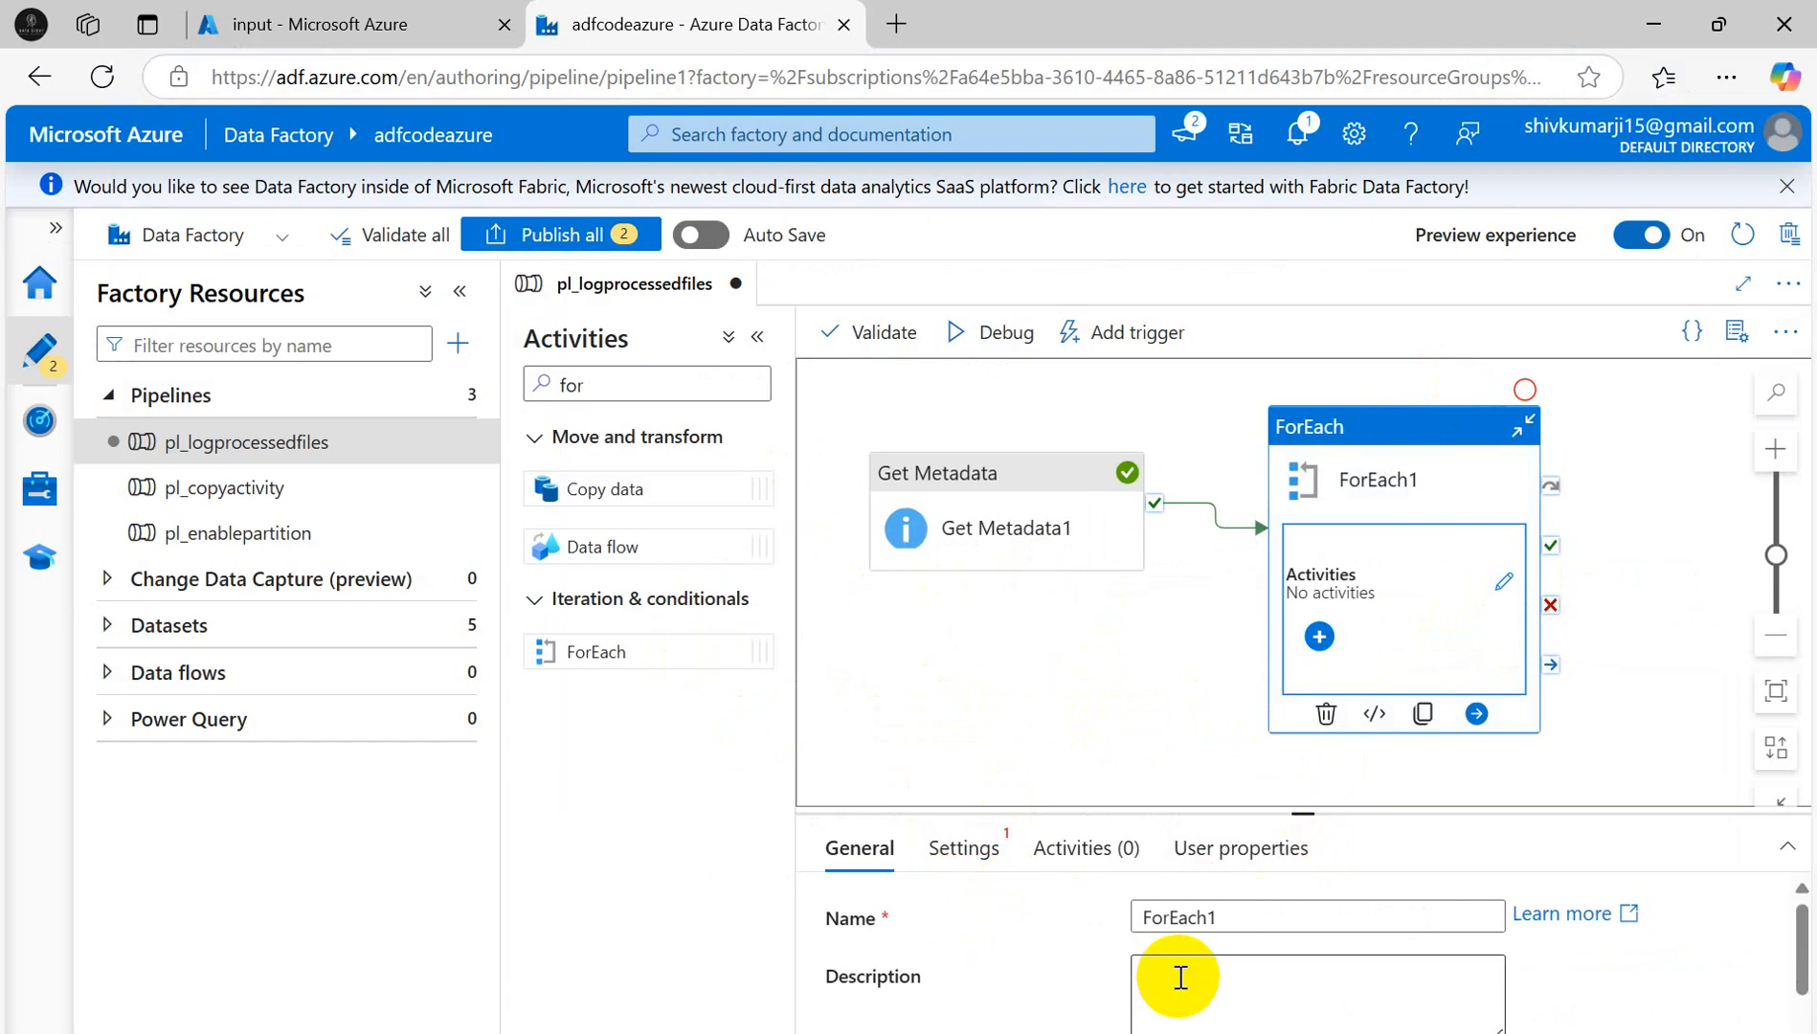
{"action": "left_click", "coordinate": [966, 848]}
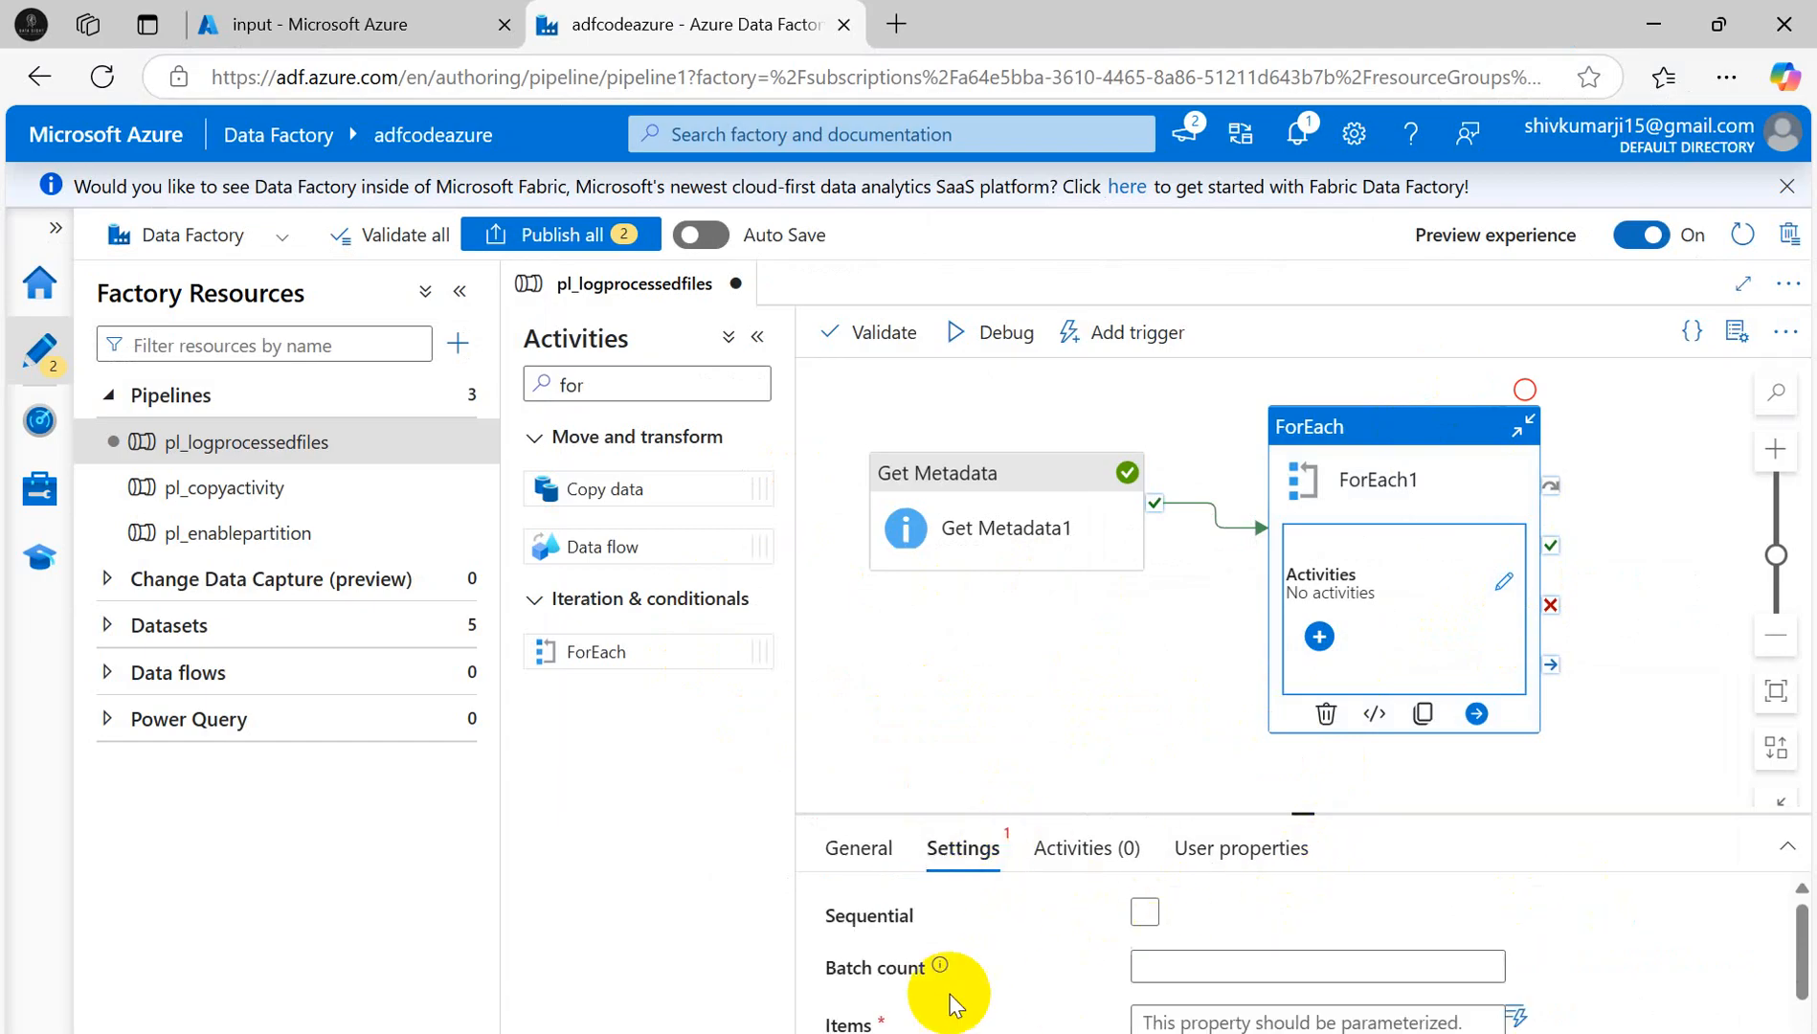
{"action": "left_click", "coordinate": [1145, 913]}
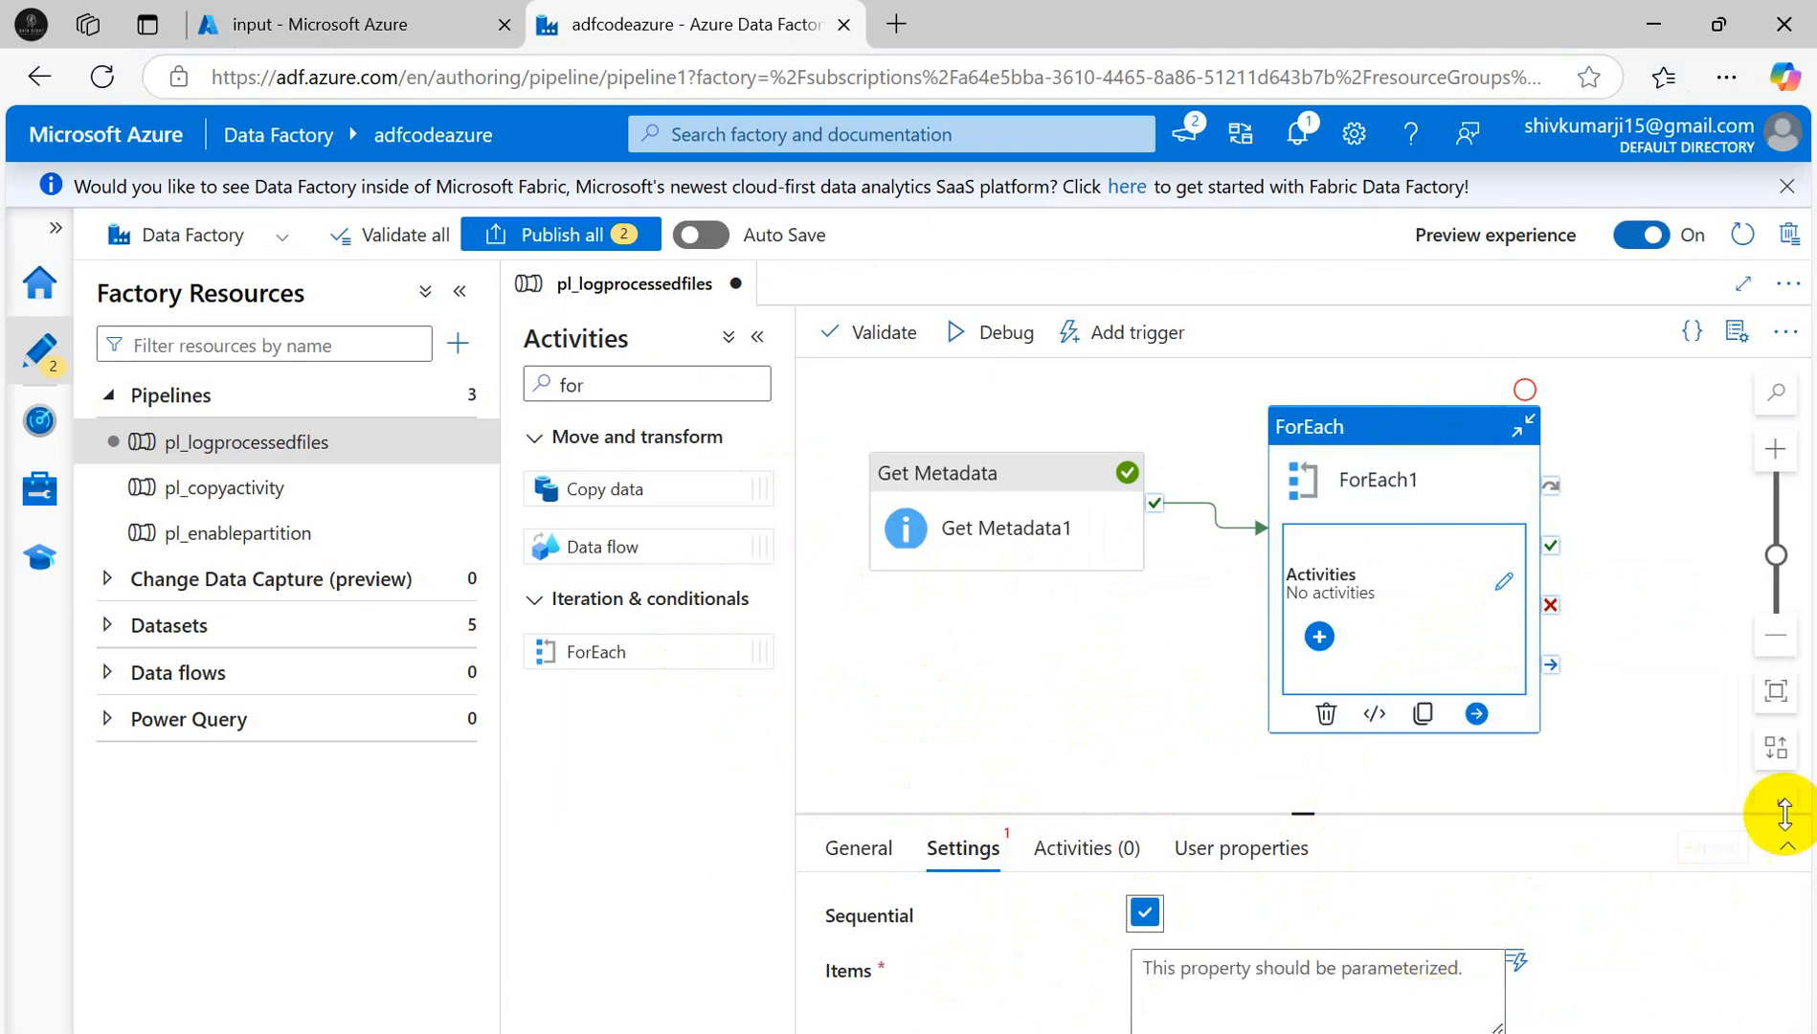
{"action": "left_click_drag", "start_coordinate": [1299, 812], "coordinate": [1235, 718]}
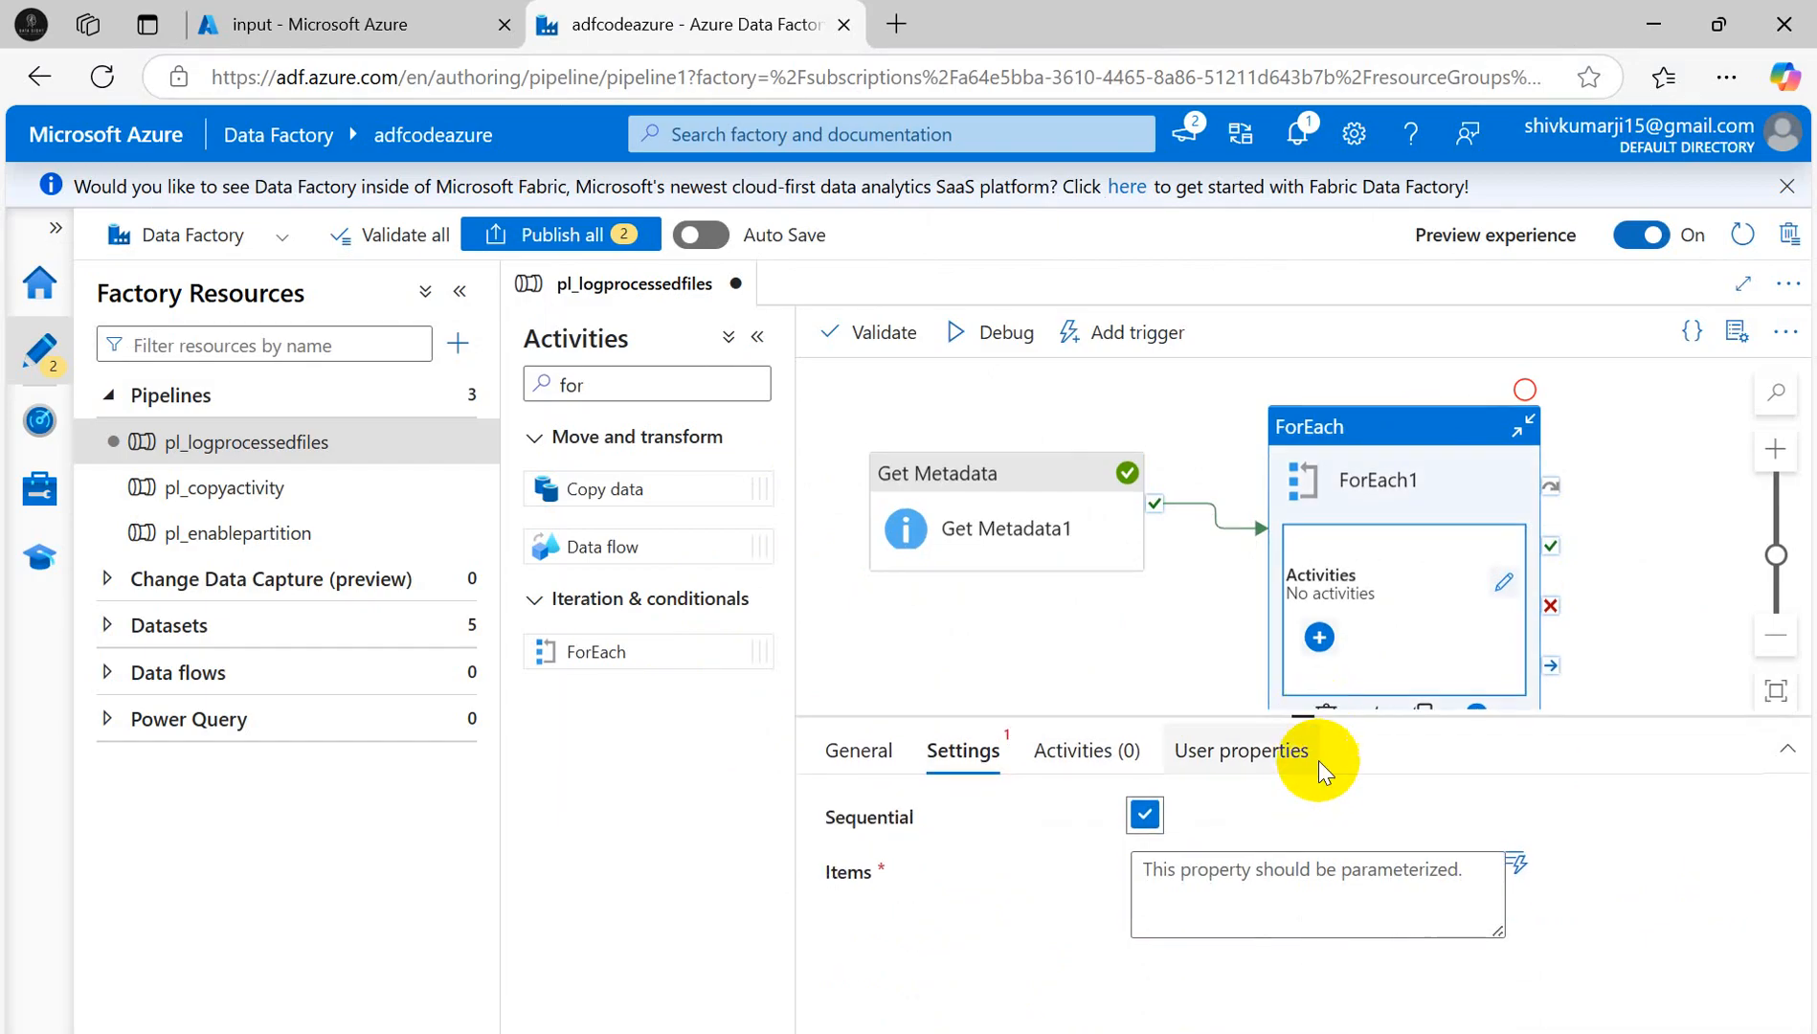
- Set ForEach1's Items to the dynamic expression for Get Metadata1's childItems output
{"action": "left_click", "coordinate": [1226, 909]}
{"action": "left_click", "coordinate": [1185, 965]}
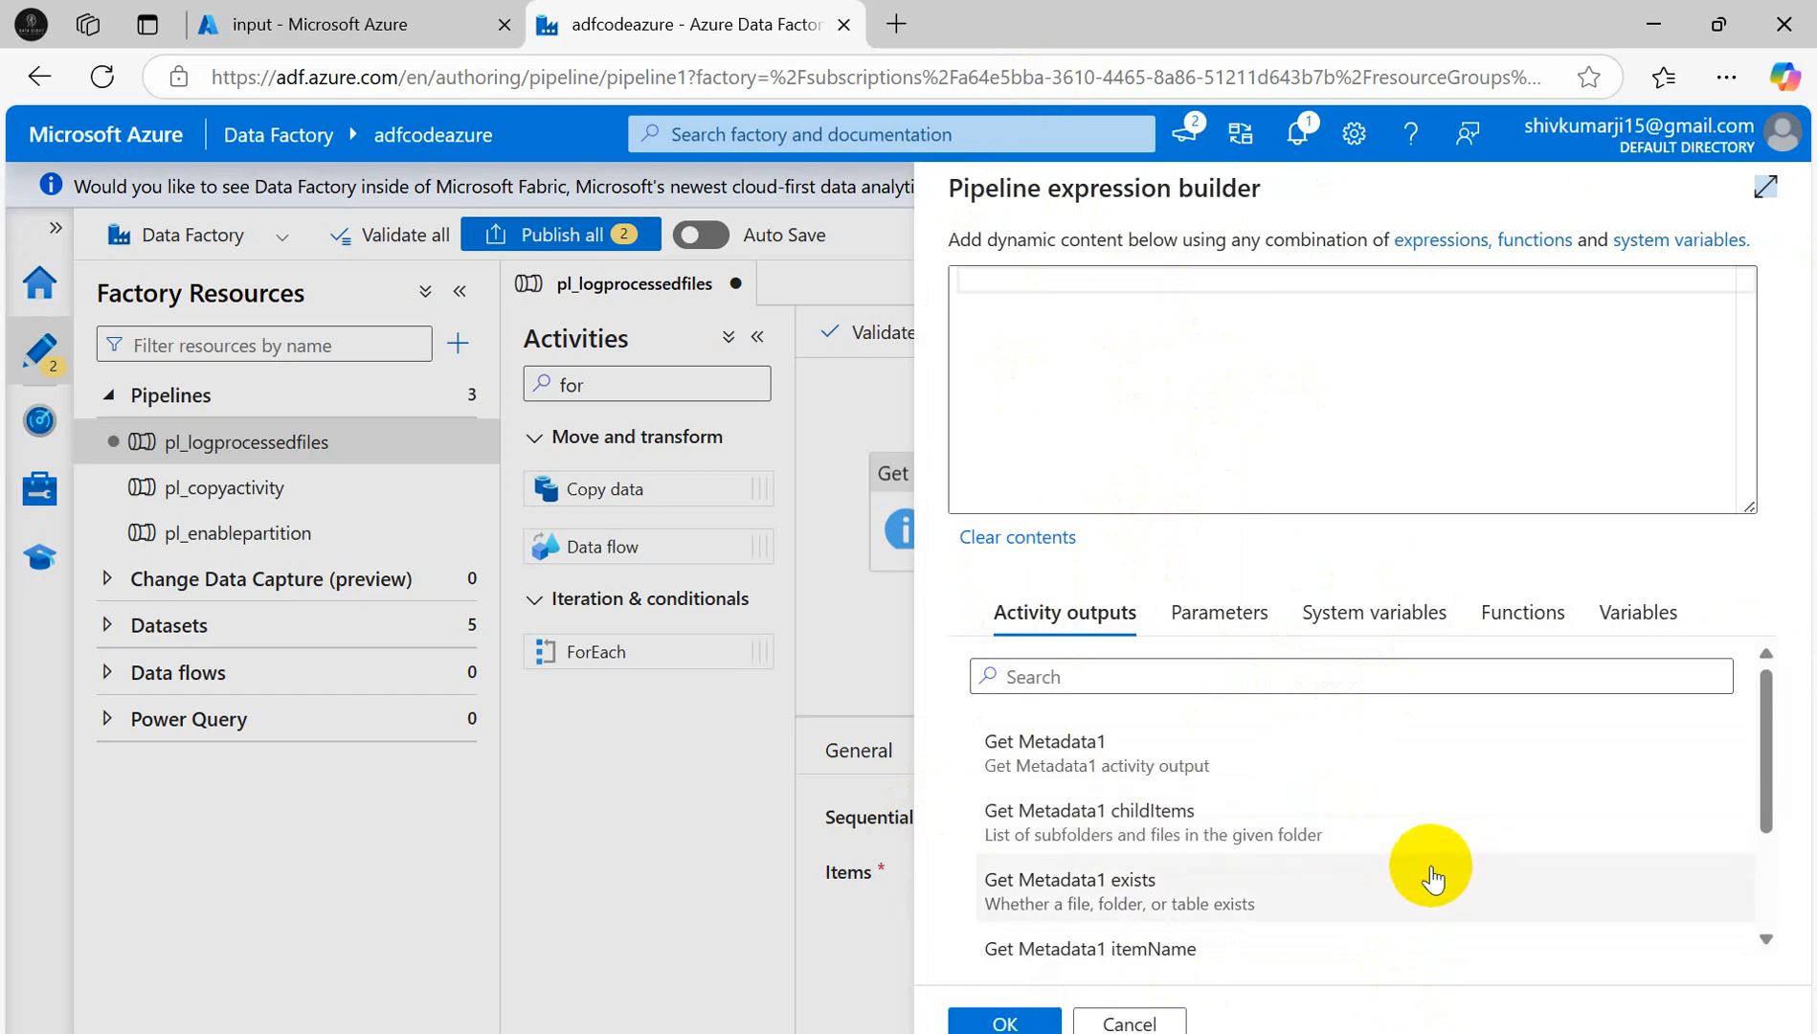
{"action": "left_click", "coordinate": [1070, 835]}
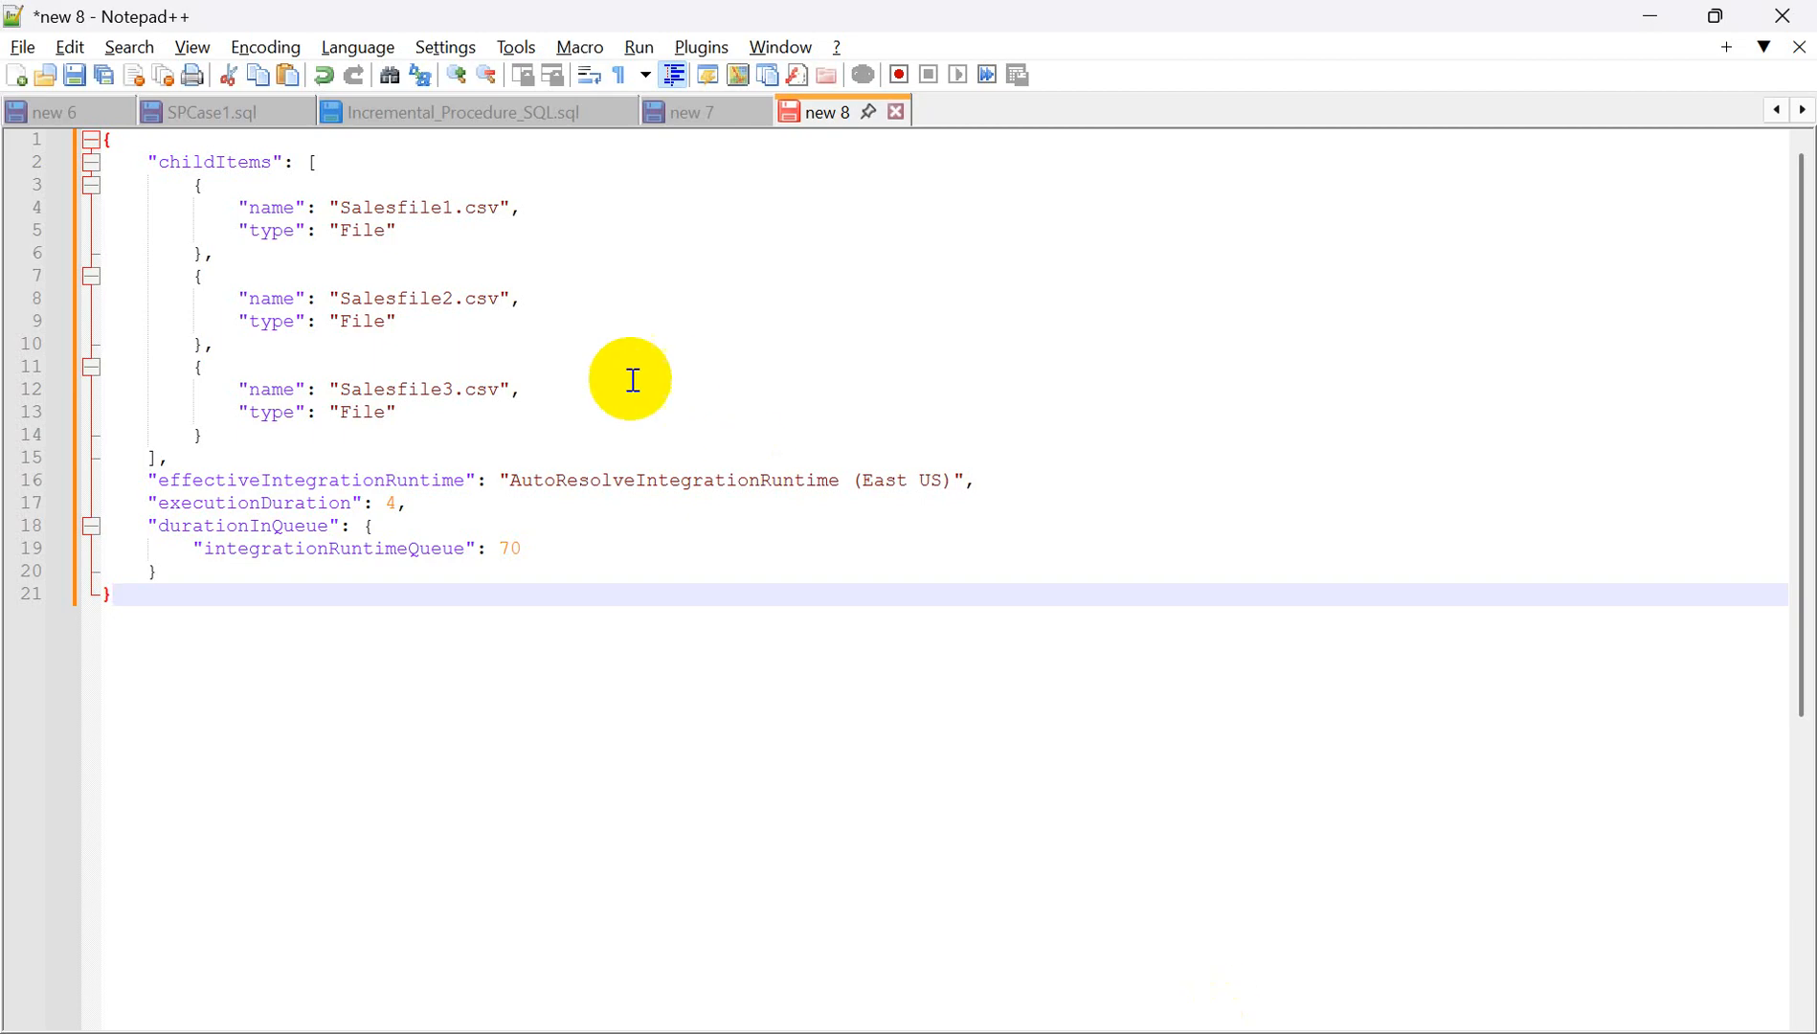
{"action": "left_click", "coordinate": [248, 206]}
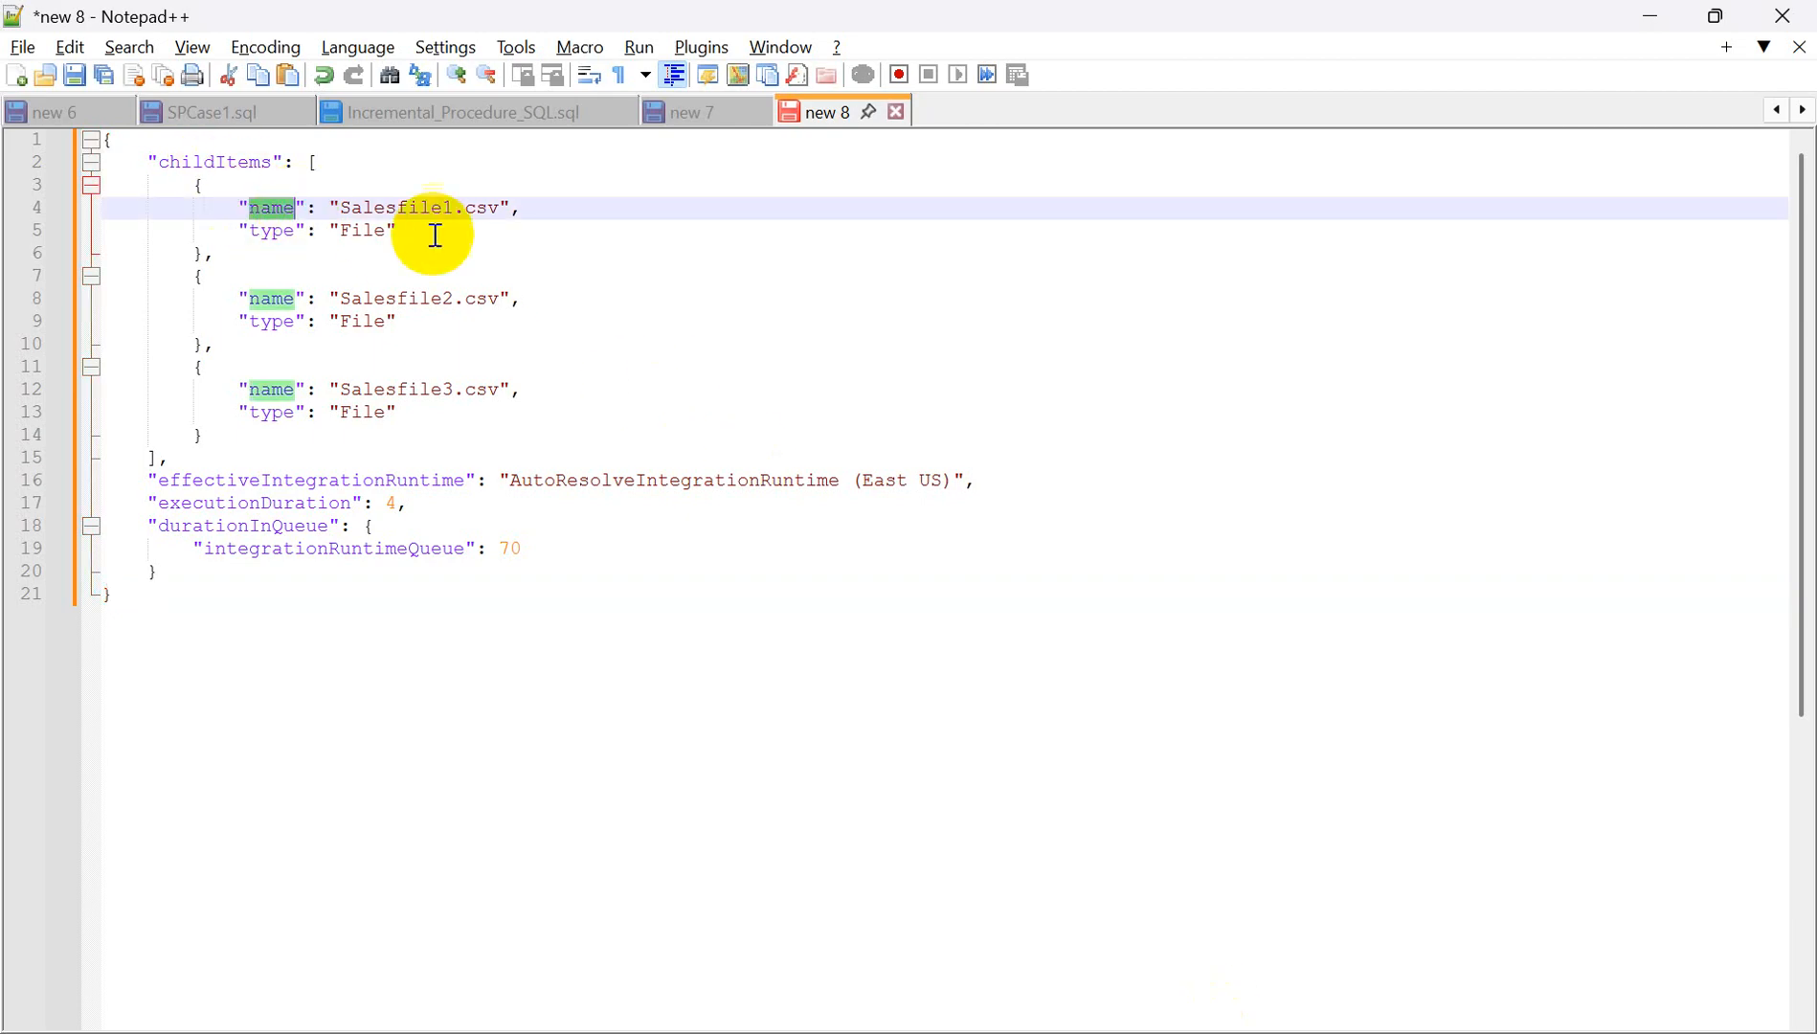
{"action": "key", "text": "alt+Tab"}
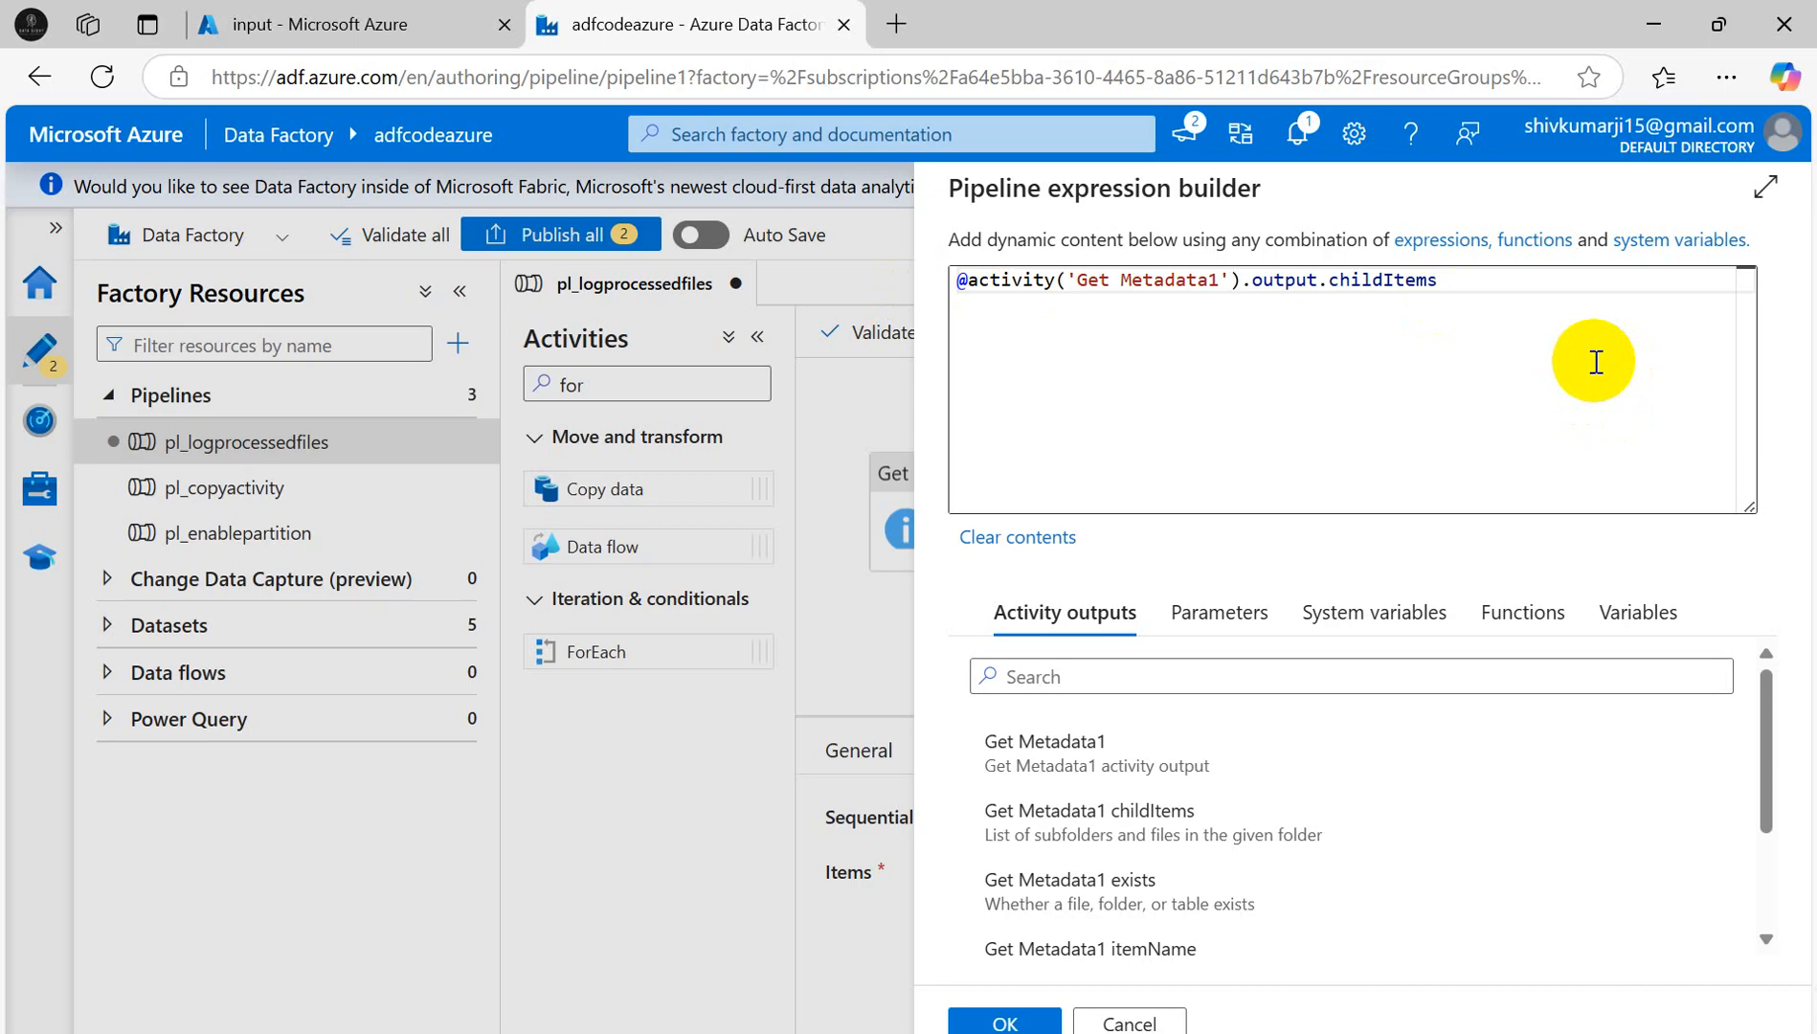
{"action": "key", "text": "alt+Tab"}
{"action": "key", "text": "alt+Tab"}
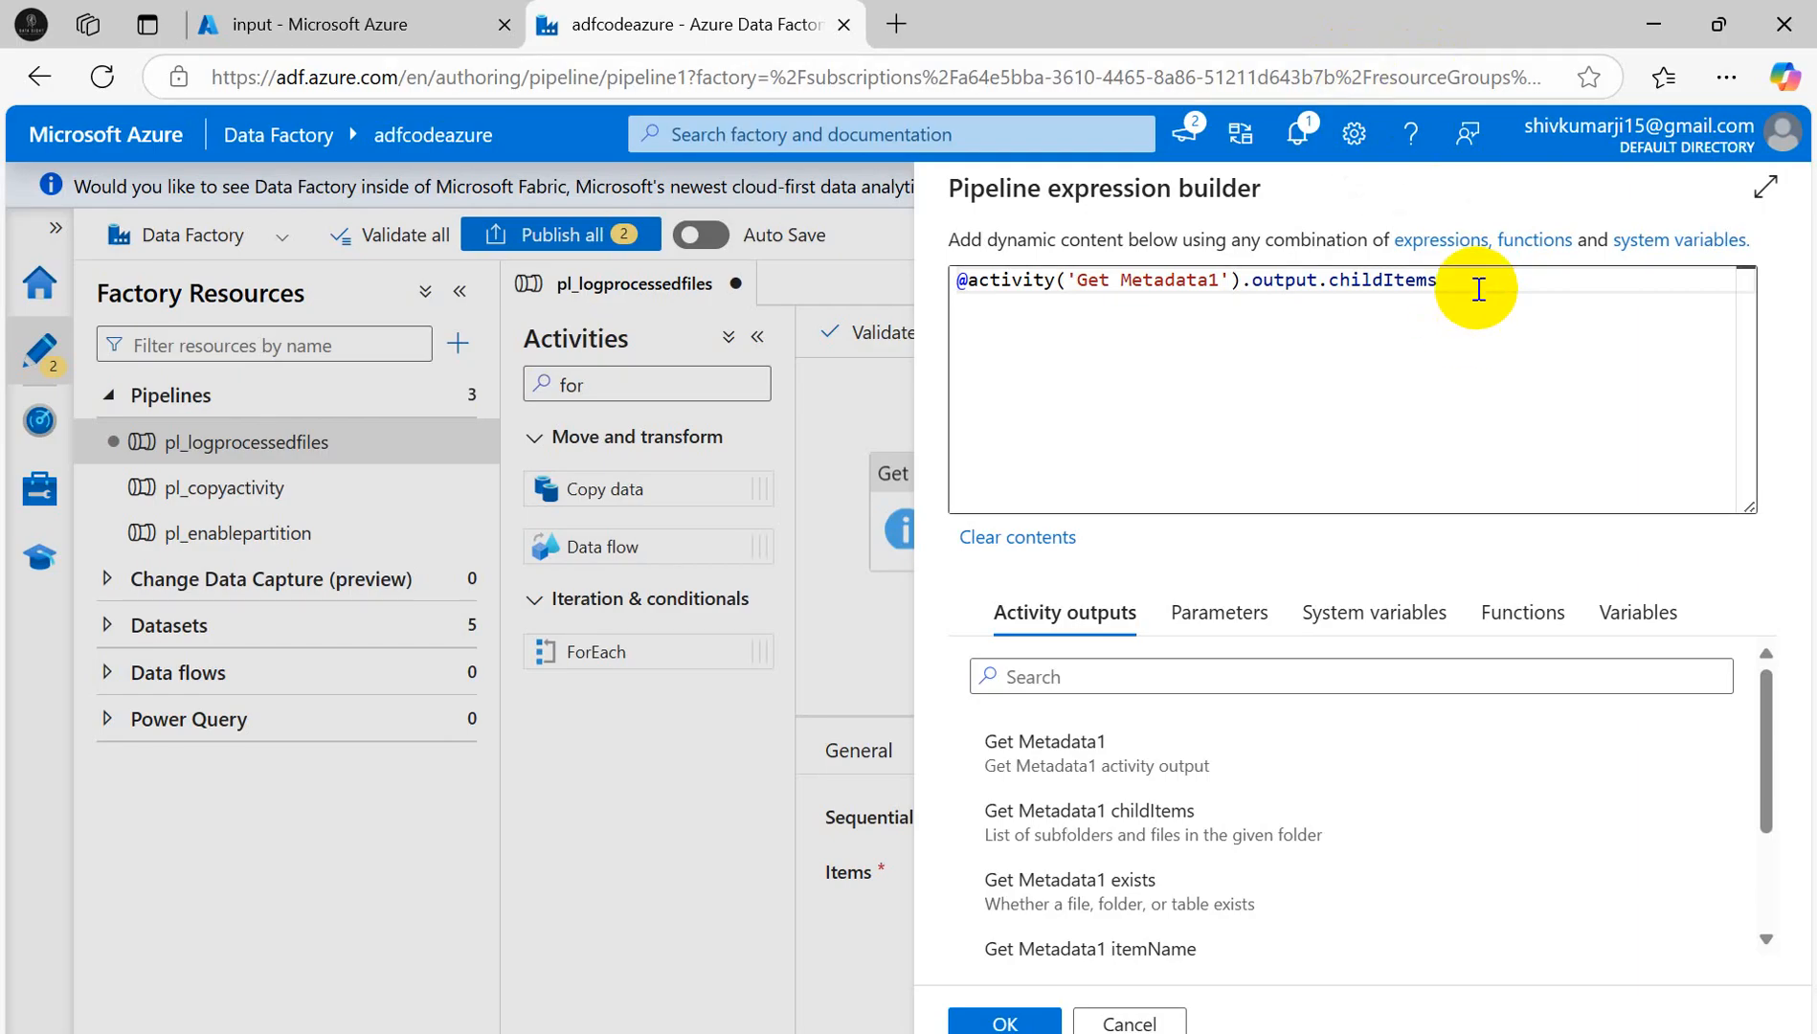
{"action": "left_click", "coordinate": [1478, 289]}
{"action": "type", "text": "."}
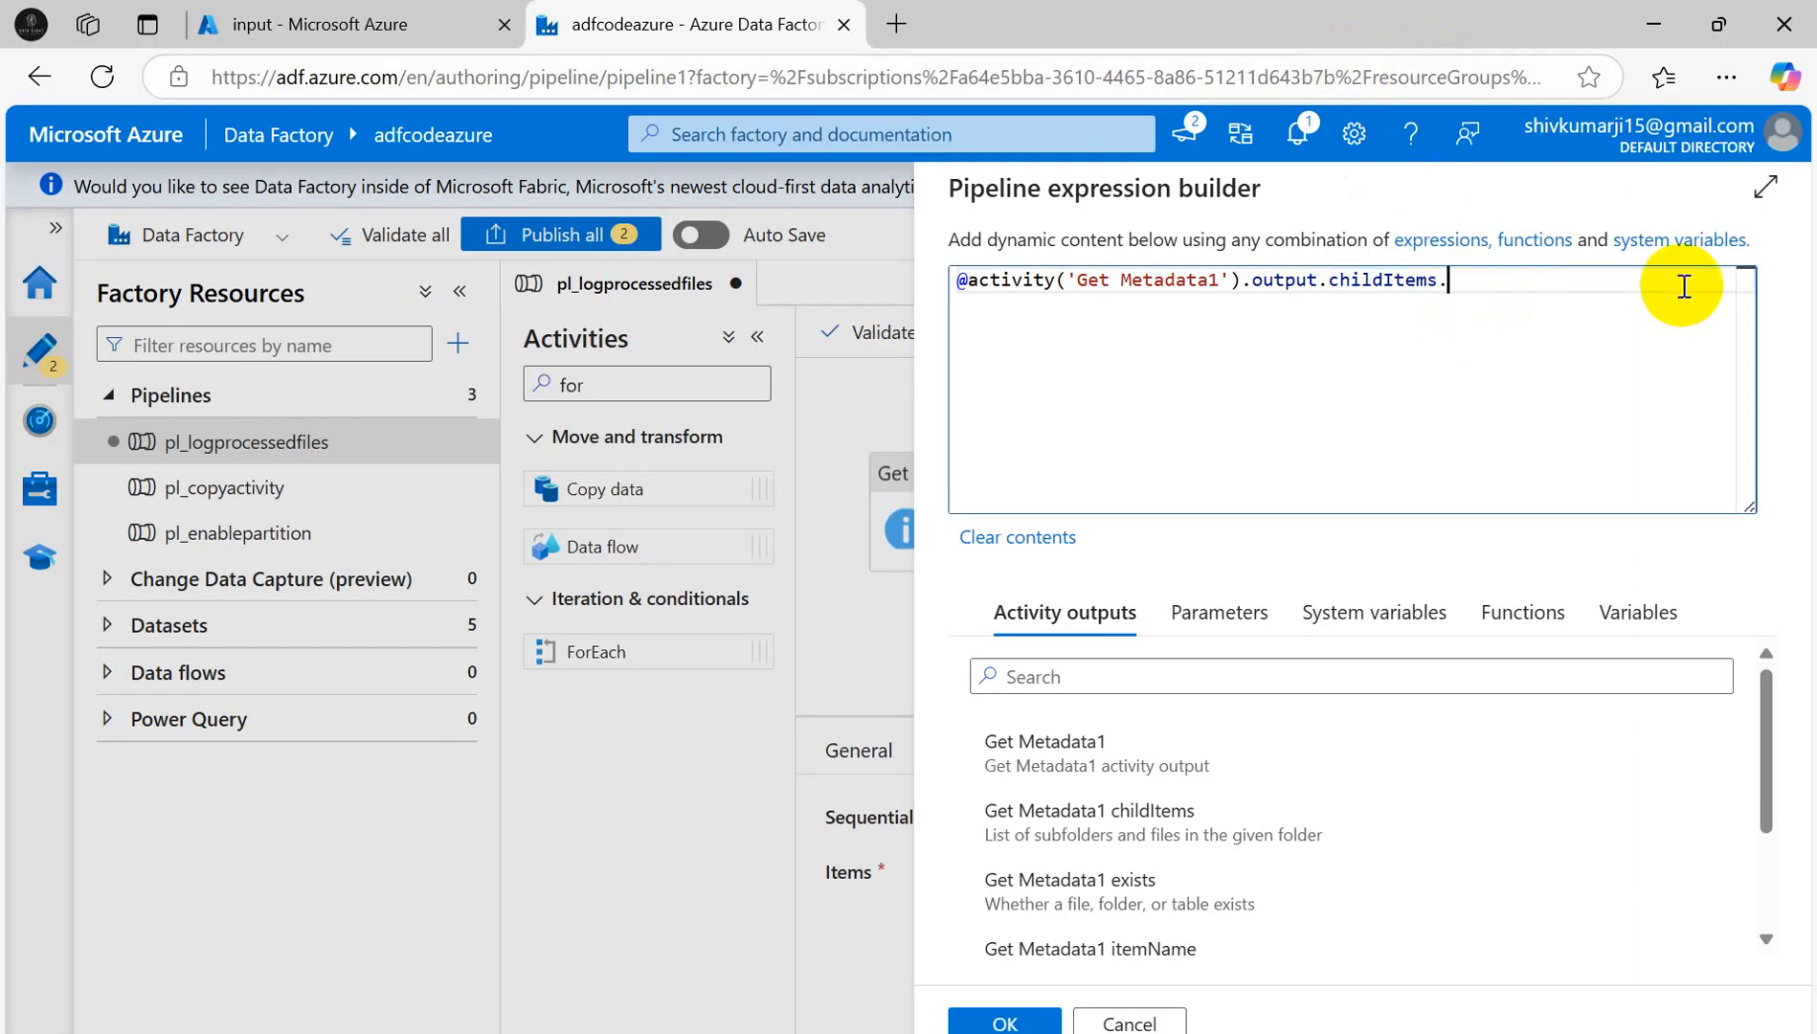
{"action": "type", "text": "n"}
{"action": "key", "text": "BackSpace"}
{"action": "left_click", "coordinate": [1013, 1020]}
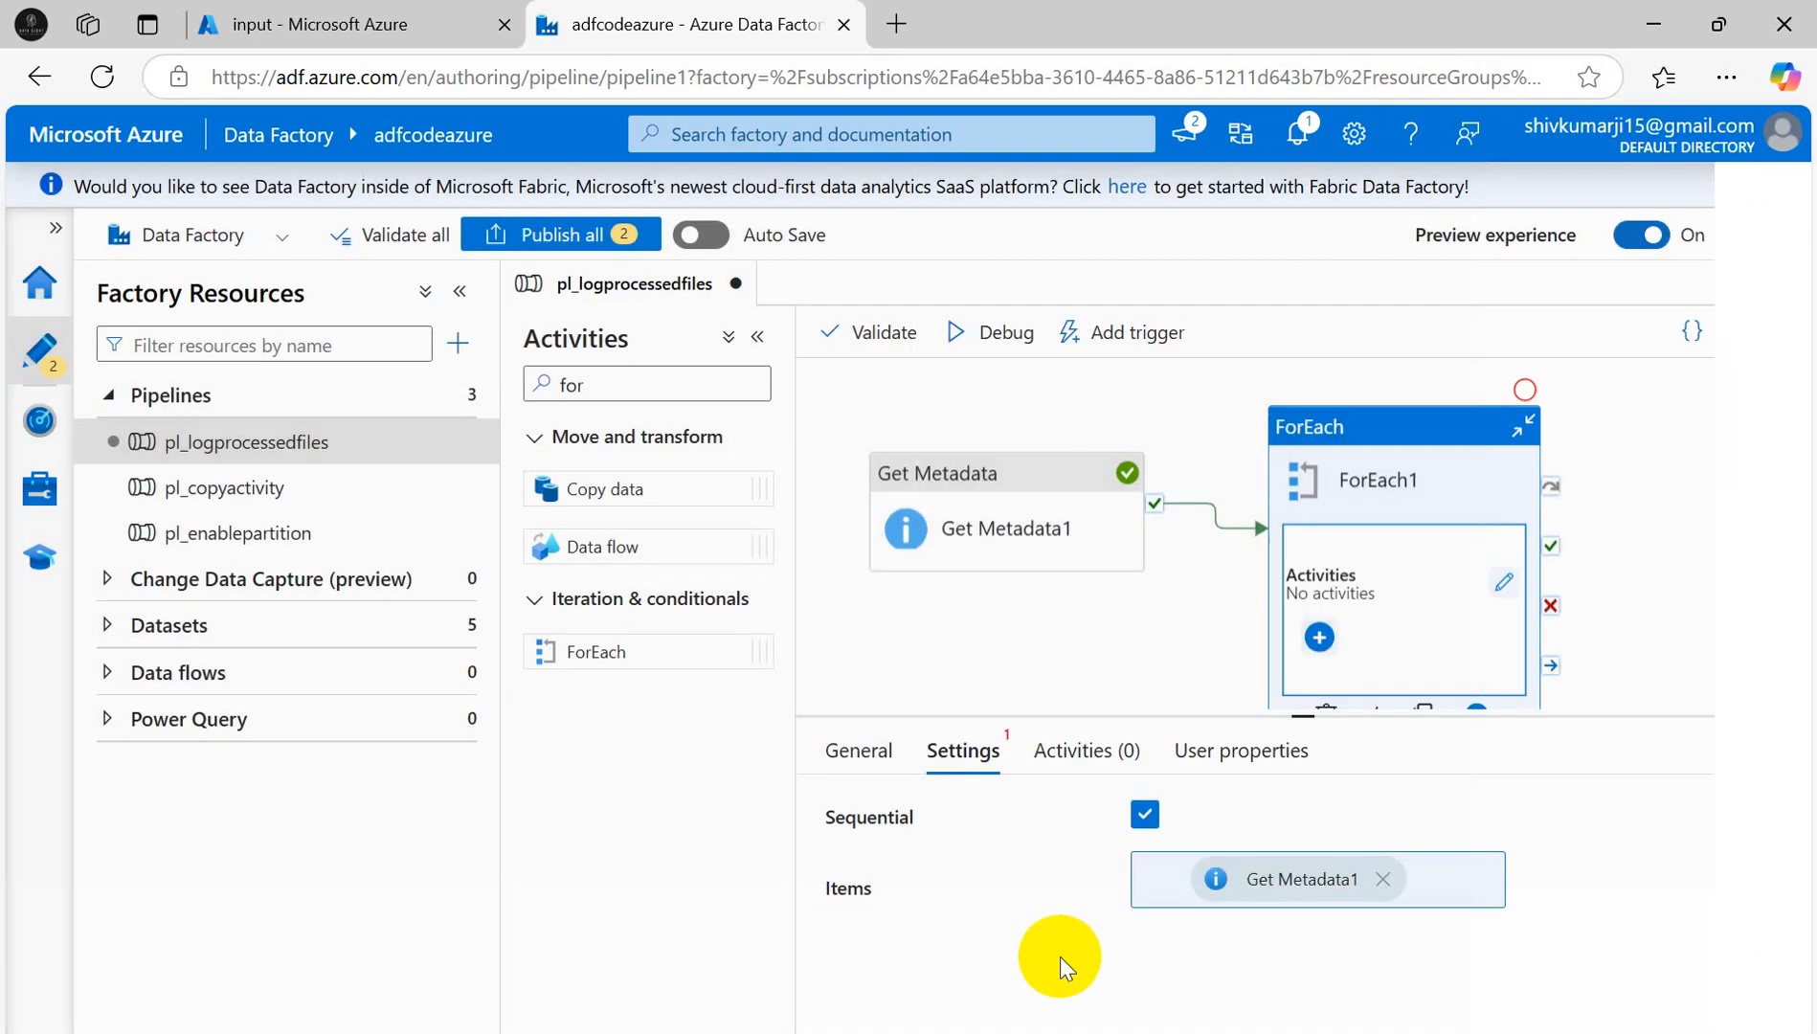
{"action": "left_click", "coordinate": [1092, 753]}
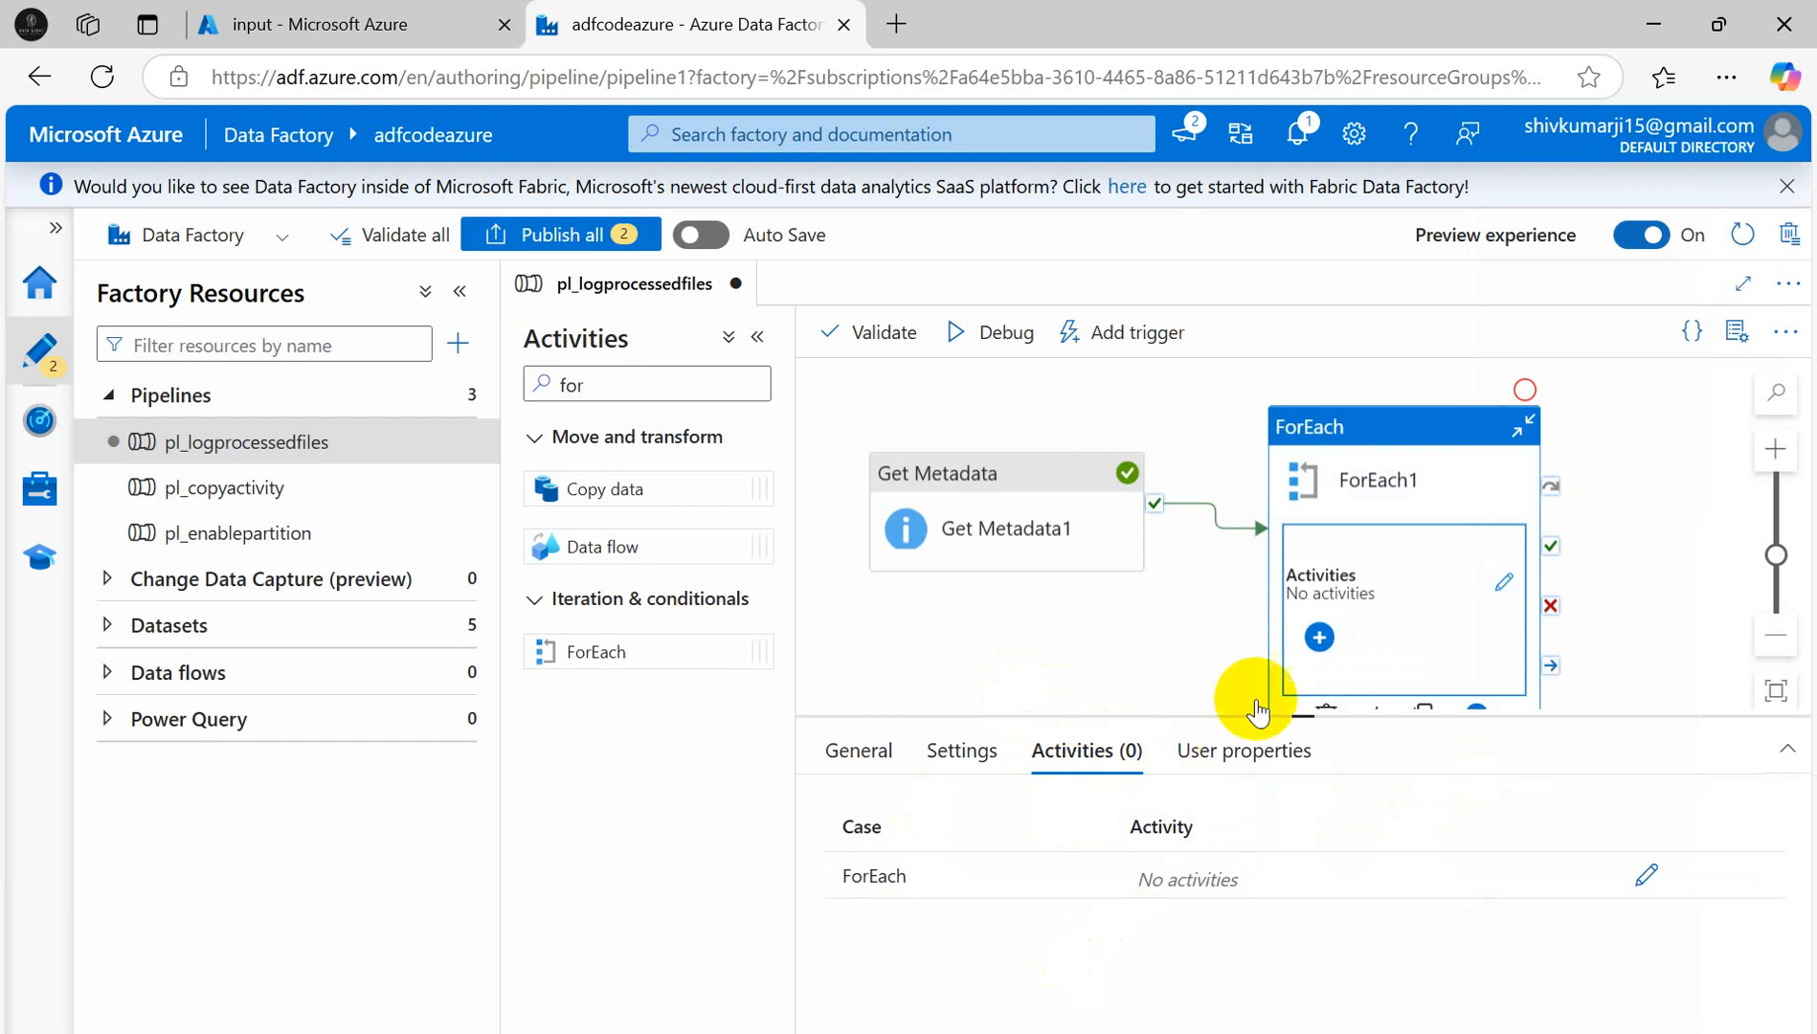
{"action": "key", "text": "alt+Tab"}
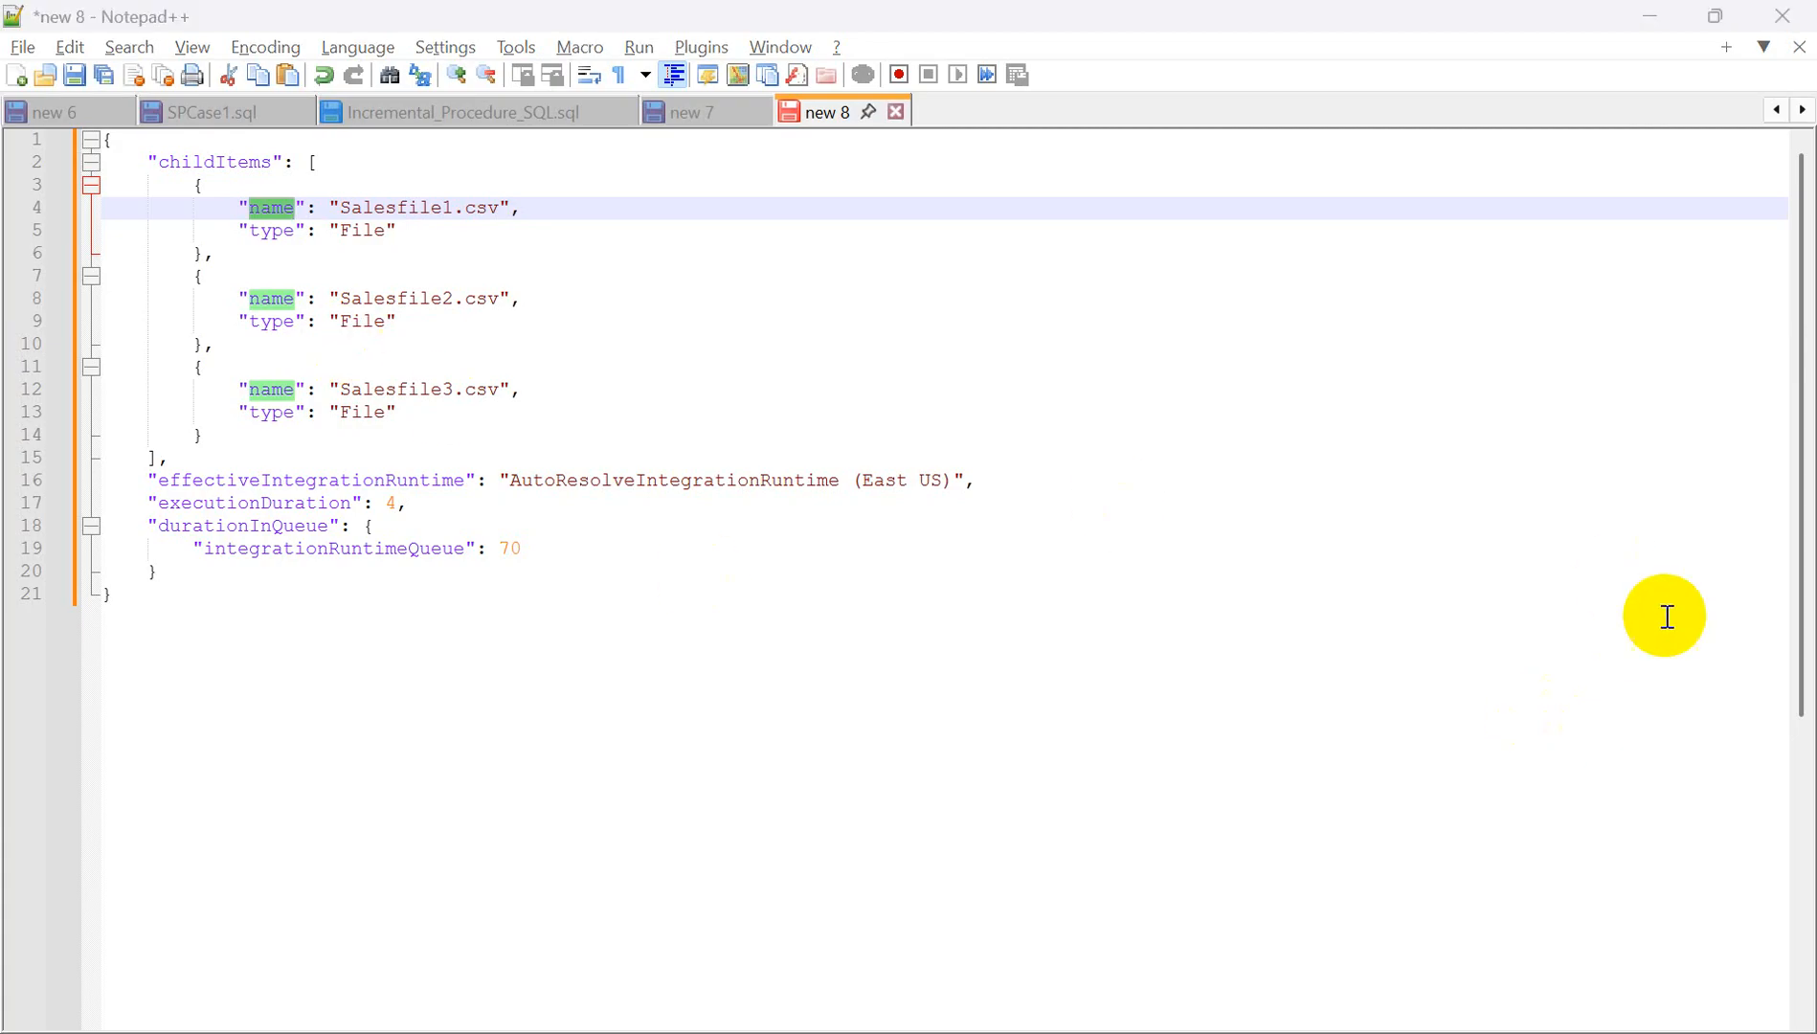
{"action": "key", "text": "alt+Tab"}
{"action": "left_click", "coordinate": [1050, 1033]}
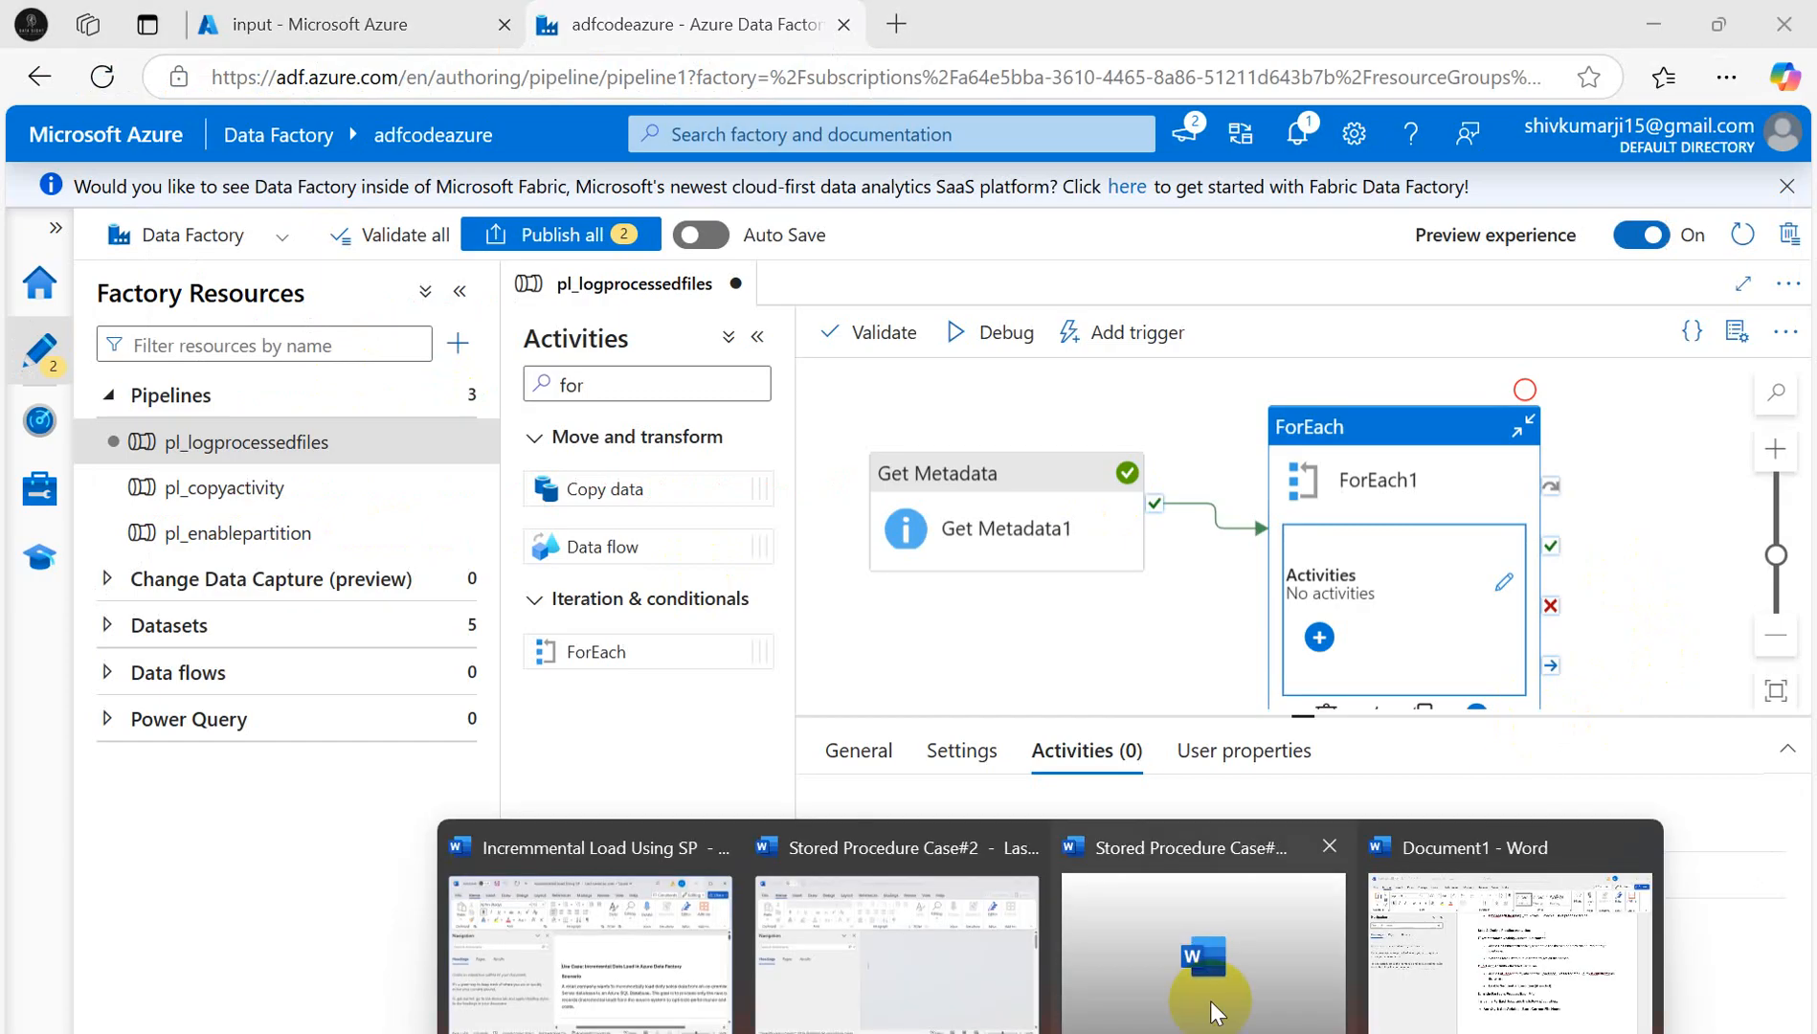
{"action": "left_click", "coordinate": [1489, 967]}
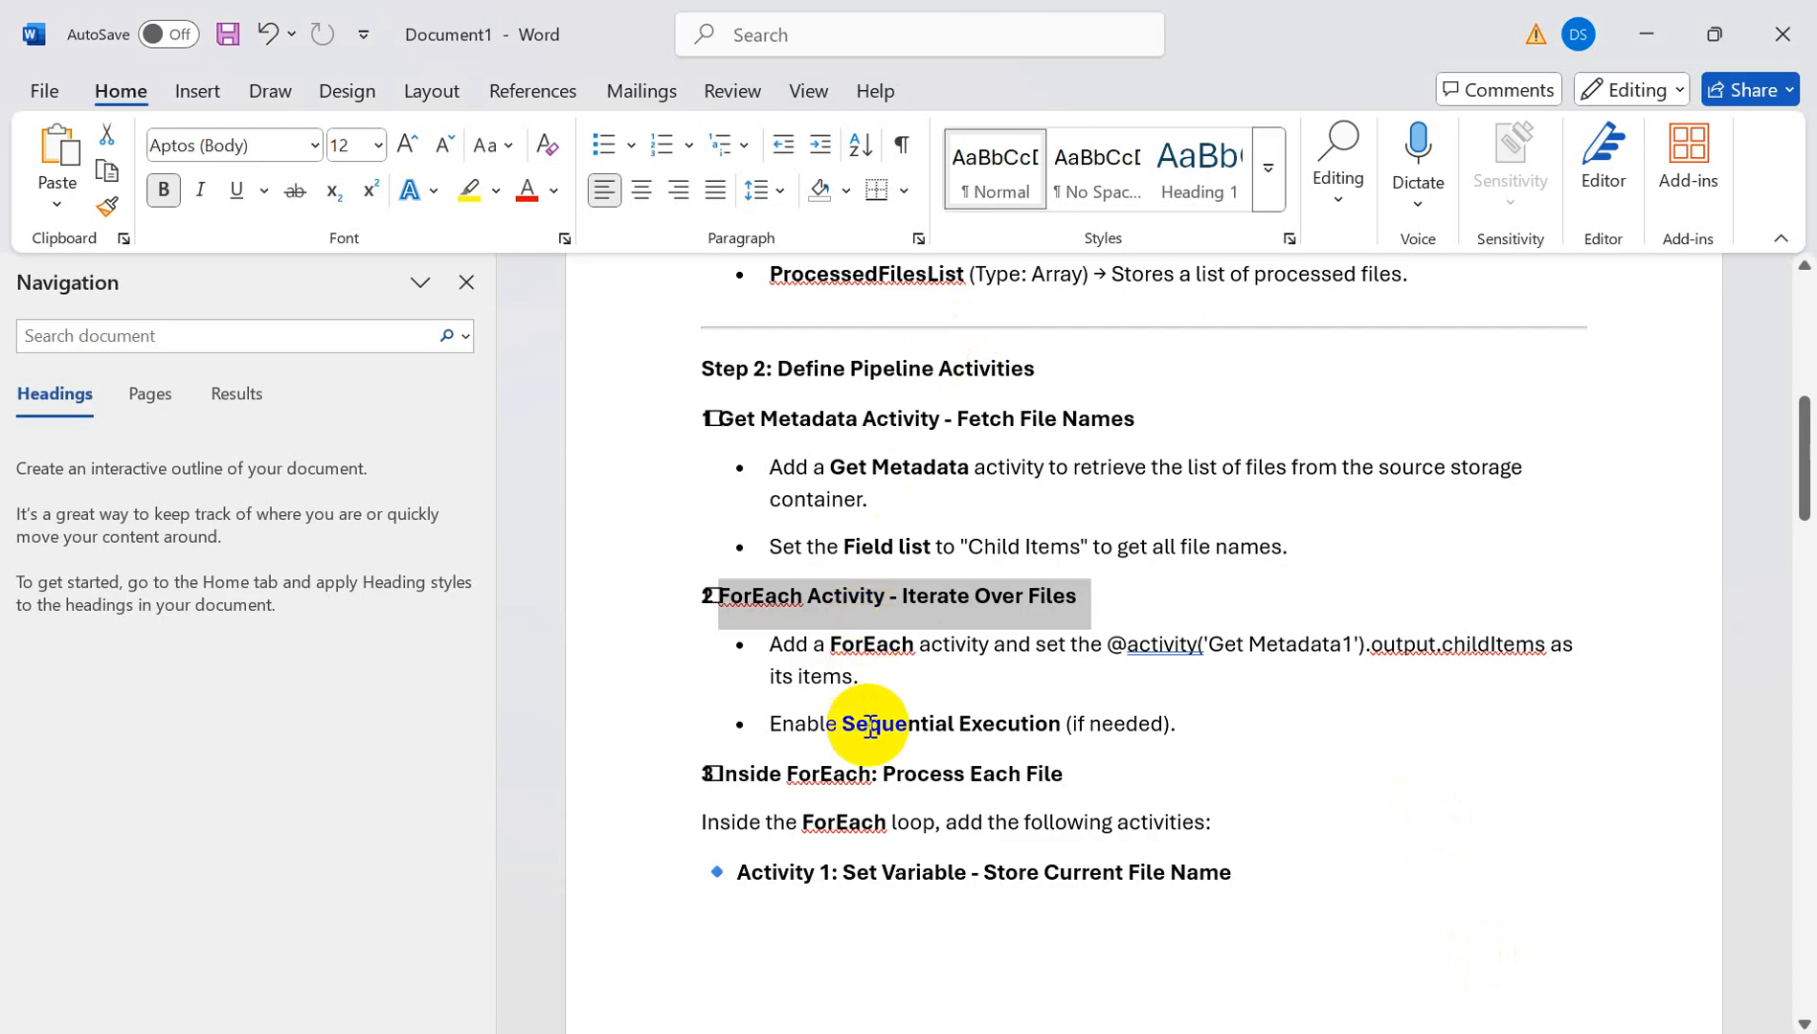
{"action": "double_click", "coordinate": [788, 775]}
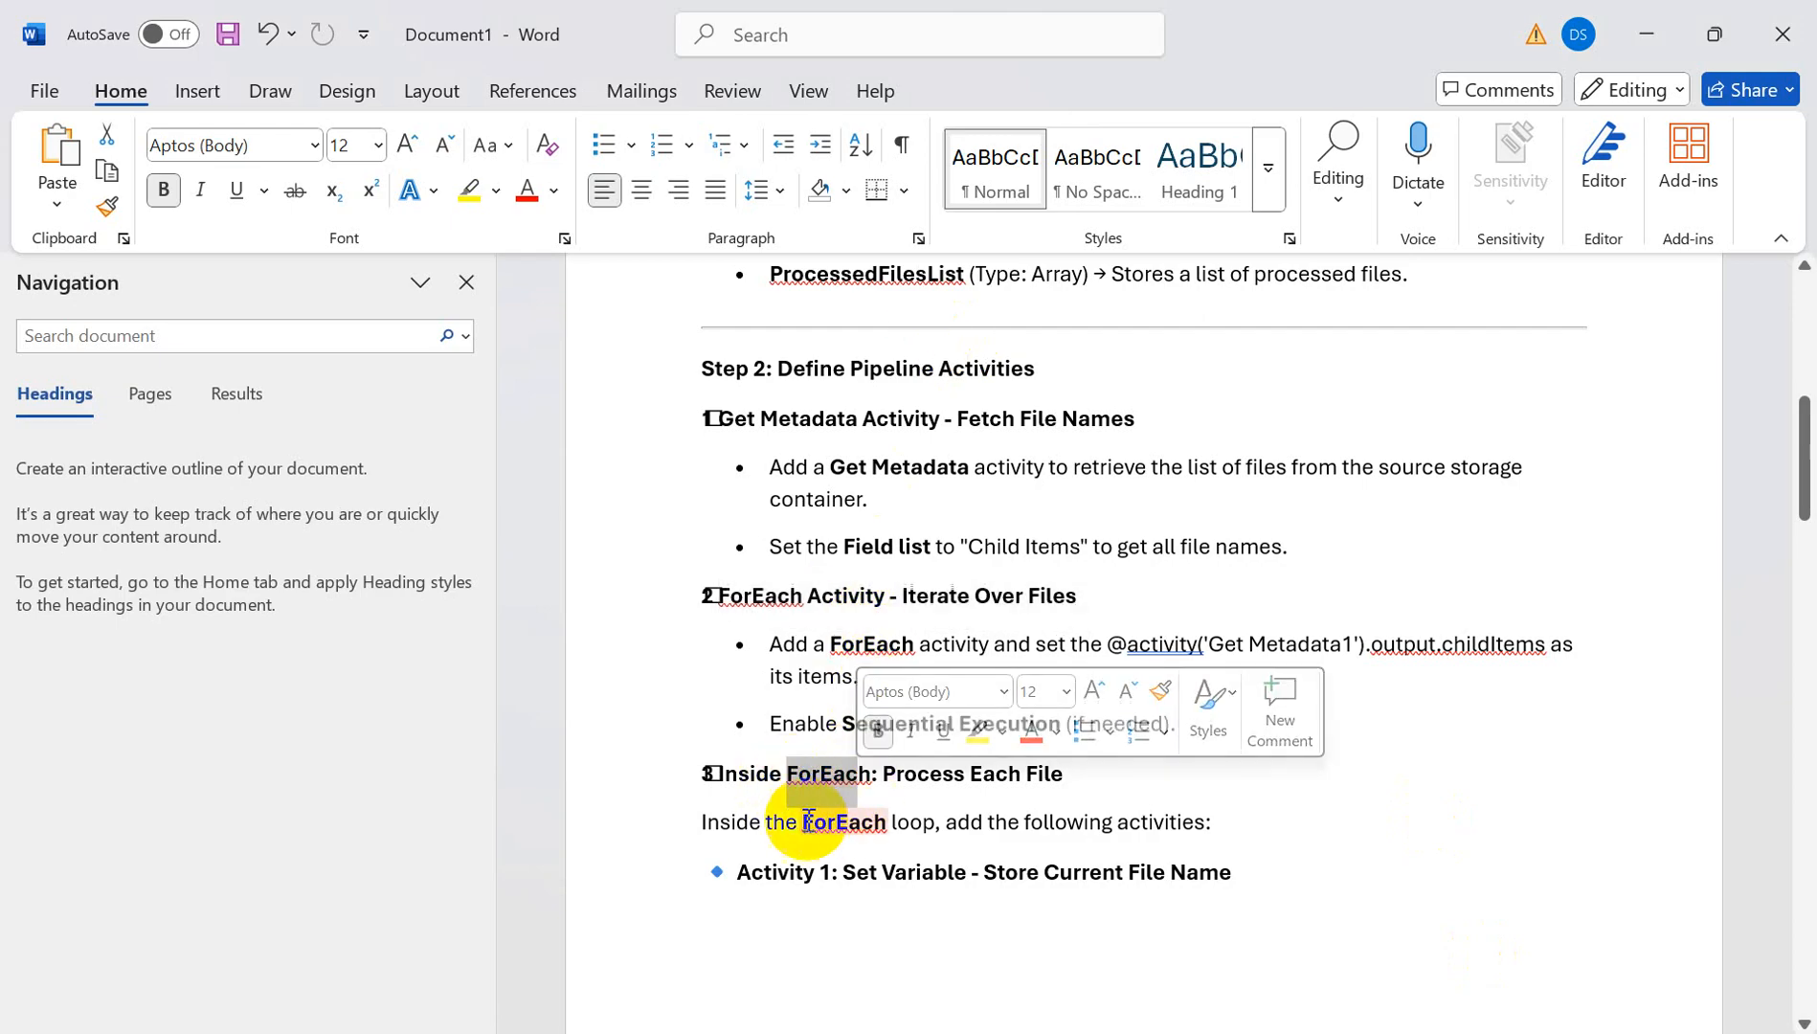
{"action": "left_click_drag", "start_coordinate": [784, 872], "coordinate": [967, 879]}
{"action": "scroll", "coordinate": [1552, 843], "scroll_direction": "down", "scroll_amount": 1}
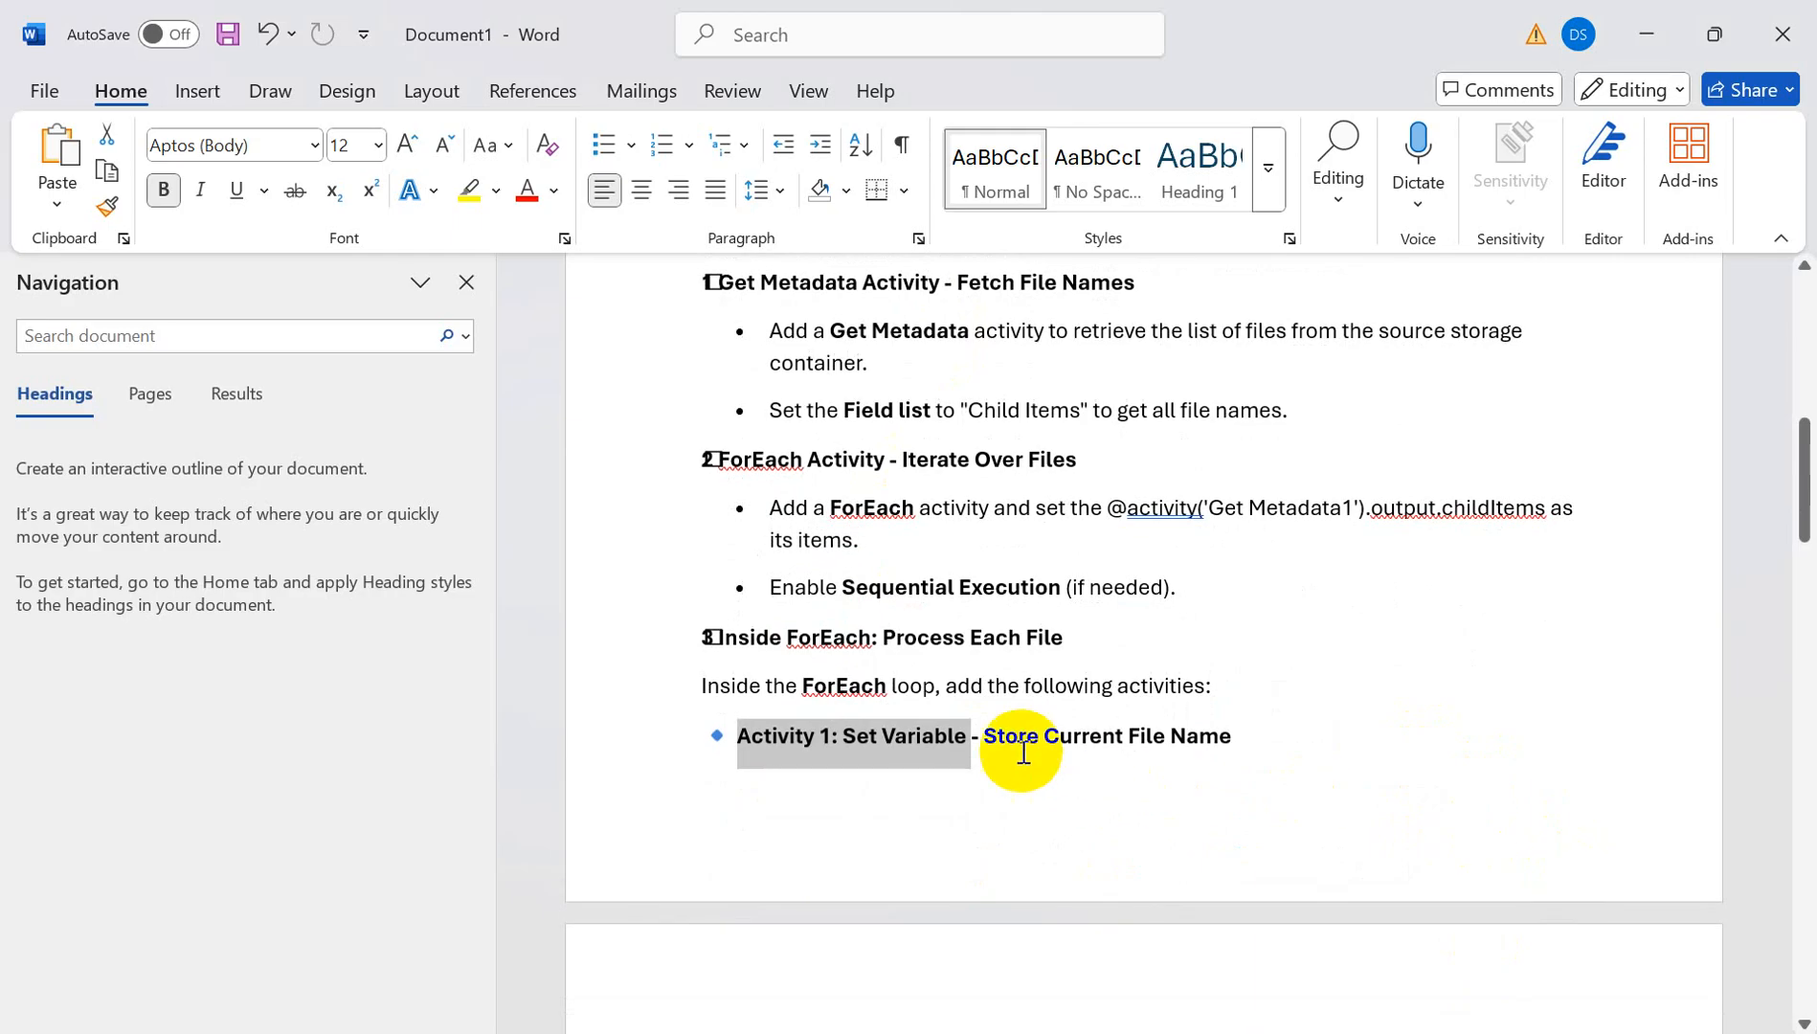
{"action": "left_click_drag", "start_coordinate": [989, 733], "coordinate": [1246, 741]}
{"action": "scroll", "coordinate": [1331, 713], "scroll_direction": "down", "scroll_amount": 3}
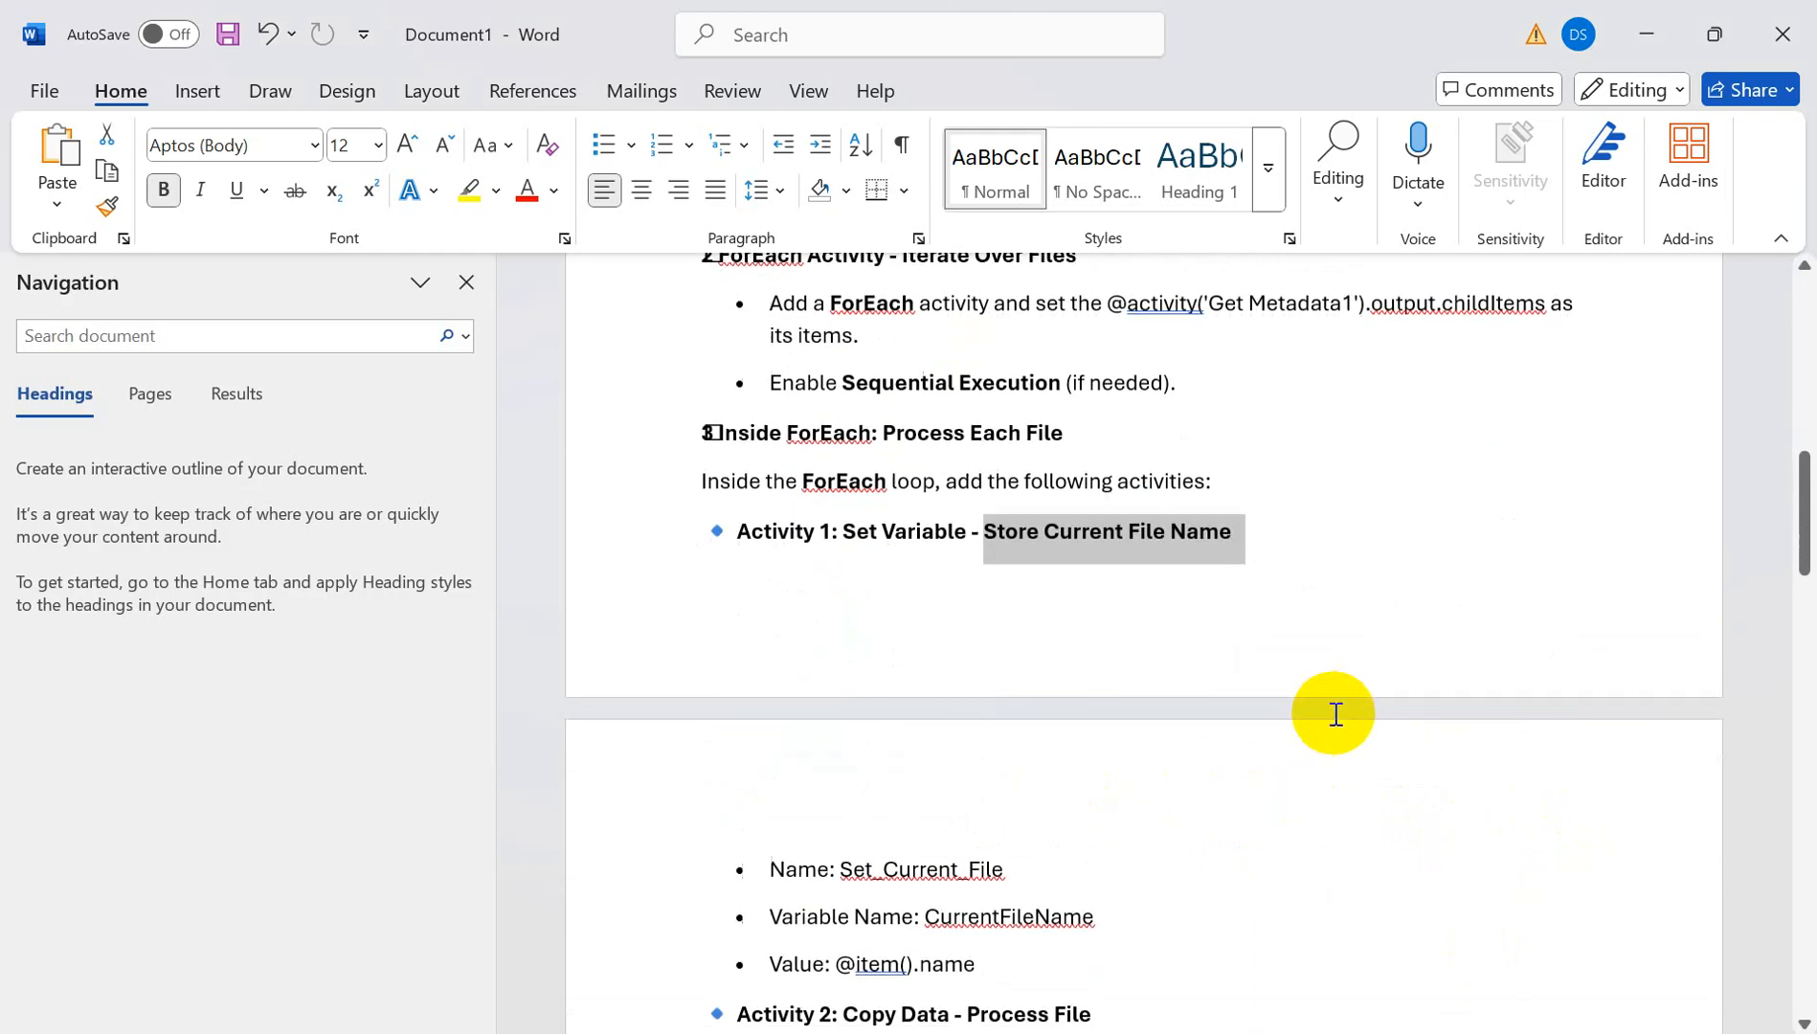
{"action": "scroll", "coordinate": [1334, 575], "scroll_direction": "down", "scroll_amount": 3}
{"action": "key", "text": "alt+Tab"}
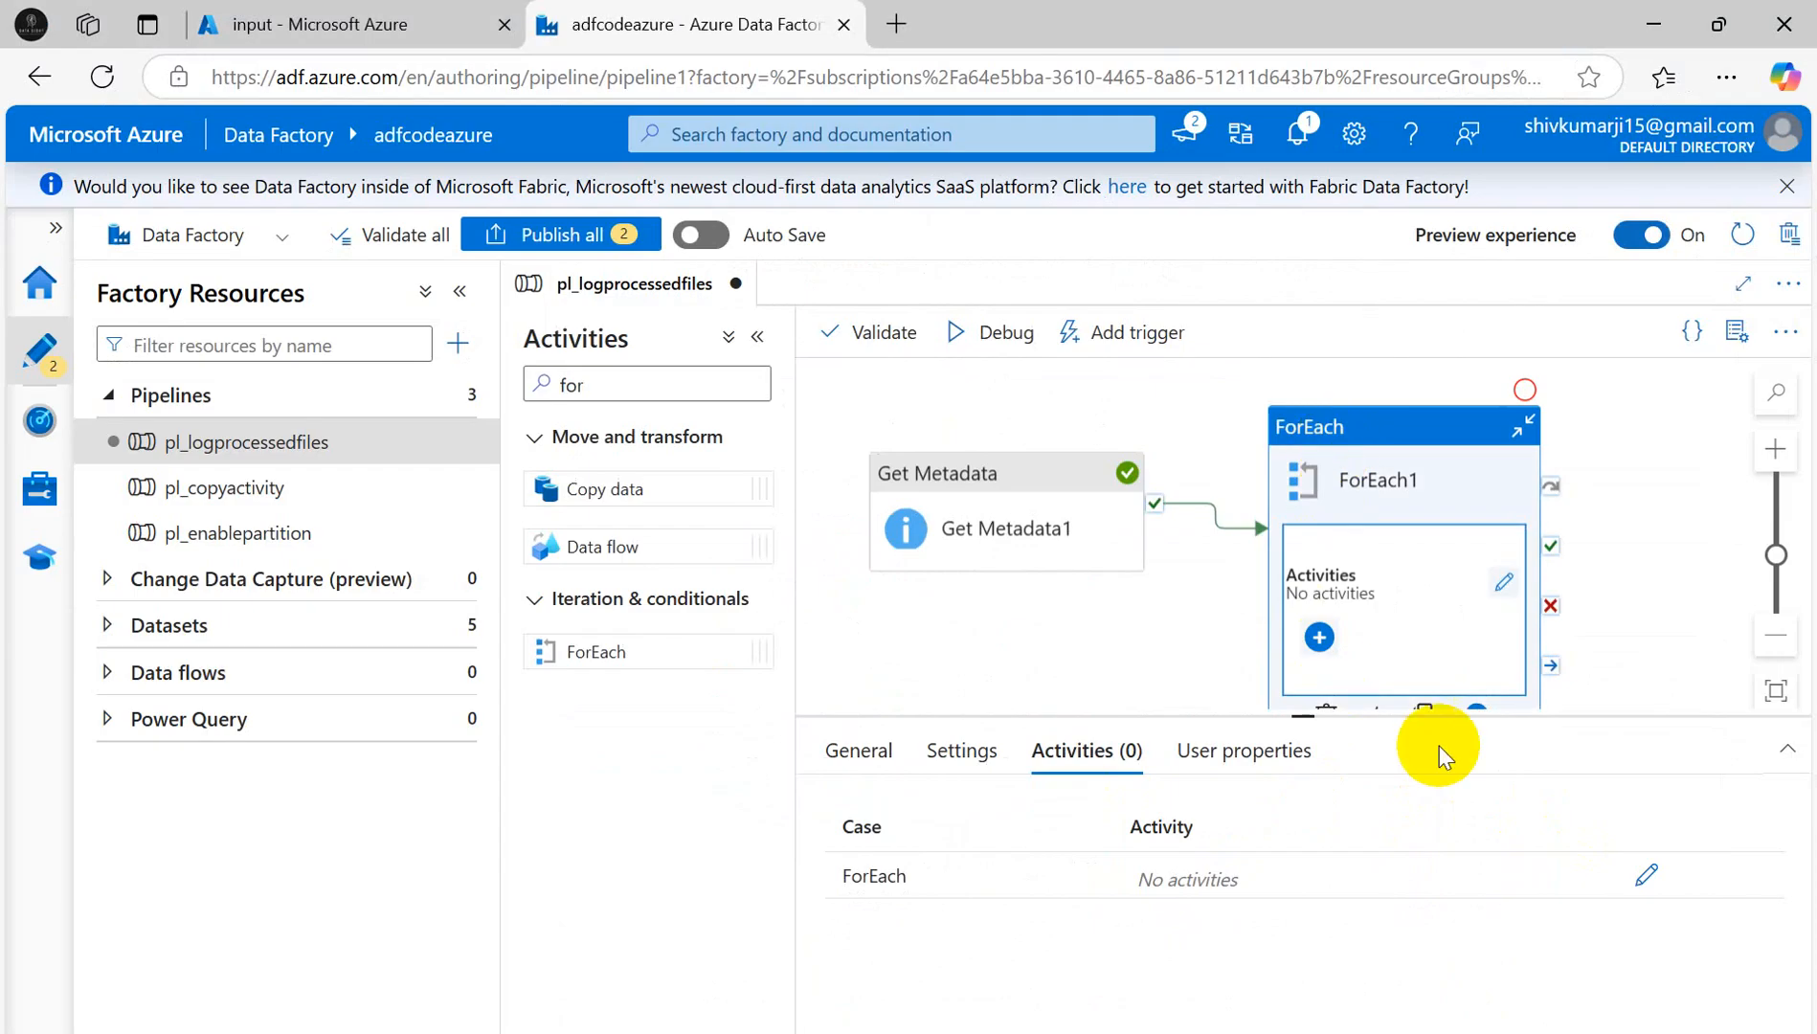
- Place a Set variable activity inside ForEach1 and name it 'Set value of currentfile'
{"action": "left_click", "coordinate": [1647, 876]}
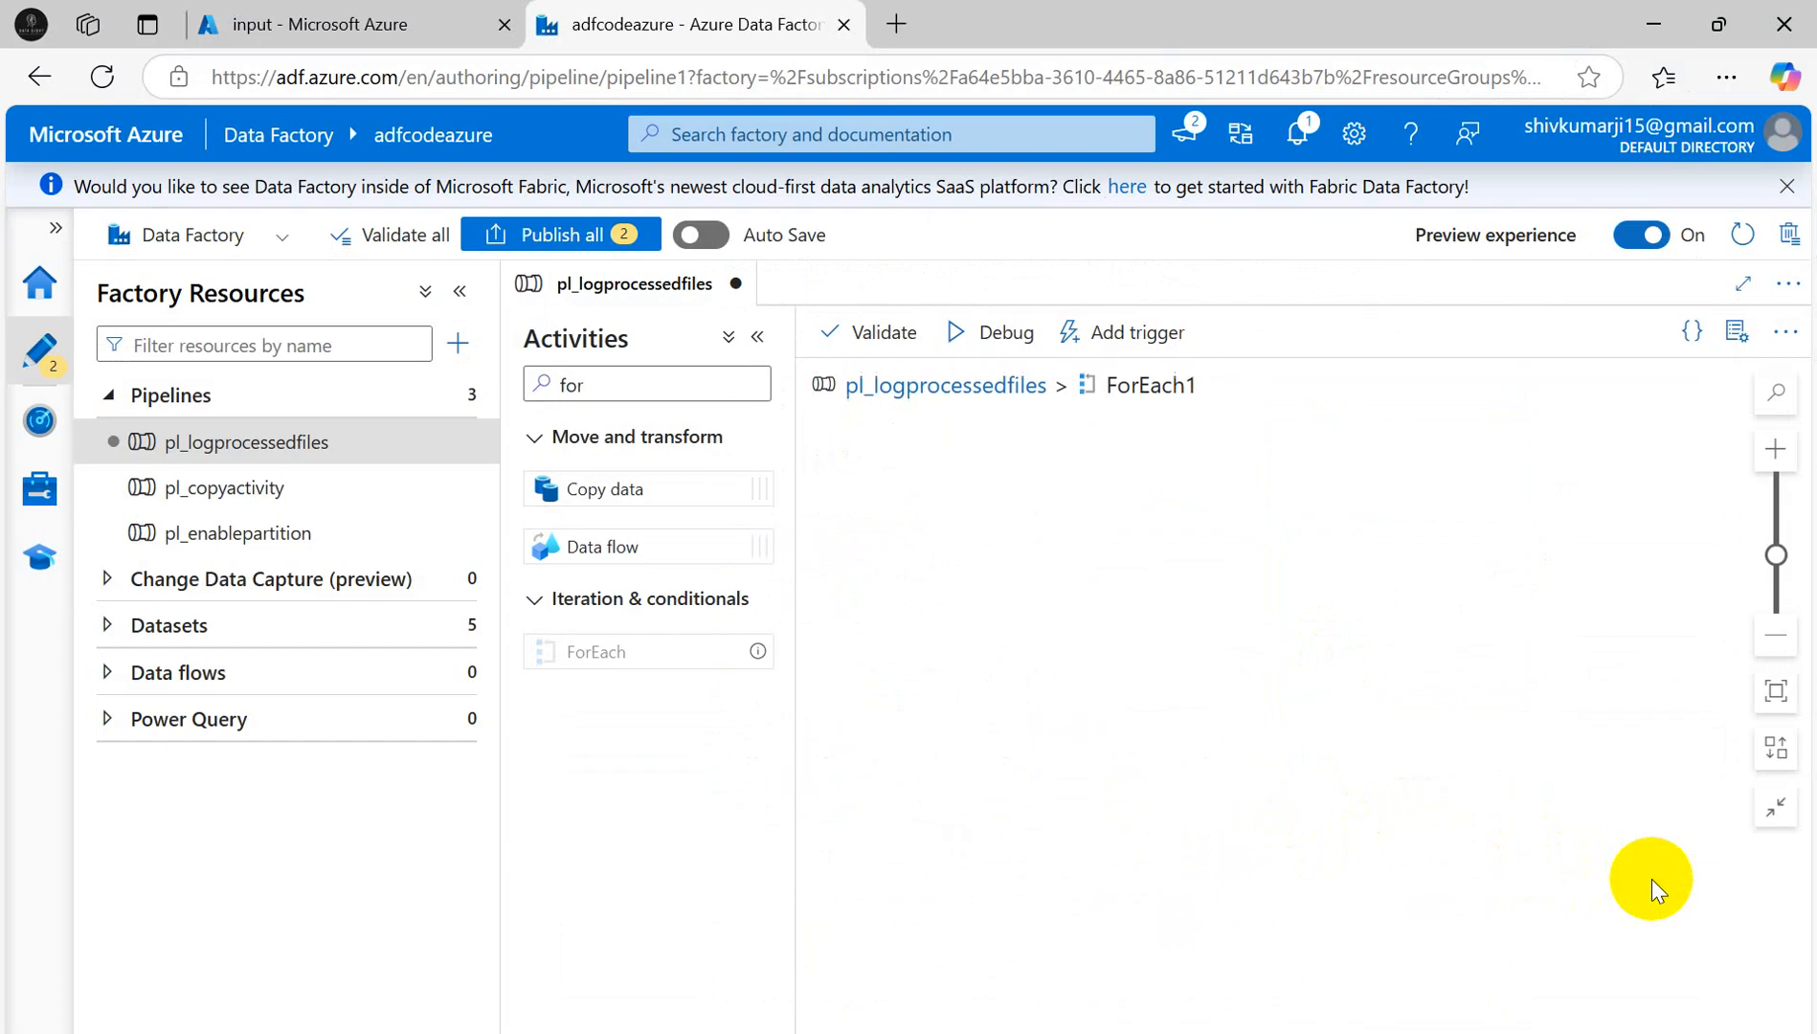
{"action": "left_click_drag", "start_coordinate": [620, 385], "coordinate": [510, 383]}
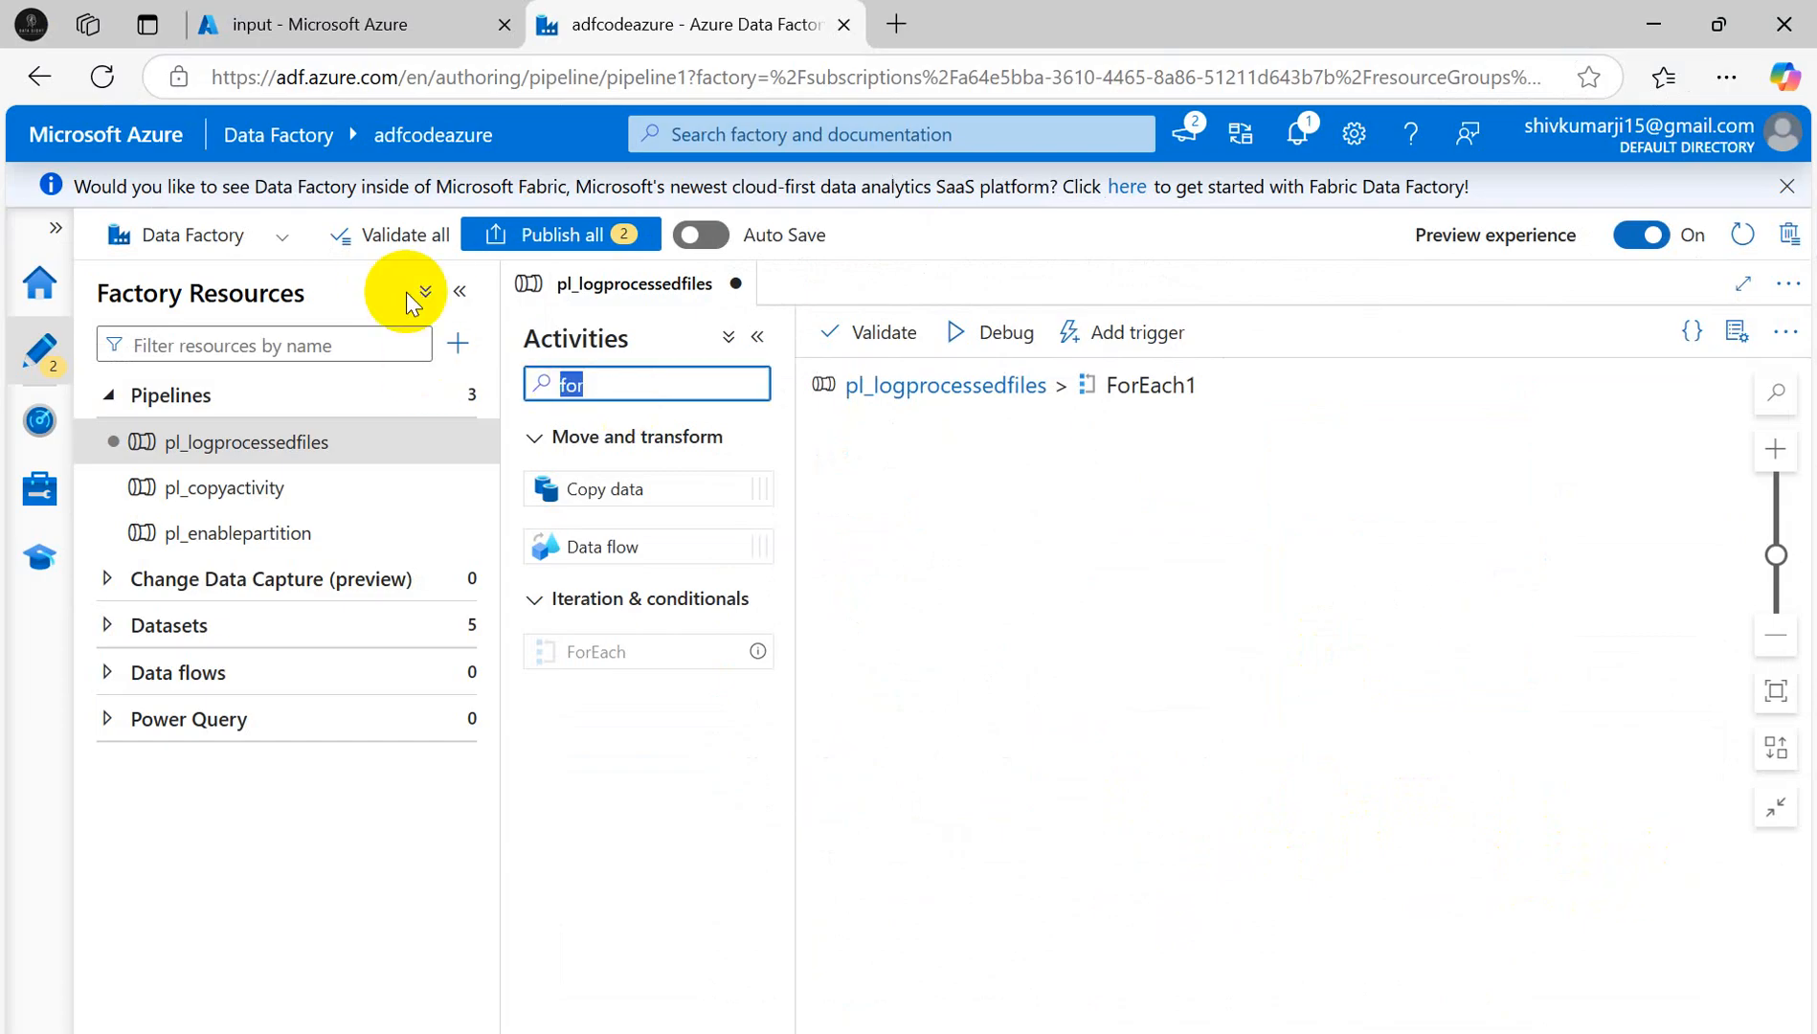
{"action": "type", "text": "set"}
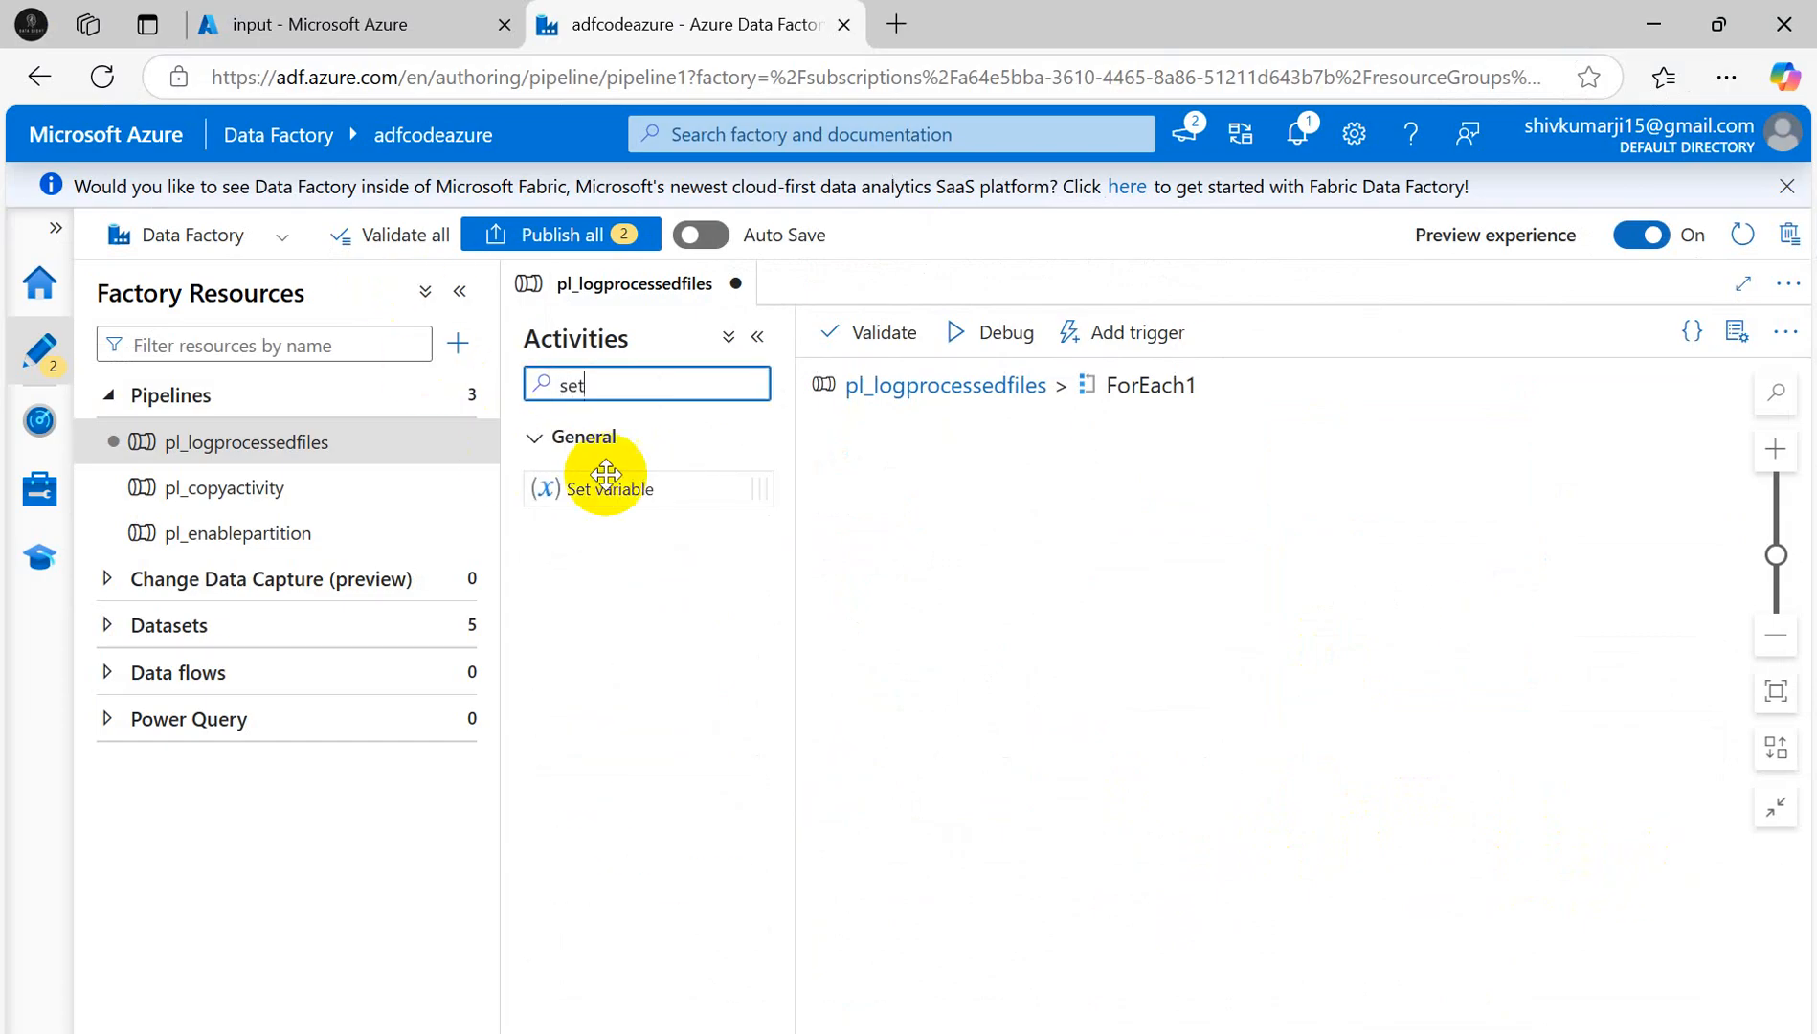
{"action": "left_click_drag", "start_coordinate": [612, 491], "coordinate": [1111, 554]}
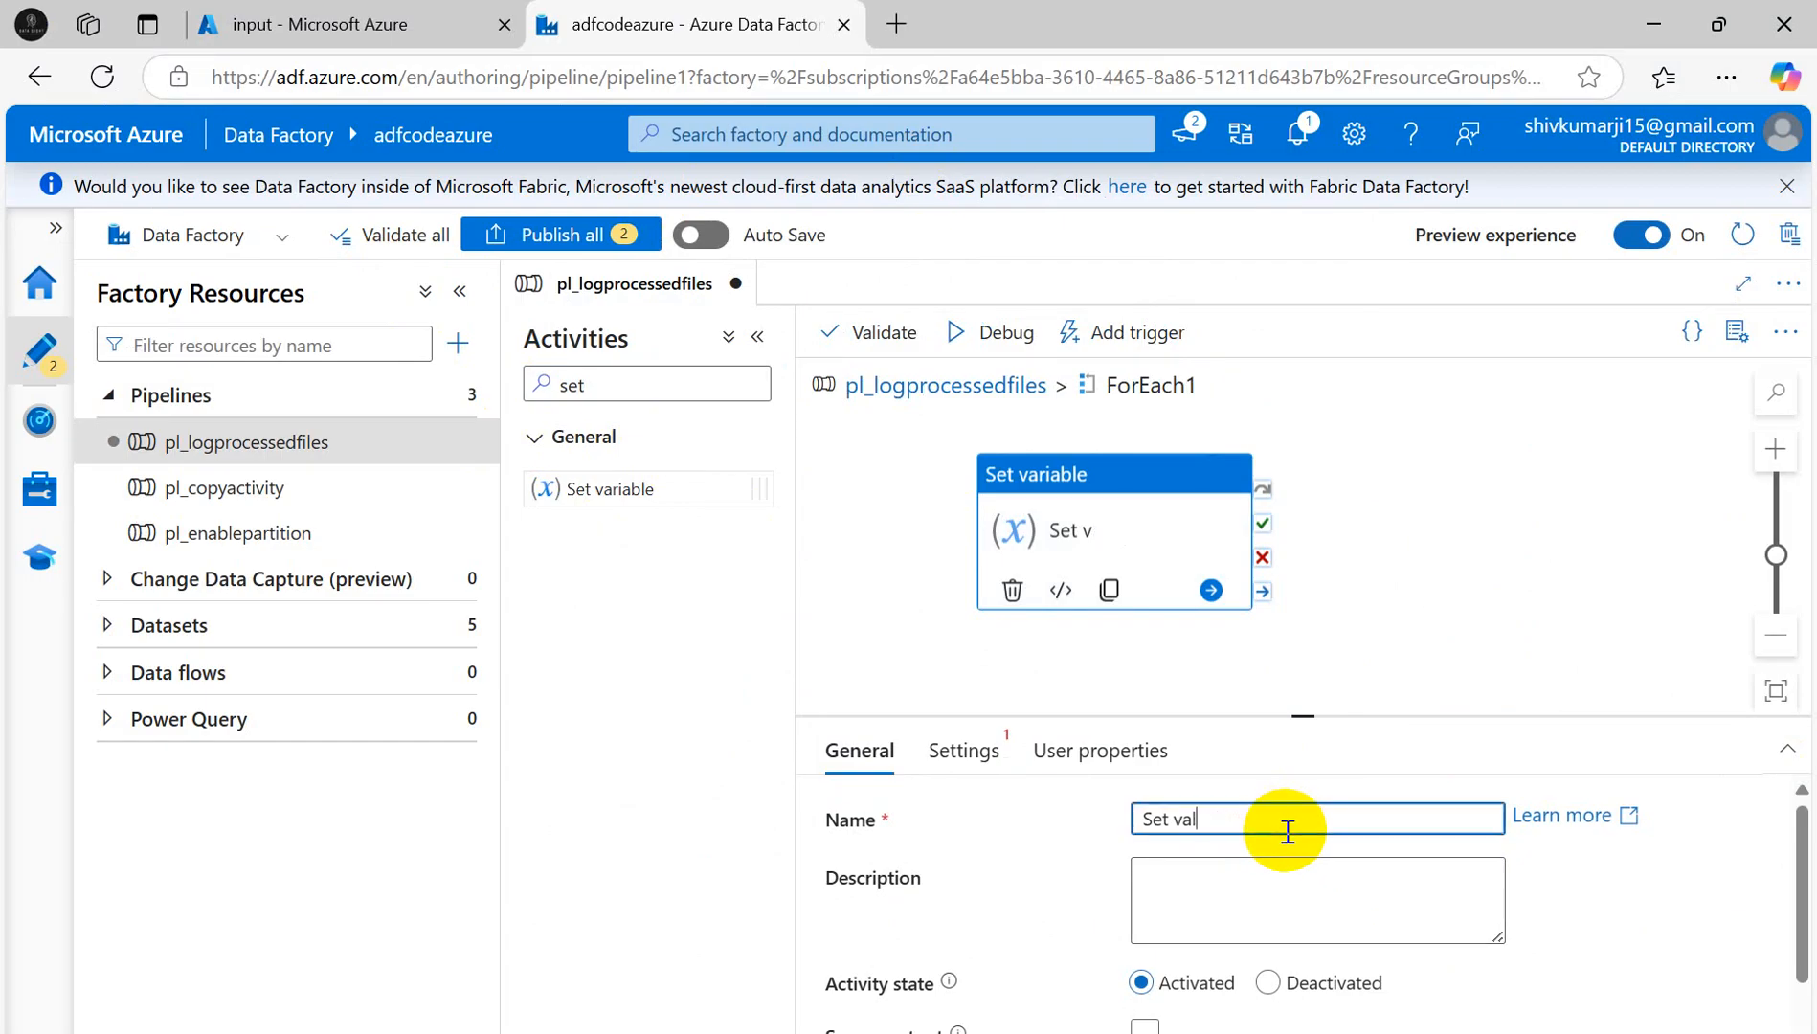
{"action": "type", "text": "o"}
{"action": "type", "text": "f d"}
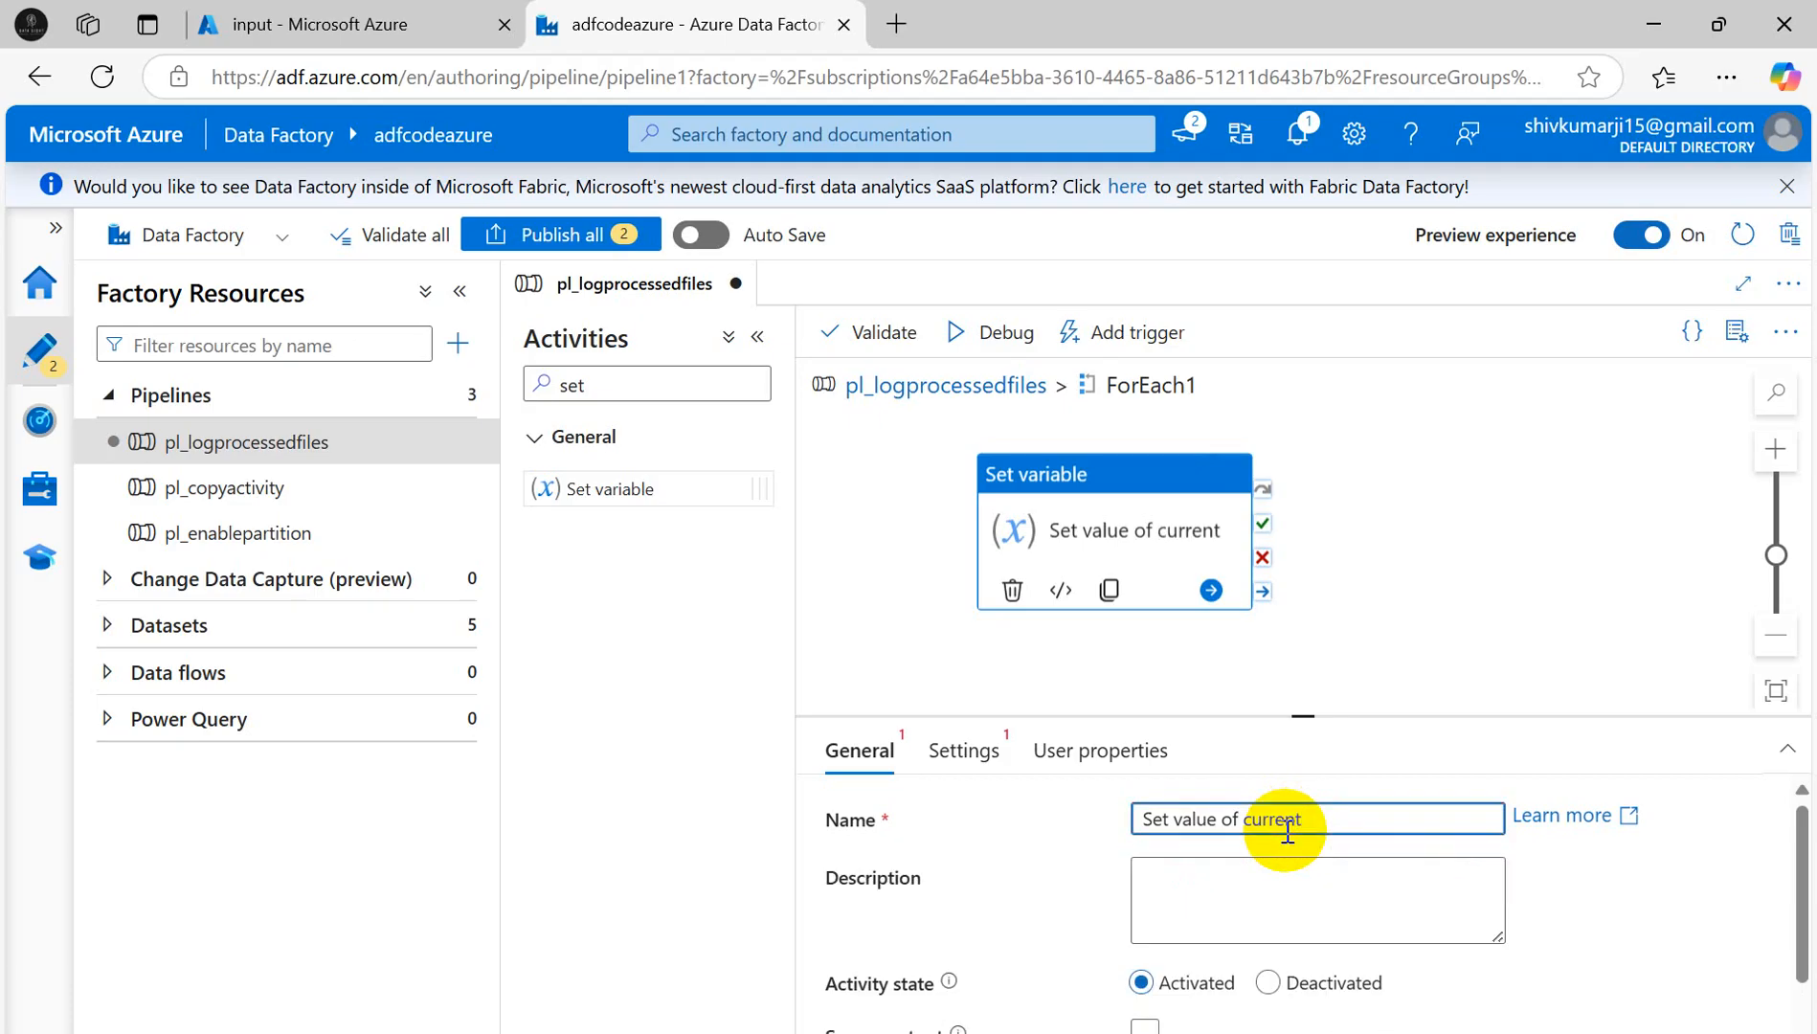
{"action": "scroll", "coordinate": [1331, 848], "scroll_direction": "down", "scroll_amount": 1}
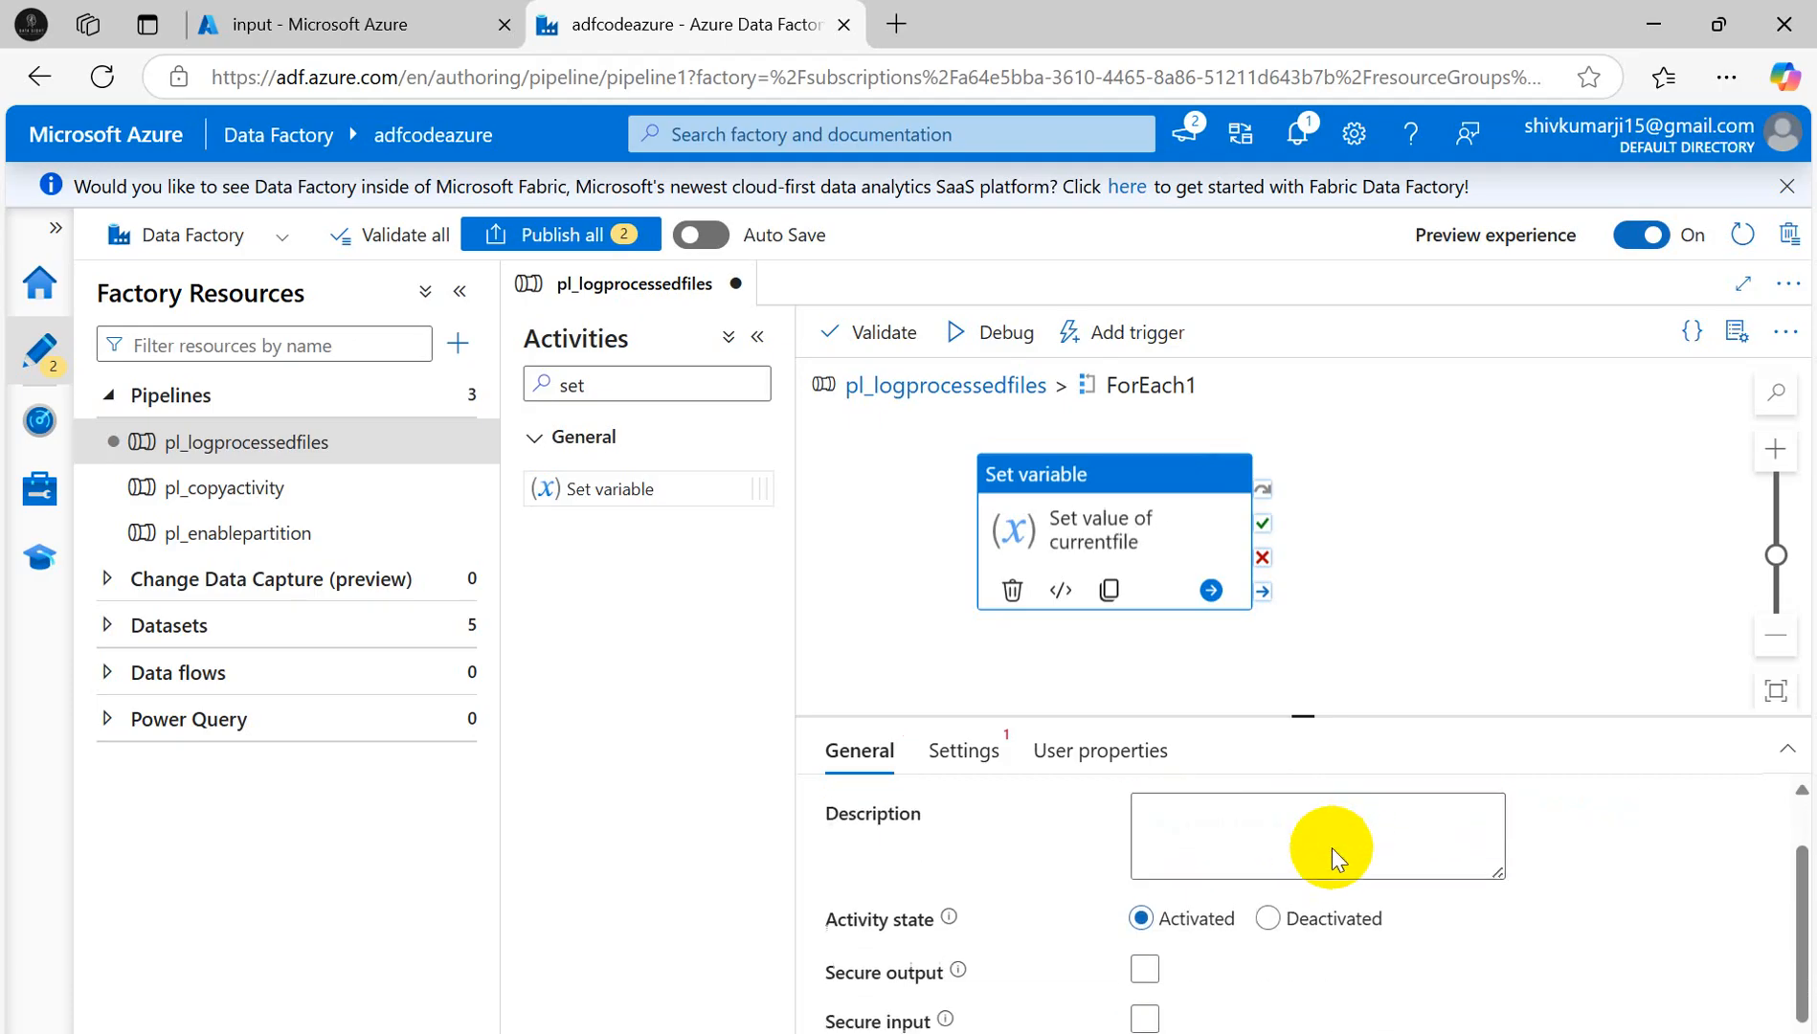
{"action": "left_click", "coordinate": [962, 751]}
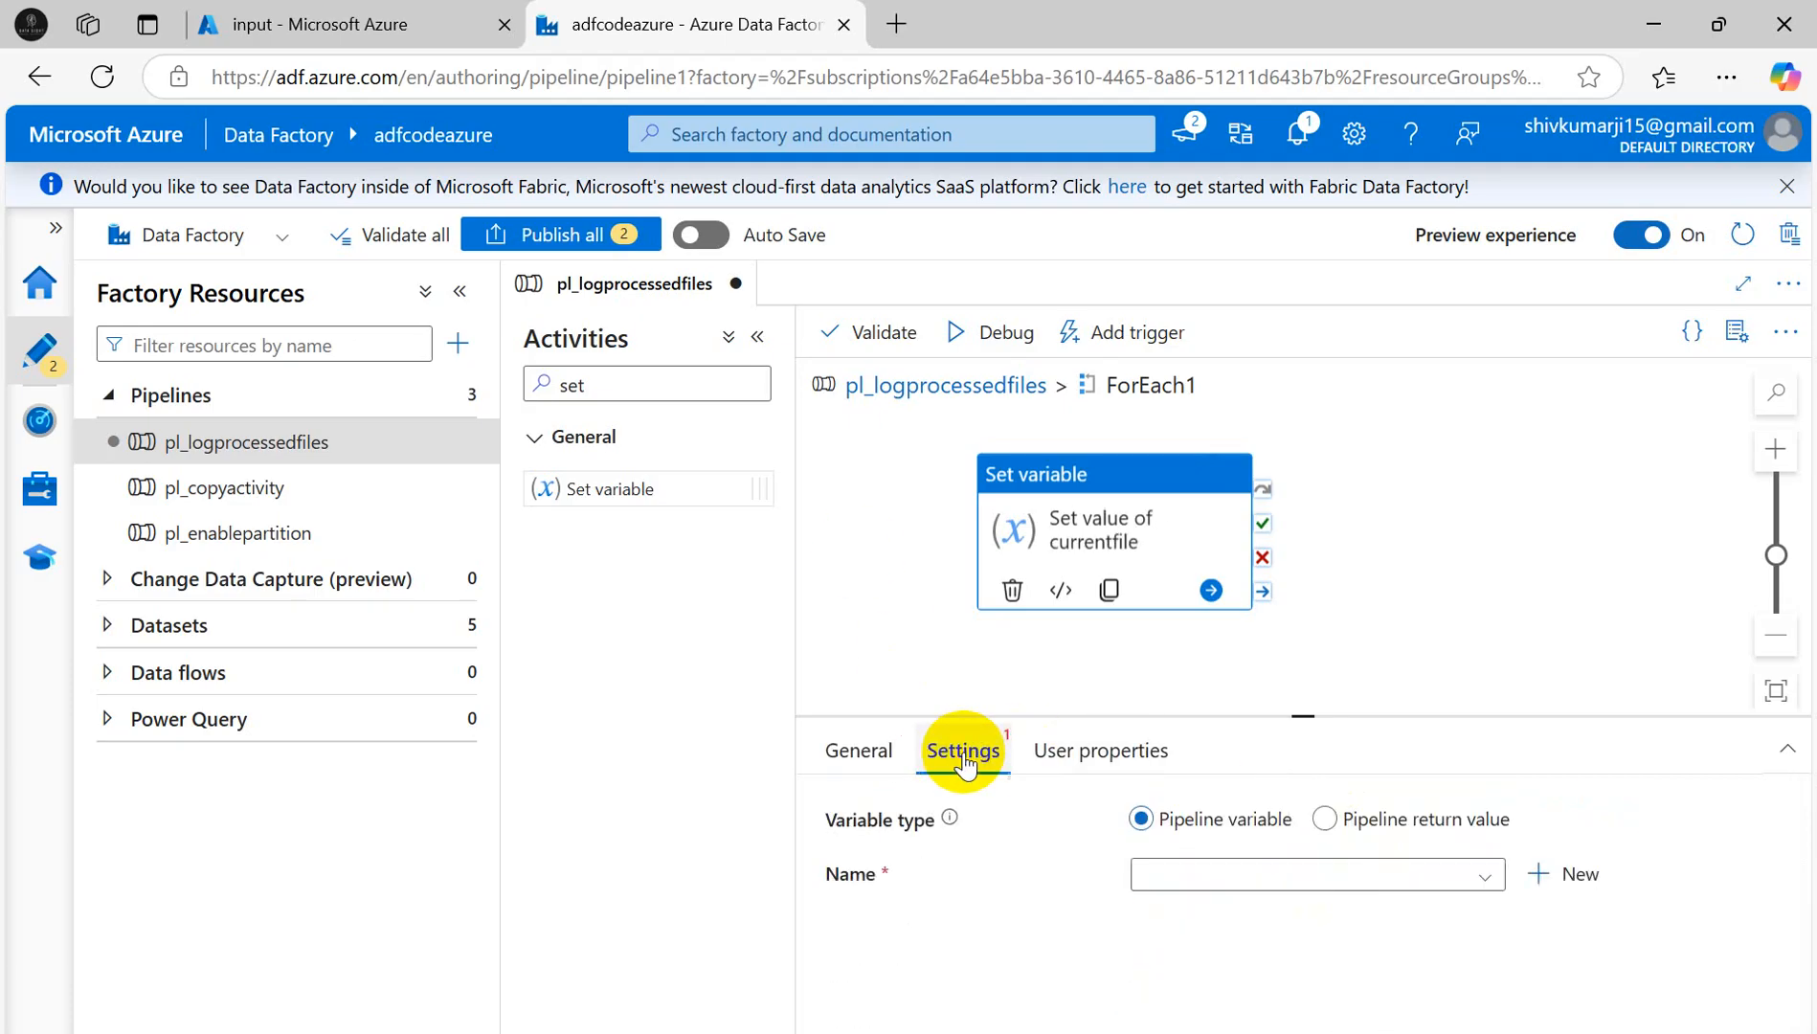
- Choose CurrentFileName as the variable to set, then check Sales1 in the Excel loop sketch
{"action": "key", "text": "alt+Tab"}
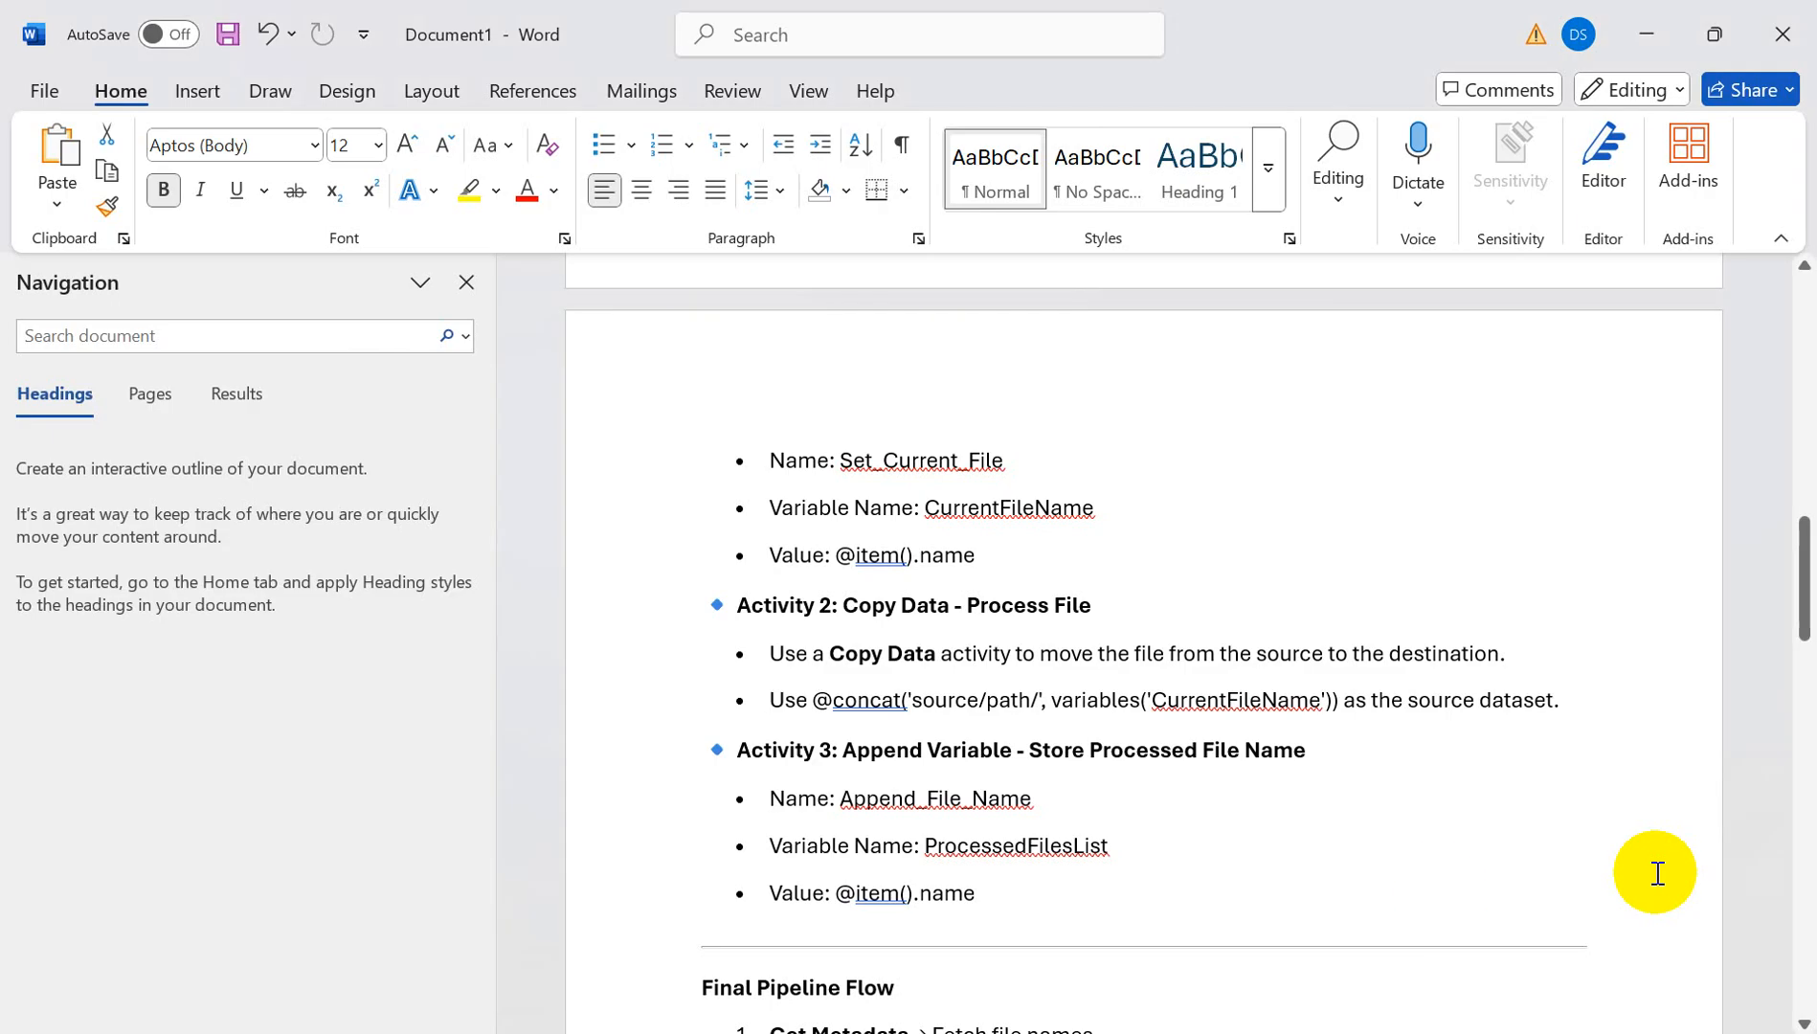
{"action": "key", "text": "alt+Tab"}
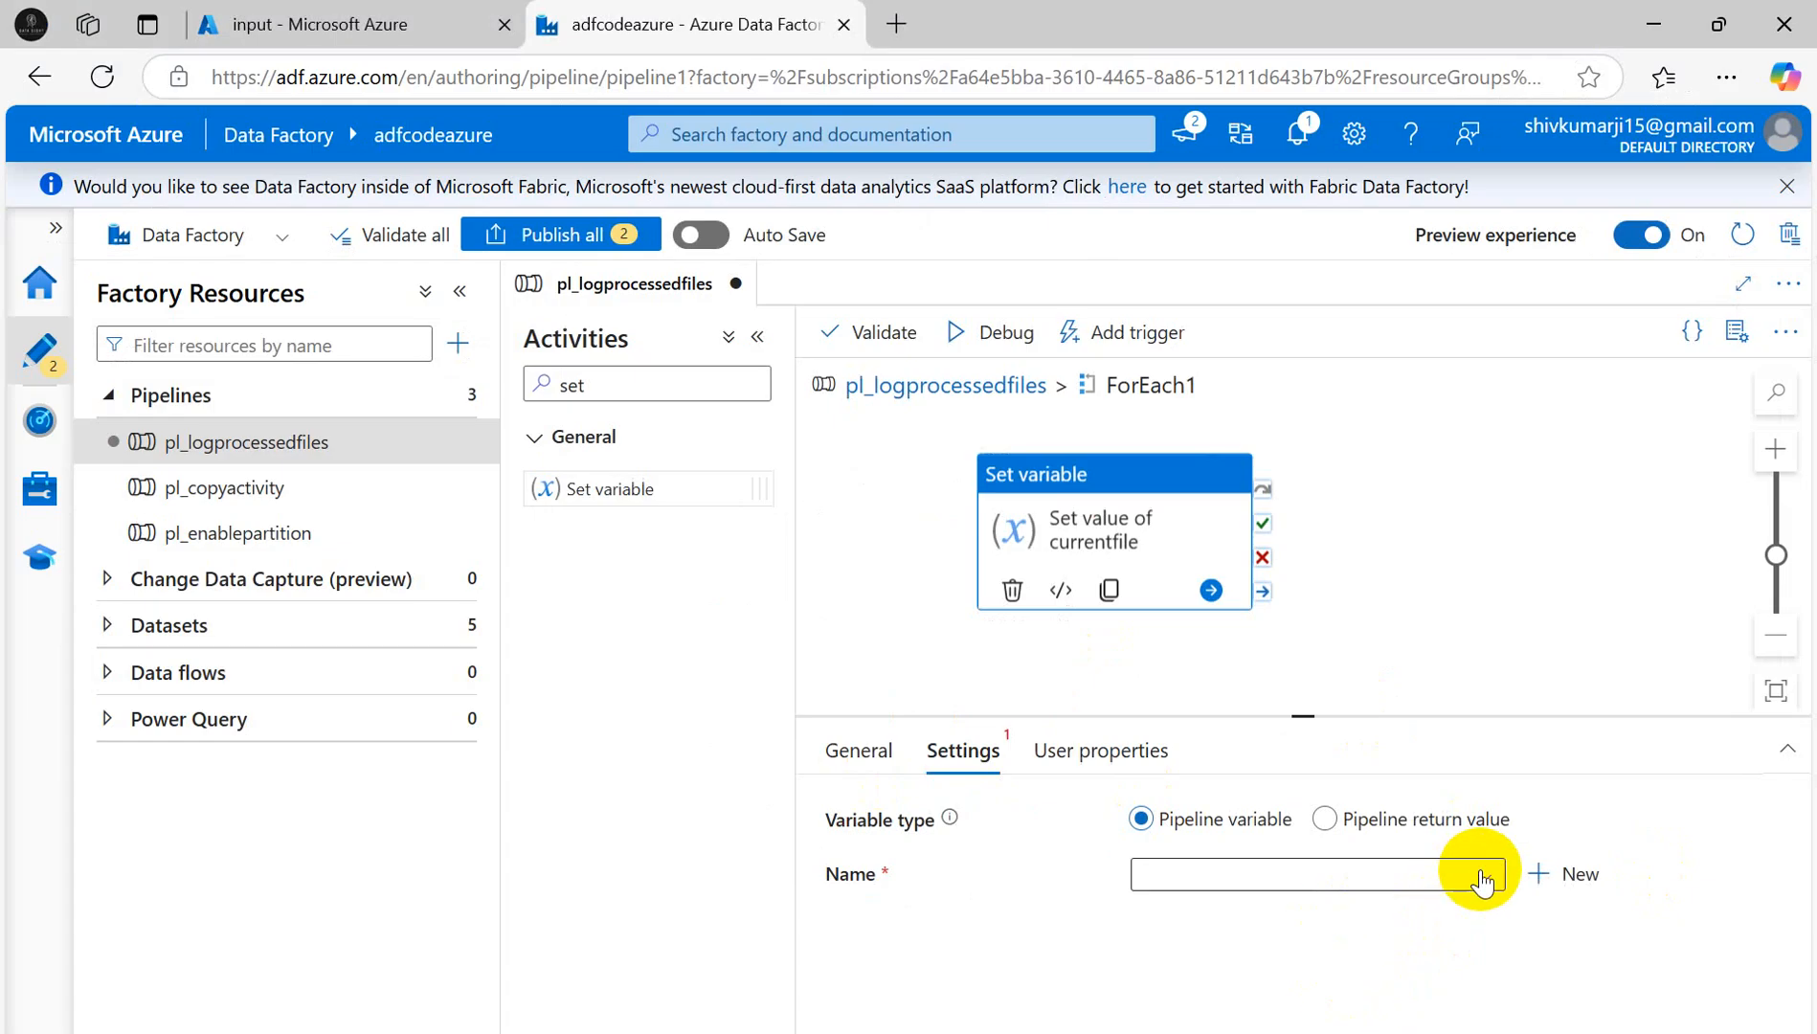
{"action": "left_click", "coordinate": [1480, 875]}
{"action": "left_click", "coordinate": [1237, 915]}
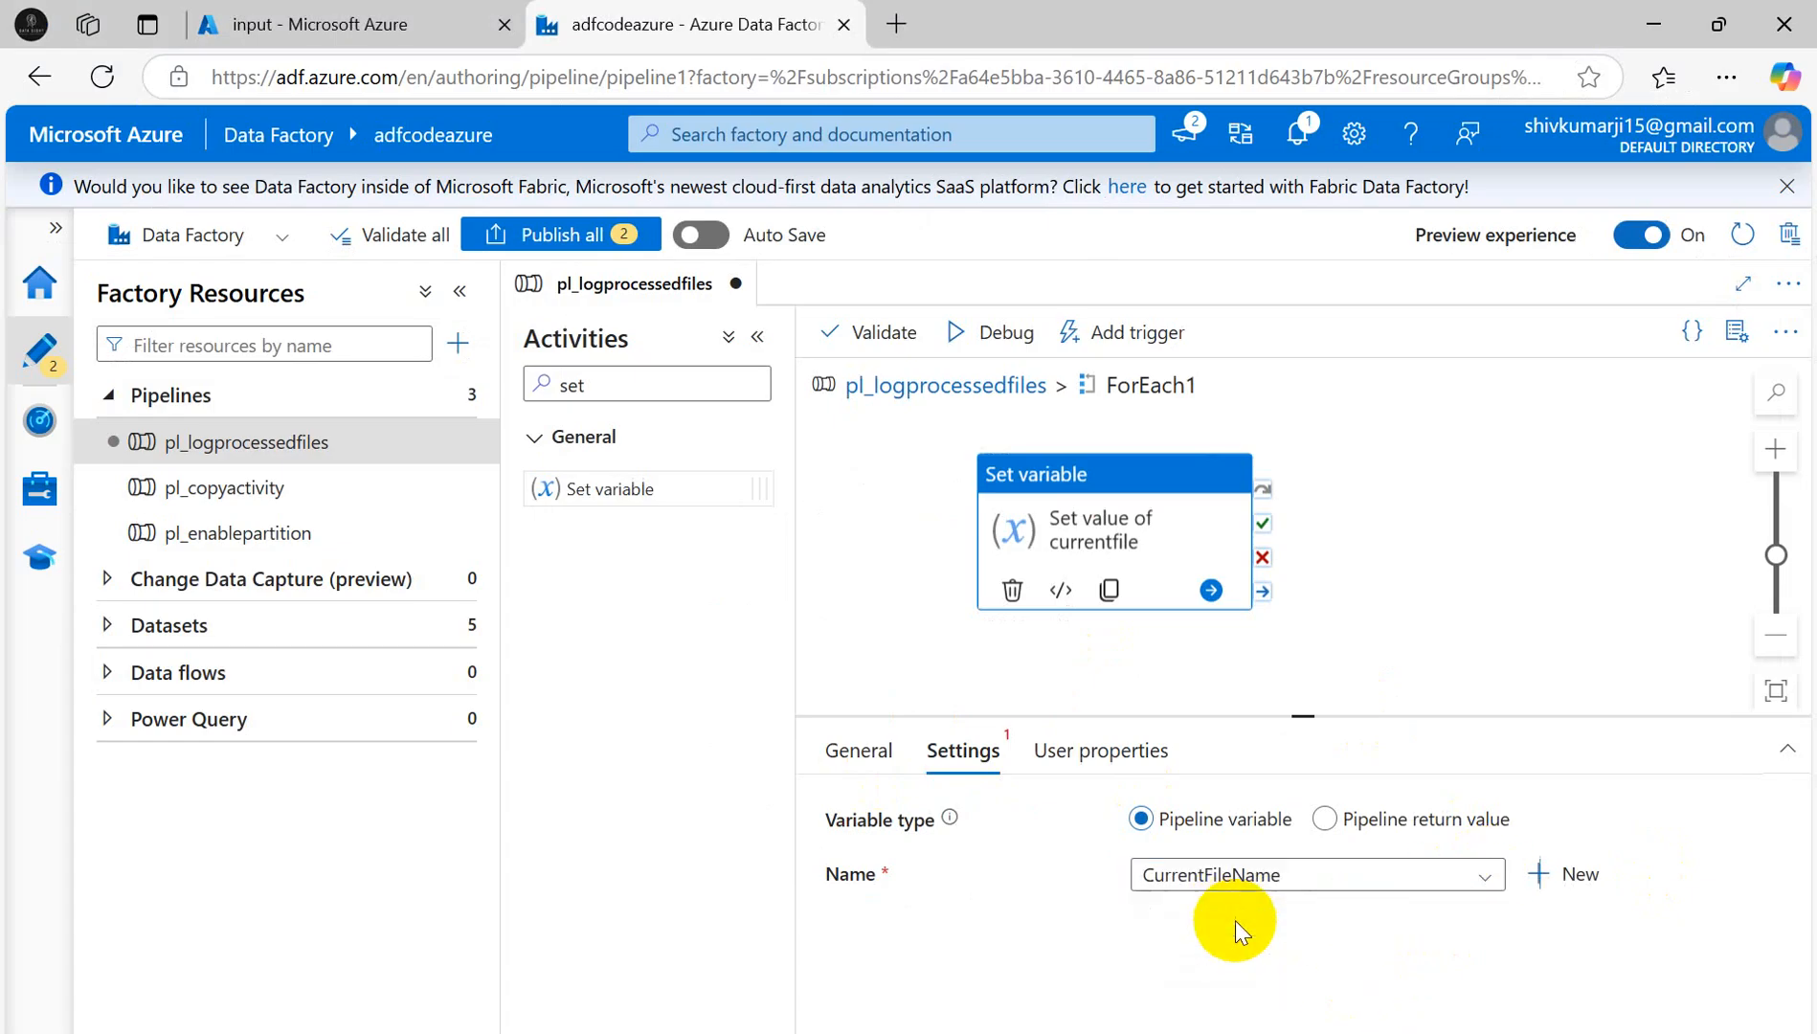
{"action": "left_click", "coordinate": [1278, 938]}
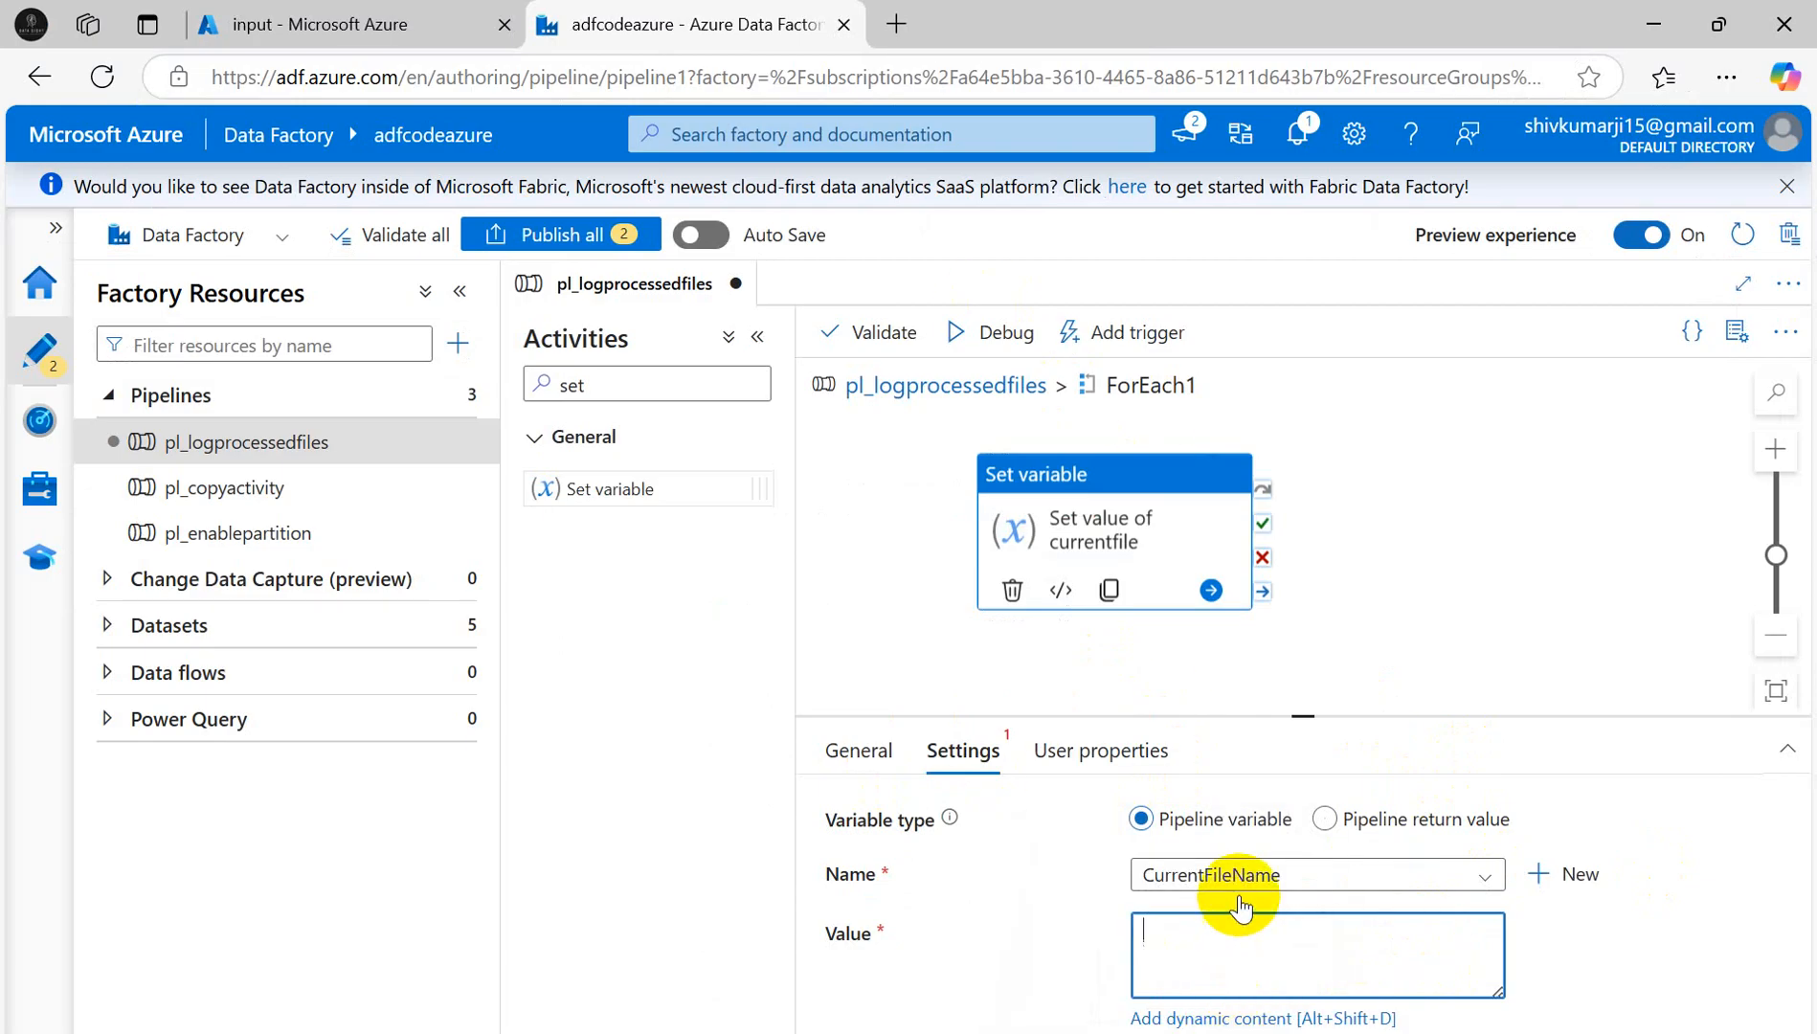
{"action": "key", "text": "alt+Tab"}
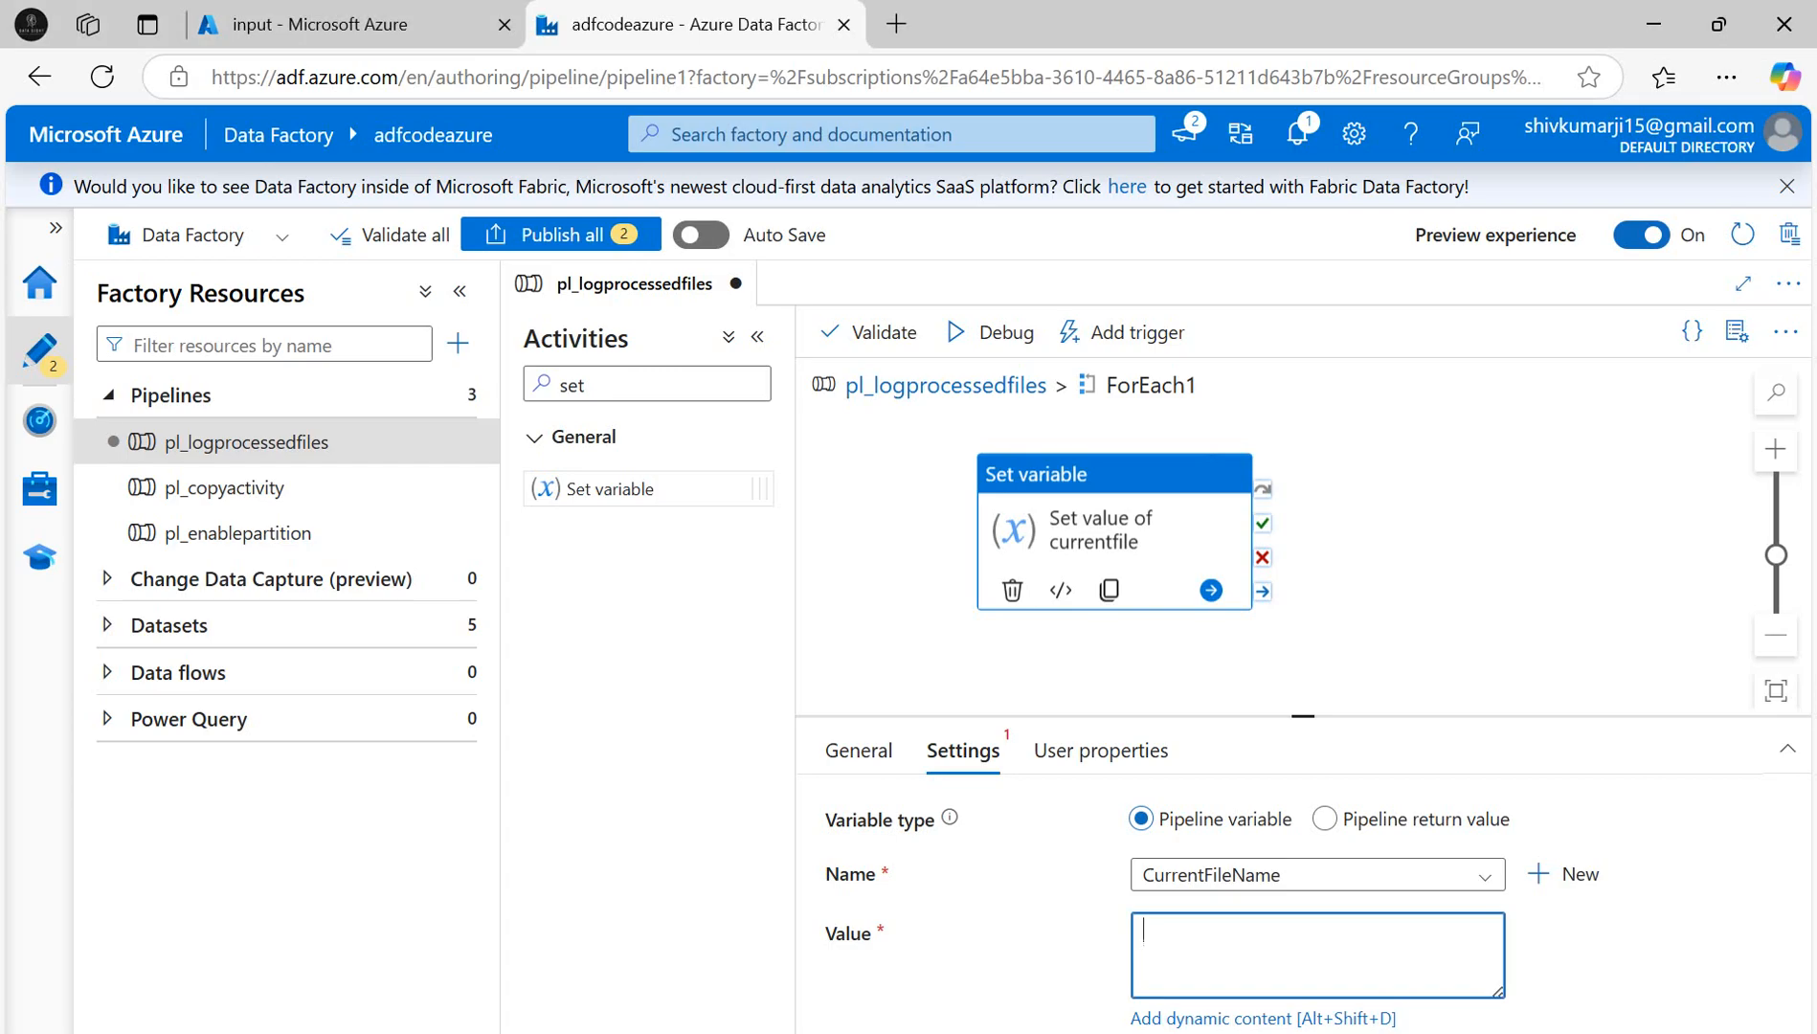
{"action": "key", "text": "alt+Tab"}
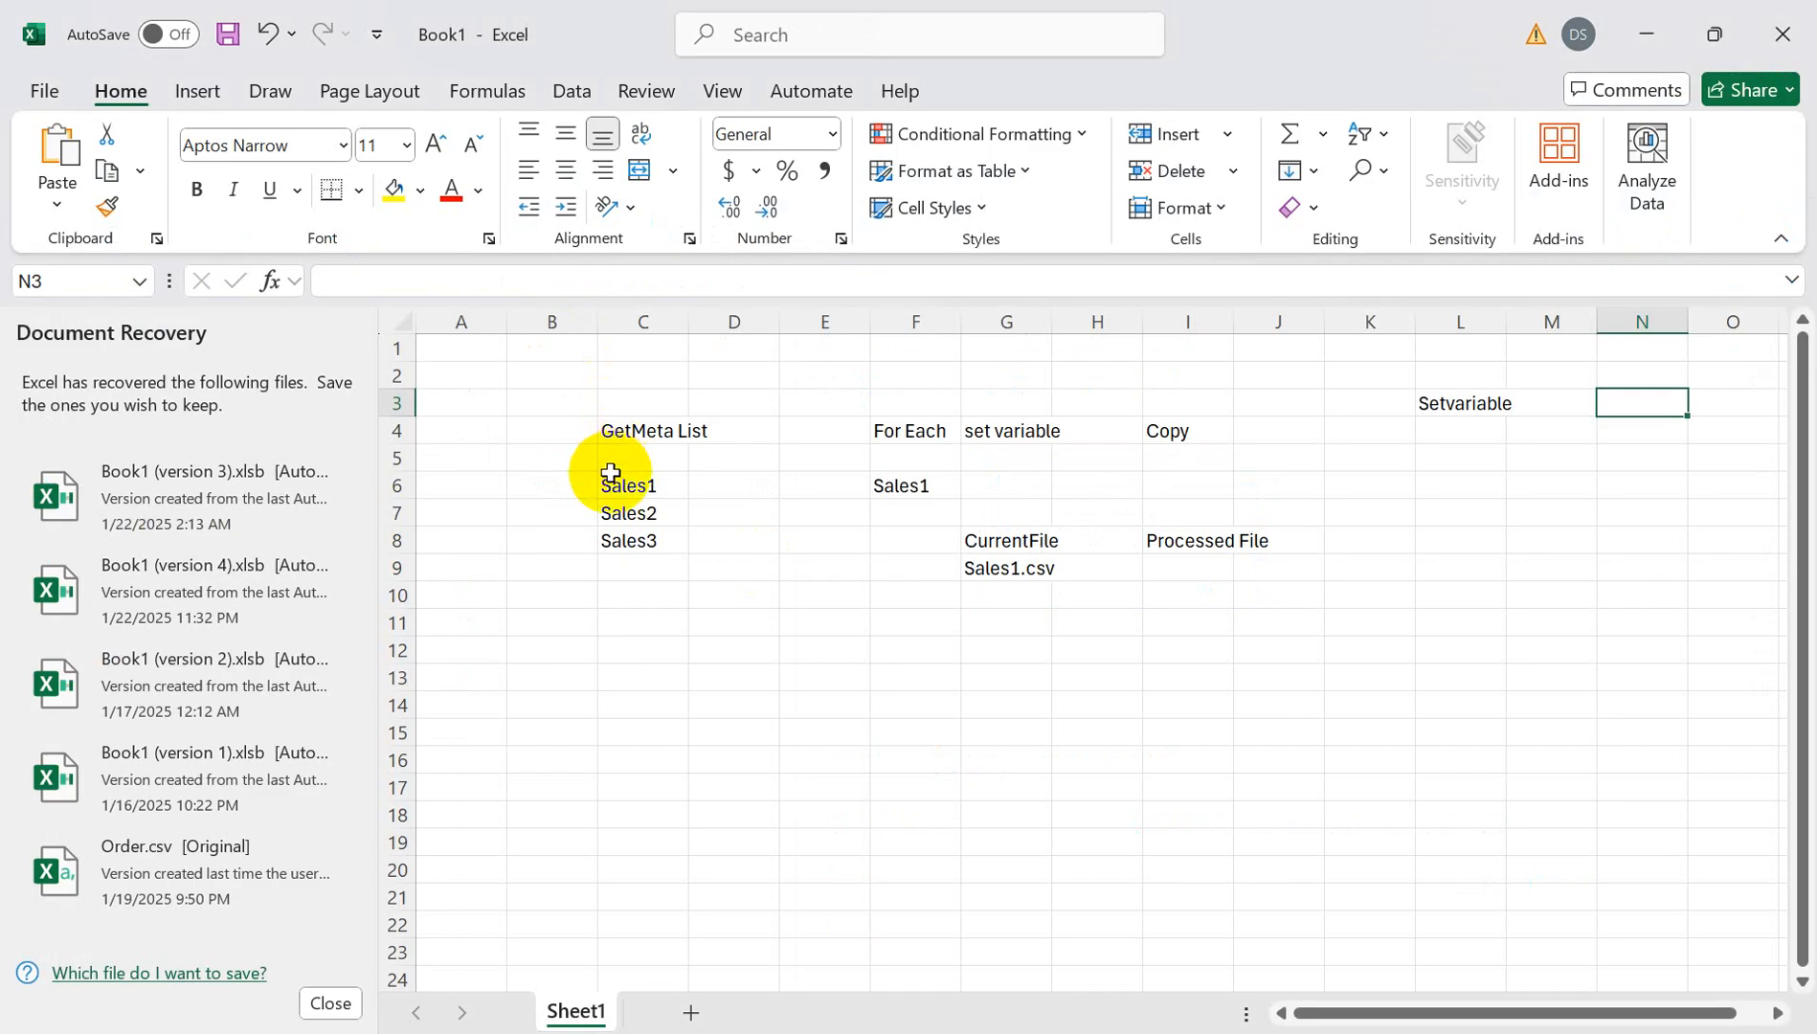
{"action": "left_click", "coordinate": [613, 483]}
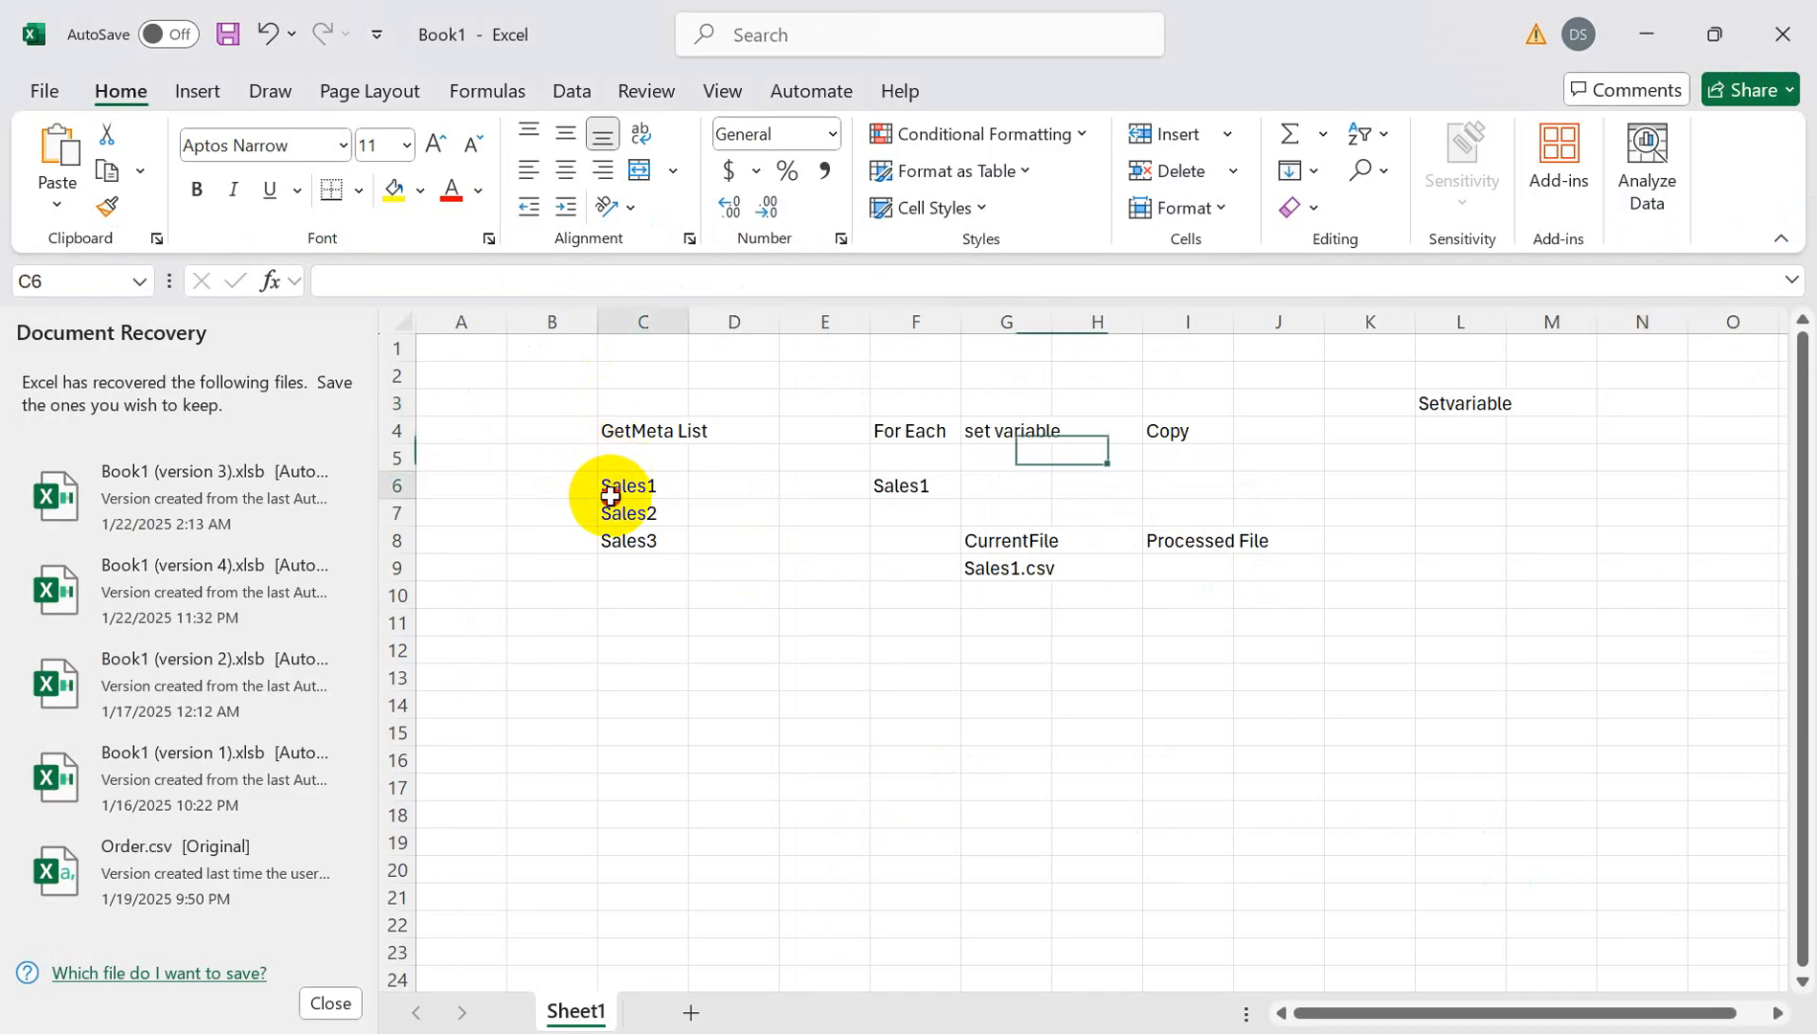
- Return to Data Factory and open the dynamic content editor for the Set variable's Value
{"action": "left_click", "coordinate": [925, 486]}
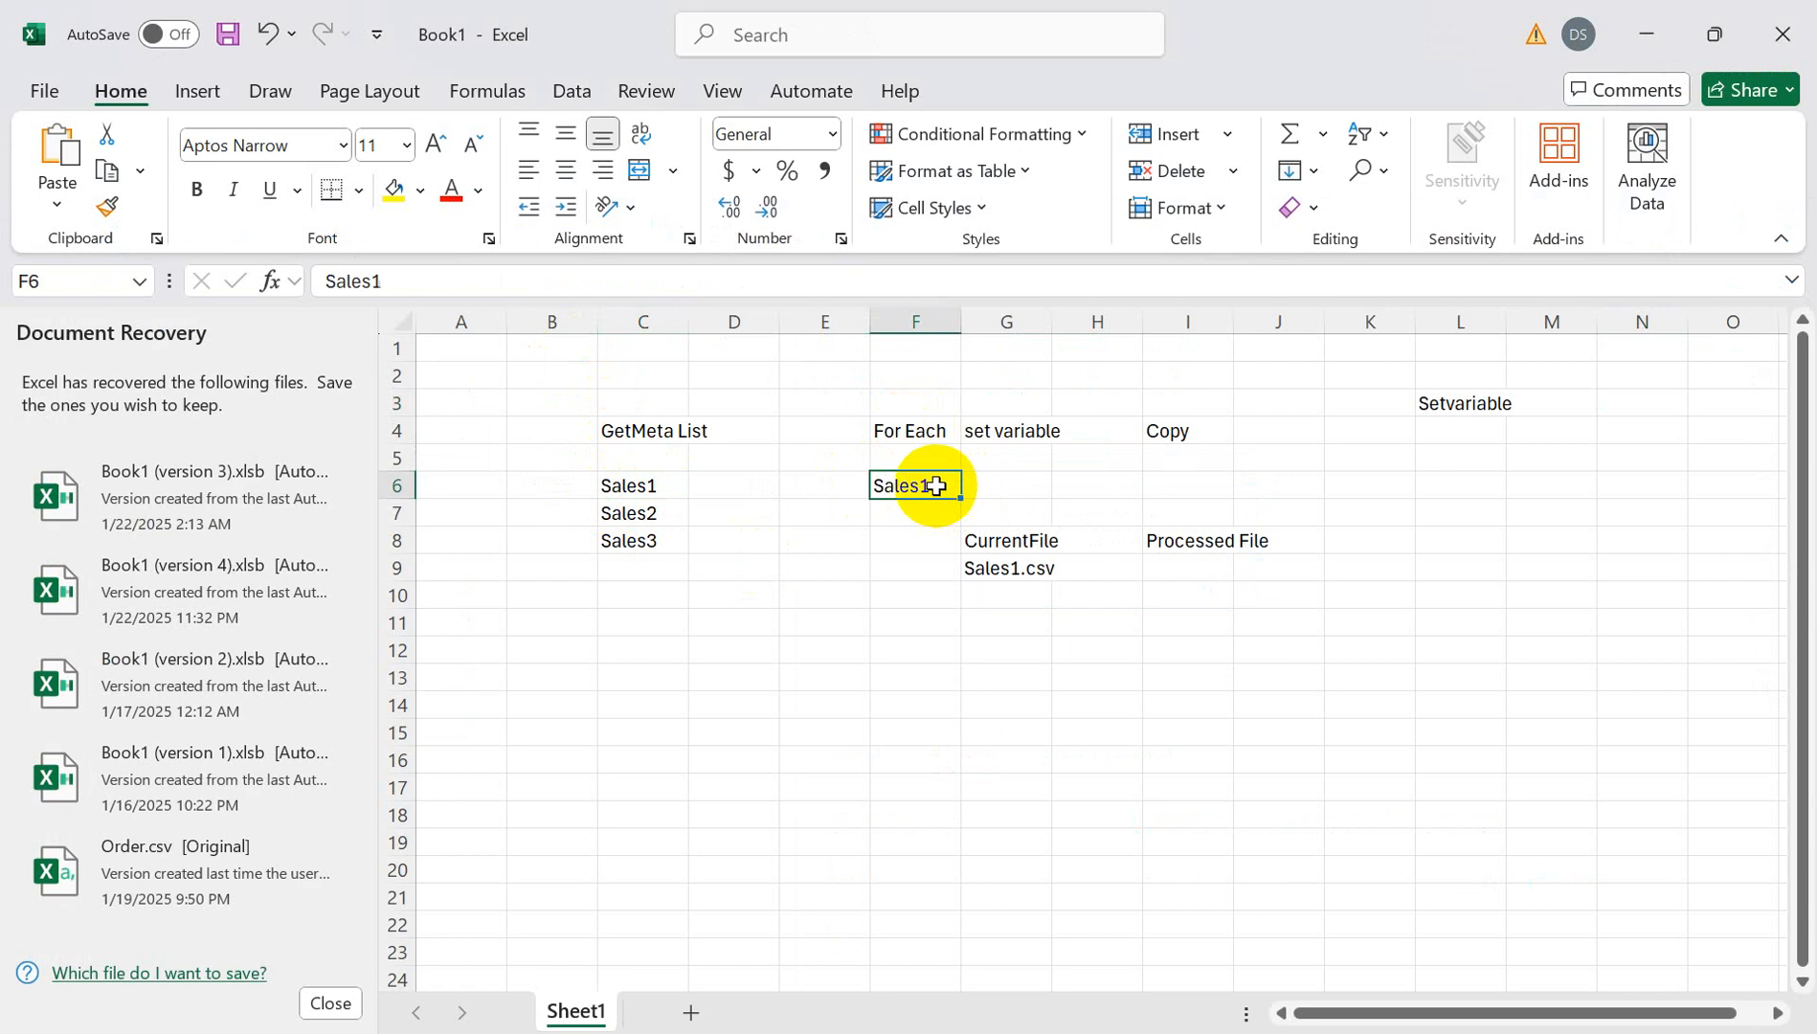
{"action": "left_click", "coordinate": [1238, 1030]}
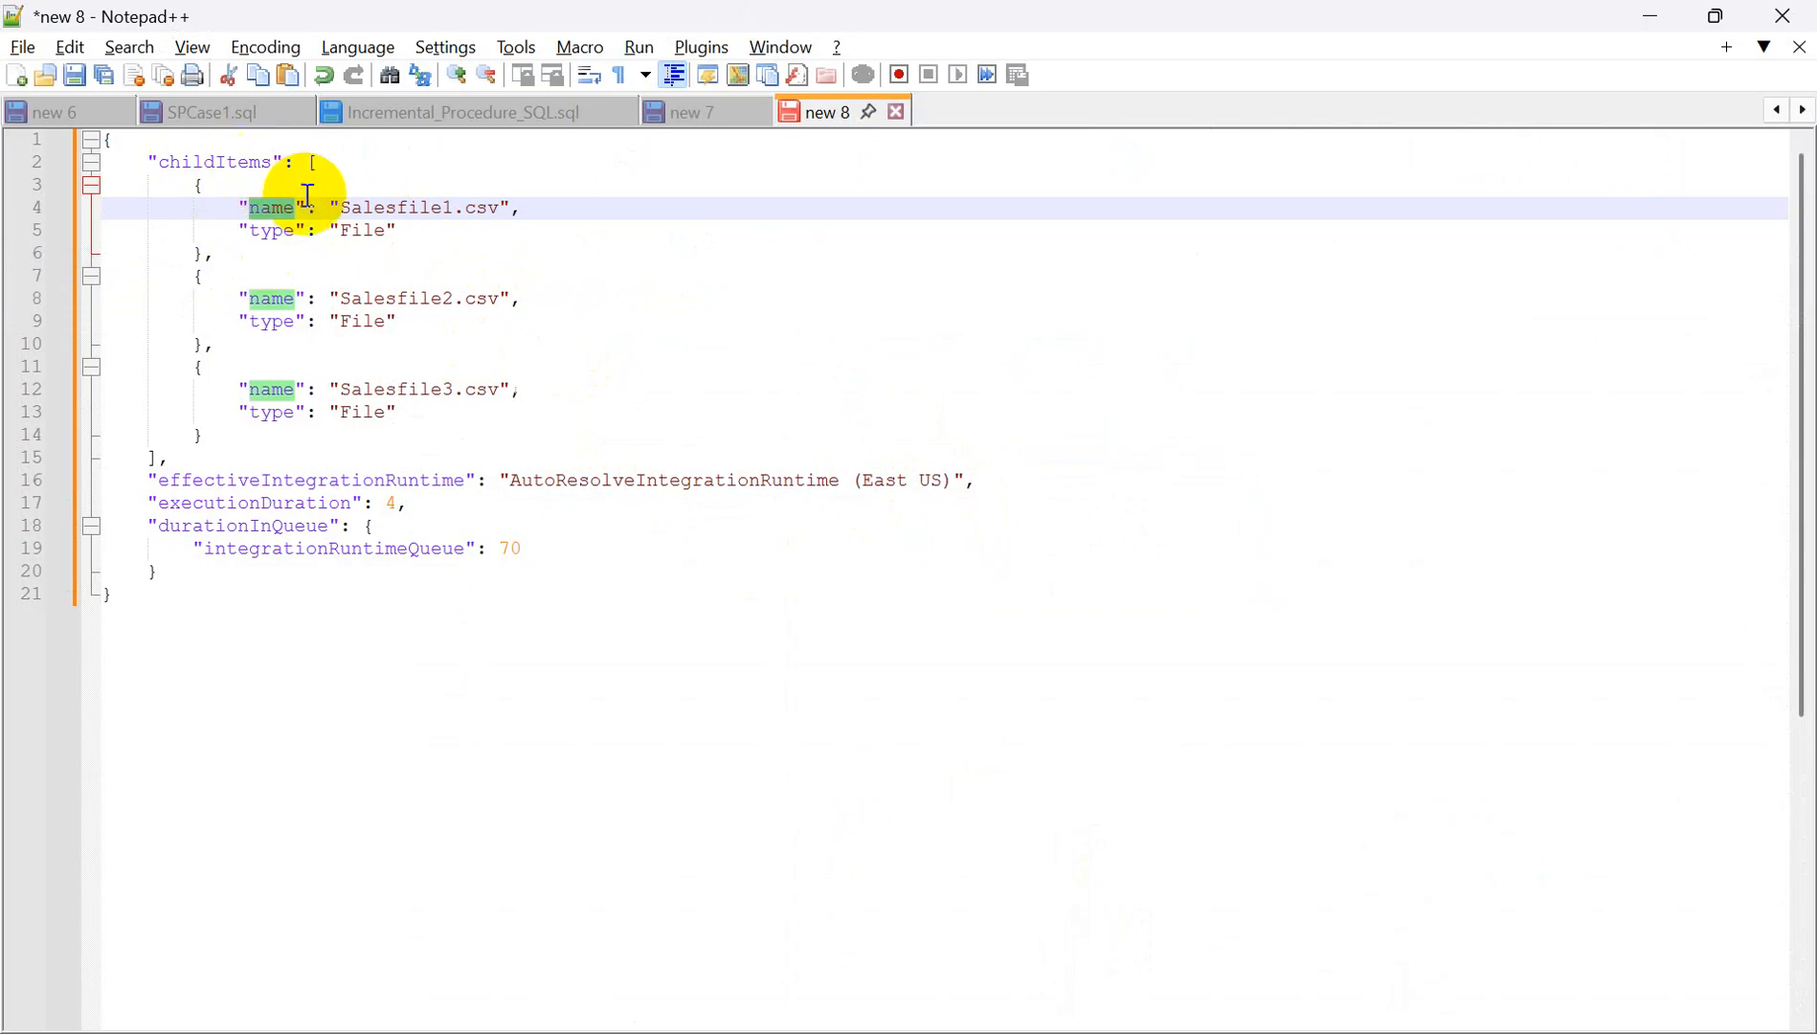
{"action": "key", "text": "alt+Tab"}
{"action": "key", "text": "alt+Tab"}
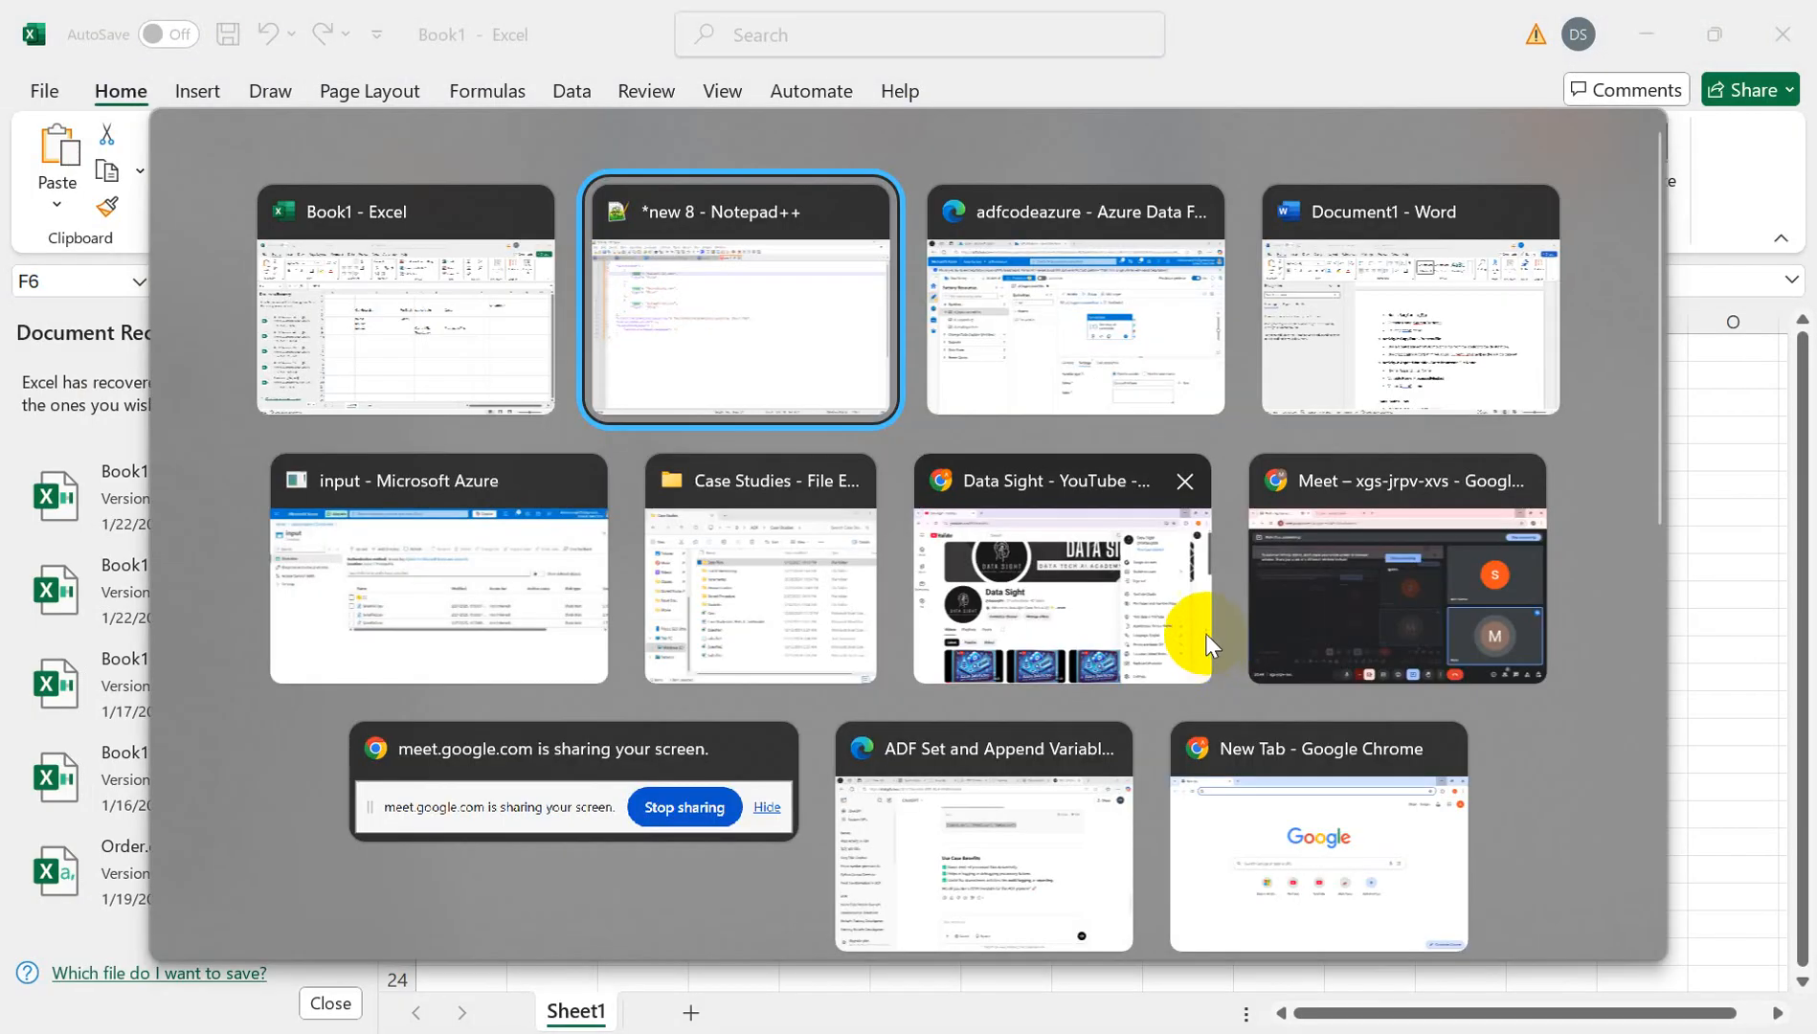
{"action": "key", "text": "alt+Tab"}
{"action": "left_click", "coordinate": [1229, 918]}
{"action": "left_click", "coordinate": [1190, 1019]}
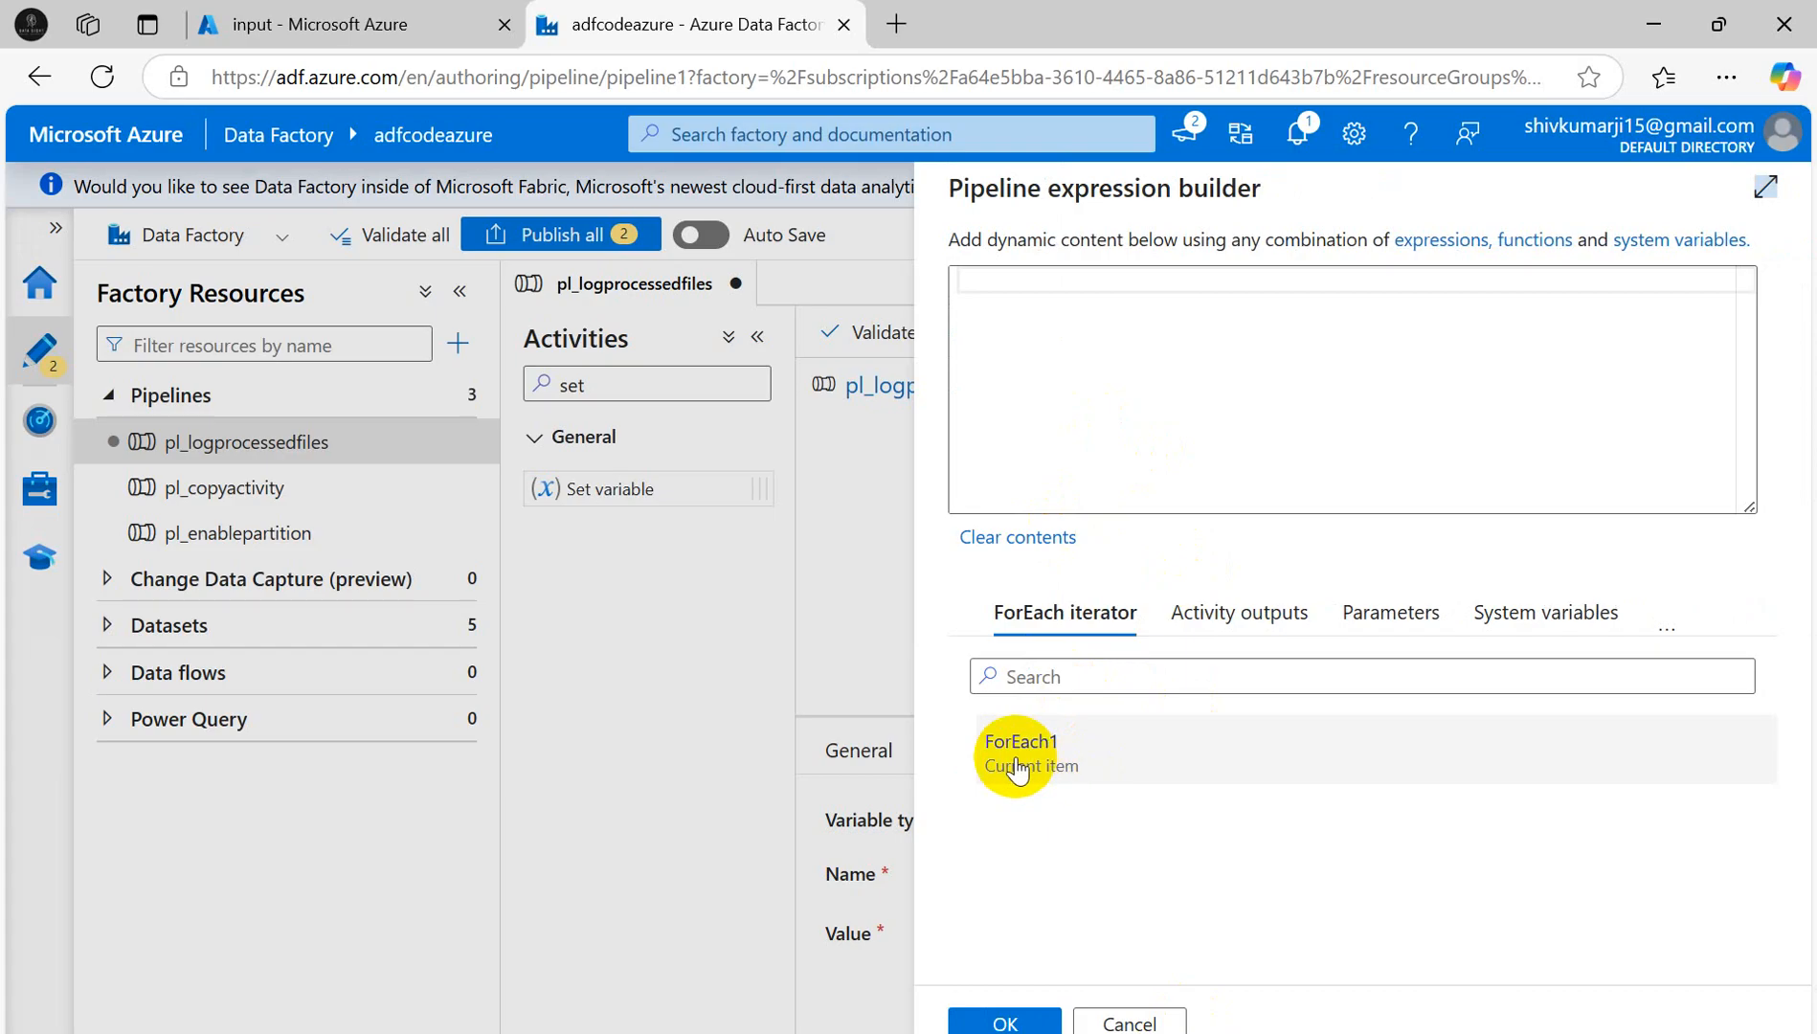
{"action": "left_click", "coordinate": [1057, 287]}
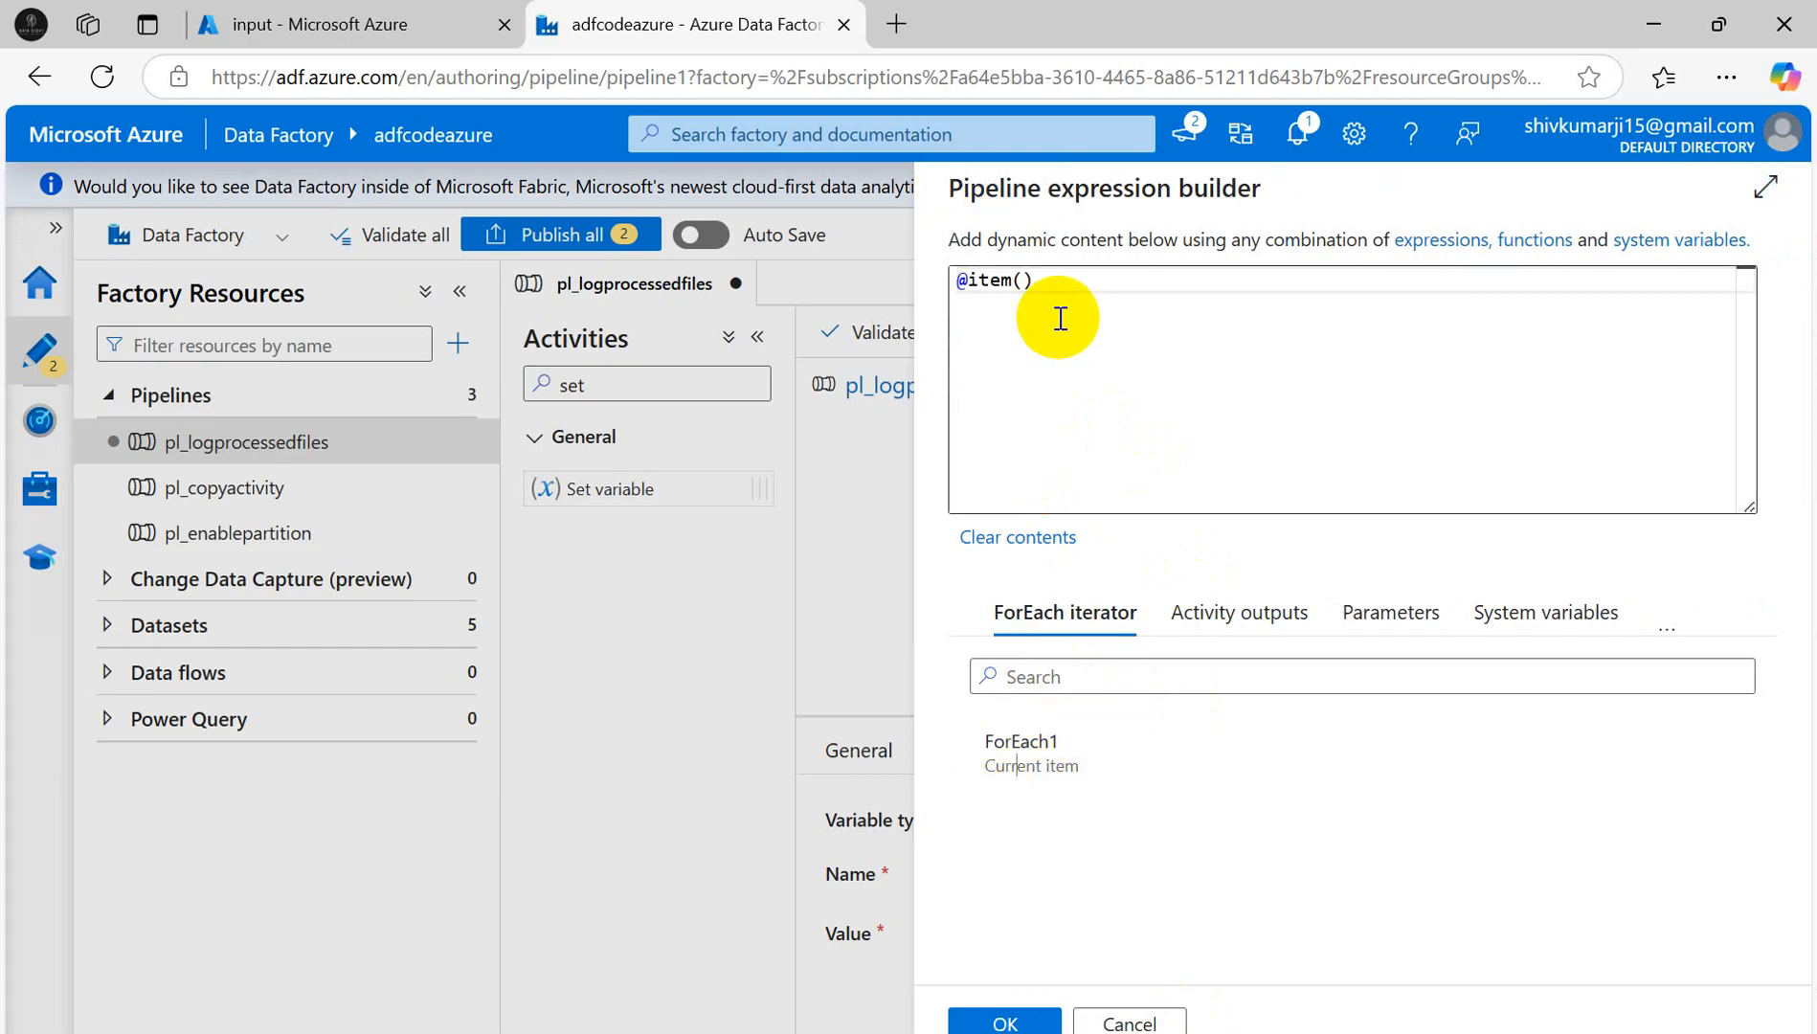
{"action": "key", "text": "alt+Tab"}
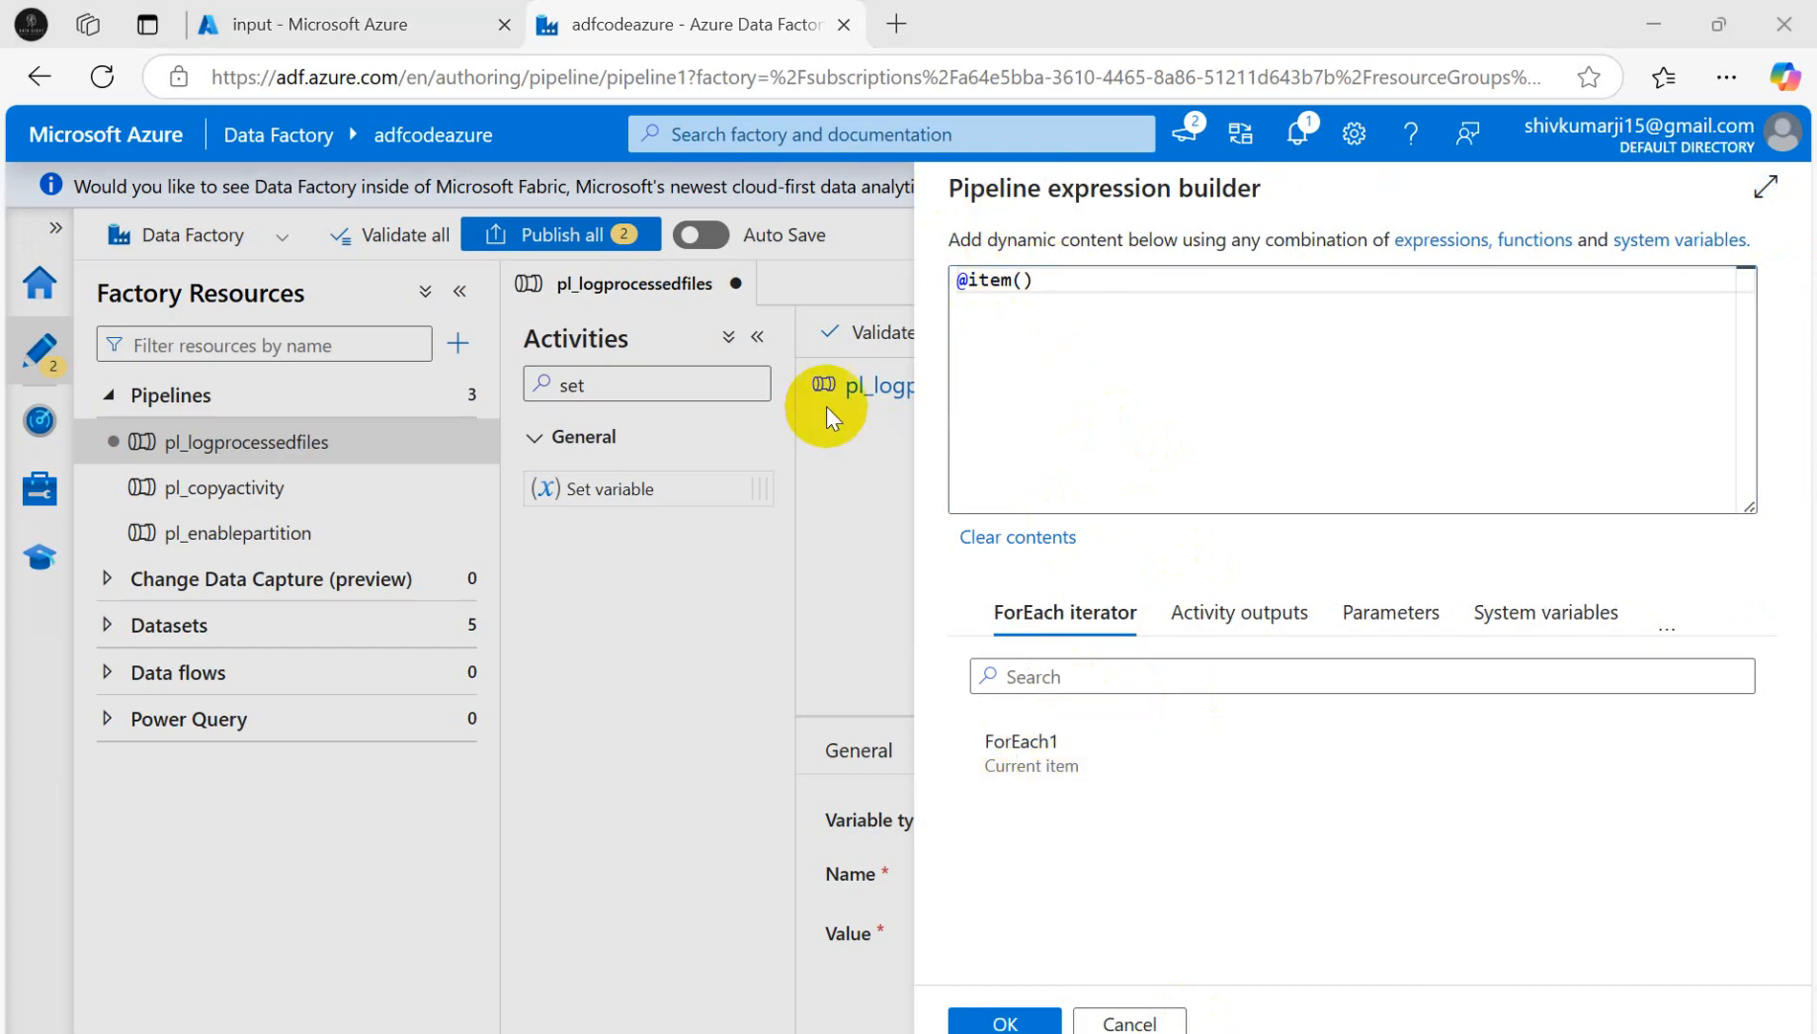
{"action": "key", "text": "alt+Tab"}
{"action": "key", "text": "alt+Tab"}
{"action": "key", "text": "alt+Tab"}
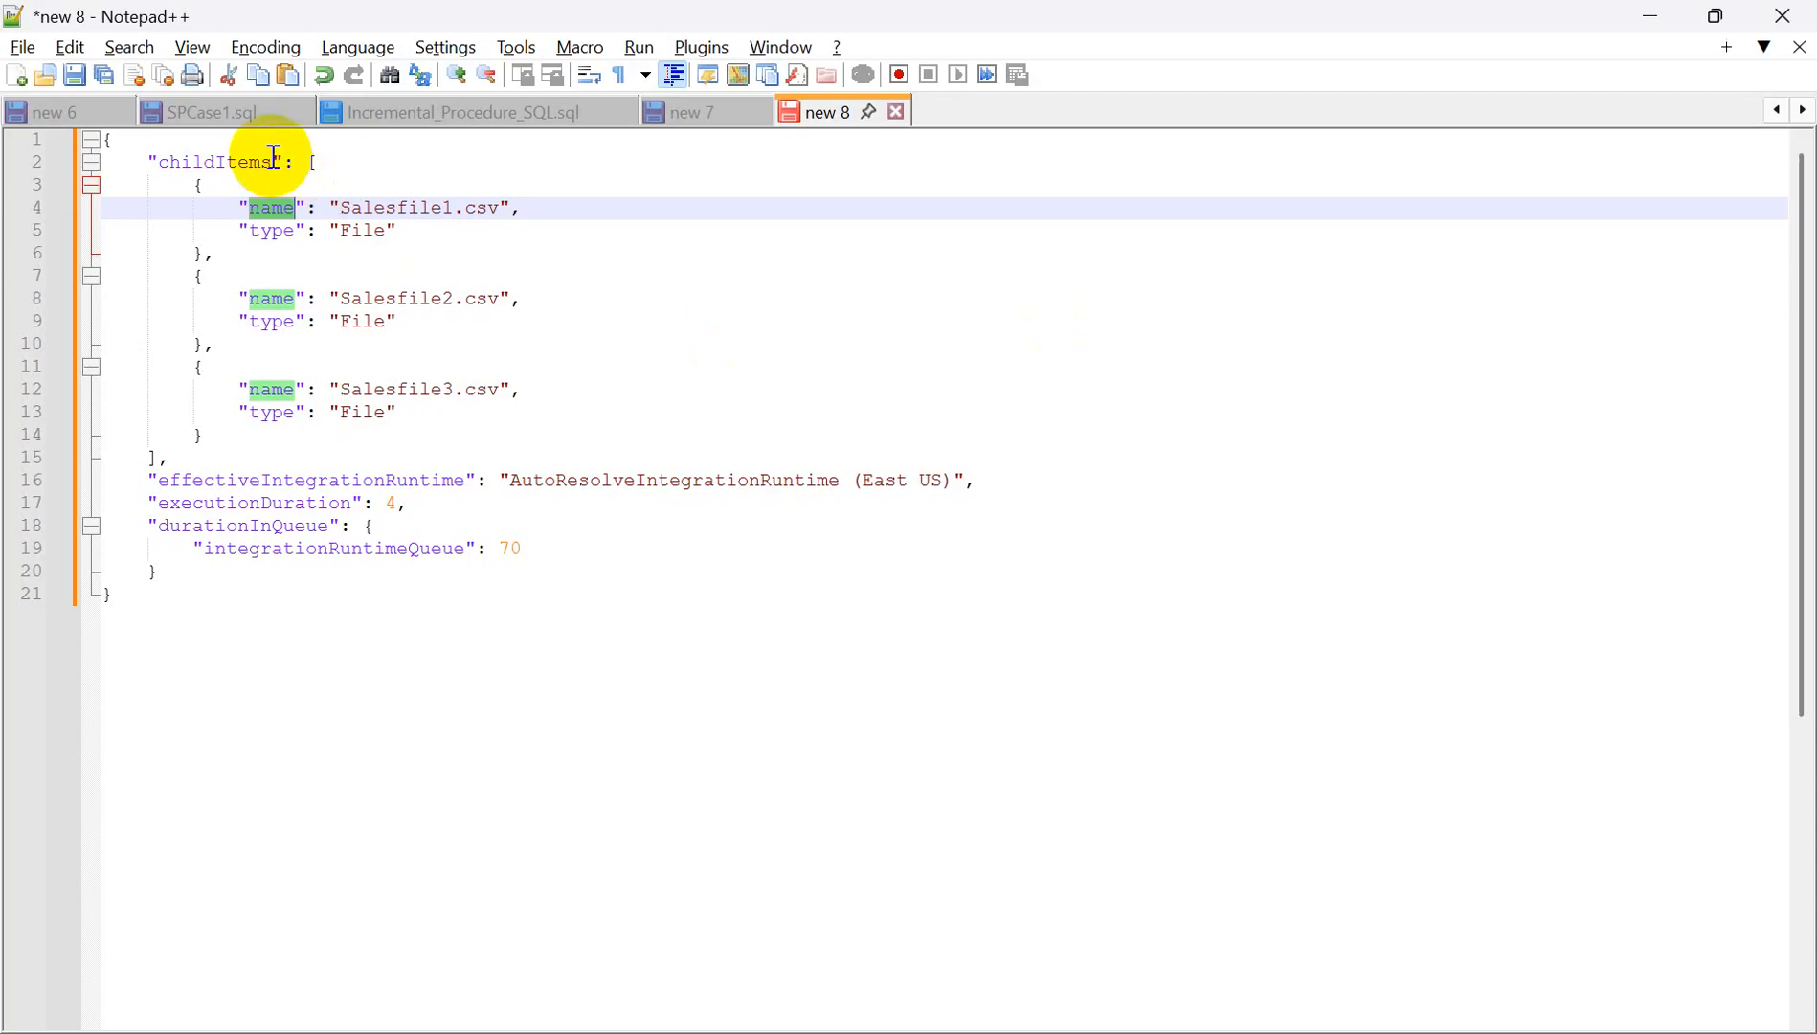
{"action": "key", "text": "alt+Tab"}
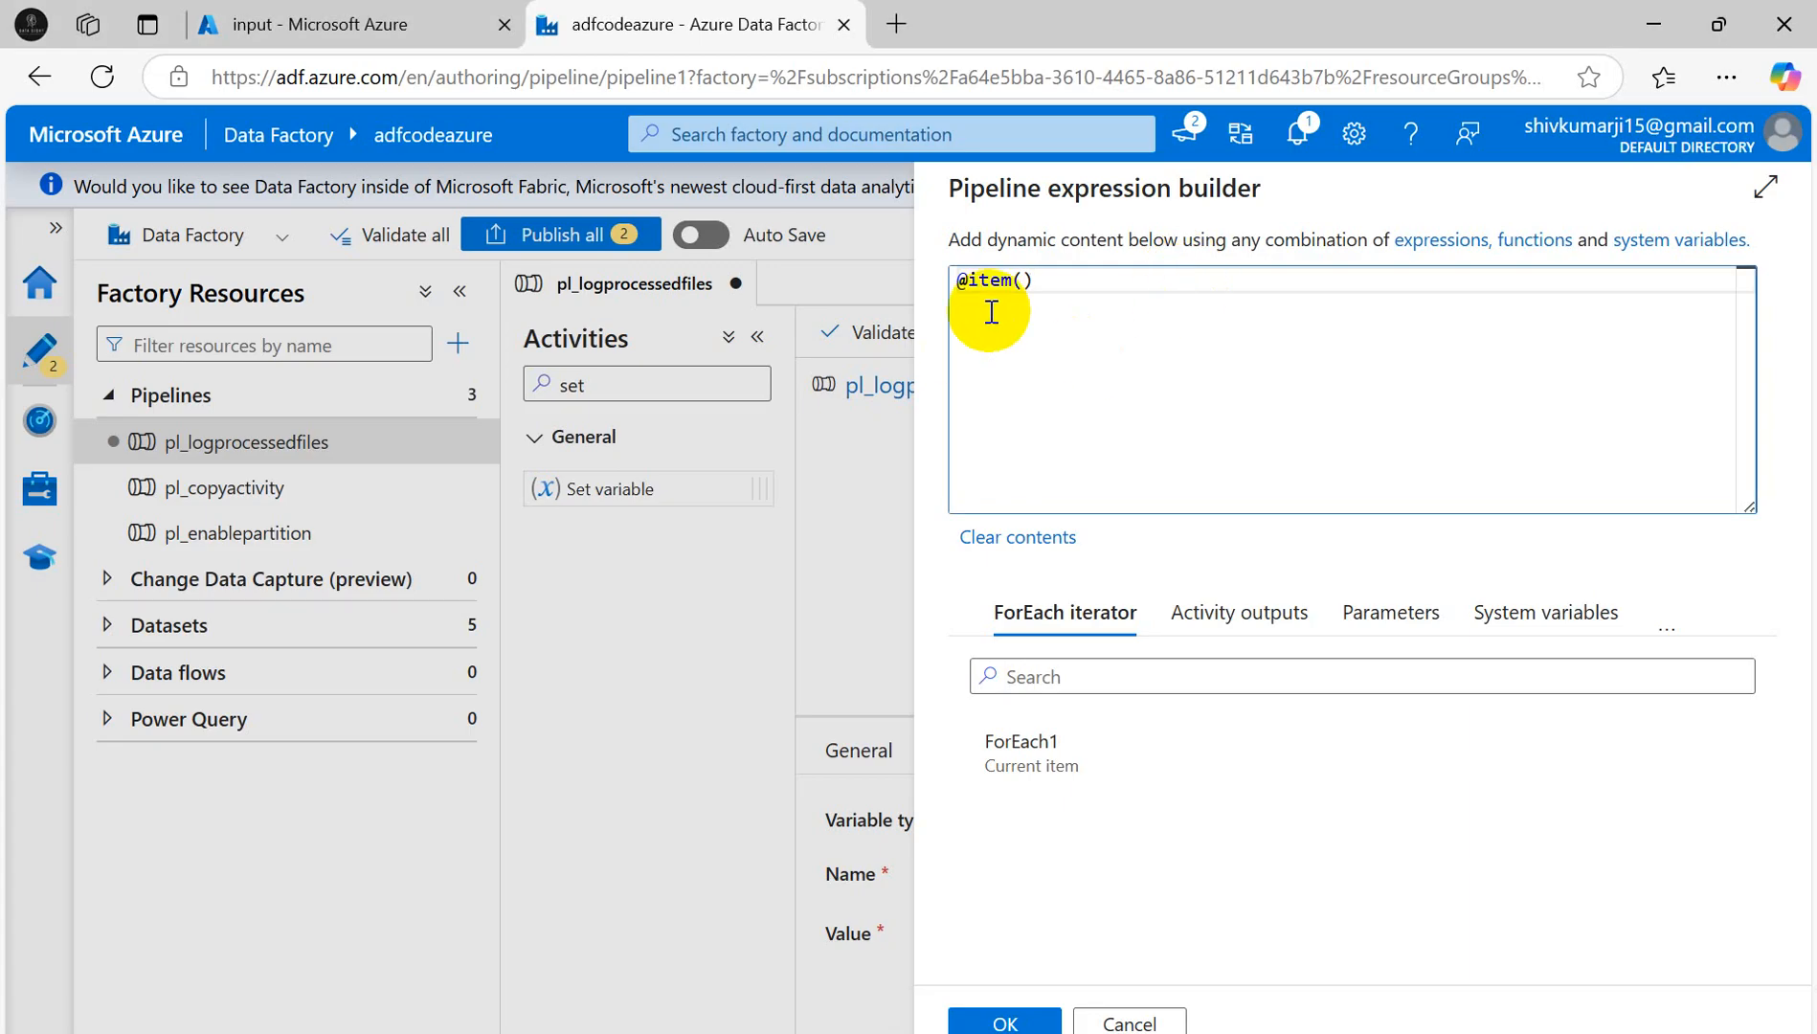
{"action": "key", "text": "alt+Tab"}
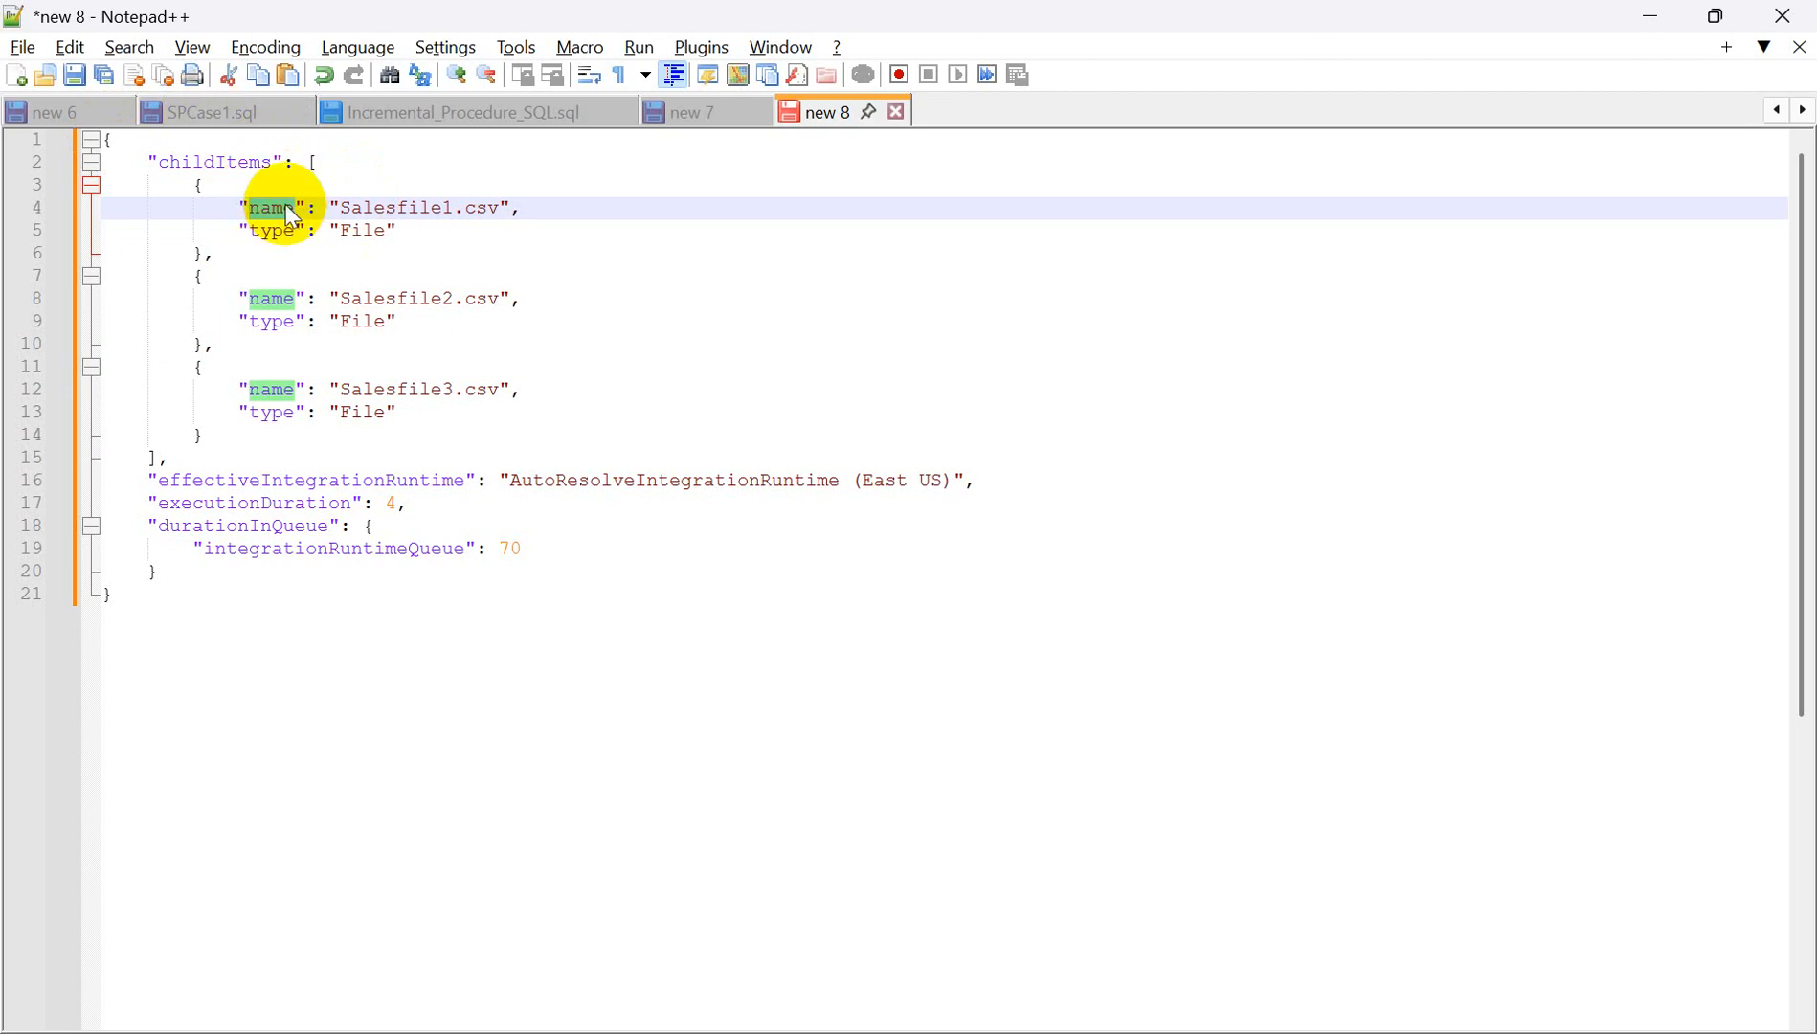
{"action": "key", "text": "alt+Tab"}
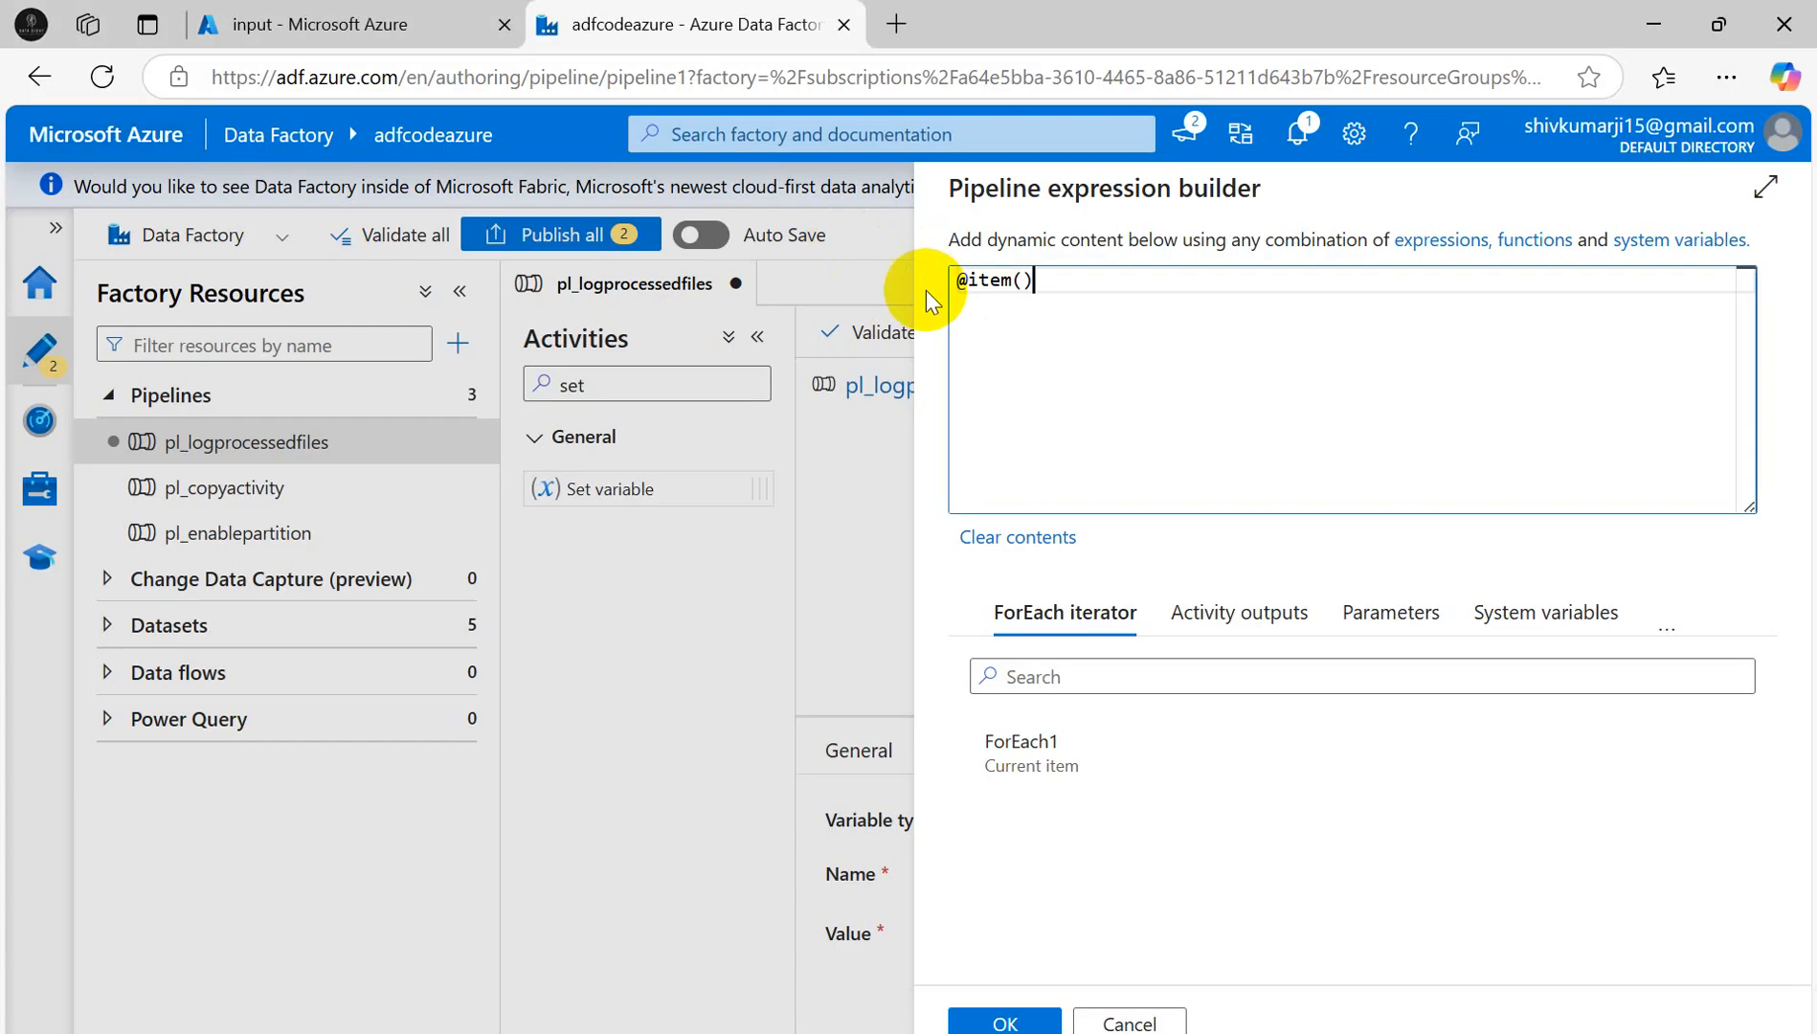
{"action": "type", "text": "."}
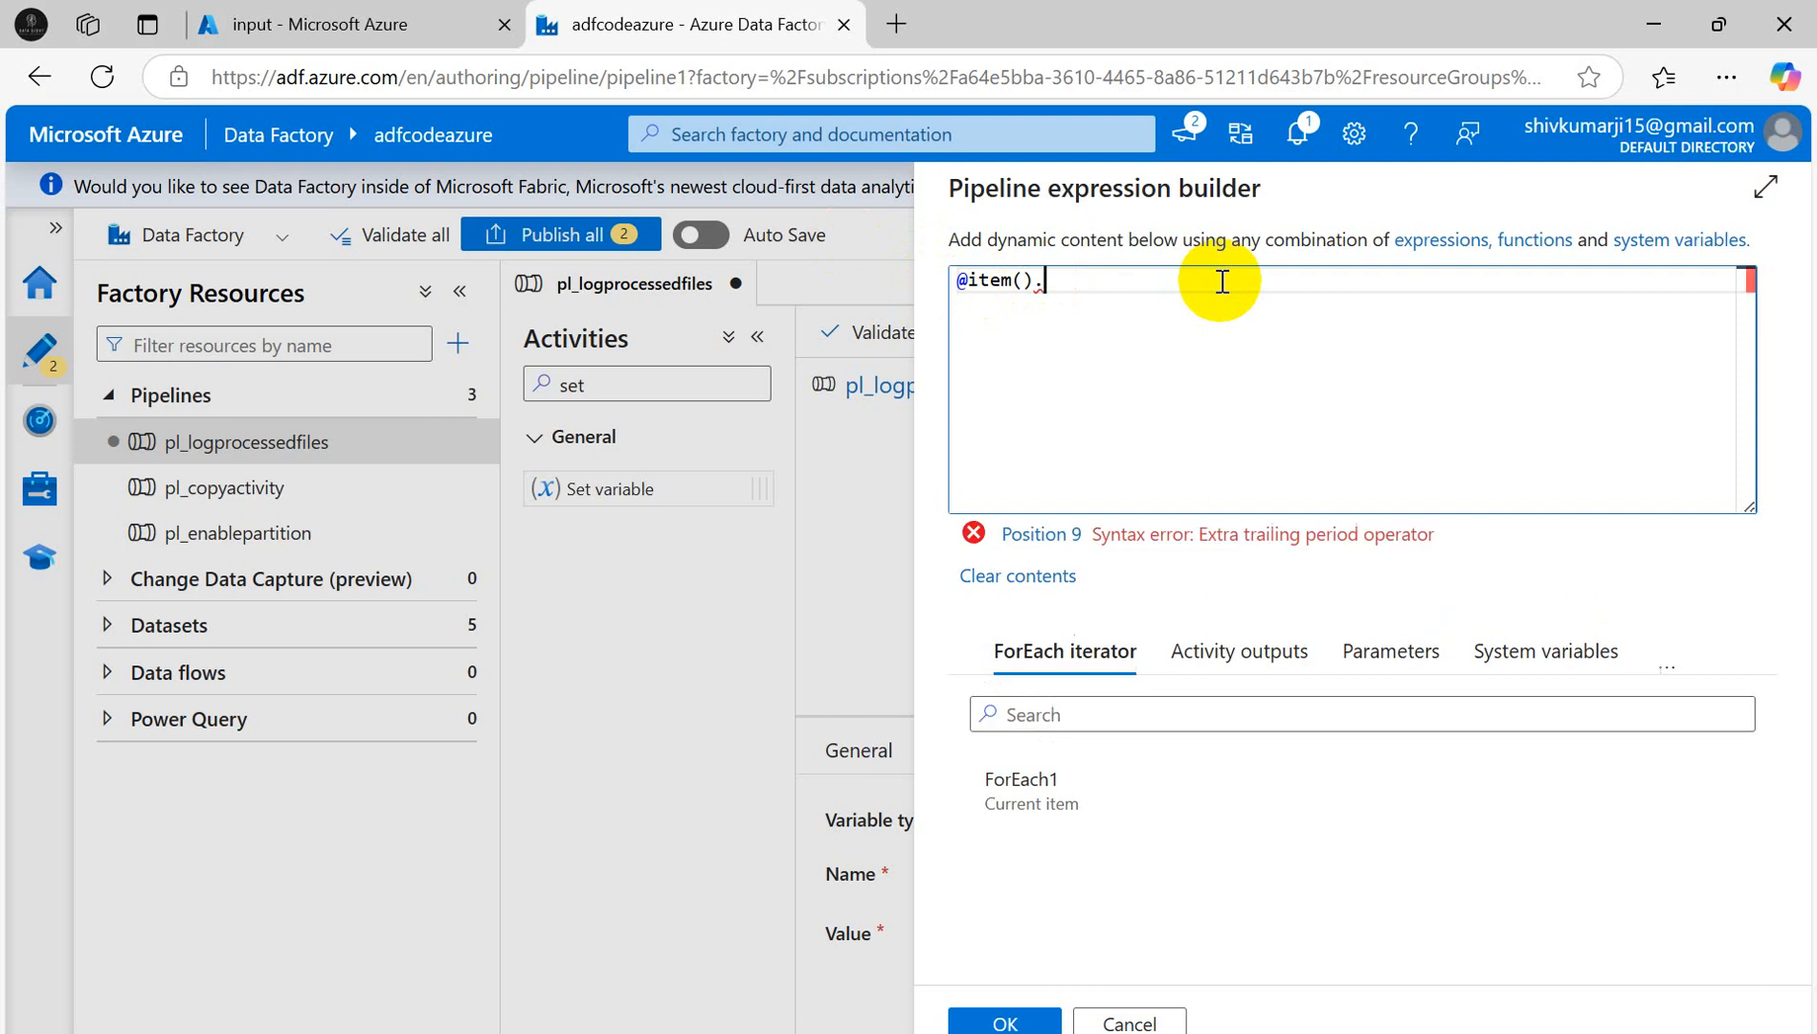
{"action": "type", "text": "name"}
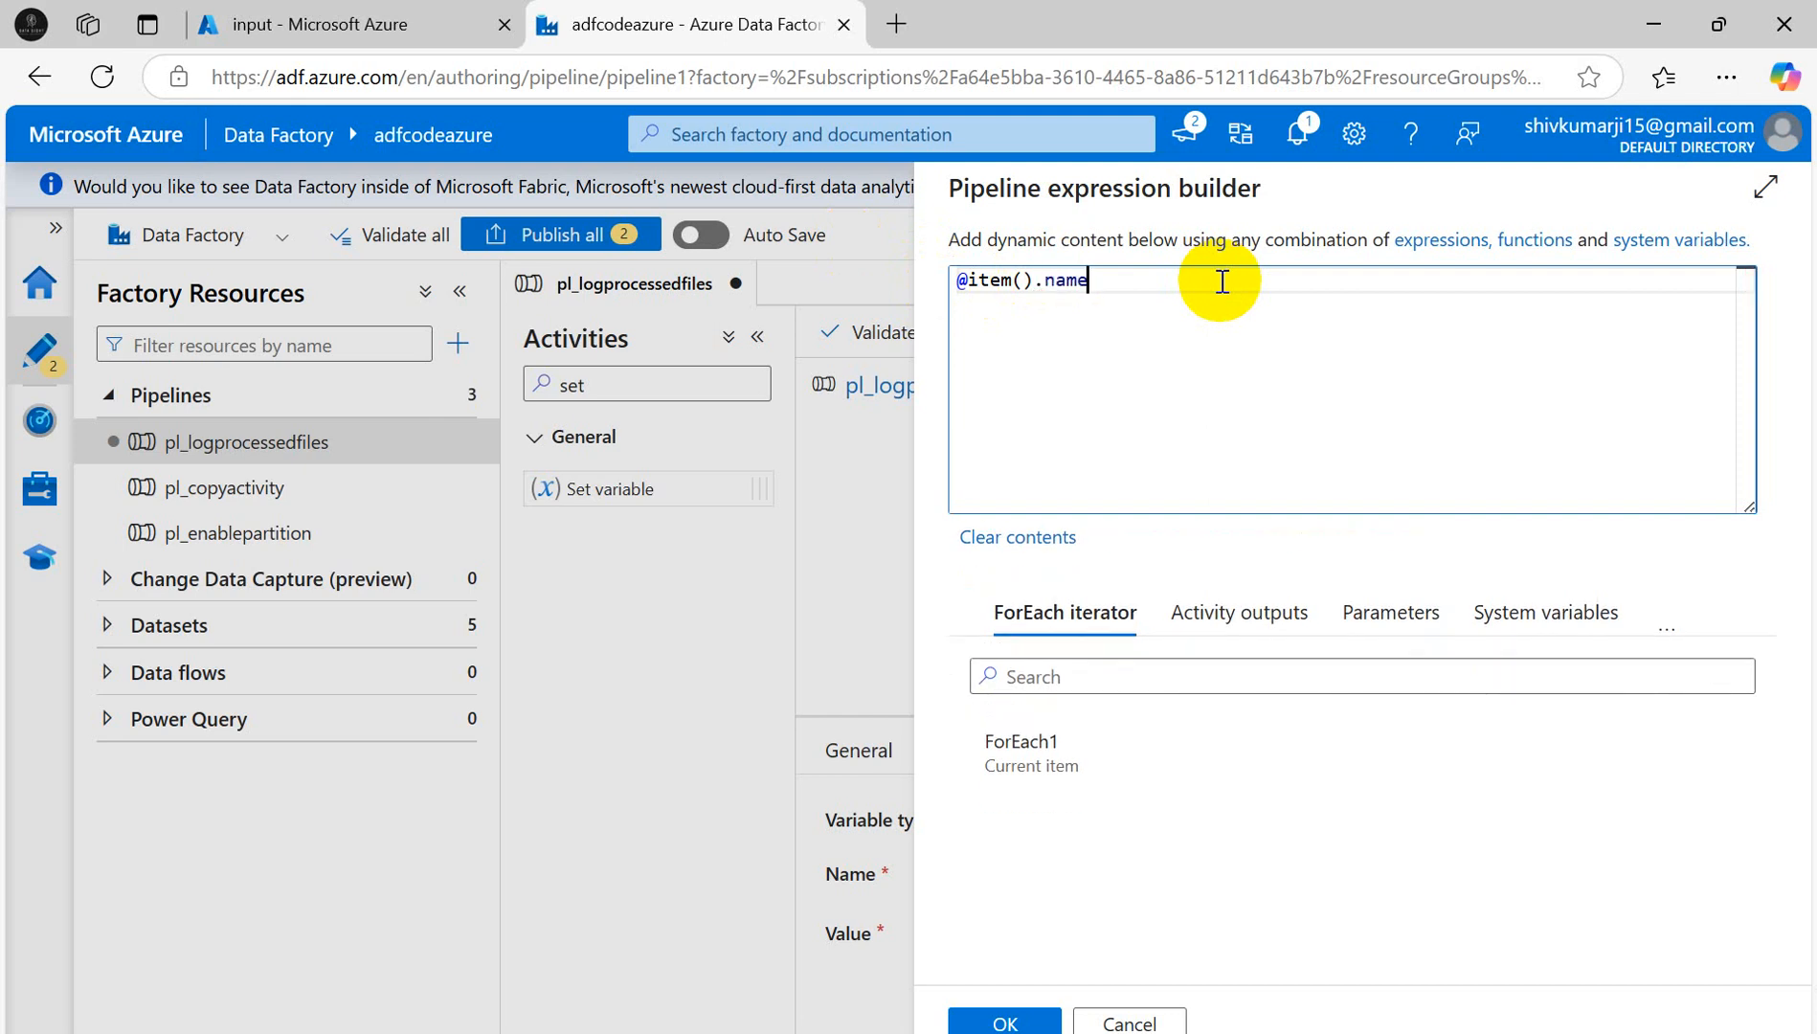
{"action": "left_click", "coordinate": [1004, 1021]}
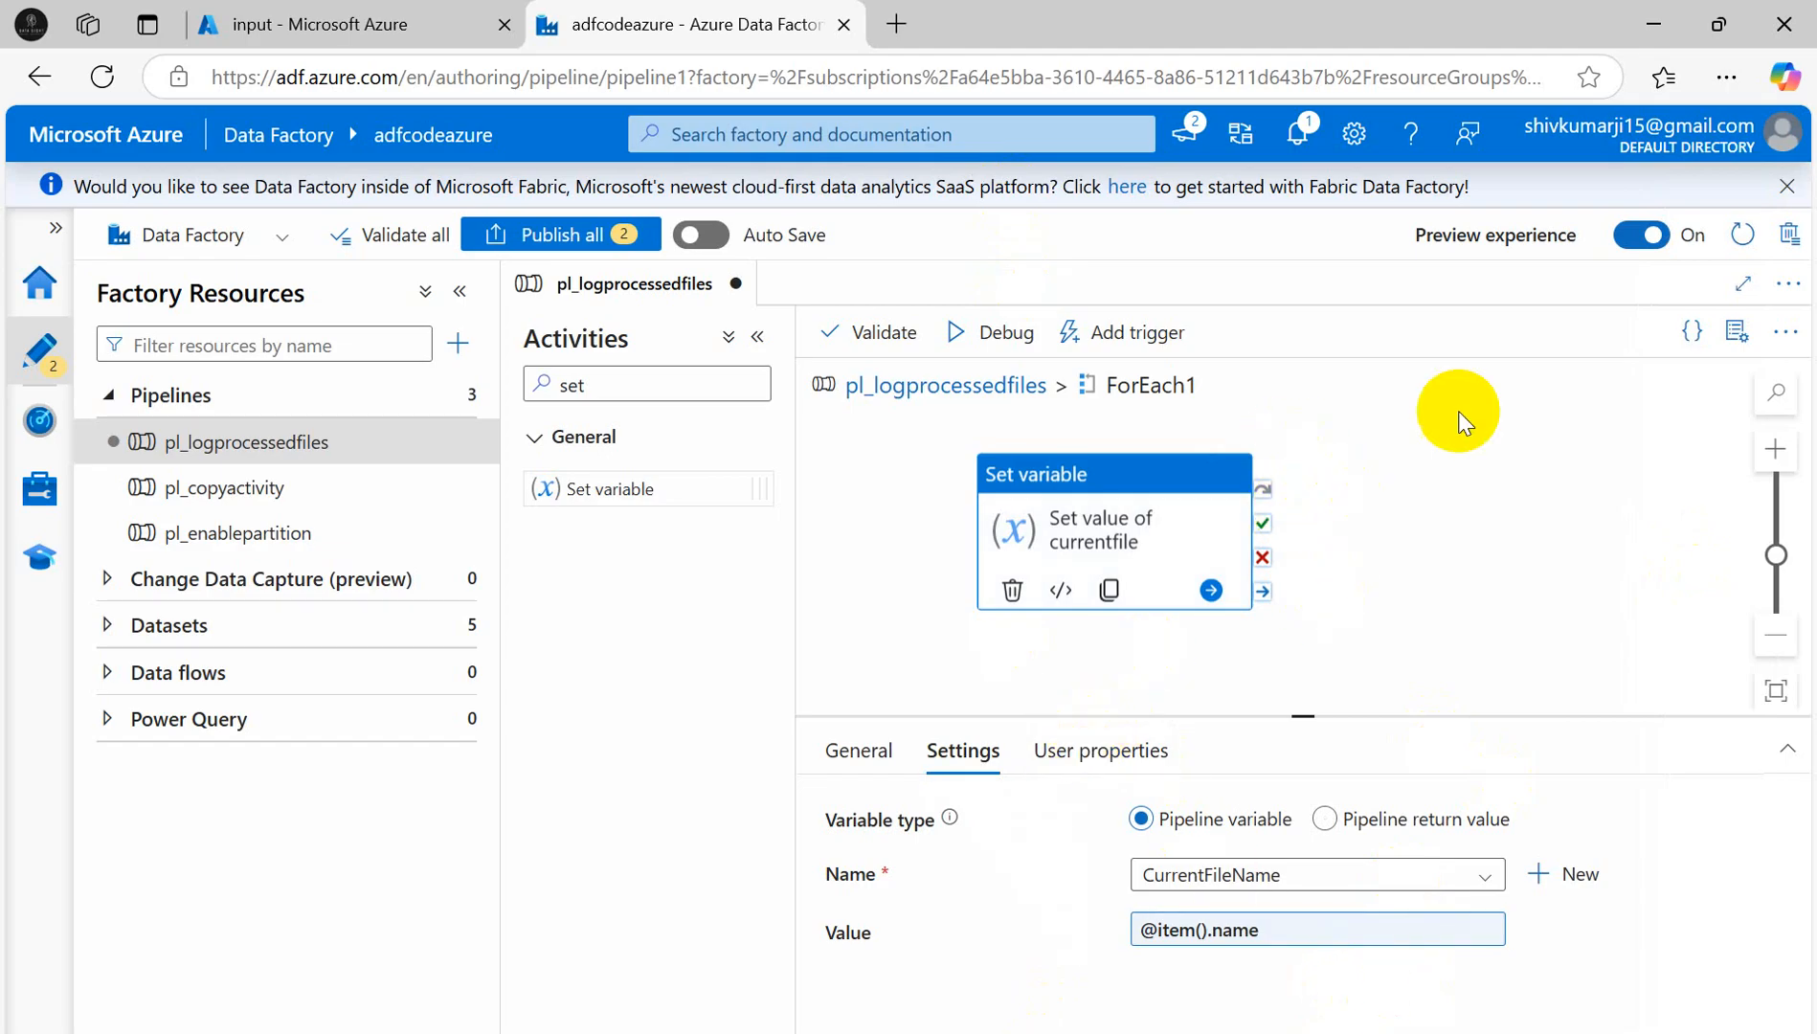
- Review the item().name and Activity 2: Copy Data notes, then return to the pl_logprocessedfiles canvas
{"action": "left_click", "coordinate": [1050, 1033]}
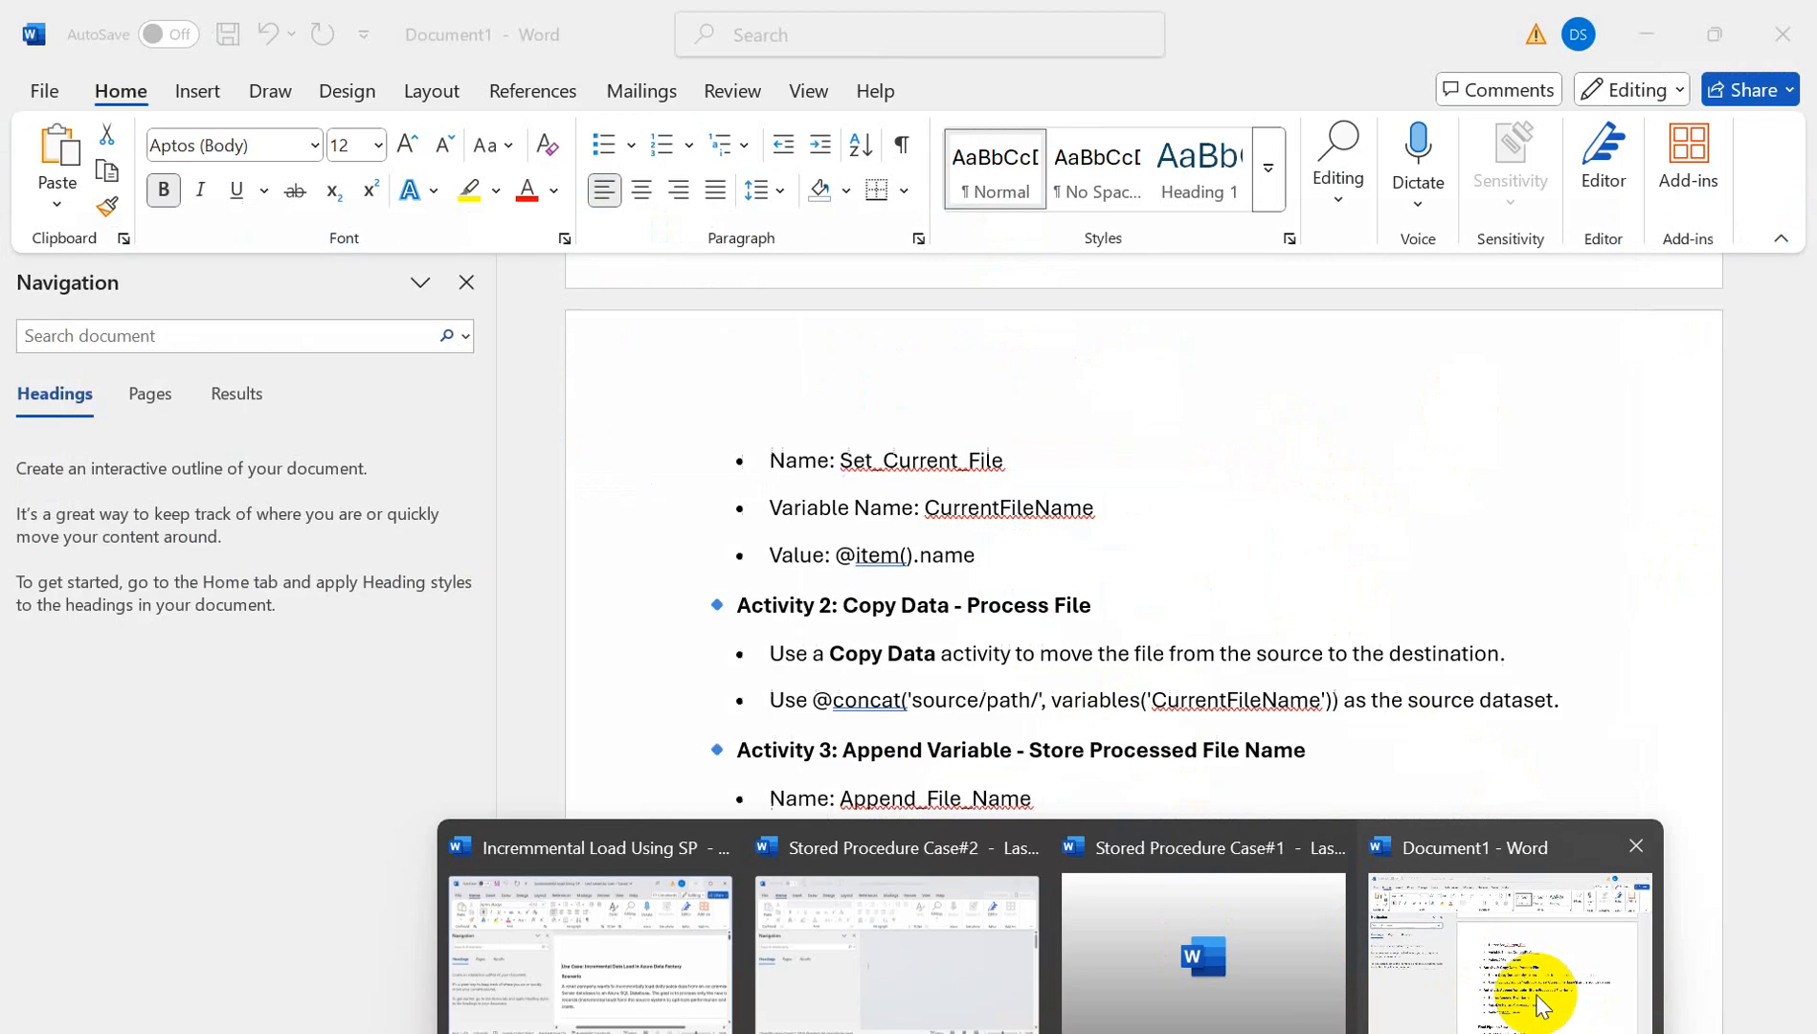
{"action": "left_click", "coordinate": [1540, 1005]}
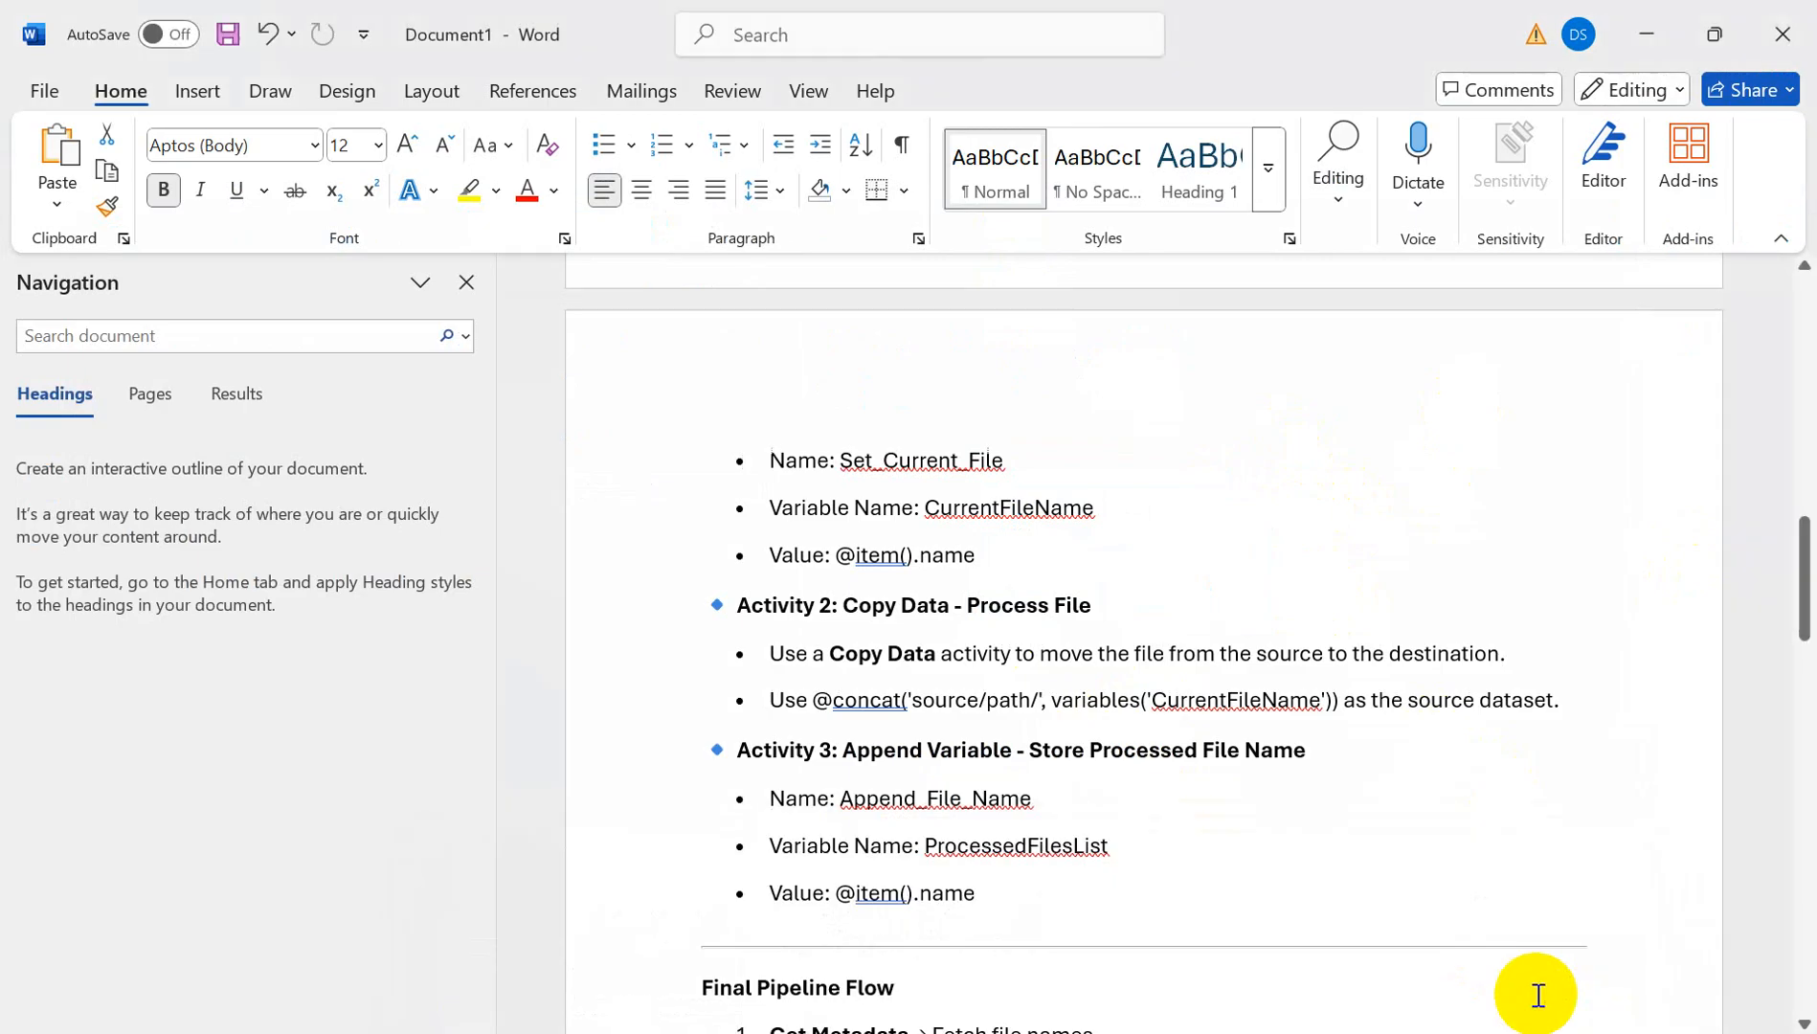
{"action": "left_click_drag", "start_coordinate": [856, 556], "coordinate": [994, 552]}
{"action": "left_click_drag", "start_coordinate": [749, 613], "coordinate": [1130, 606]}
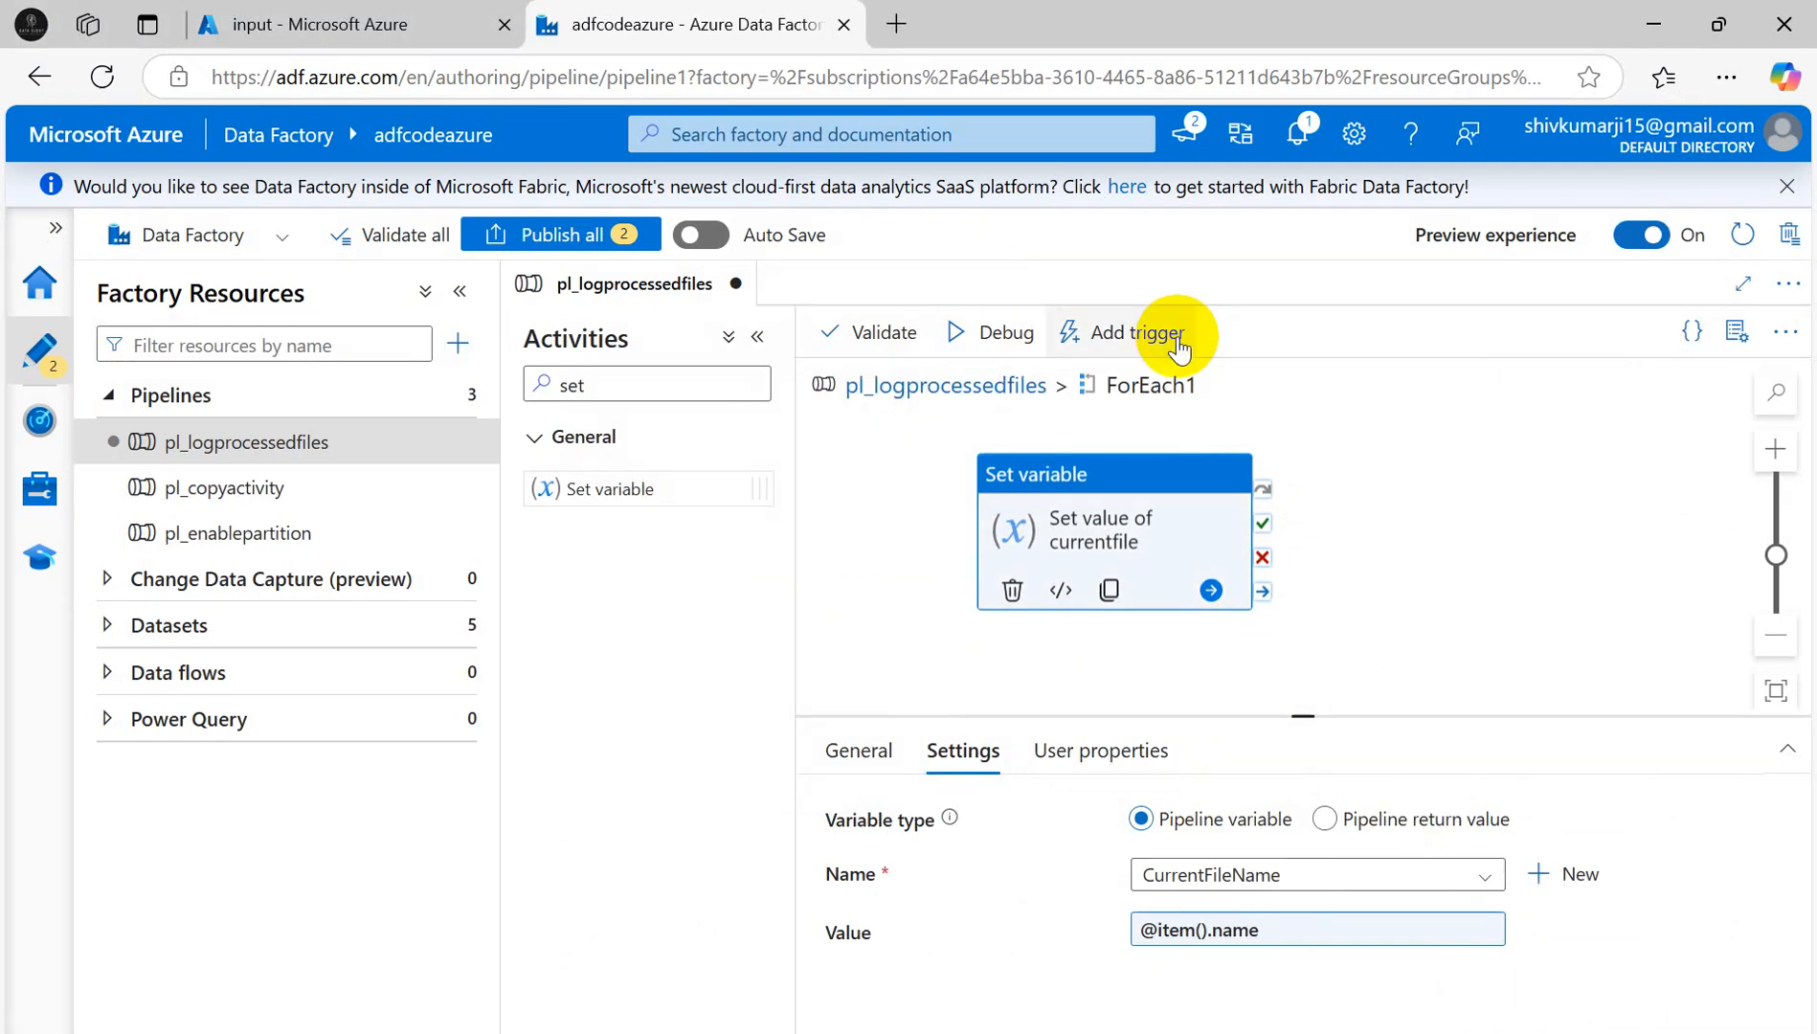
{"action": "left_click", "coordinate": [1588, 423]}
{"action": "left_click", "coordinate": [969, 381]}
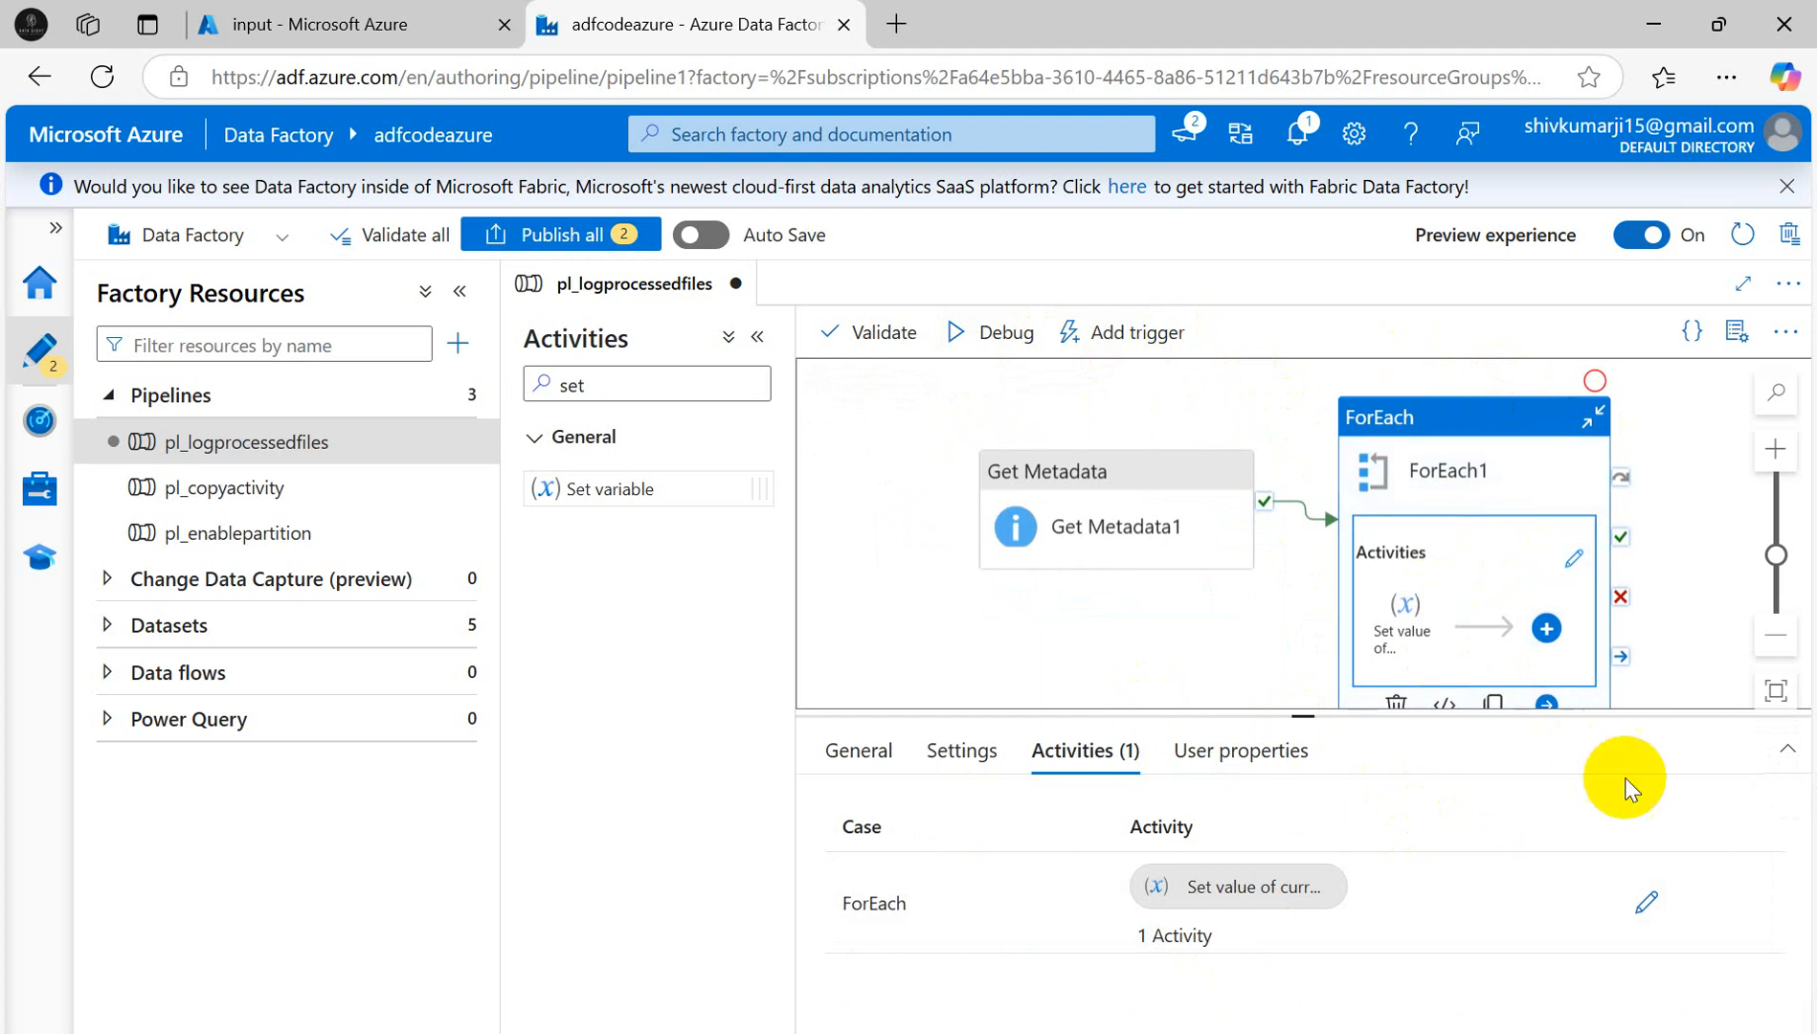
- Search 'cop' in ForEach1's activities and add a Copy data activity to the loop
{"action": "left_click", "coordinate": [1646, 905]}
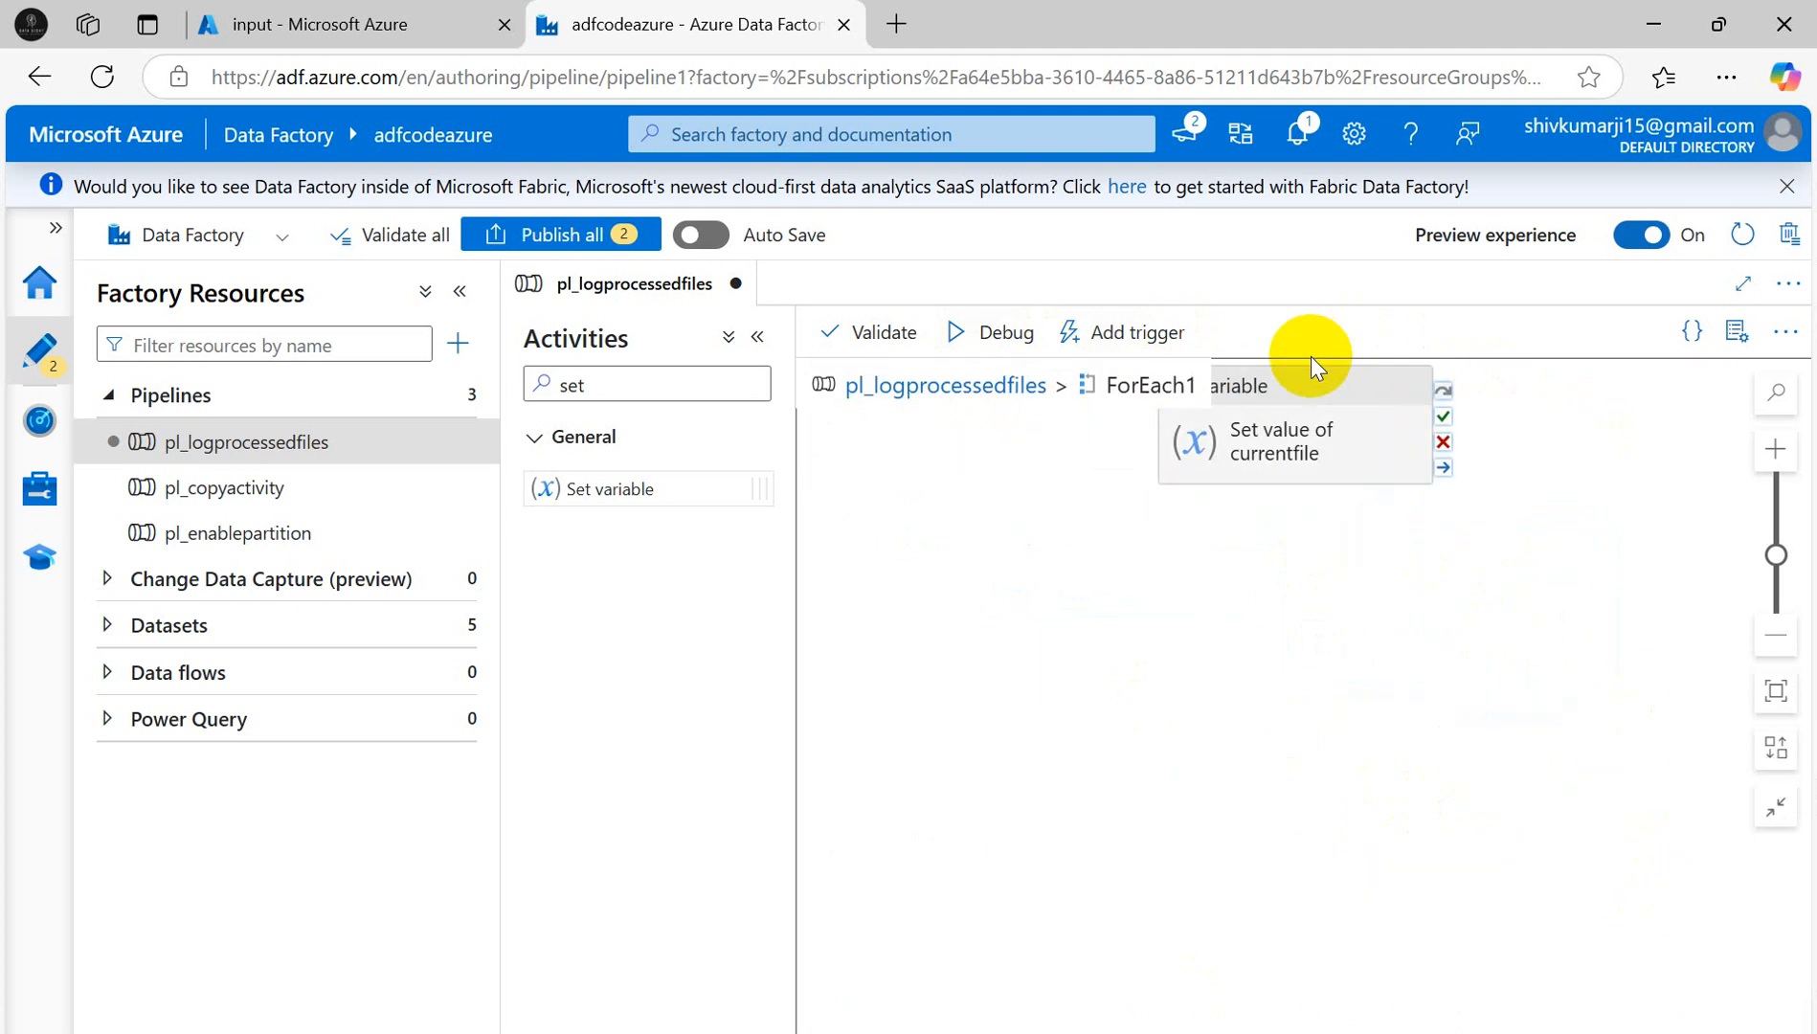
{"action": "left_click_drag", "start_coordinate": [586, 385], "coordinate": [322, 387]}
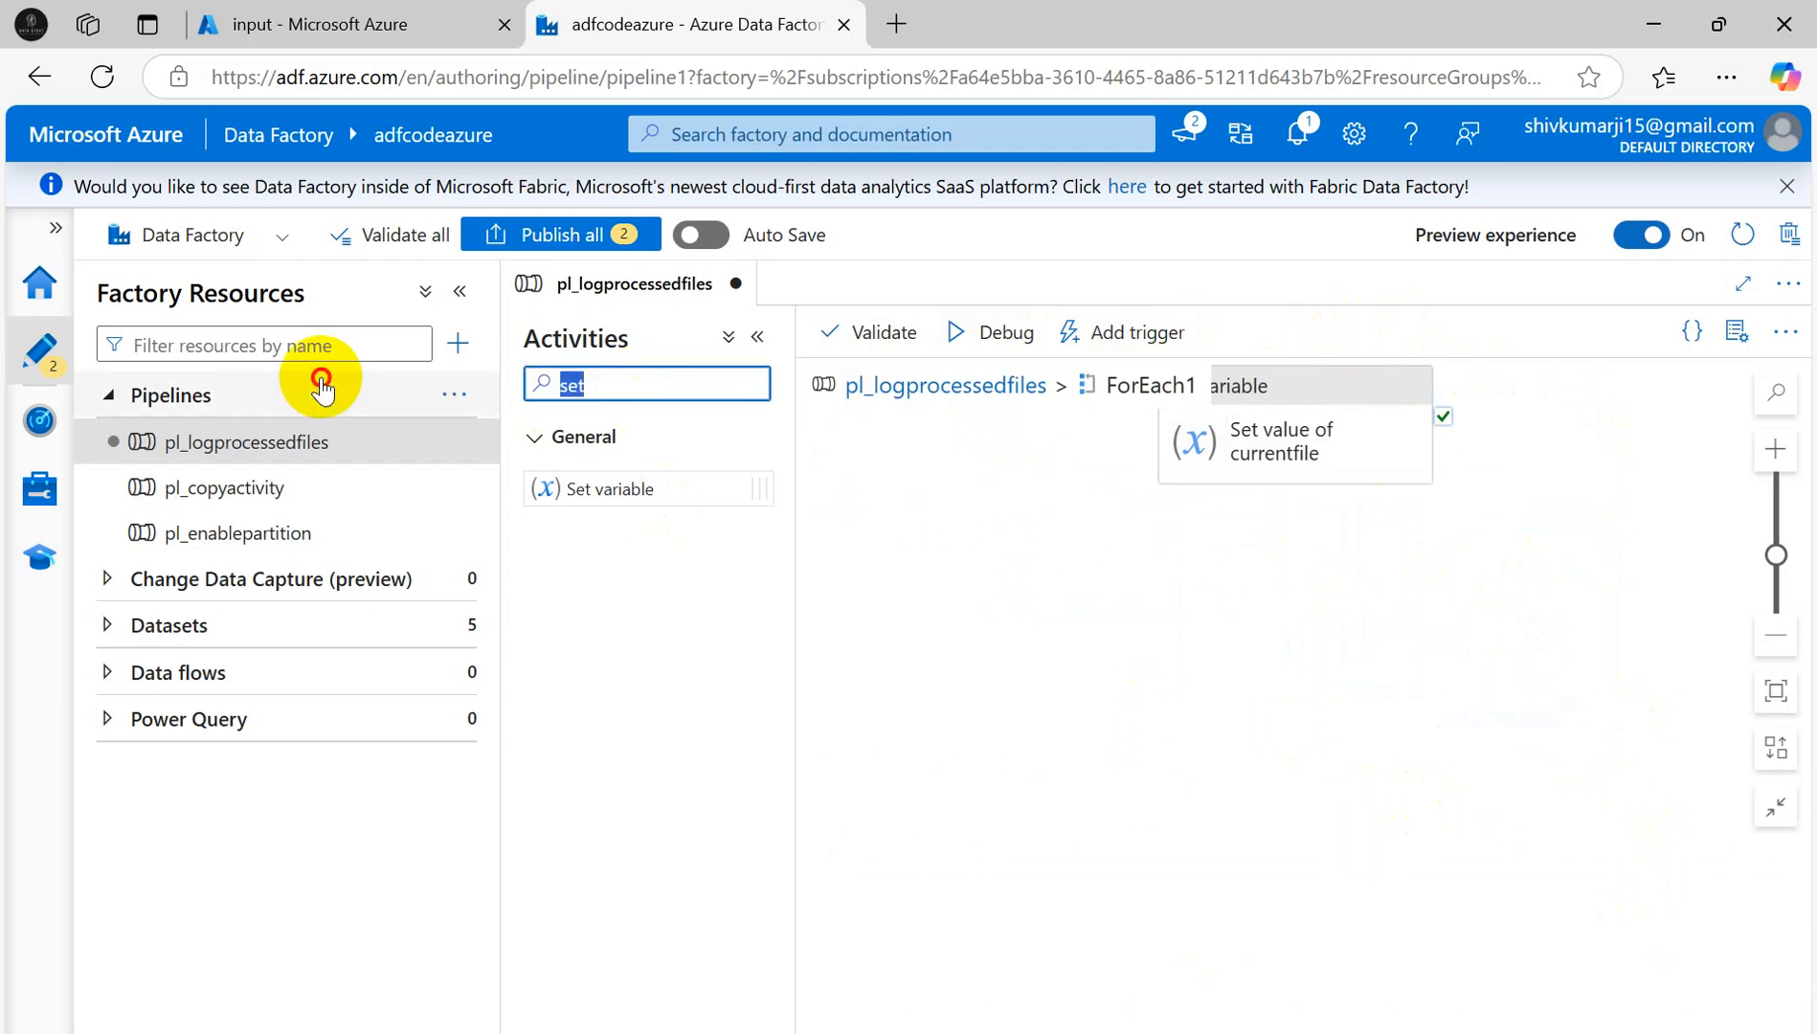
{"action": "key", "text": "BackSpace"}
{"action": "type", "text": "copy"}
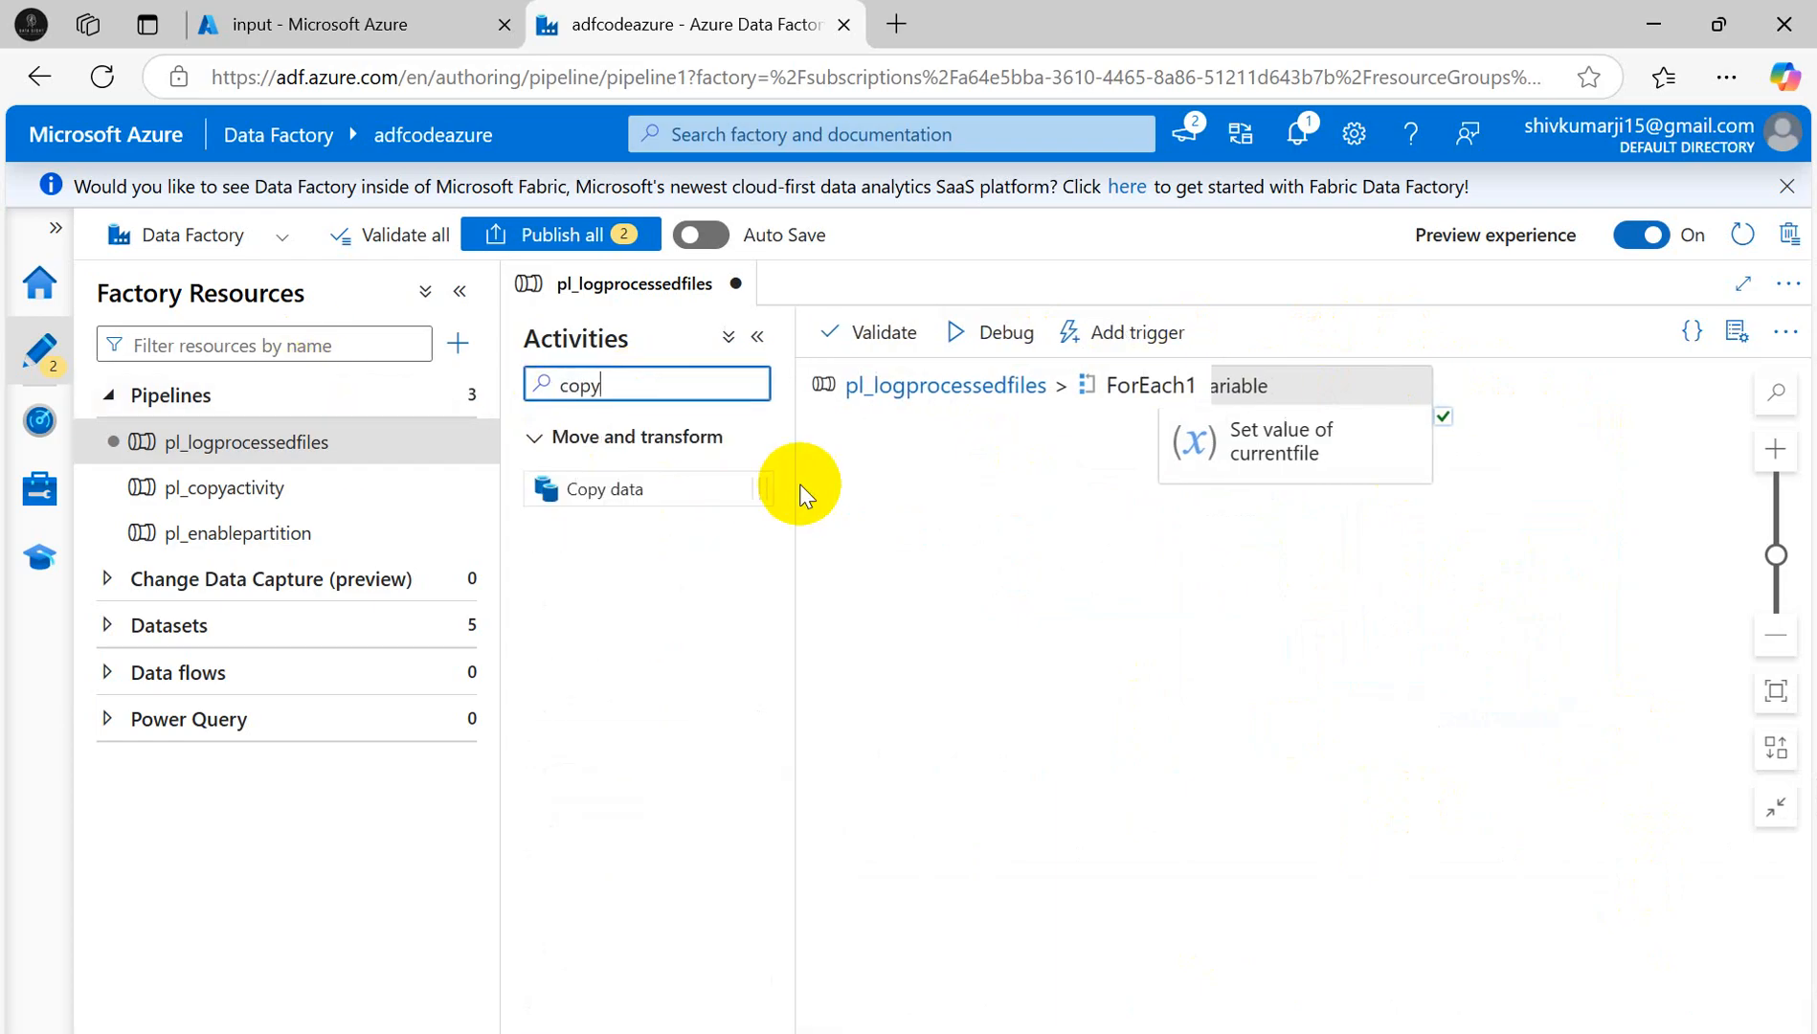
{"action": "left_click_drag", "start_coordinate": [713, 488], "coordinate": [1623, 649]}
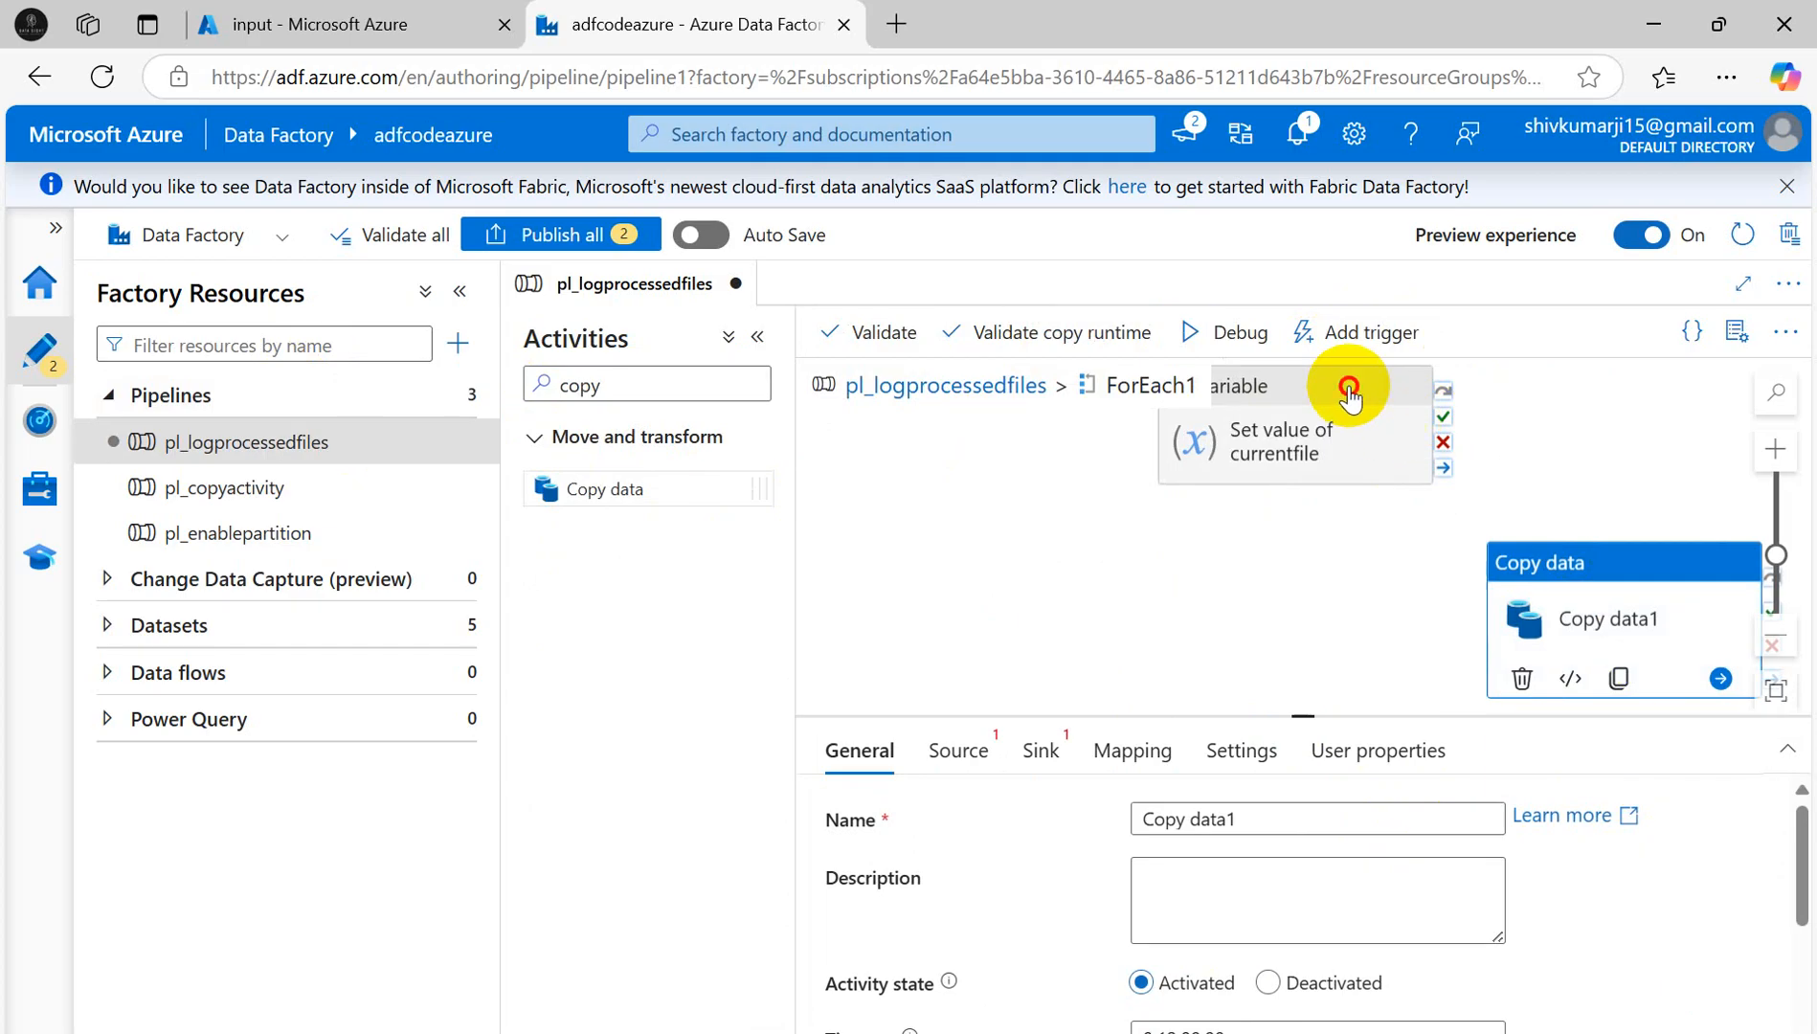
- Make Copy data1 run on Set variable's success and arrange both activities side by side
{"action": "left_click_drag", "start_coordinate": [1351, 385], "coordinate": [1114, 528]}
{"action": "mouse_move", "coordinate": [1501, 600]}
{"action": "left_mouse_down"}
{"action": "mouse_move", "coordinate": [1513, 519]}
{"action": "mouse_move", "coordinate": [1490, 573]}
{"action": "left_mouse_up"}
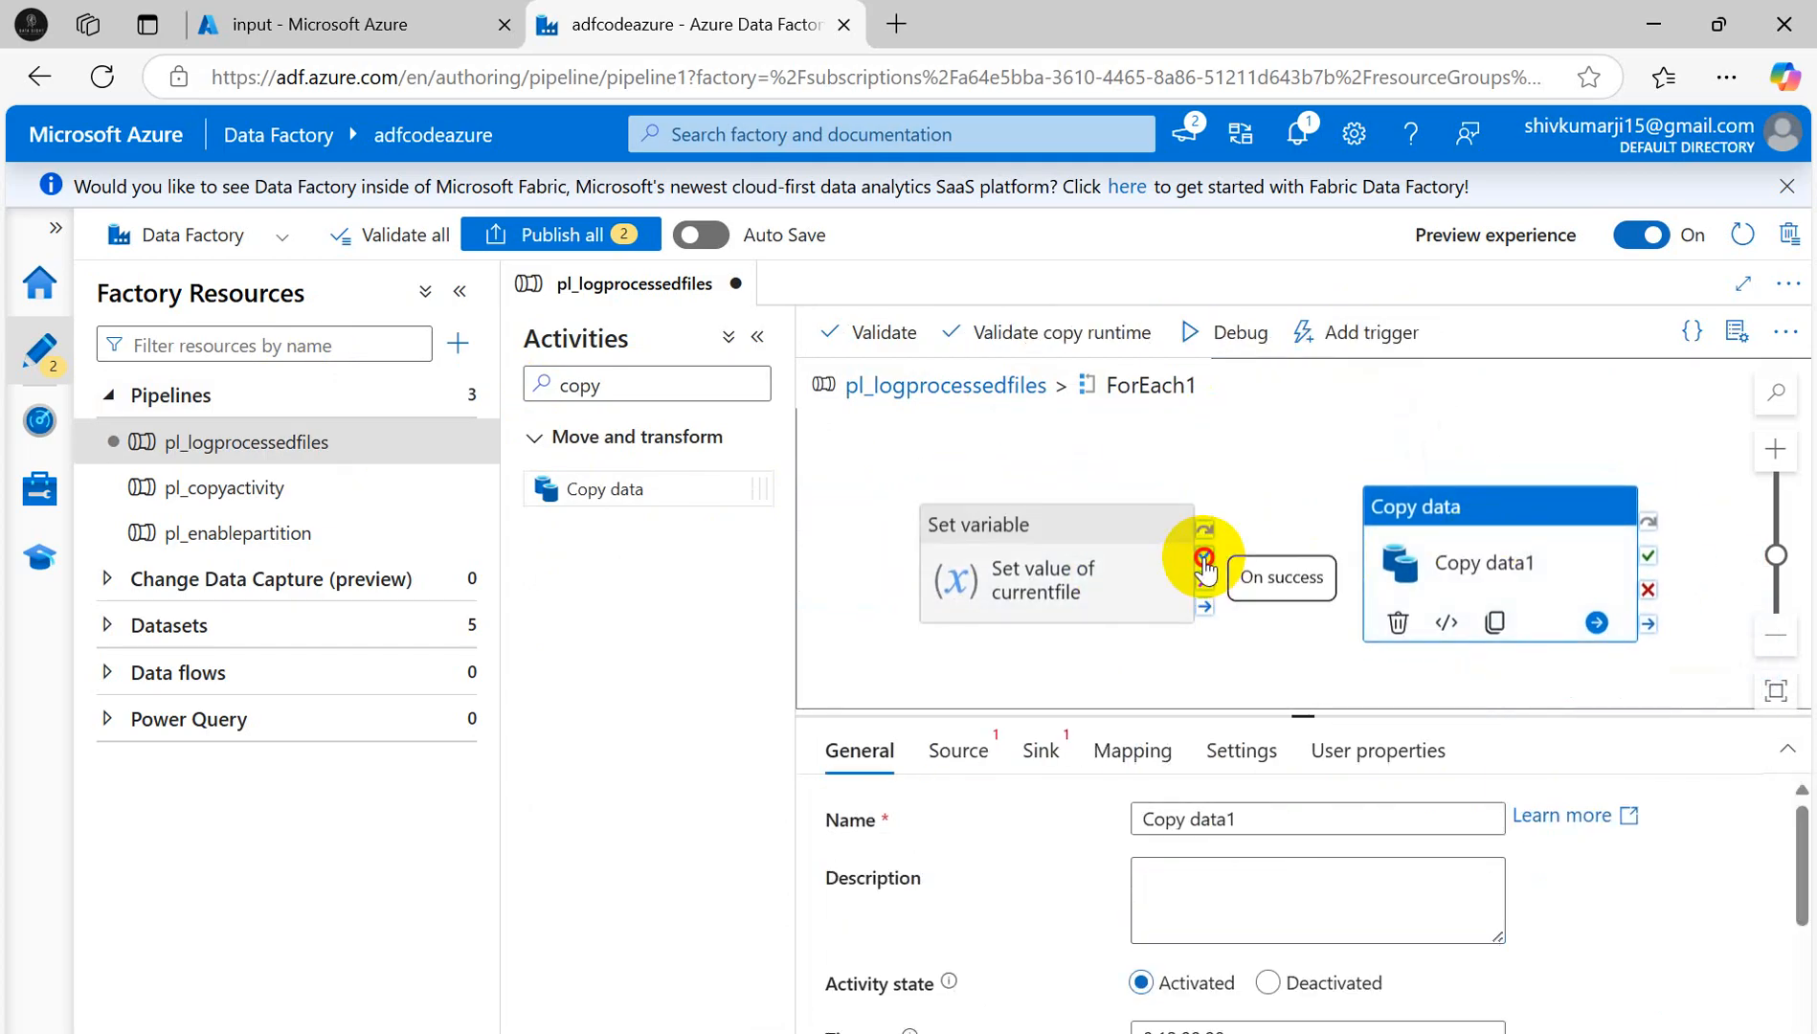
{"action": "left_click_drag", "start_coordinate": [1204, 565], "coordinate": [1391, 568]}
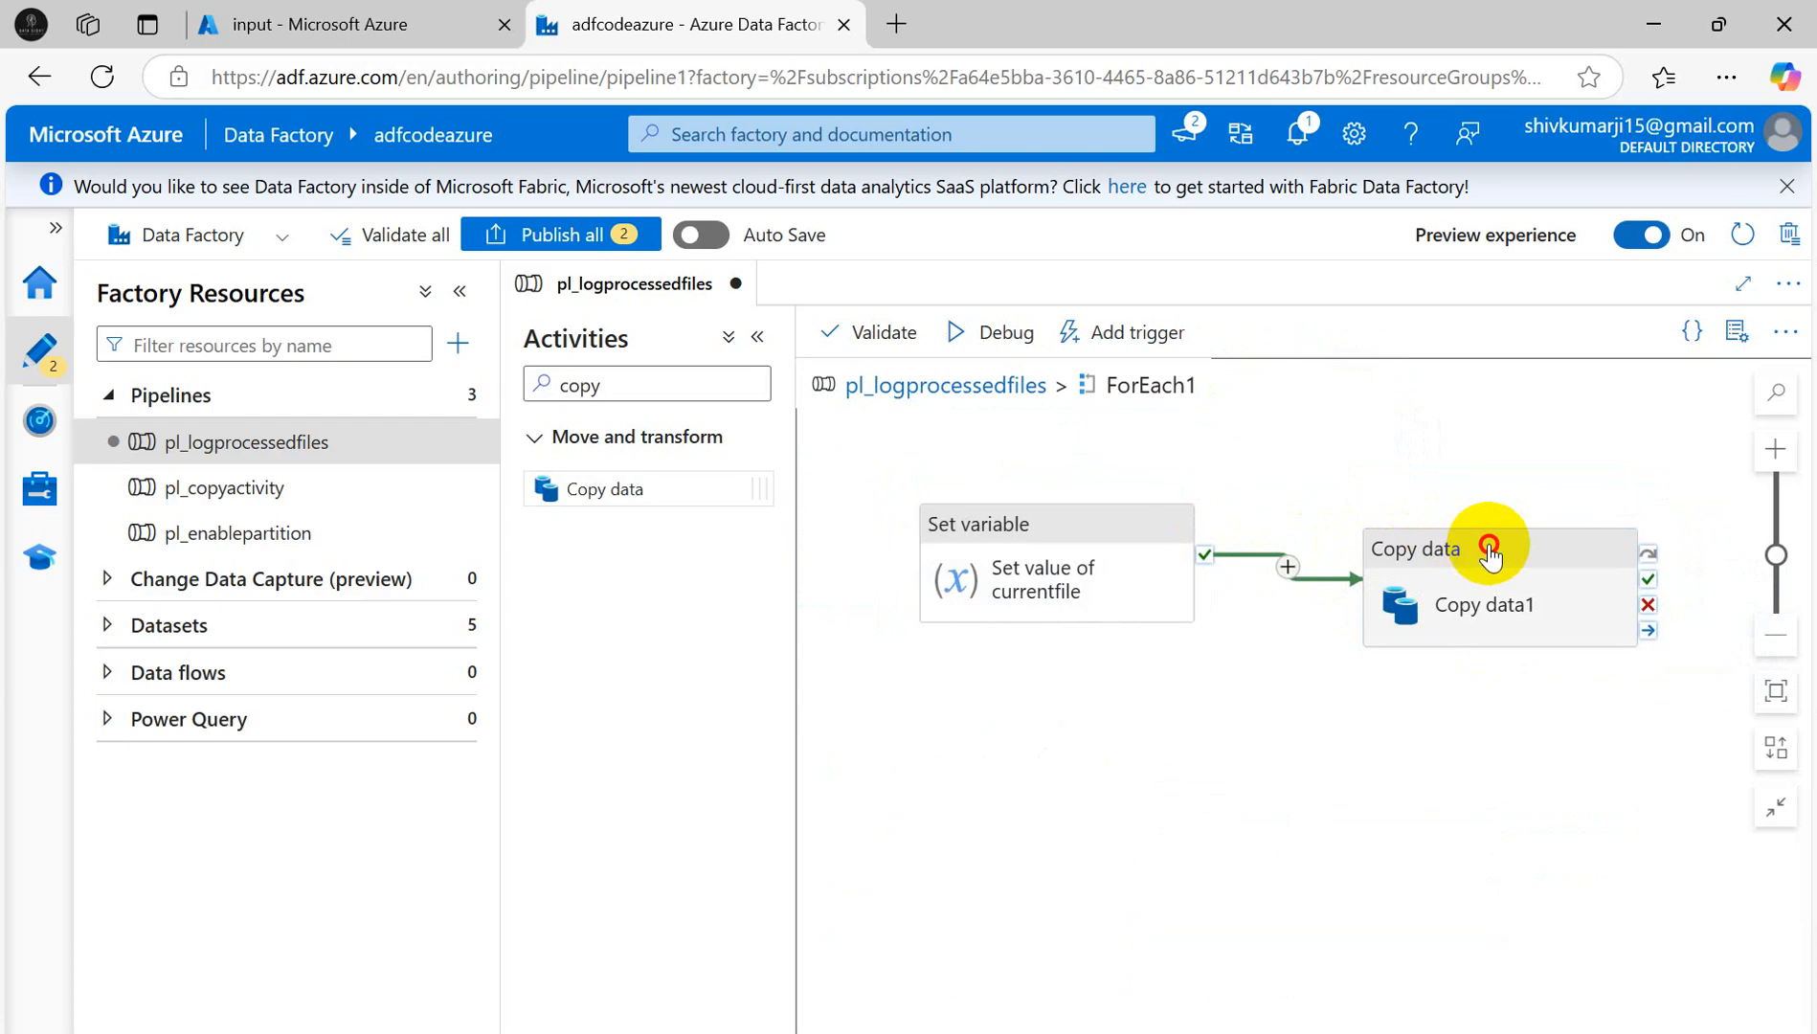
{"action": "left_click", "coordinate": [1490, 555]}
{"action": "left_click_drag", "start_coordinate": [1101, 551], "coordinate": [1048, 500]}
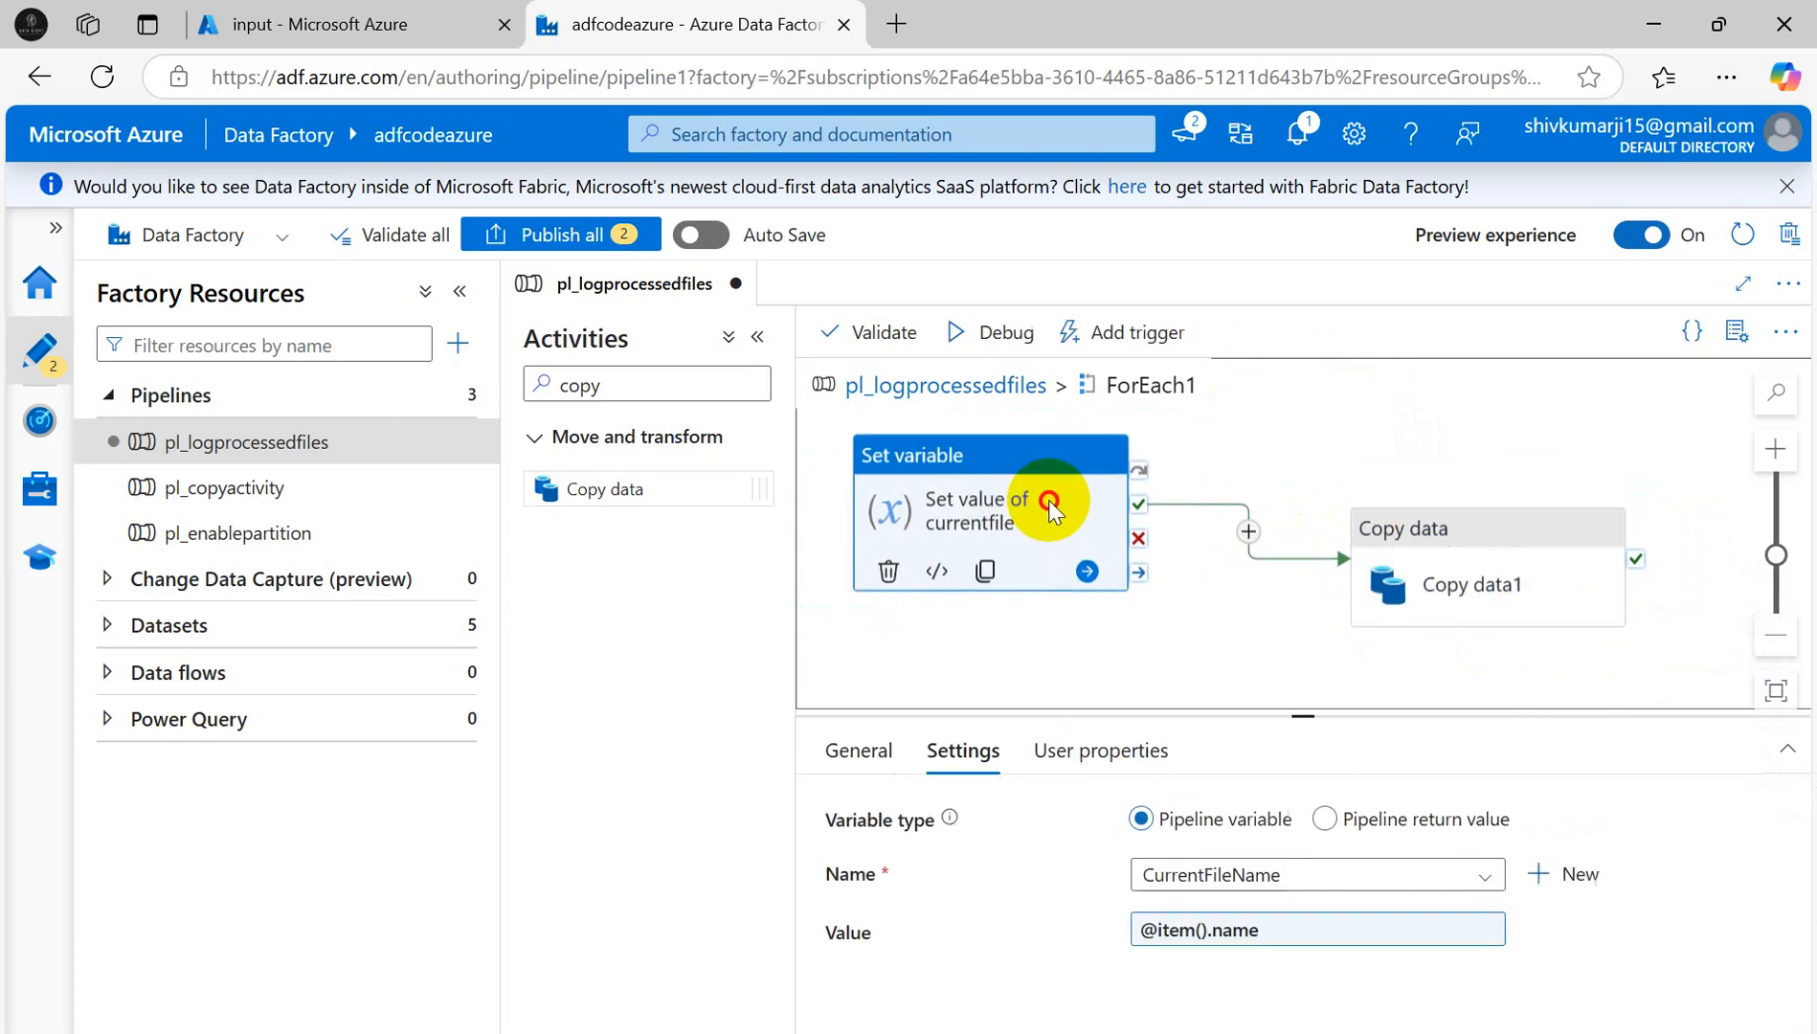
{"action": "left_click_drag", "start_coordinate": [1401, 528], "coordinate": [1297, 448]}
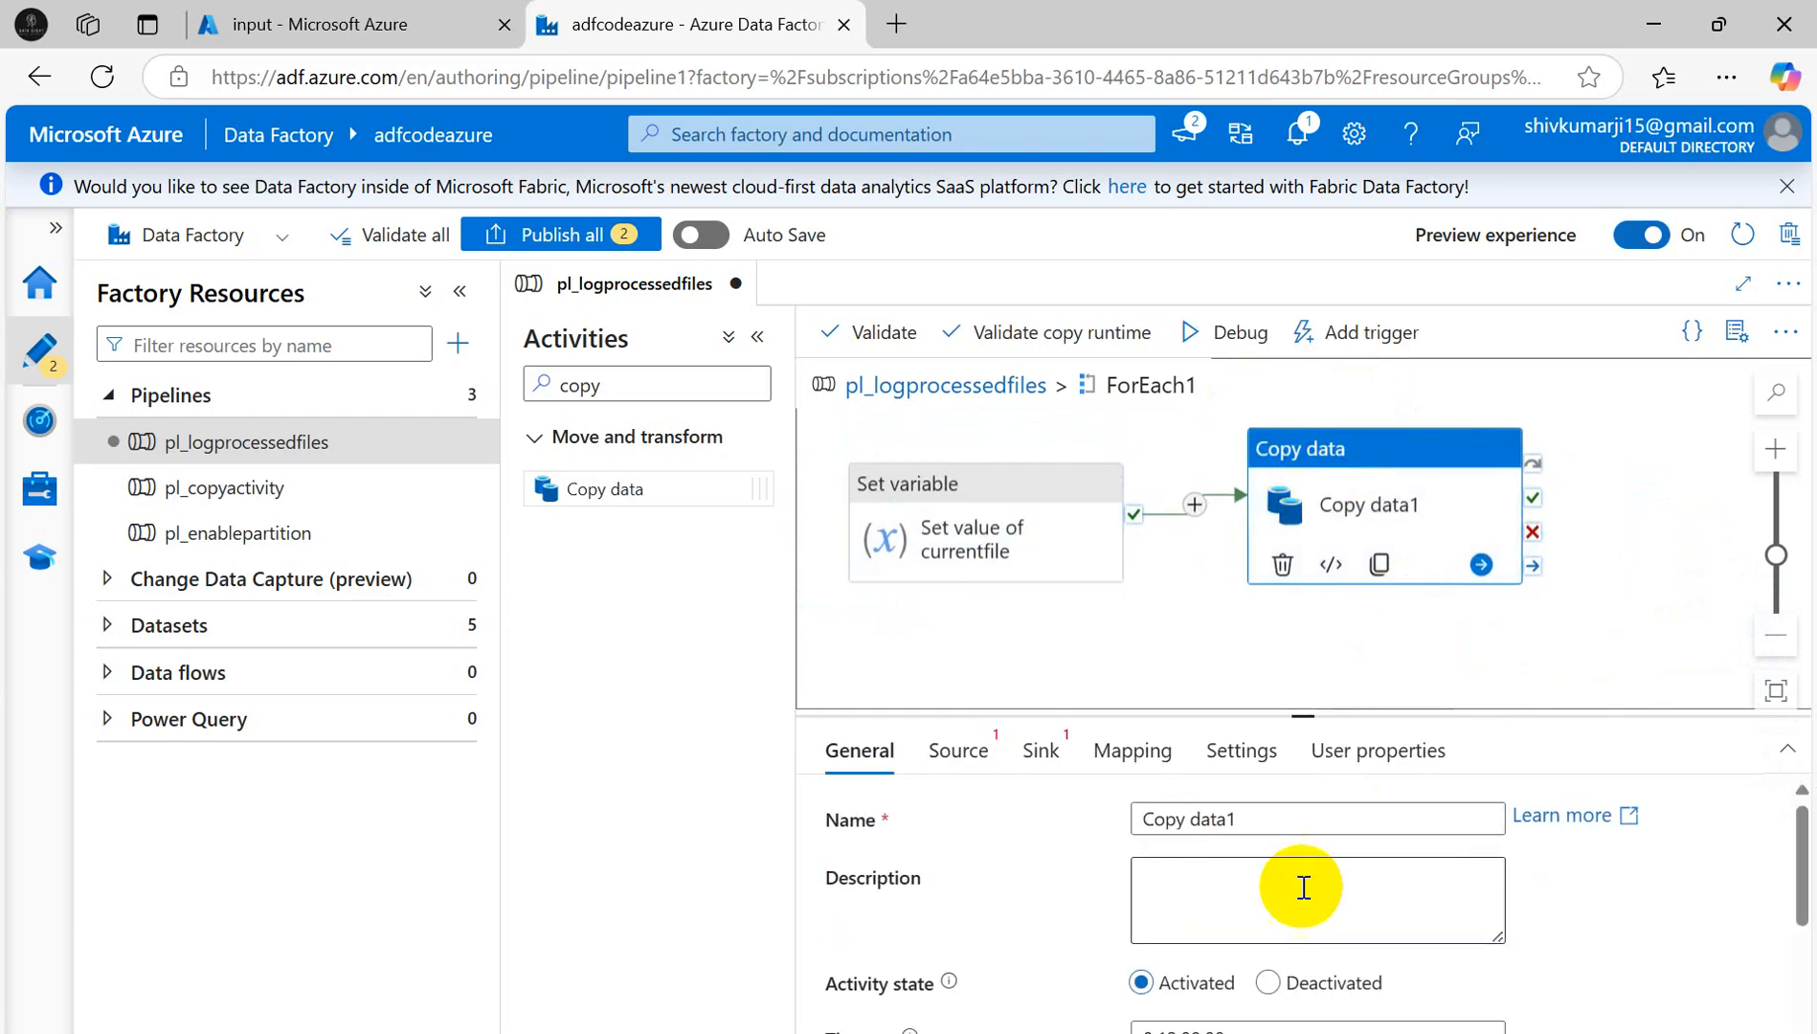
{"action": "left_click", "coordinate": [989, 764]}
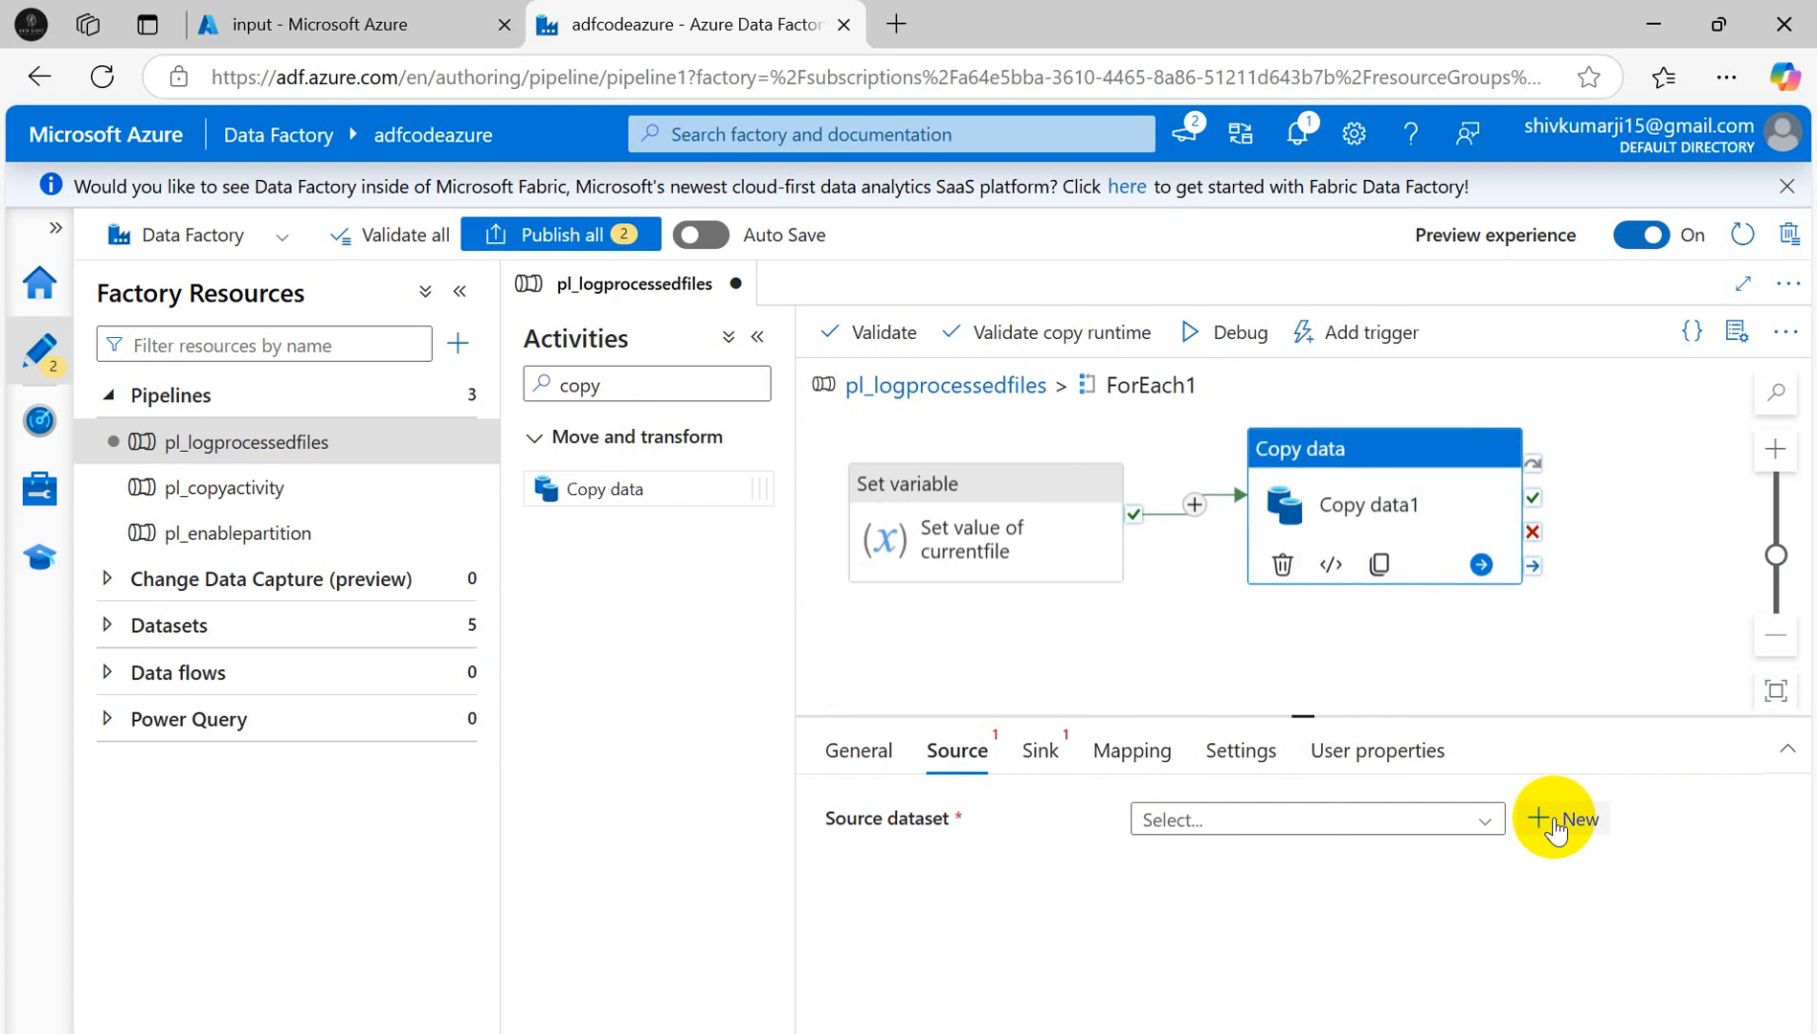
{"action": "key", "text": "alt+Tab"}
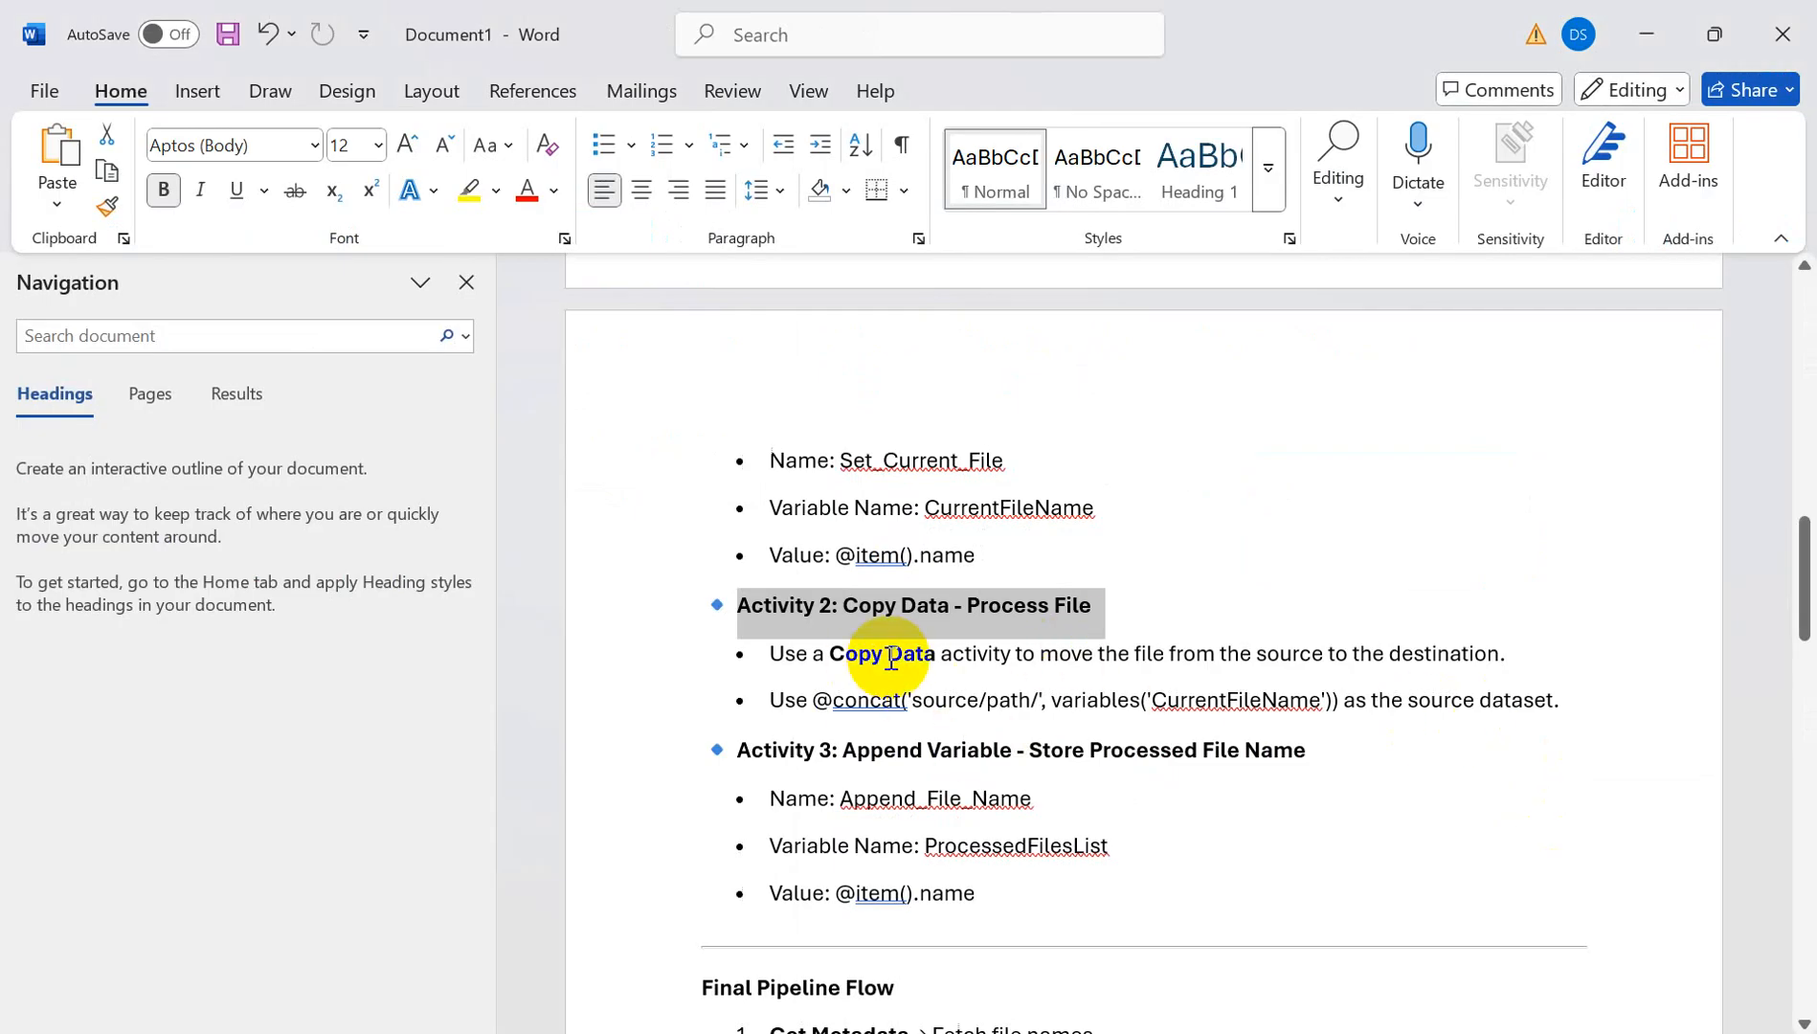
{"action": "left_click_drag", "start_coordinate": [886, 657], "coordinate": [1524, 659]}
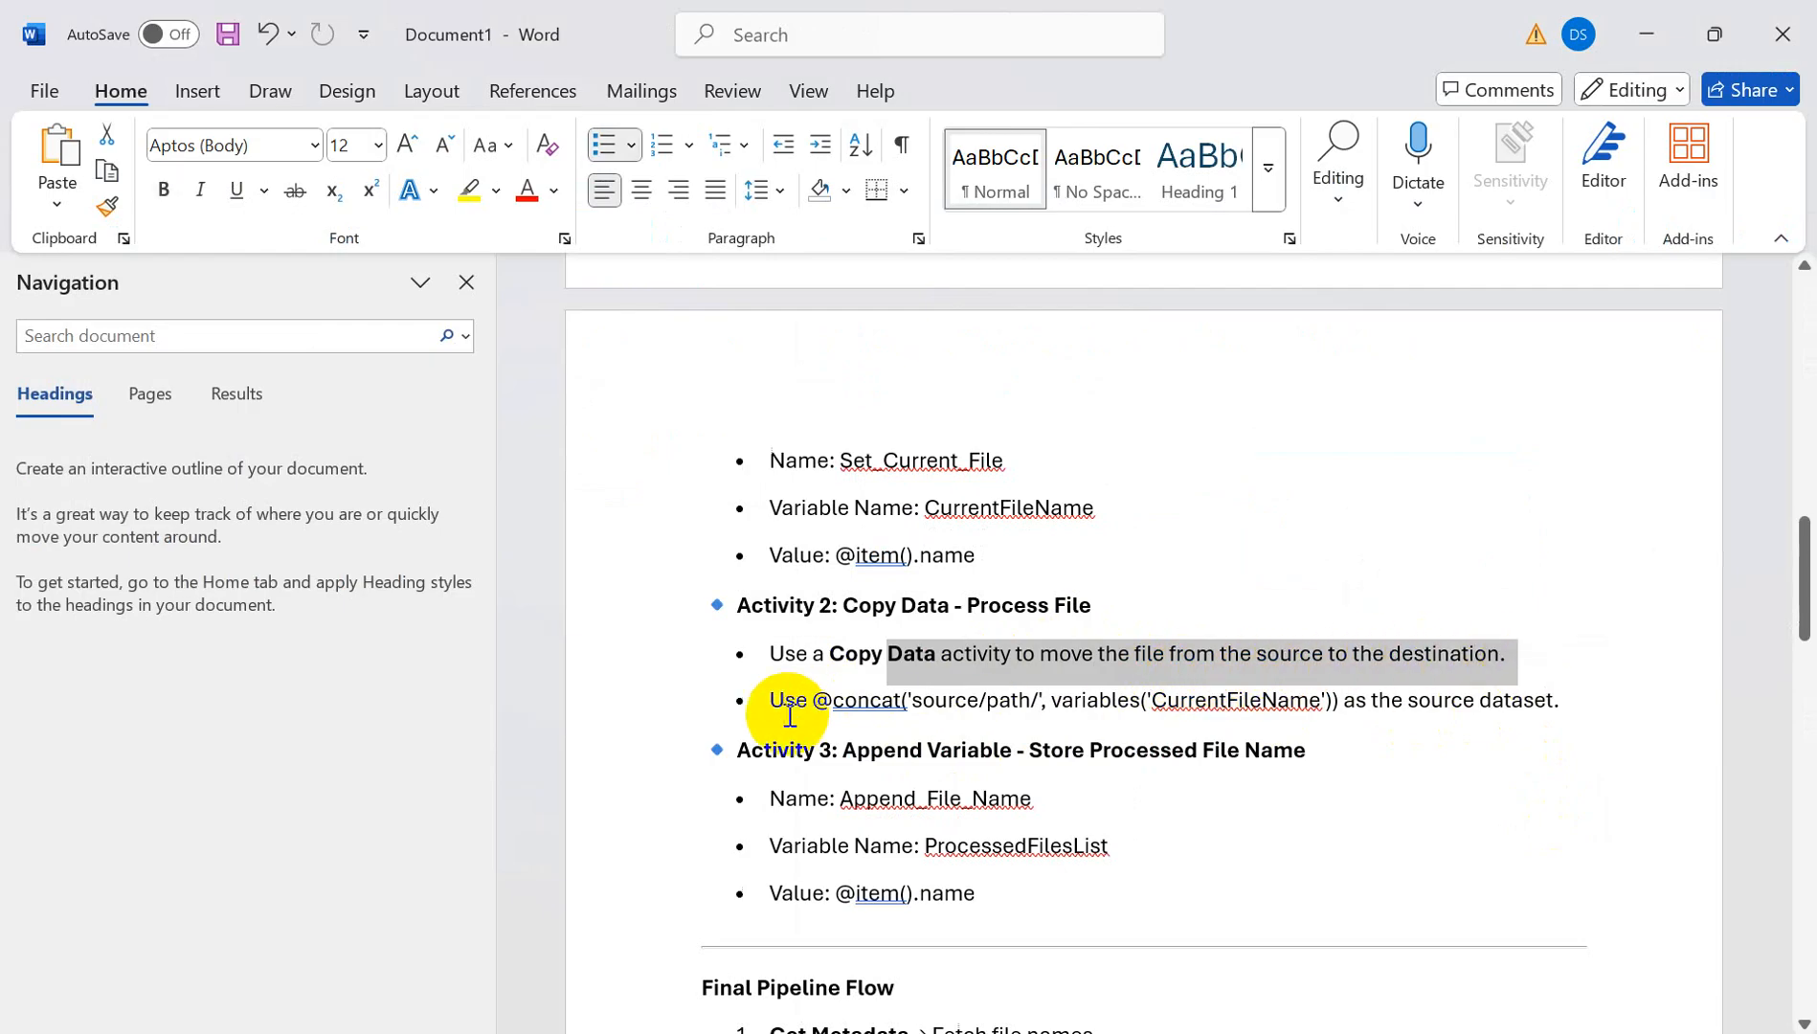
{"action": "left_click_drag", "start_coordinate": [823, 696], "coordinate": [1563, 710]}
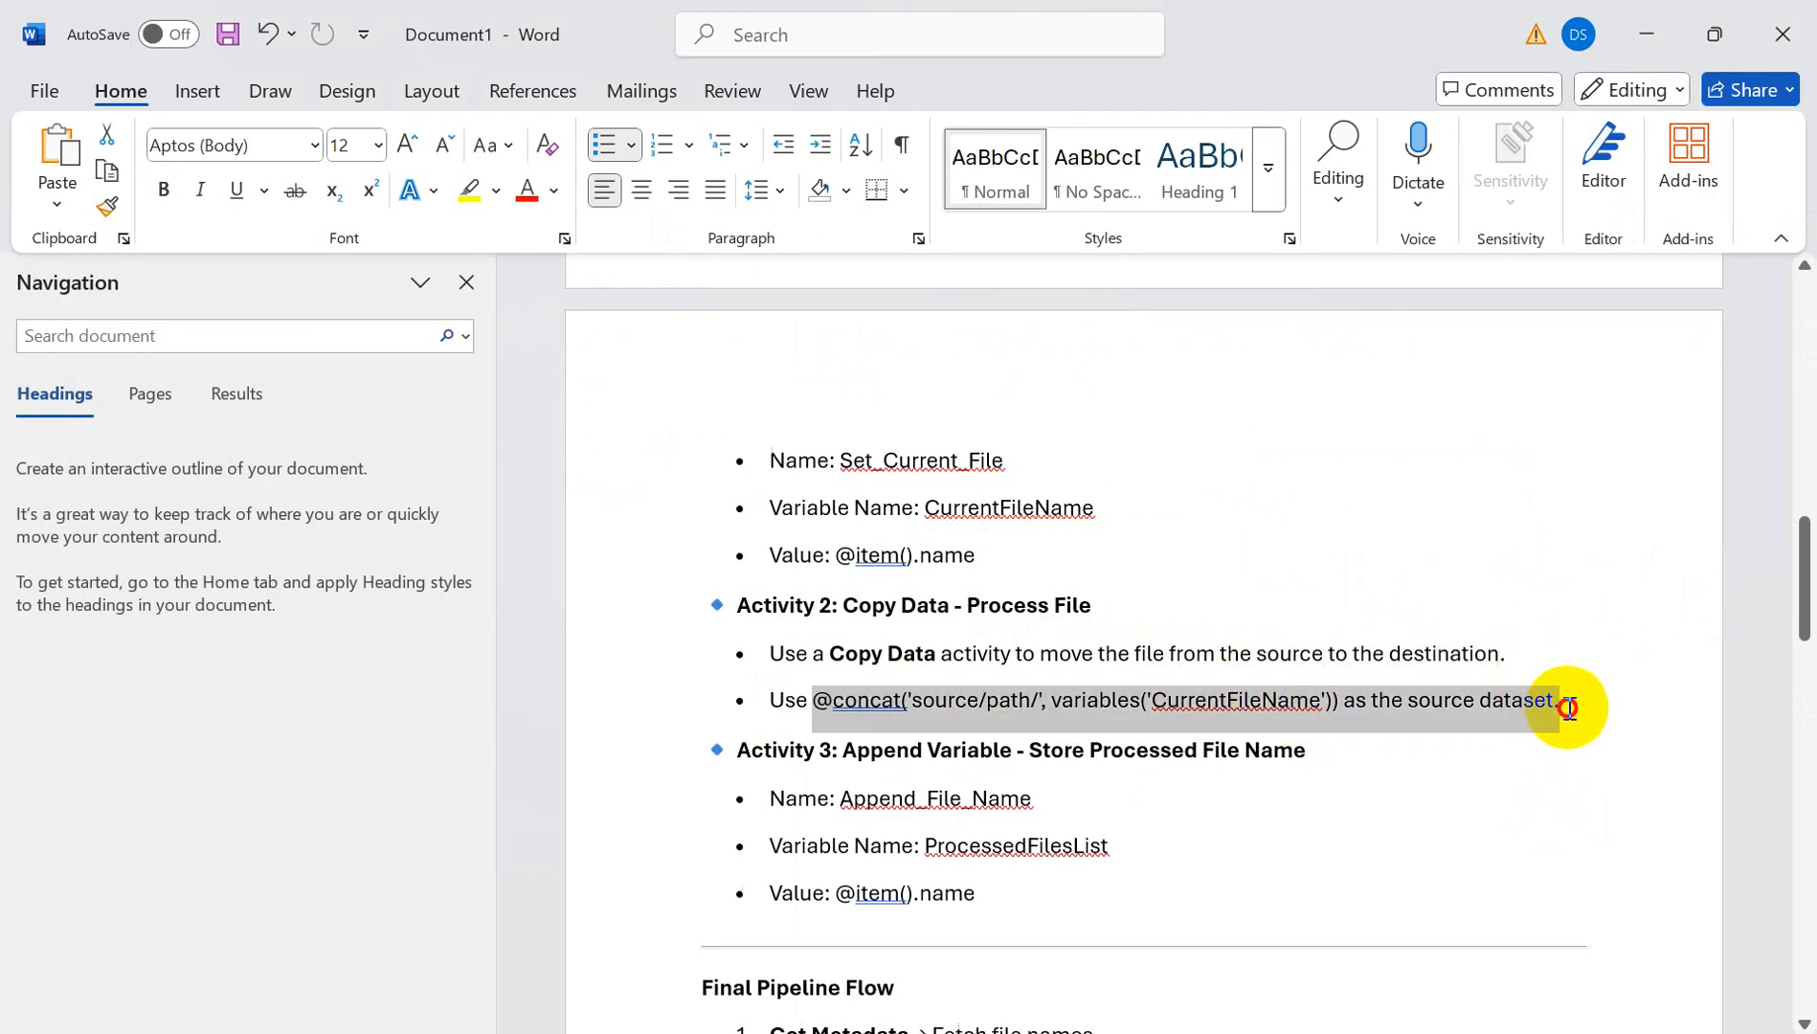
{"action": "left_click_drag", "start_coordinate": [1567, 709], "coordinate": [1571, 709]}
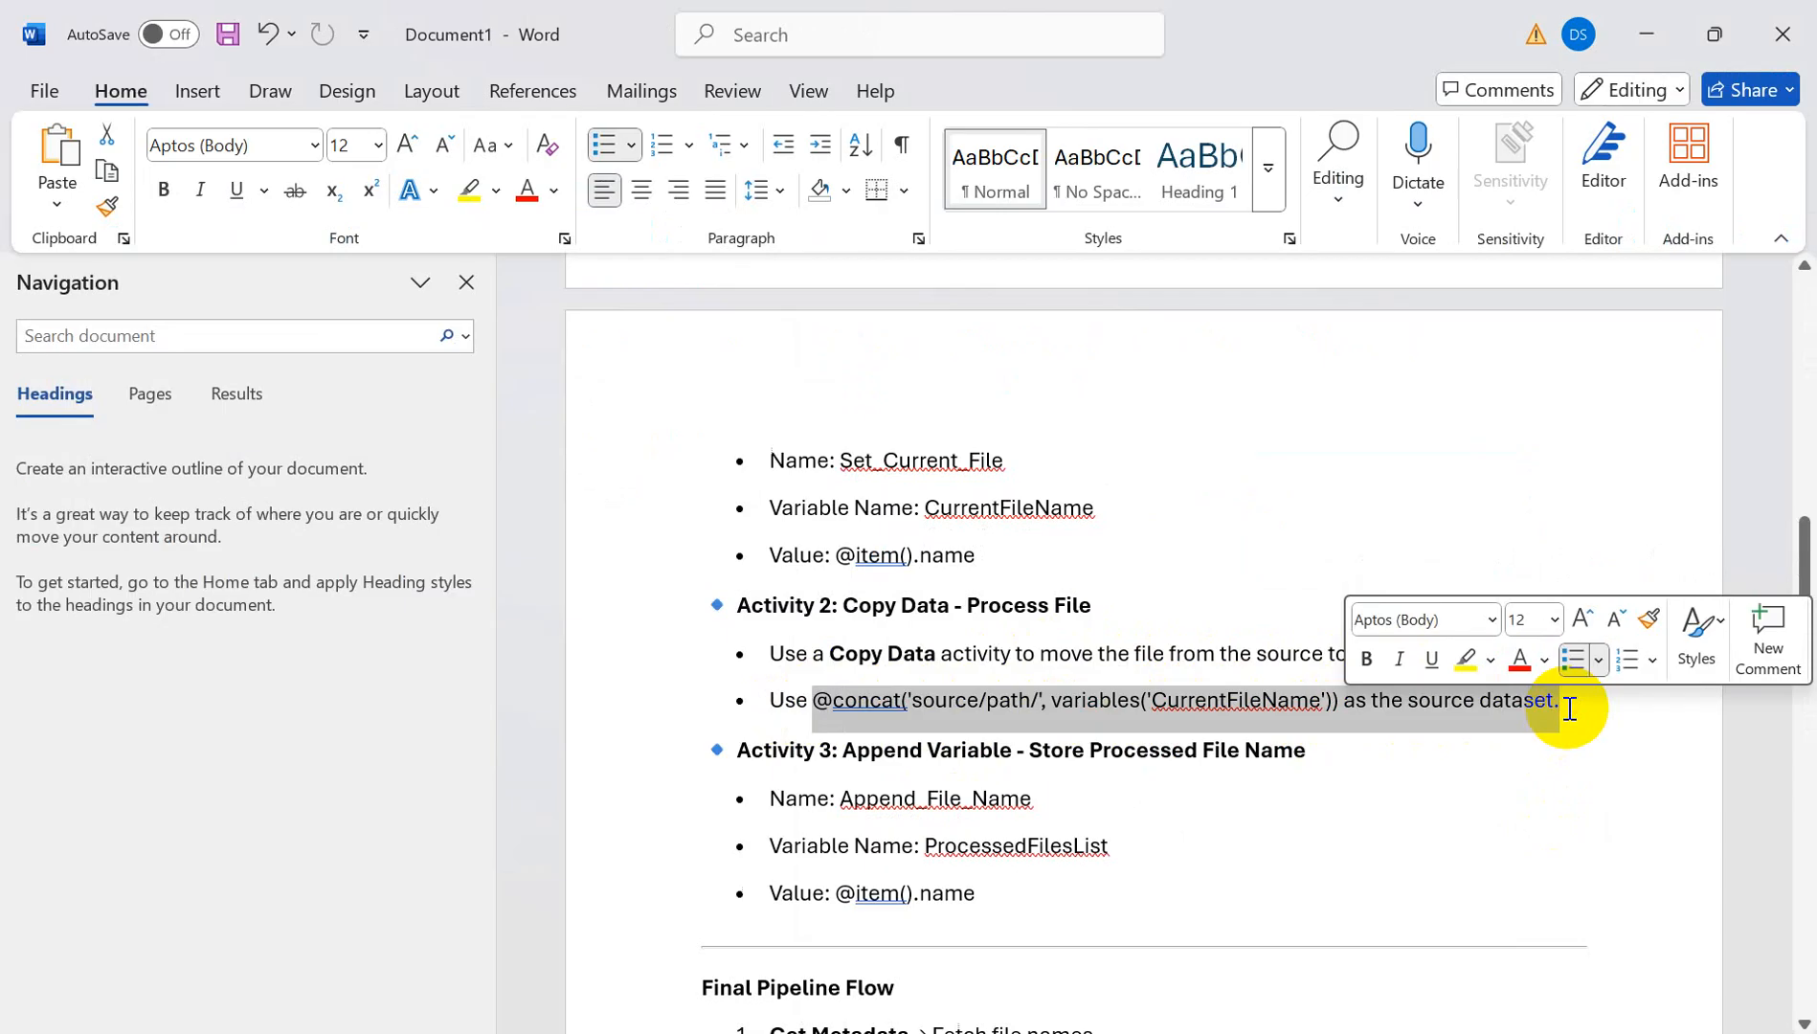
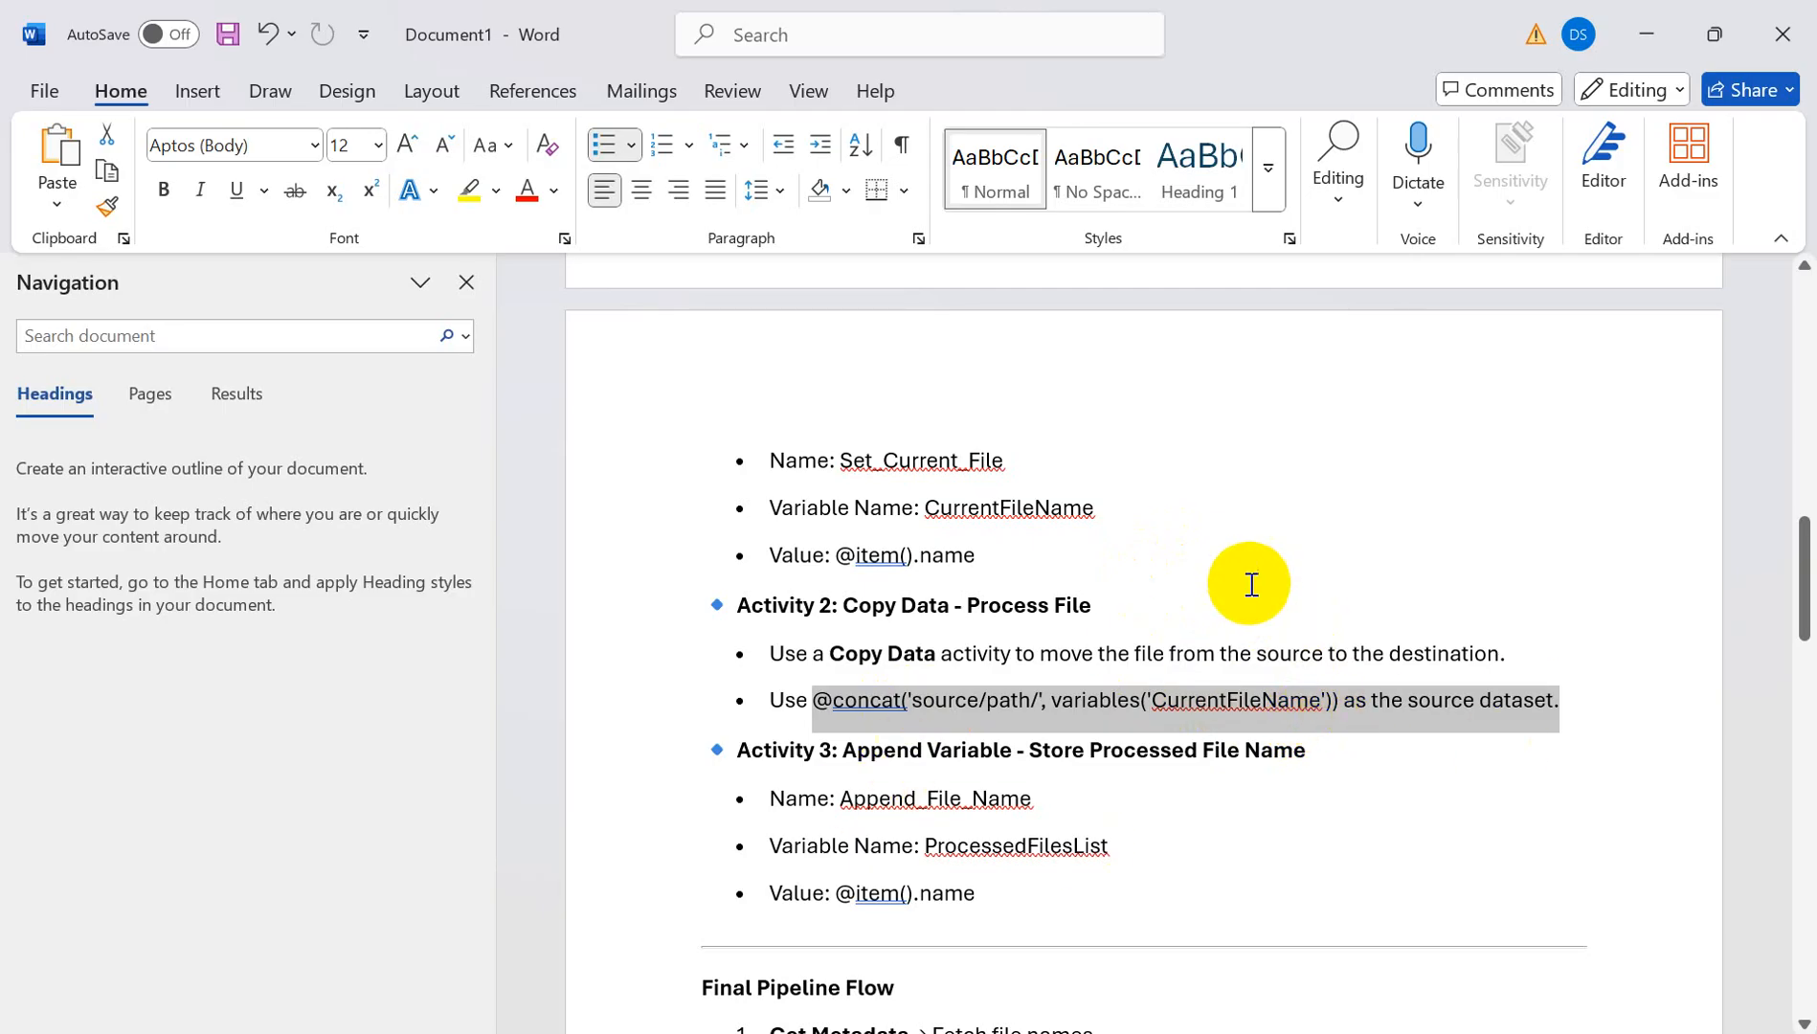
- Return from the Word notes to Data Factory, showing ForEach1's Set variable and Copy data activities
{"action": "key", "text": "alt+Tab"}
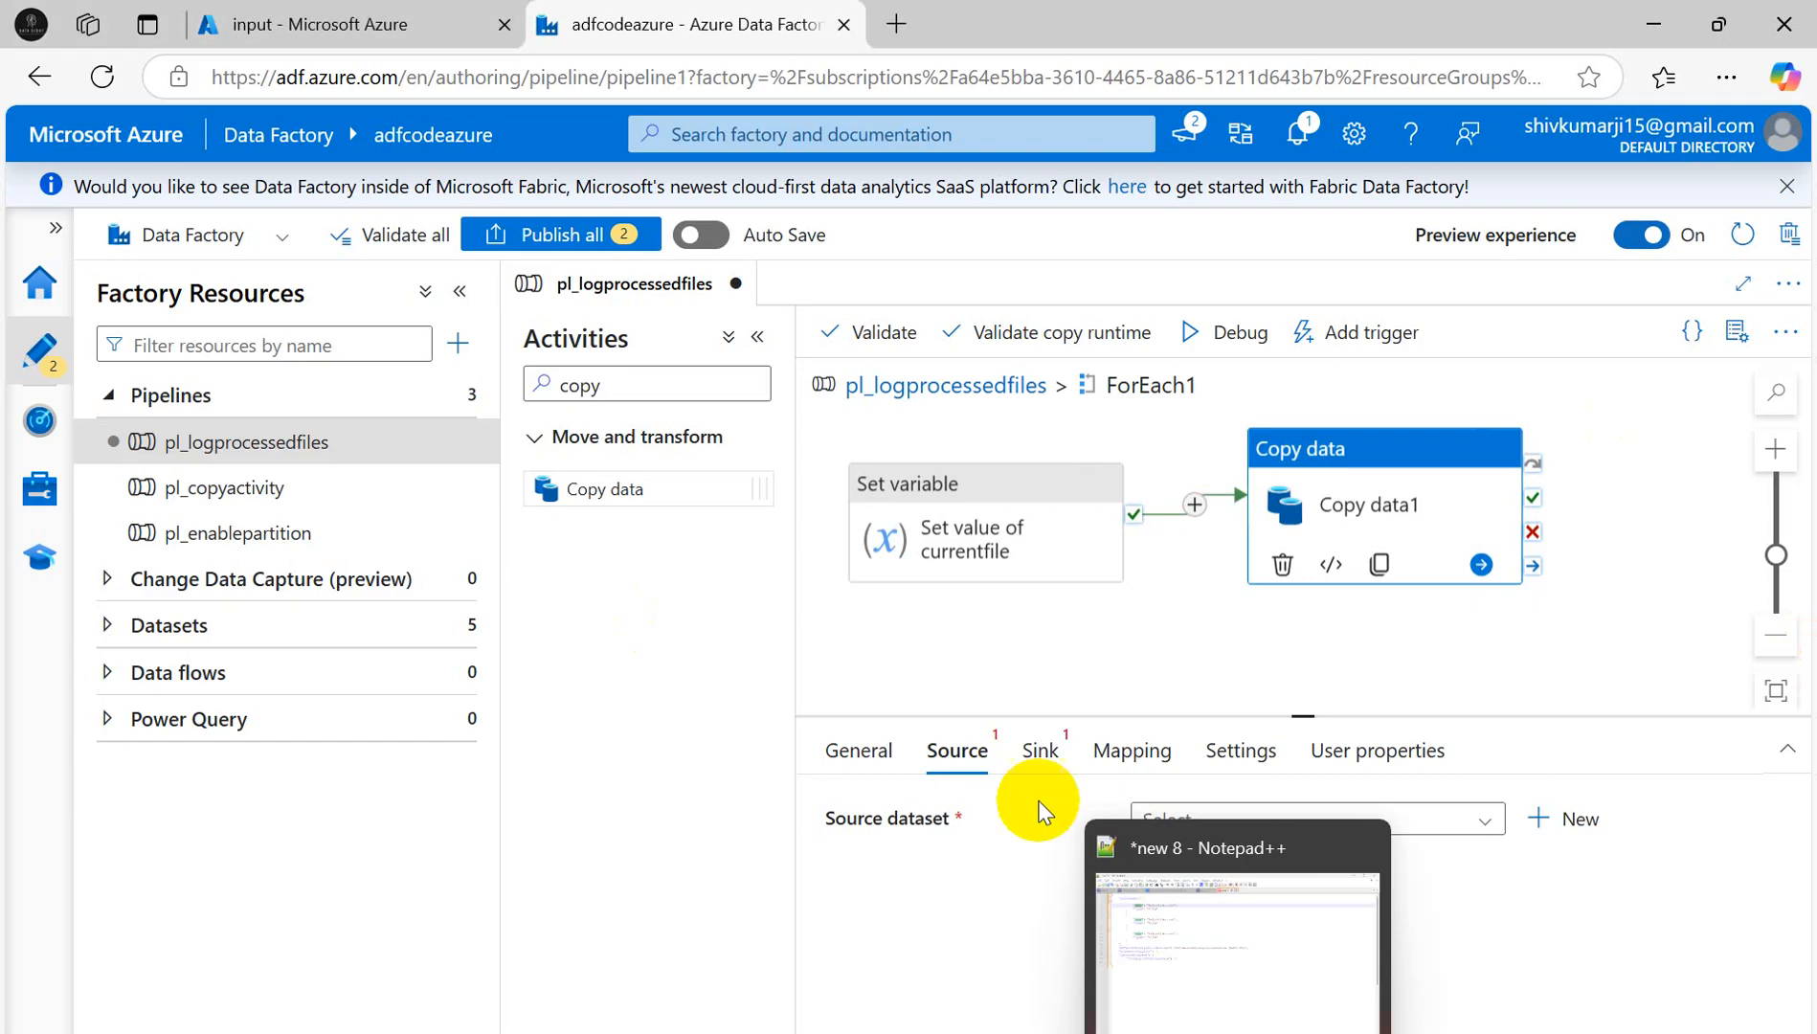
- Start a new Copy data1 source dataset on Azure Data Lake Storage Gen2 in DelimitedText format
{"action": "key", "text": "alt+Tab"}
{"action": "key", "text": "alt+Tab"}
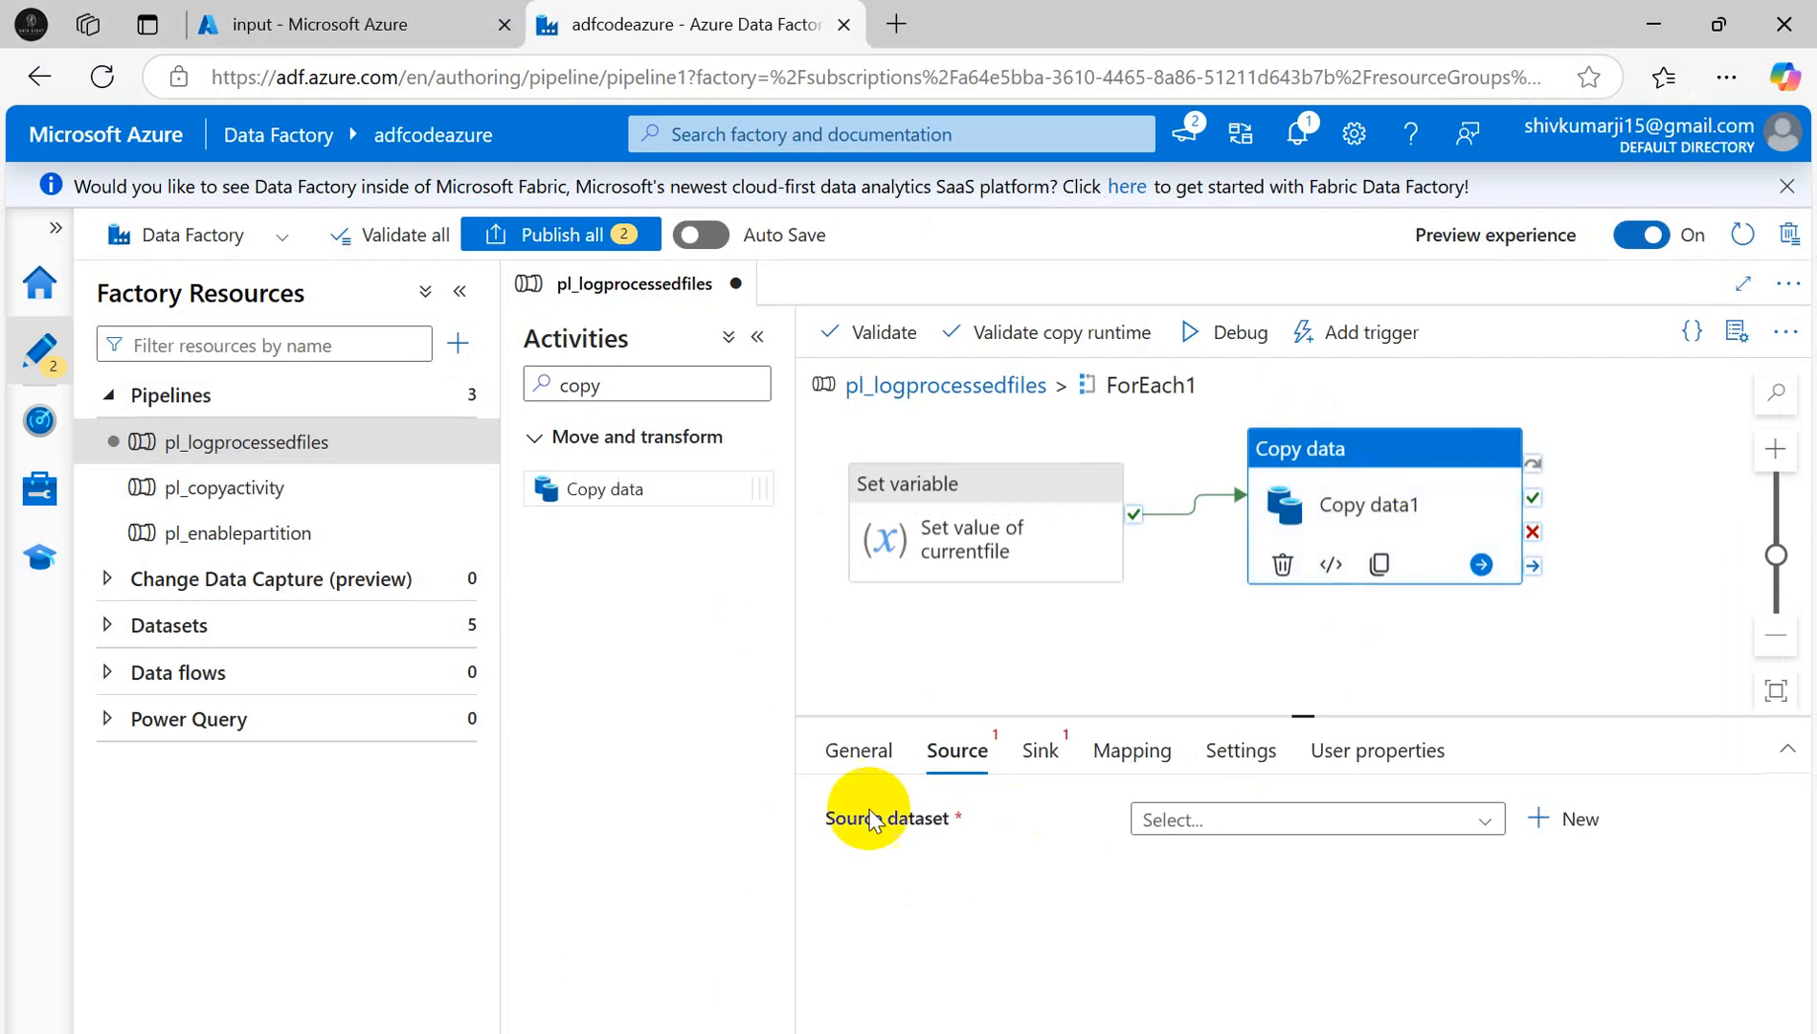
{"action": "left_click", "coordinate": [1571, 820]}
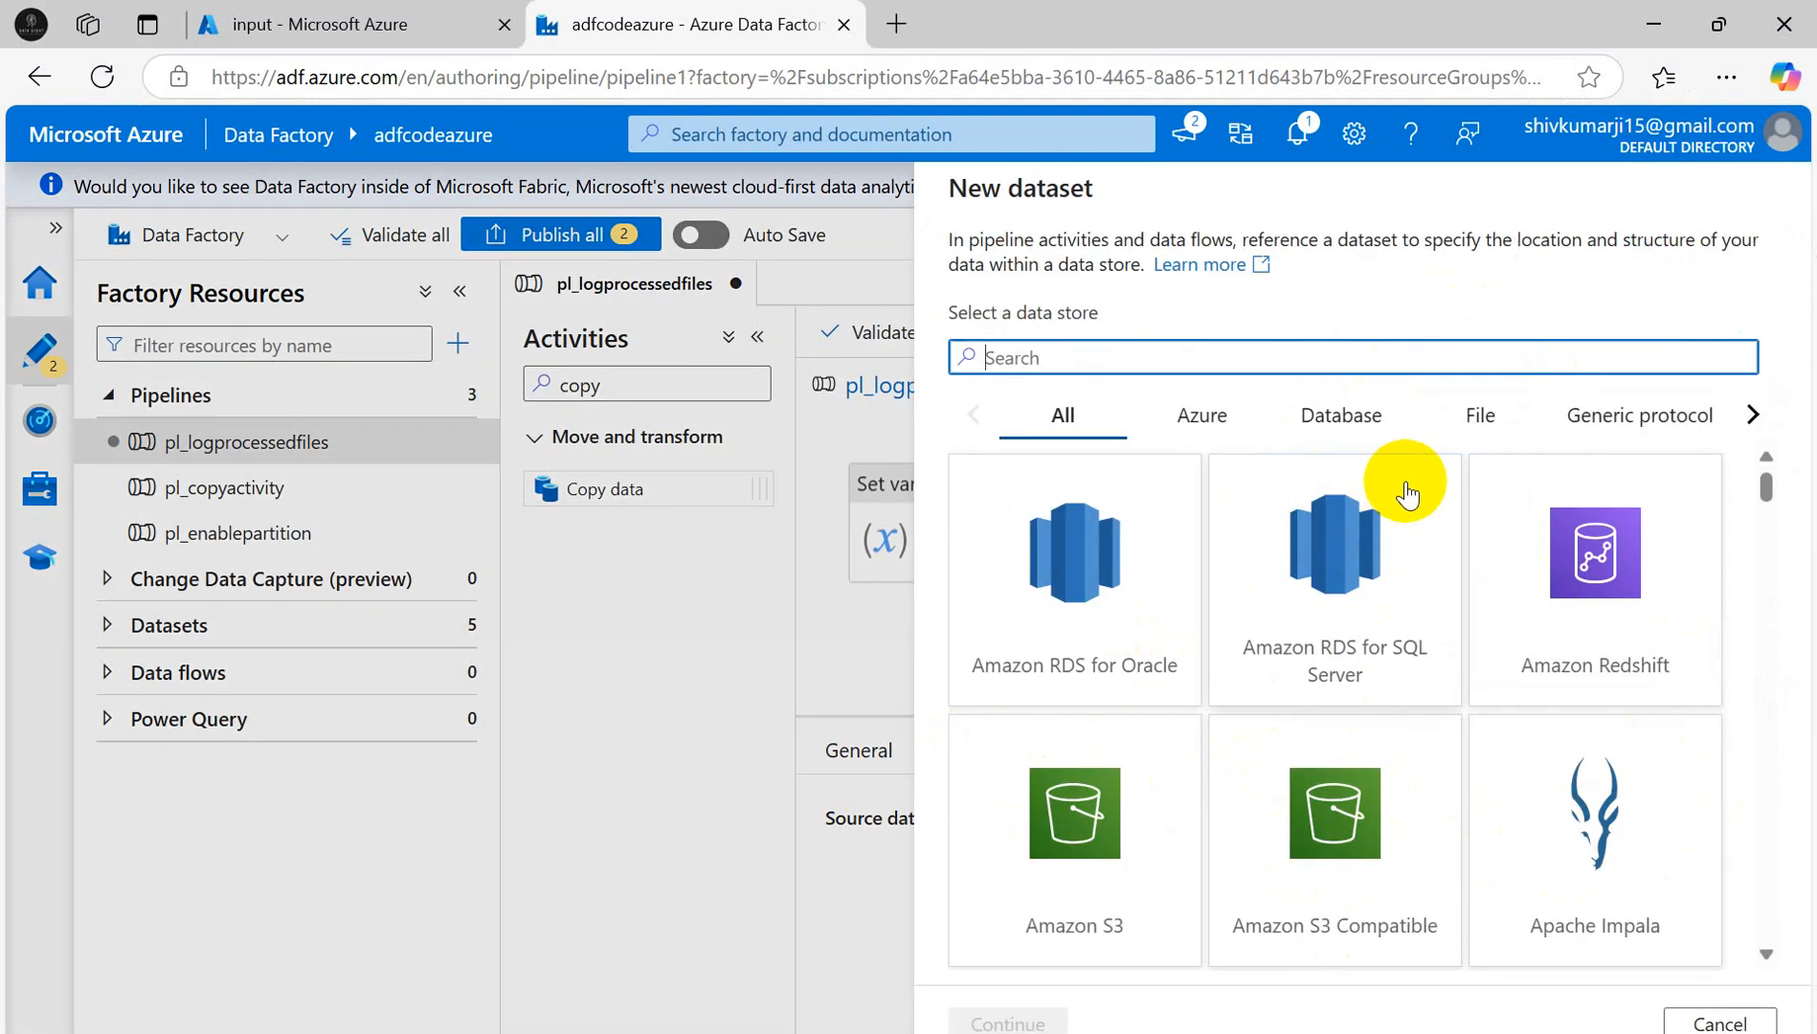
{"action": "left_click", "coordinate": [1243, 351]}
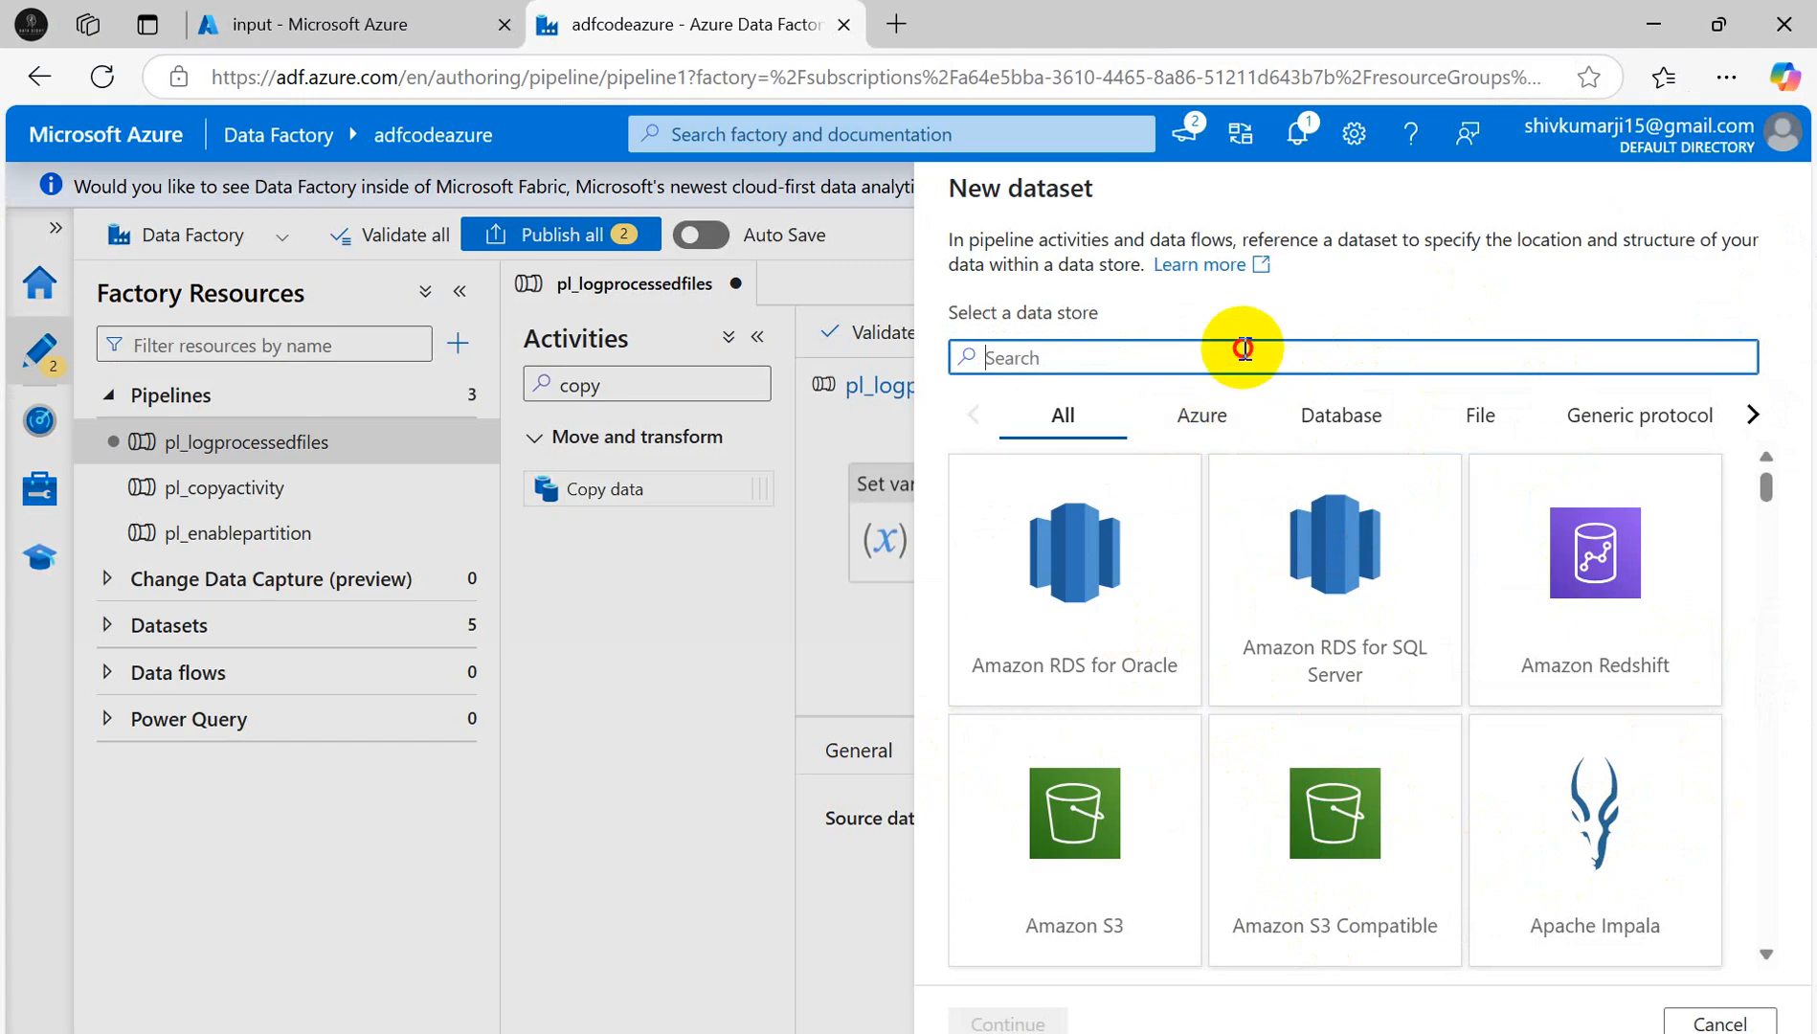
{"action": "type", "text": "Az"}
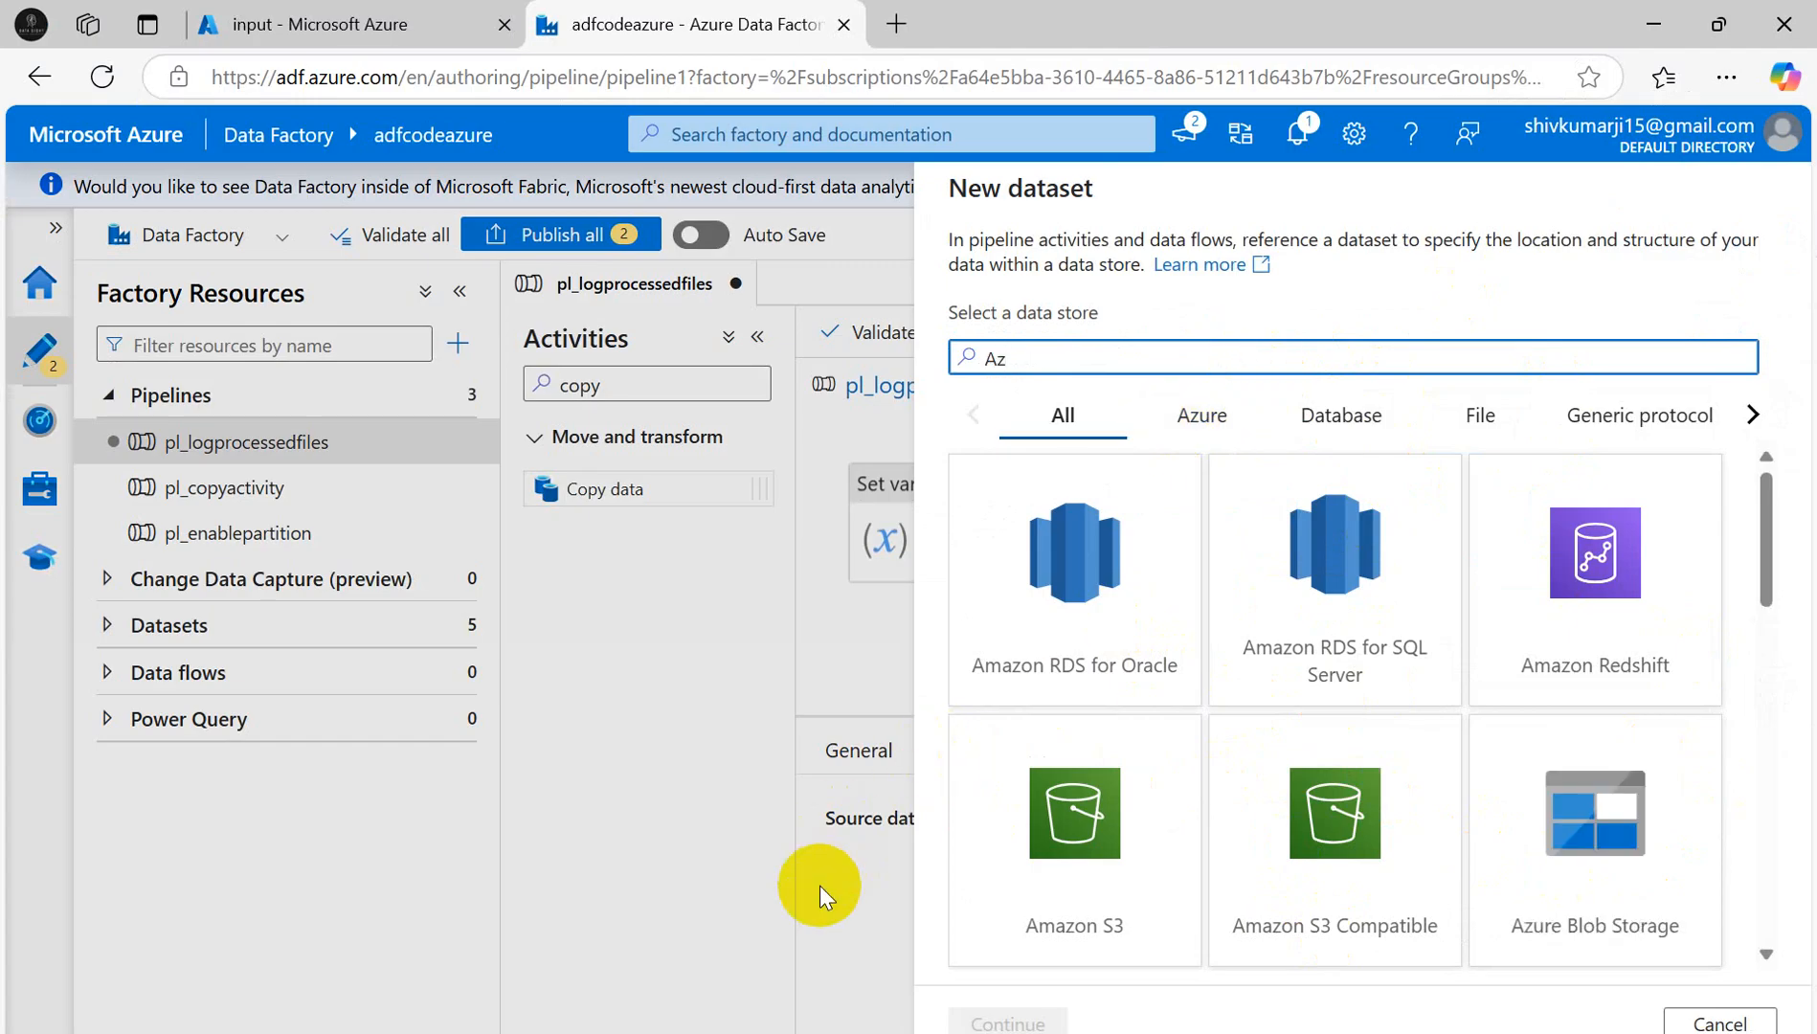
{"action": "scroll", "coordinate": [1475, 728], "scroll_direction": "down", "scroll_amount": 3}
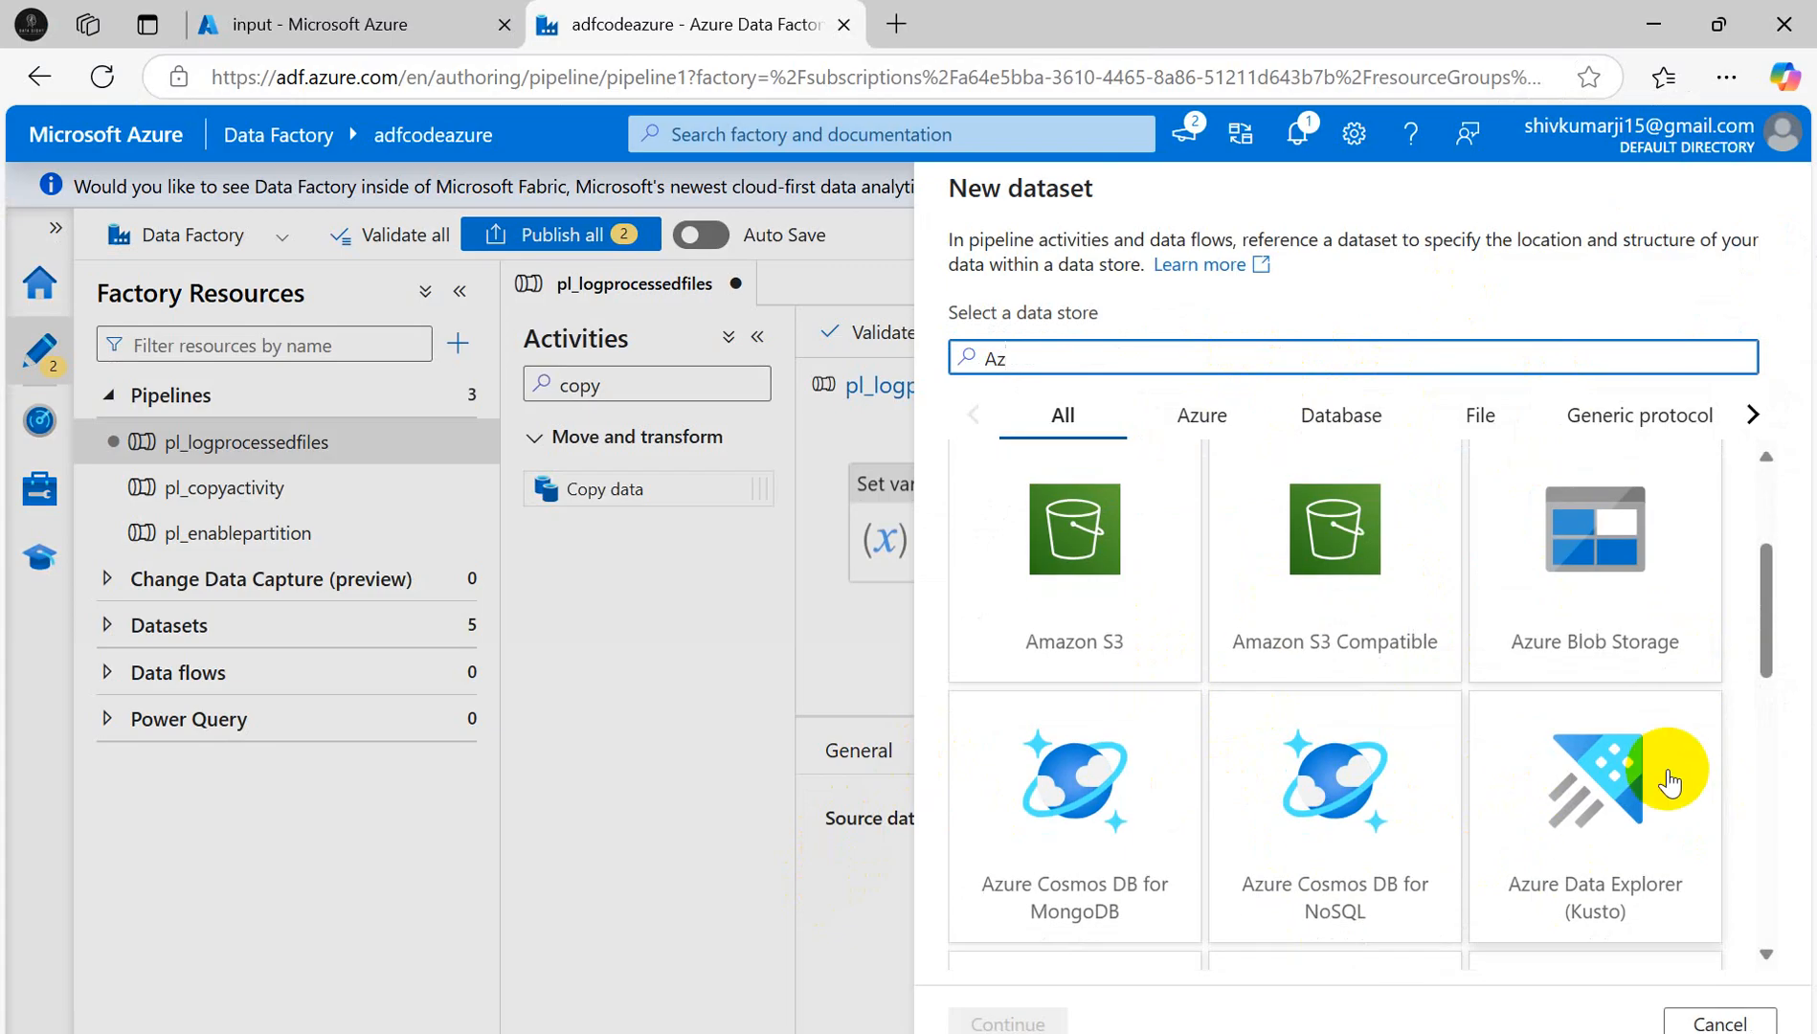
{"action": "scroll", "coordinate": [1669, 780], "scroll_direction": "down", "scroll_amount": 4}
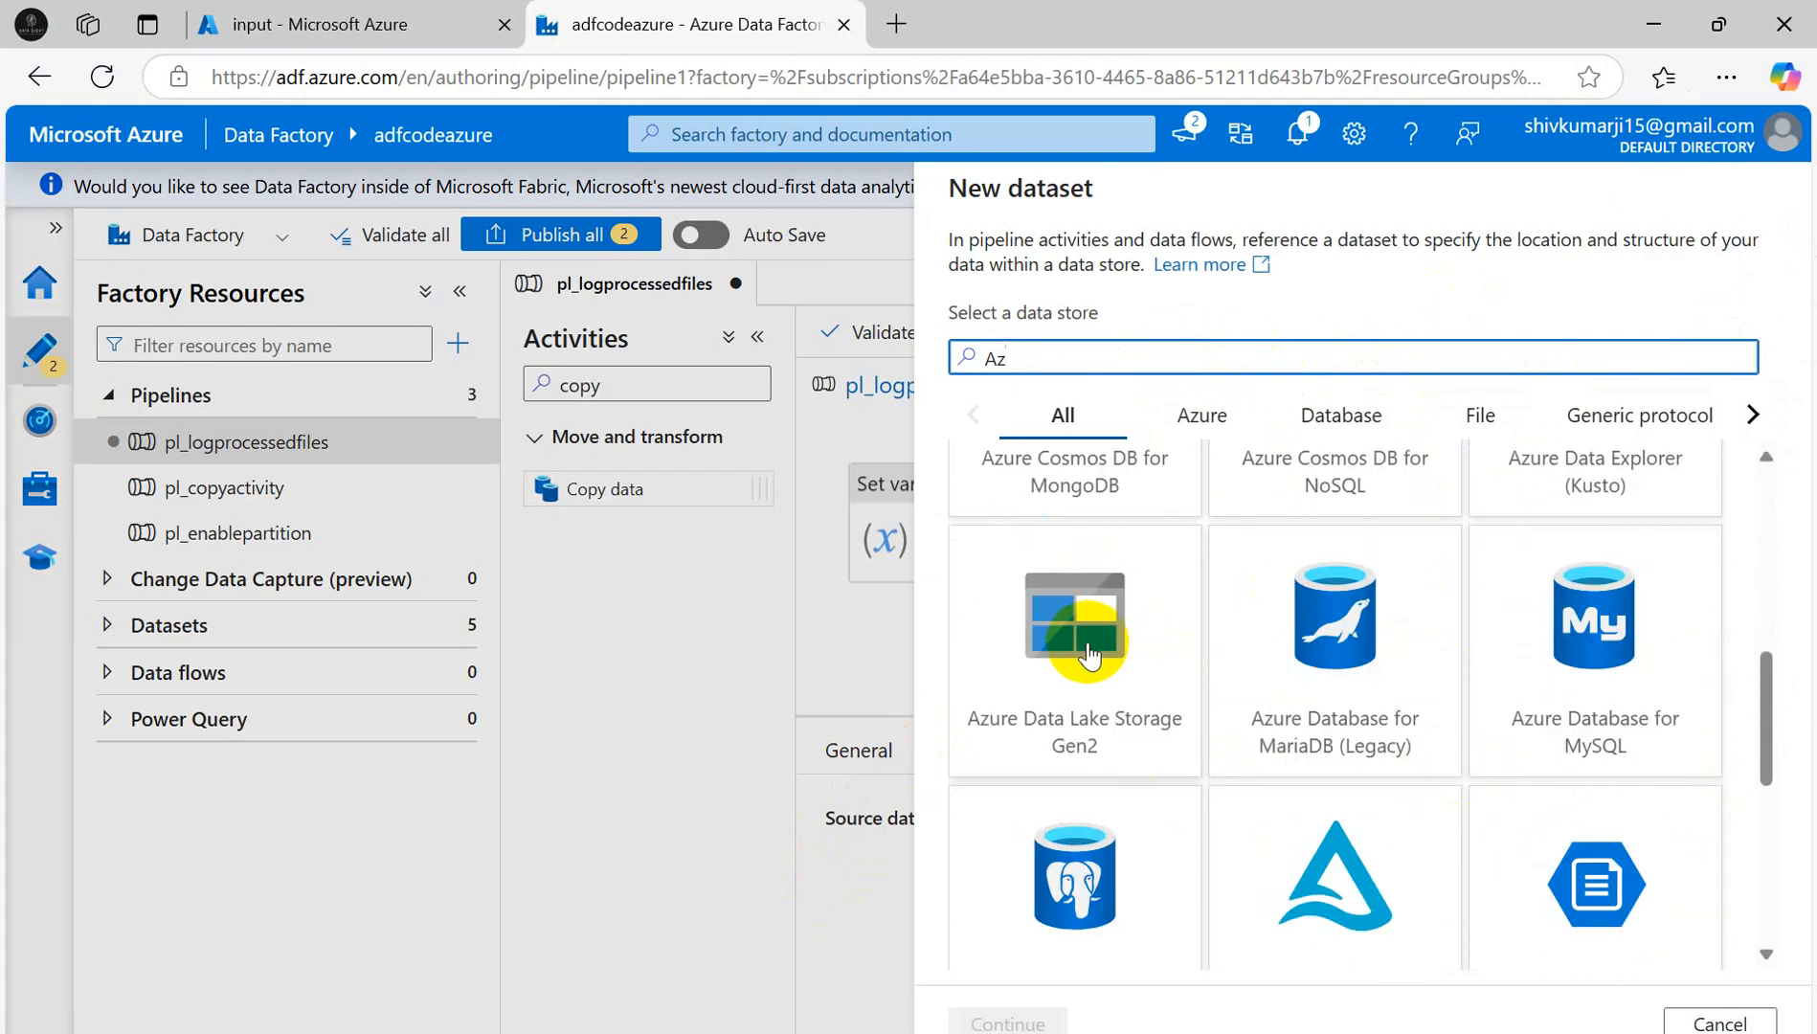
{"action": "left_click", "coordinate": [1089, 656]}
{"action": "left_click", "coordinate": [1011, 1021]}
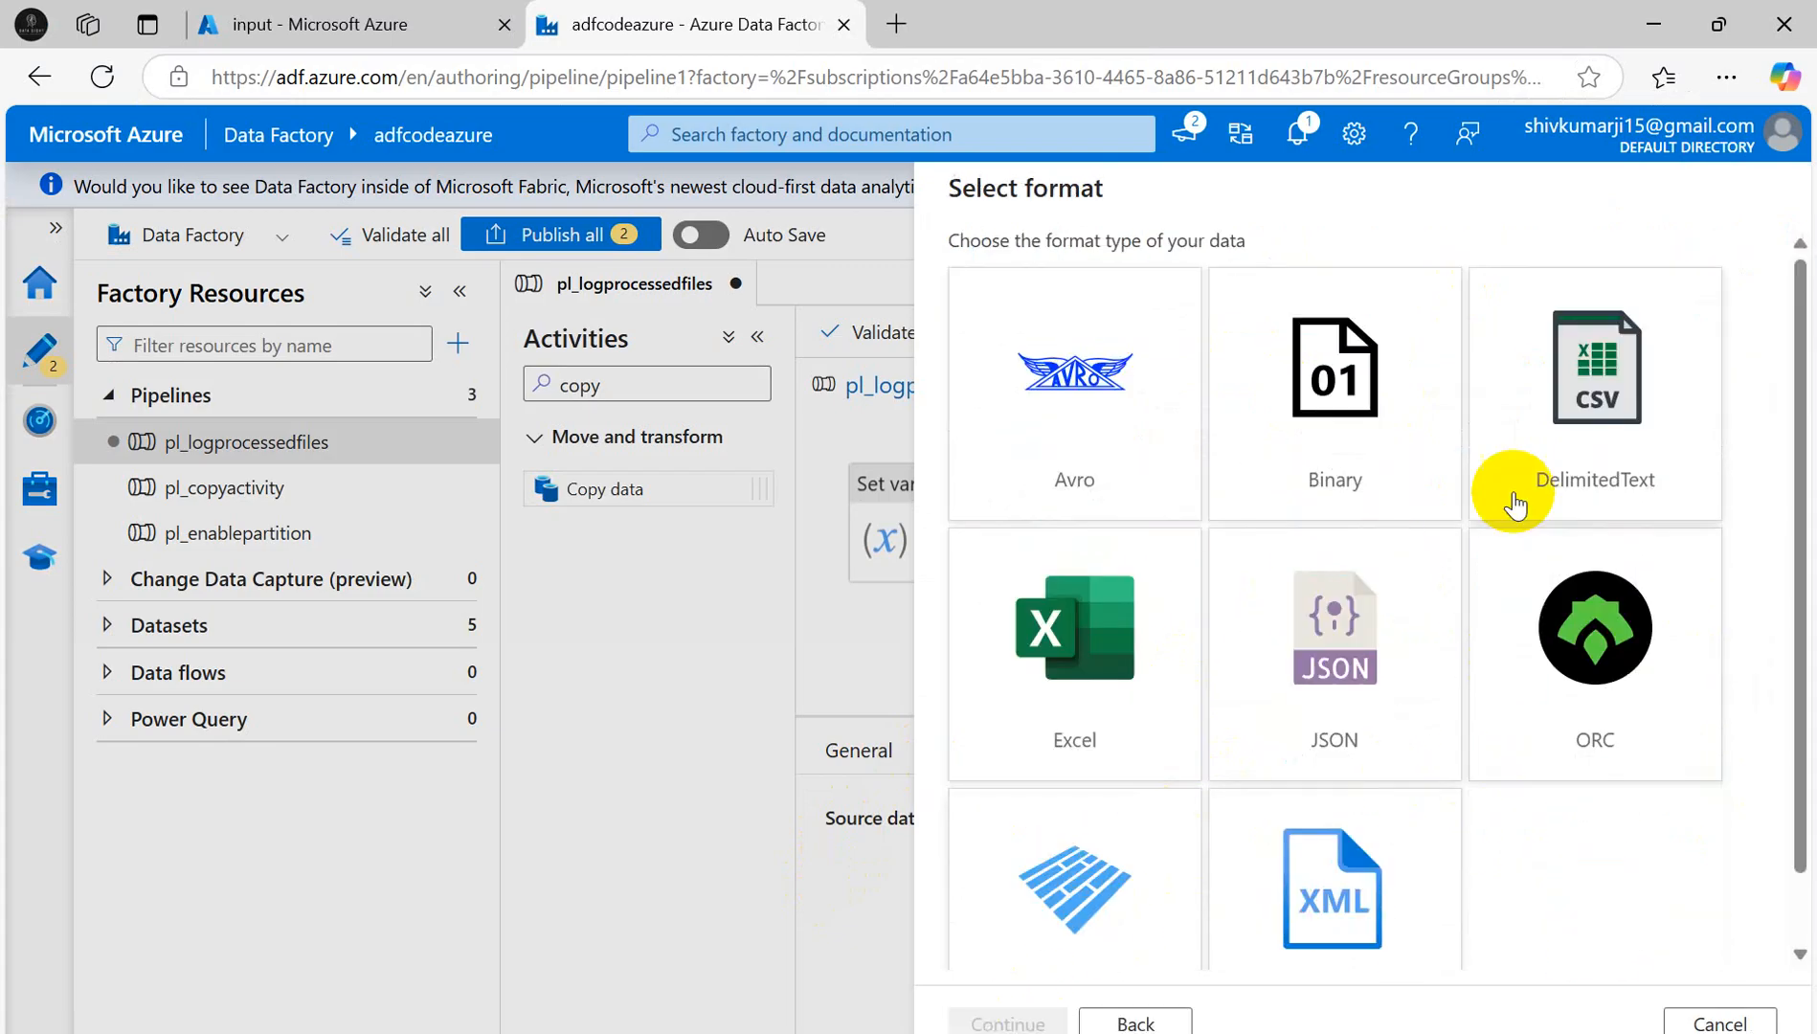
{"action": "left_click", "coordinate": [1515, 504]}
{"action": "left_click", "coordinate": [1007, 1023]}
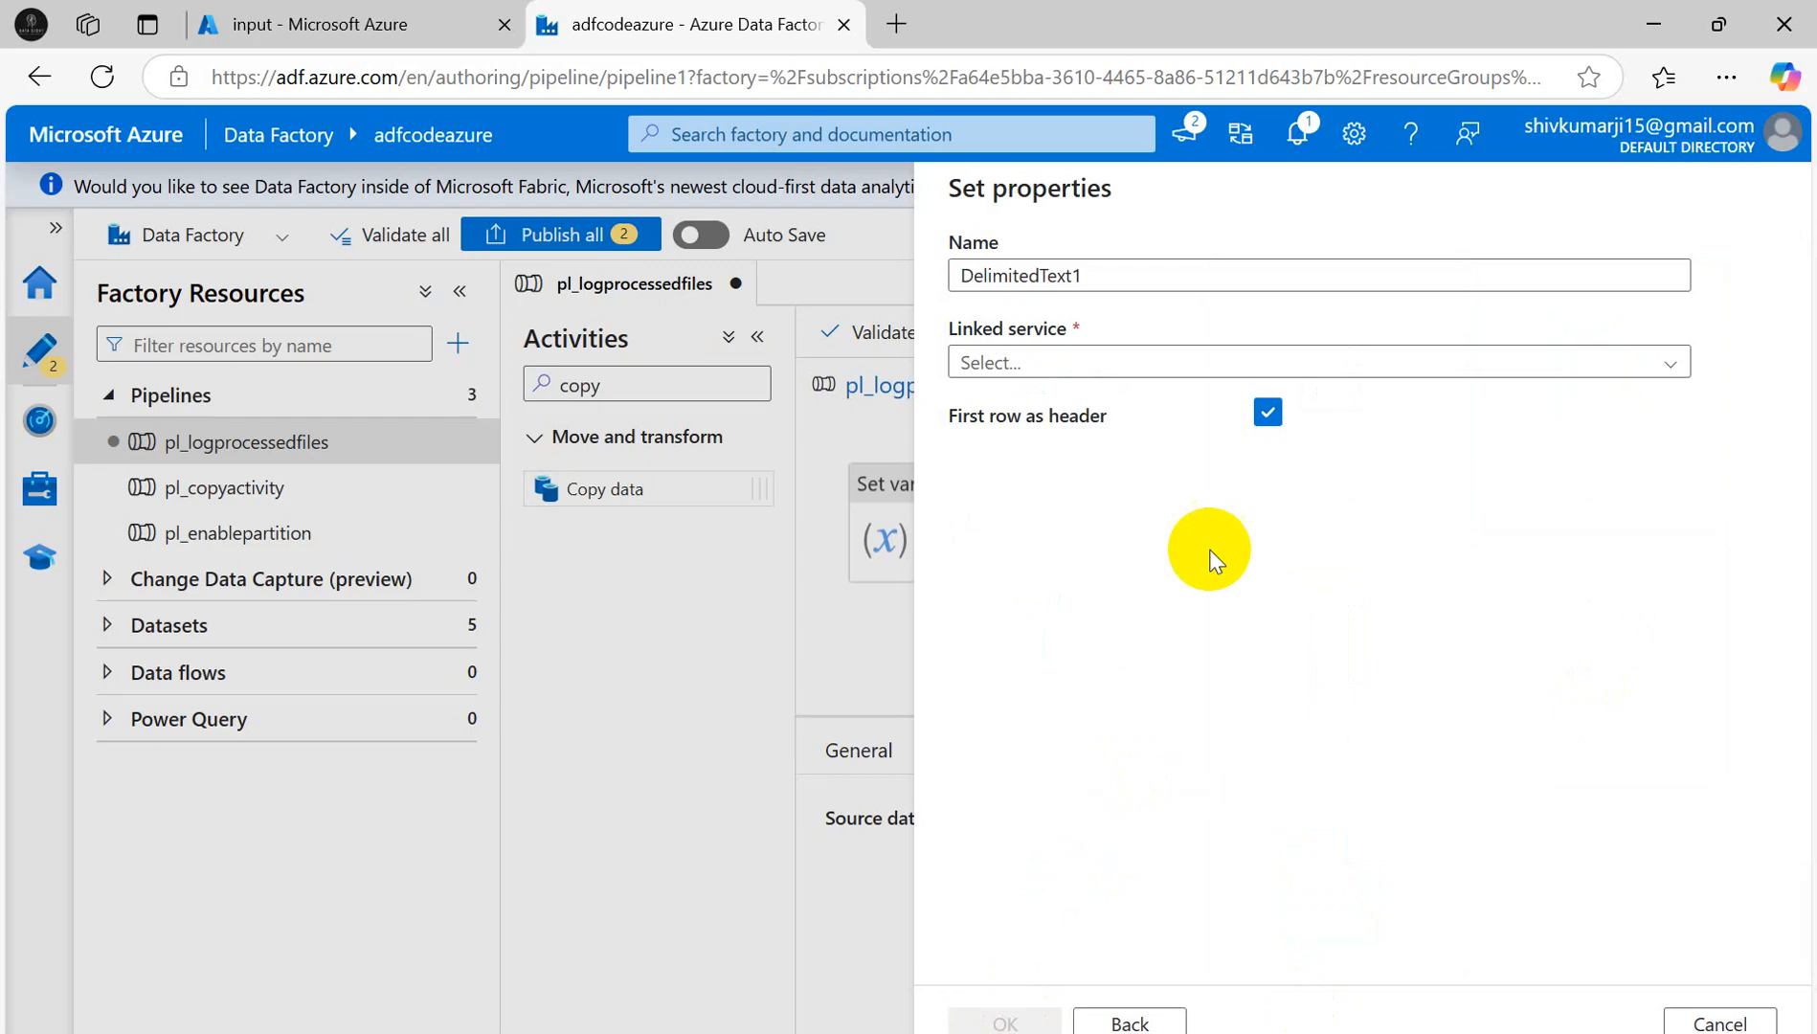
- Name the new dataset ds_dyprocessfile and connect it through linked service ls_adlsgen2
{"action": "double_click", "coordinate": [1103, 274]}
{"action": "key", "text": "BackSpace"}
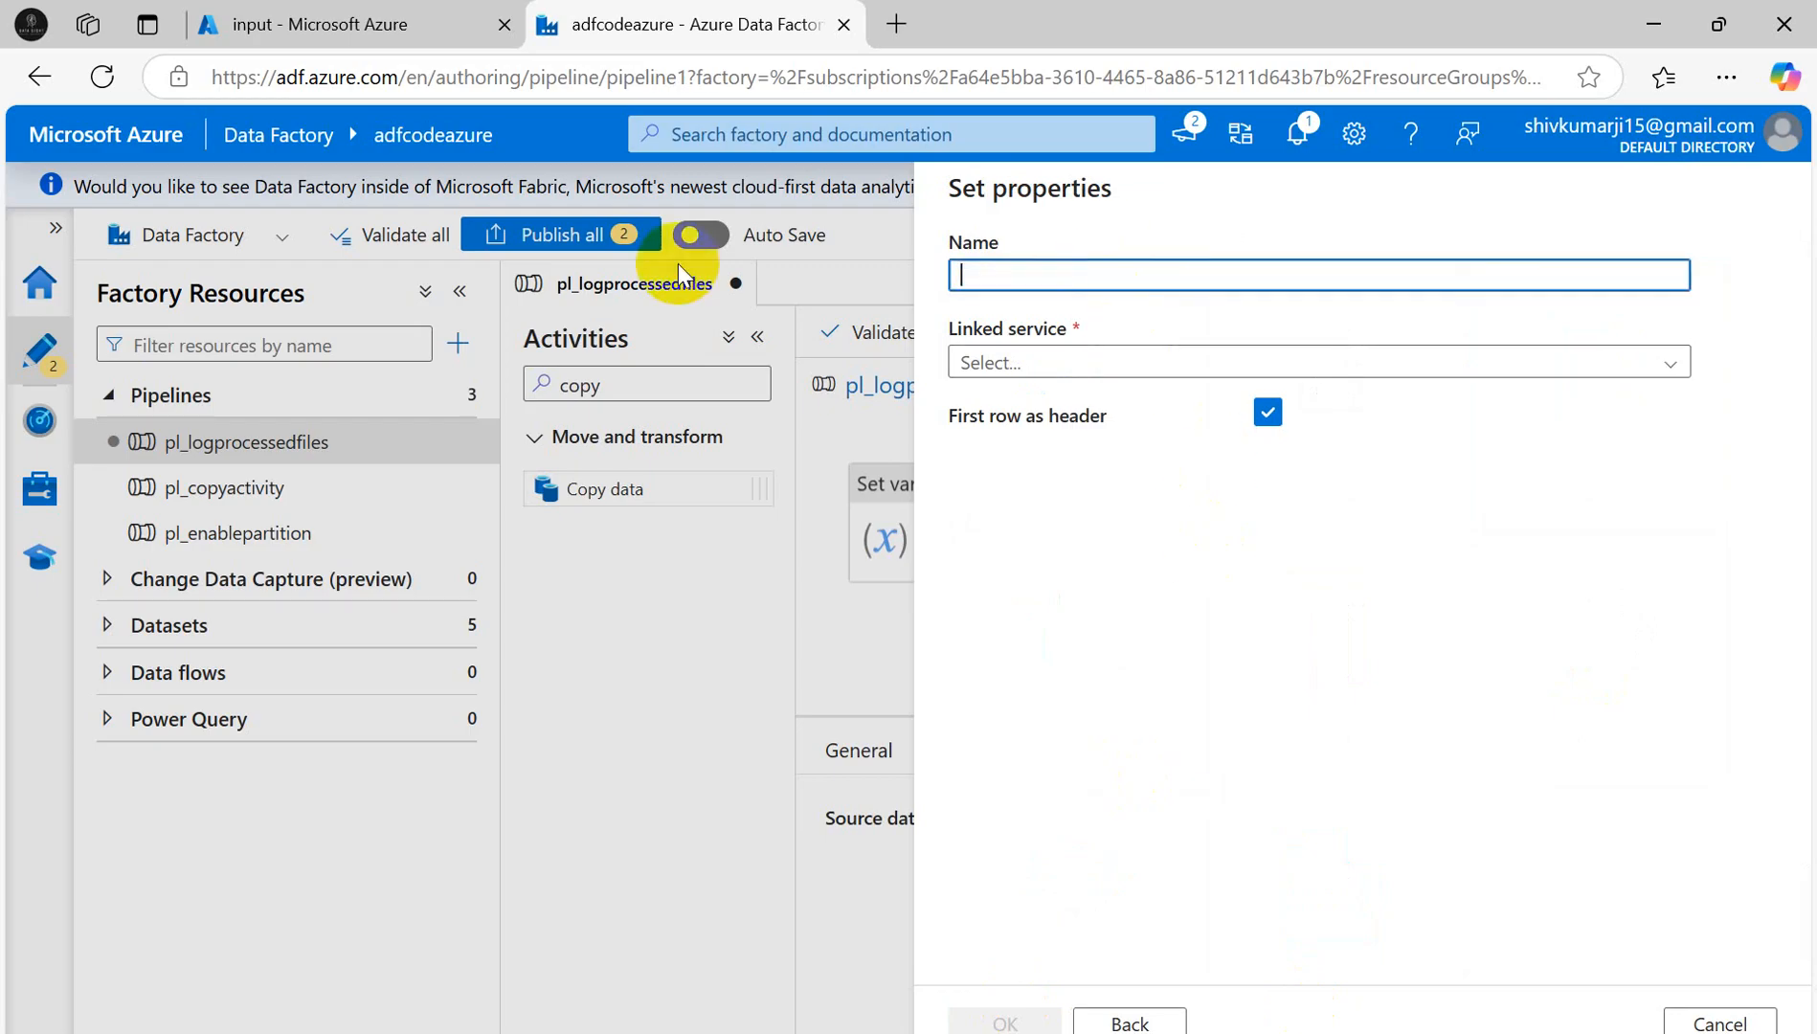
{"action": "type", "text": "ds_d"}
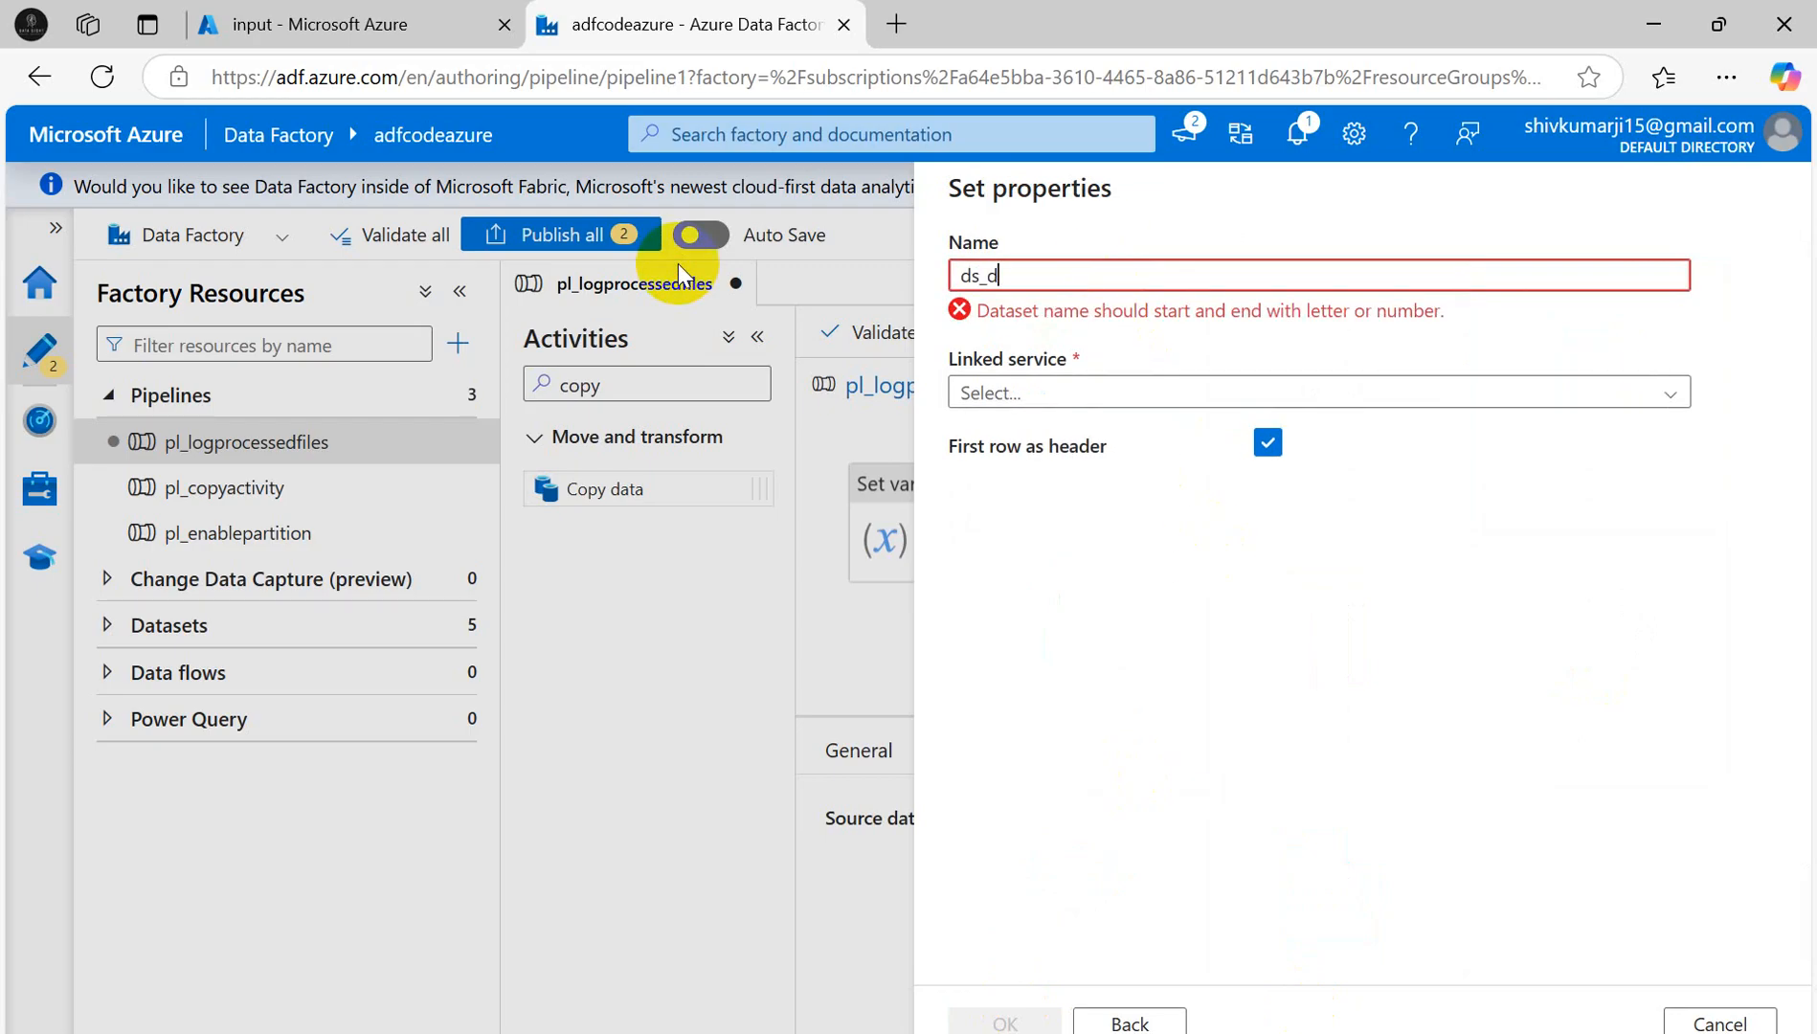
{"action": "type", "text": "yprocessfile"}
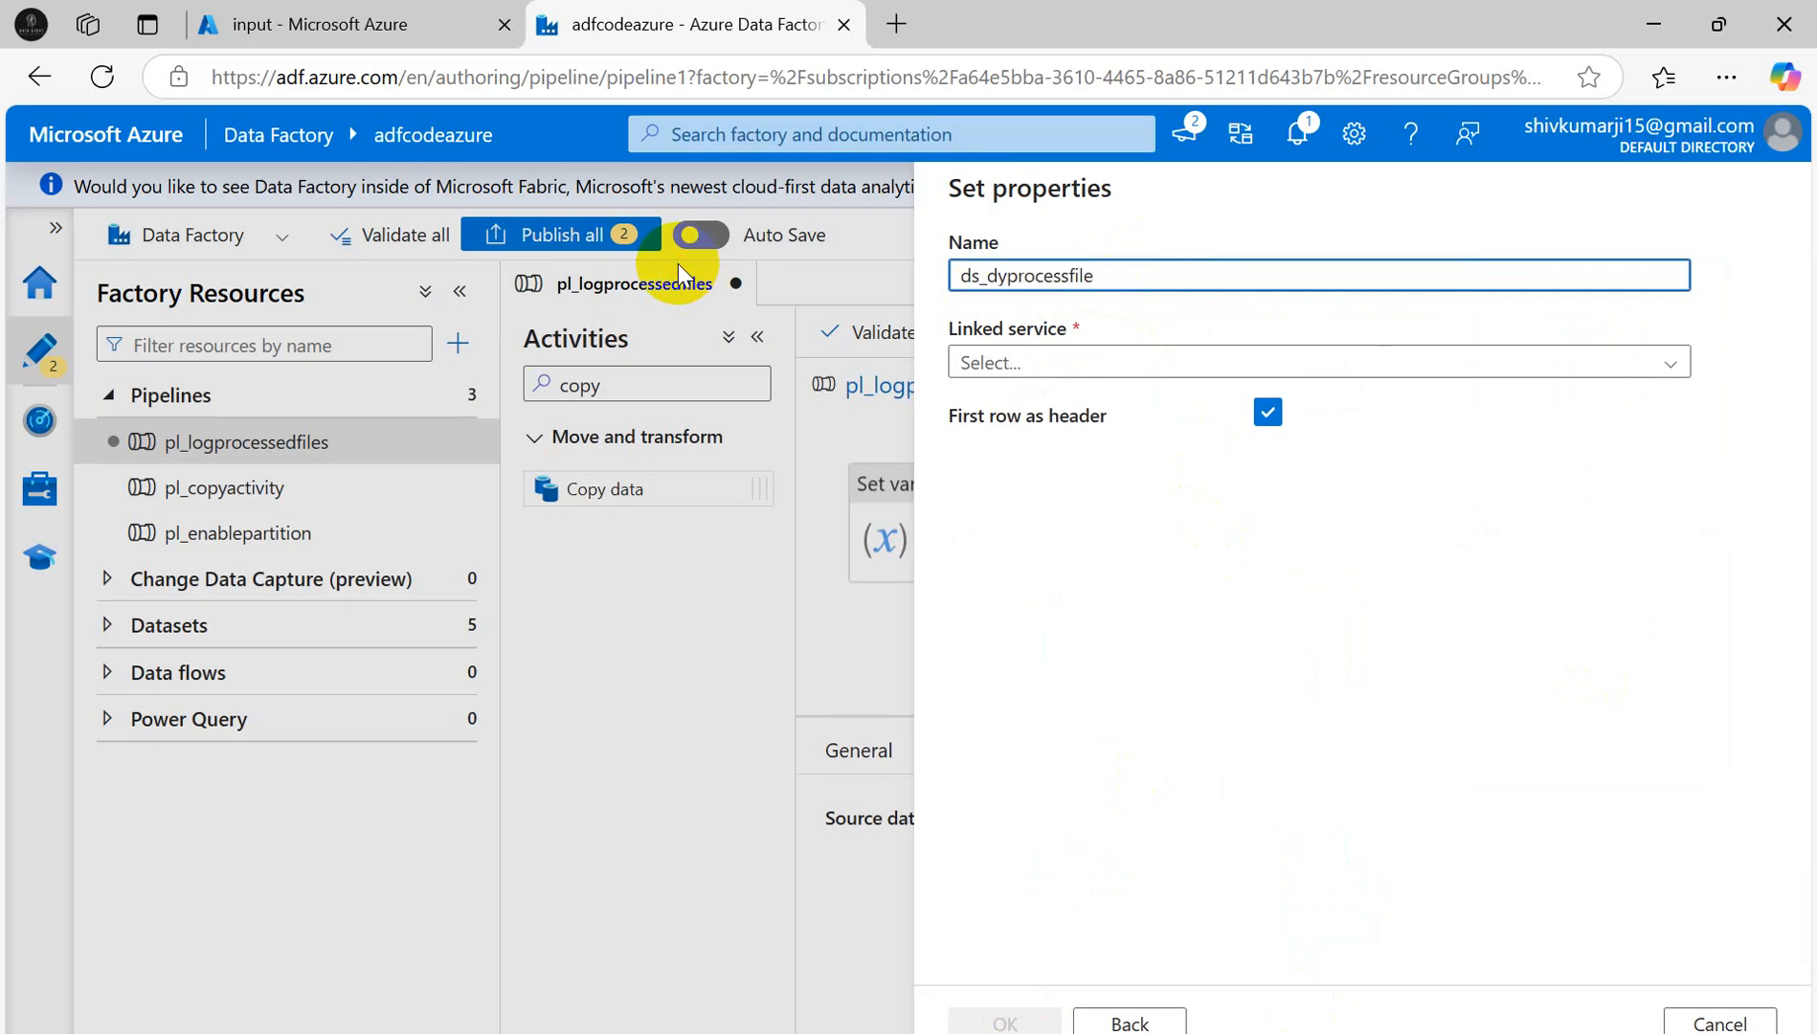
{"action": "left_click", "coordinate": [1671, 361]}
{"action": "left_click", "coordinate": [1088, 498]}
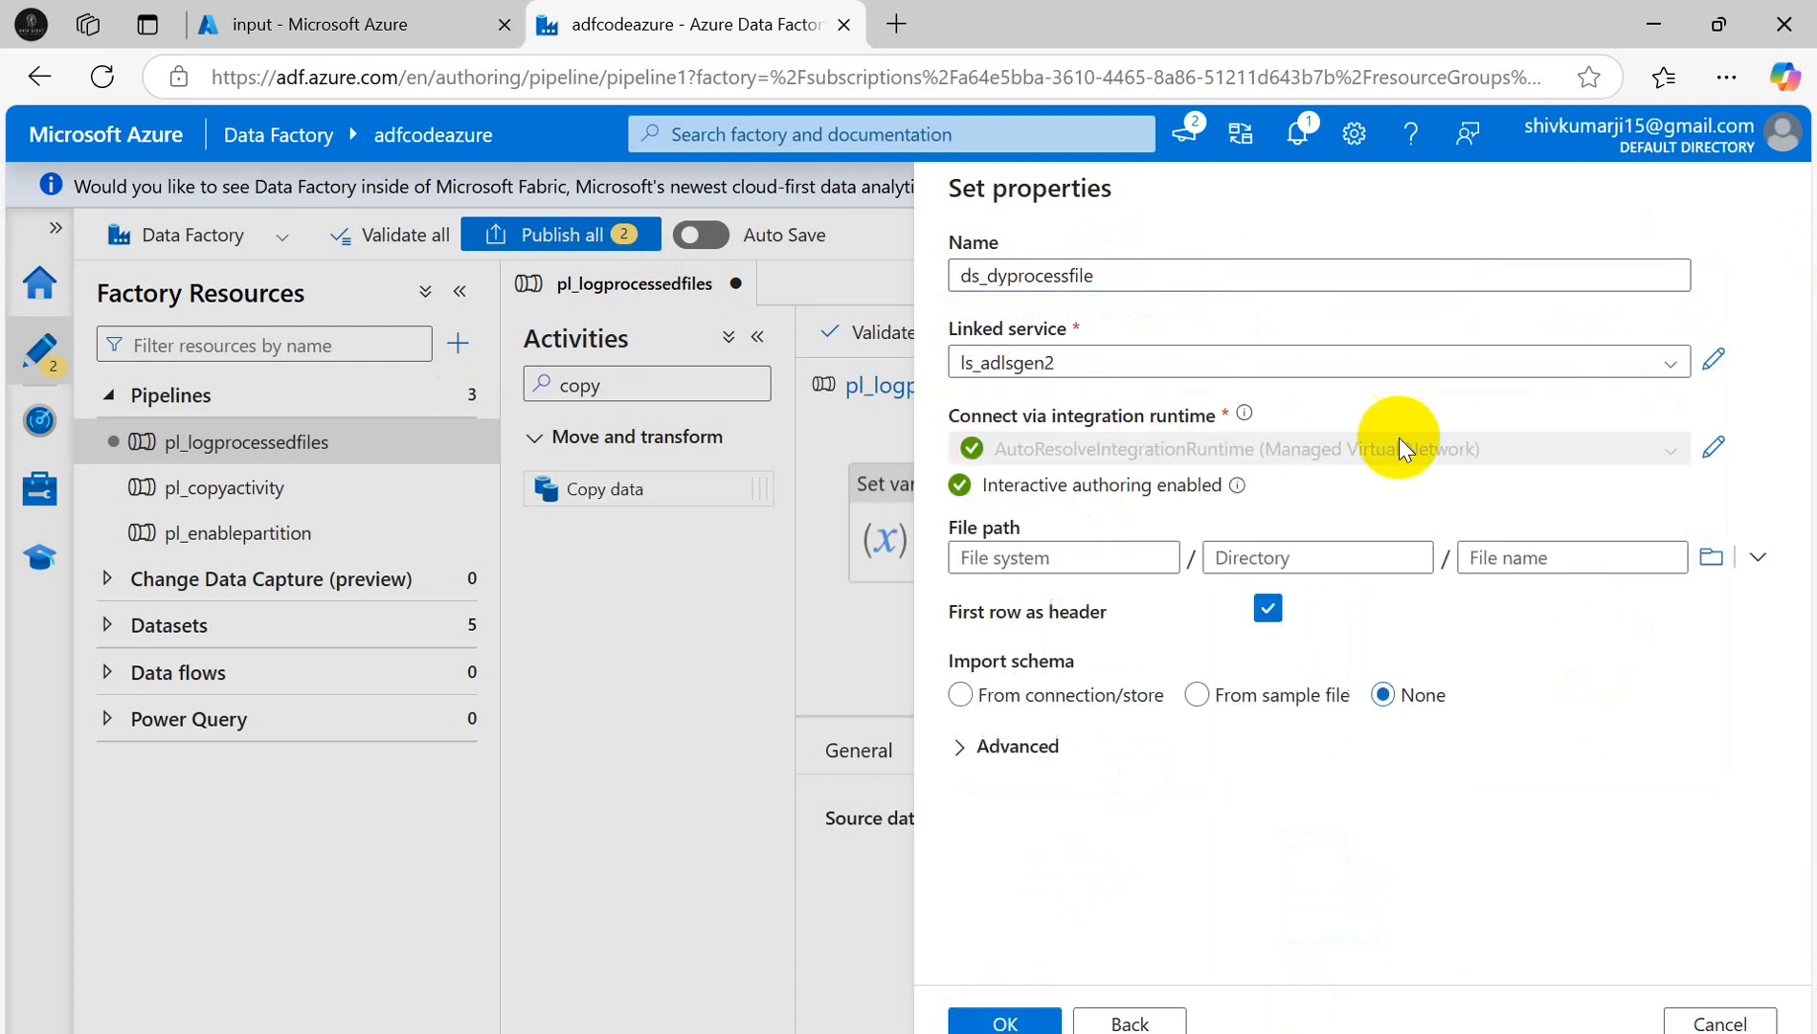
- Set the dataset's file path to the input/ProcessFile folder
{"action": "left_click", "coordinate": [1711, 557]}
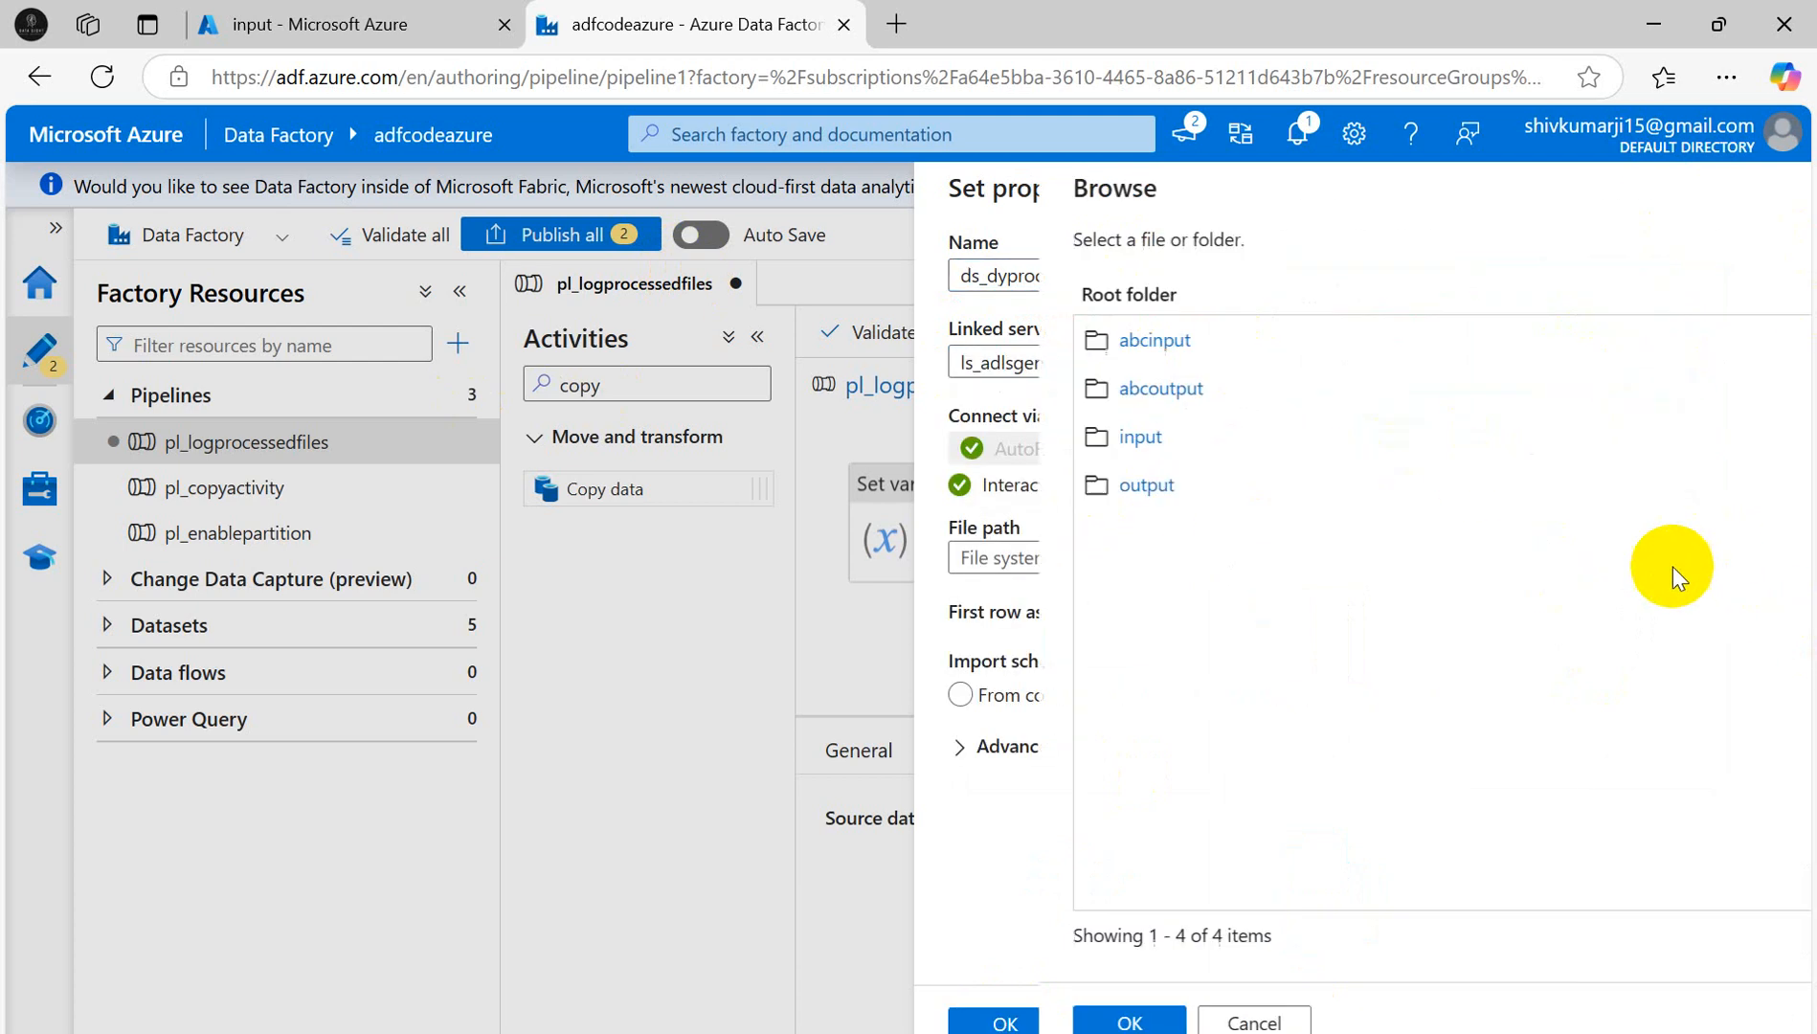
{"action": "left_click", "coordinate": [1010, 437]}
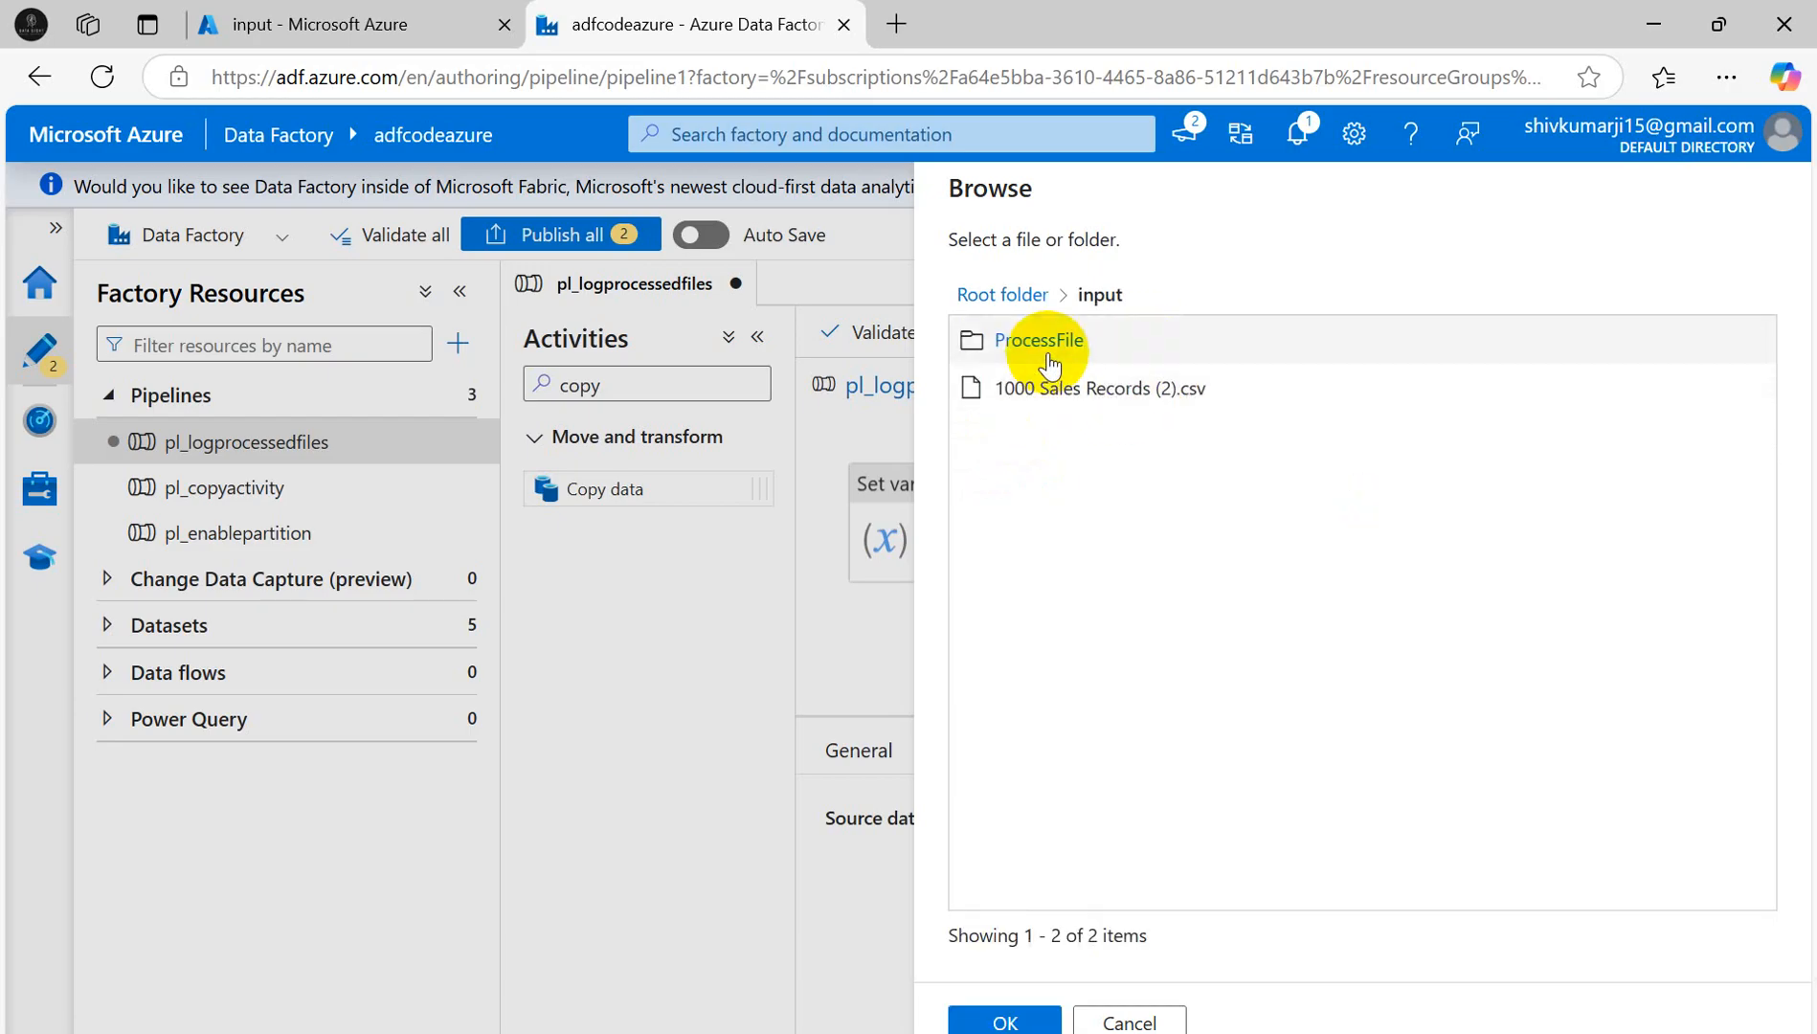
{"action": "left_click", "coordinate": [1039, 340]}
{"action": "left_click", "coordinate": [1046, 343]}
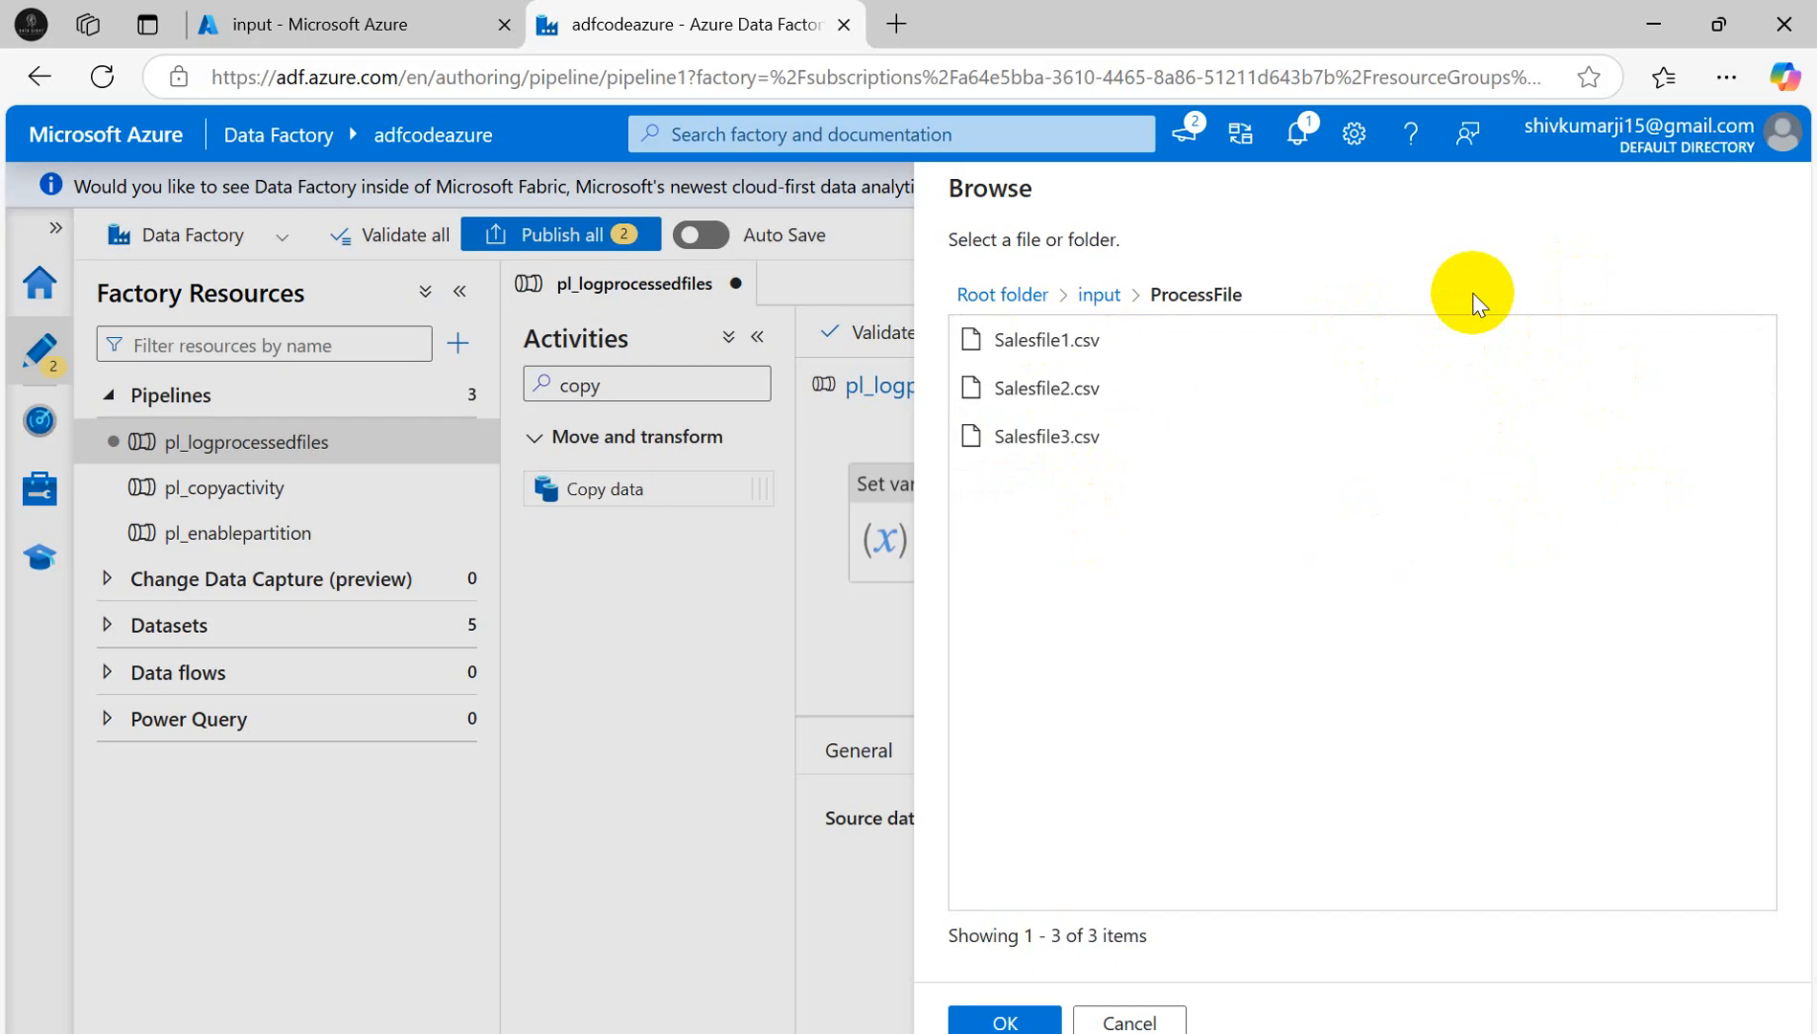
{"action": "left_click", "coordinate": [1021, 1017]}
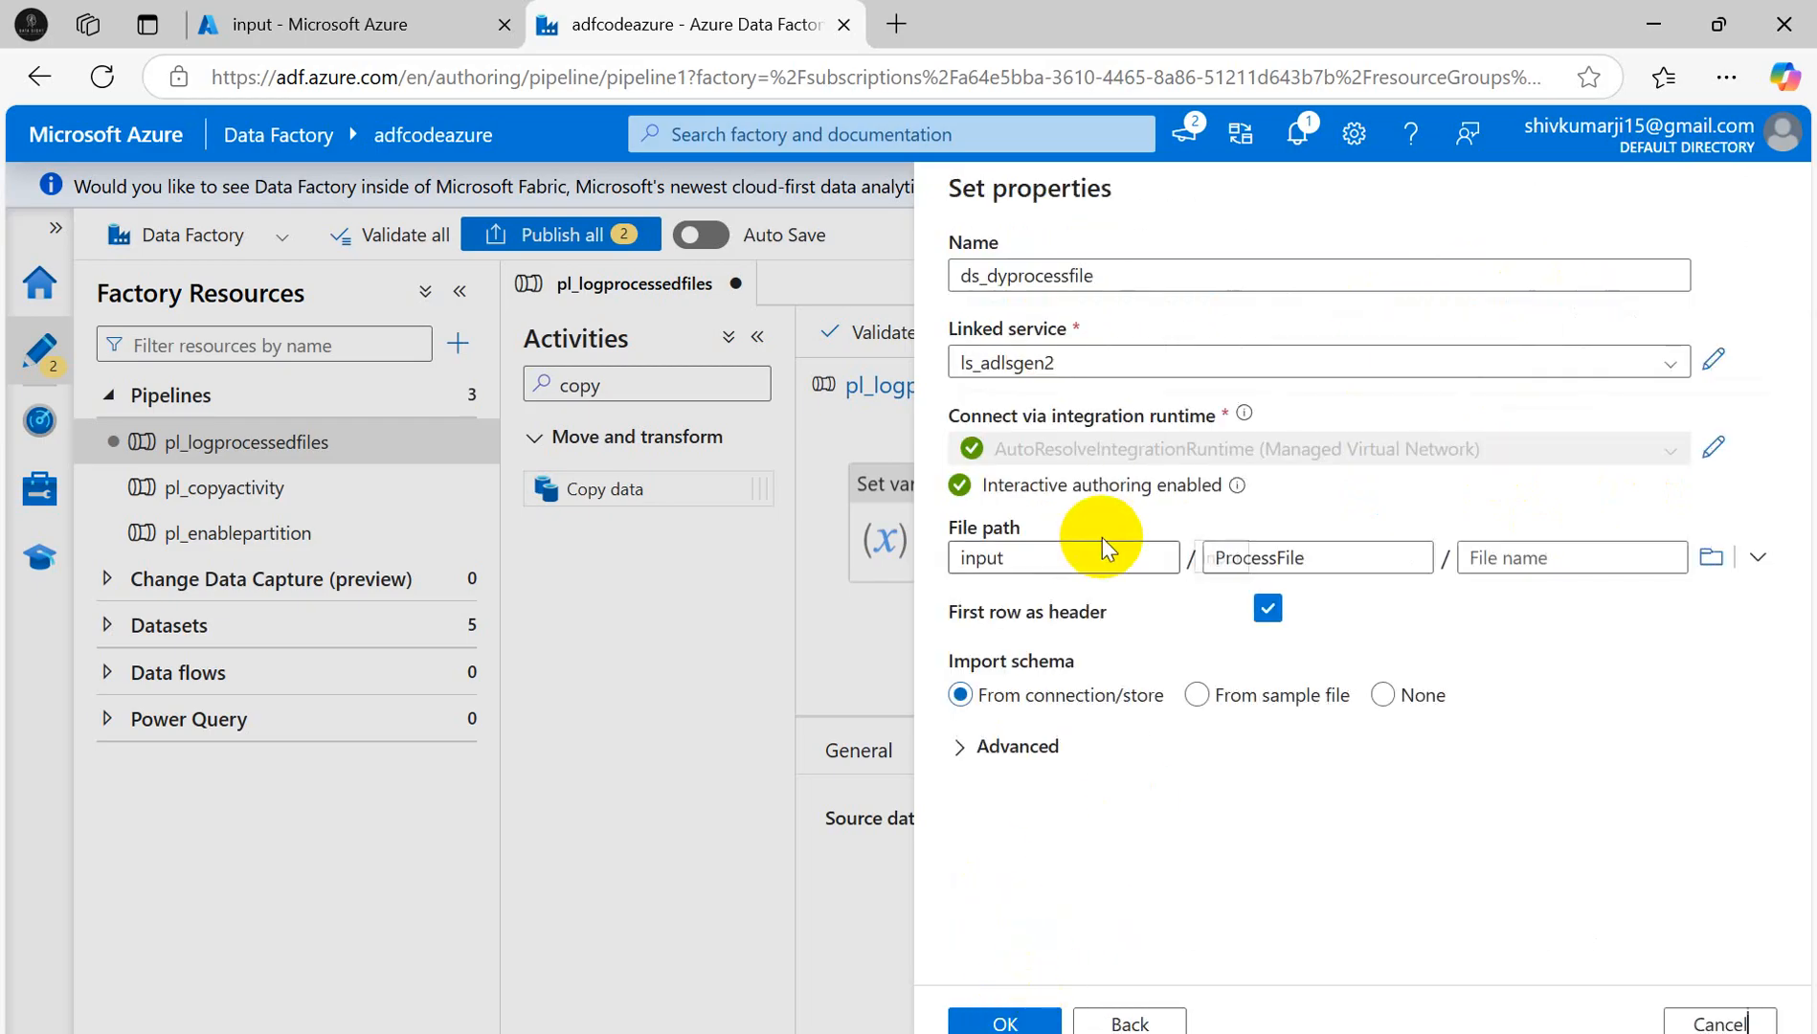
{"action": "left_click", "coordinate": [1711, 560]}
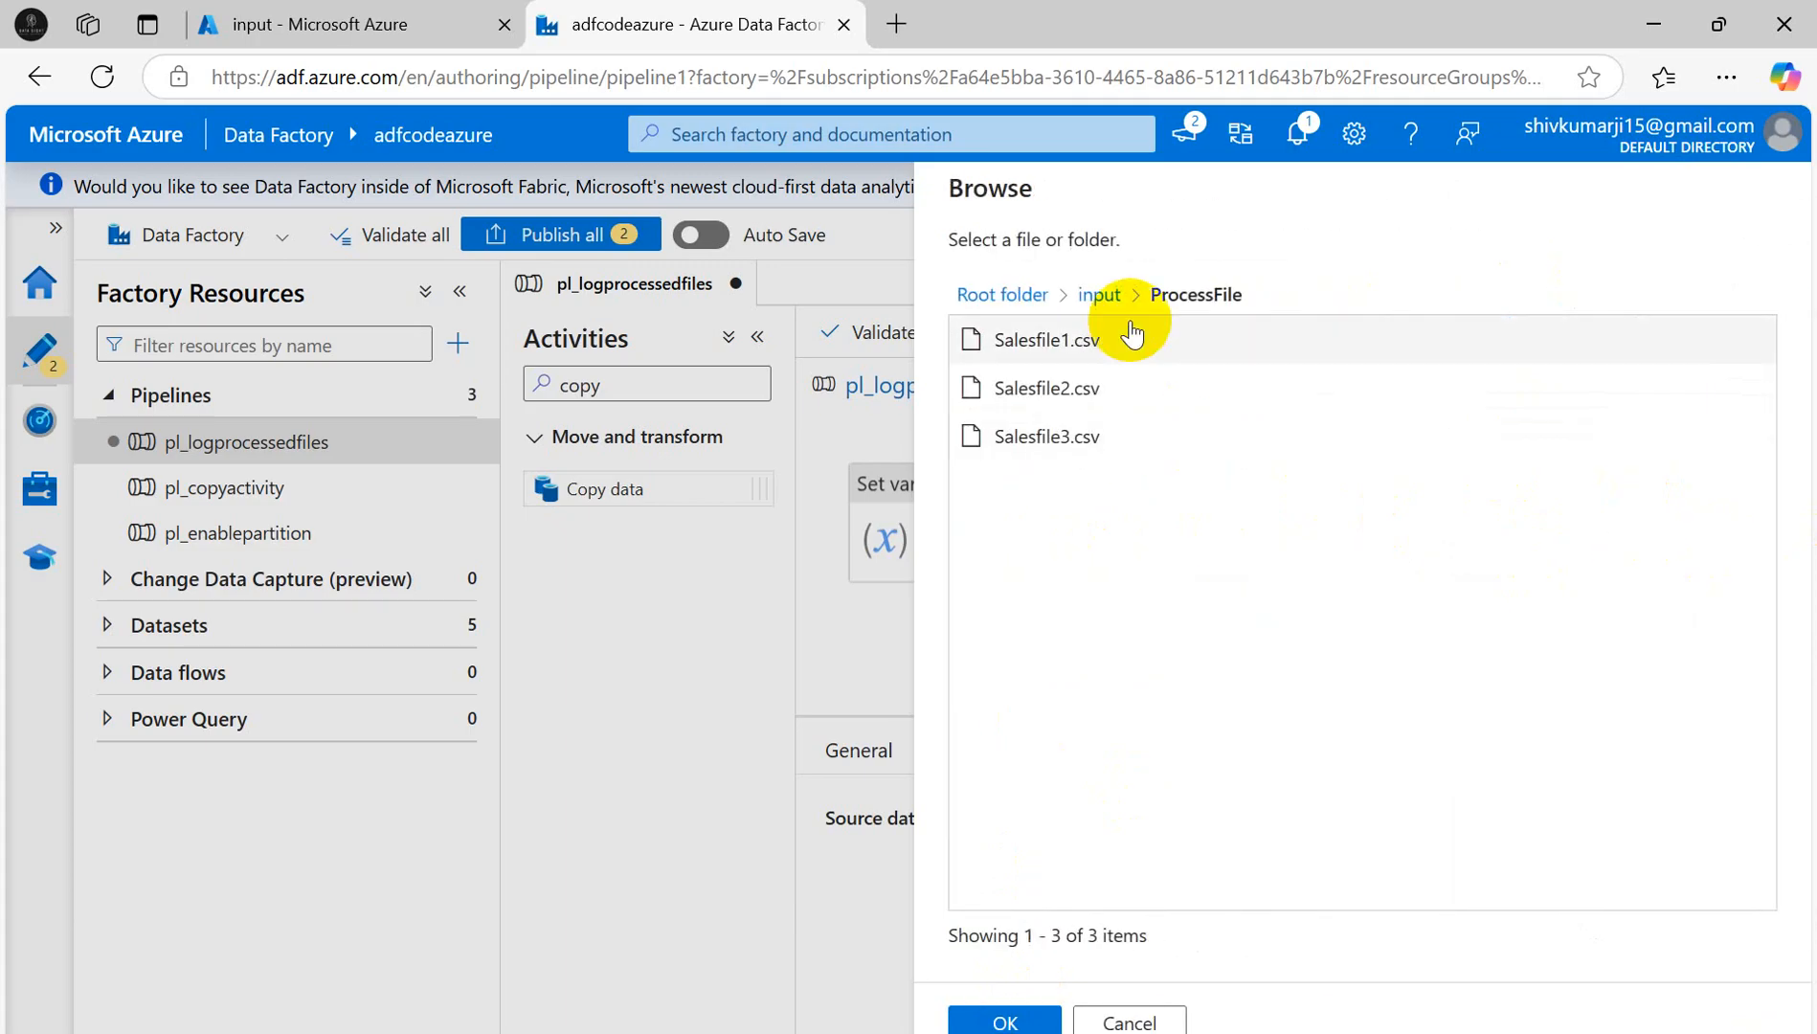
{"action": "left_click", "coordinate": [1128, 1021]}
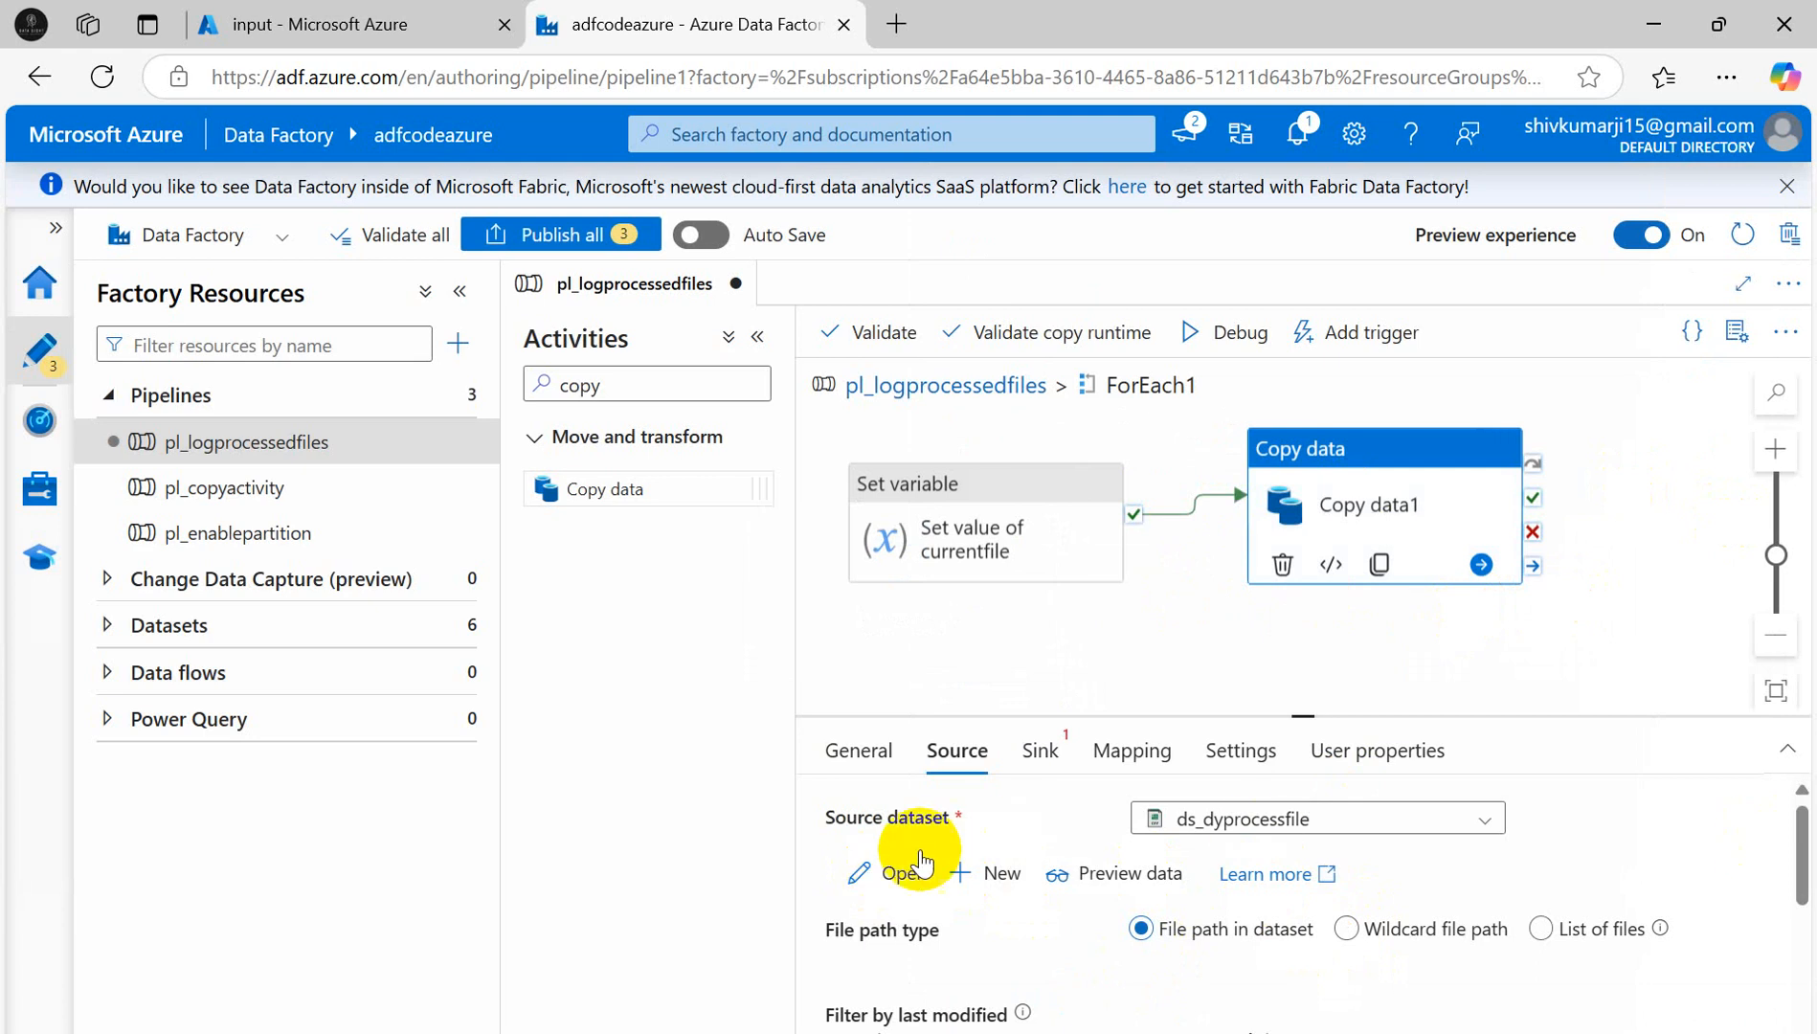
- Open ds_dyprocessfile in its own editor, checking the expression in the Word notes
{"action": "left_click", "coordinate": [873, 873]}
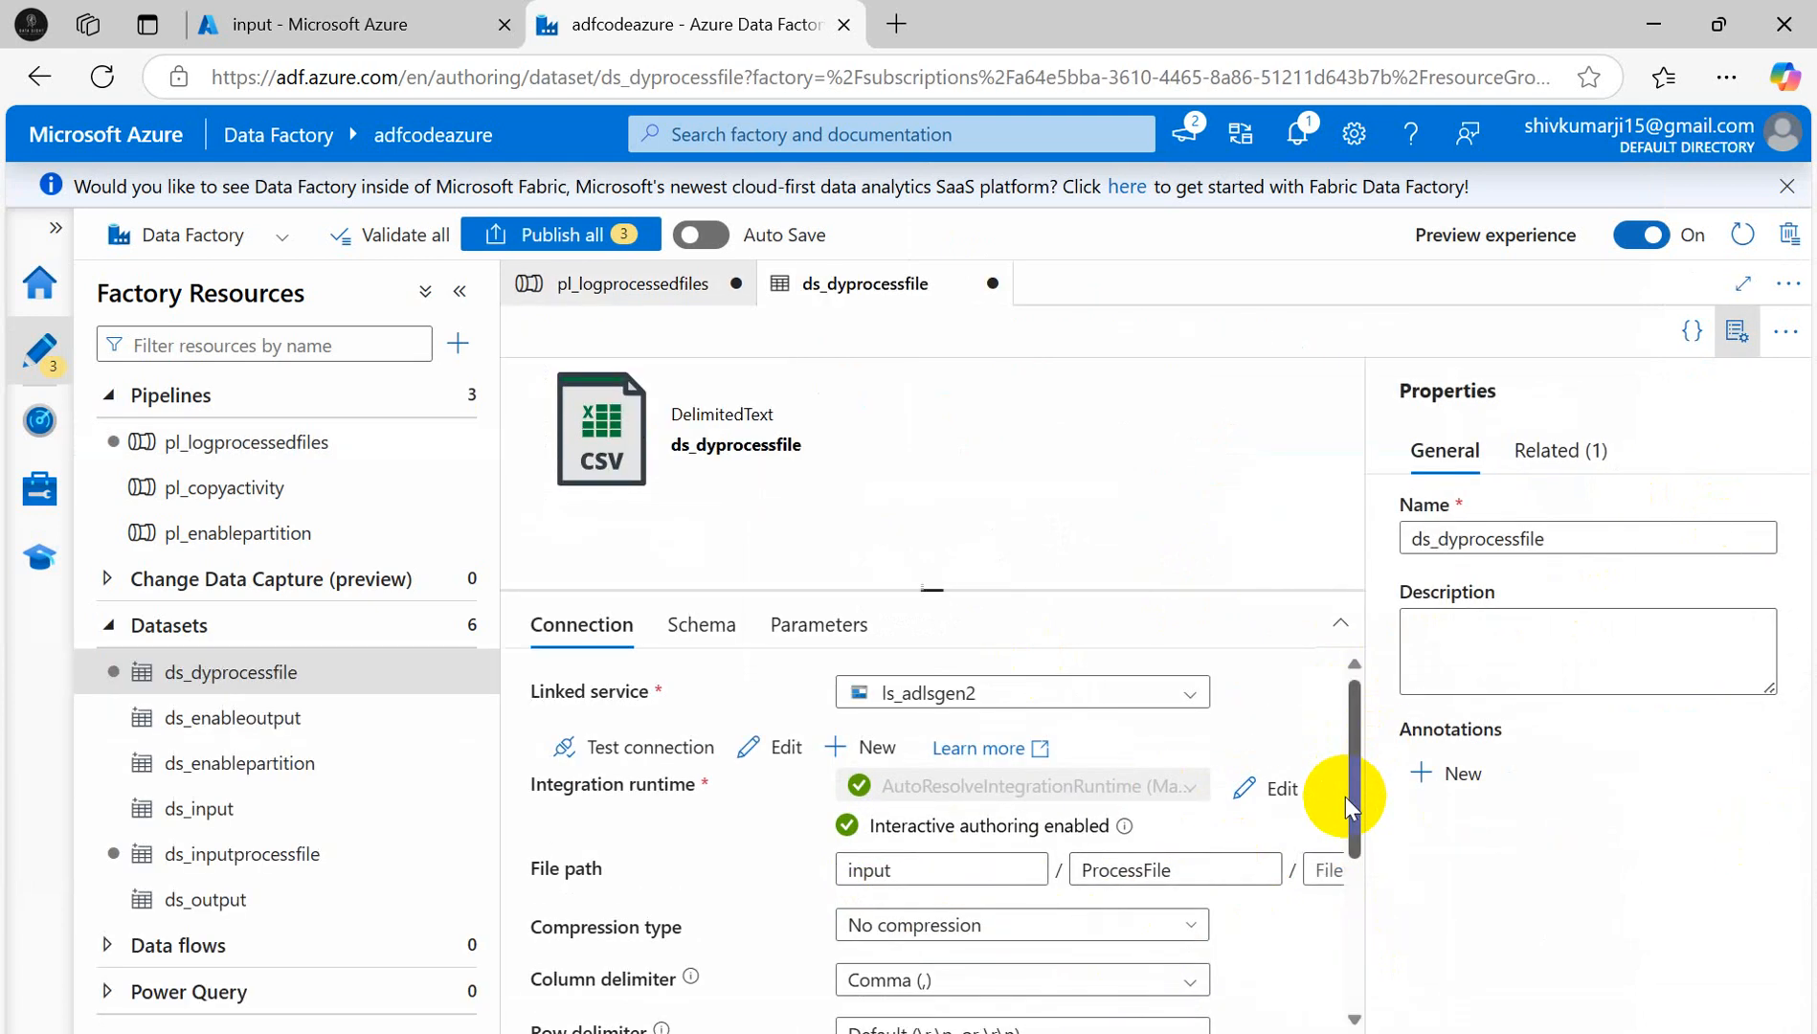
{"action": "key", "text": "alt+Tab"}
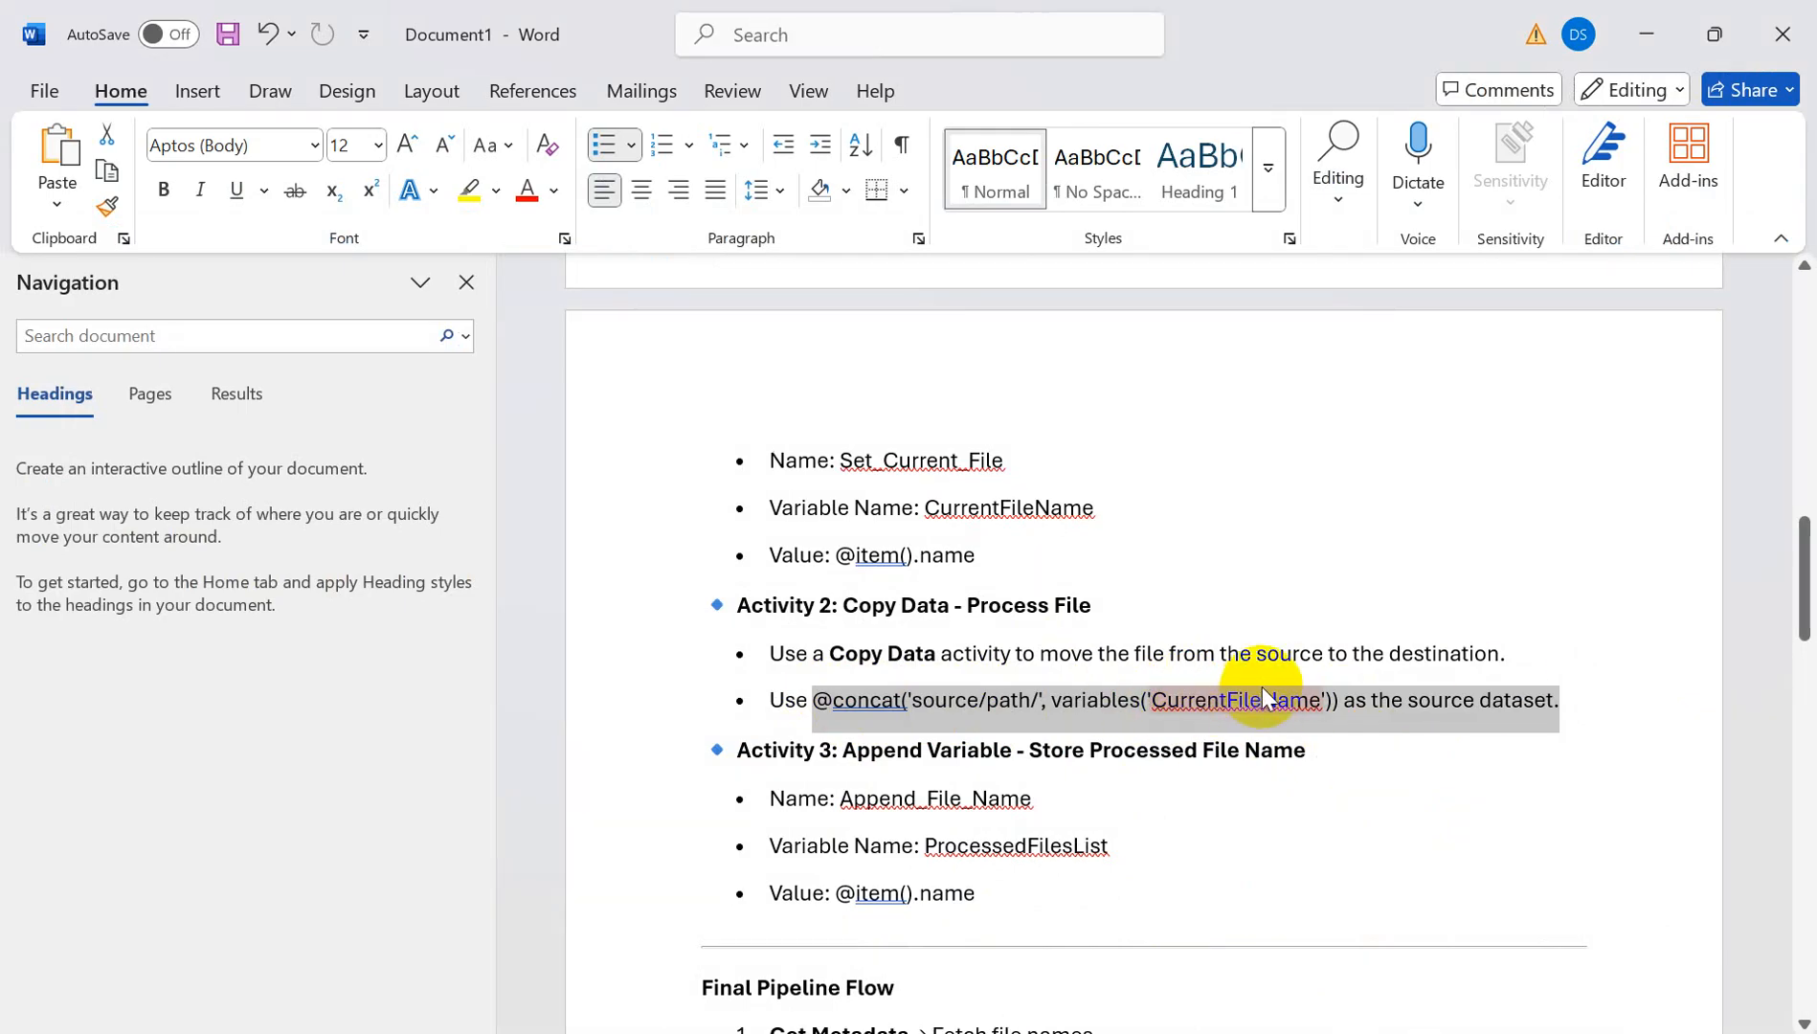
{"action": "key", "text": "alt+Tab"}
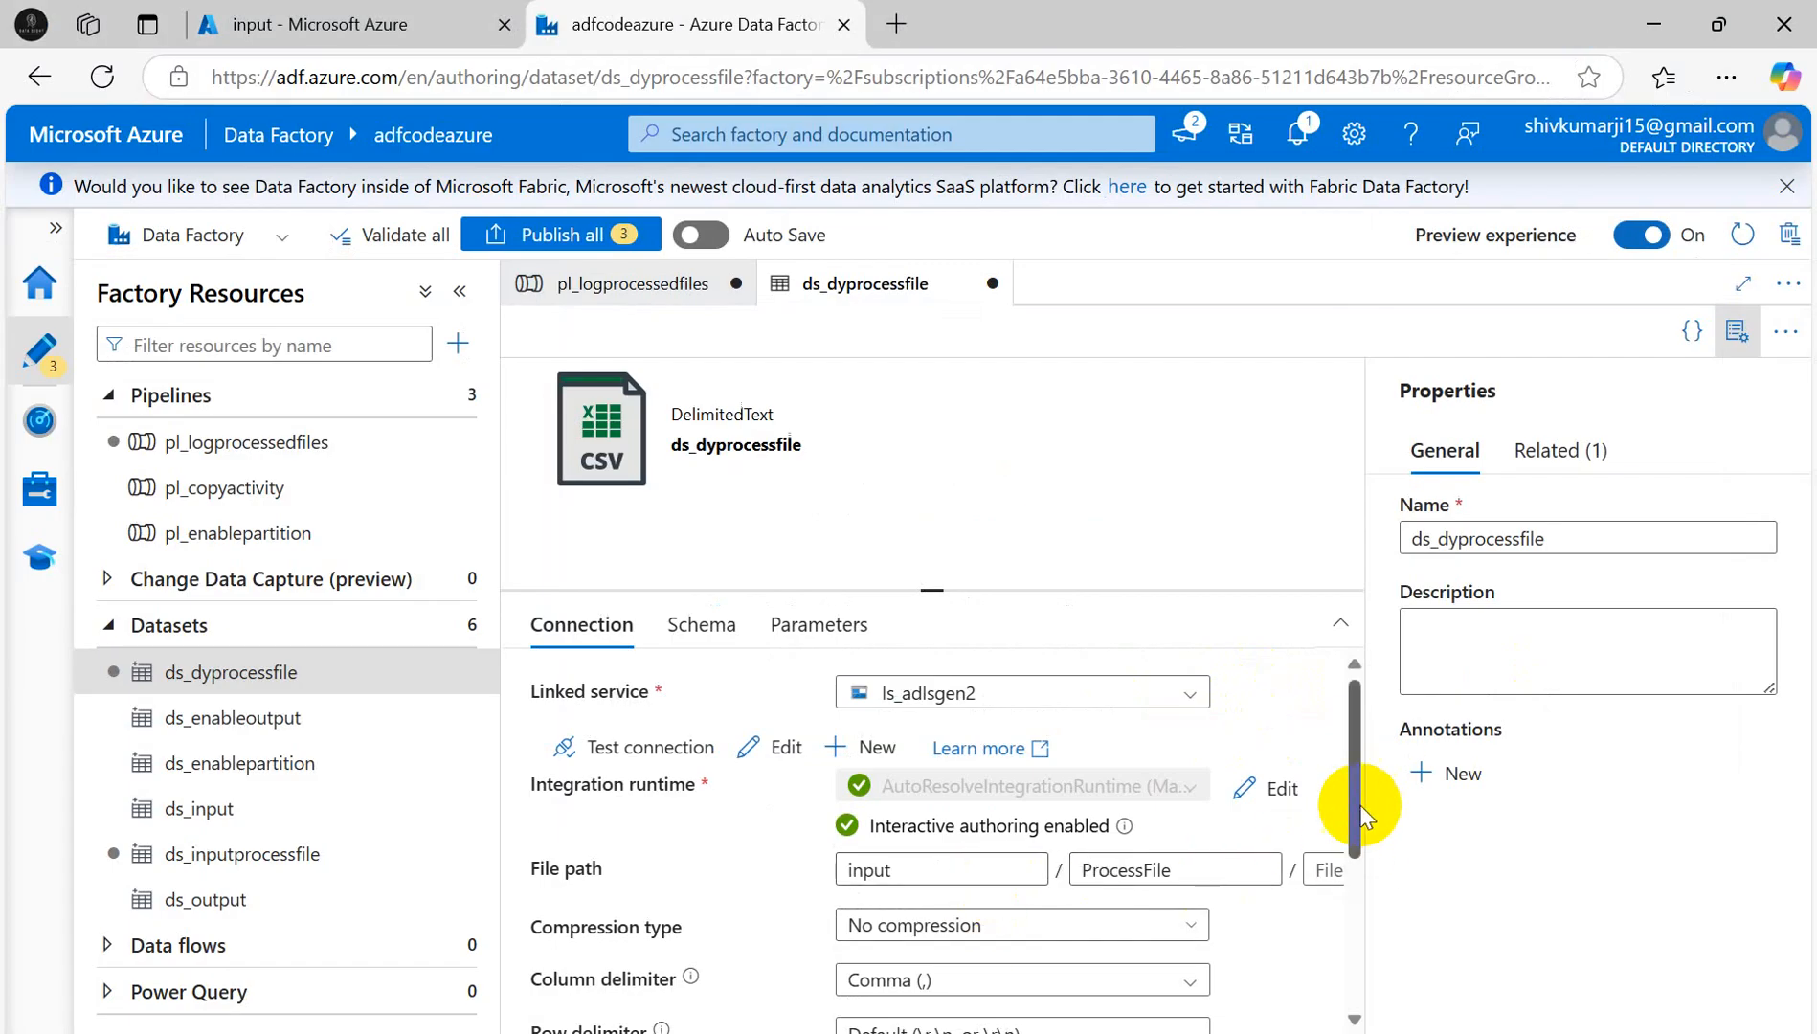
- Add a new parameter to ds_dyprocessfile and explore dynamic content for the file name
{"action": "left_click", "coordinate": [781, 628]}
{"action": "left_click", "coordinate": [572, 701]}
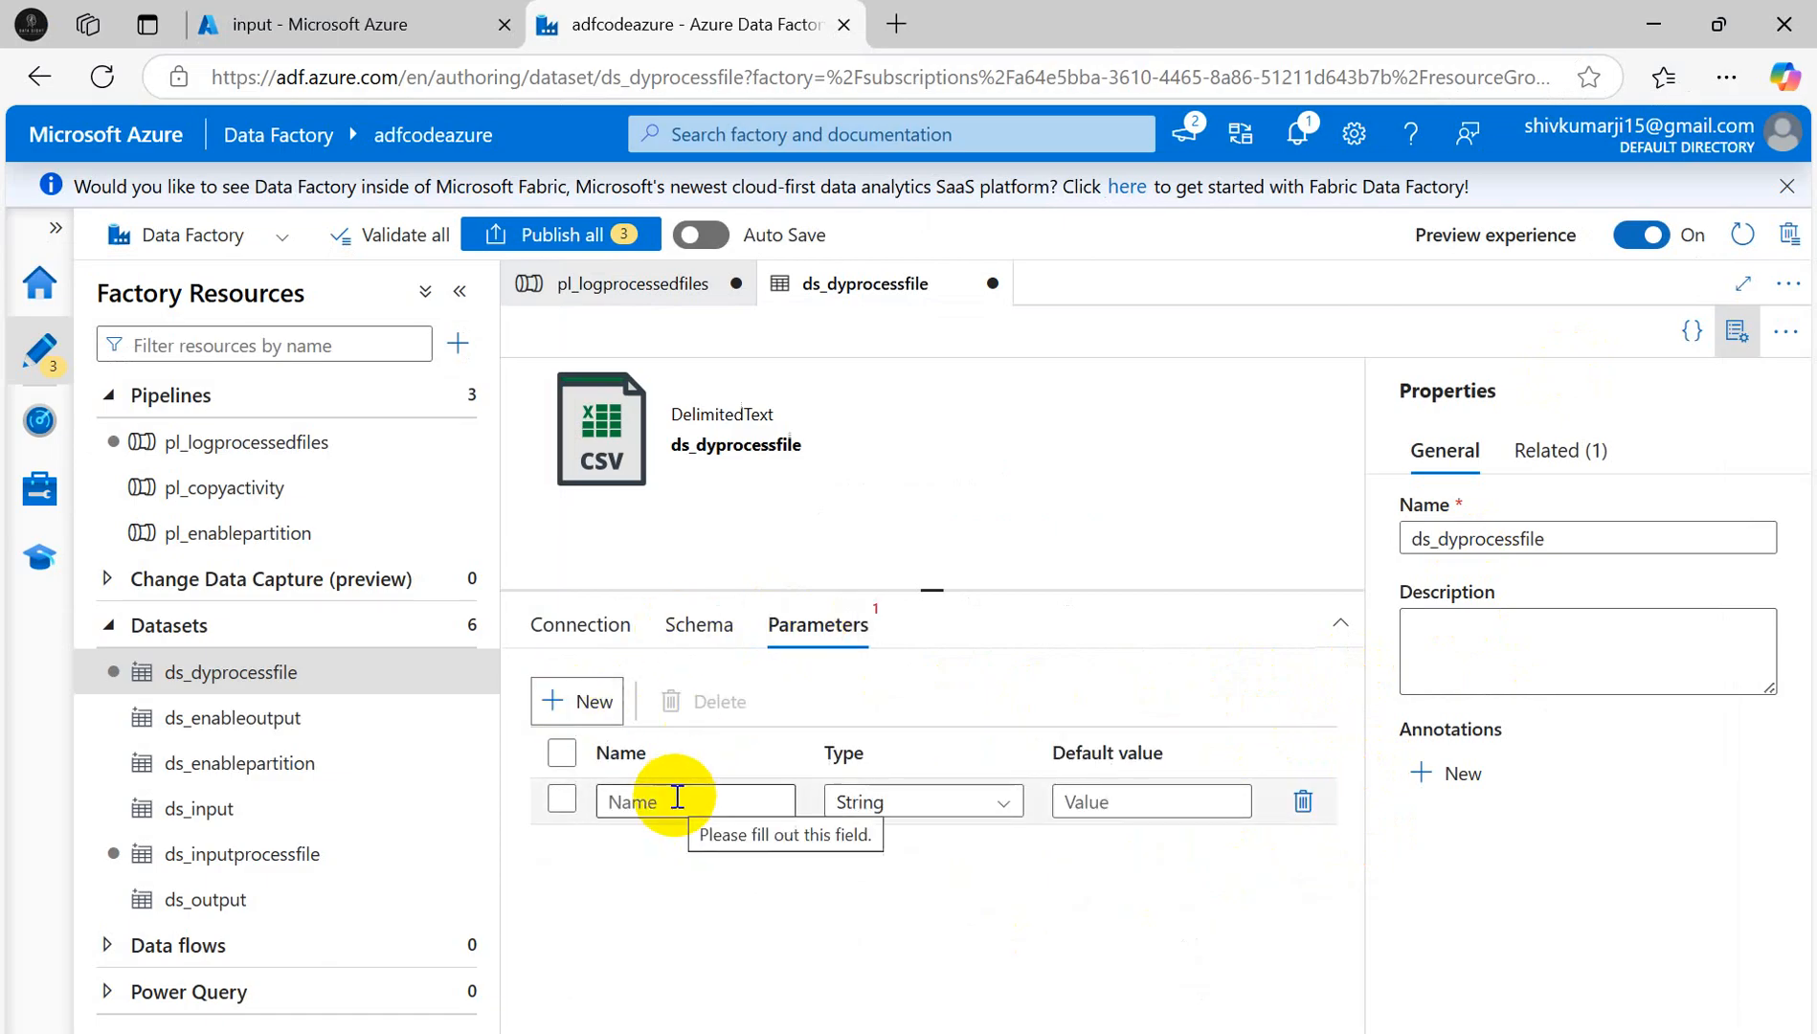
{"action": "left_click", "coordinate": [580, 623]}
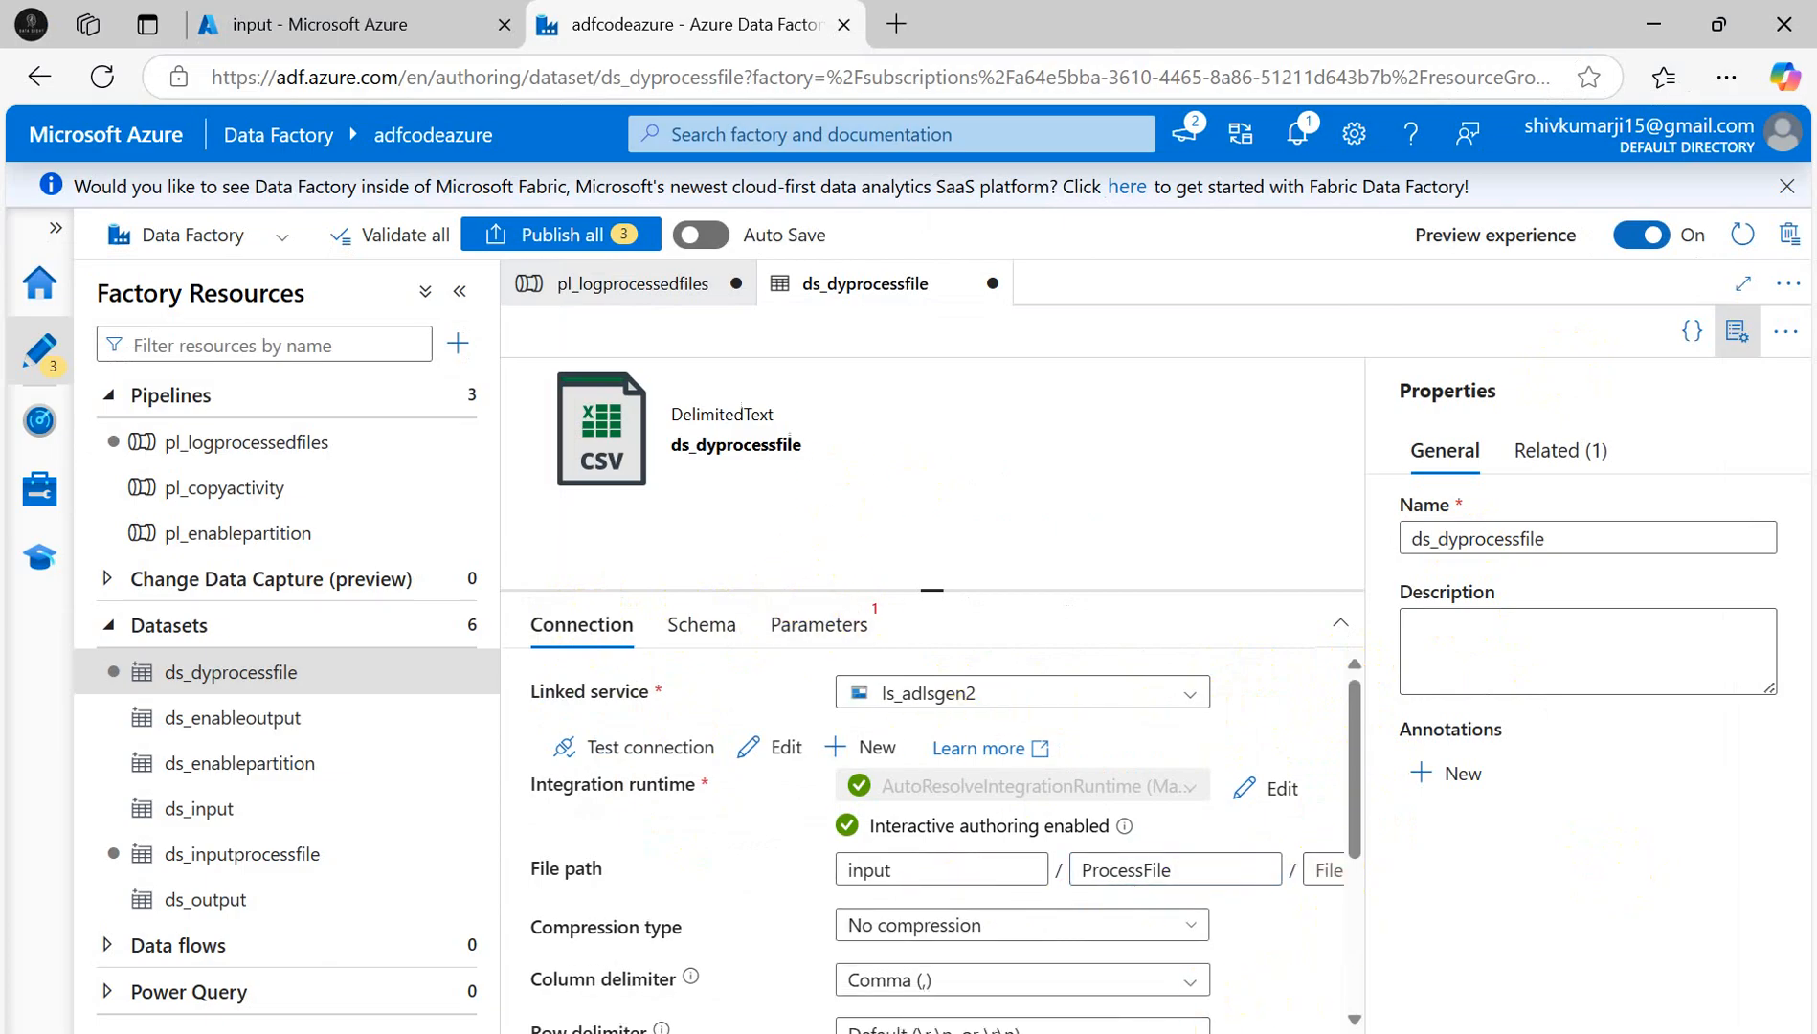
{"action": "scroll", "coordinate": [906, 729], "scroll_direction": "right", "scroll_amount": 5}
{"action": "left_click", "coordinate": [928, 876]}
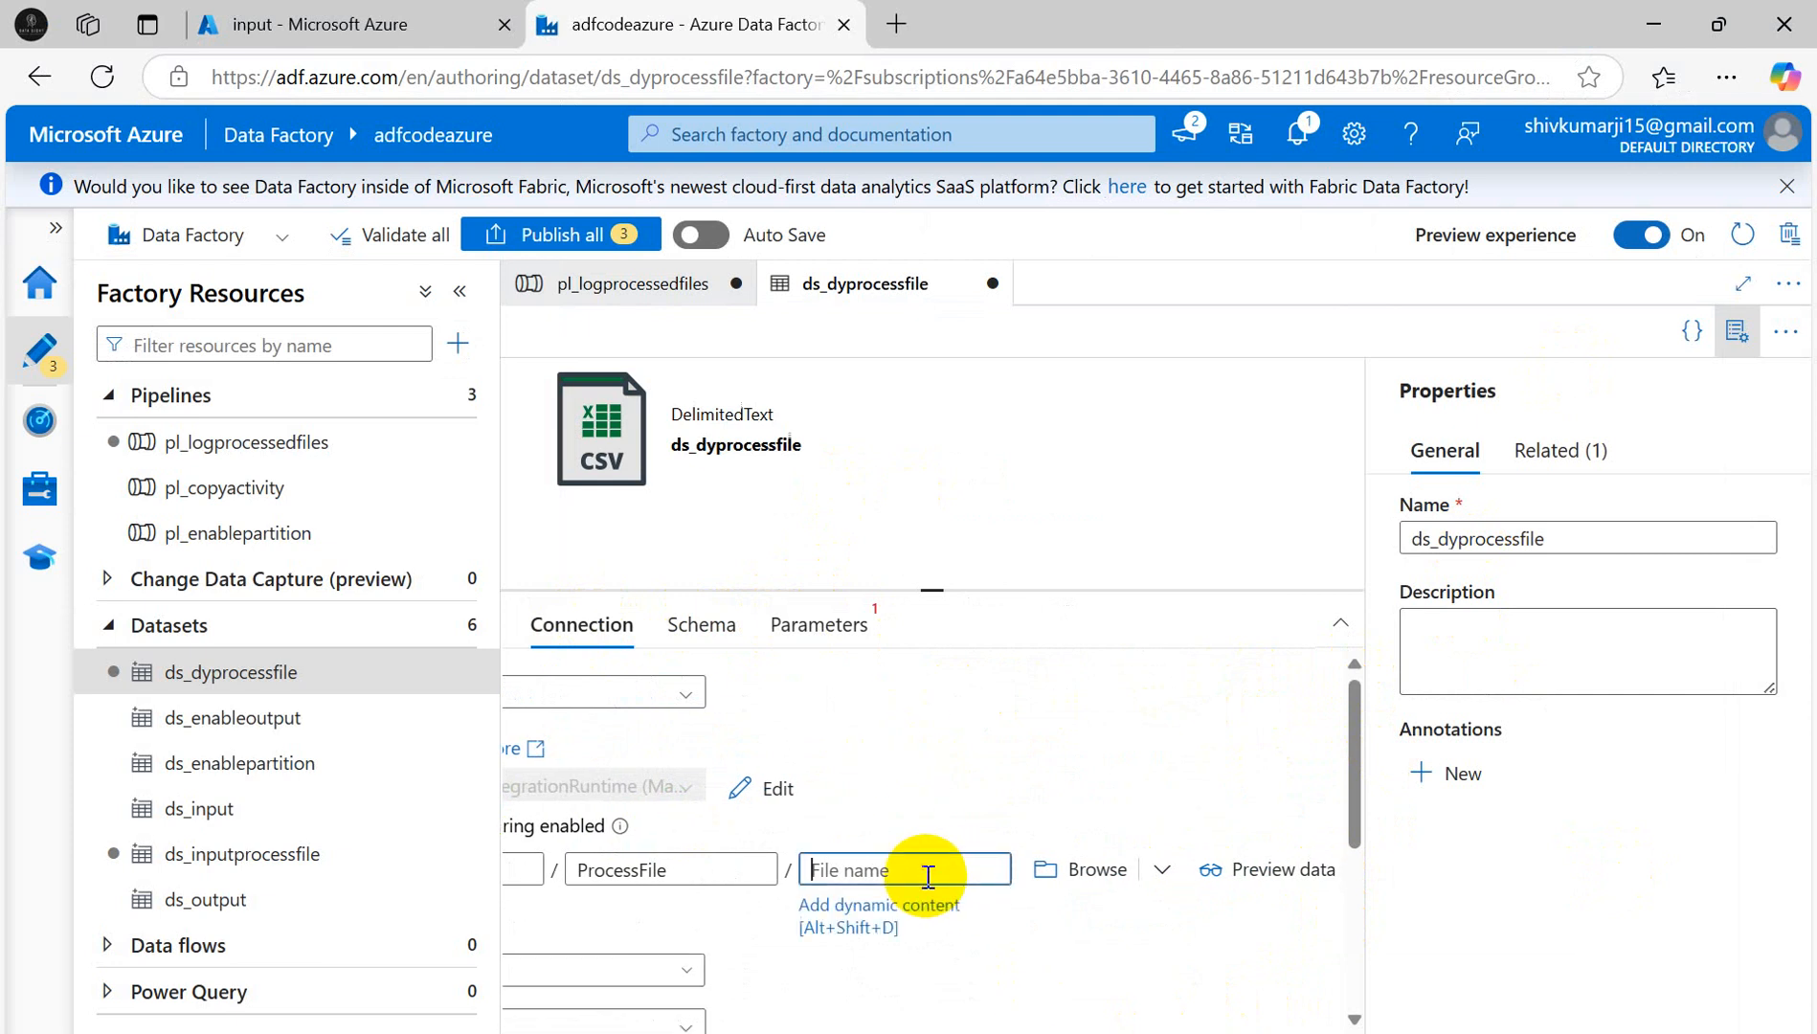
{"action": "left_click", "coordinate": [905, 910]}
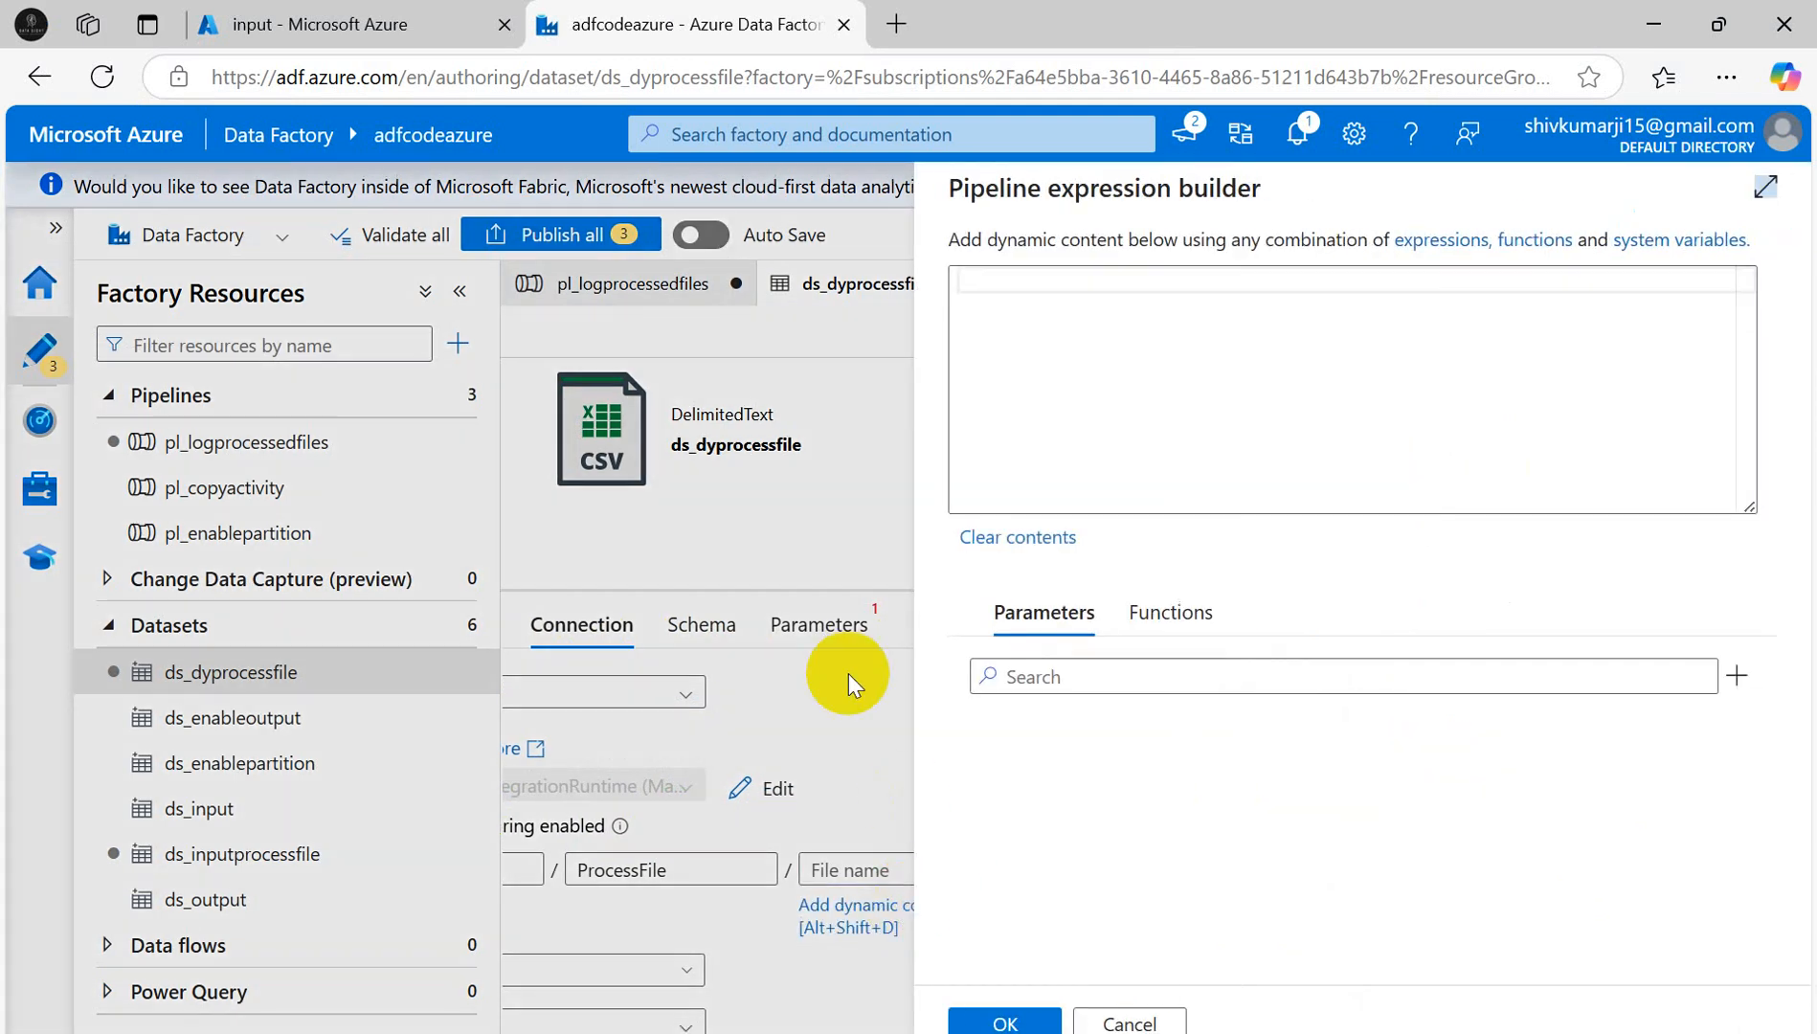
{"action": "left_click", "coordinate": [1183, 615]}
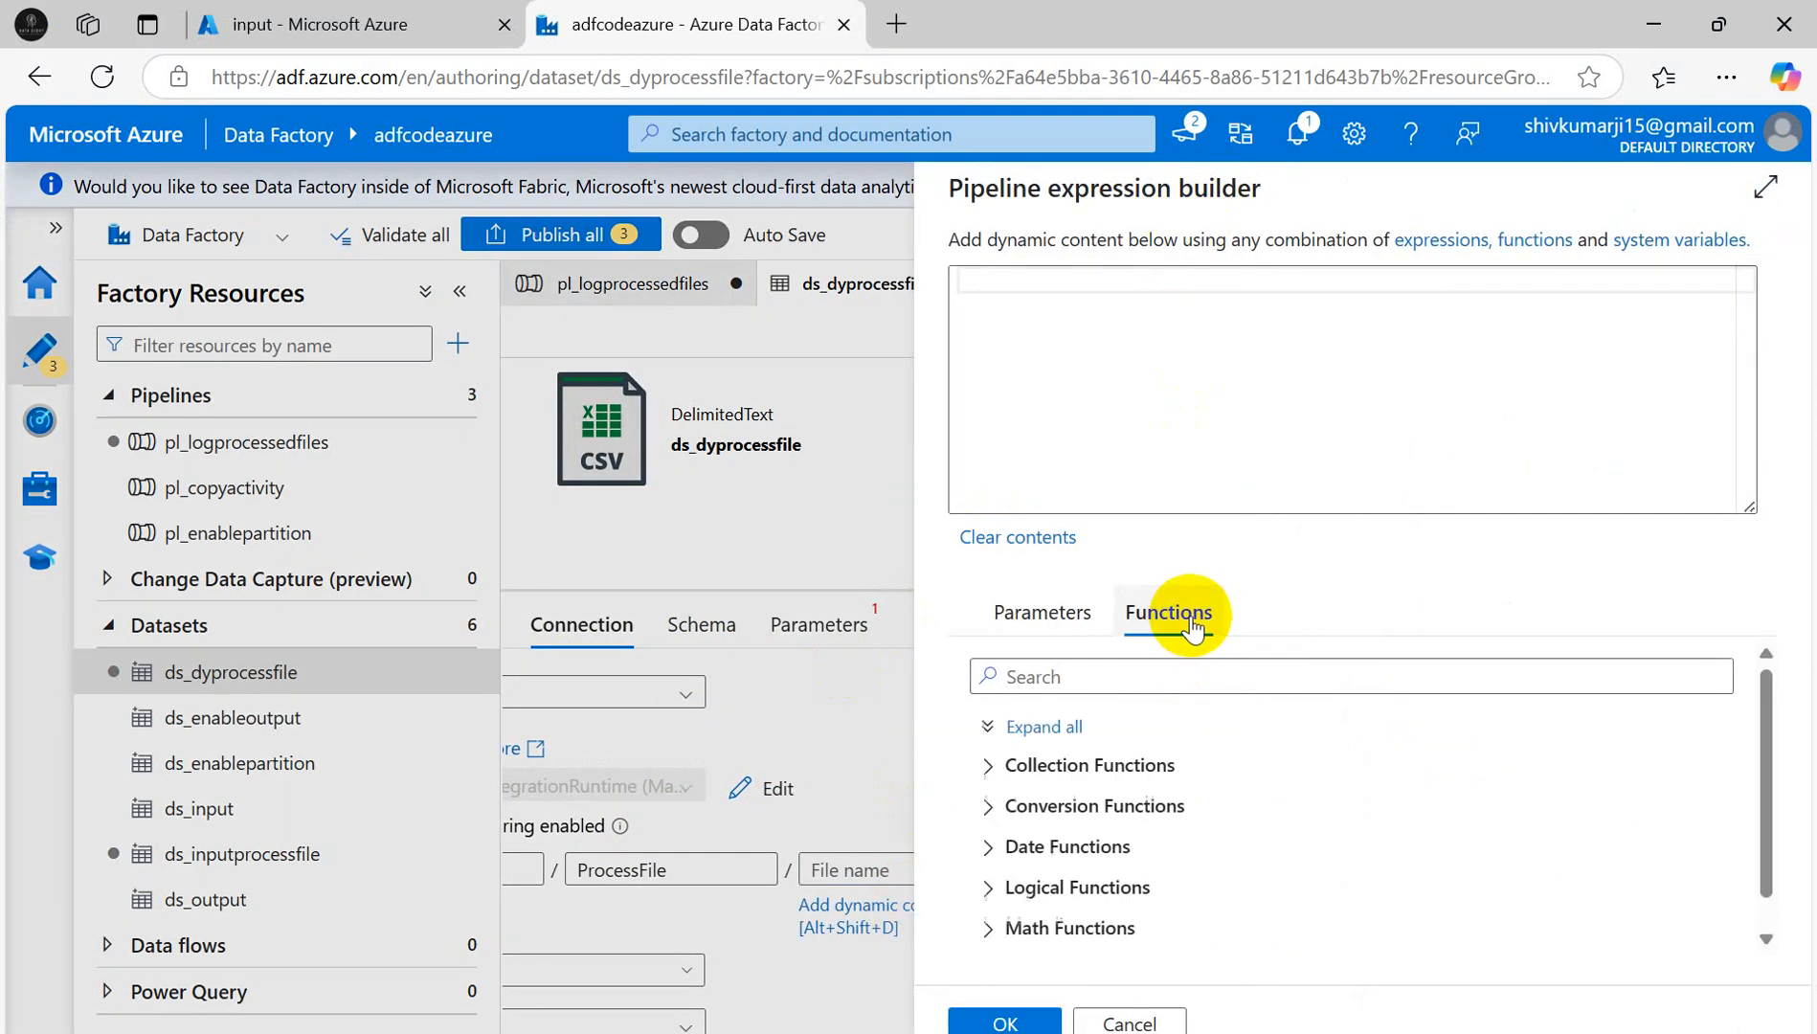
{"action": "left_click", "coordinate": [1058, 612]}
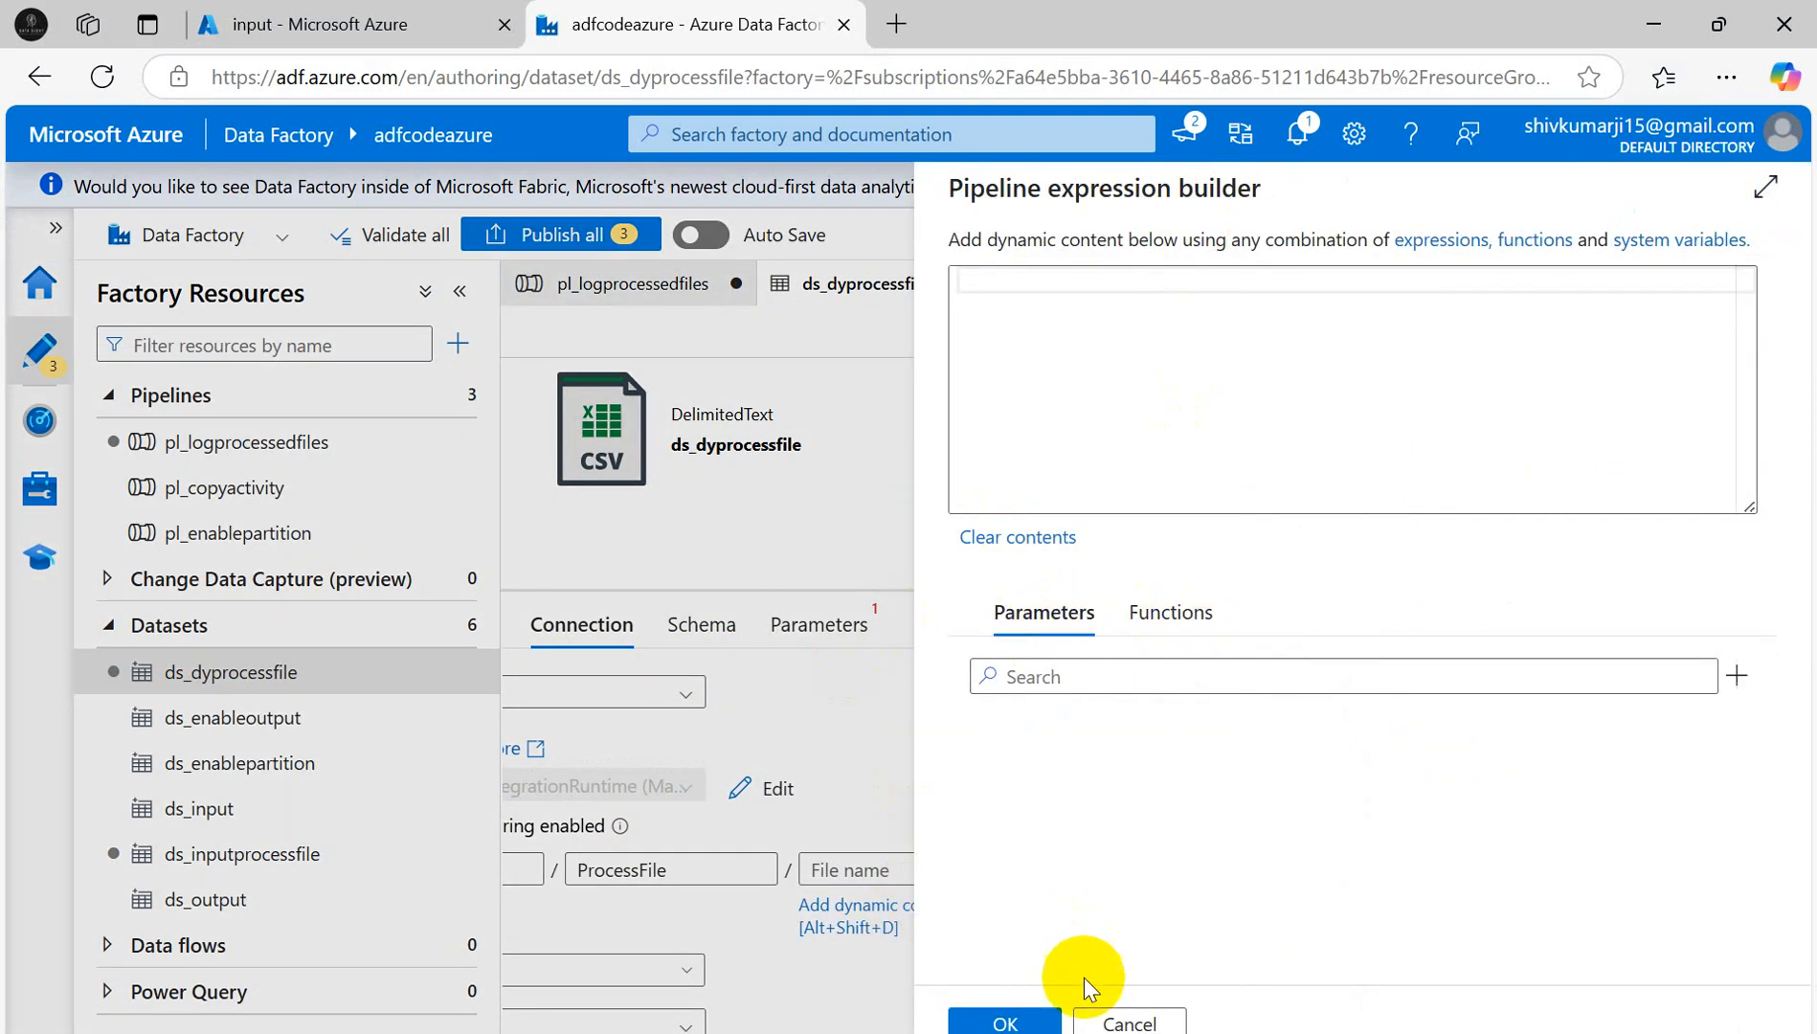
- Add a dataset parameter named filename
{"action": "left_click", "coordinate": [1123, 1021]}
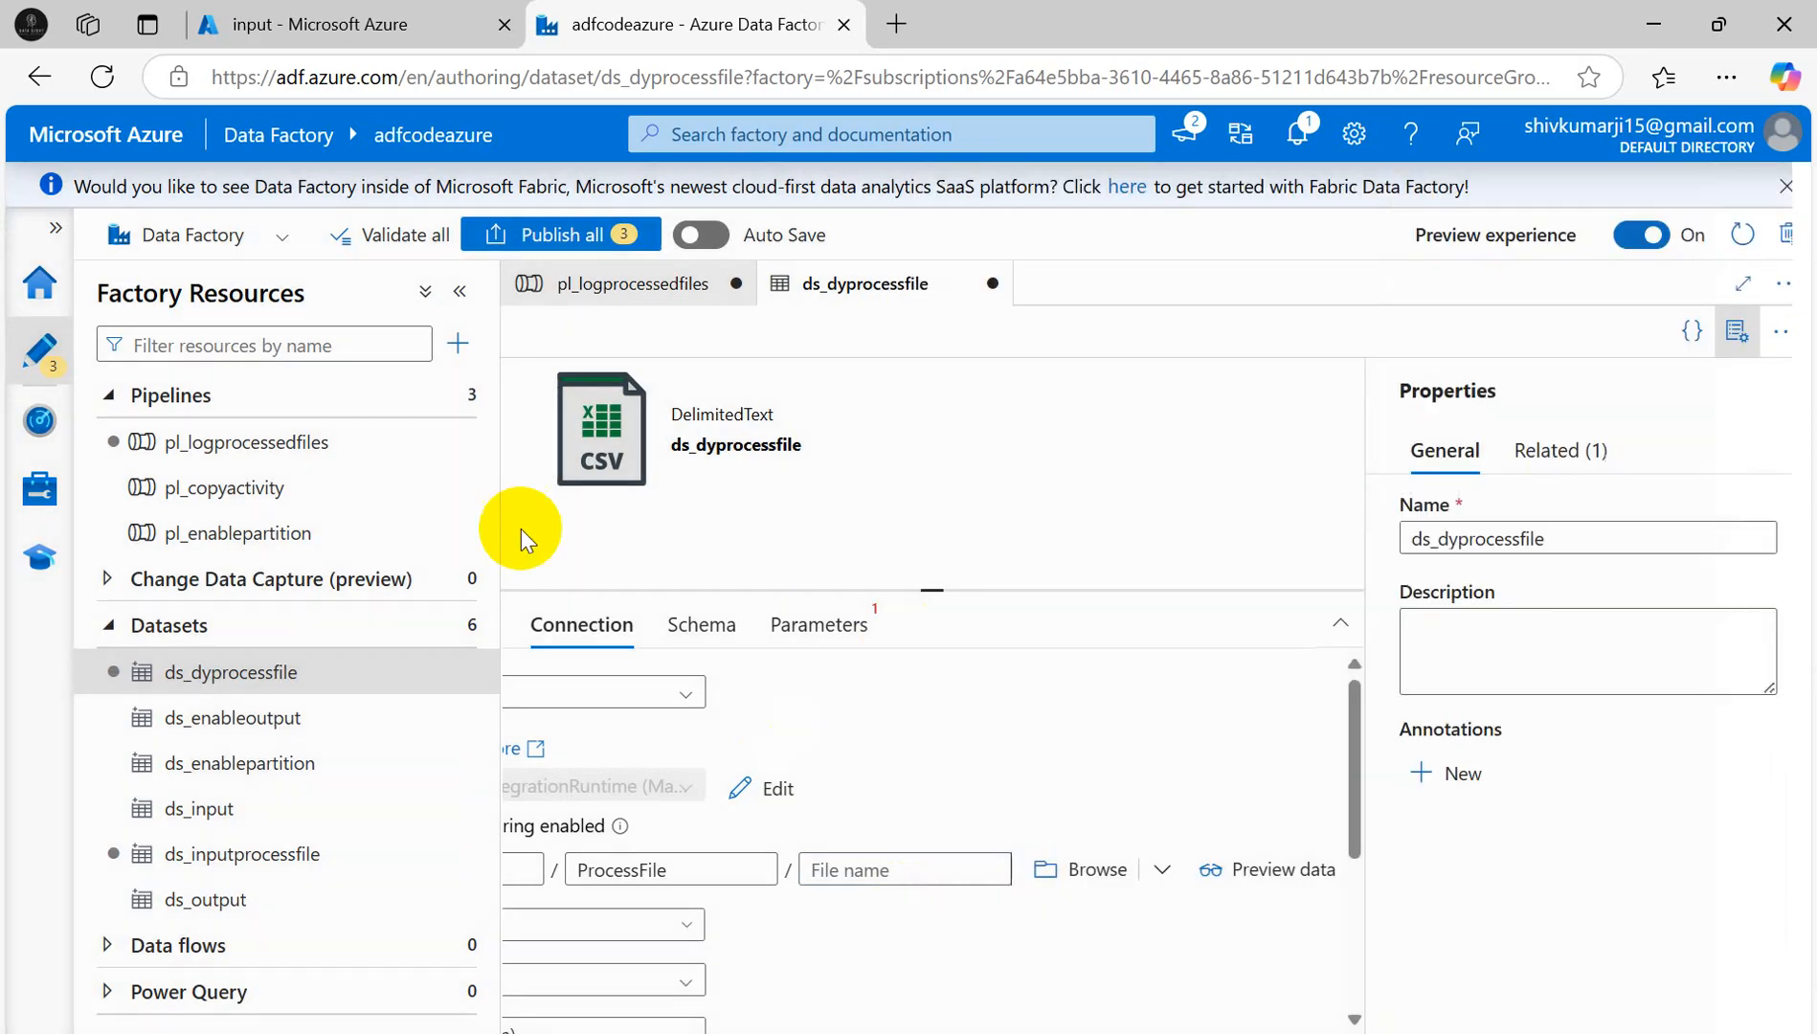
{"action": "left_click", "coordinate": [814, 624]}
{"action": "left_click", "coordinate": [630, 800]}
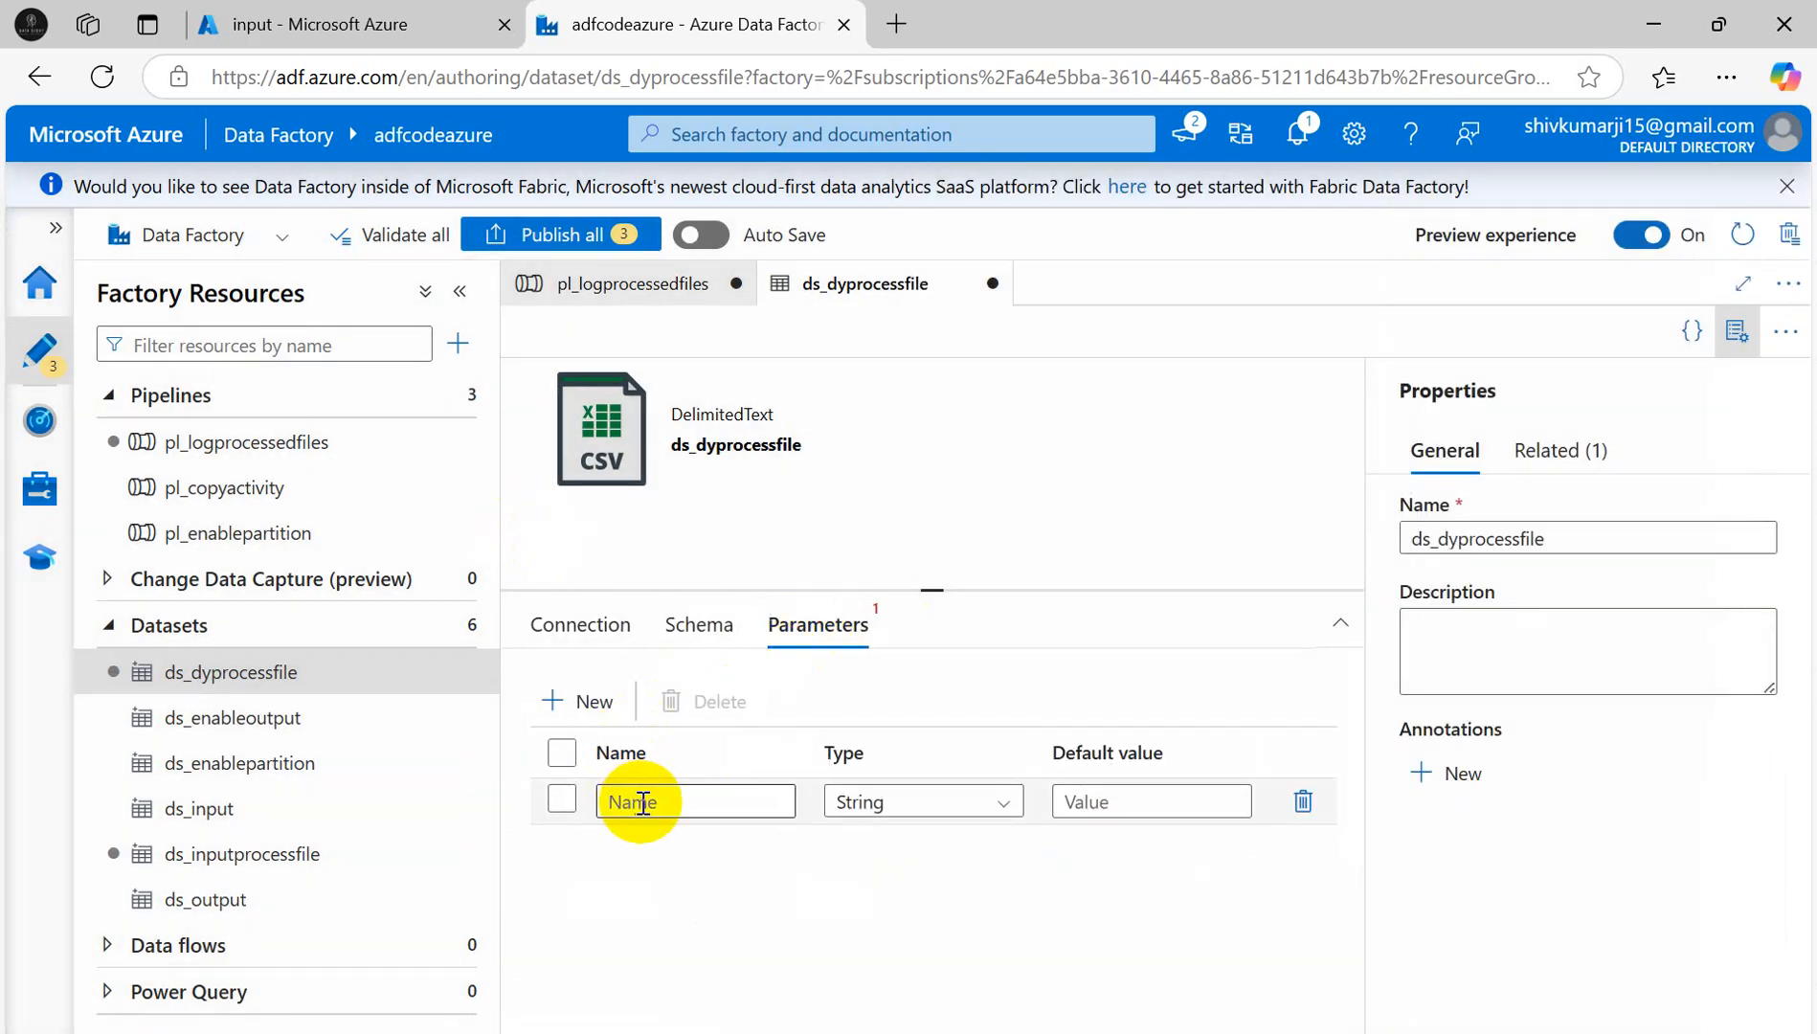
{"action": "type", "text": "filename"}
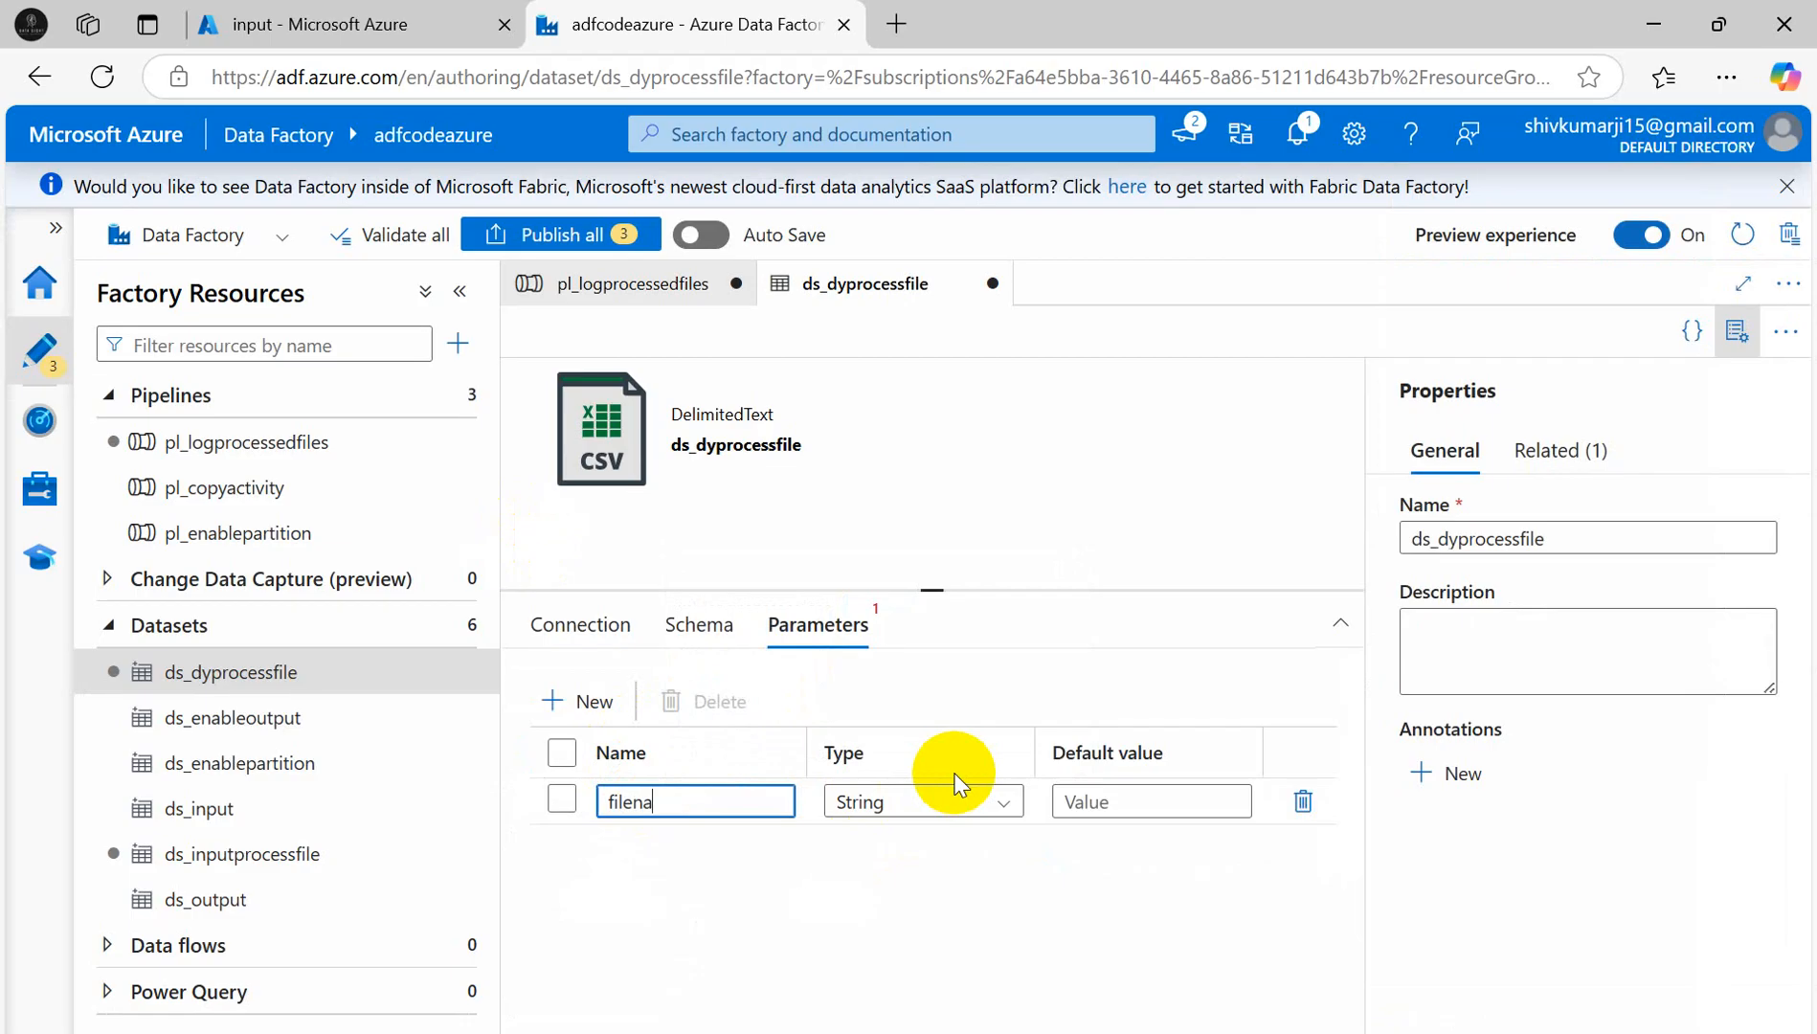
{"action": "left_click", "coordinate": [581, 625]}
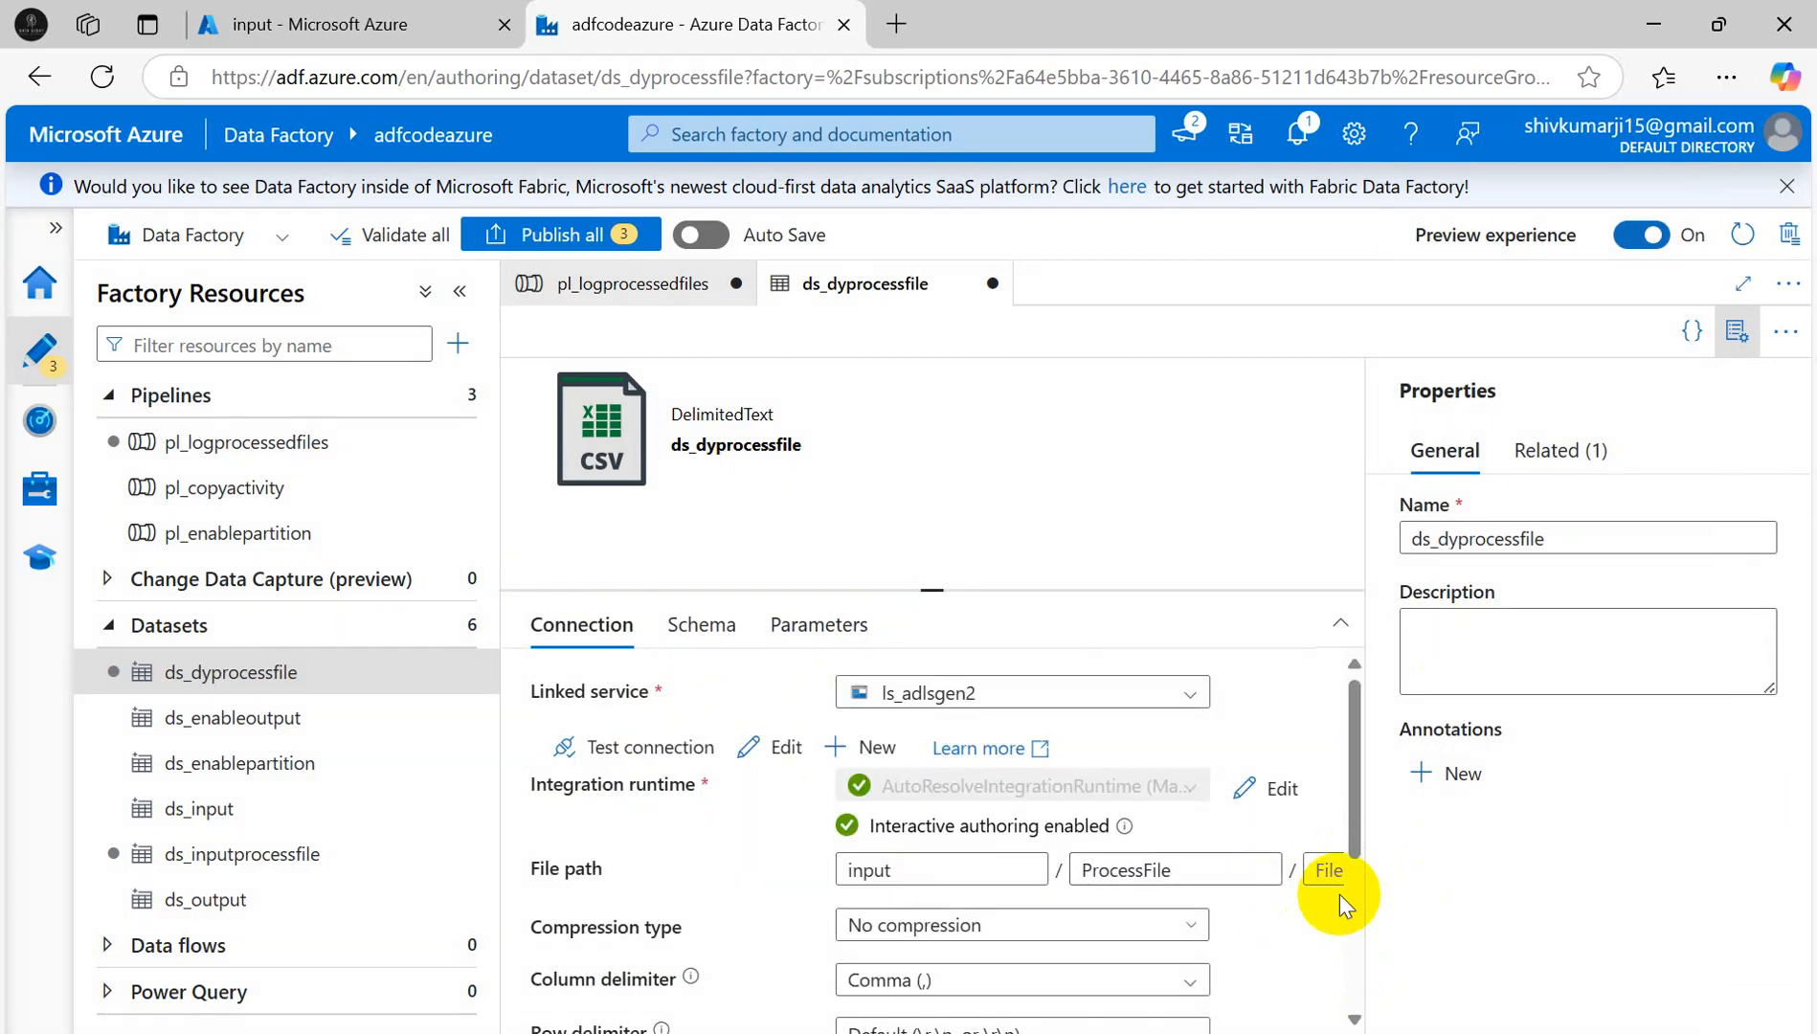
{"action": "left_click", "coordinate": [1323, 870]}
{"action": "left_click", "coordinate": [1317, 905]}
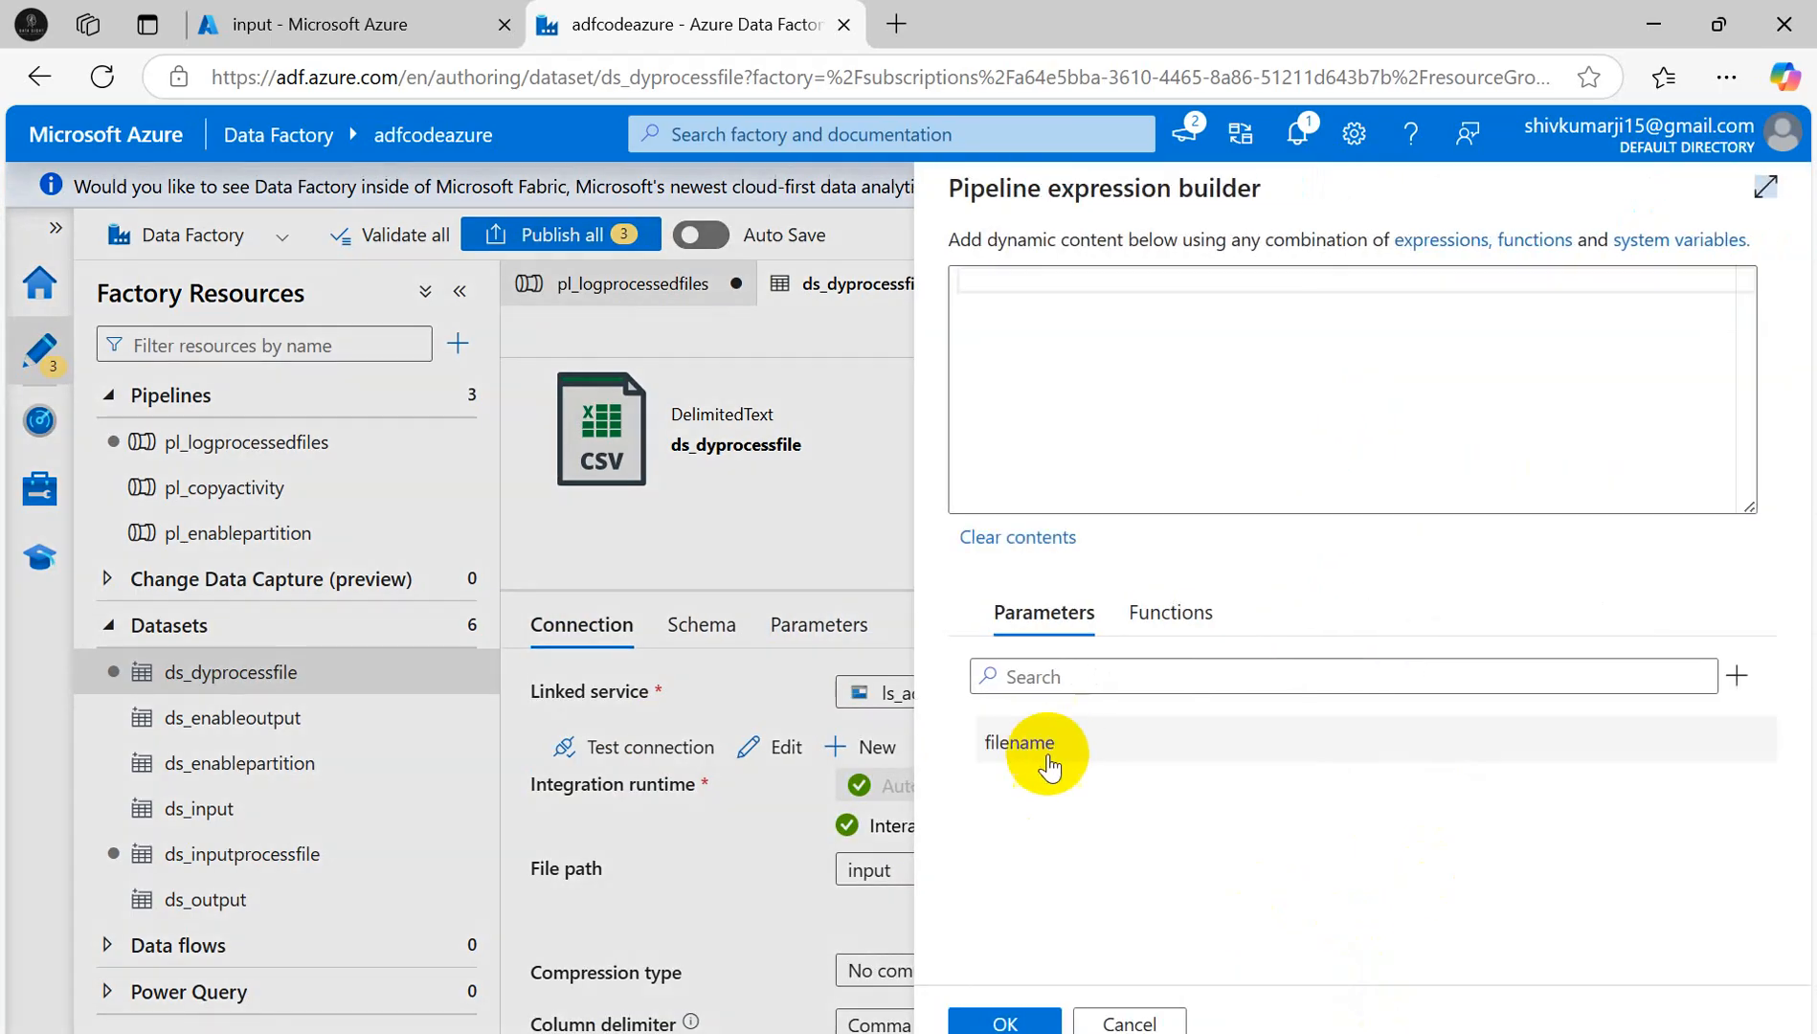
{"action": "left_click", "coordinate": [1029, 747]}
{"action": "left_click", "coordinate": [1006, 1020]}
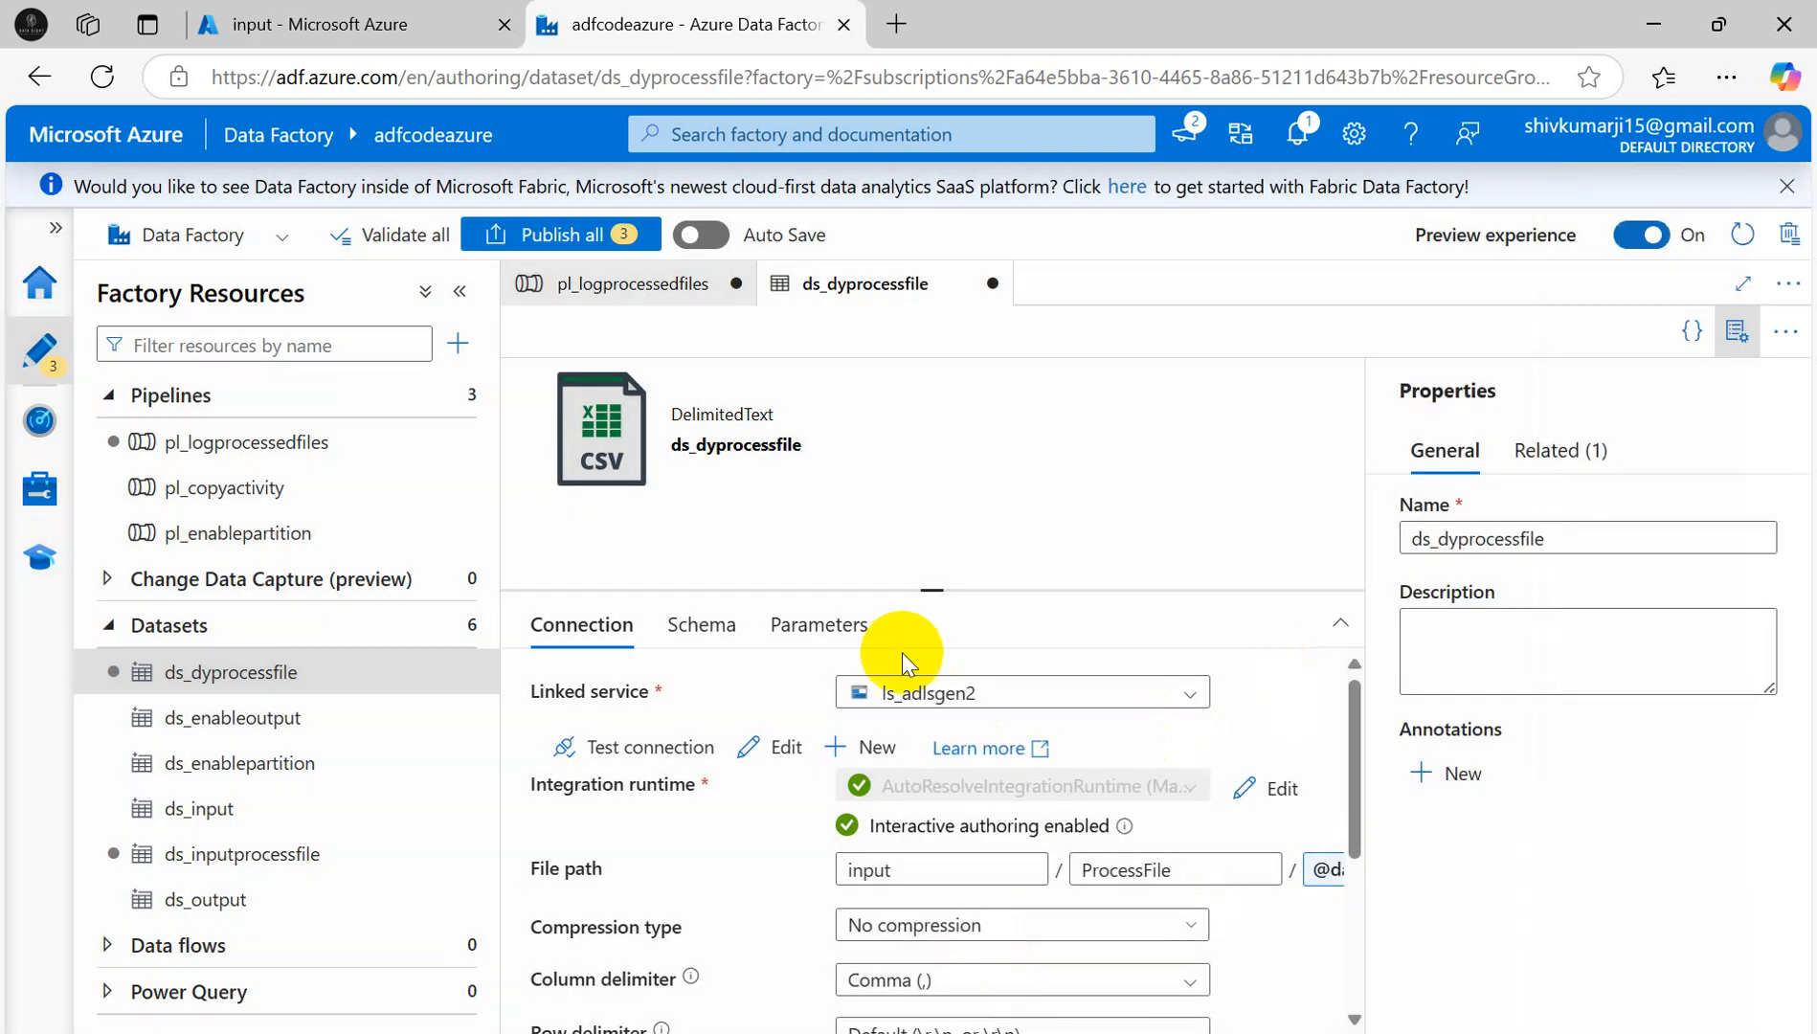
{"action": "left_click", "coordinate": [639, 280]}
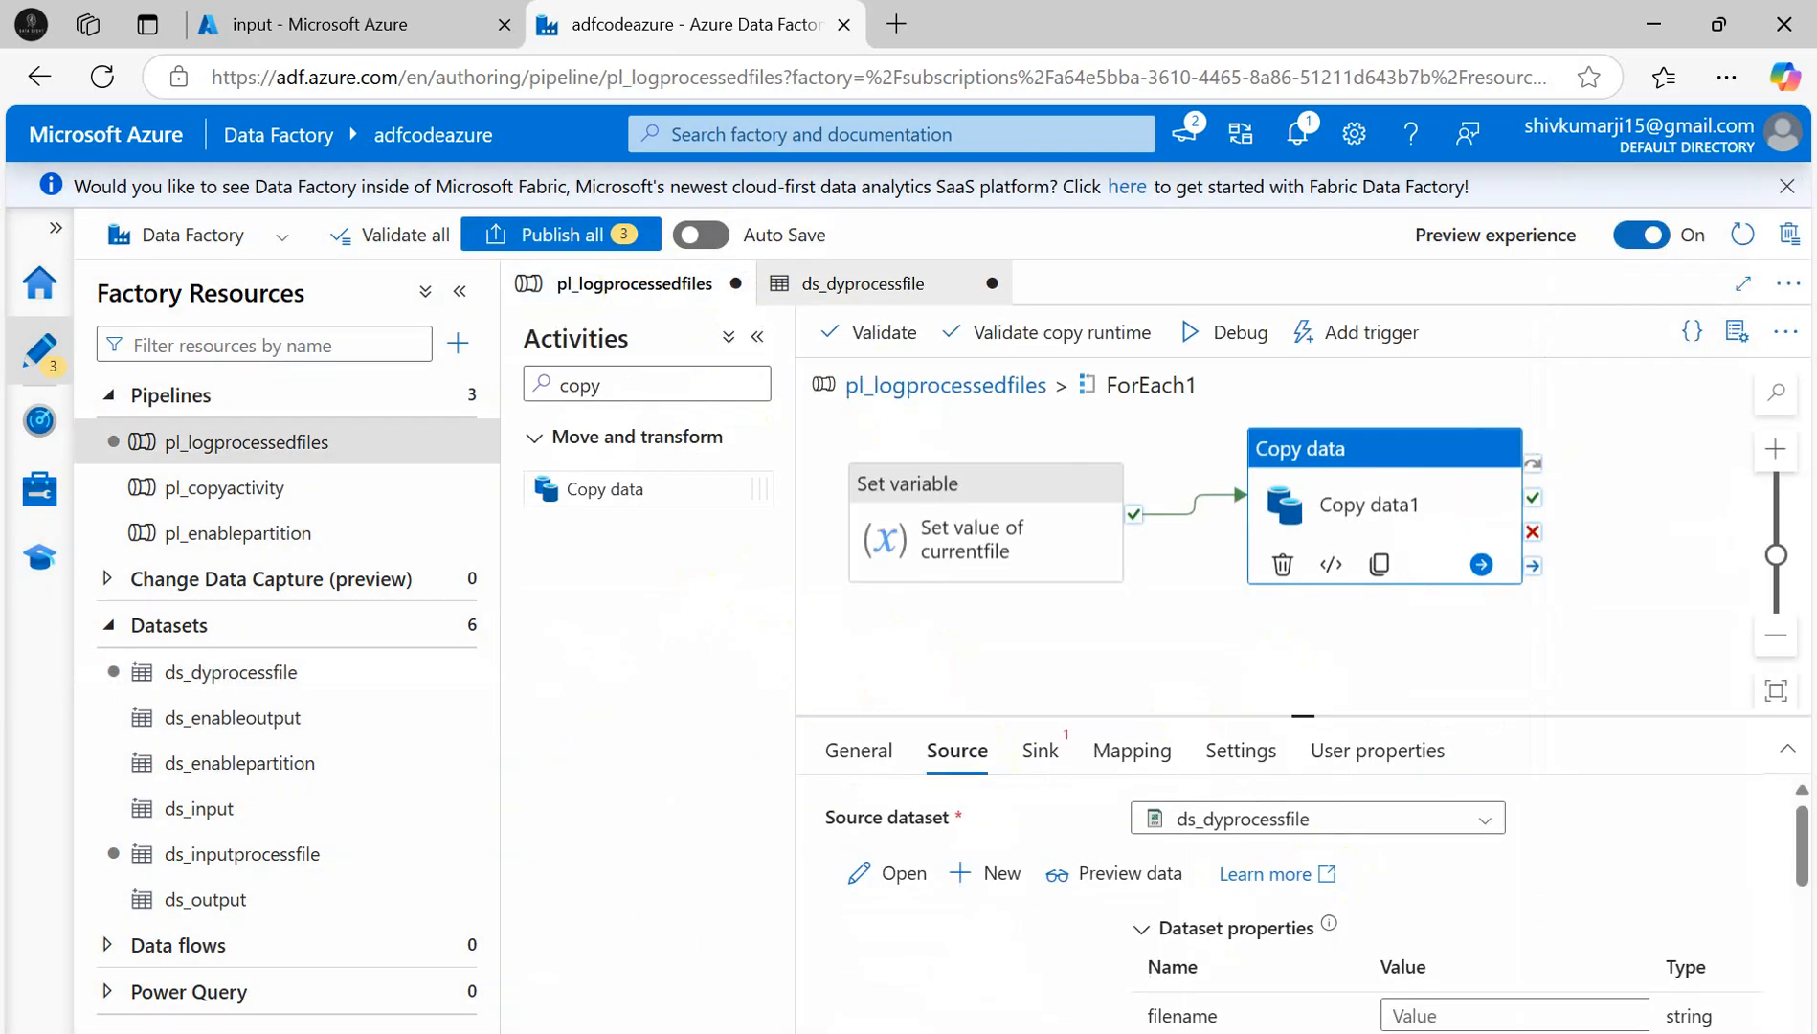
{"action": "left_click", "coordinate": [1496, 1015]}
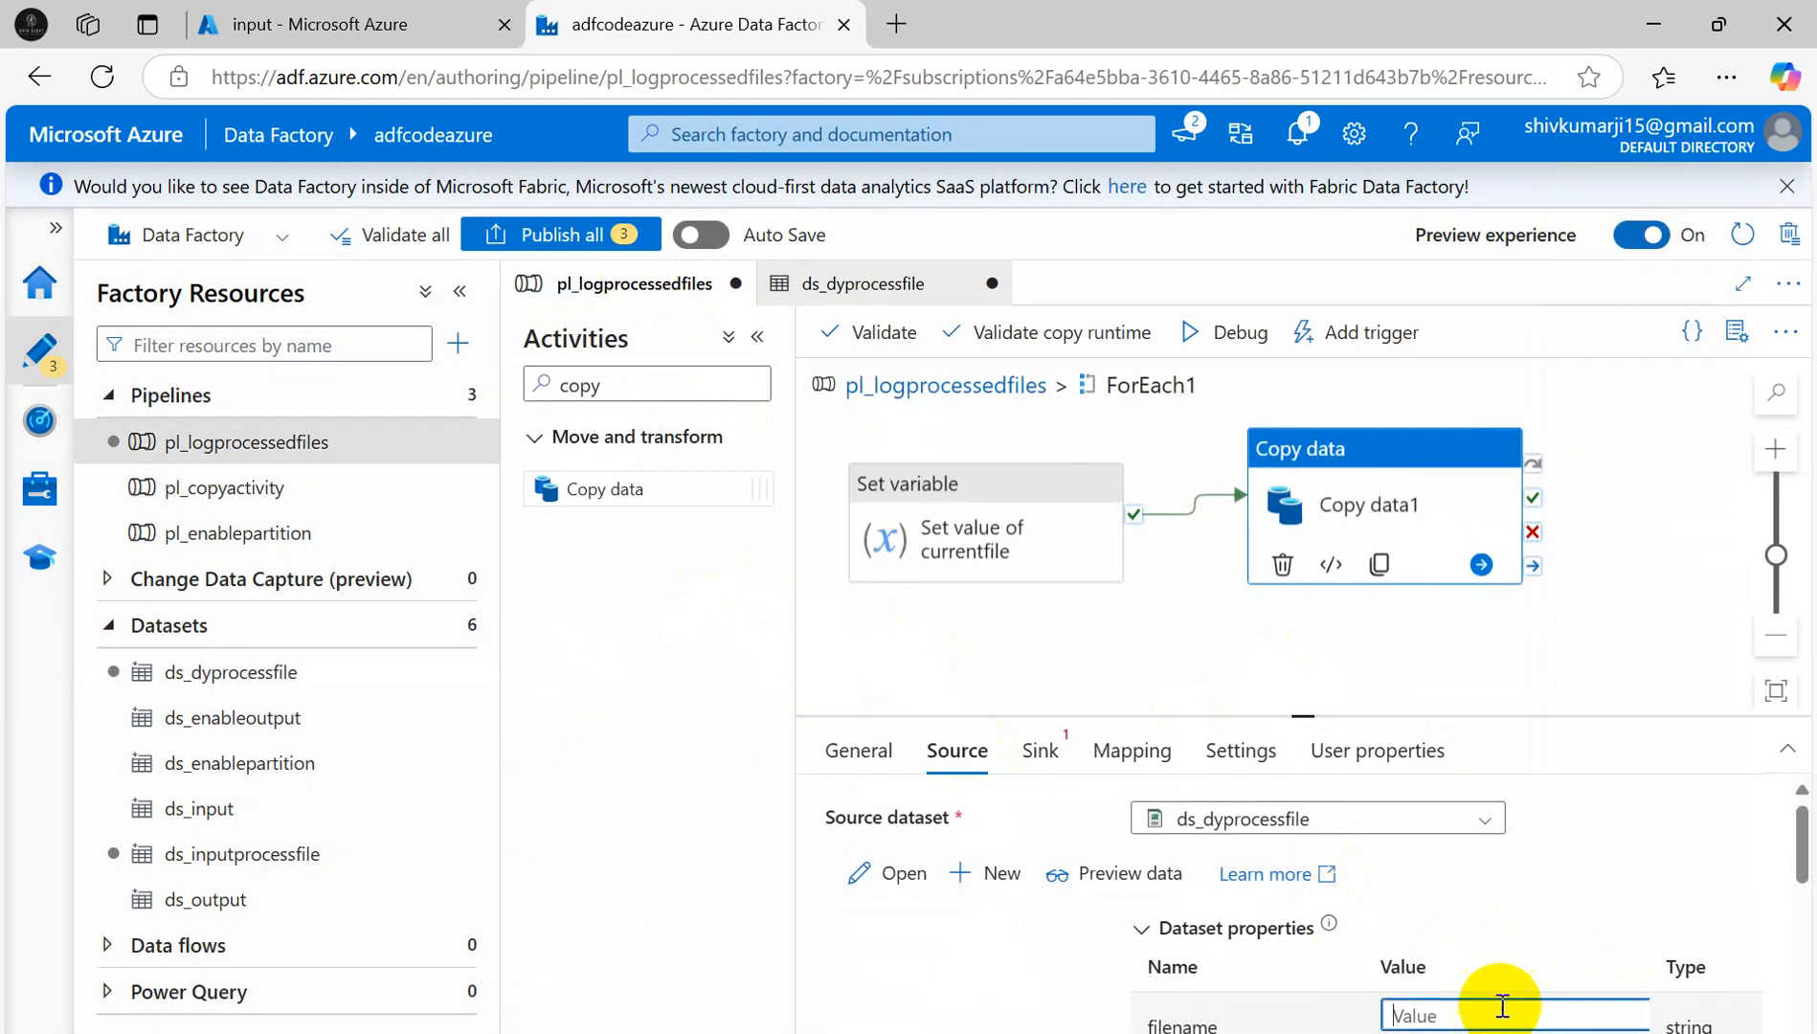
{"action": "left_click_drag", "start_coordinate": [1461, 715], "coordinate": [1489, 624]}
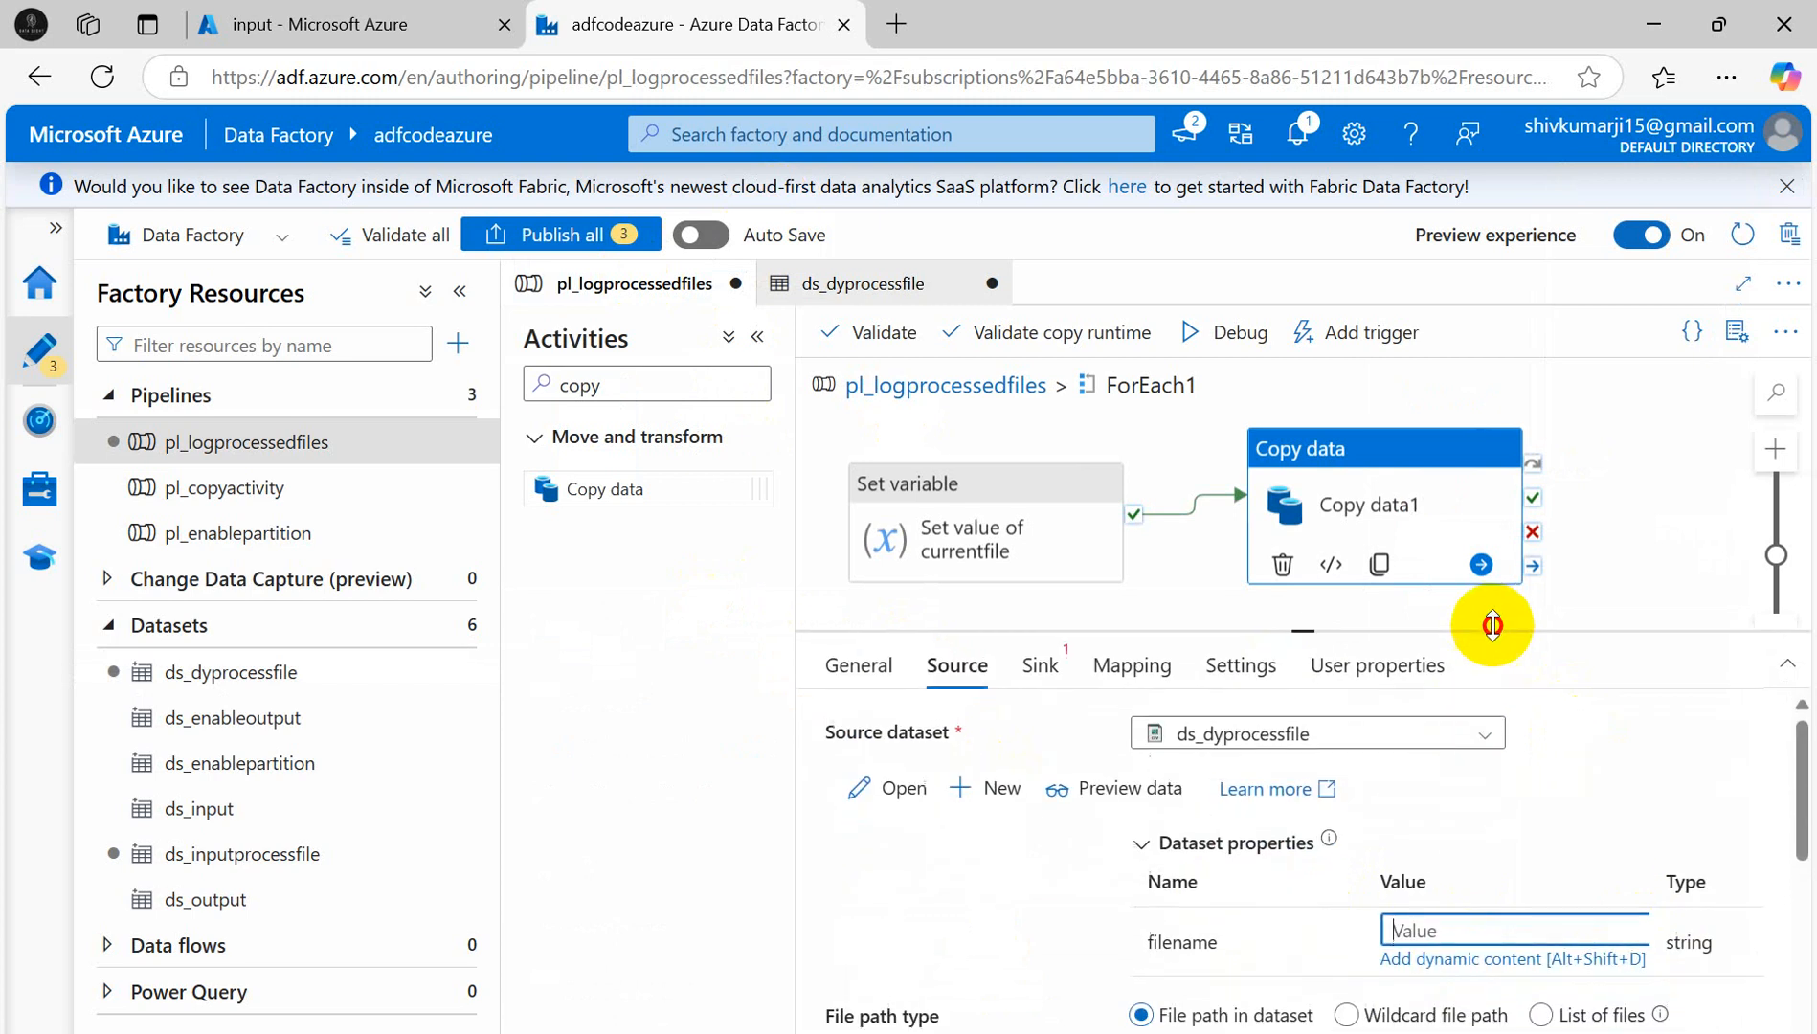
{"action": "left_click", "coordinate": [1464, 955]}
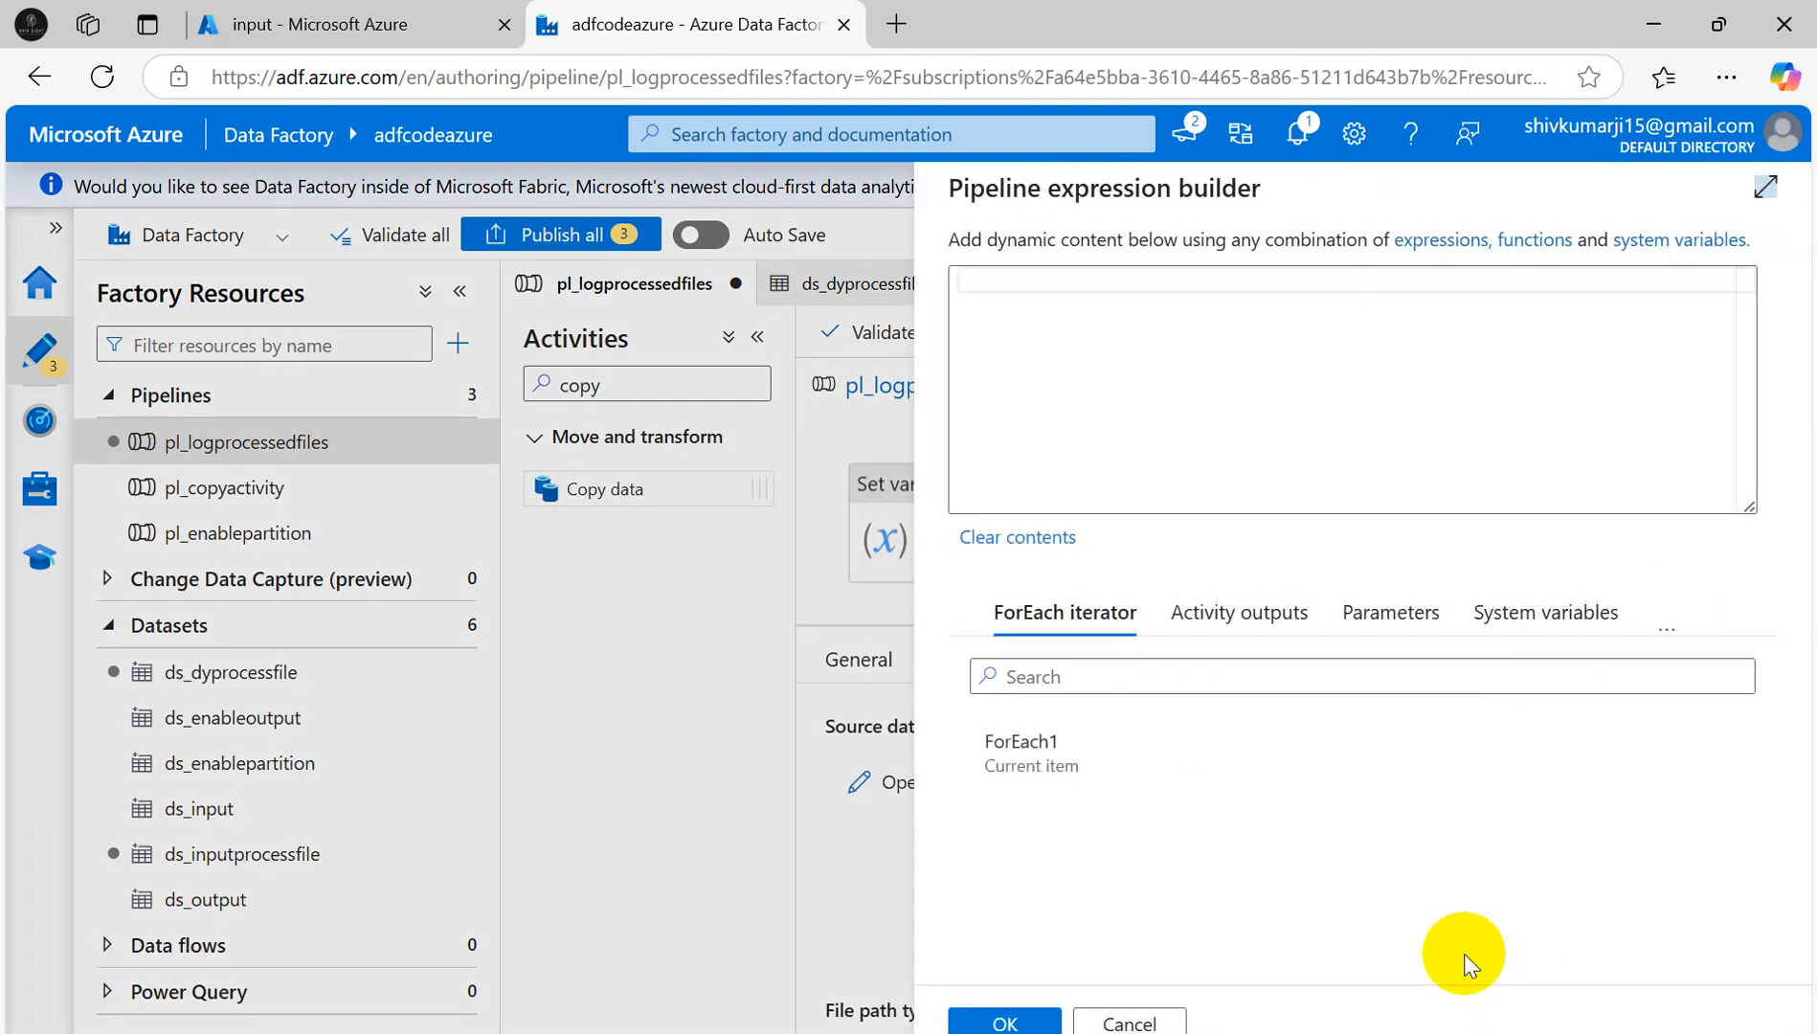
{"action": "left_click", "coordinate": [1580, 622]}
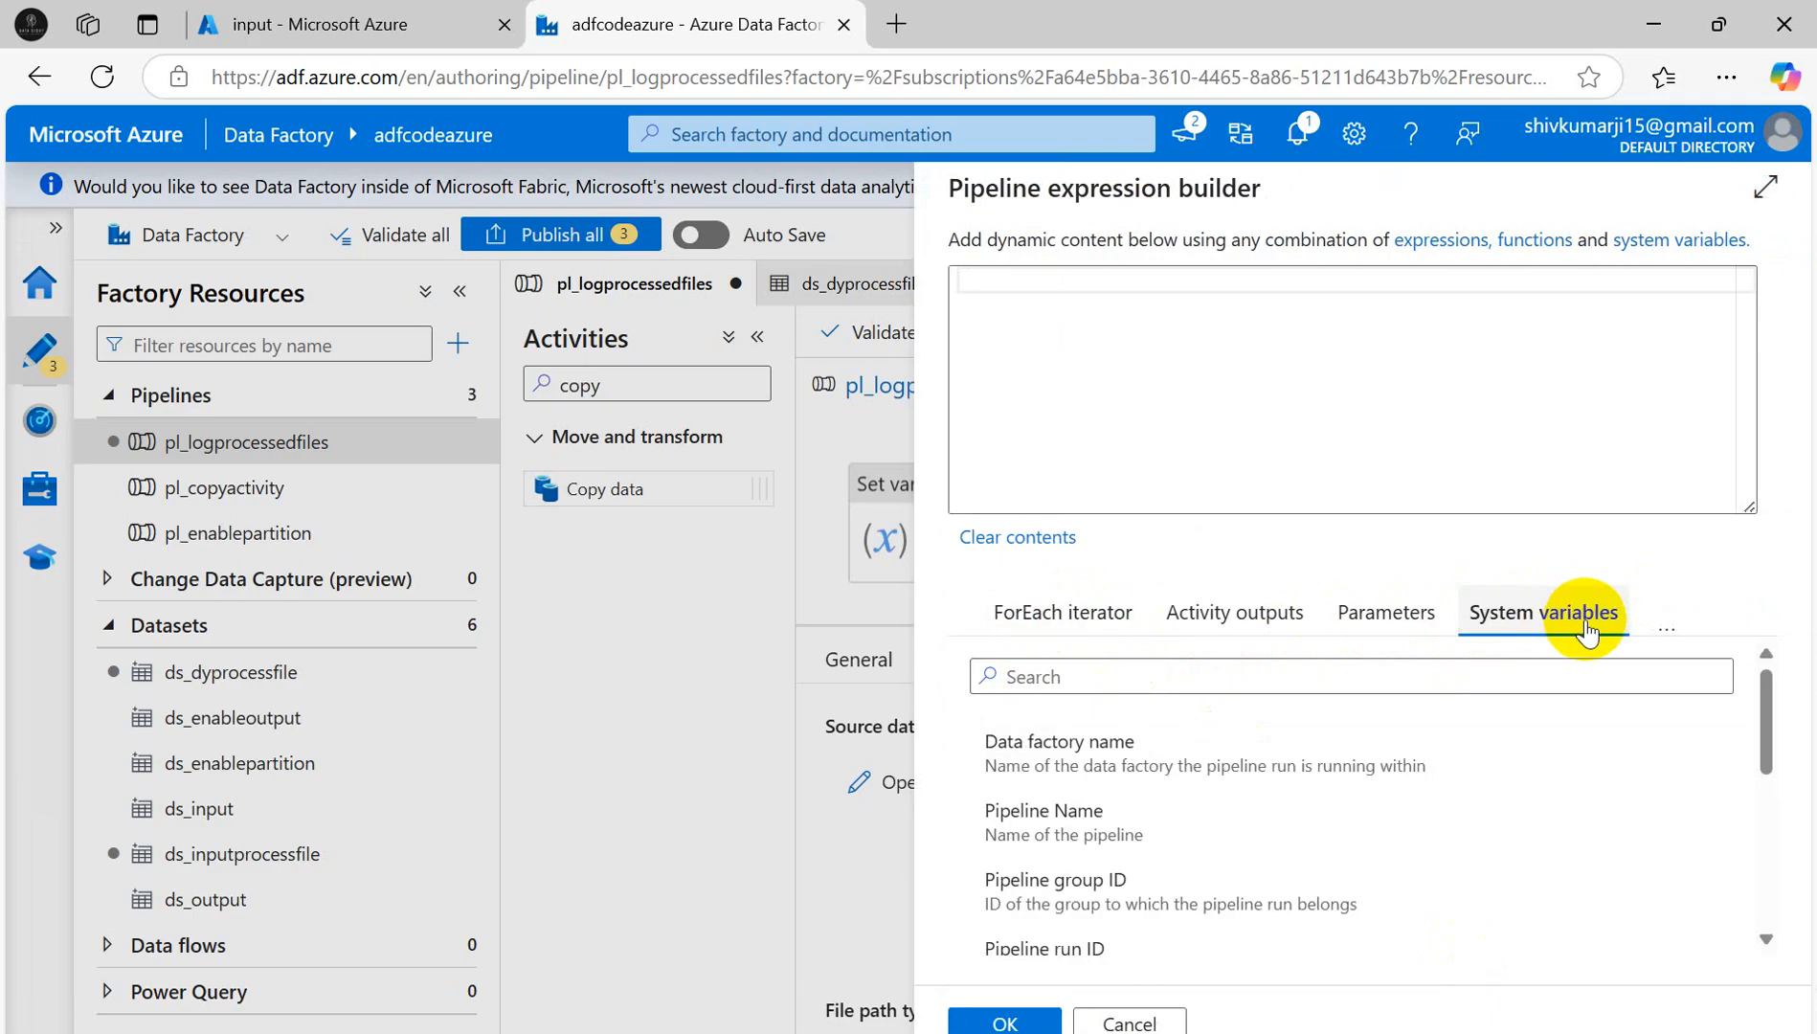
{"action": "left_click", "coordinate": [1667, 640]}
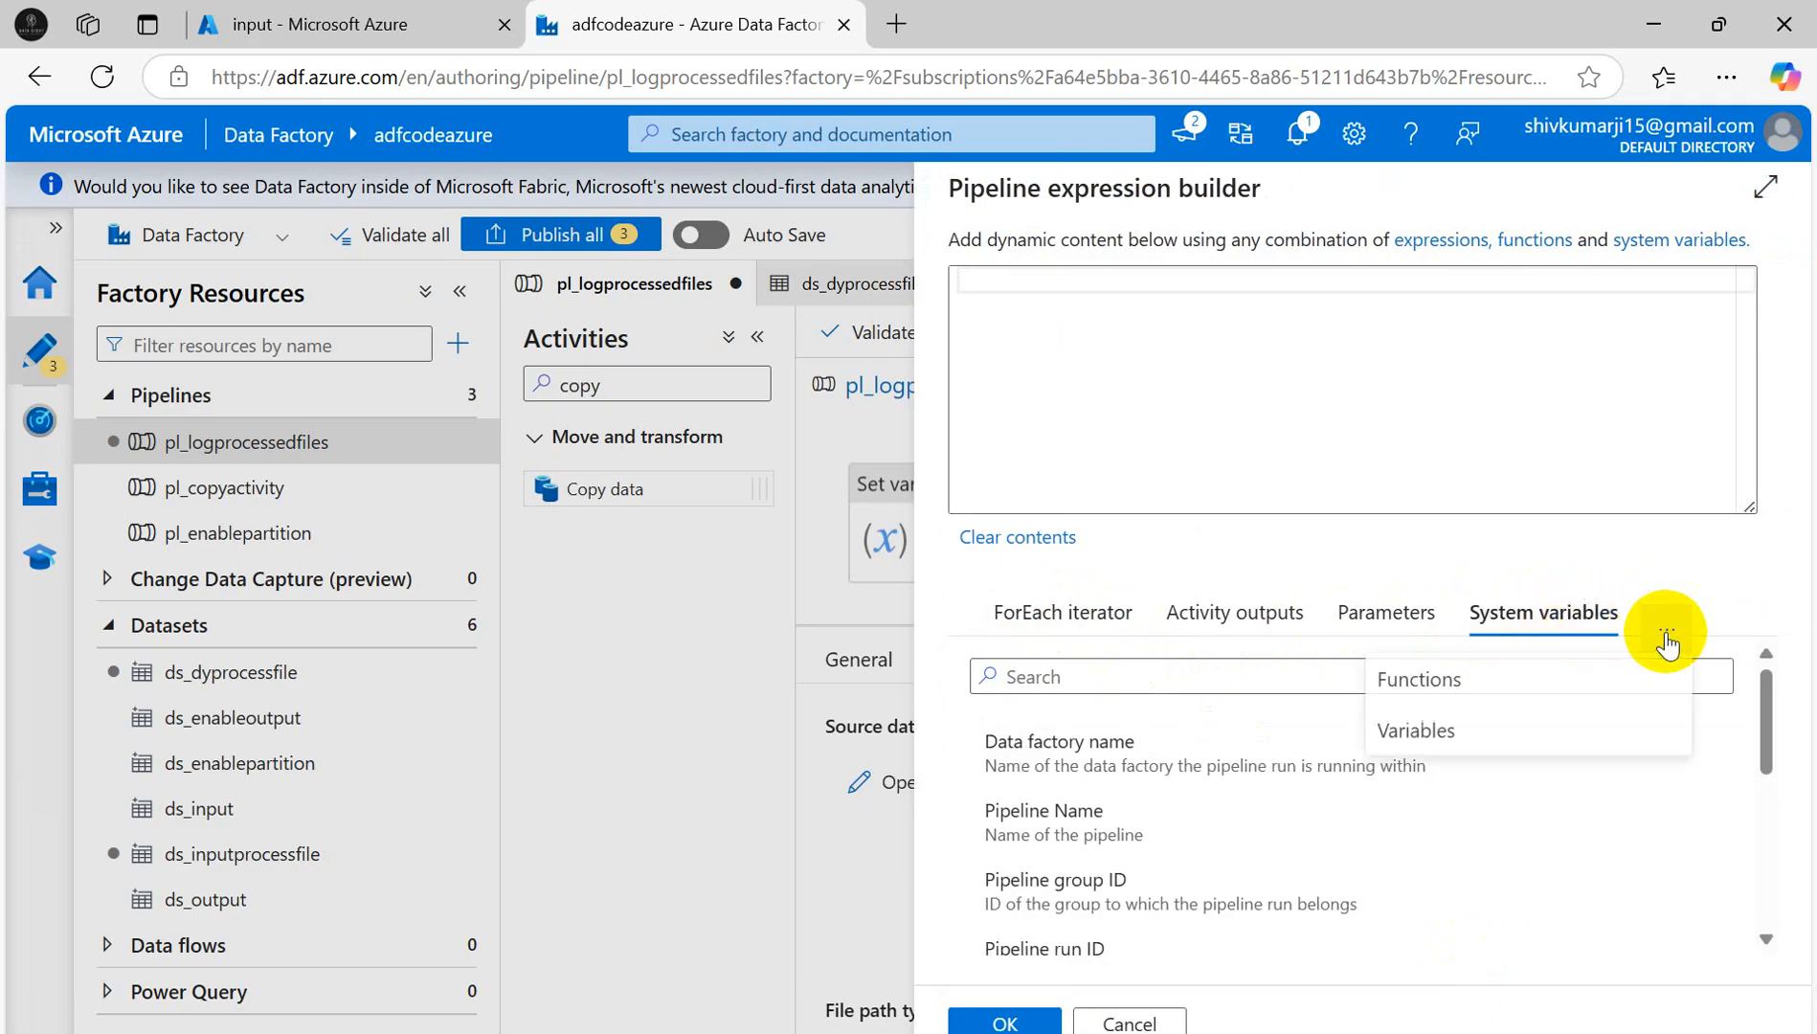
{"action": "left_click", "coordinate": [1419, 733]}
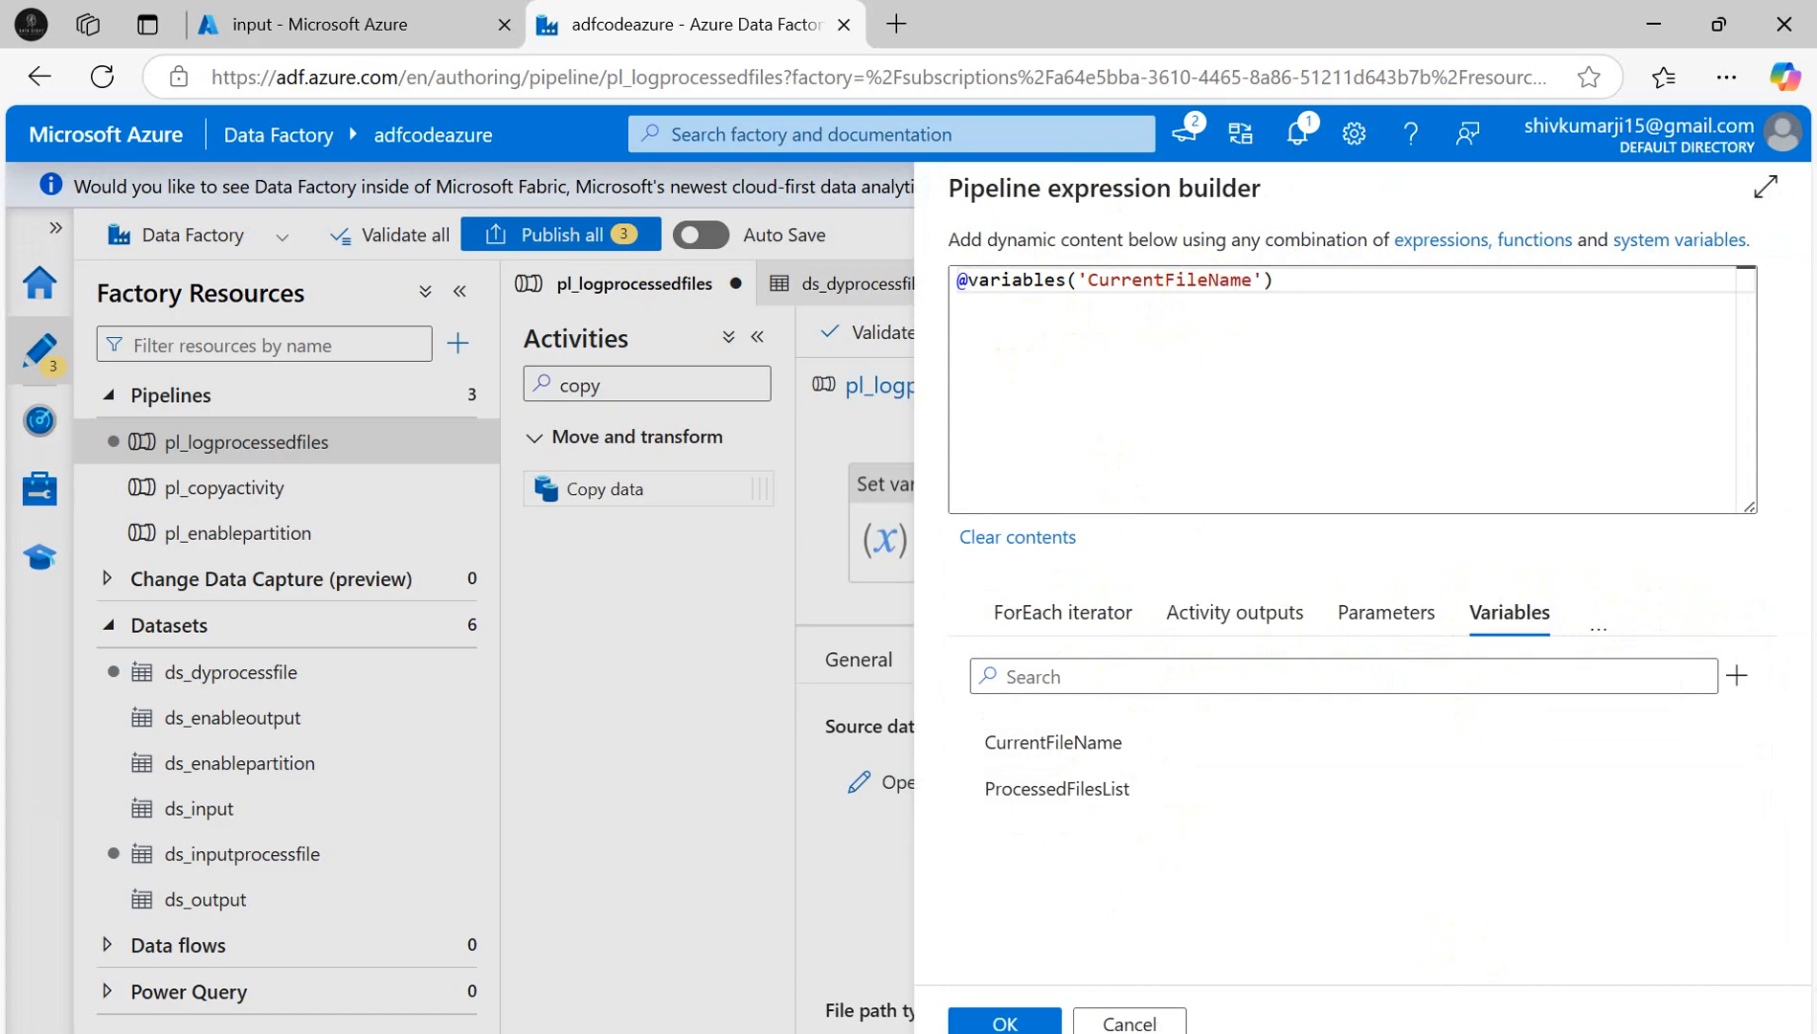
{"action": "left_click", "coordinate": [1005, 1021]}
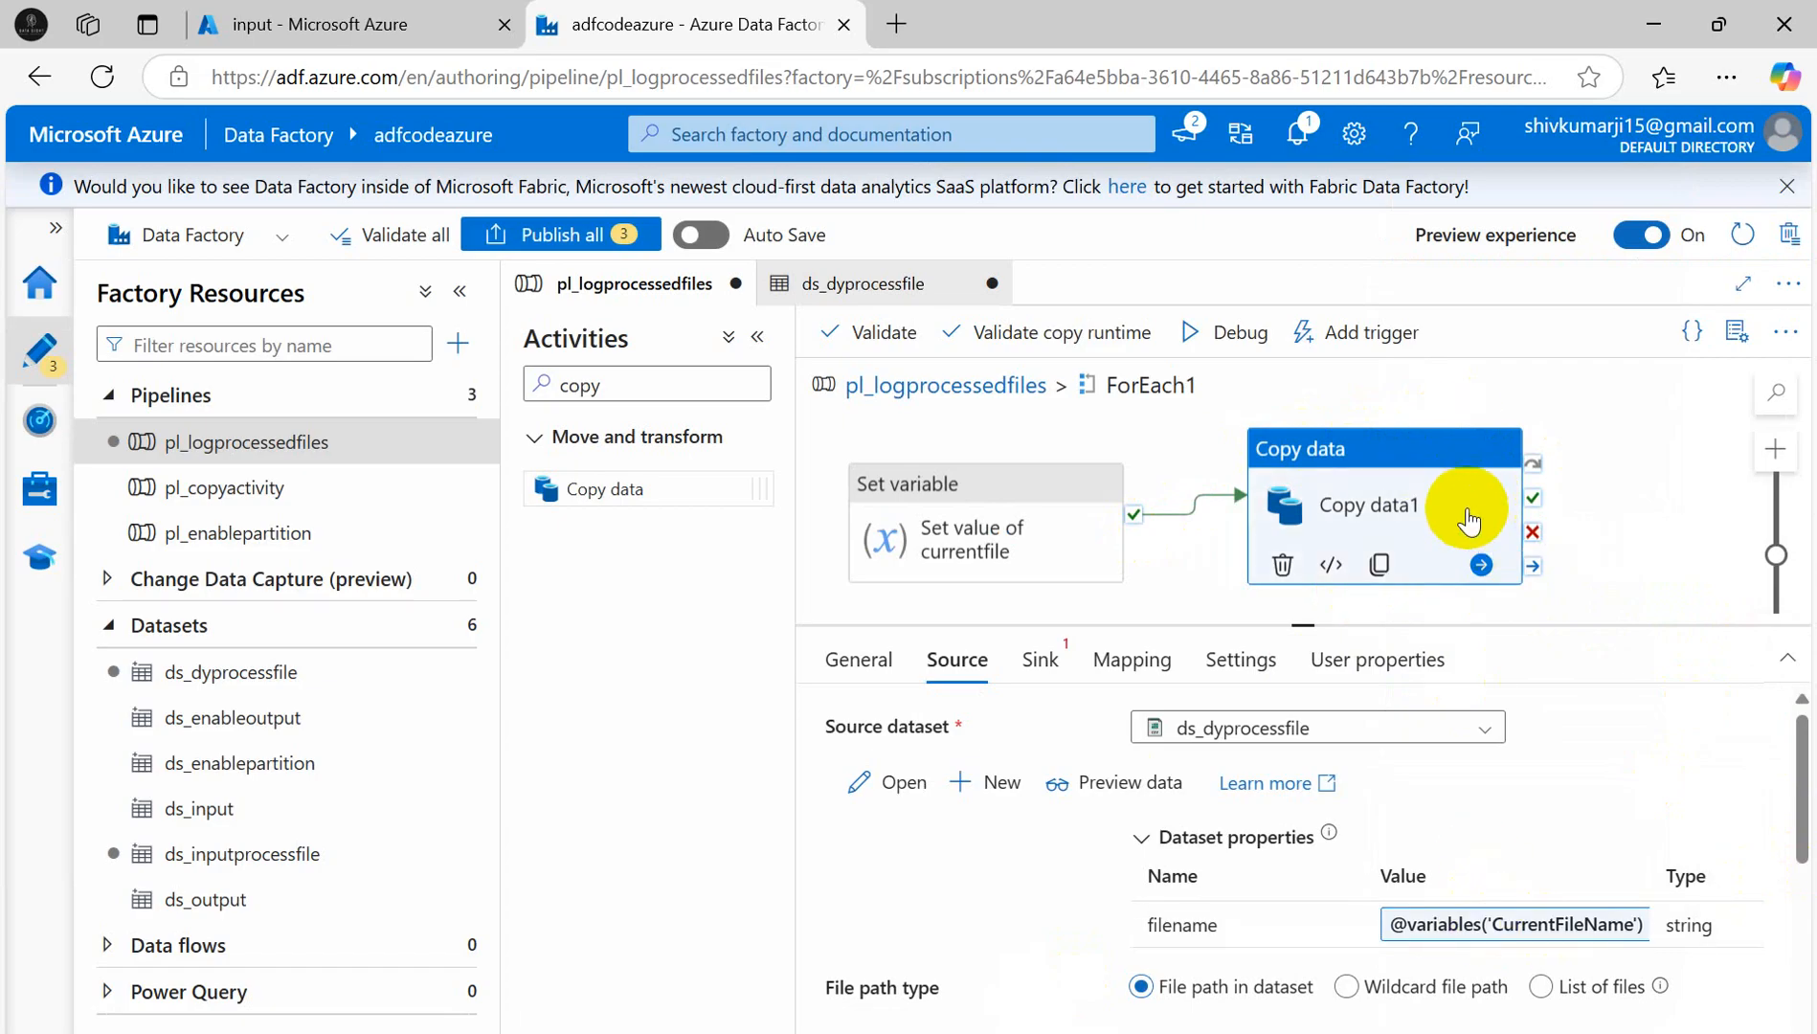
- Start a new sink dataset on Azure Data Lake Storage Gen2 in DelimitedText format
{"action": "scroll", "coordinate": [1719, 905], "scroll_direction": "down", "scroll_amount": 5}
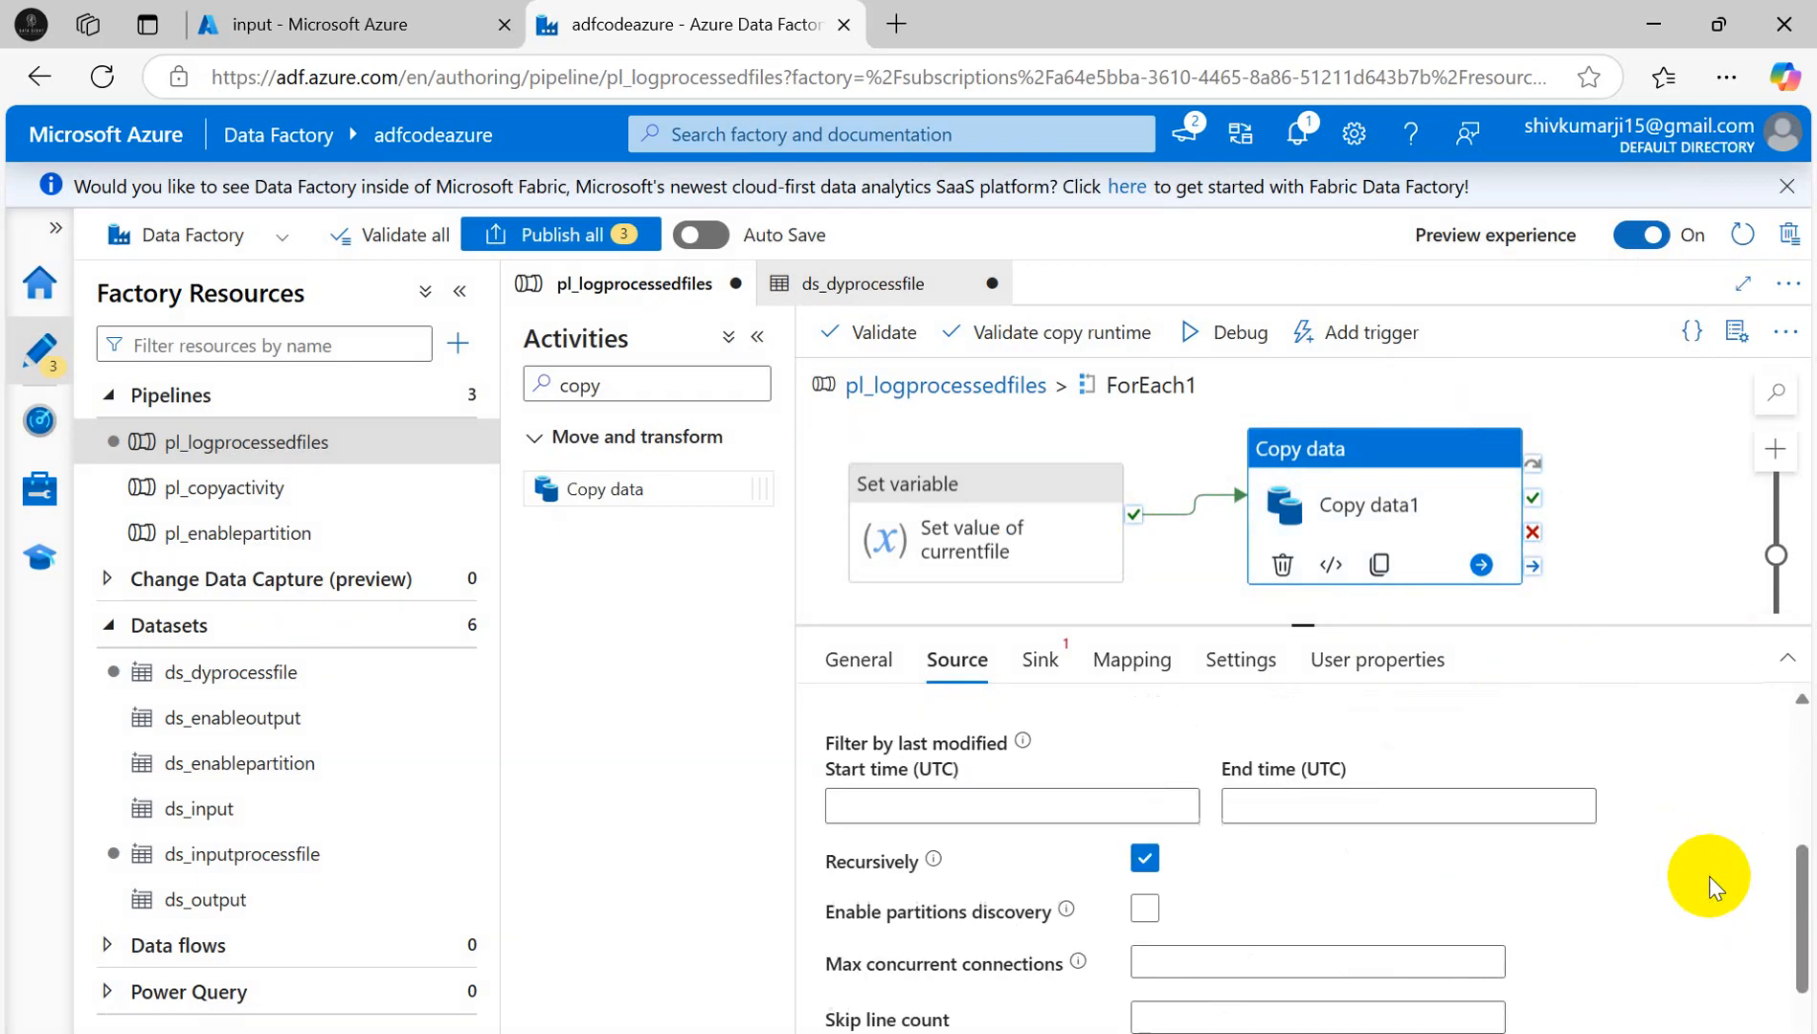
{"action": "scroll", "coordinate": [1663, 860], "scroll_direction": "up", "scroll_amount": 3}
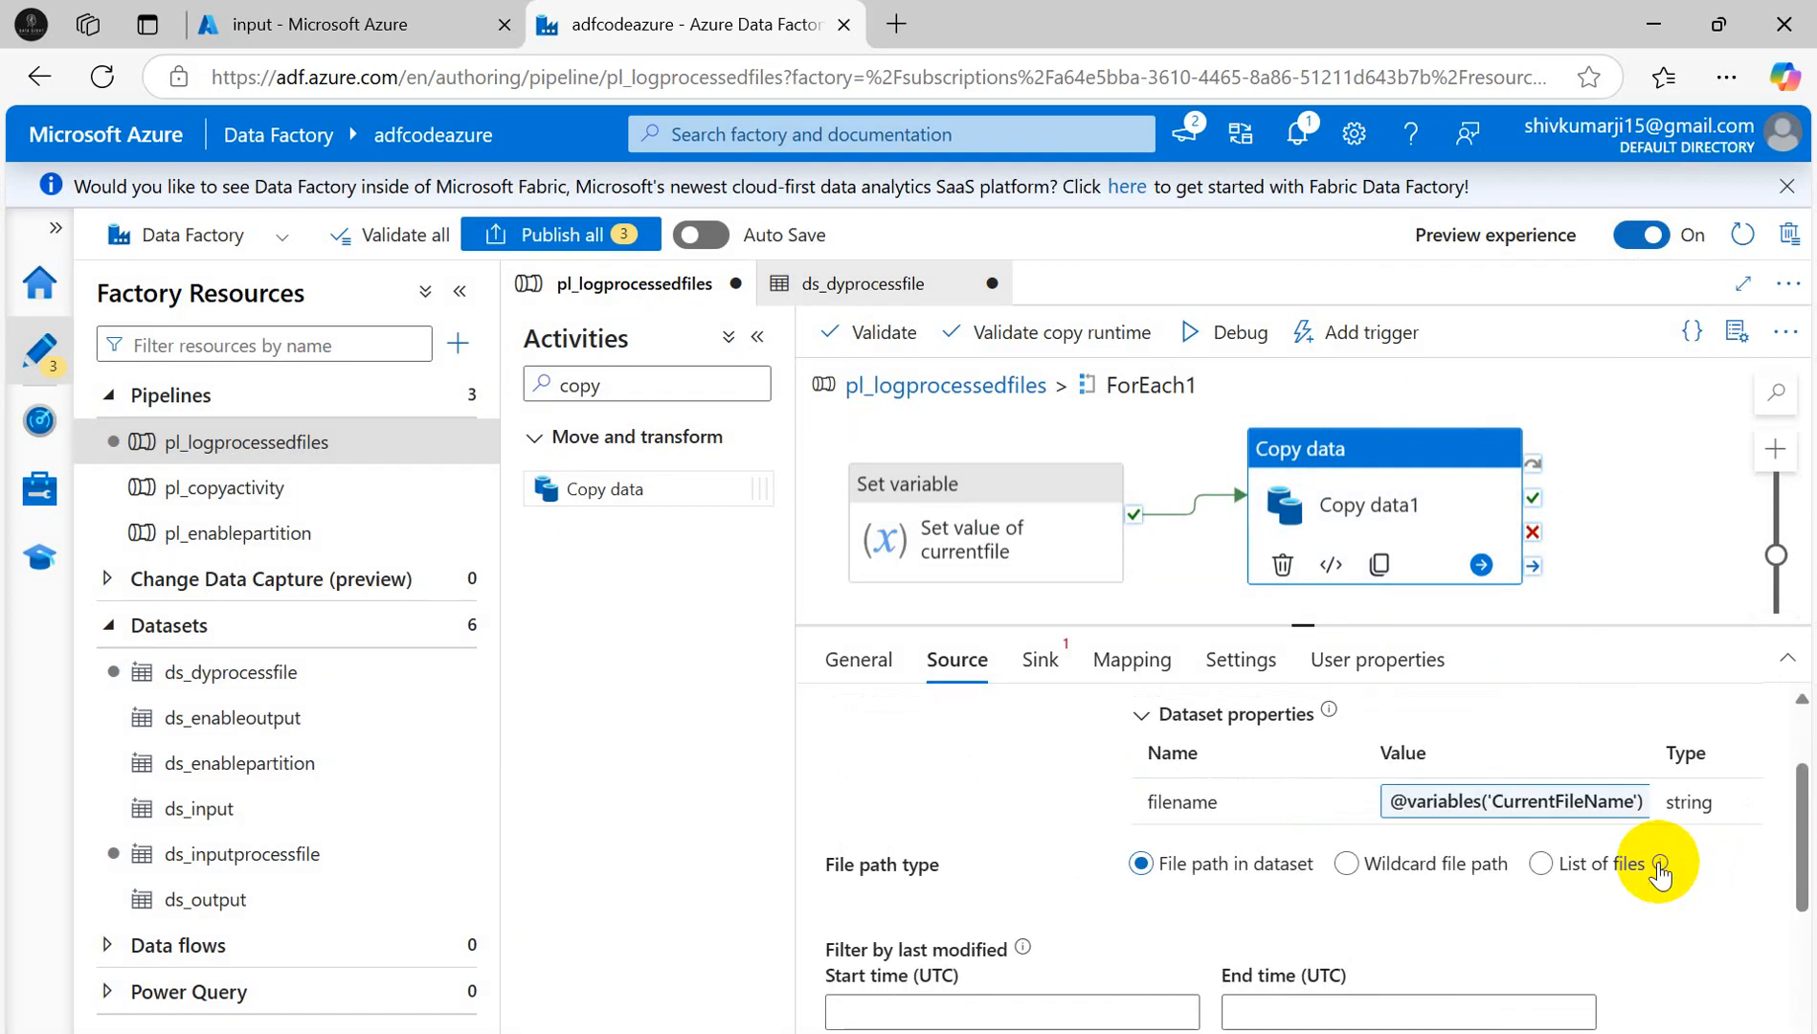
{"action": "left_click", "coordinate": [1042, 665]}
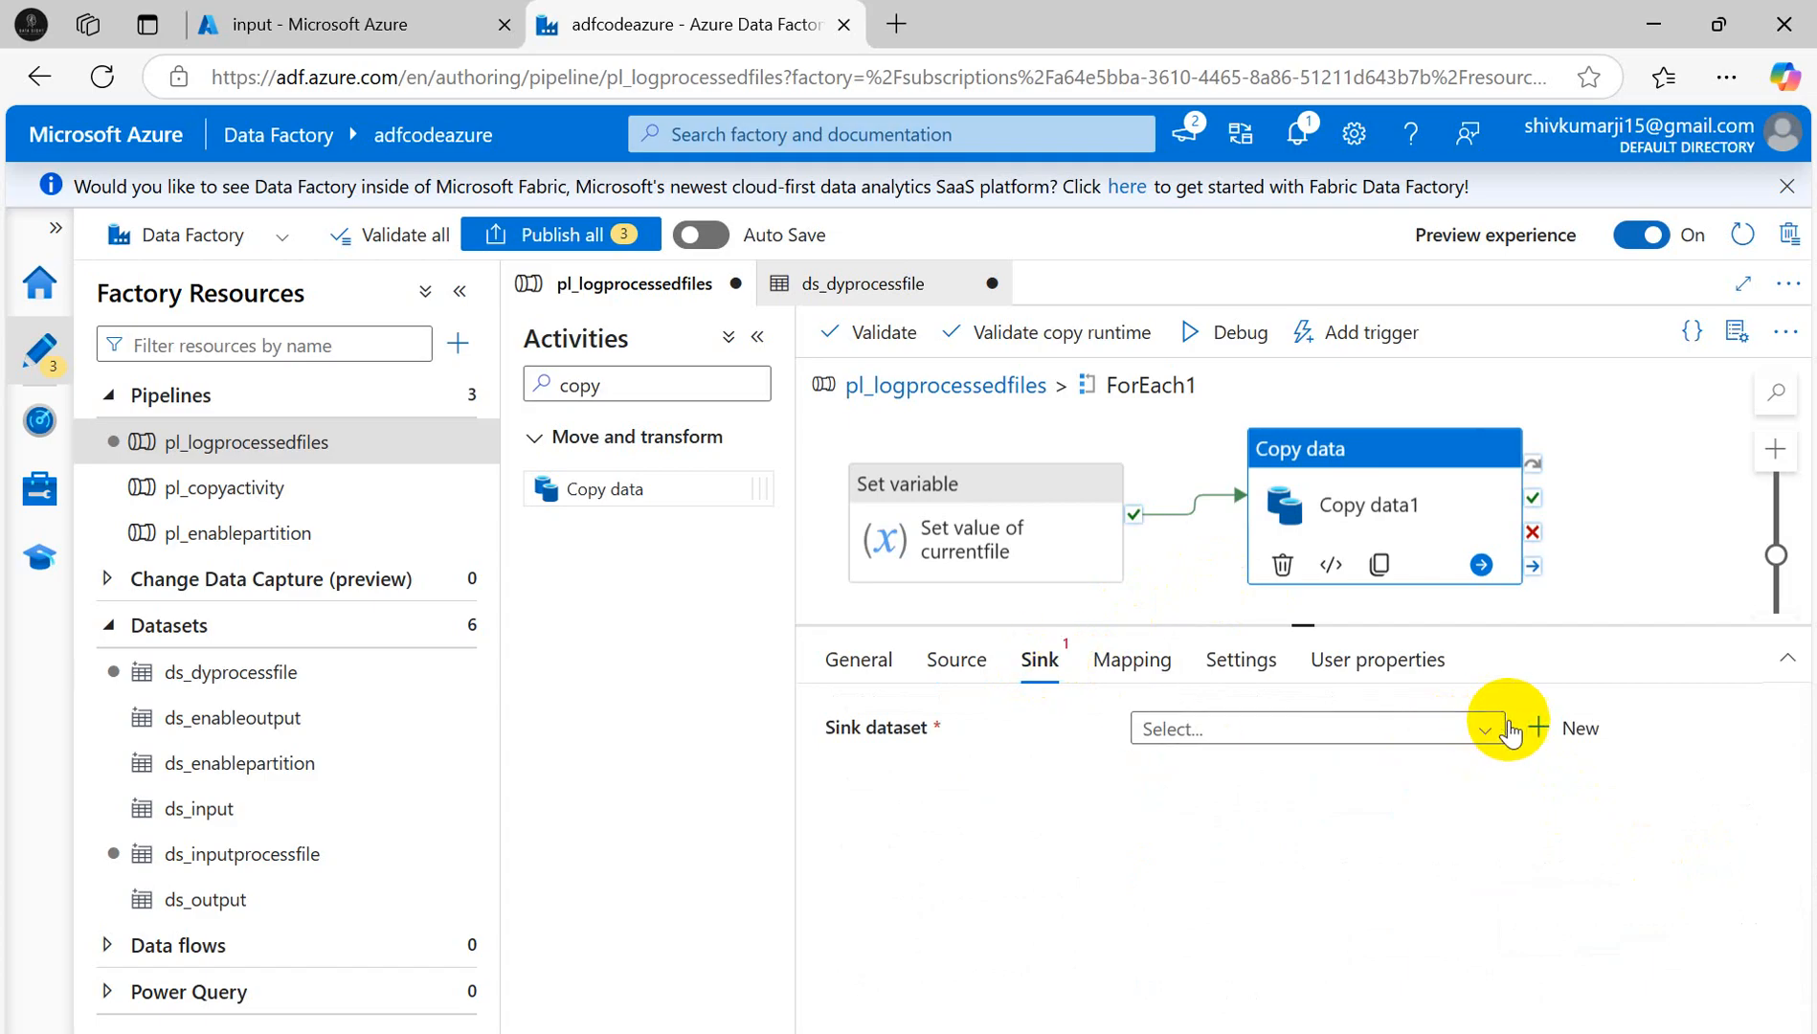
{"action": "left_click", "coordinate": [1570, 728]}
{"action": "left_click", "coordinate": [1614, 864]}
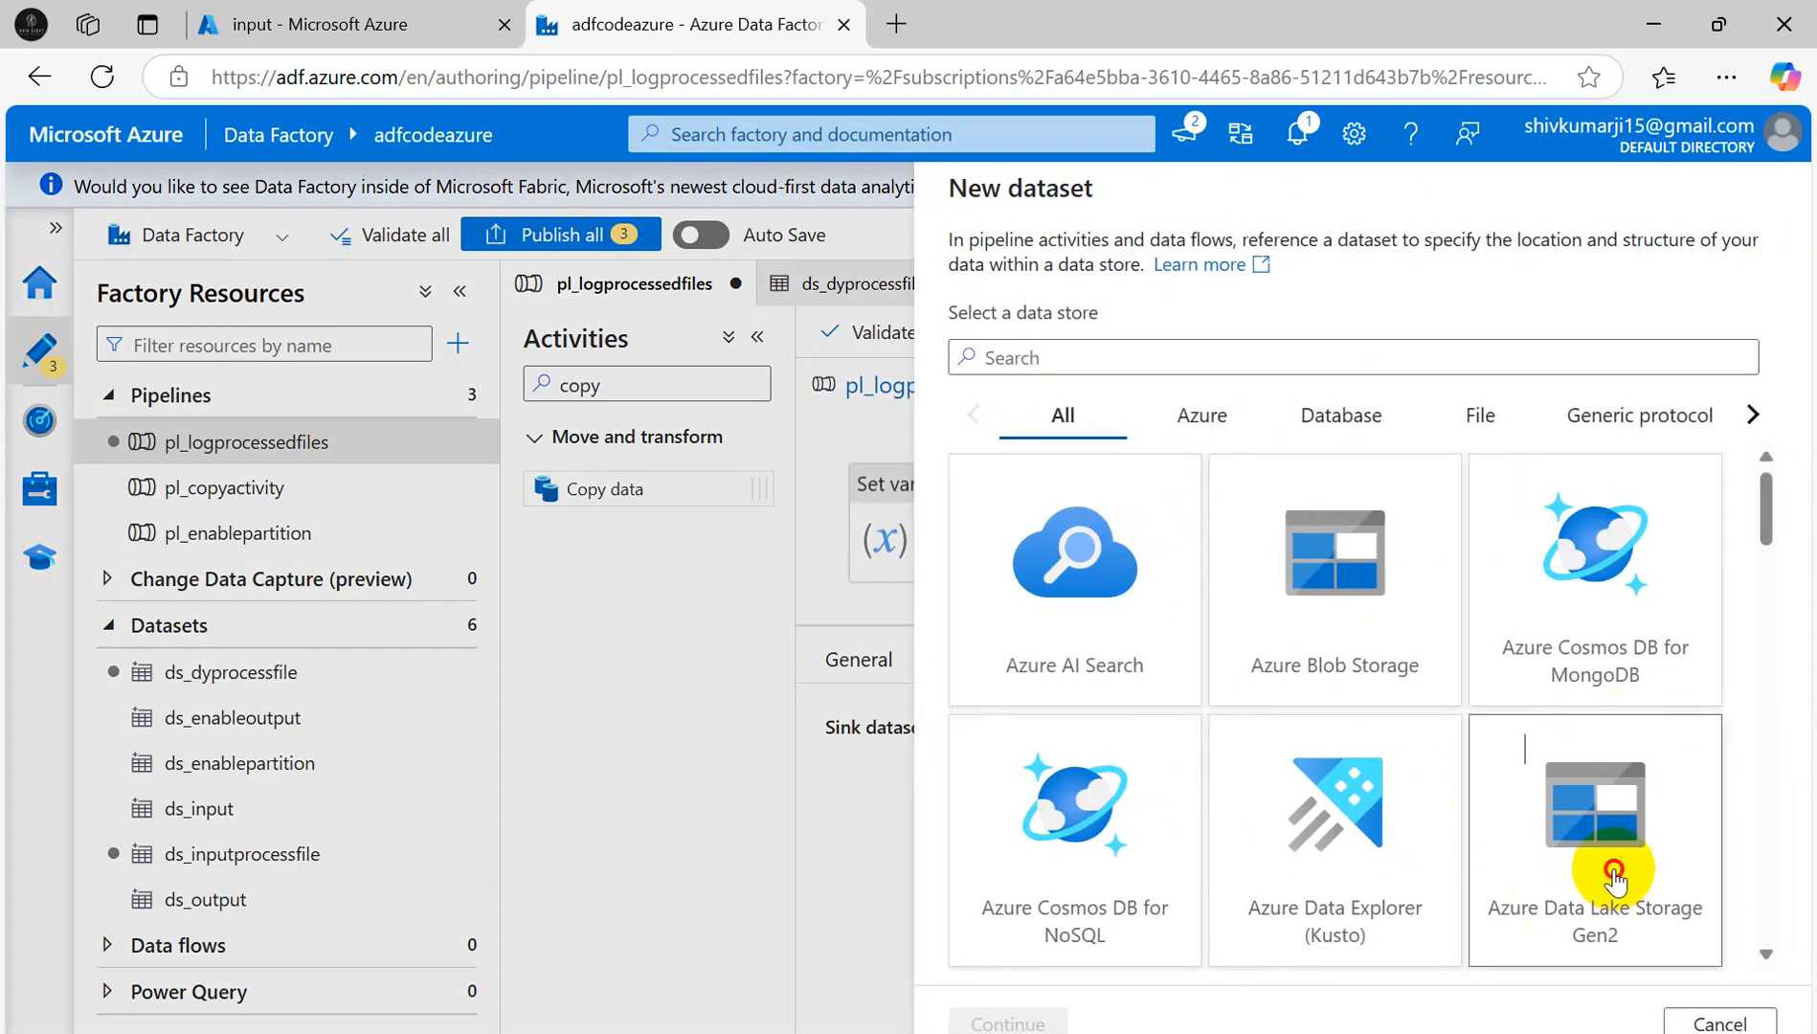
{"action": "left_click", "coordinate": [1008, 1021]}
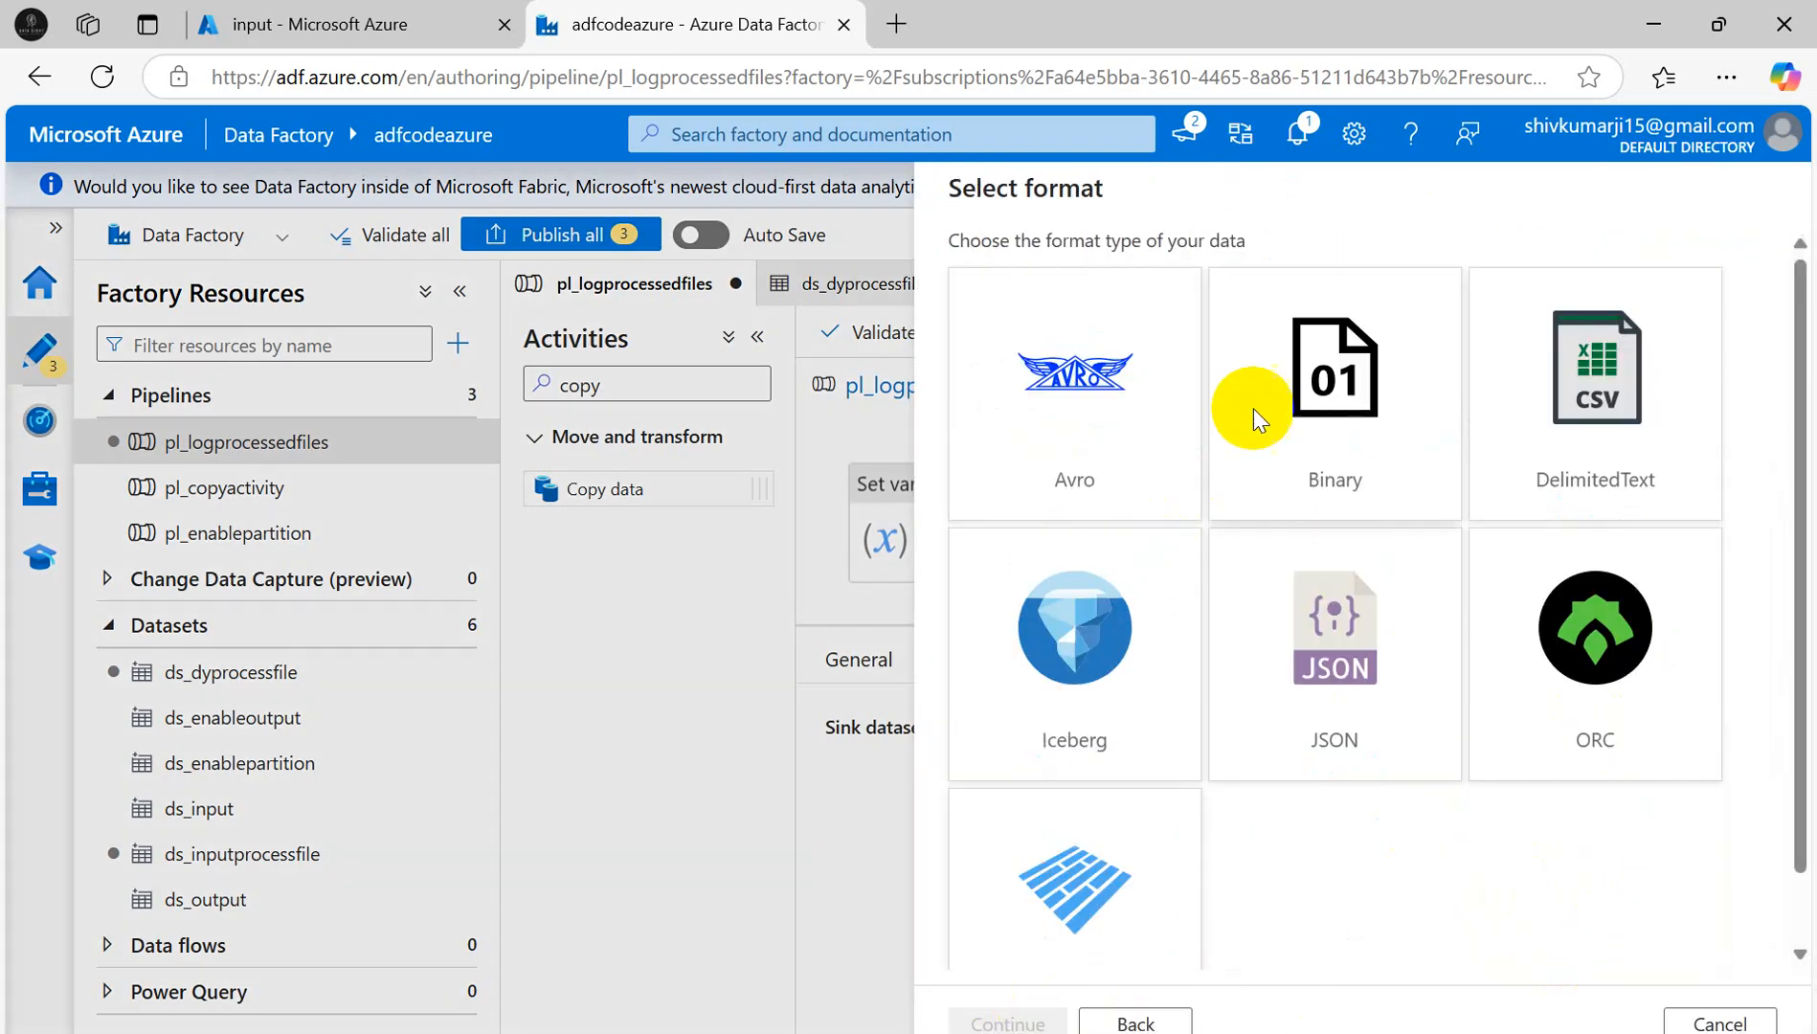
{"action": "left_click", "coordinate": [1578, 340]}
{"action": "left_click", "coordinate": [1008, 1021]}
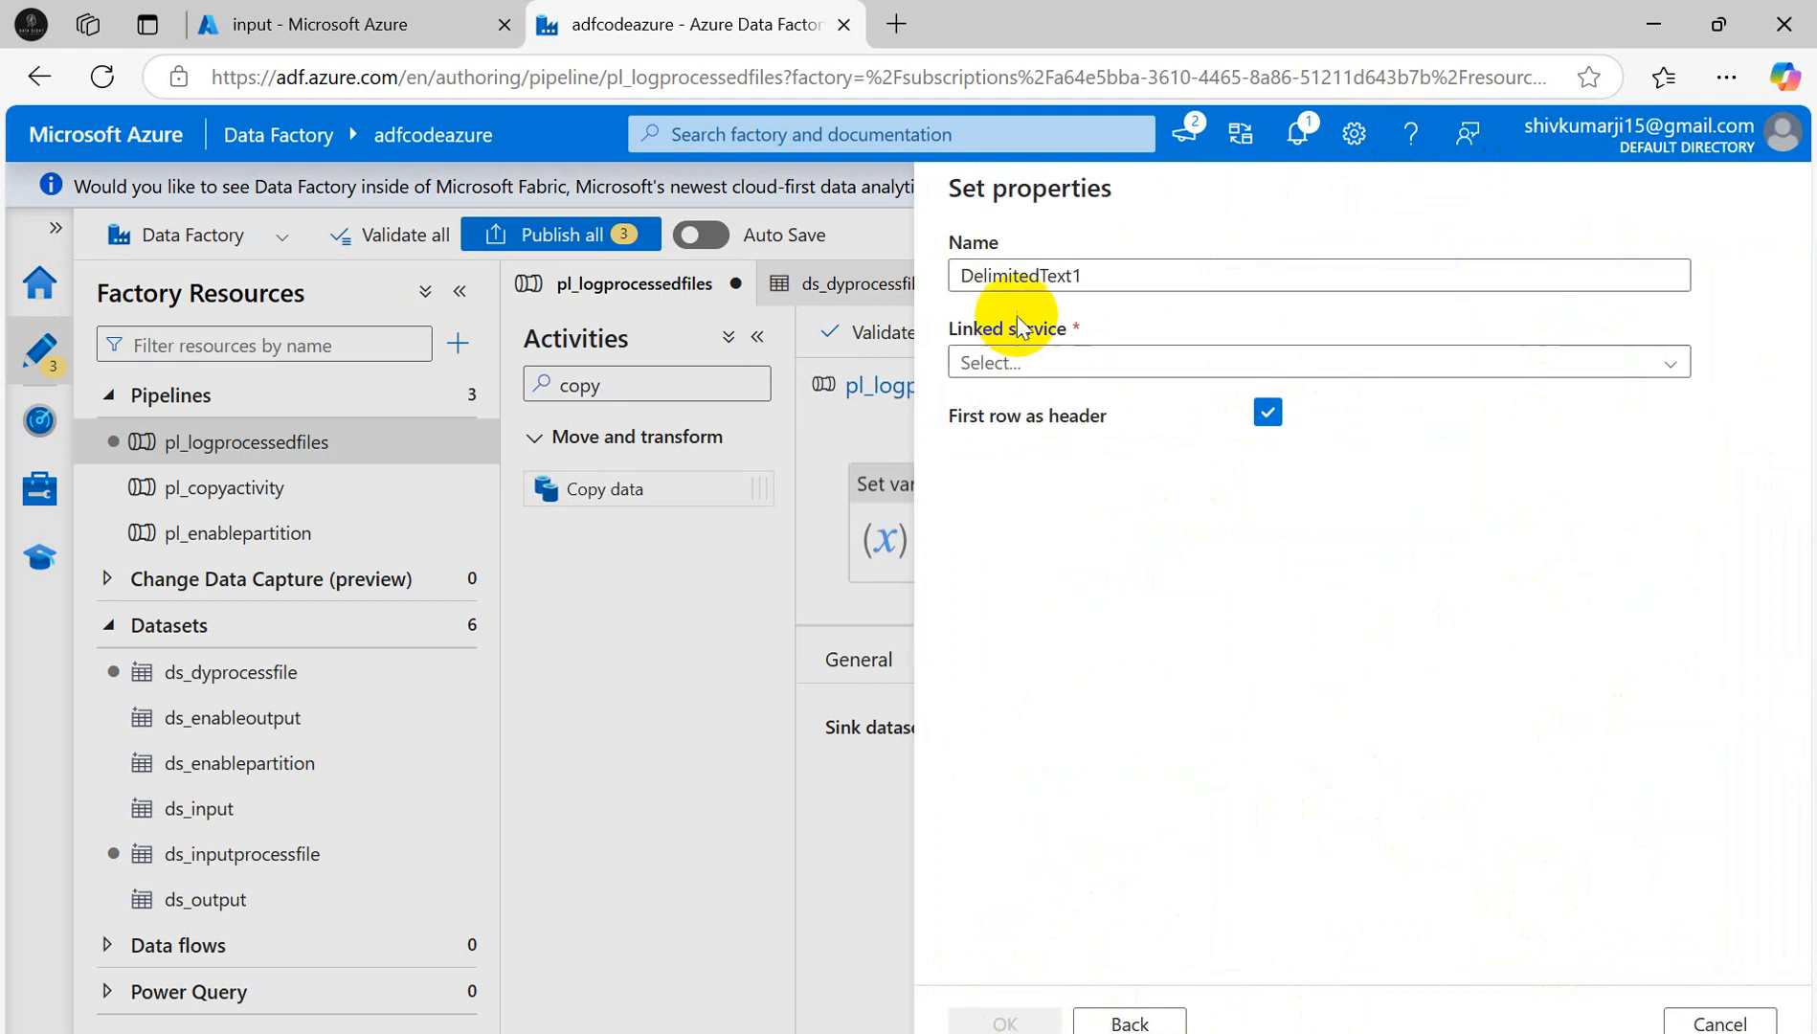
- Name the sink dataset ds_output_processfile and link it through ls_adlsgen2
{"action": "left_click_drag", "start_coordinate": [1116, 272], "coordinate": [744, 267]}
{"action": "type", "text": "ds"}
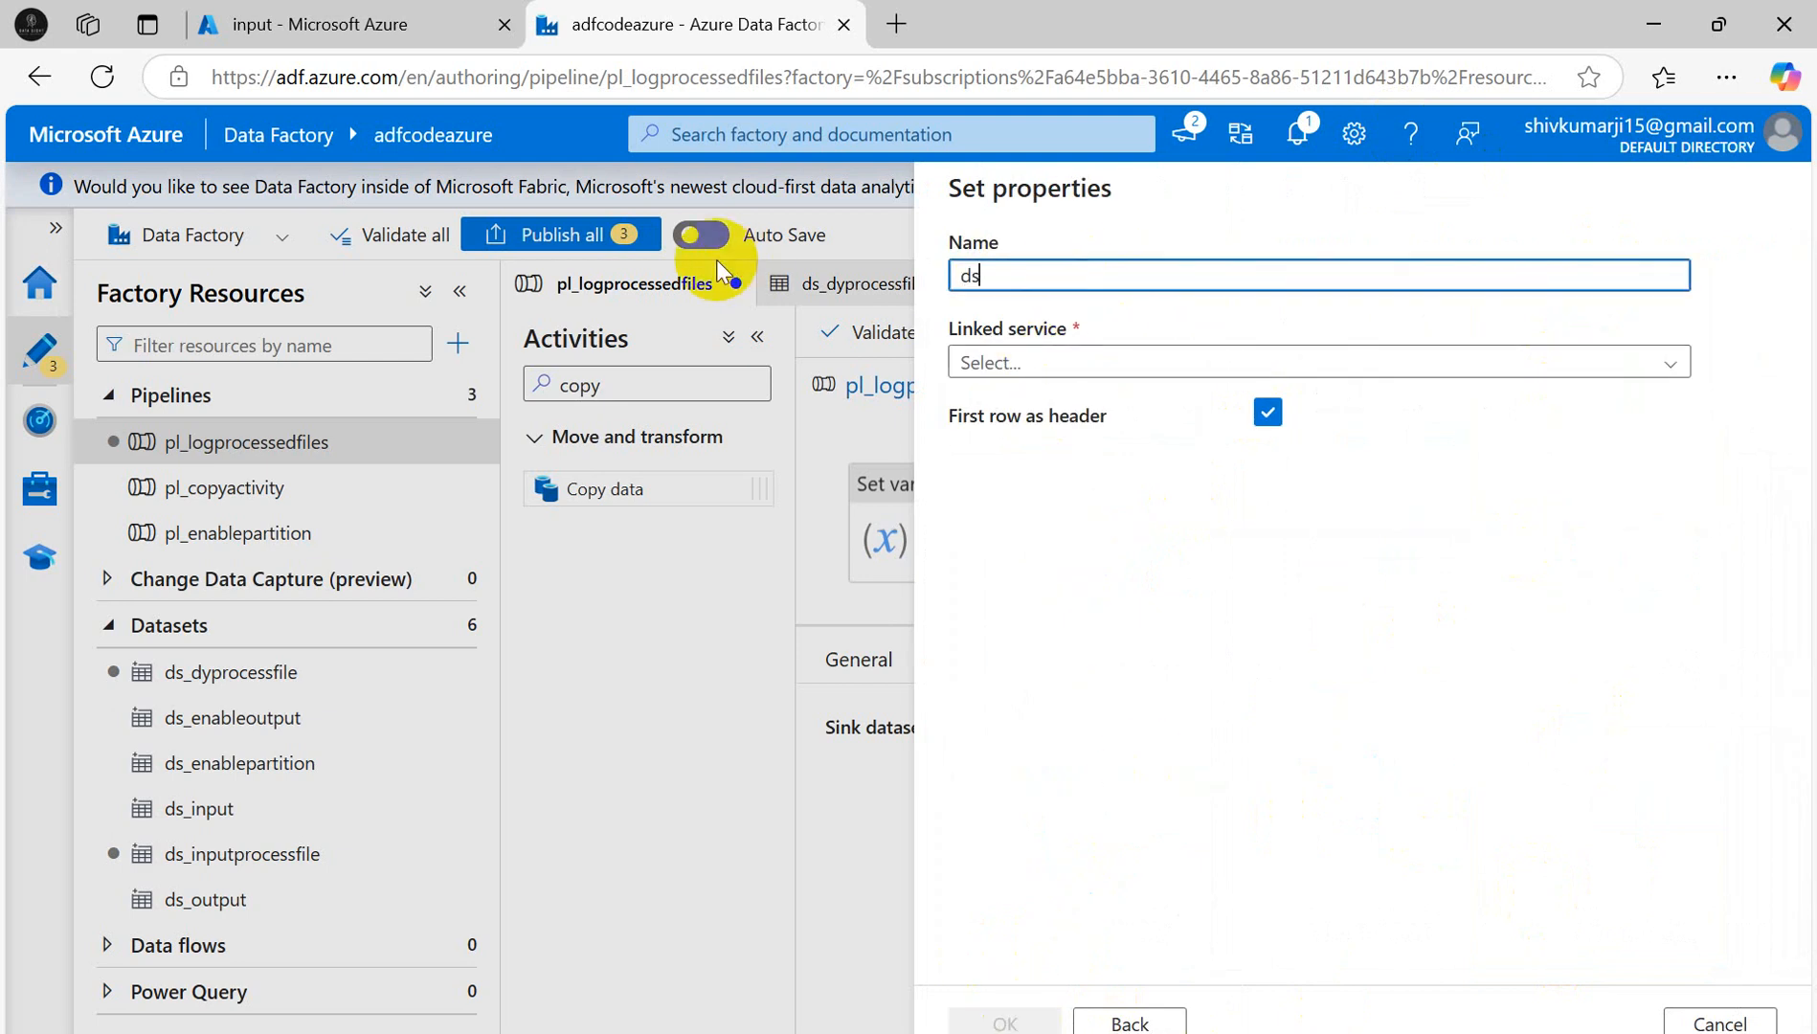
{"action": "type", "text": "_output"}
{"action": "type", "text": "_"}
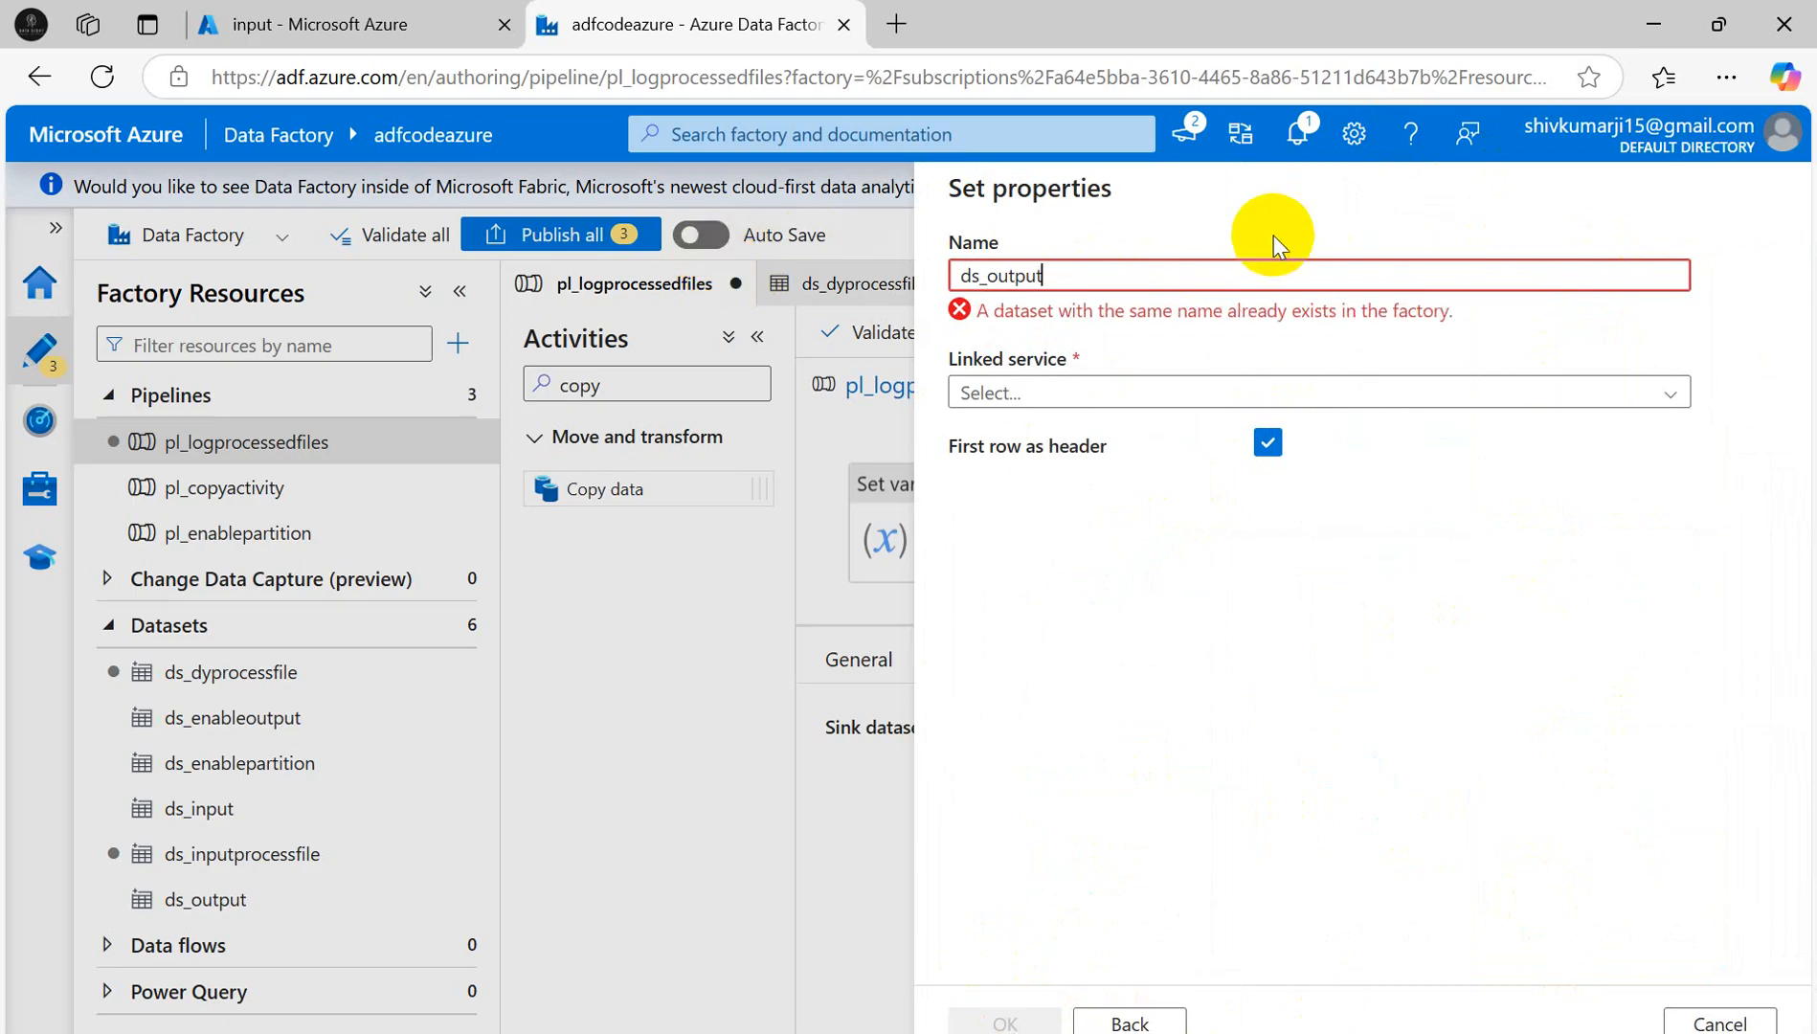
{"action": "type", "text": "_prioces"}
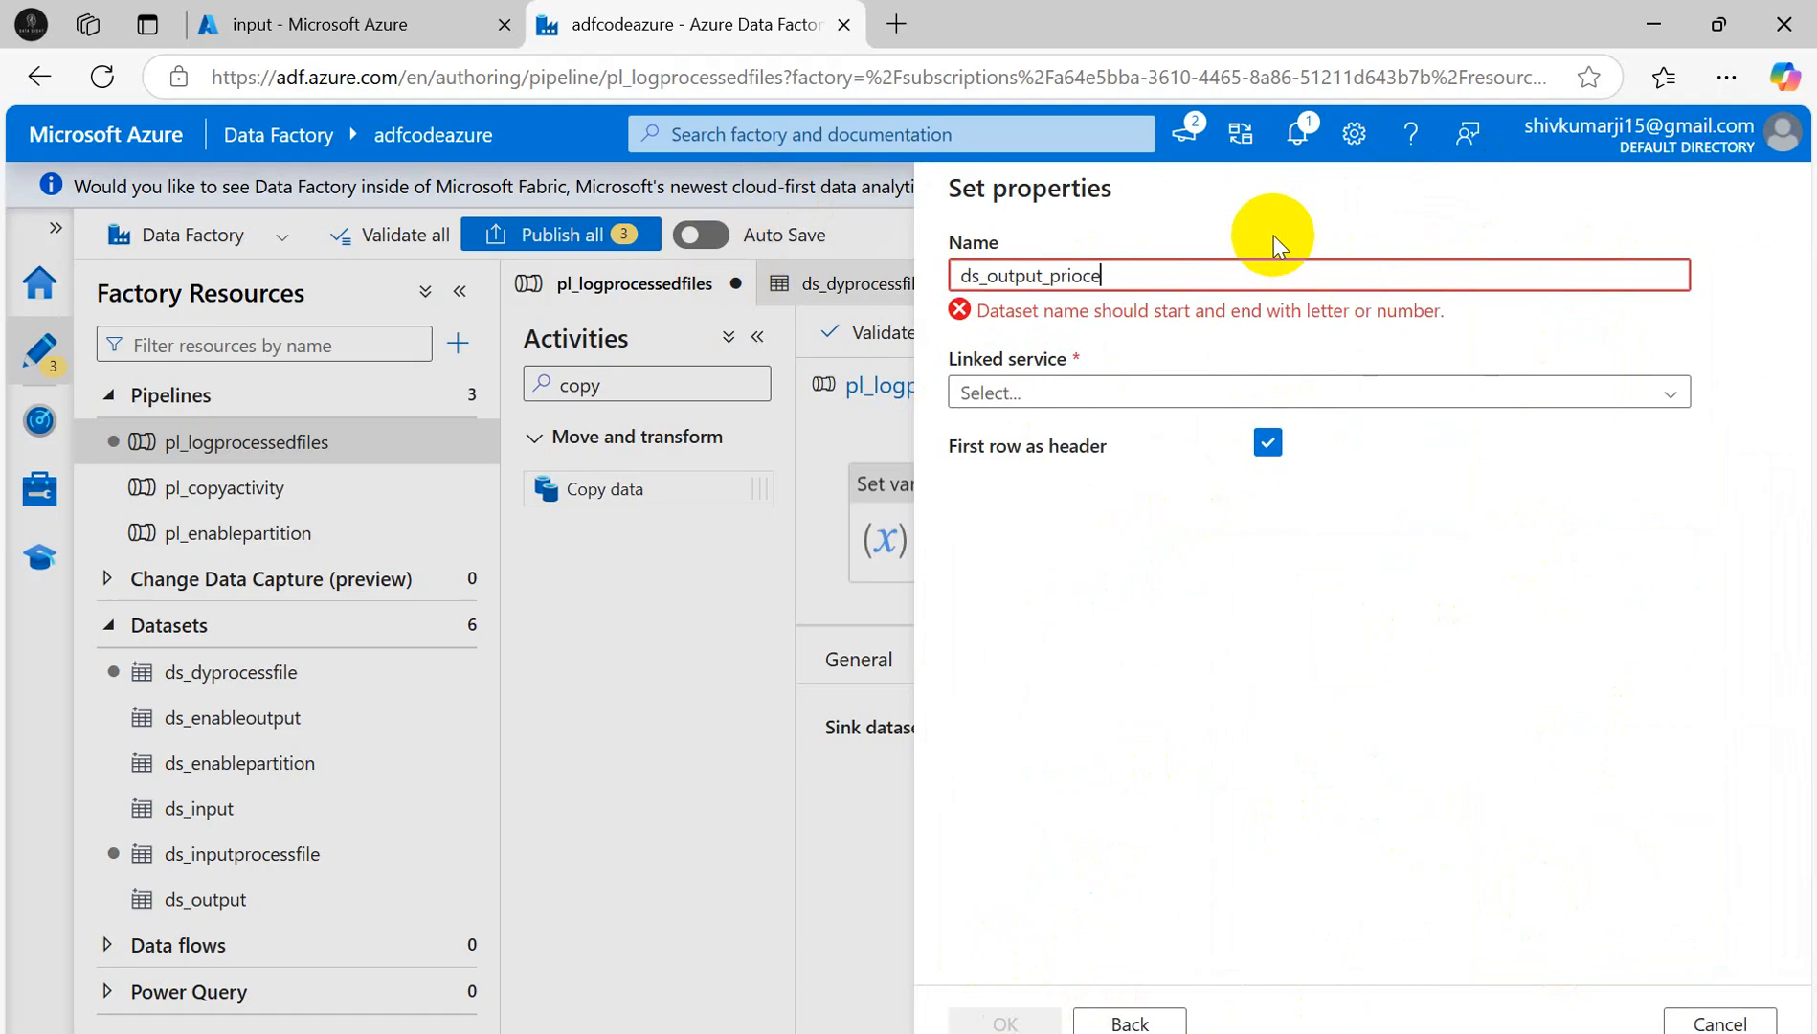
{"action": "key", "text": "BackSpace"}
{"action": "key", "text": "BackSpace"}
{"action": "key", "text": "BackSpace"}
{"action": "key", "text": "BackSpace"}
{"action": "key", "text": "BackSpace"}
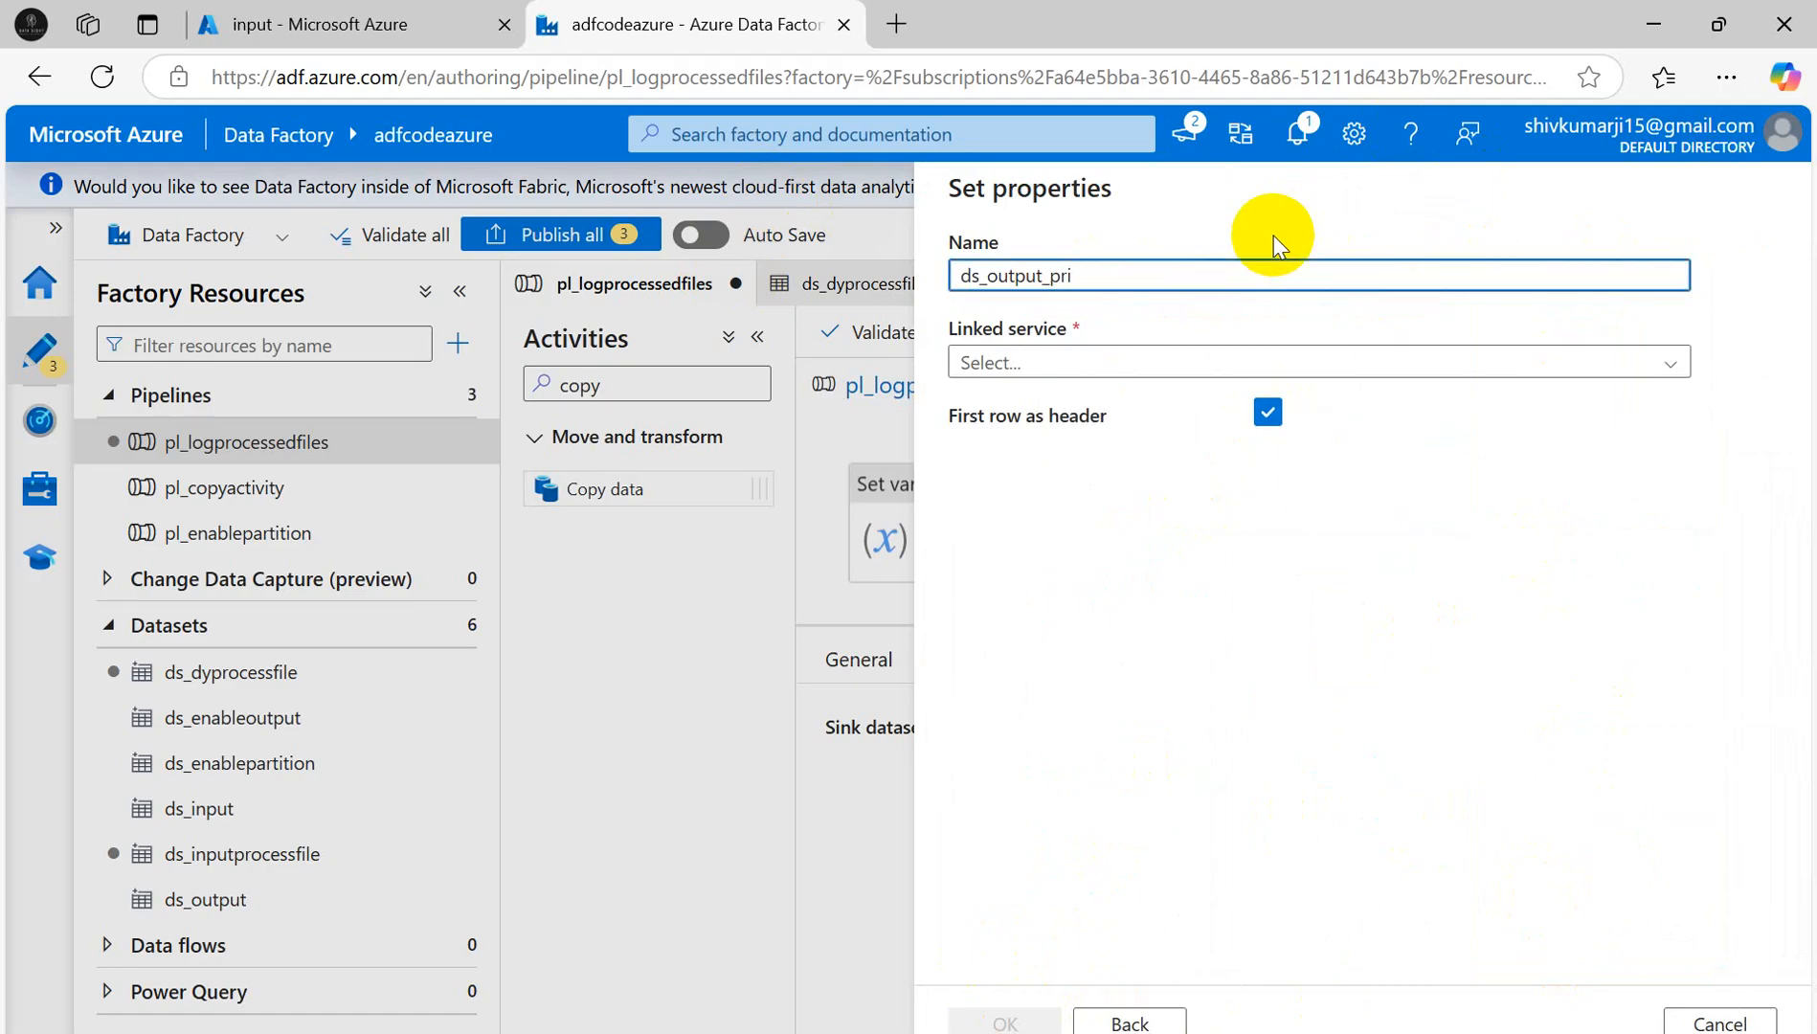
{"action": "type", "text": "ocessfile"}
{"action": "left_click", "coordinate": [1108, 364]}
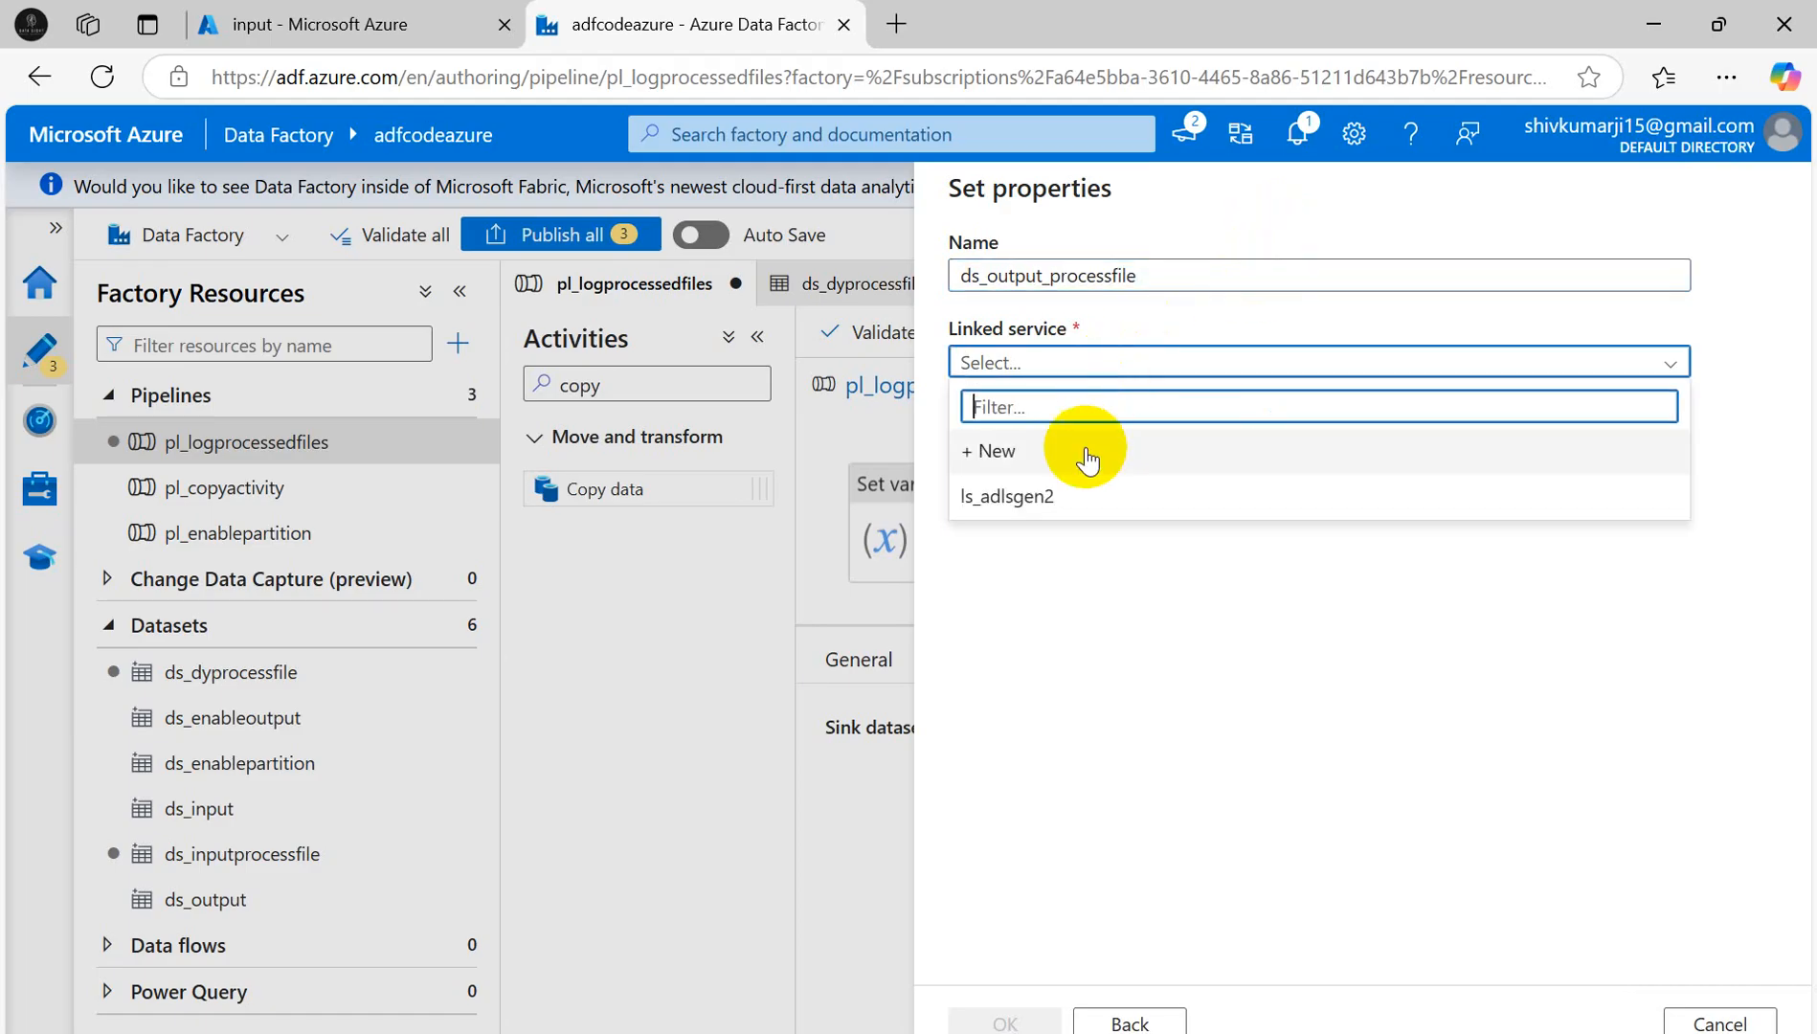
{"action": "left_click", "coordinate": [1056, 497]}
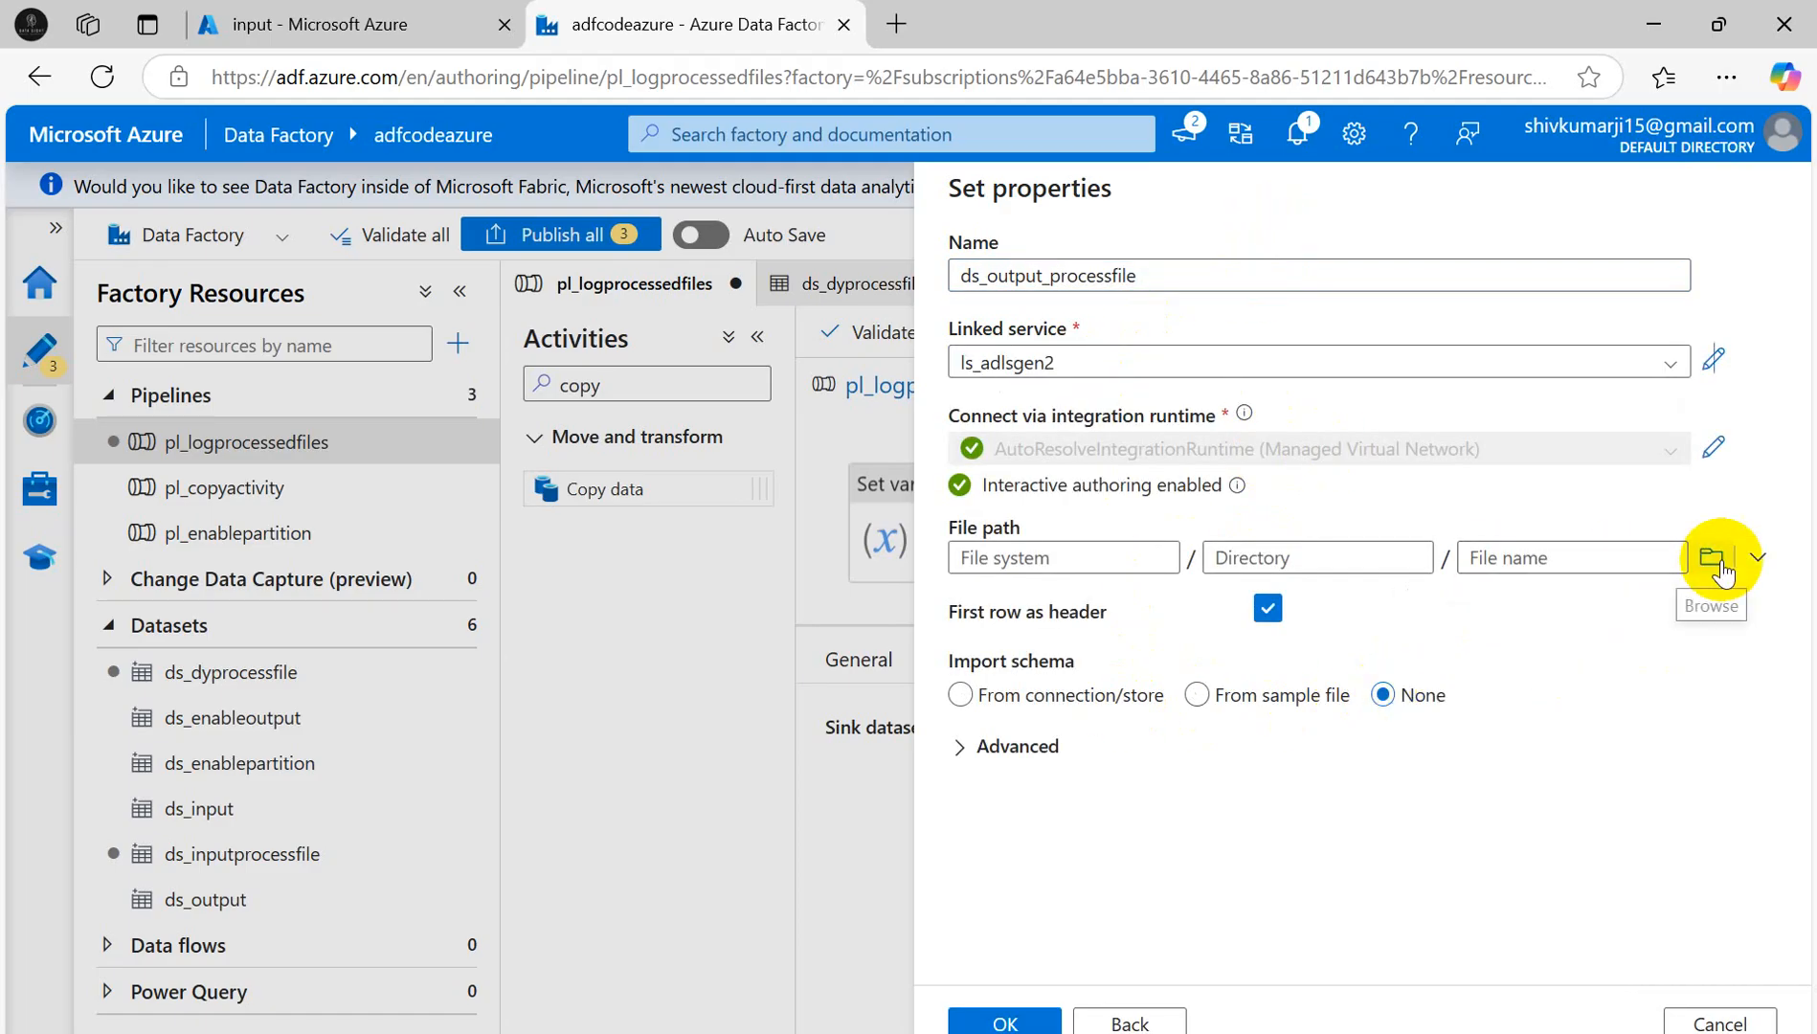
- Point ds_output_processfile at the output folder with no schema import and use it as sink
{"action": "left_click", "coordinate": [1709, 563]}
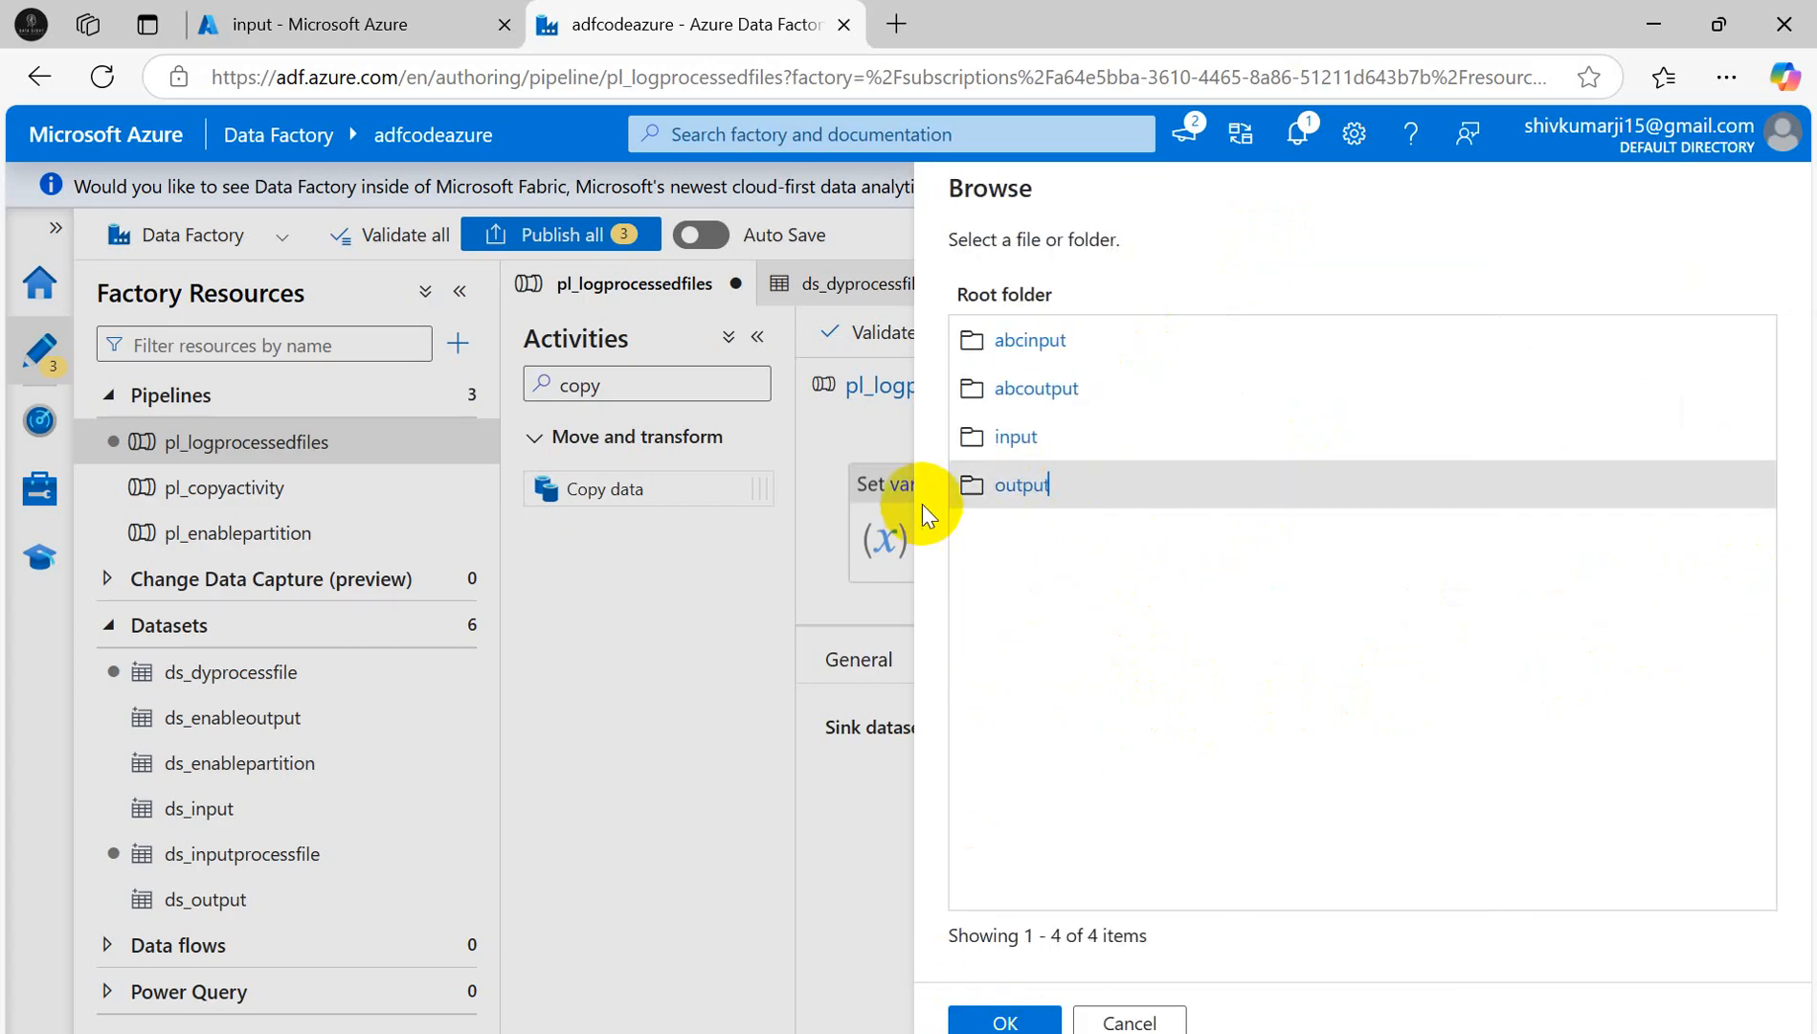
{"action": "double_click", "coordinate": [1007, 485]}
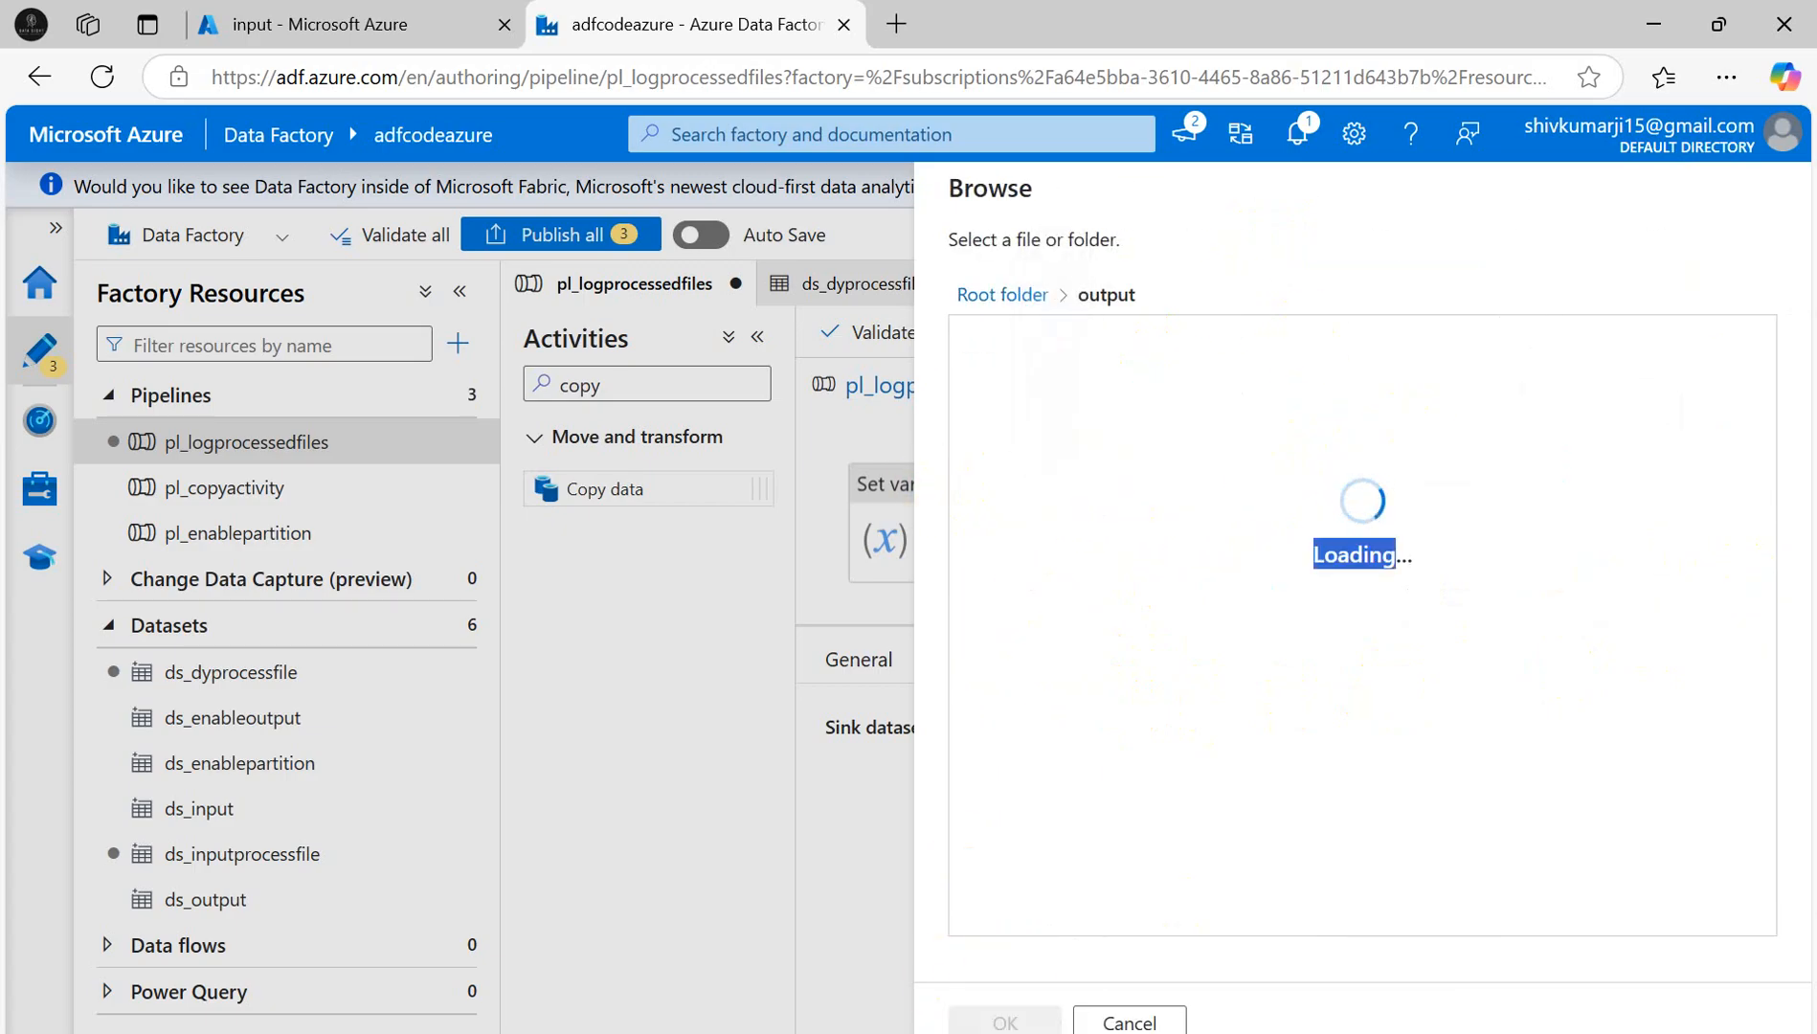
{"action": "left_click", "coordinate": [1006, 1020]}
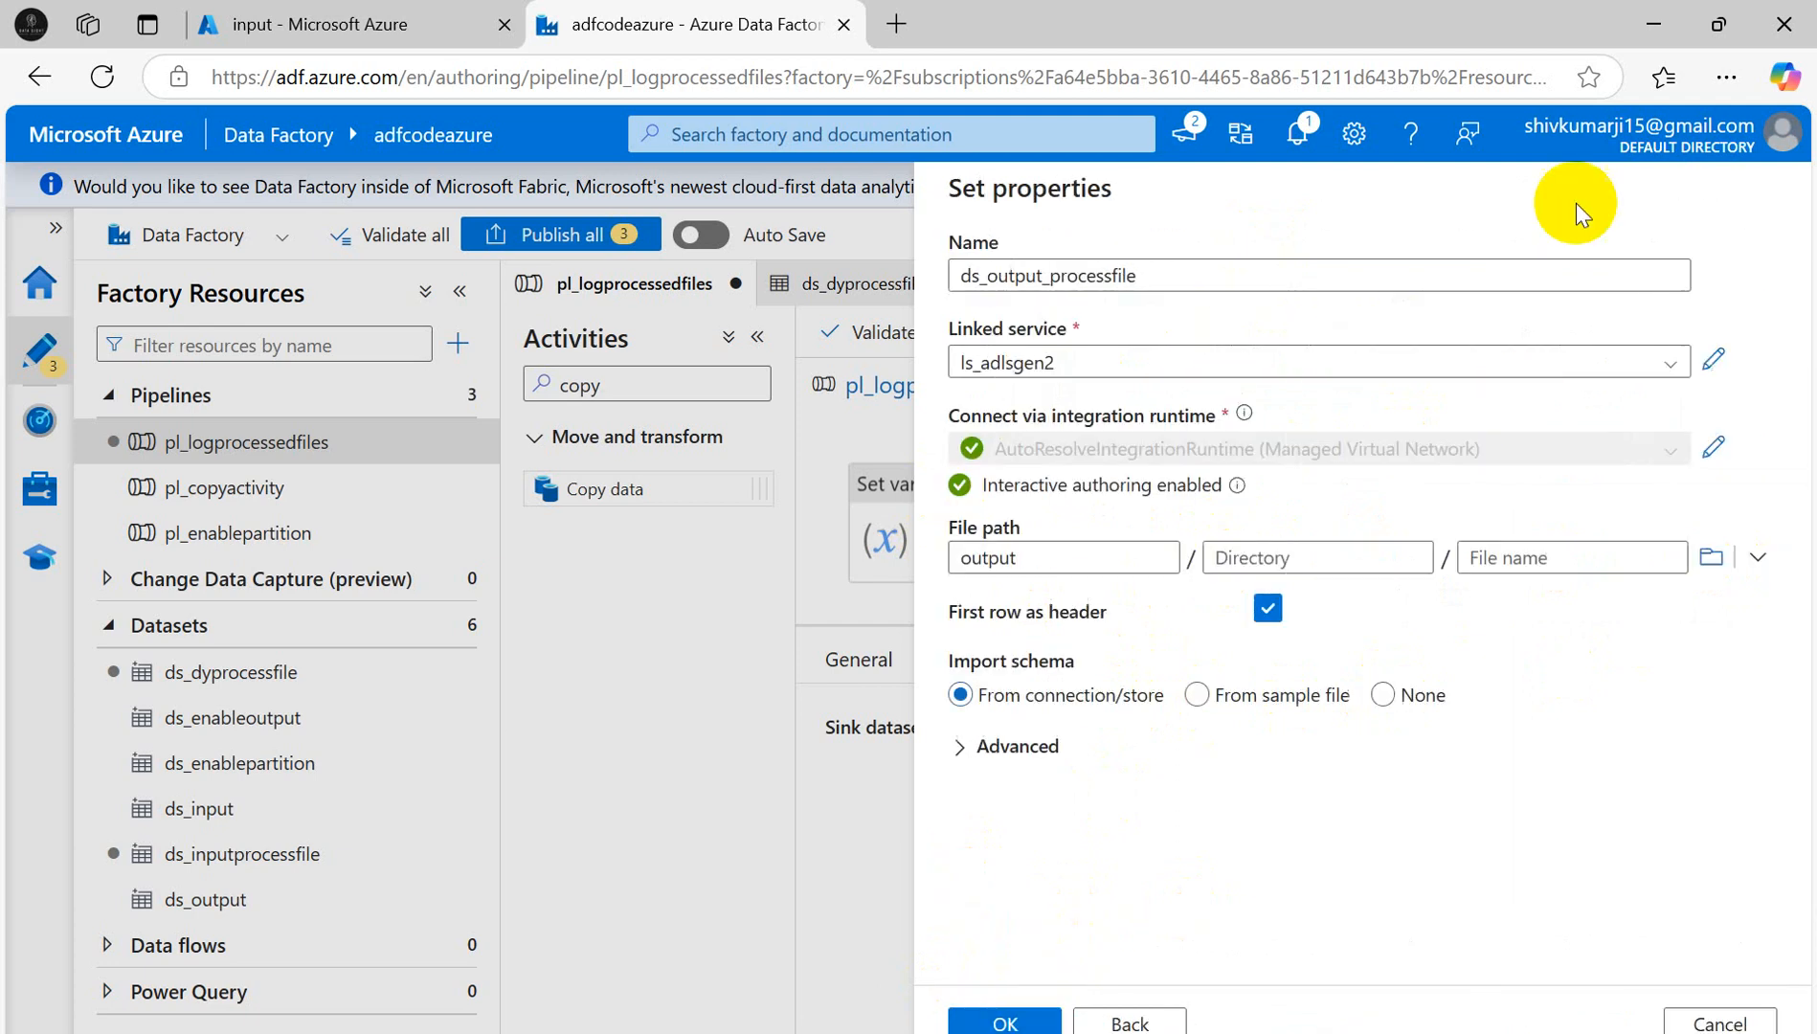
{"action": "left_click", "coordinate": [1383, 695]}
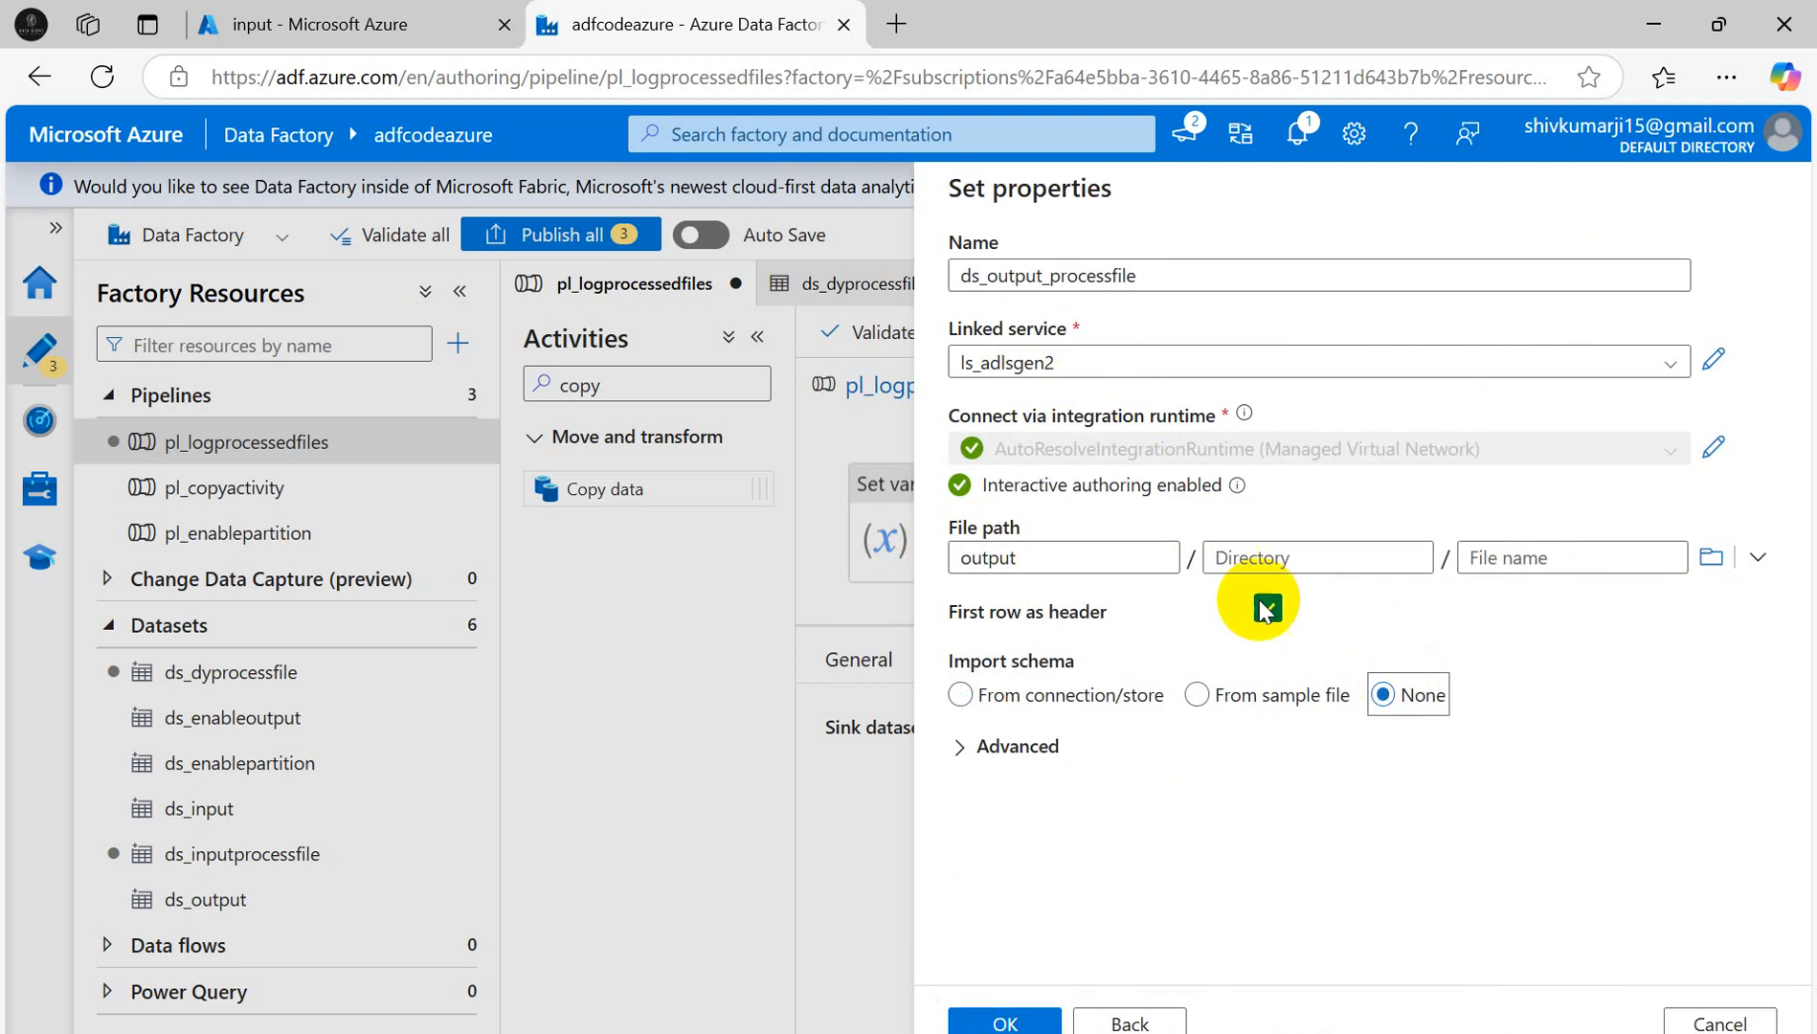
{"action": "left_click", "coordinate": [1006, 1023]}
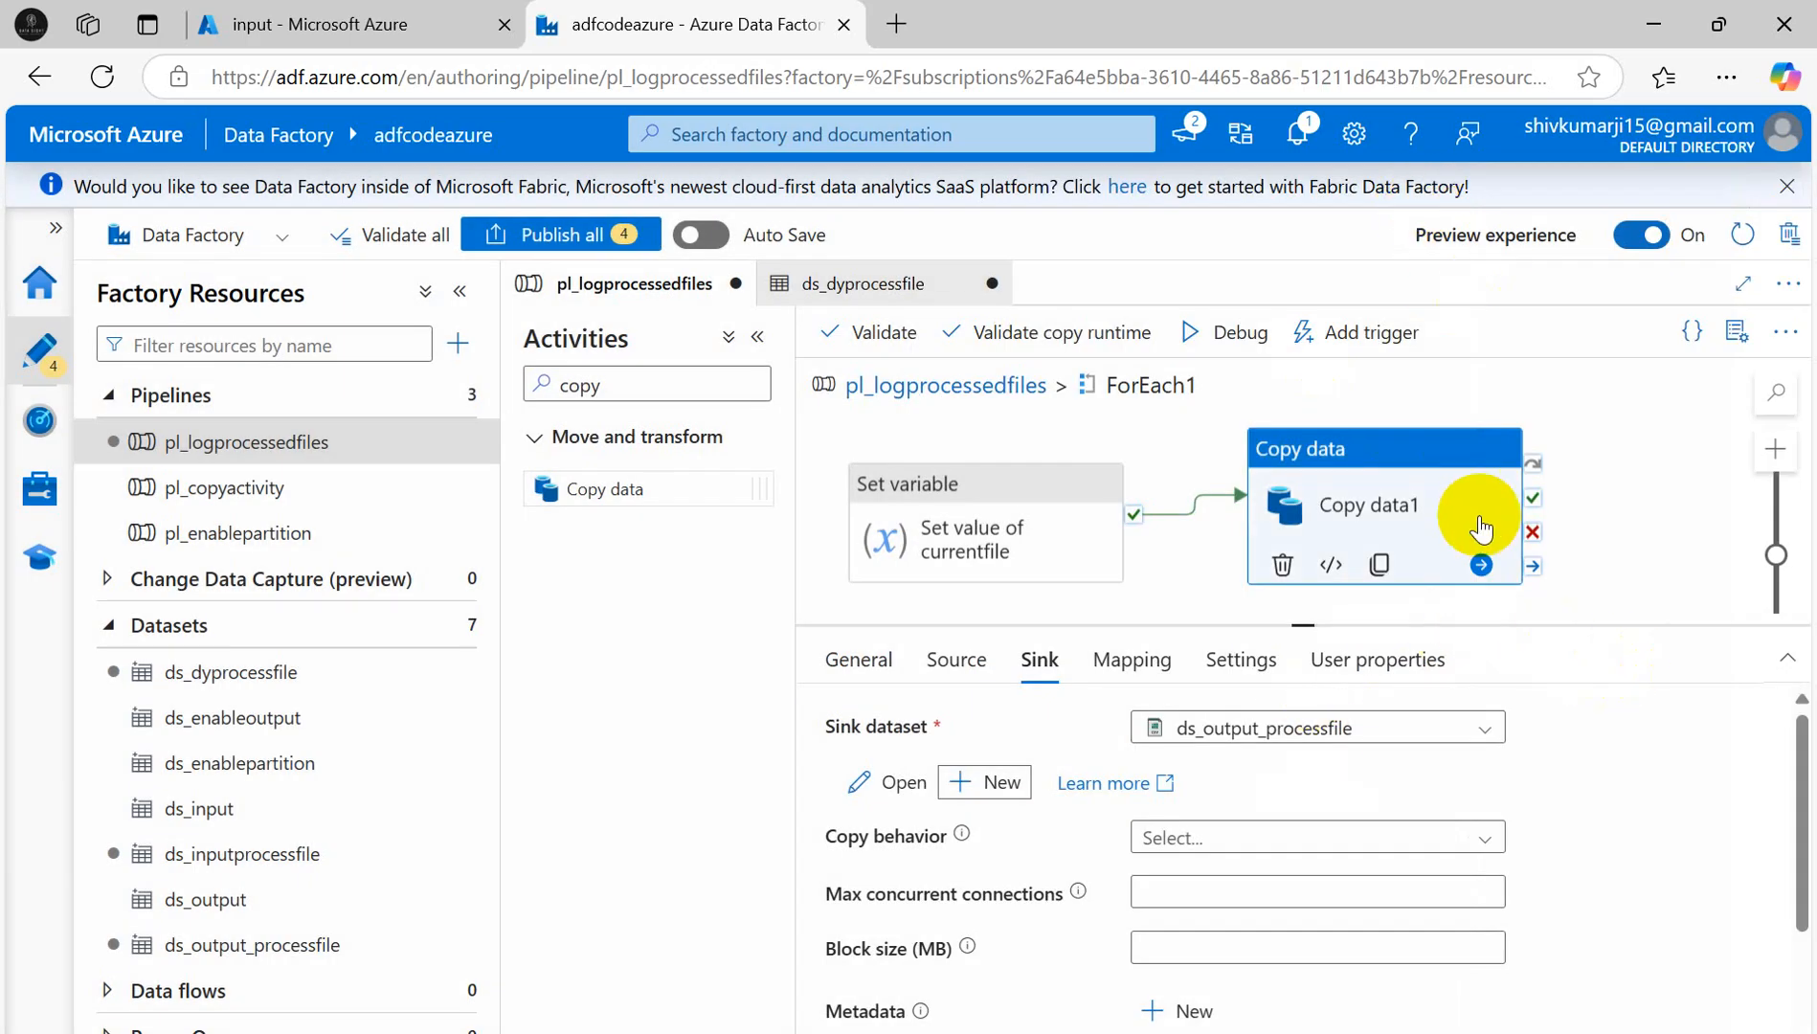
{"action": "mouse_move", "coordinate": [1453, 473]}
{"action": "left_mouse_down"}
{"action": "mouse_move", "coordinate": [1383, 439]}
{"action": "mouse_move", "coordinate": [1391, 491]}
{"action": "mouse_move", "coordinate": [1423, 493]}
{"action": "left_mouse_up"}
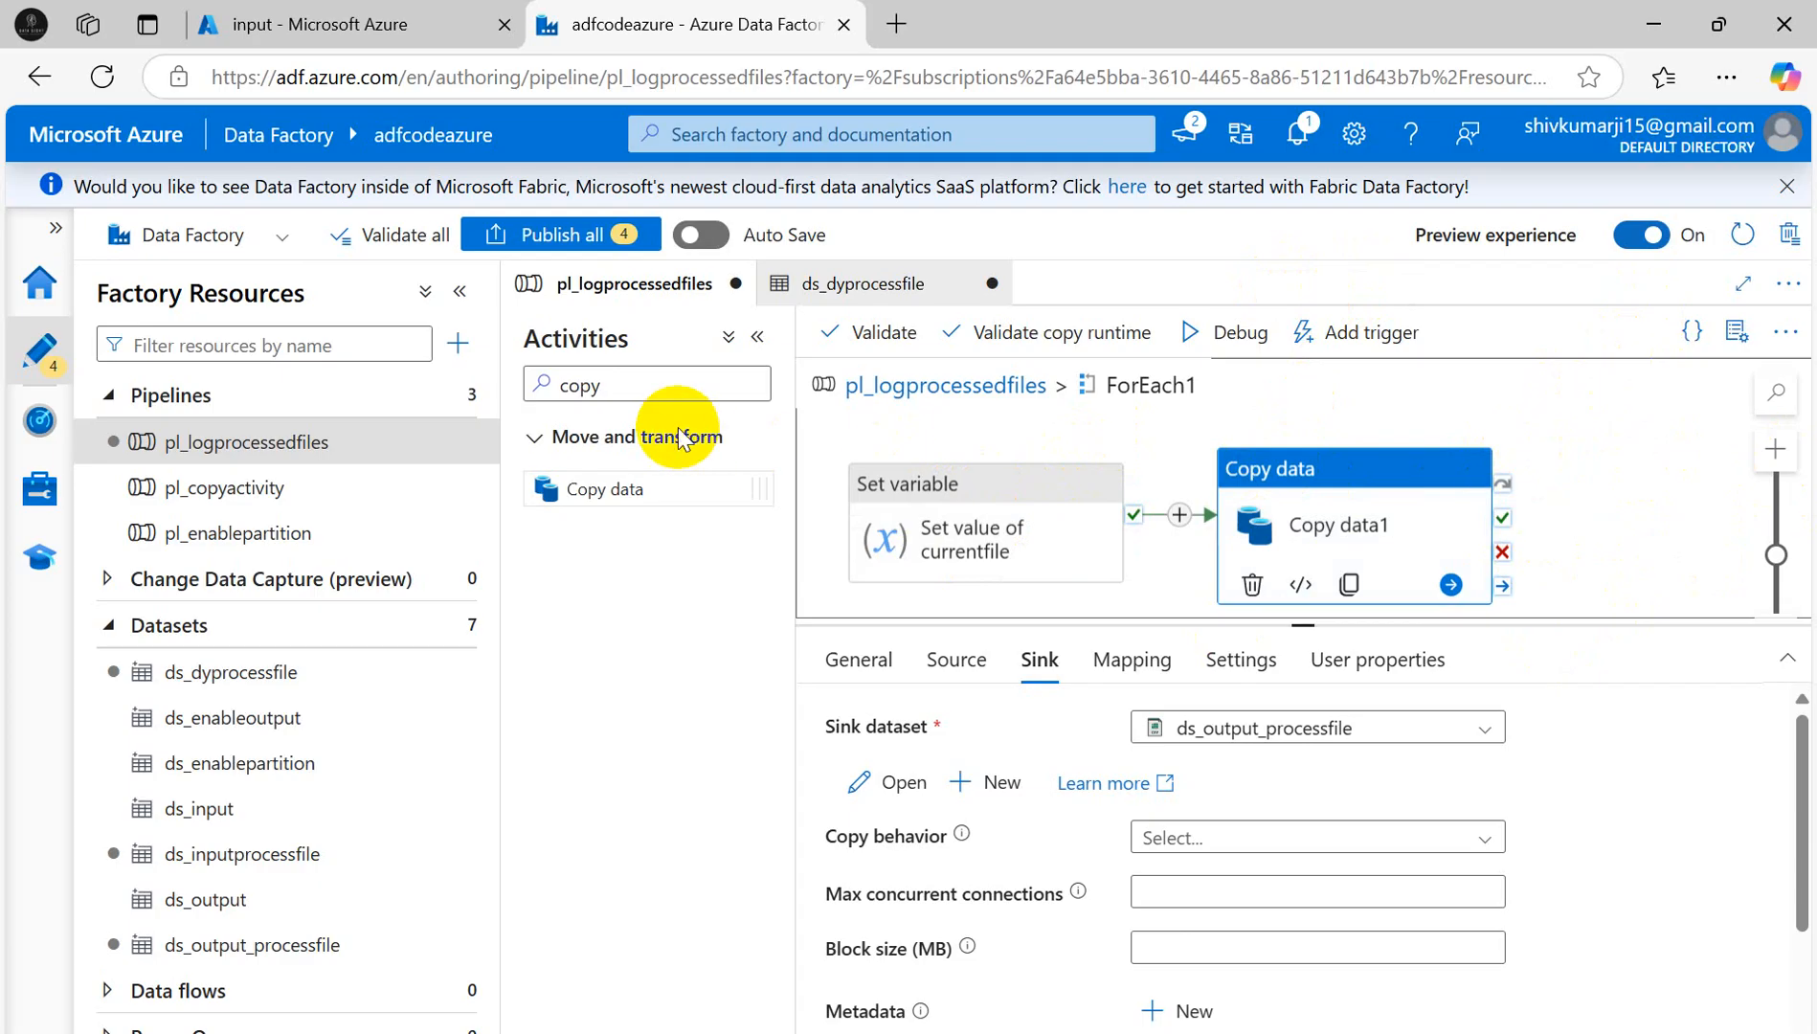
- Search 'app' and add an Append variable activity to ForEach1 beside Copy data1
{"action": "double_click", "coordinate": [581, 384]}
{"action": "type", "text": "append"}
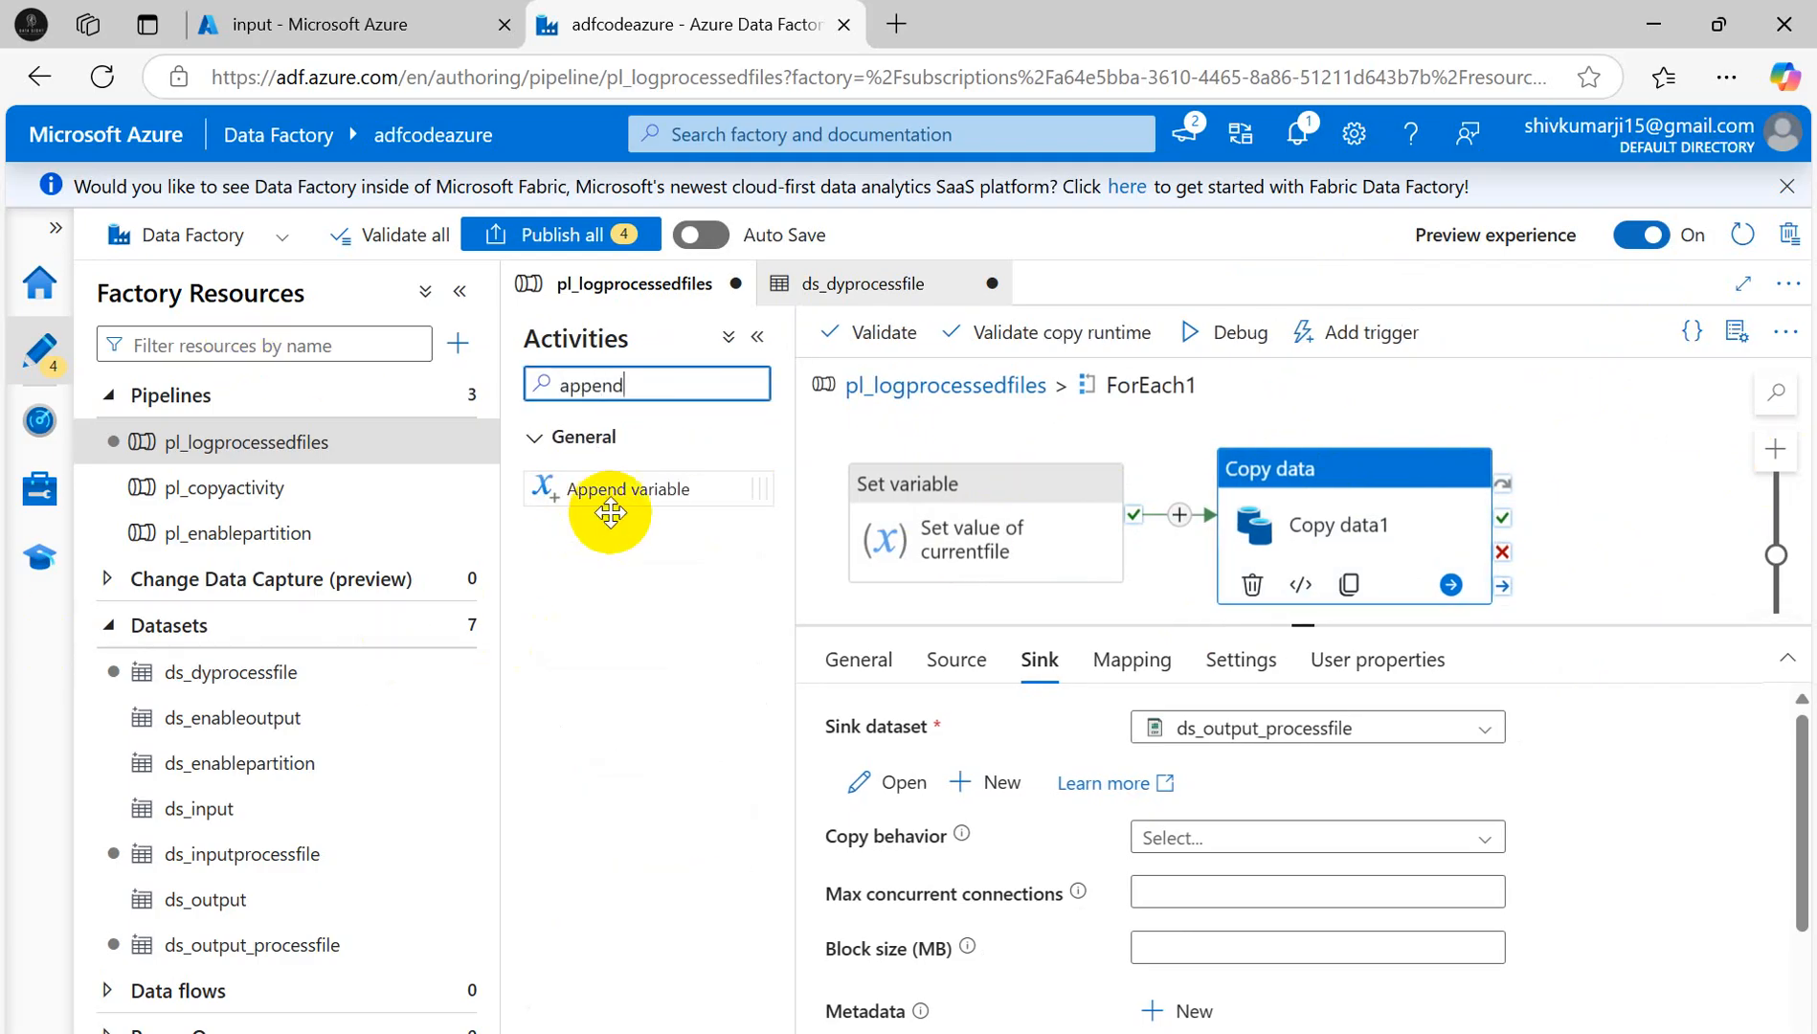
{"action": "left_click_drag", "start_coordinate": [608, 493], "coordinate": [1696, 516]}
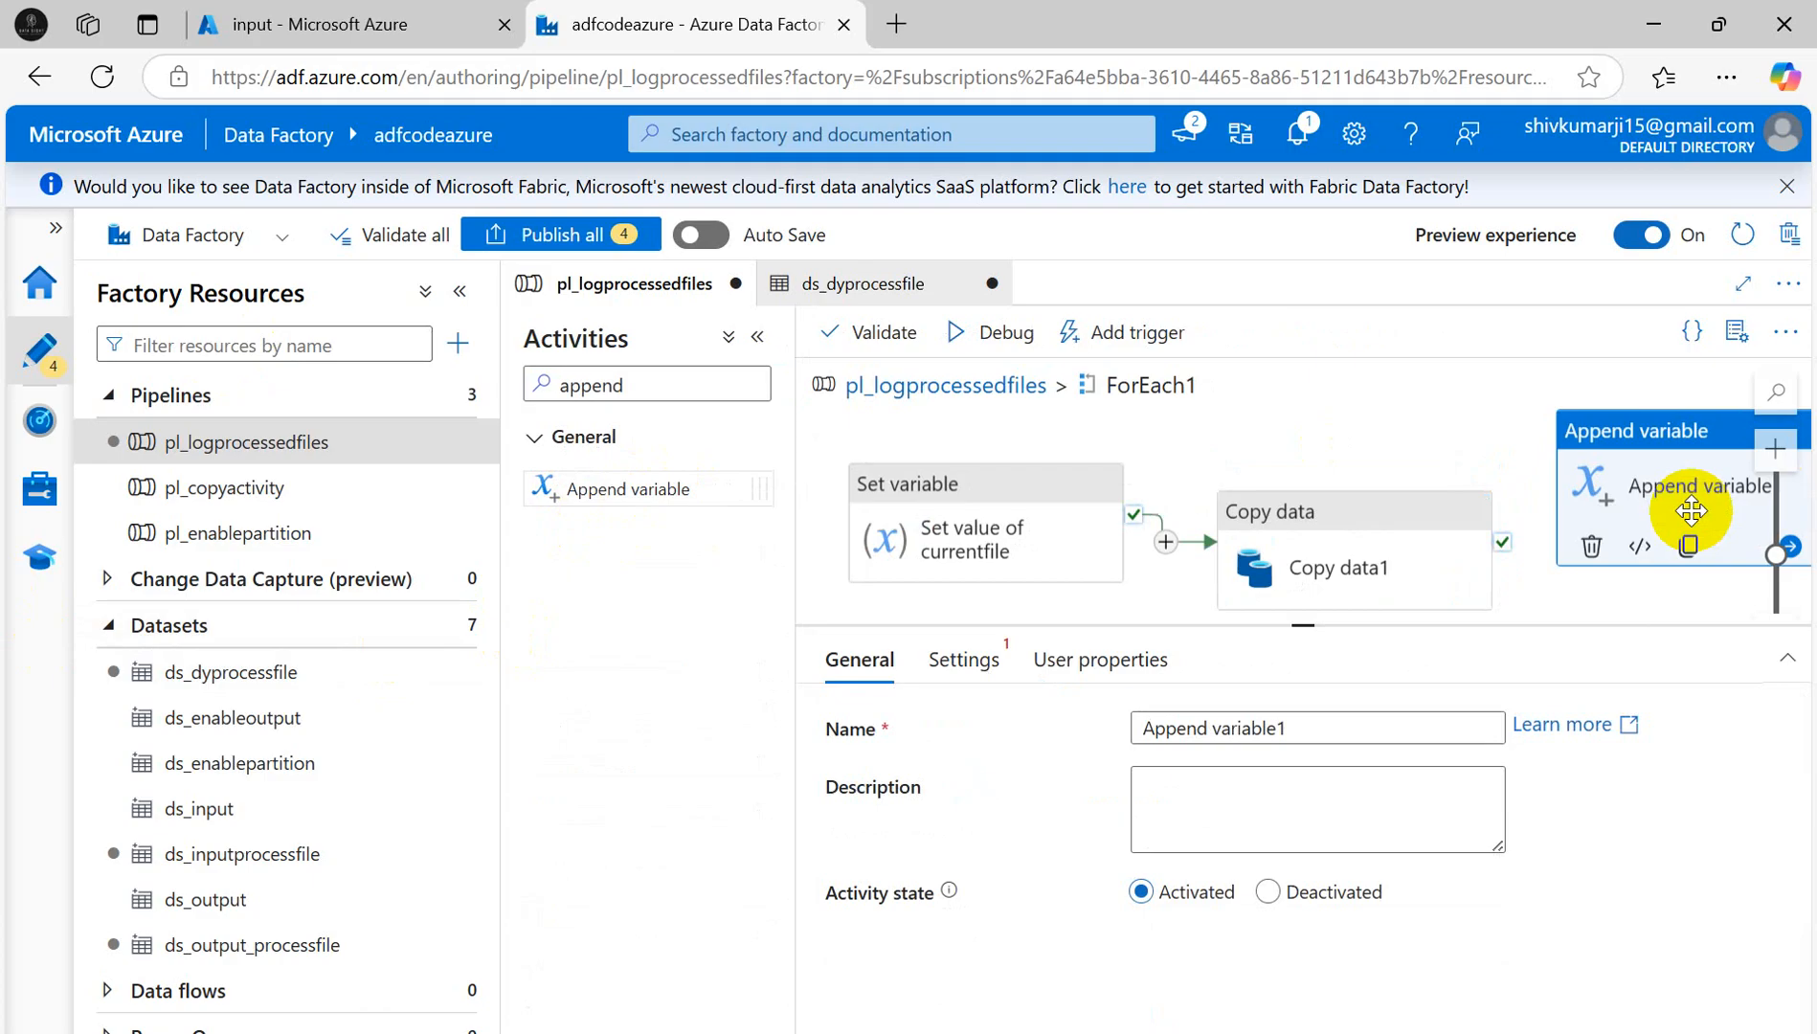
{"action": "left_click", "coordinate": [1398, 455]}
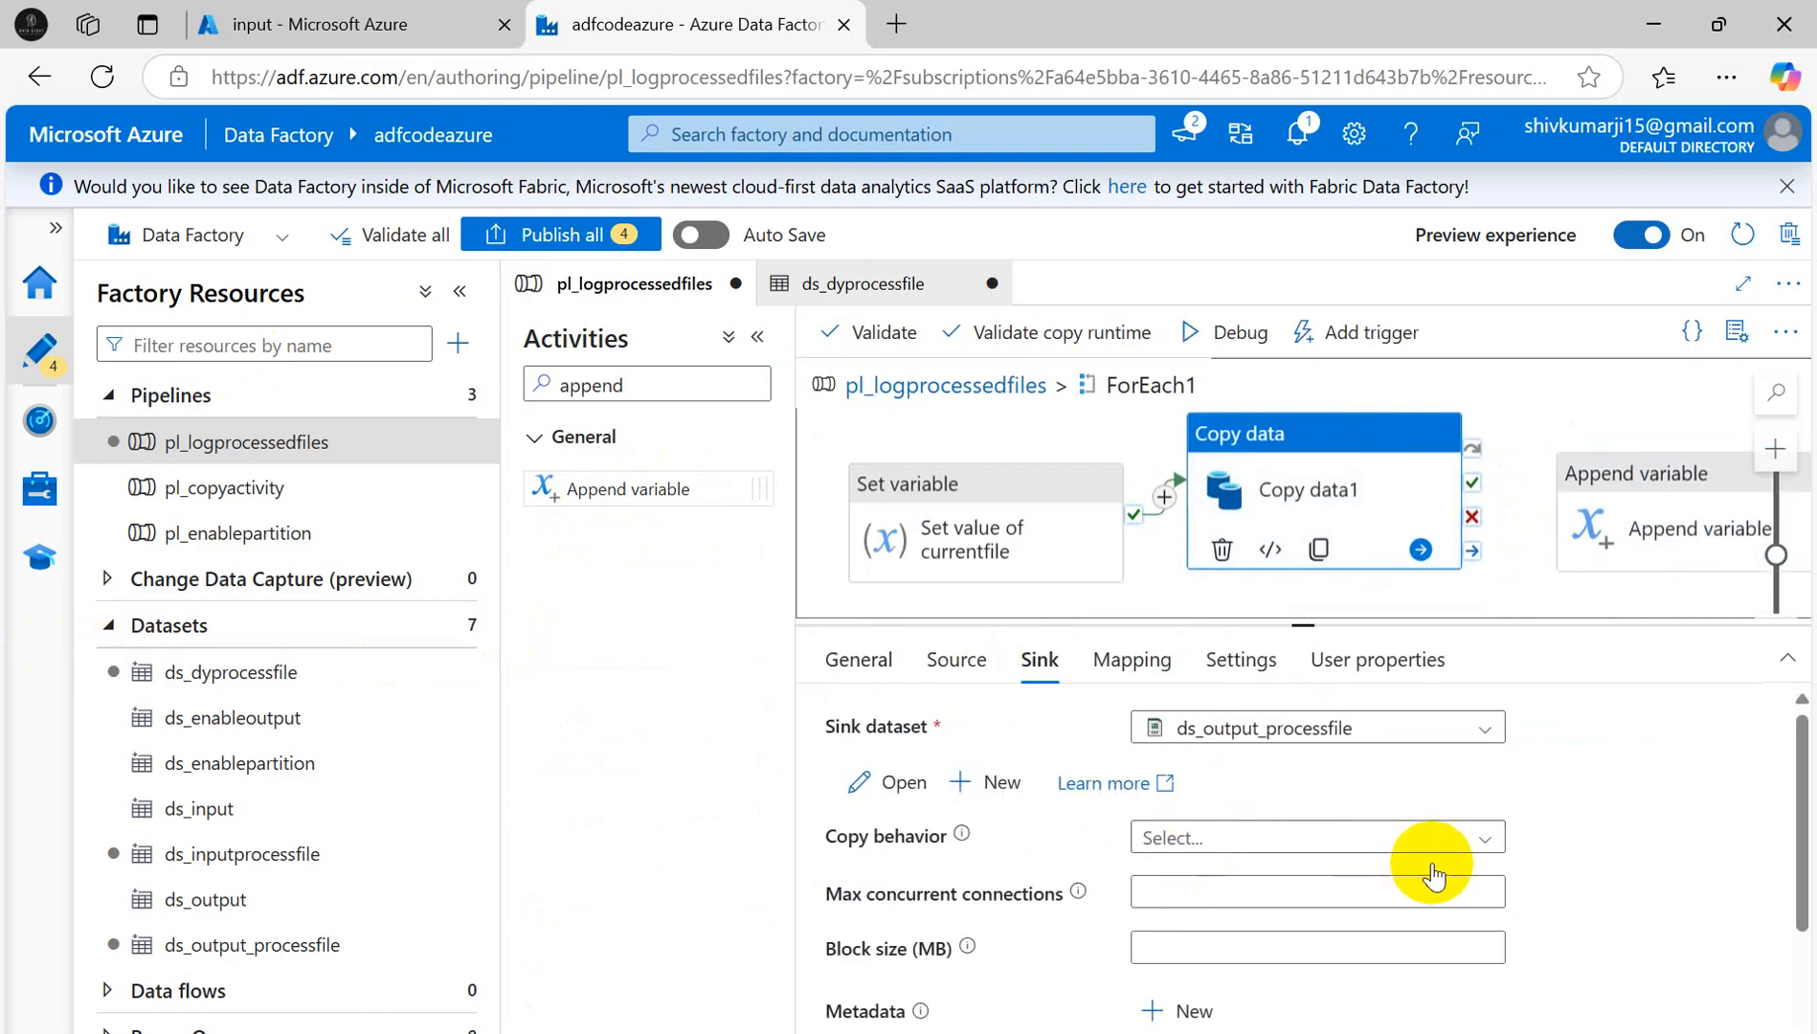
- Change Copy data1's sink file extension from .txt to .csv
{"action": "left_click", "coordinate": [1487, 843]}
{"action": "left_click", "coordinate": [1683, 831]}
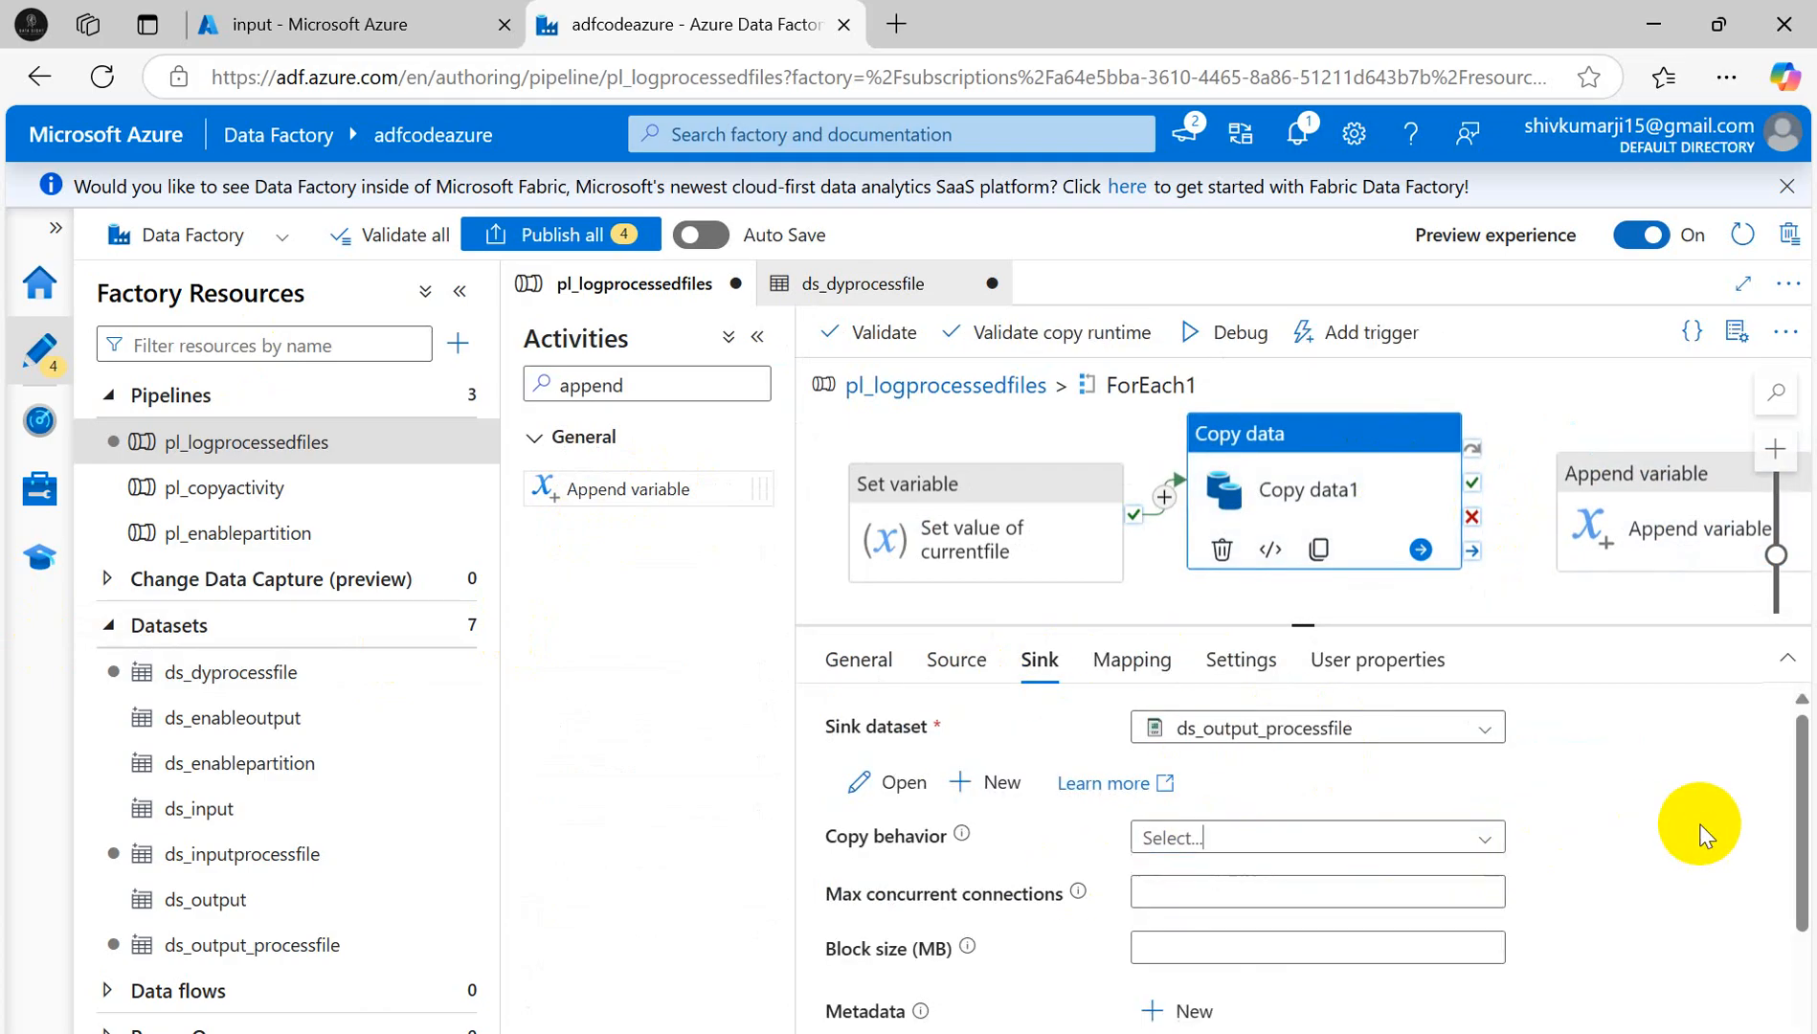
{"action": "scroll", "coordinate": [1524, 849], "scroll_direction": "down", "scroll_amount": 2}
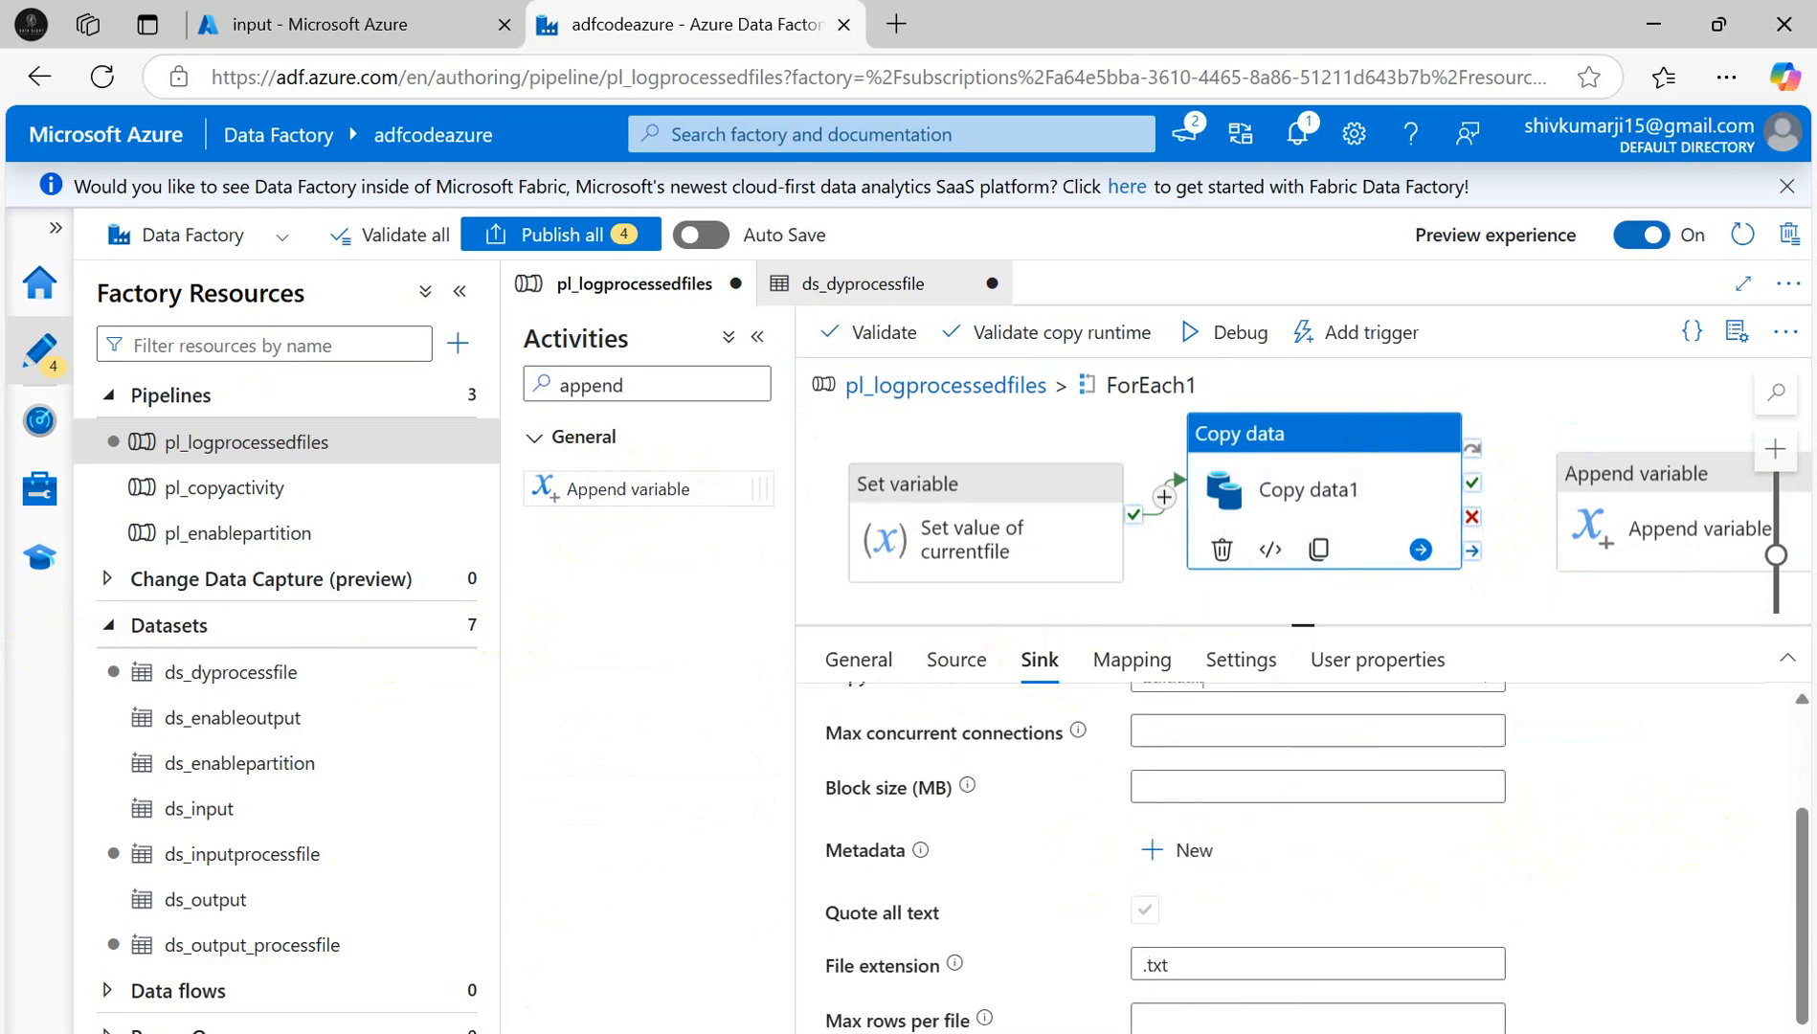
{"action": "left_click", "coordinate": [1232, 970]}
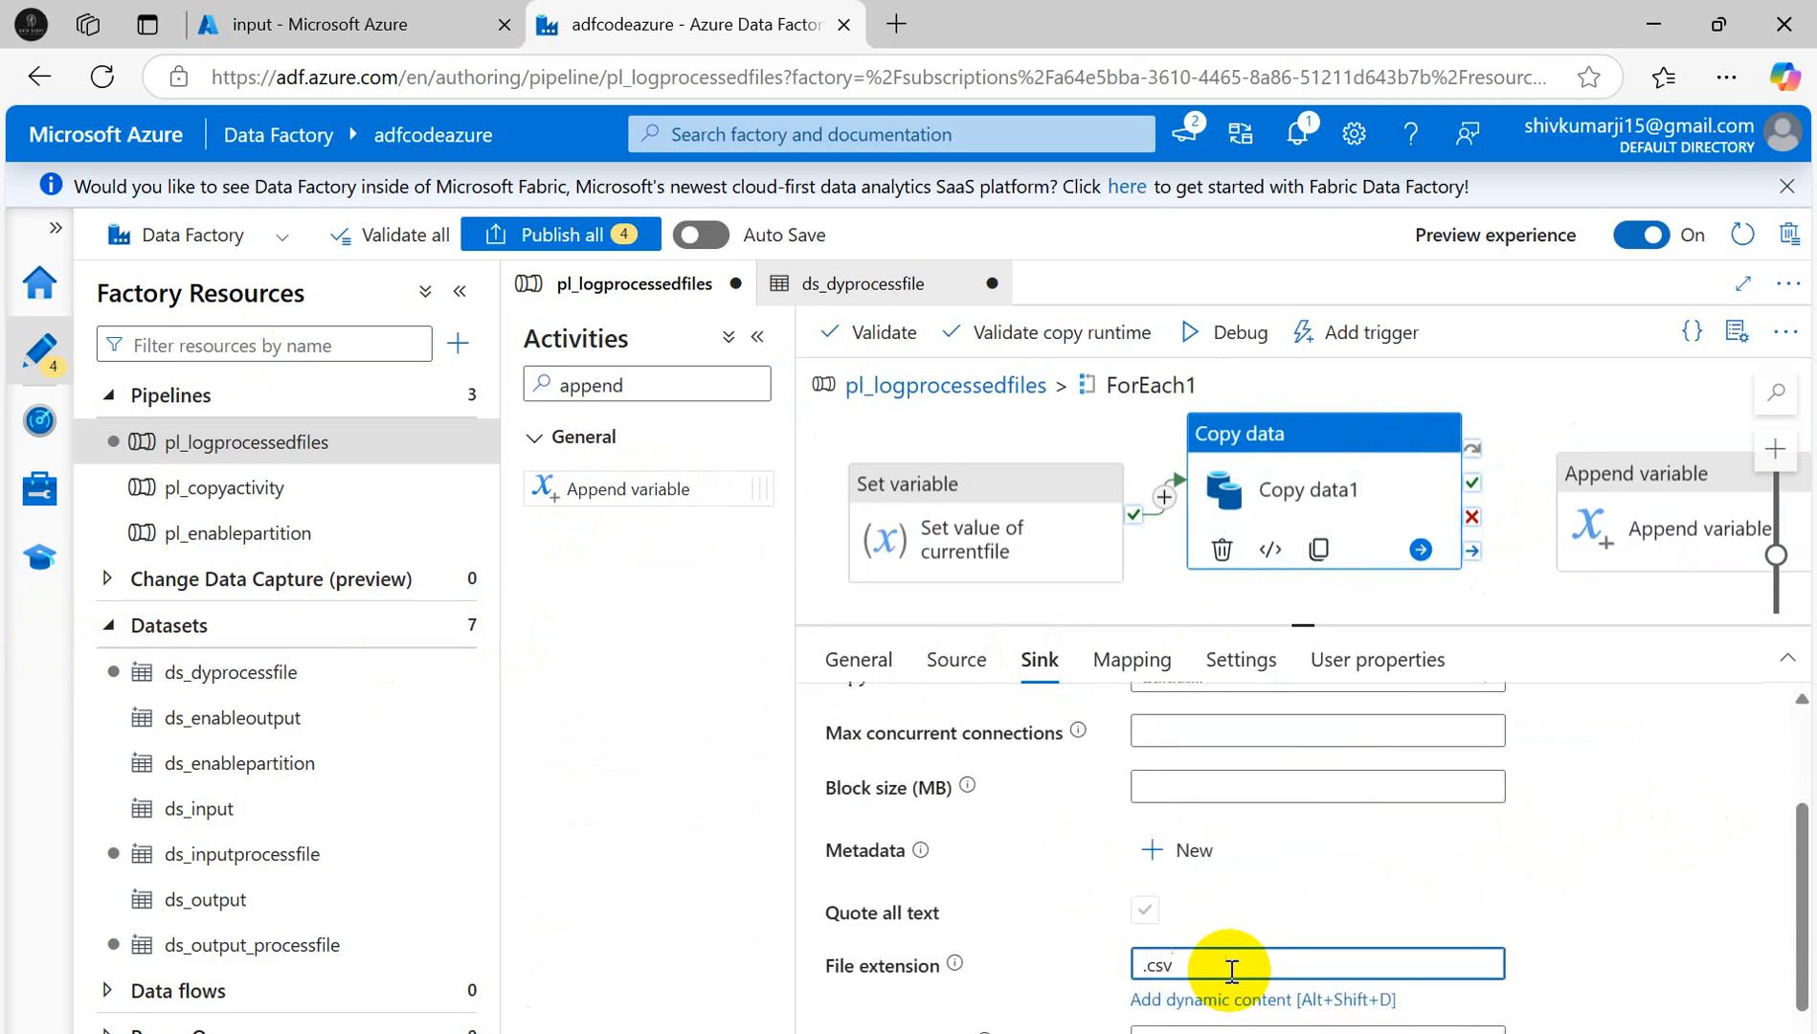
{"action": "scroll", "coordinate": [1387, 883], "scroll_direction": "up", "scroll_amount": 2}
{"action": "scroll", "coordinate": [1456, 835], "scroll_direction": "down", "scroll_amount": 2}
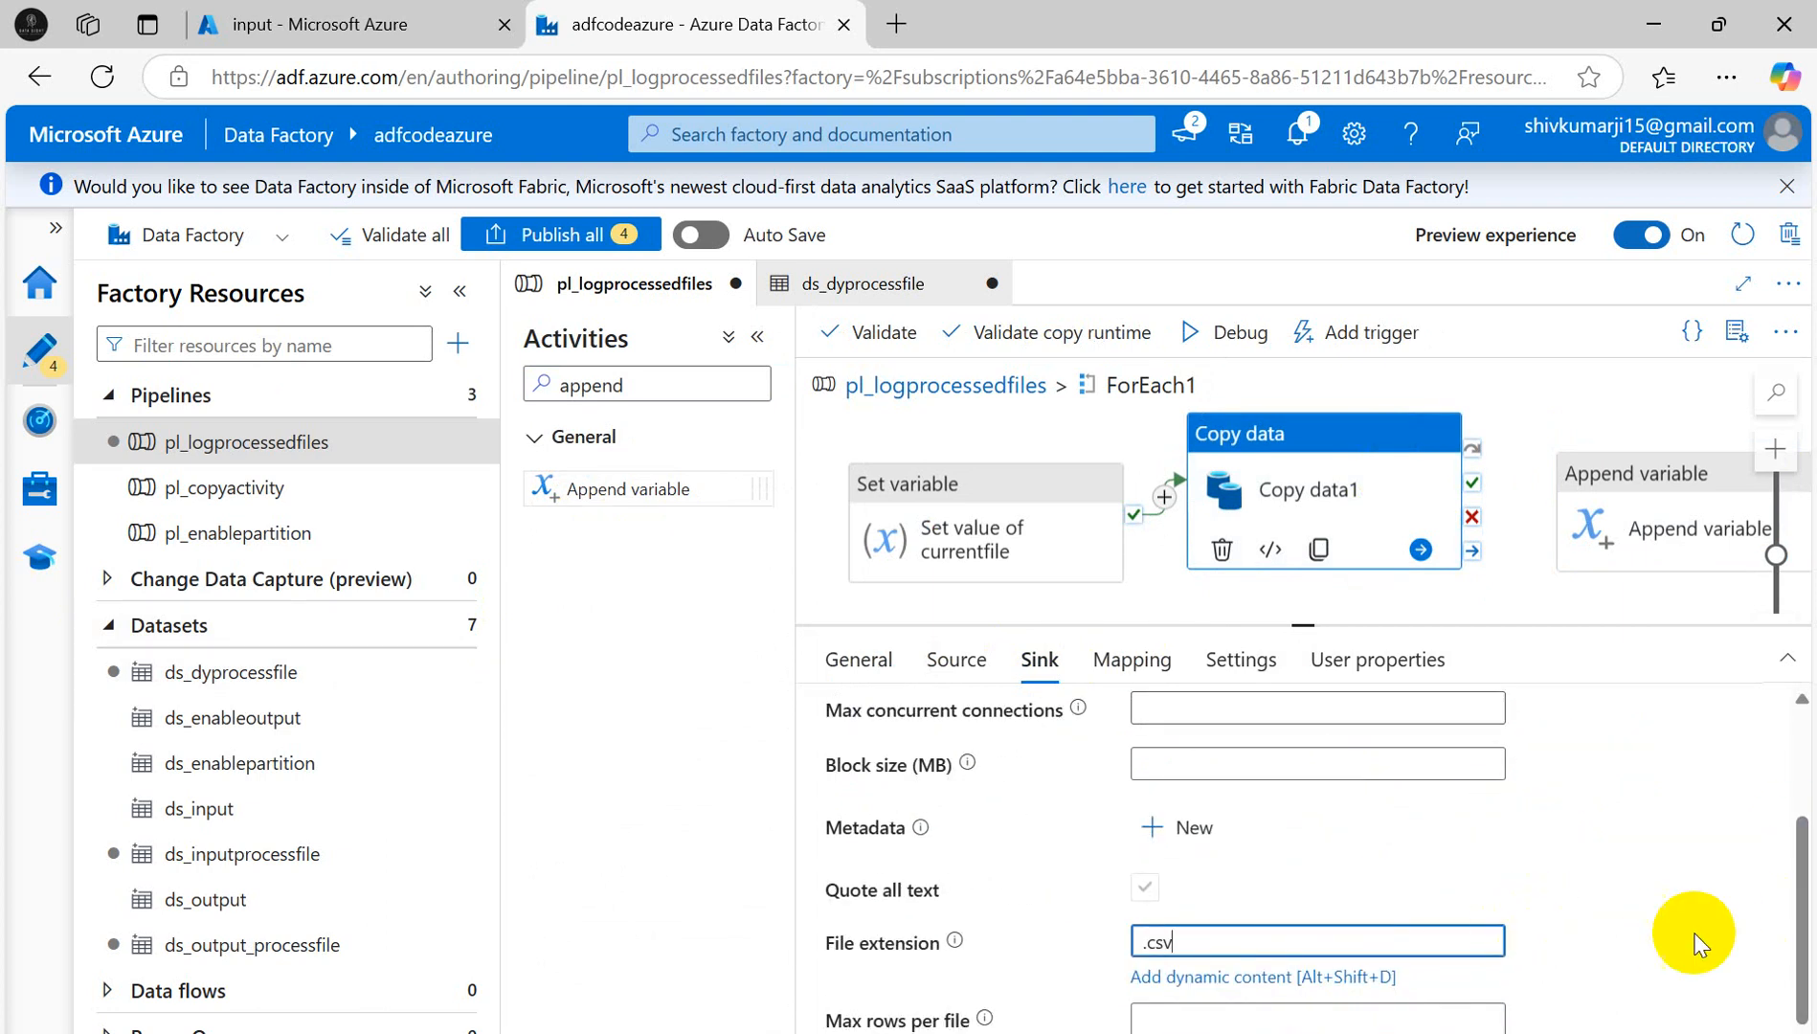
{"action": "left_click_drag", "start_coordinate": [1802, 962], "coordinate": [1805, 1019]}
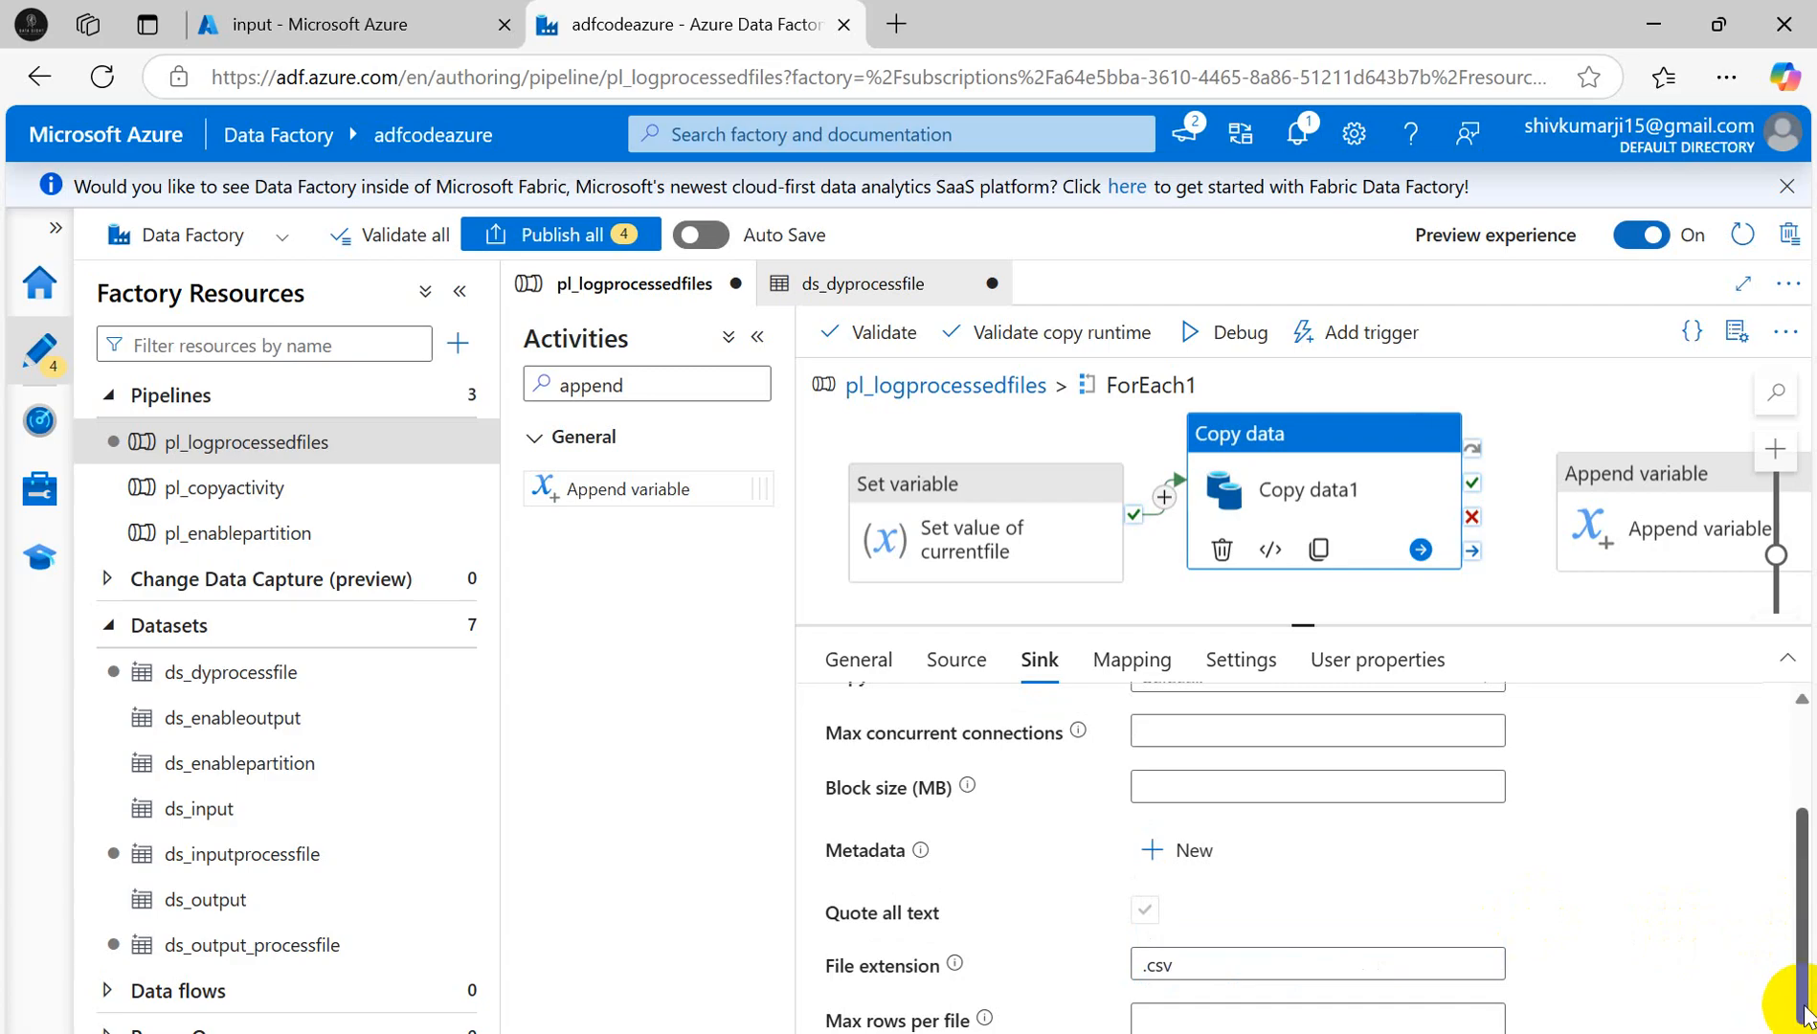
{"action": "scroll", "coordinate": [1197, 785], "scroll_direction": "up", "scroll_amount": 2}
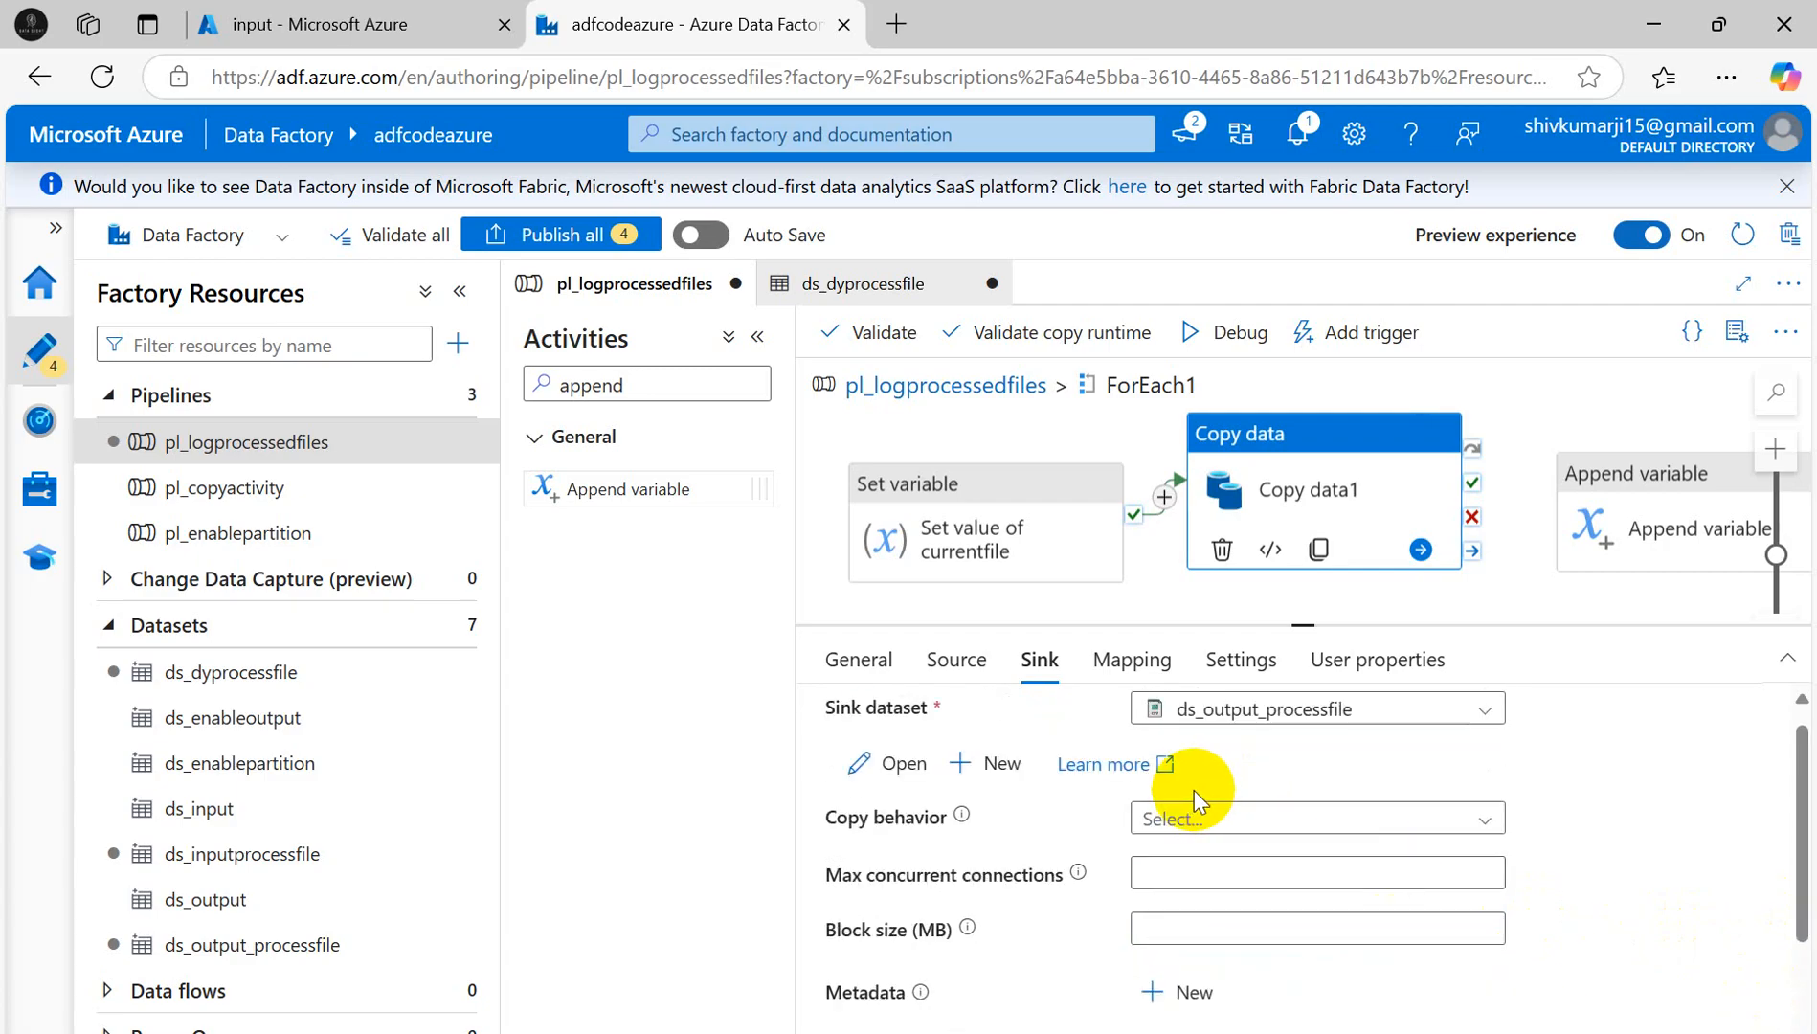
{"action": "scroll", "coordinate": [1149, 795], "scroll_direction": "up", "scroll_amount": 1}
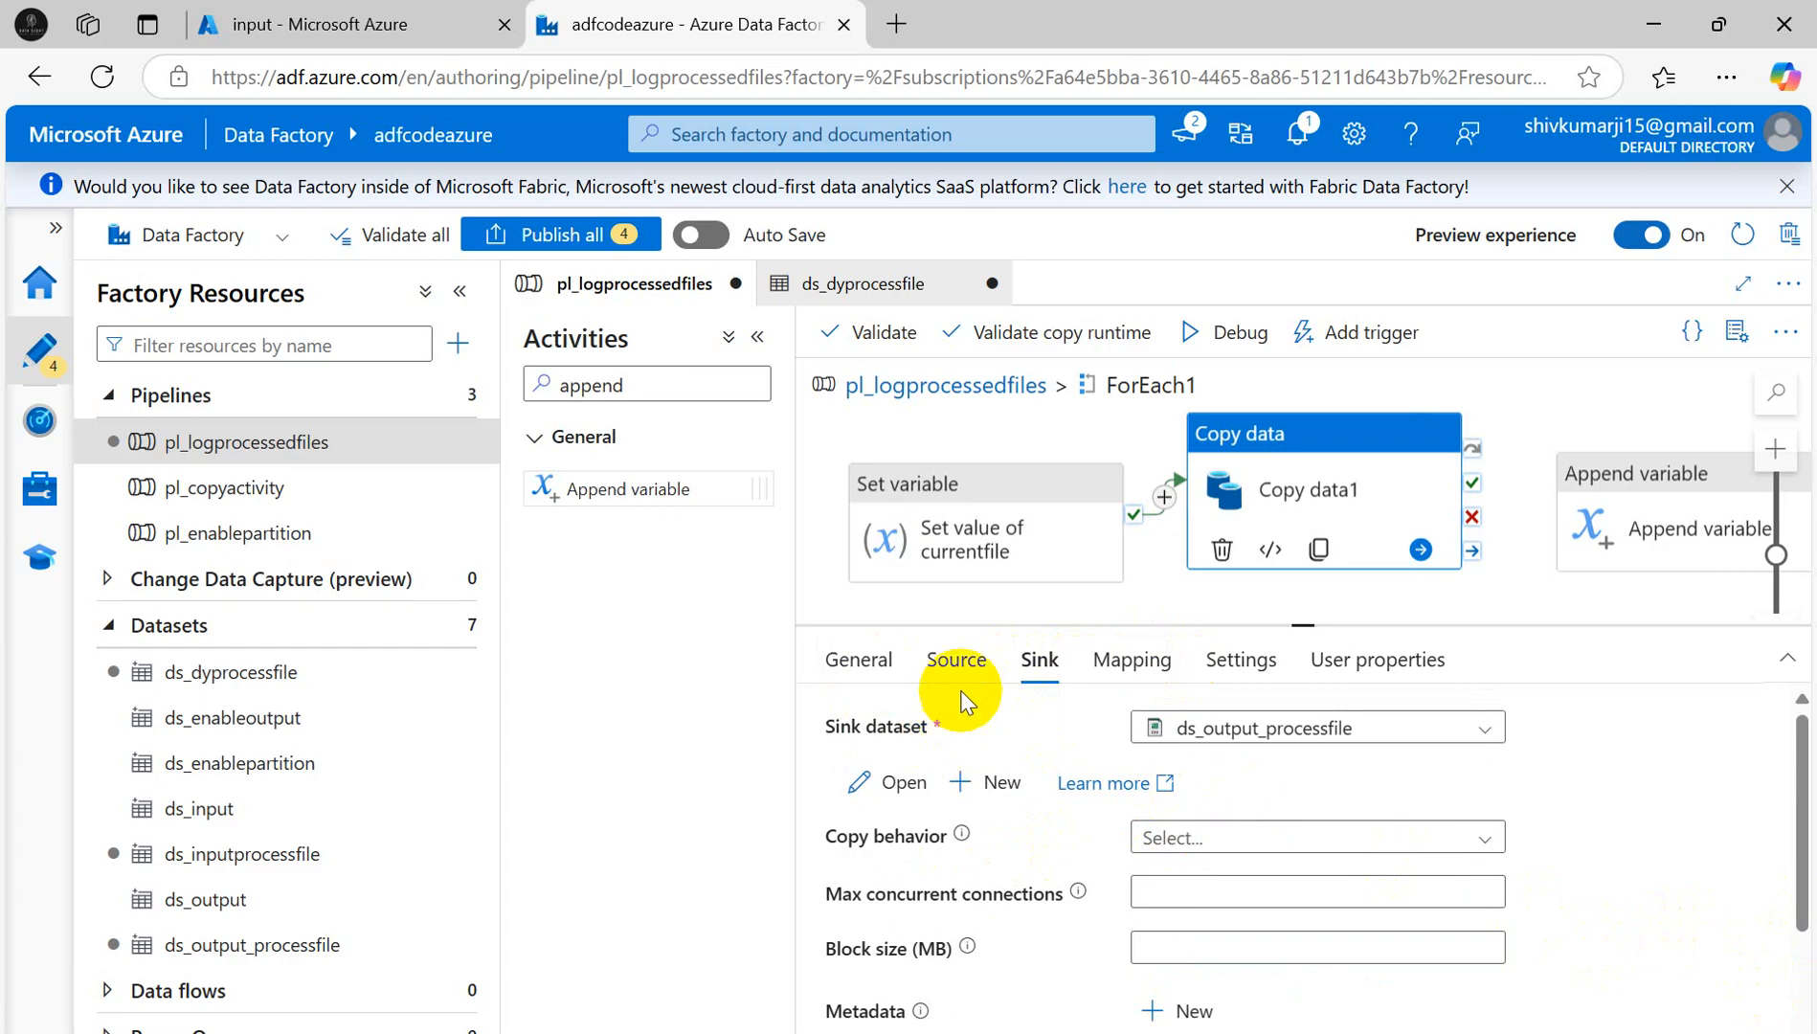
- Review Copy data1's Source, Mapping and Settings tabs, then run Append variable1 on its success
{"action": "left_click", "coordinate": [948, 661]}
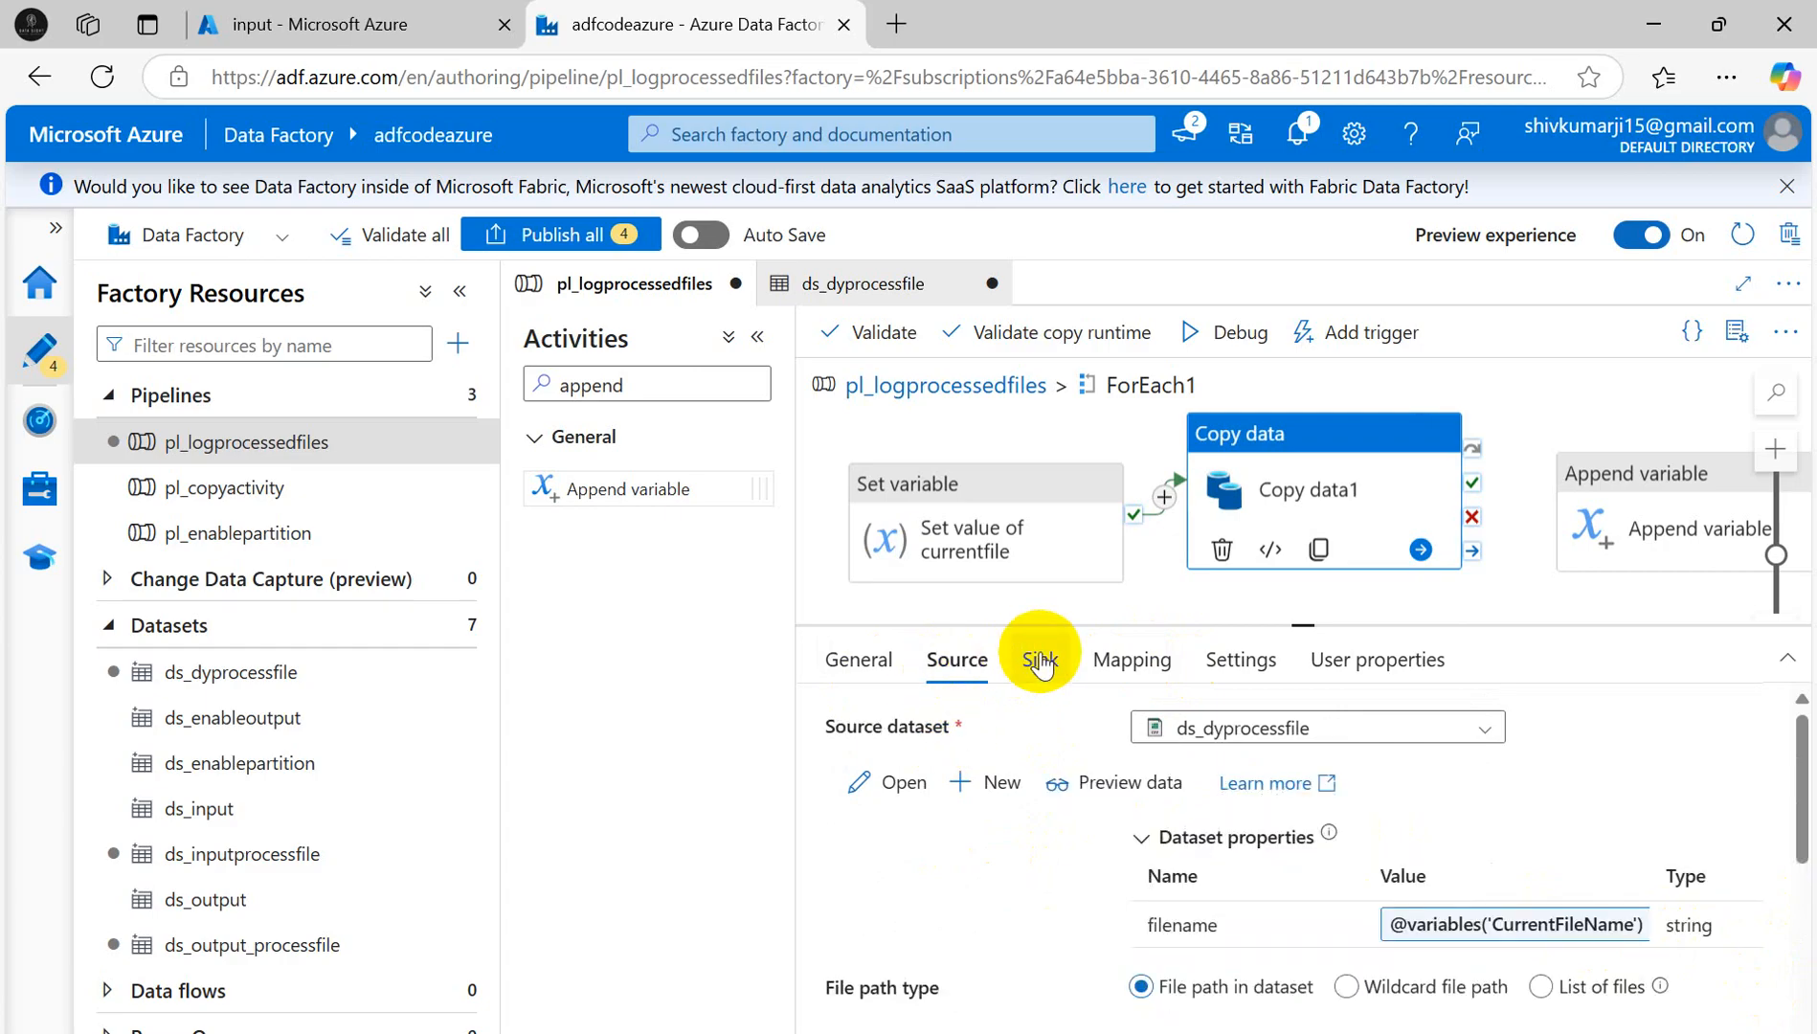
{"action": "scroll", "coordinate": [1567, 868], "scroll_direction": "down", "scroll_amount": 5}
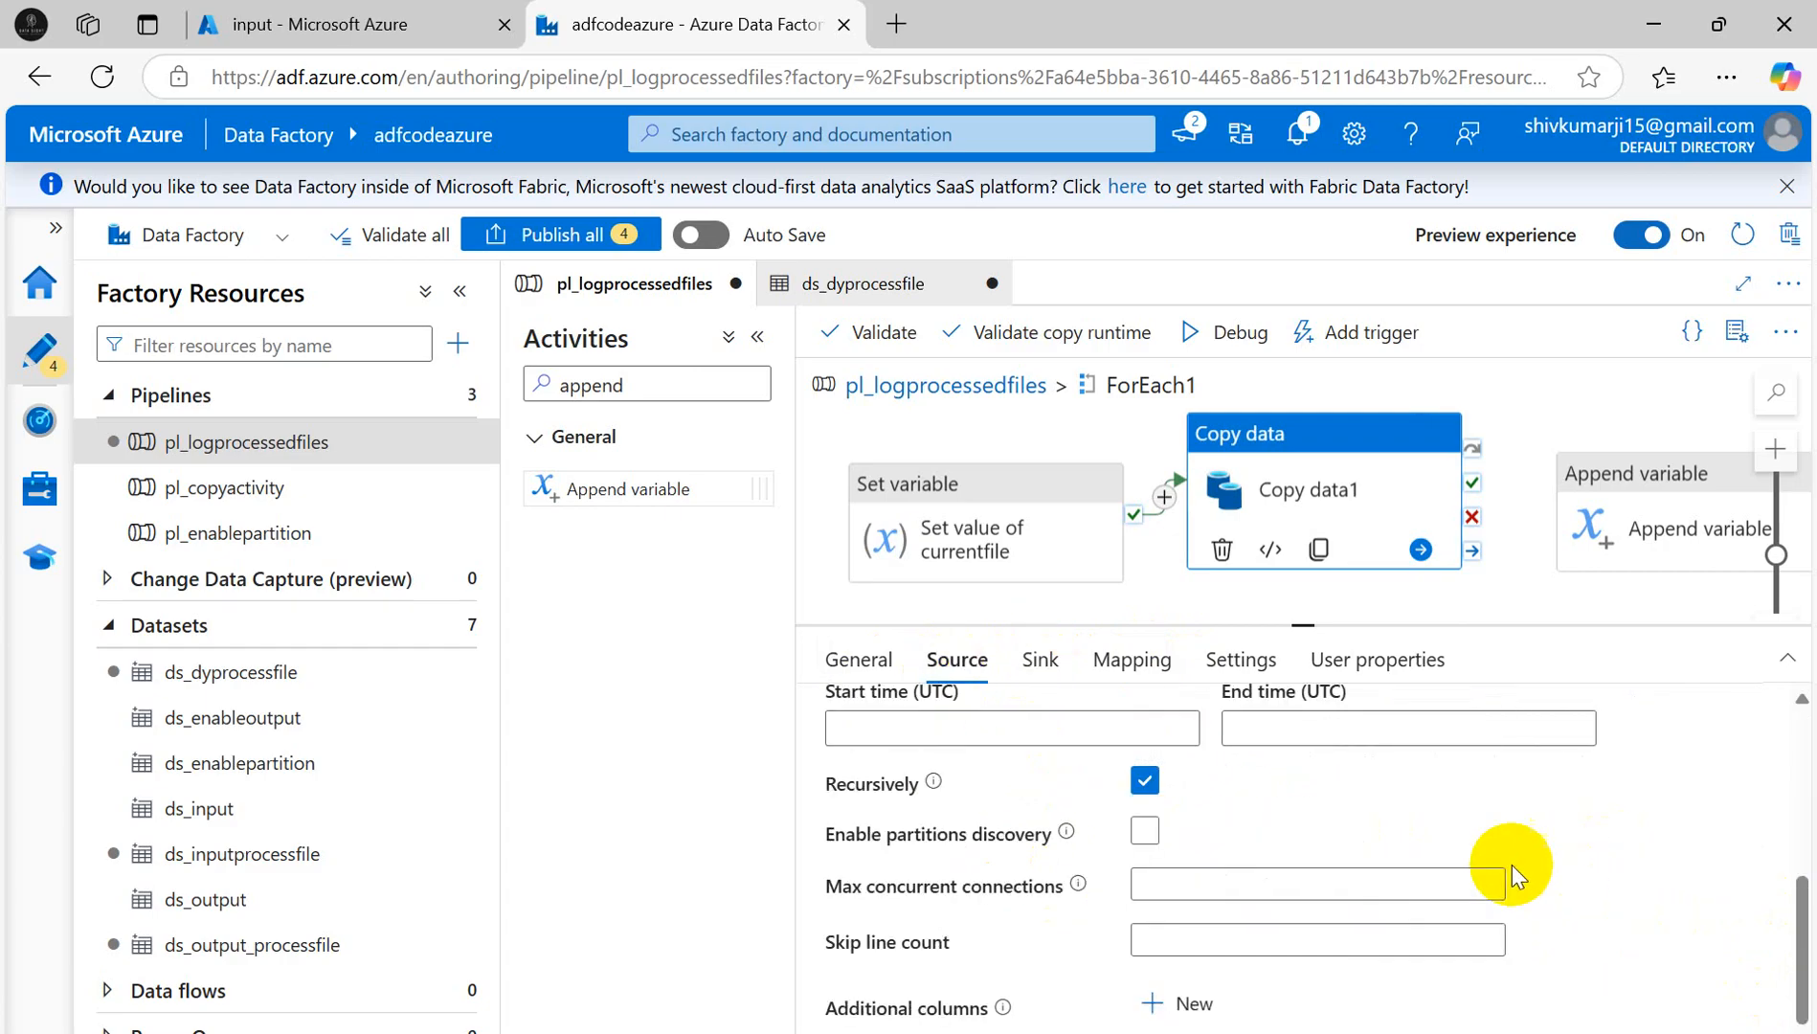
{"action": "scroll", "coordinate": [1321, 831], "scroll_direction": "up", "scroll_amount": 5}
{"action": "left_click", "coordinate": [1040, 661]}
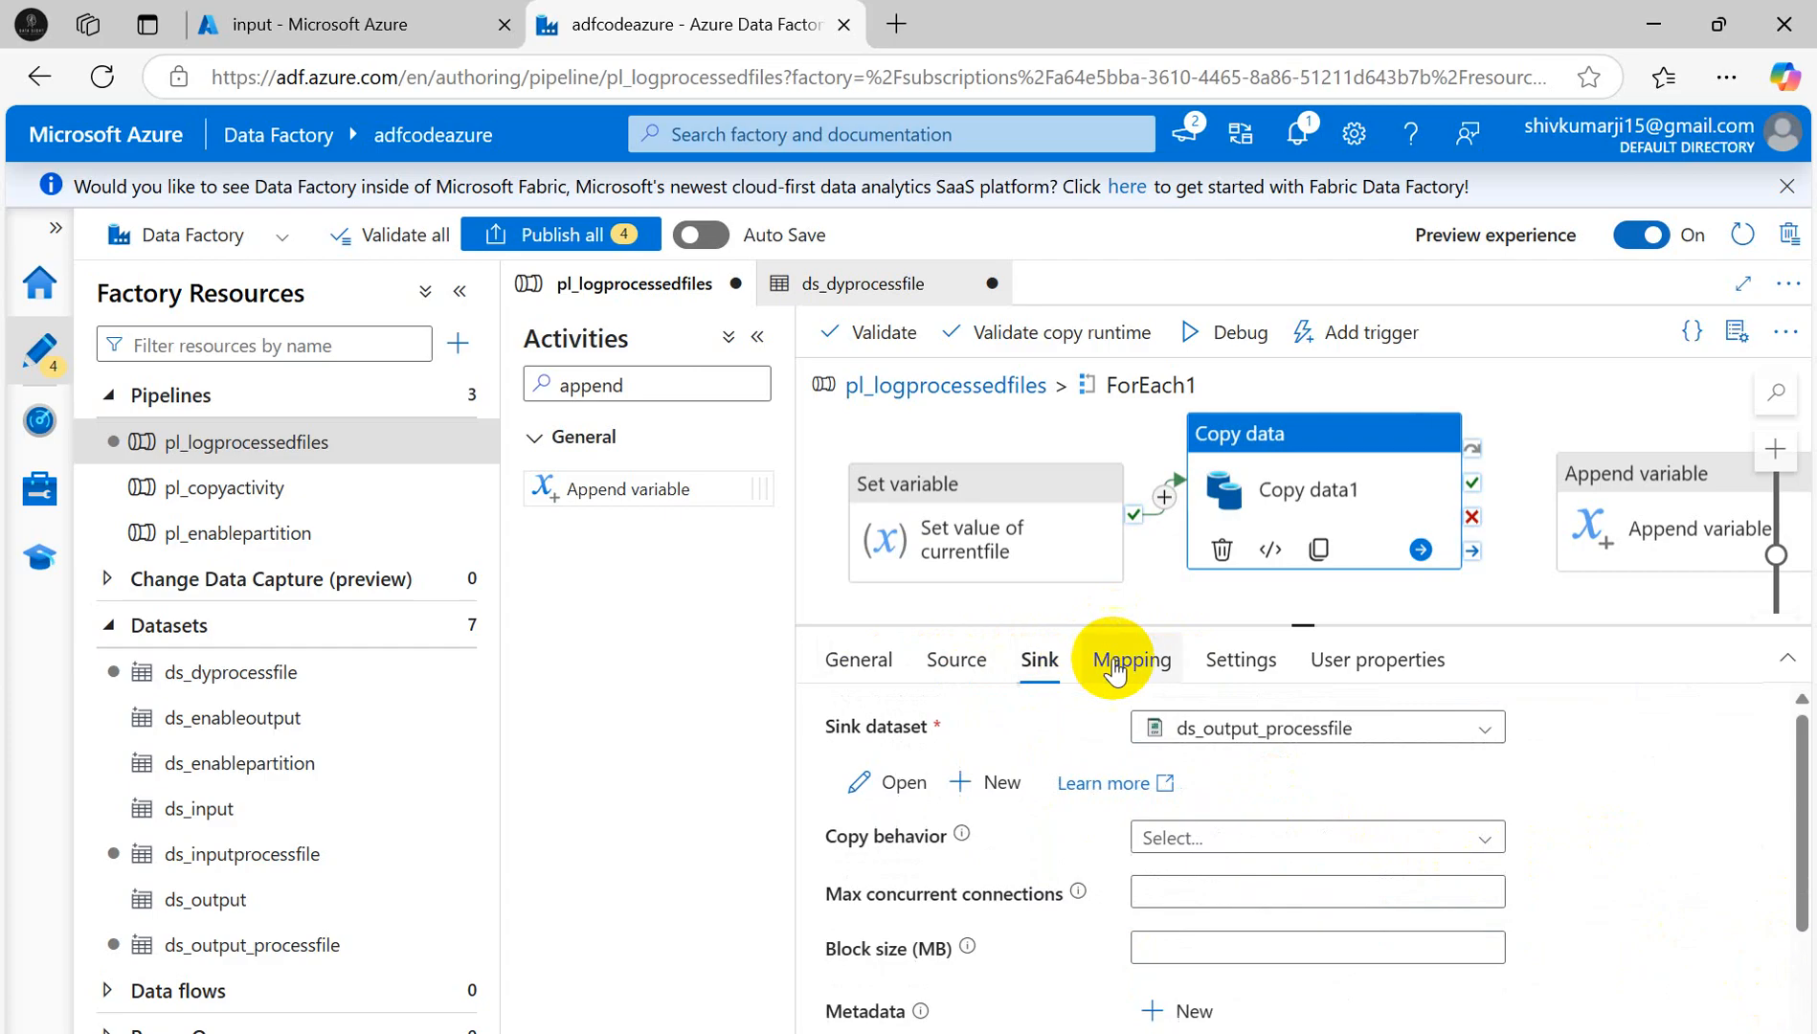
{"action": "left_click", "coordinate": [1118, 665]}
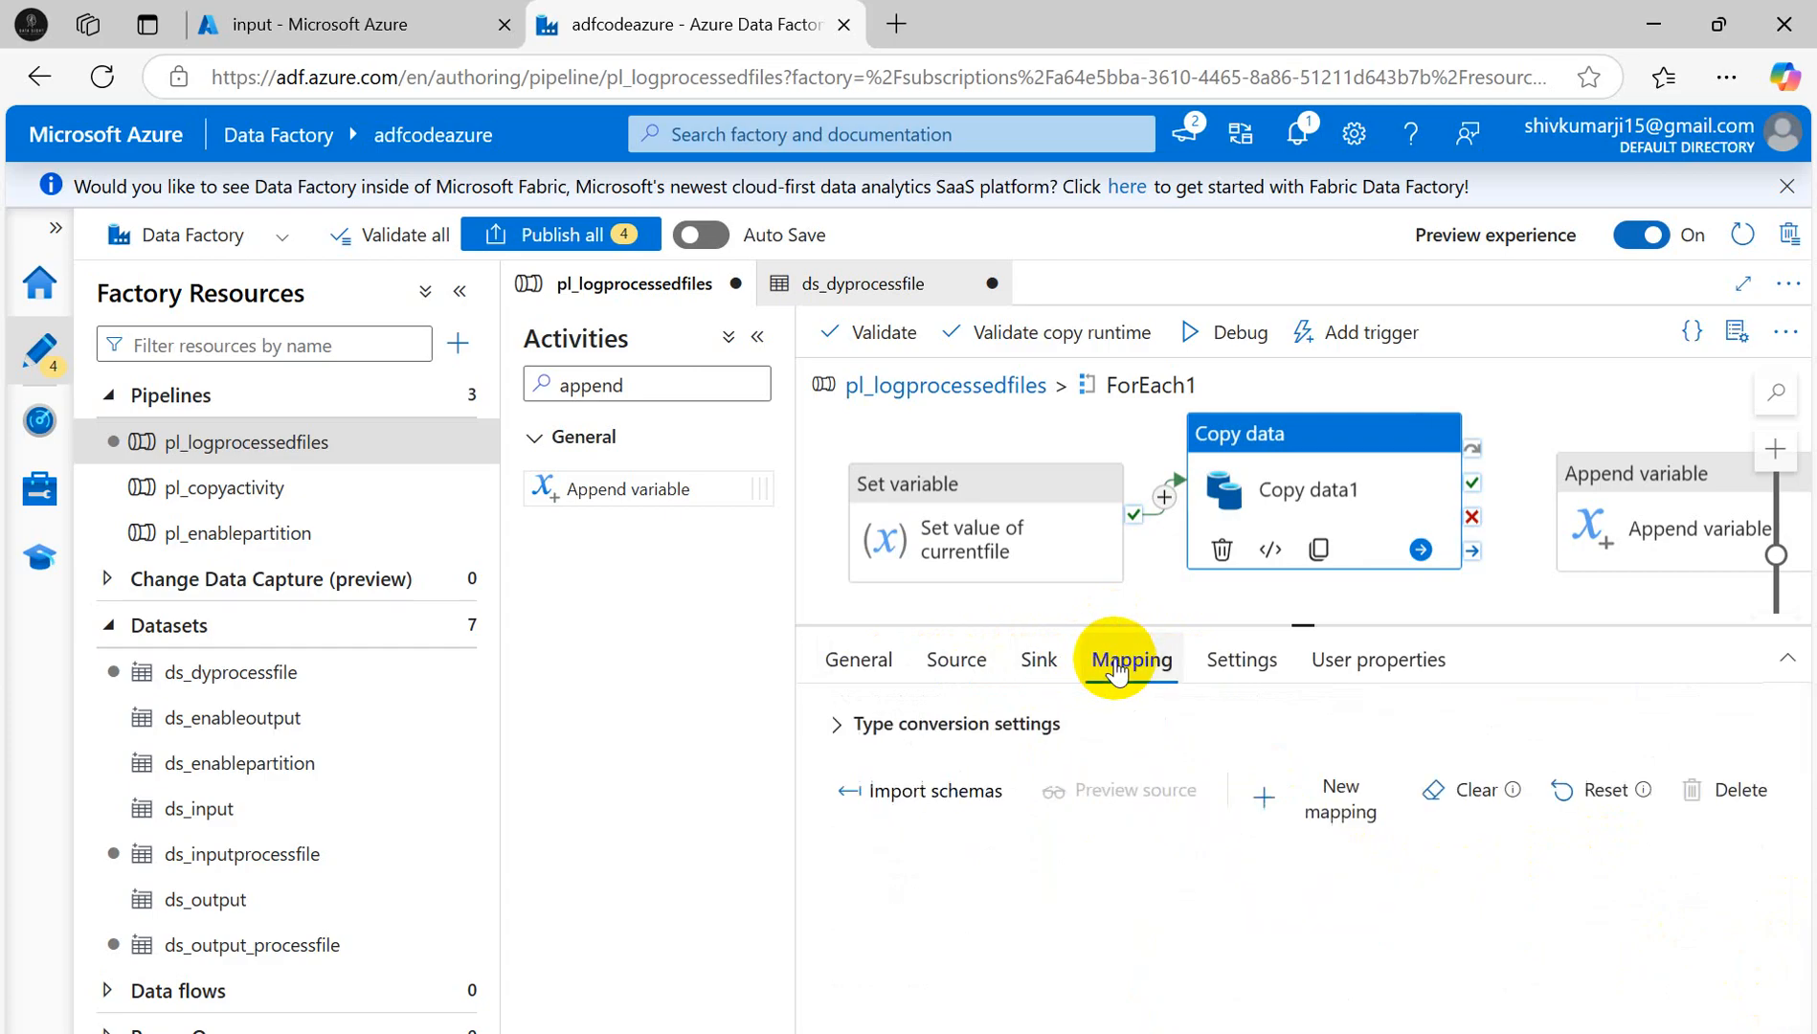
{"action": "left_click", "coordinate": [967, 791]}
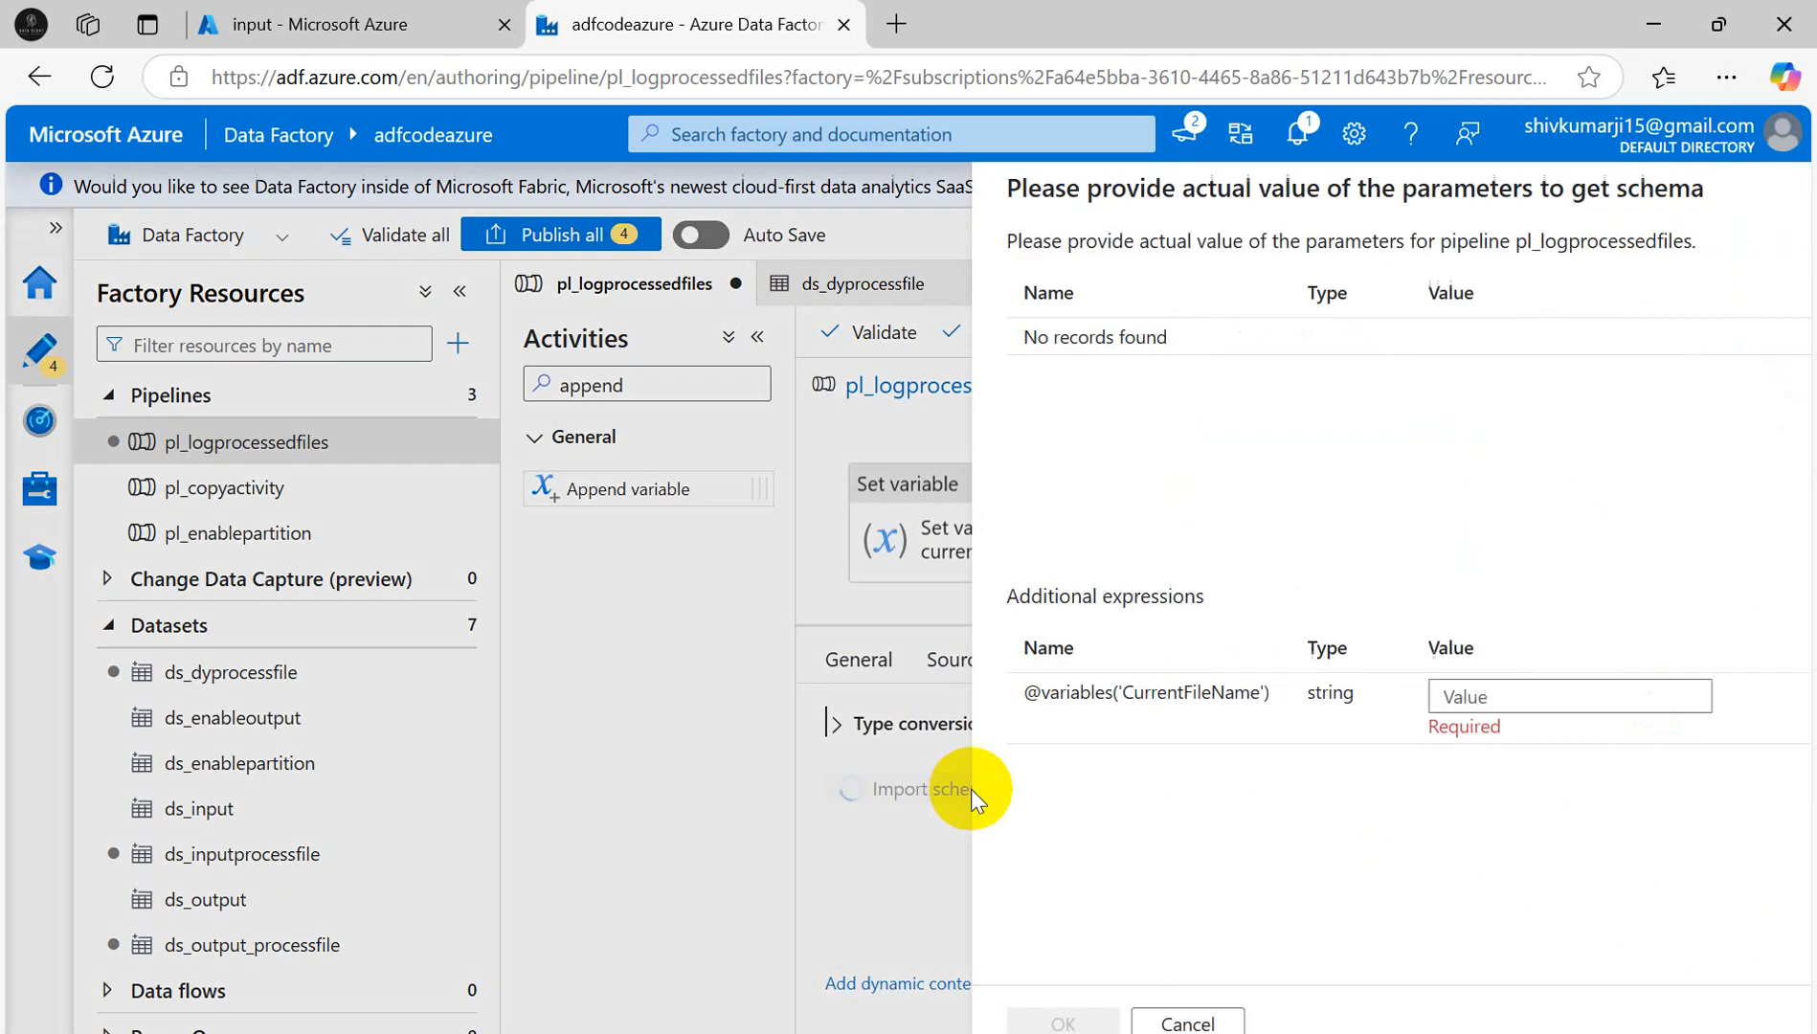
{"action": "left_click", "coordinate": [1126, 1024]}
{"action": "left_click", "coordinate": [1247, 659]}
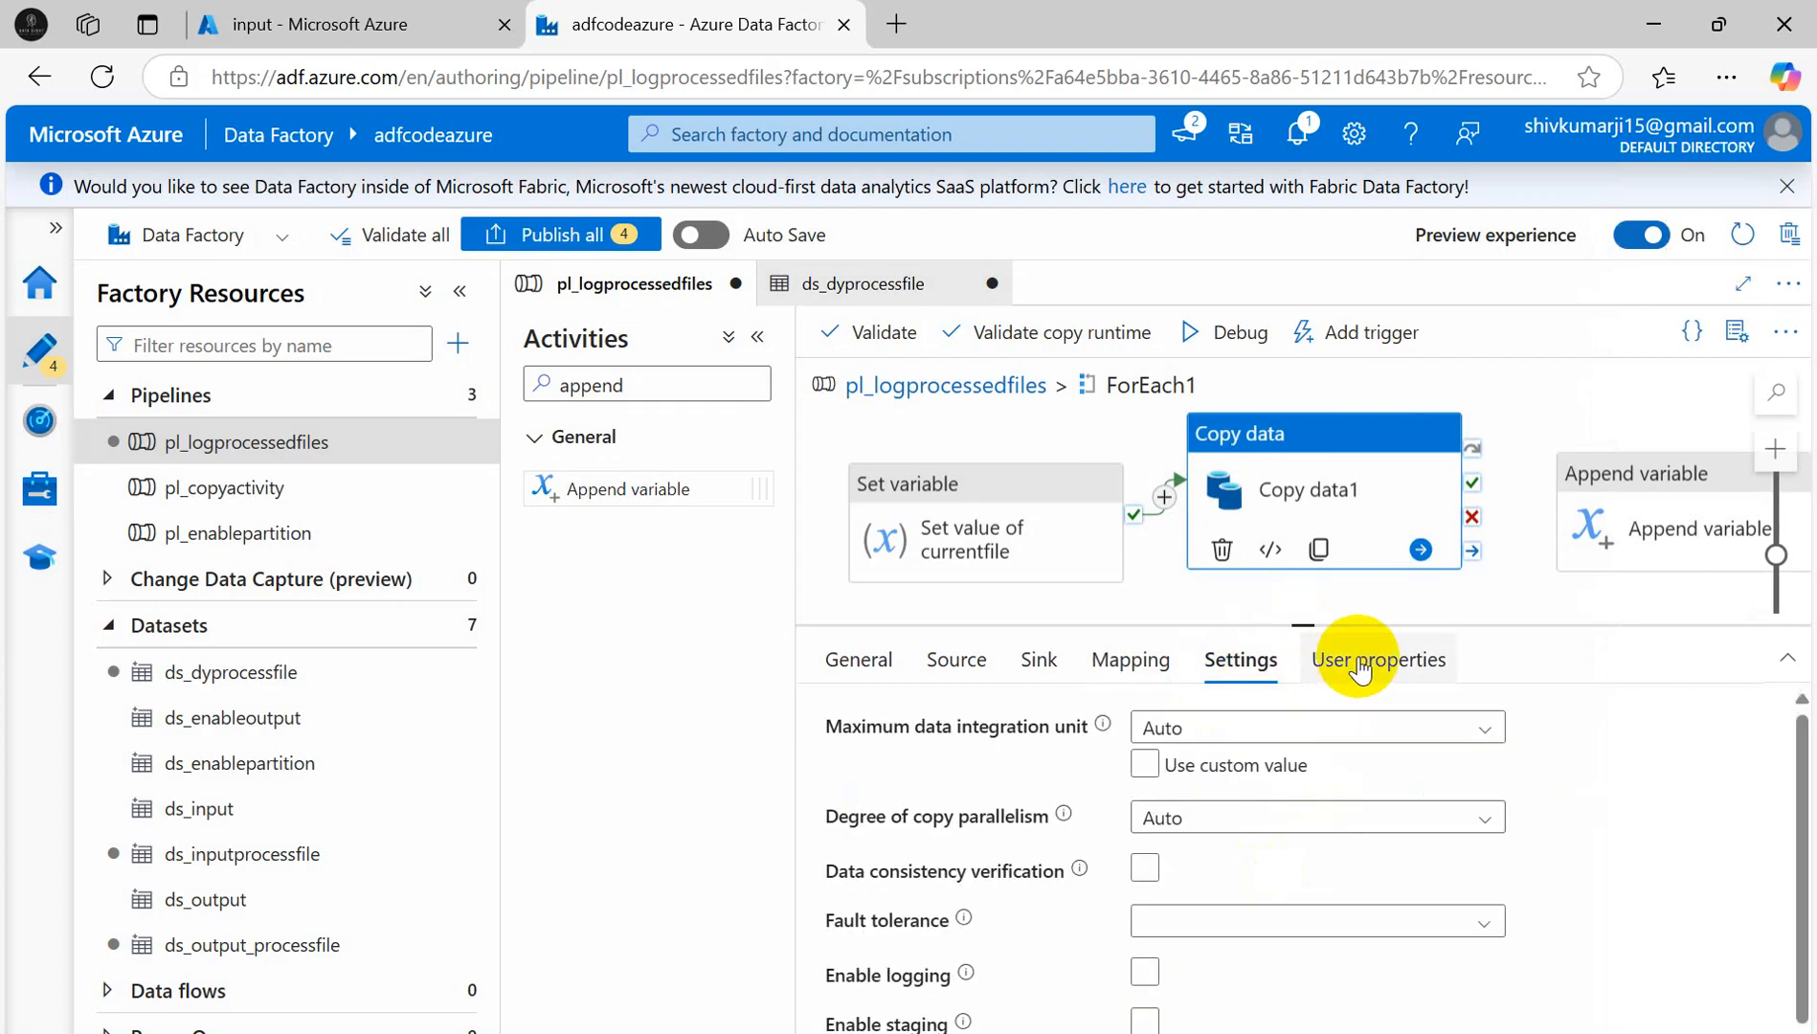
{"action": "left_click", "coordinate": [1359, 670]}
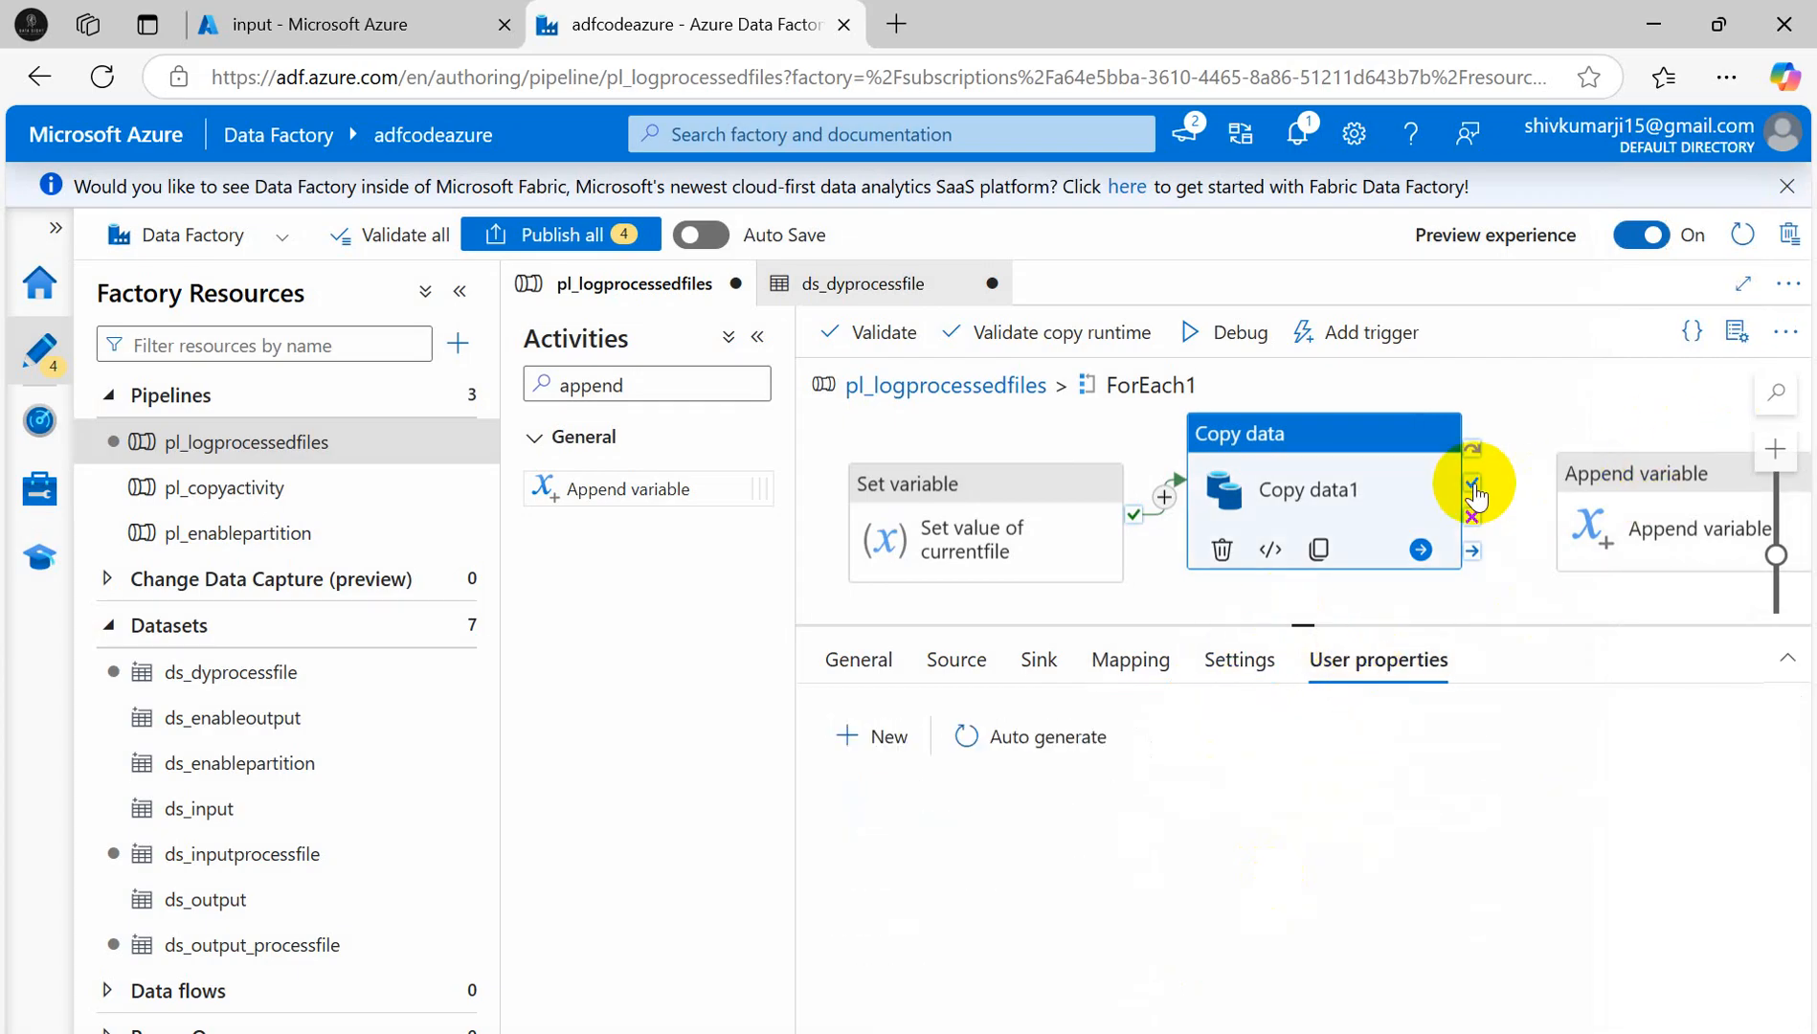
{"action": "left_click_drag", "start_coordinate": [1473, 487], "coordinate": [1585, 500]}
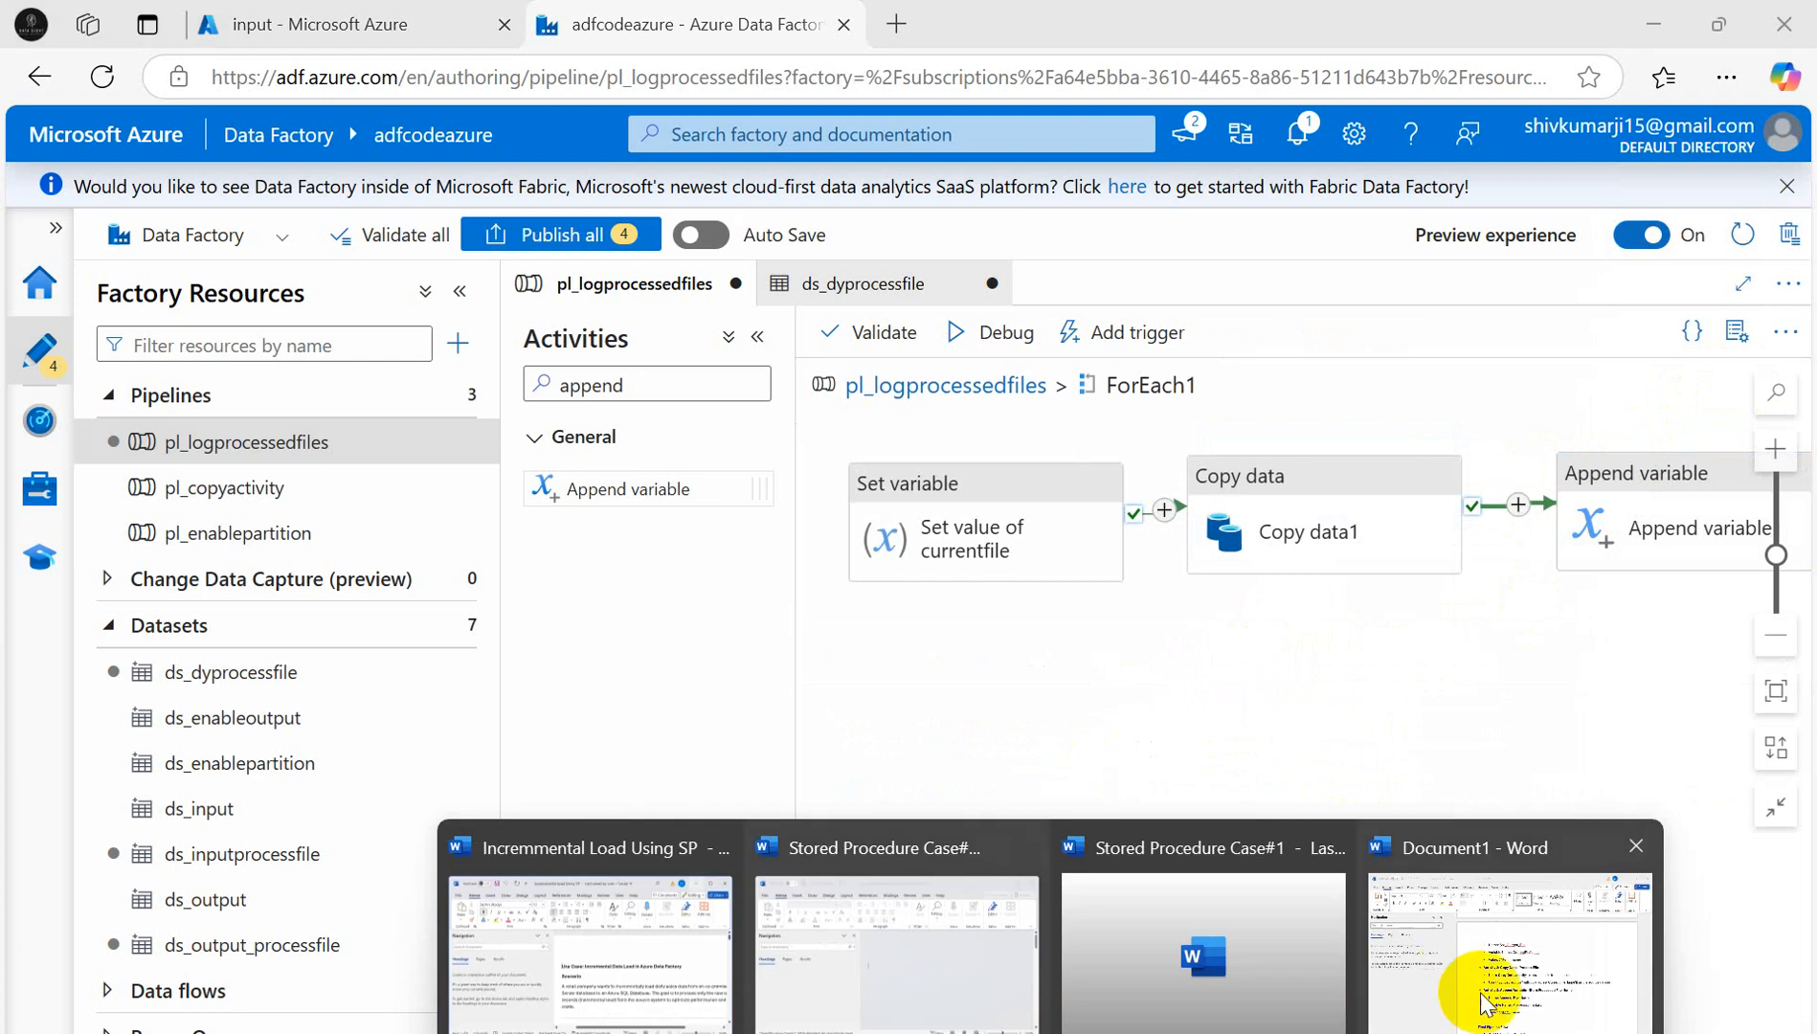
- Copy the name Append_File_Name from the Word notes and open Append variable1's properties
{"action": "left_click", "coordinate": [1501, 973]}
{"action": "scroll", "coordinate": [1082, 766], "scroll_direction": "down", "scroll_amount": 3}
{"action": "double_click", "coordinate": [842, 661]}
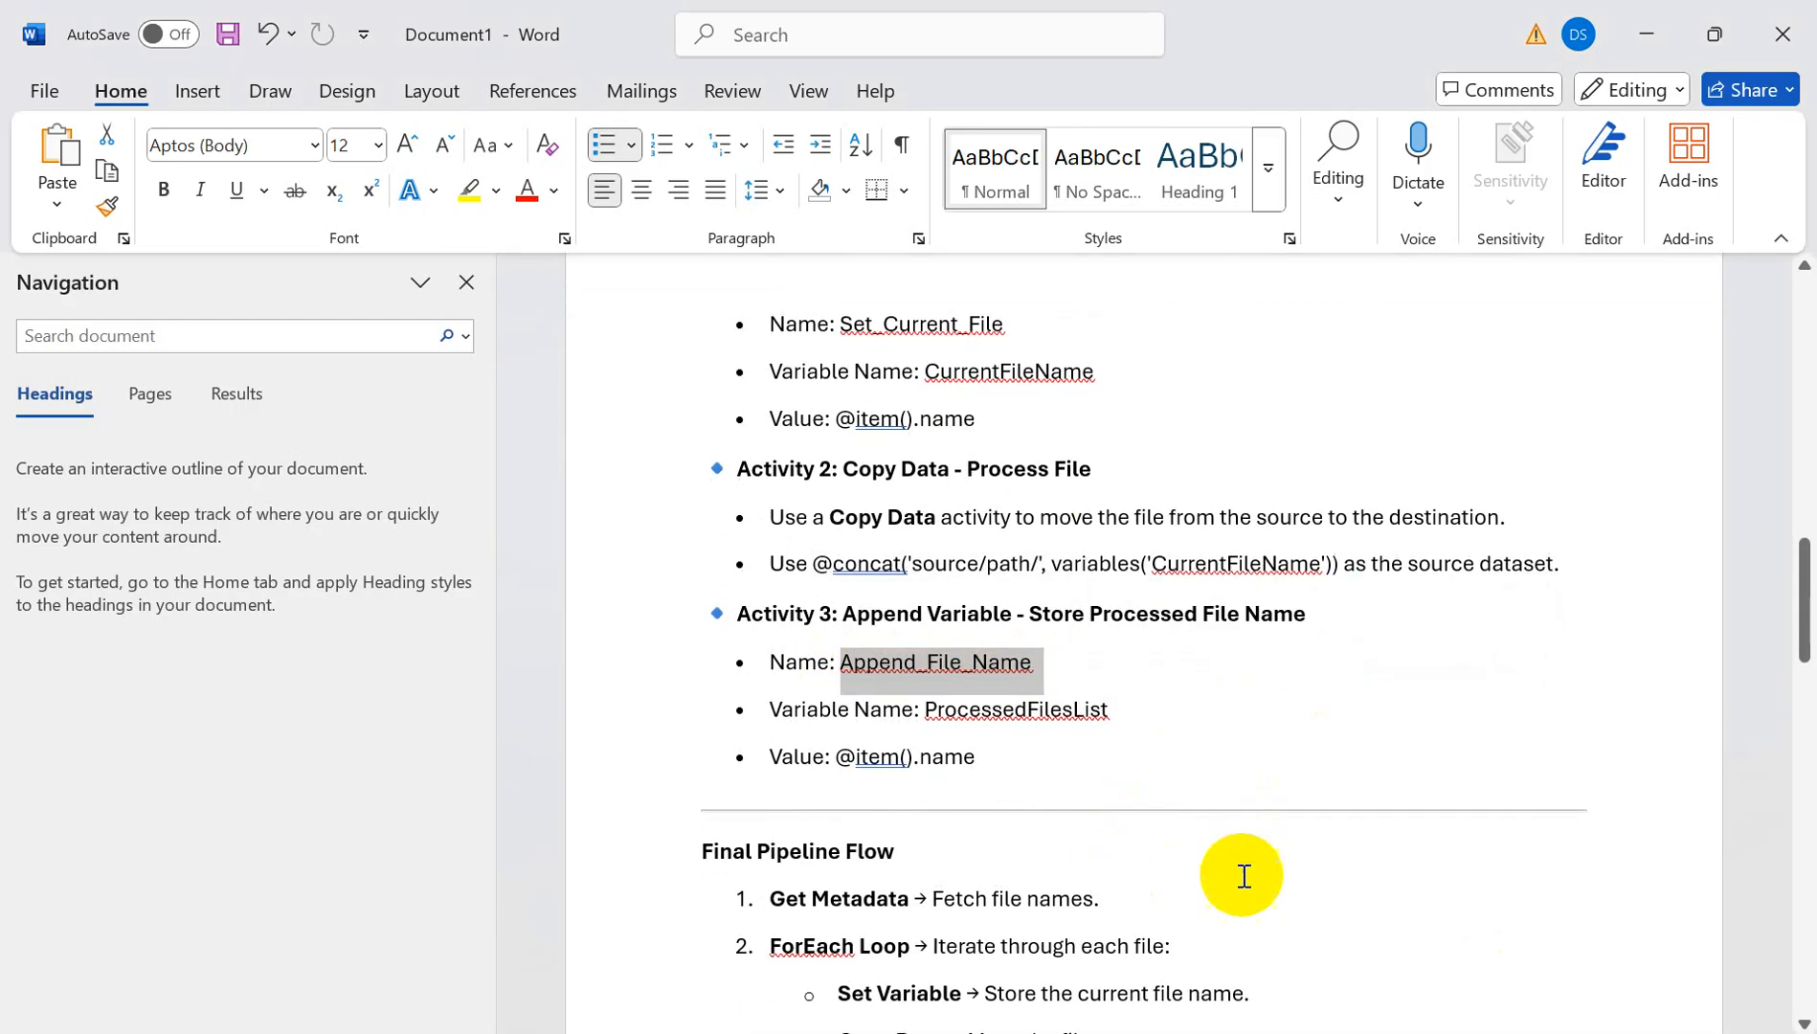
{"action": "left_click_drag", "start_coordinate": [1029, 613], "coordinate": [1355, 619]}
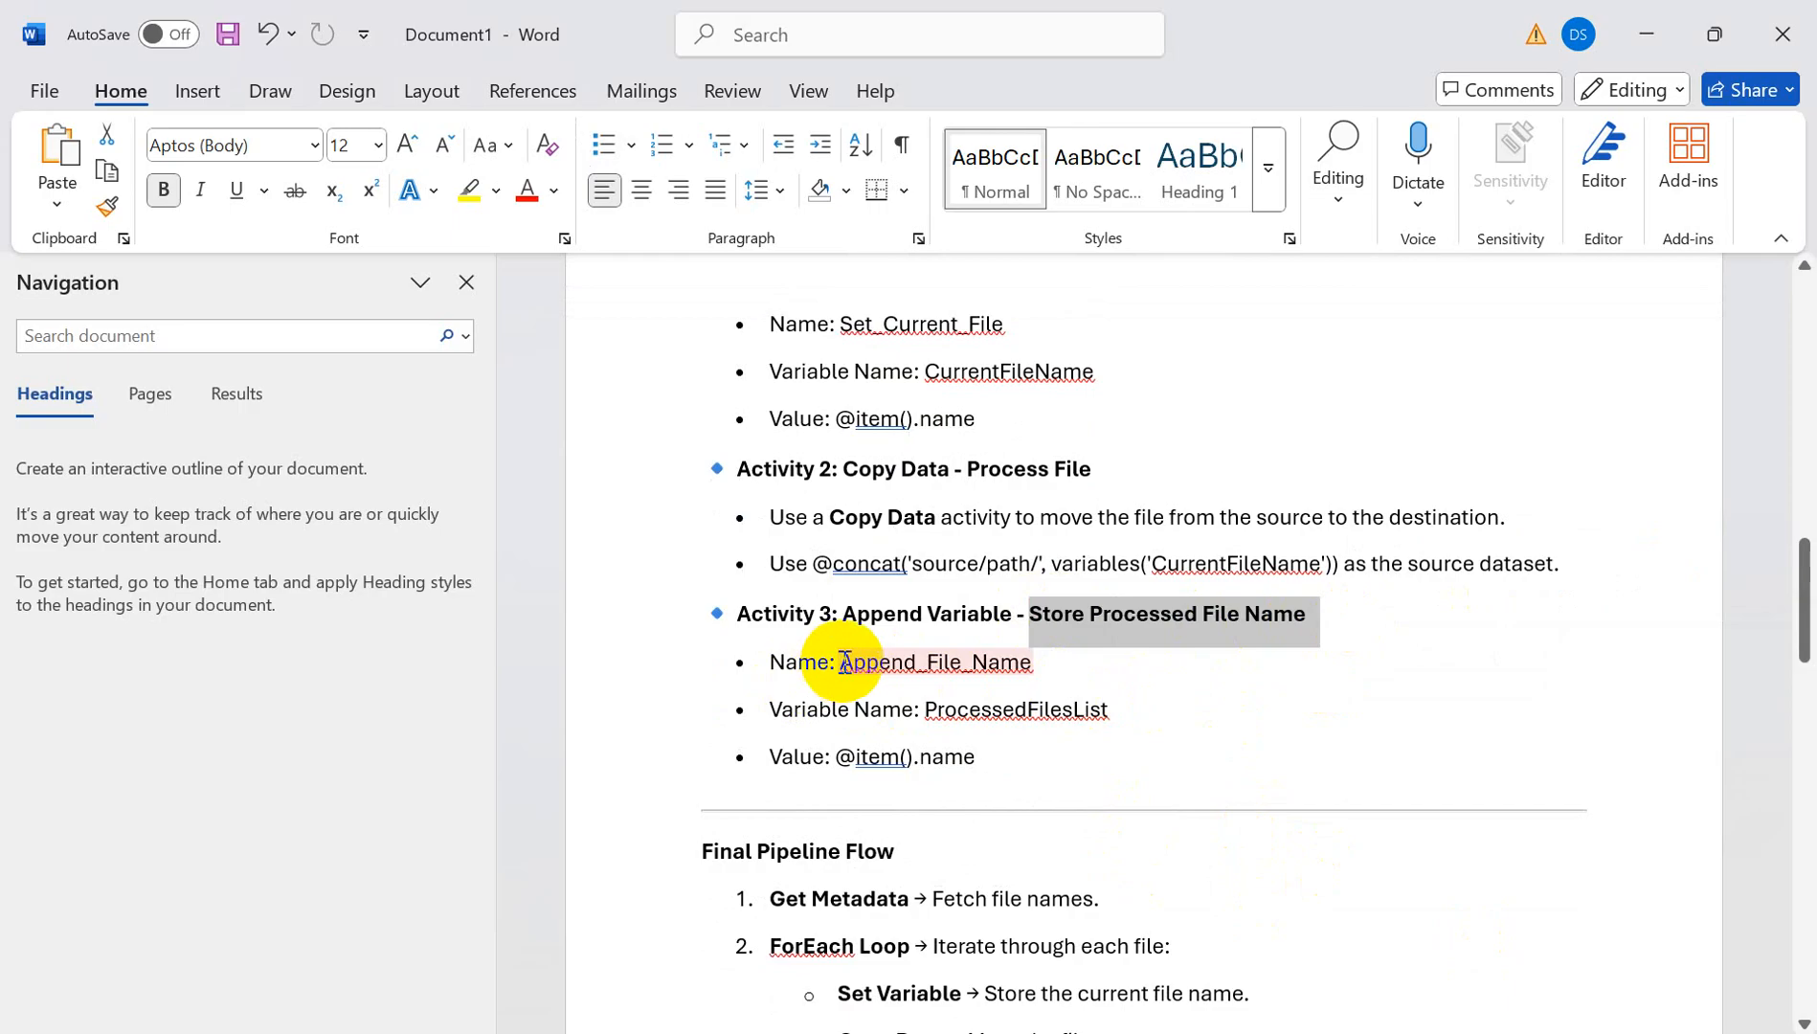
{"action": "left_click_drag", "start_coordinate": [842, 661], "coordinate": [1028, 659]}
{"action": "left_click", "coordinate": [993, 697]}
{"action": "key", "text": "alt+Tab"}
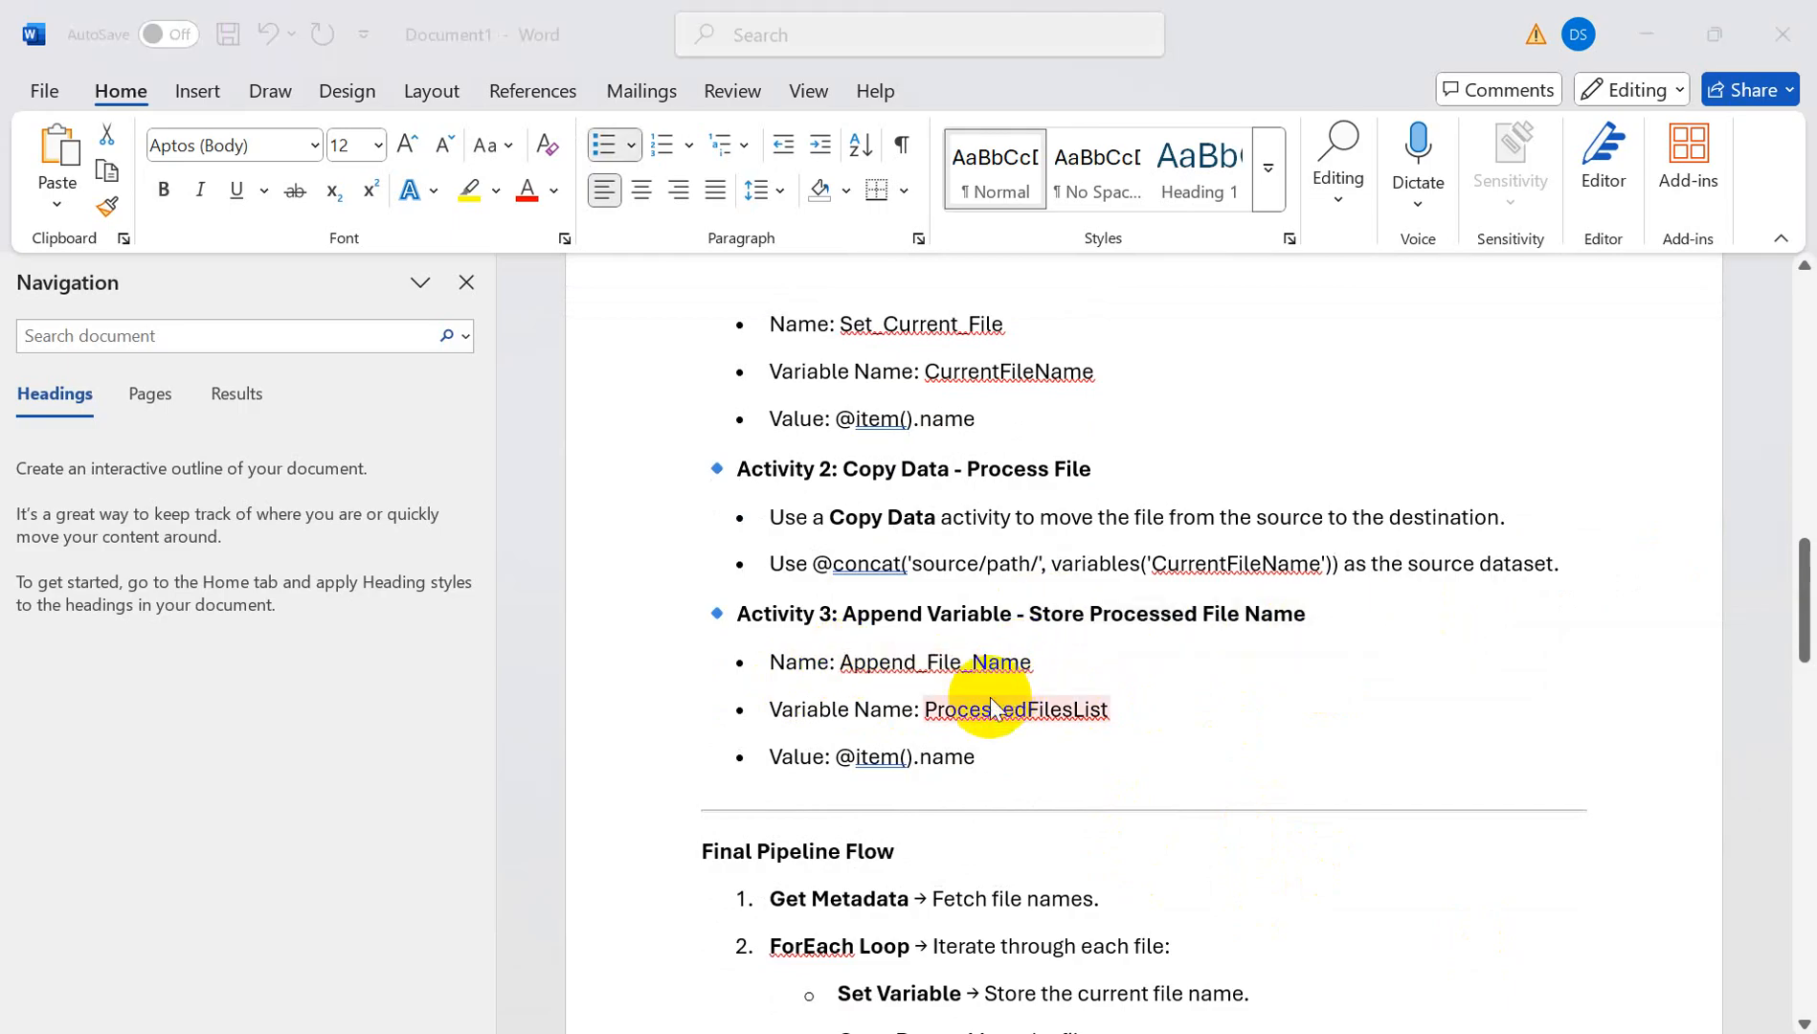
{"action": "left_click", "coordinate": [1671, 485]}
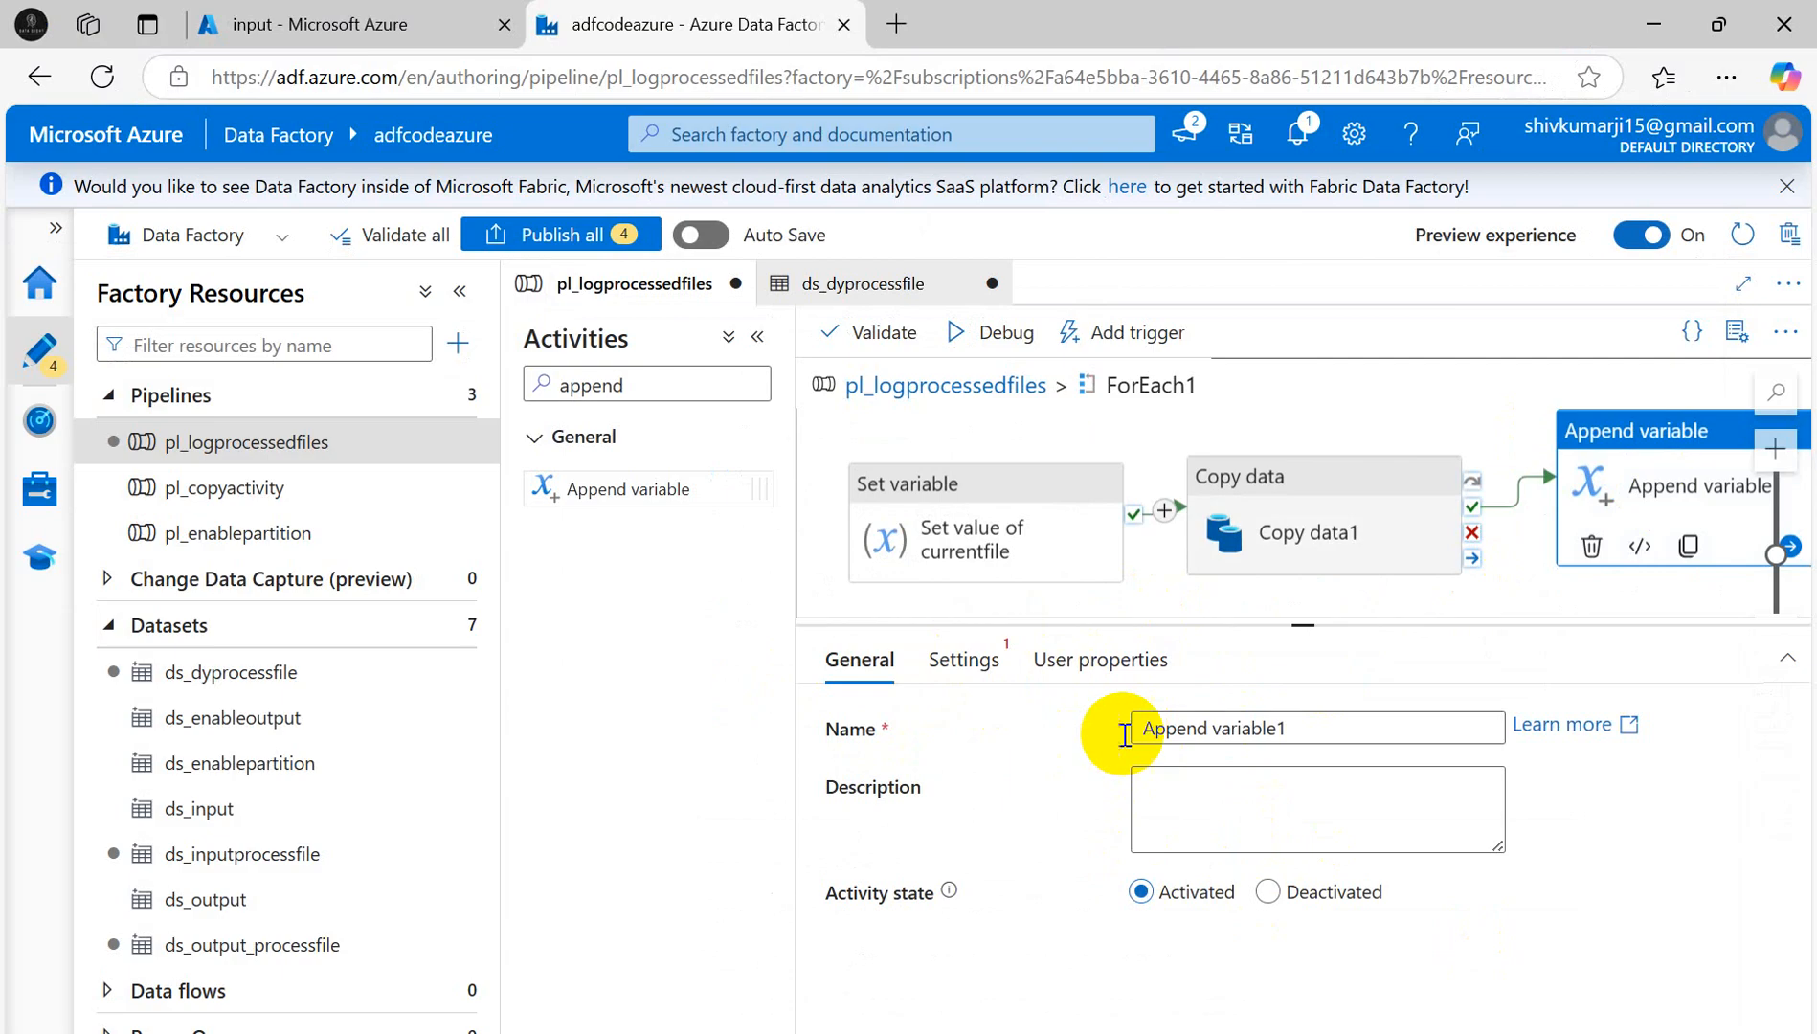
- Rename the activity Append_File_Name and set its variable to ProcessedFilesList
{"action": "left_click_drag", "start_coordinate": [1326, 722], "coordinate": [981, 734]}
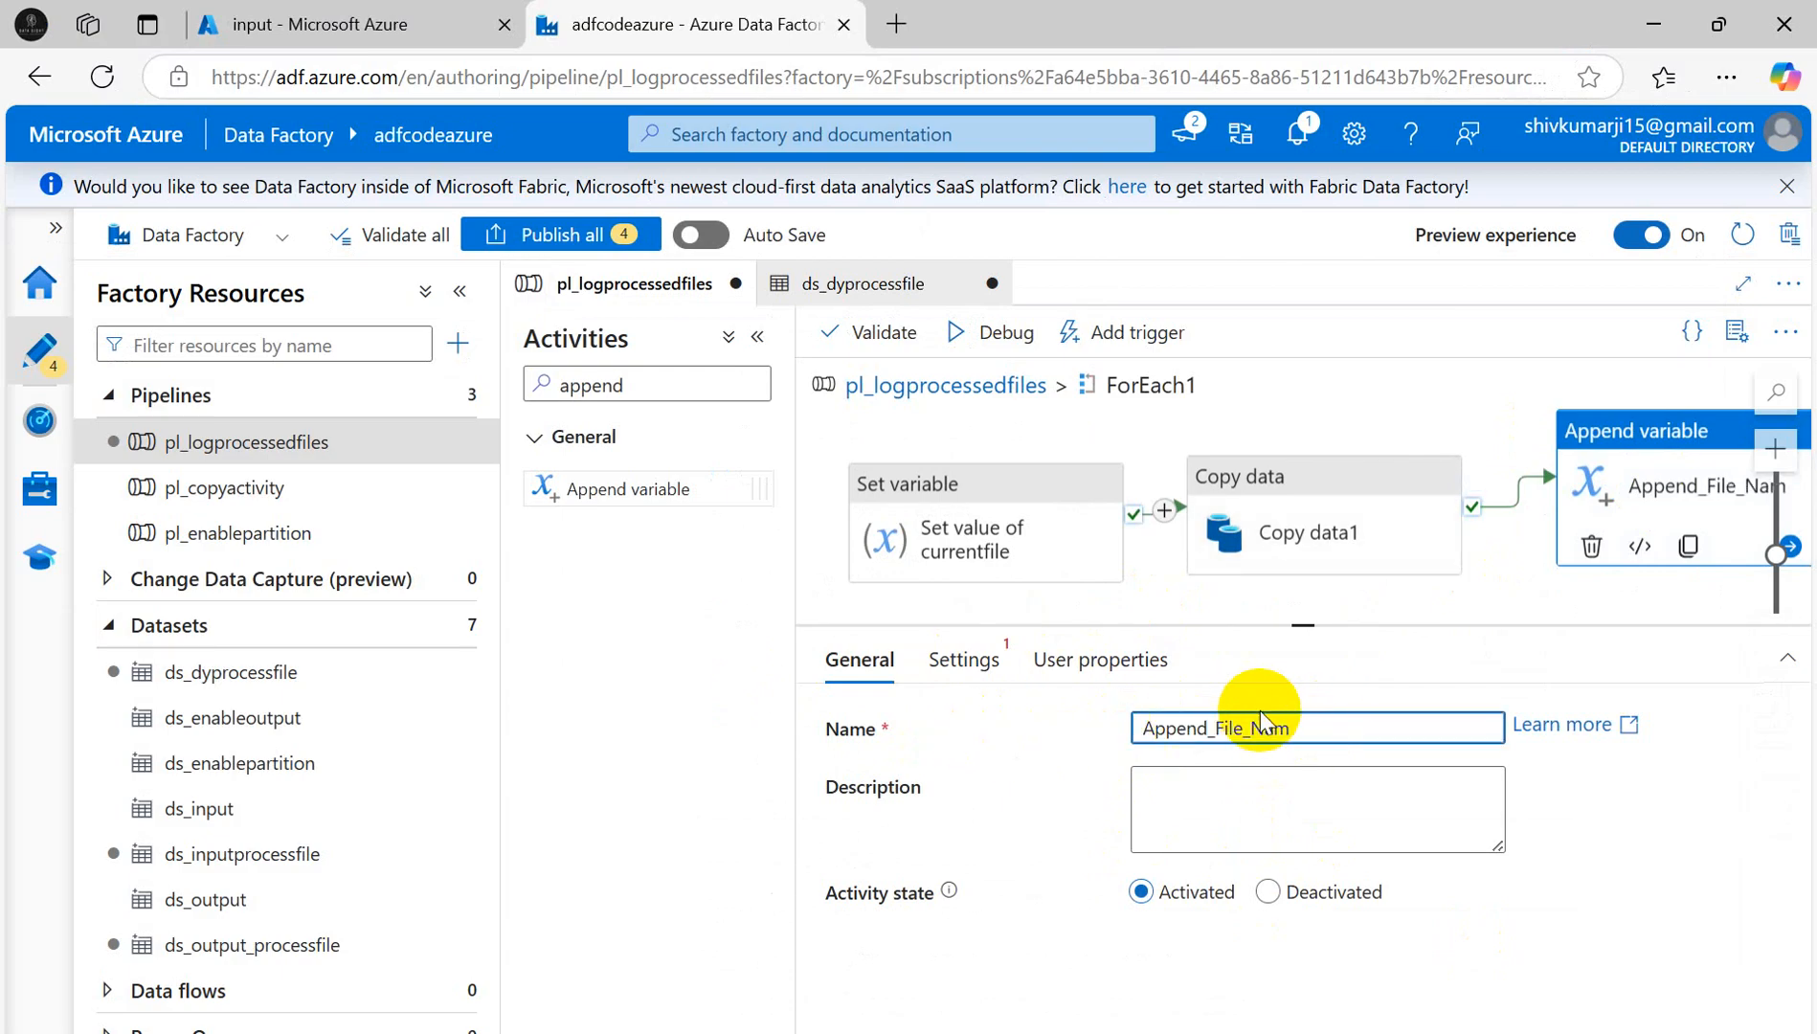
{"action": "type", "text": "e"}
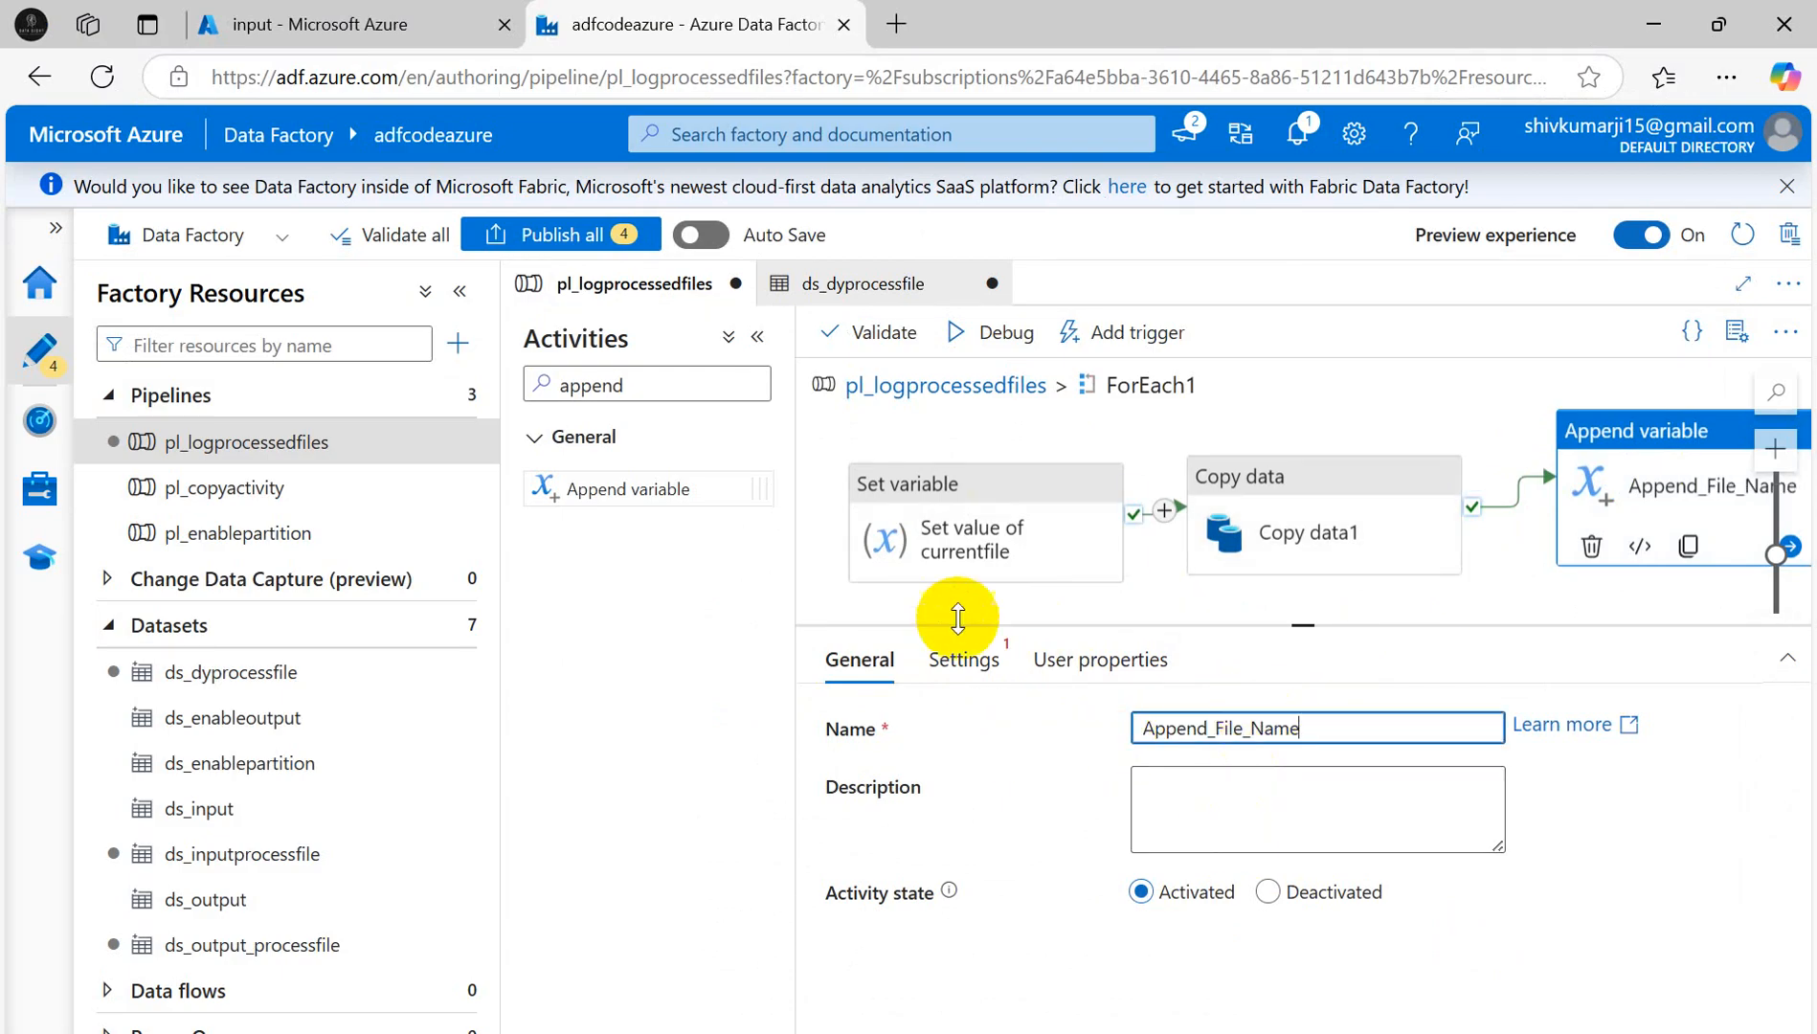
{"action": "left_click", "coordinate": [960, 669]}
{"action": "key", "text": "alt+Tab"}
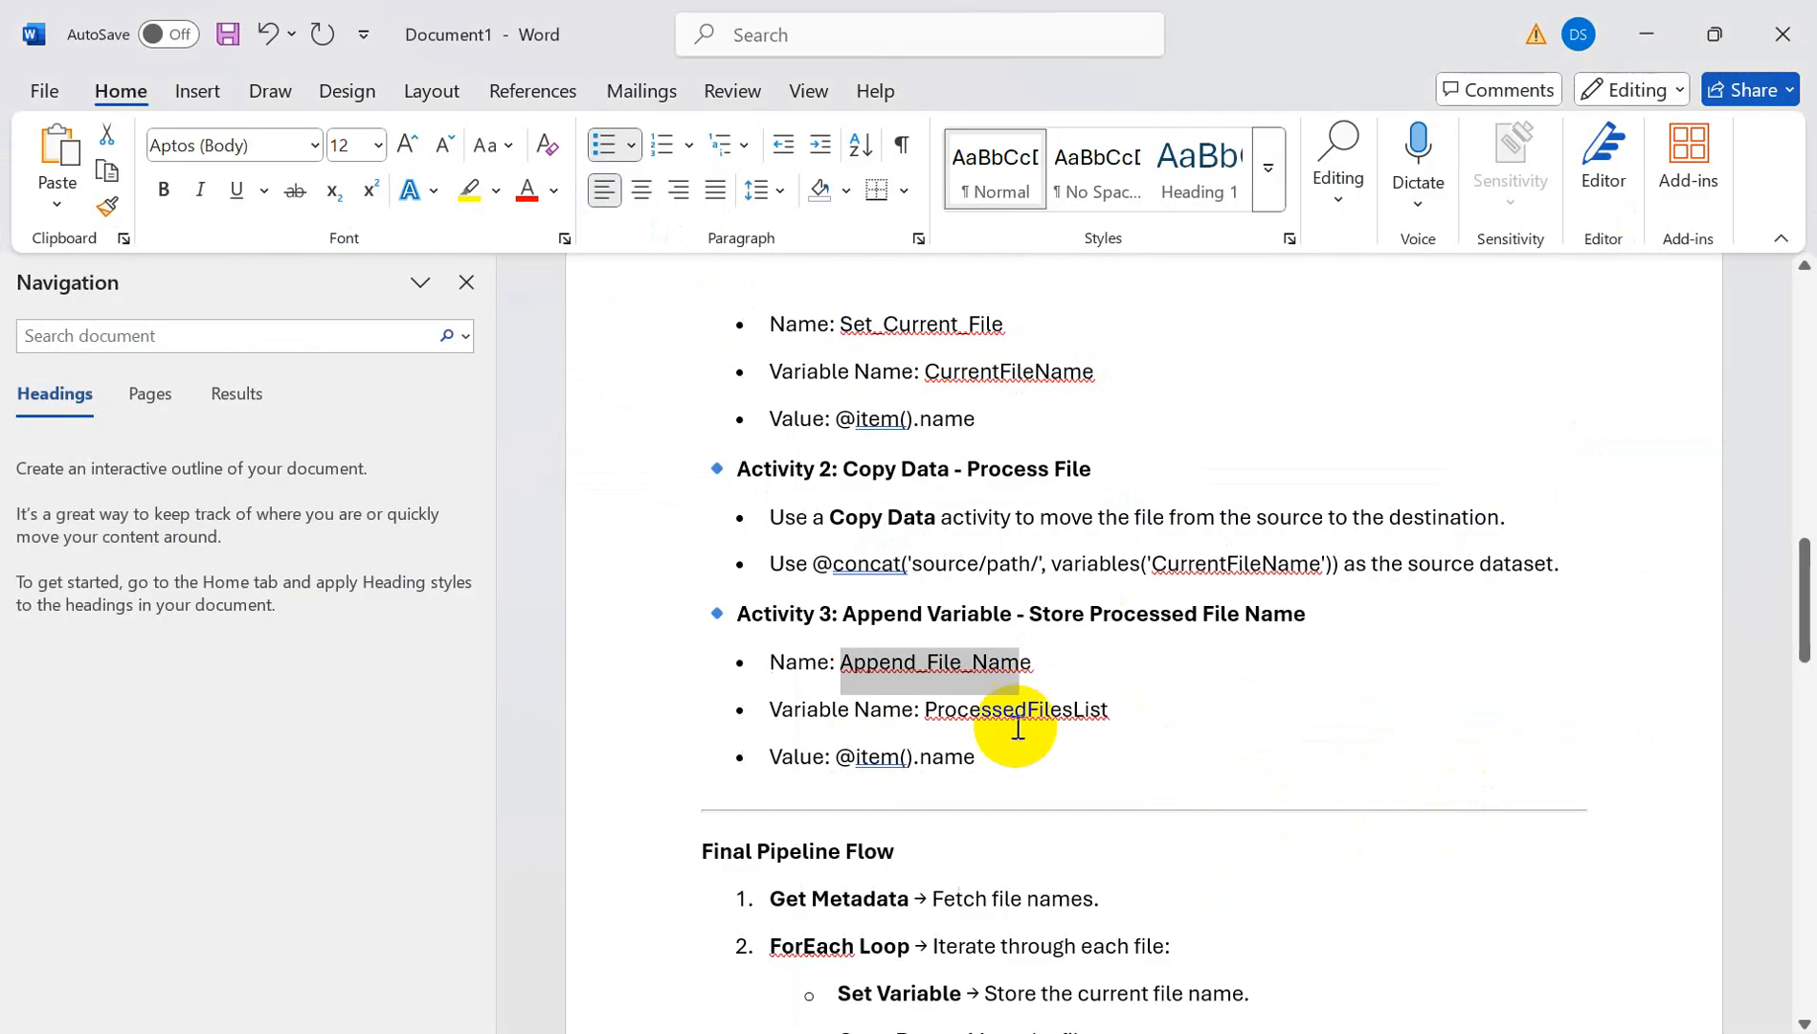
{"action": "double_click", "coordinate": [1092, 713]}
{"action": "key", "text": "alt+Tab"}
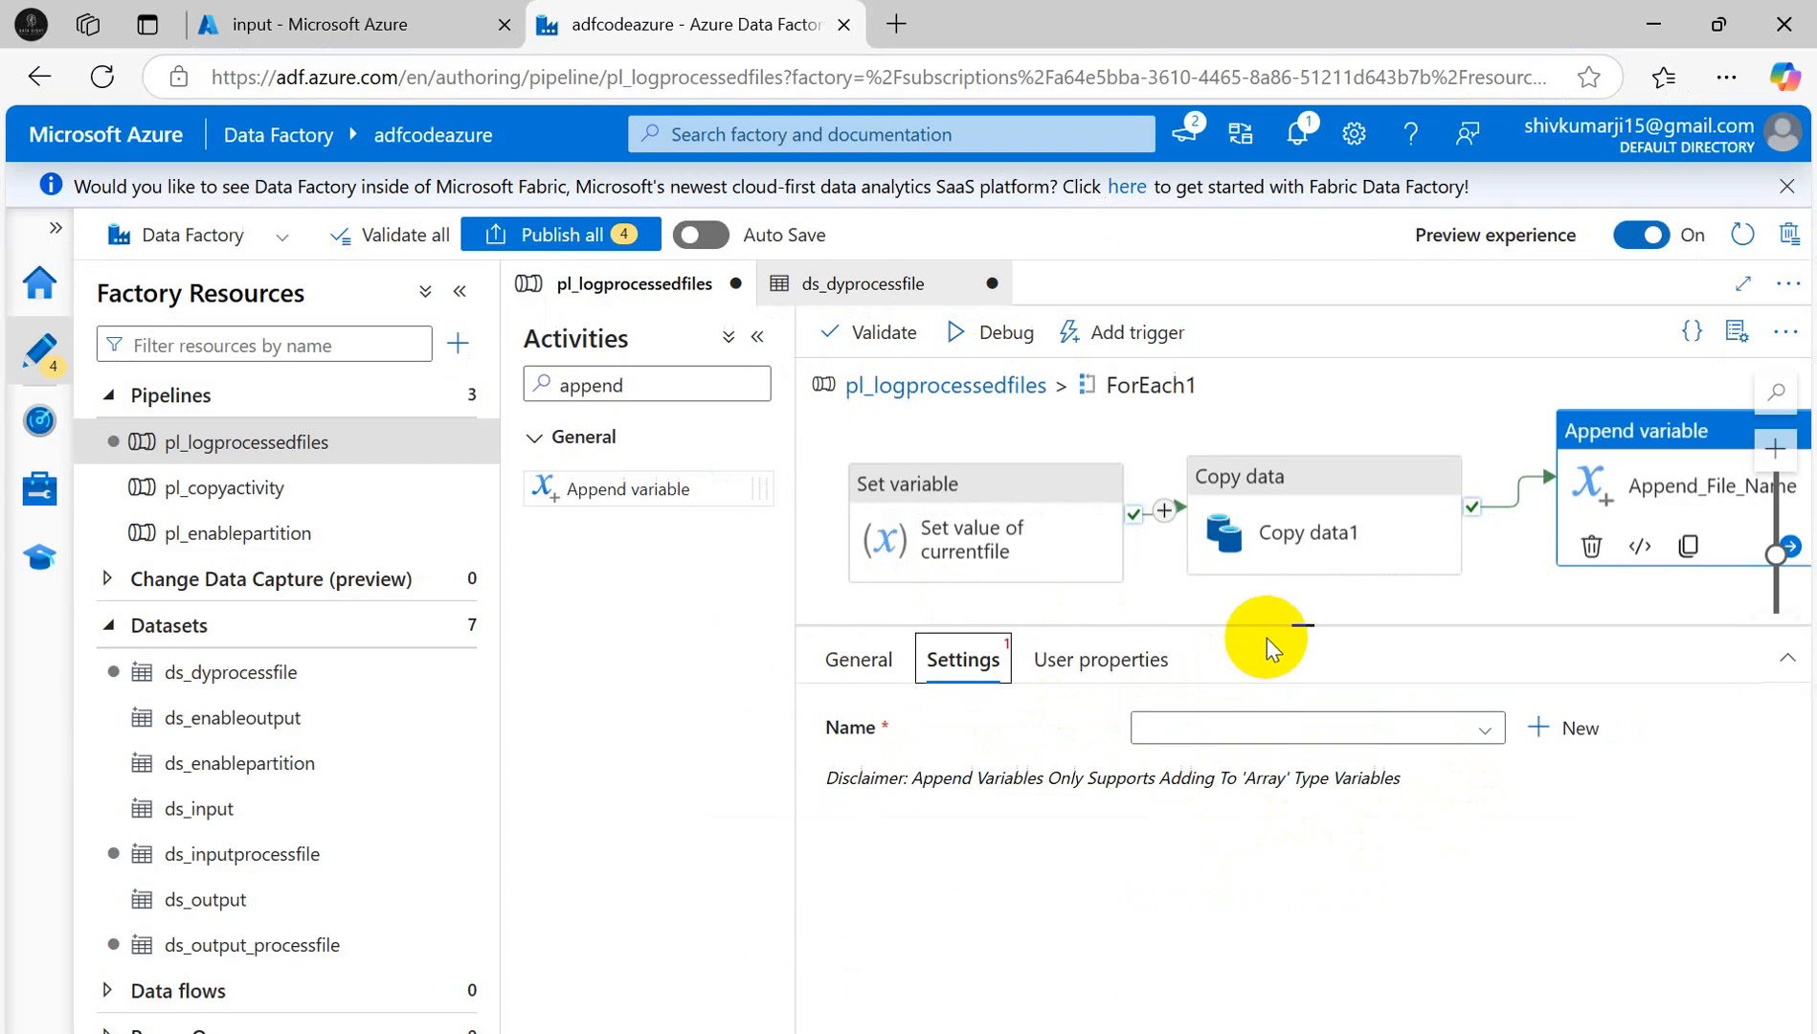
{"action": "left_click", "coordinate": [1475, 735]}
{"action": "left_click", "coordinate": [1245, 764]}
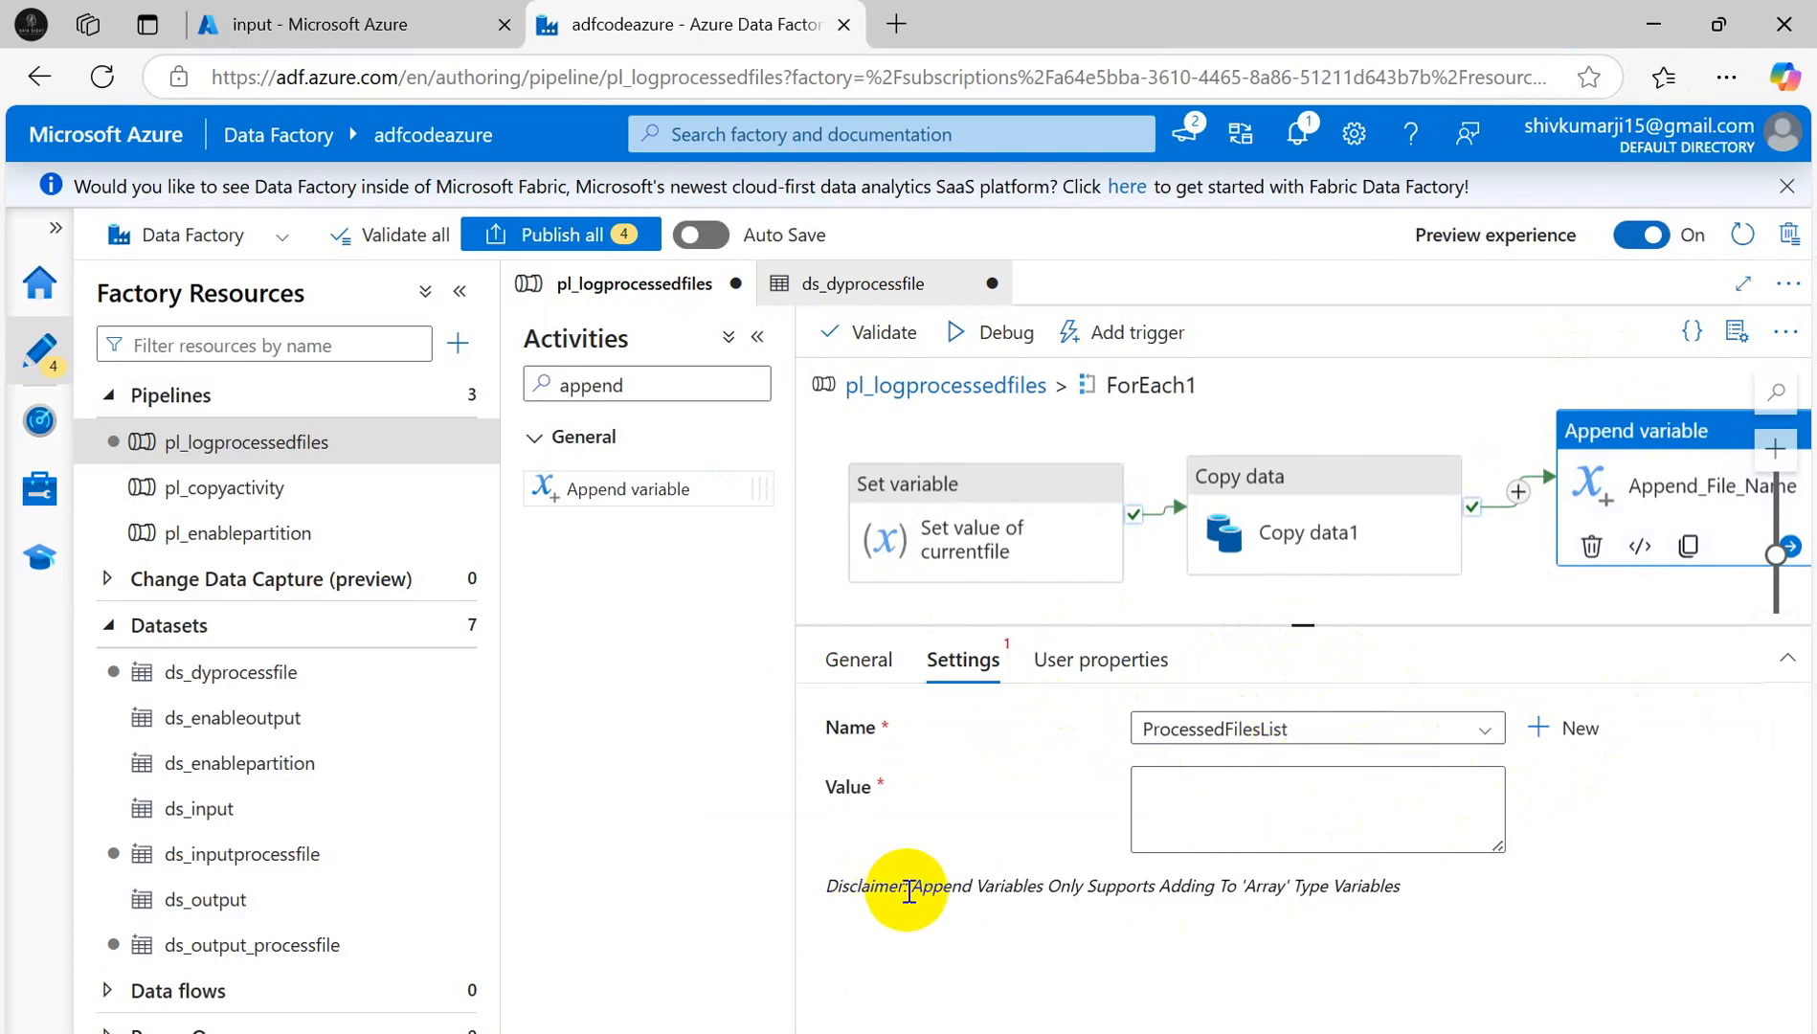
{"action": "left_click_drag", "start_coordinate": [912, 885], "coordinate": [1427, 893]}
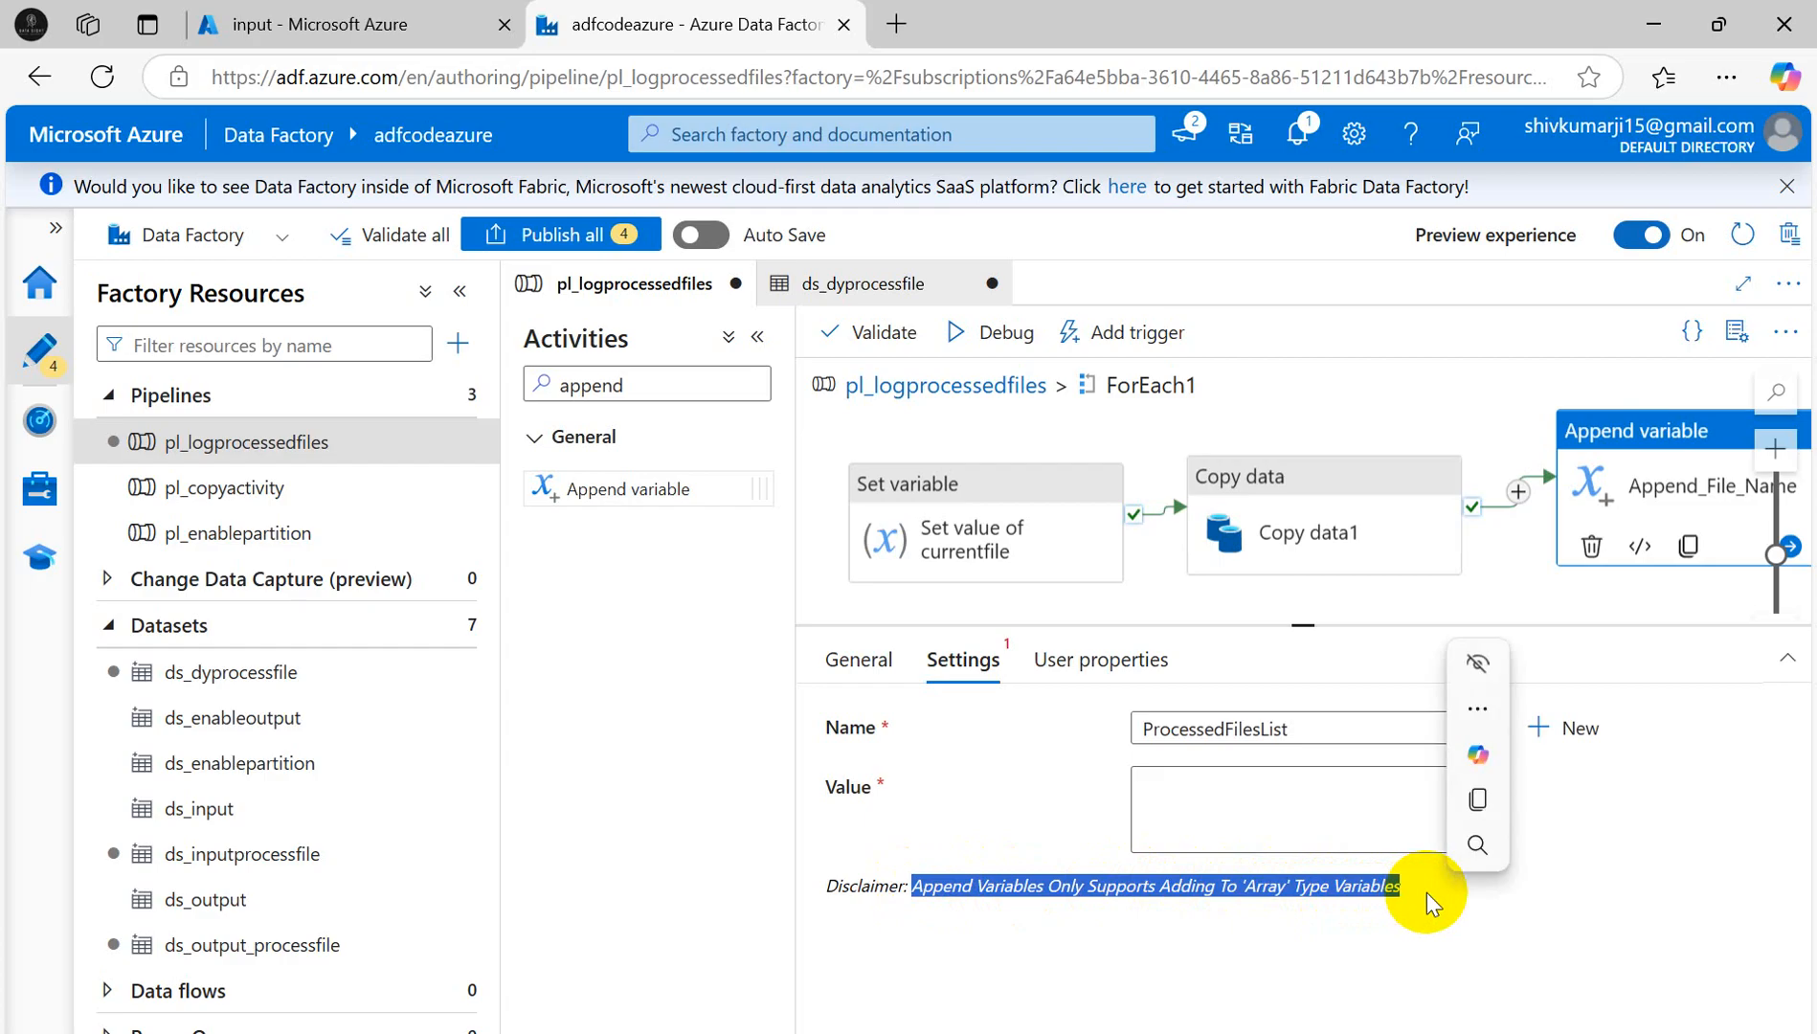
{"action": "left_click", "coordinate": [1267, 806]}
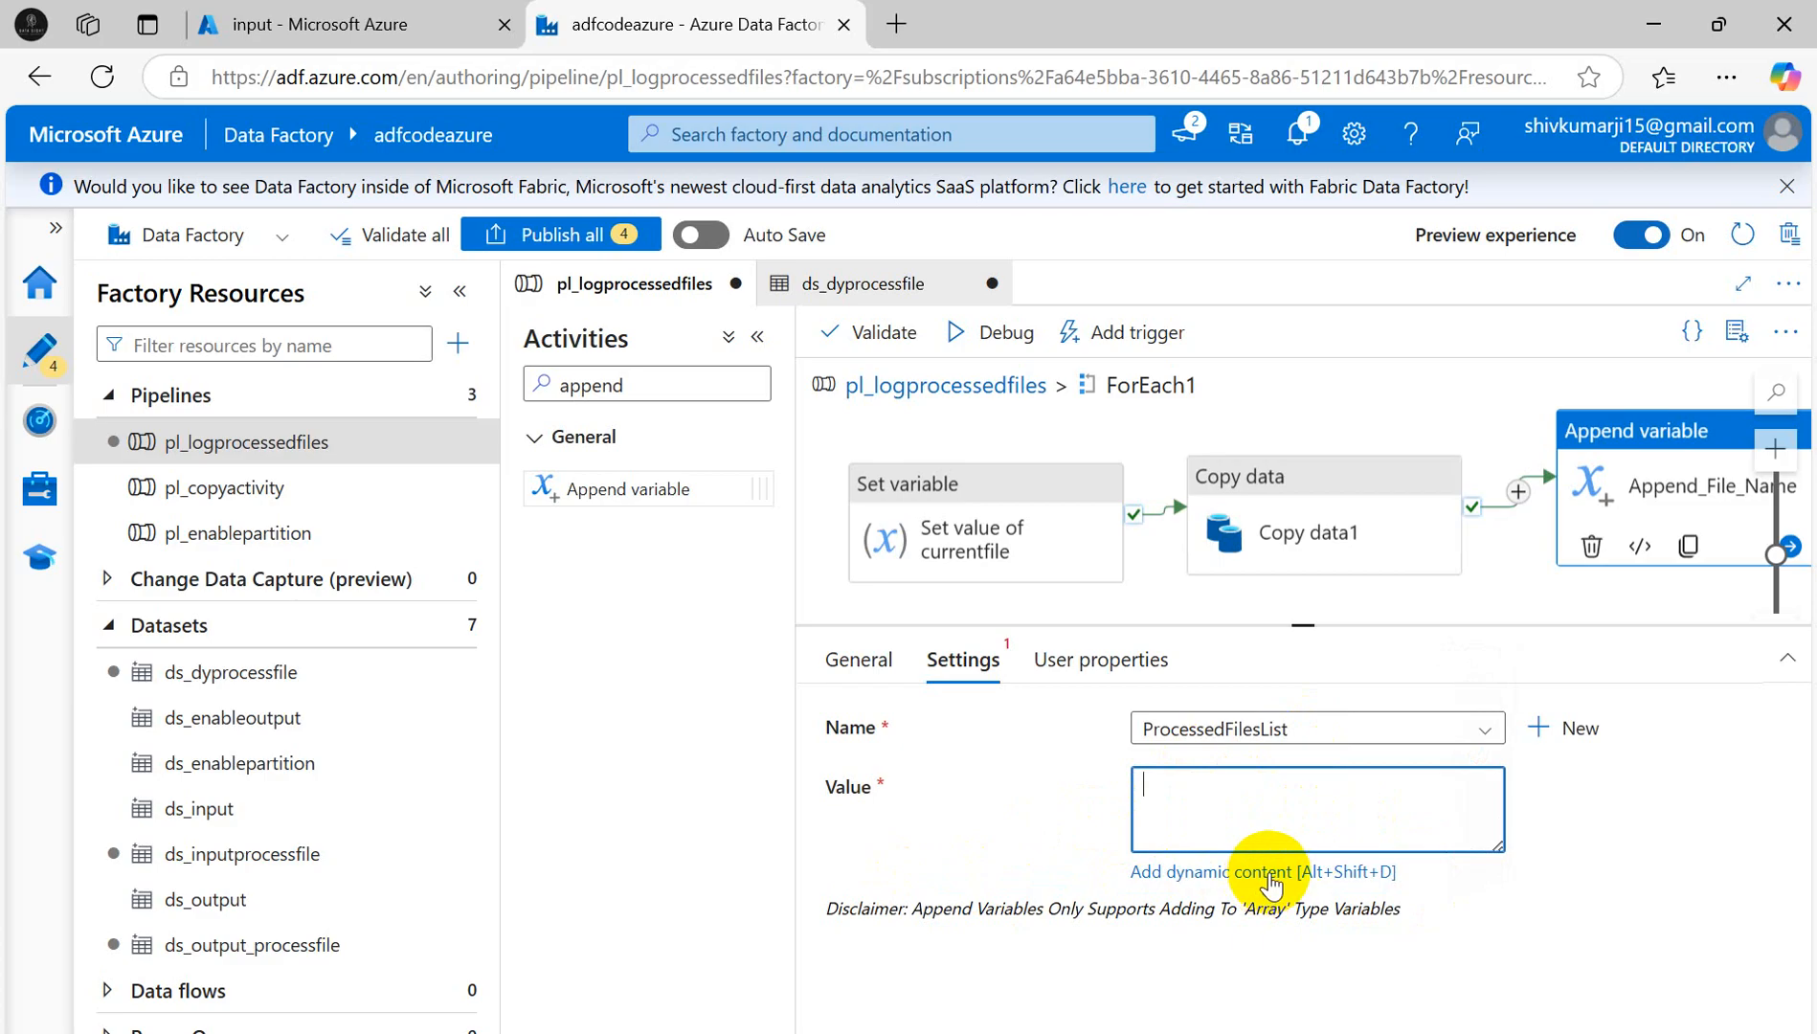
{"action": "key", "text": "alt+Tab"}
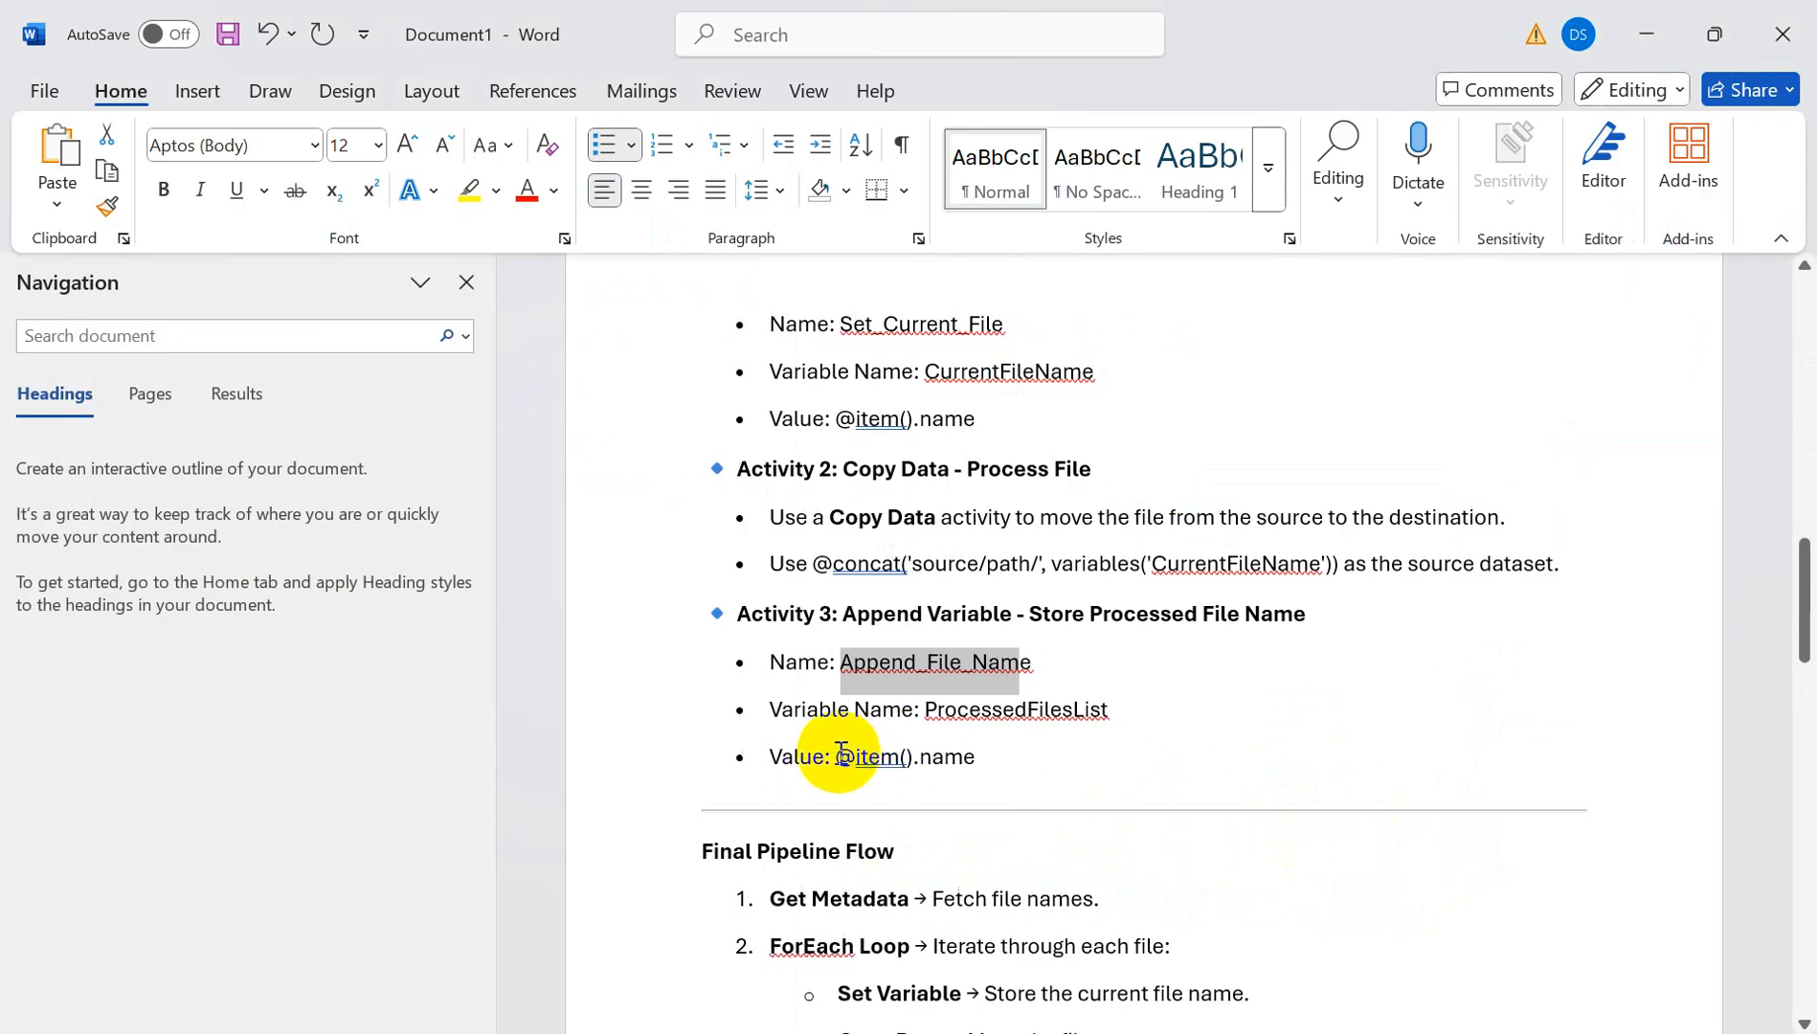
{"action": "left_click_drag", "start_coordinate": [841, 754], "coordinate": [994, 744]}
{"action": "key", "text": "alt+Tab"}
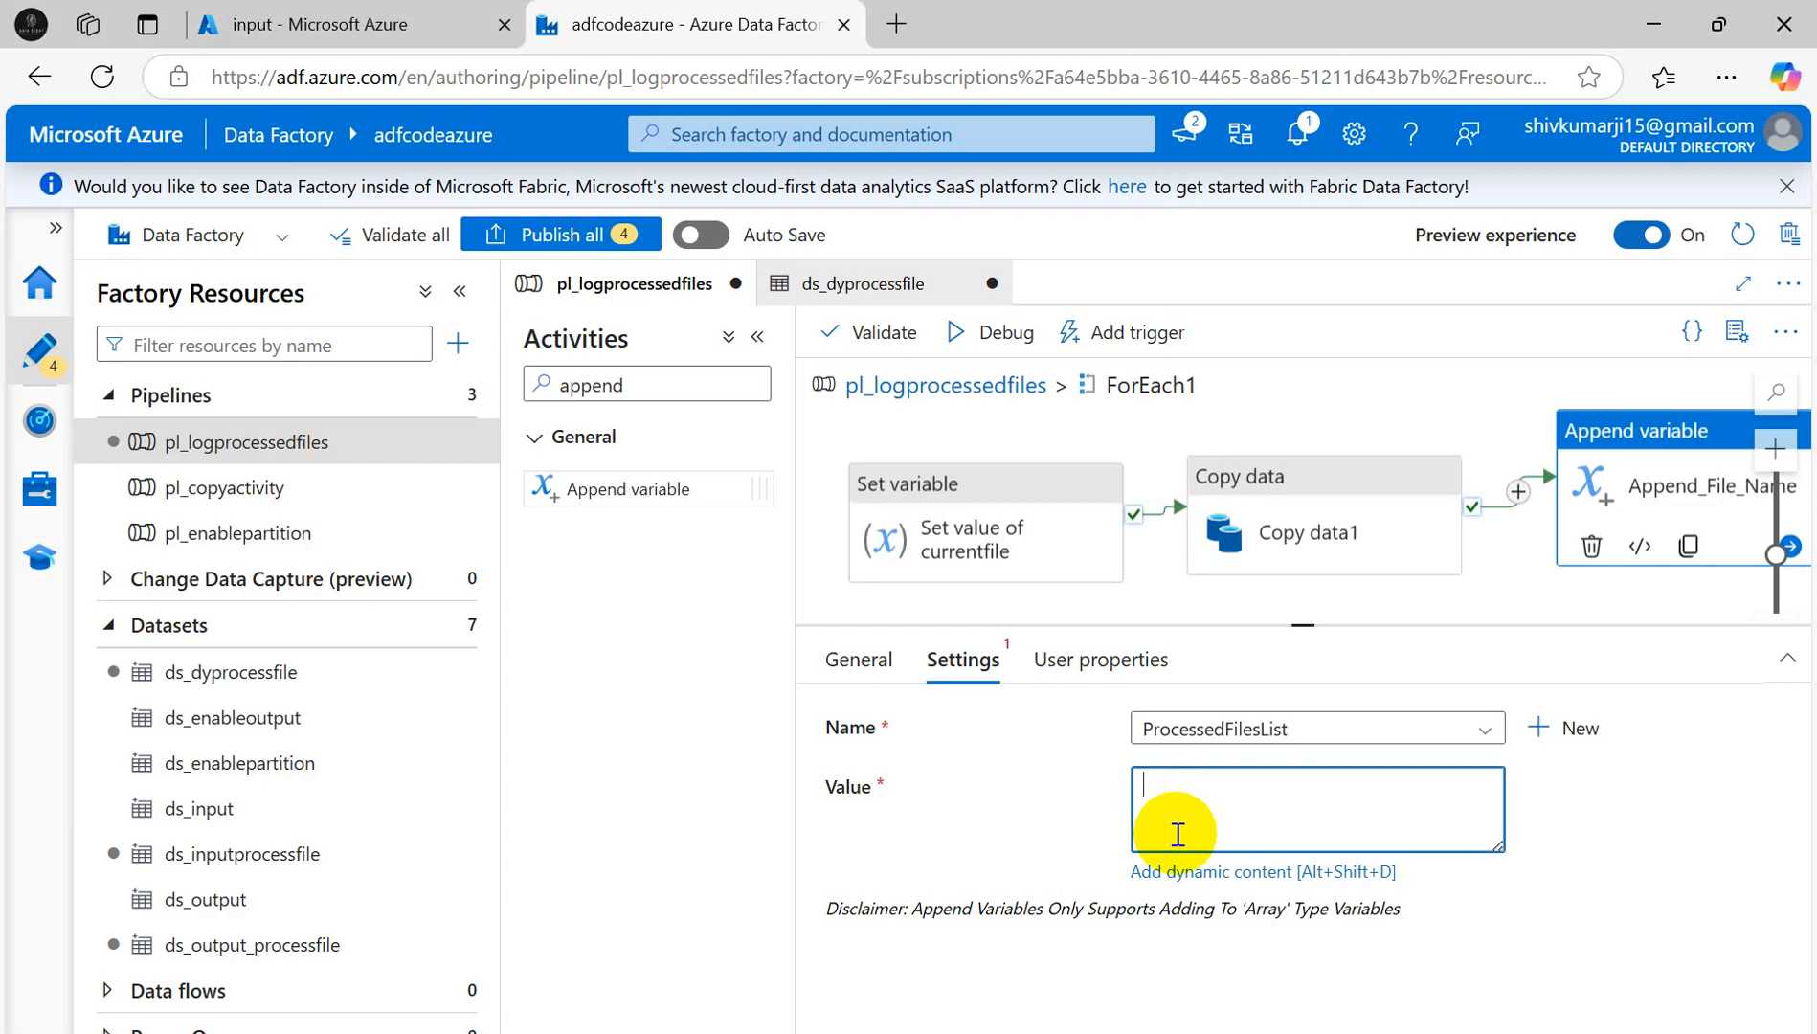
{"action": "left_click", "coordinate": [1228, 874]}
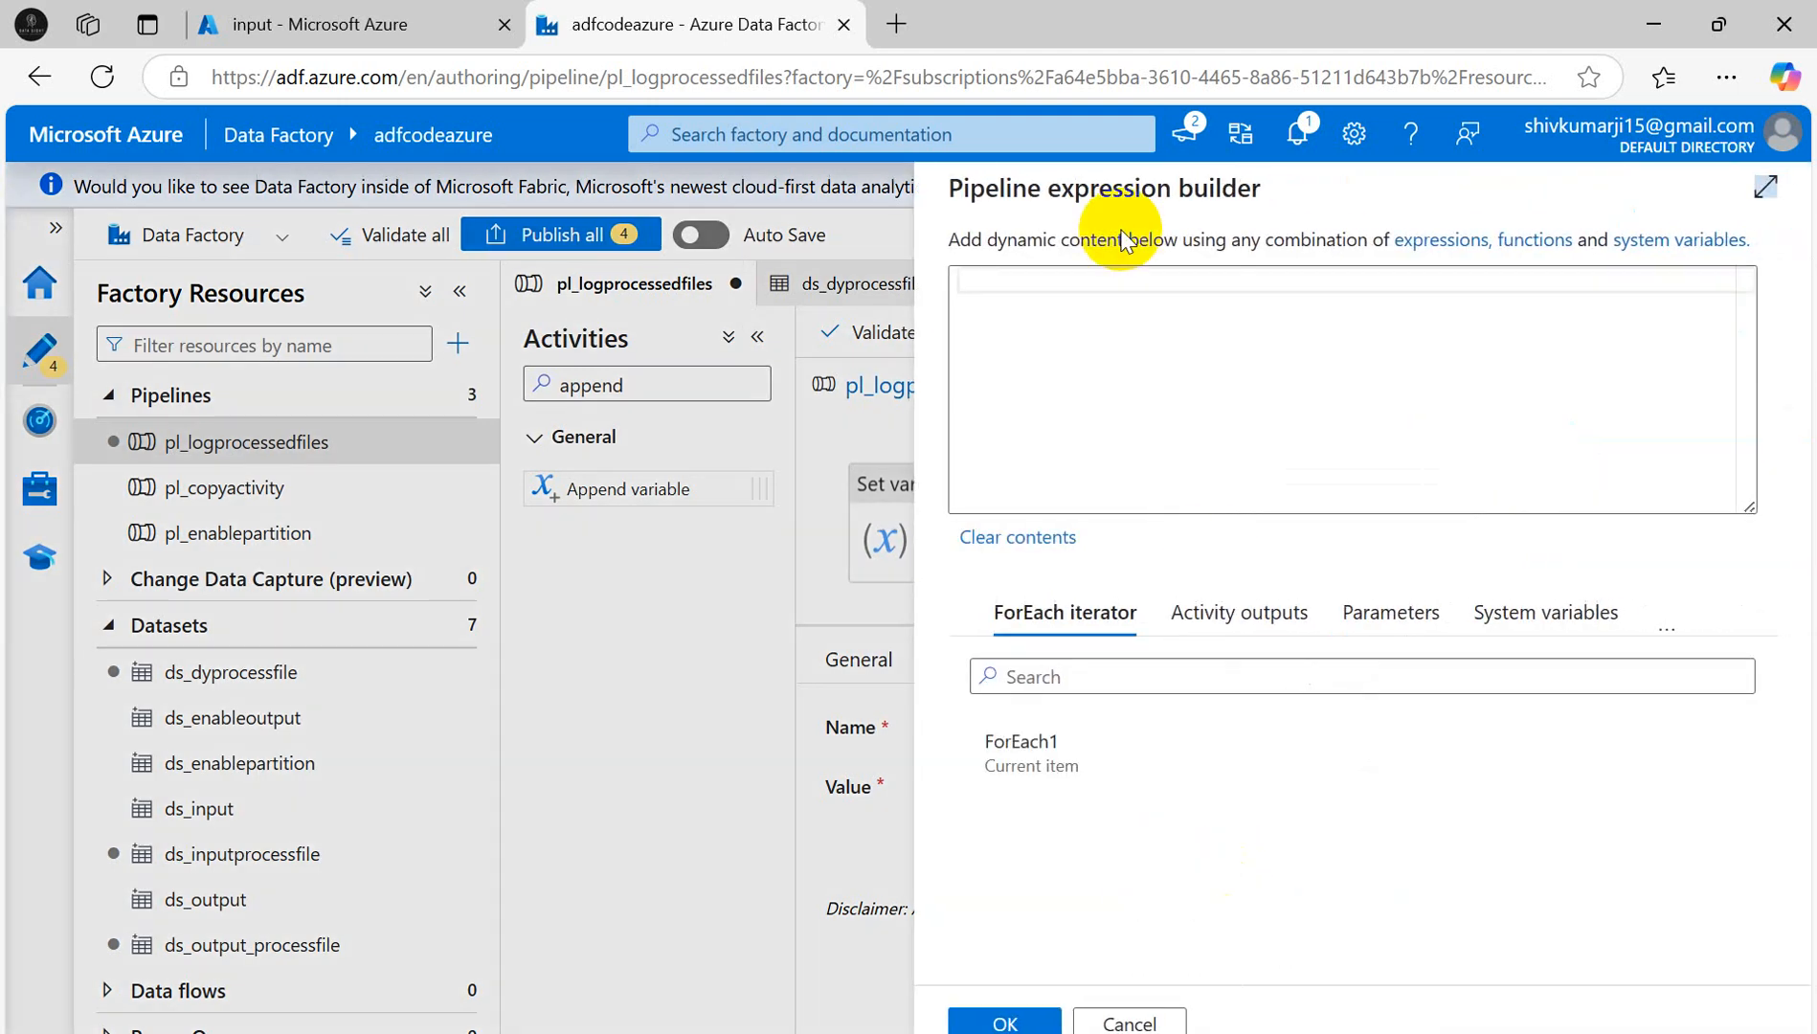
{"action": "left_click", "coordinate": [1040, 281]}
{"action": "mouse_move", "coordinate": [1237, 1033]}
{"action": "left_click", "coordinate": [1237, 919]}
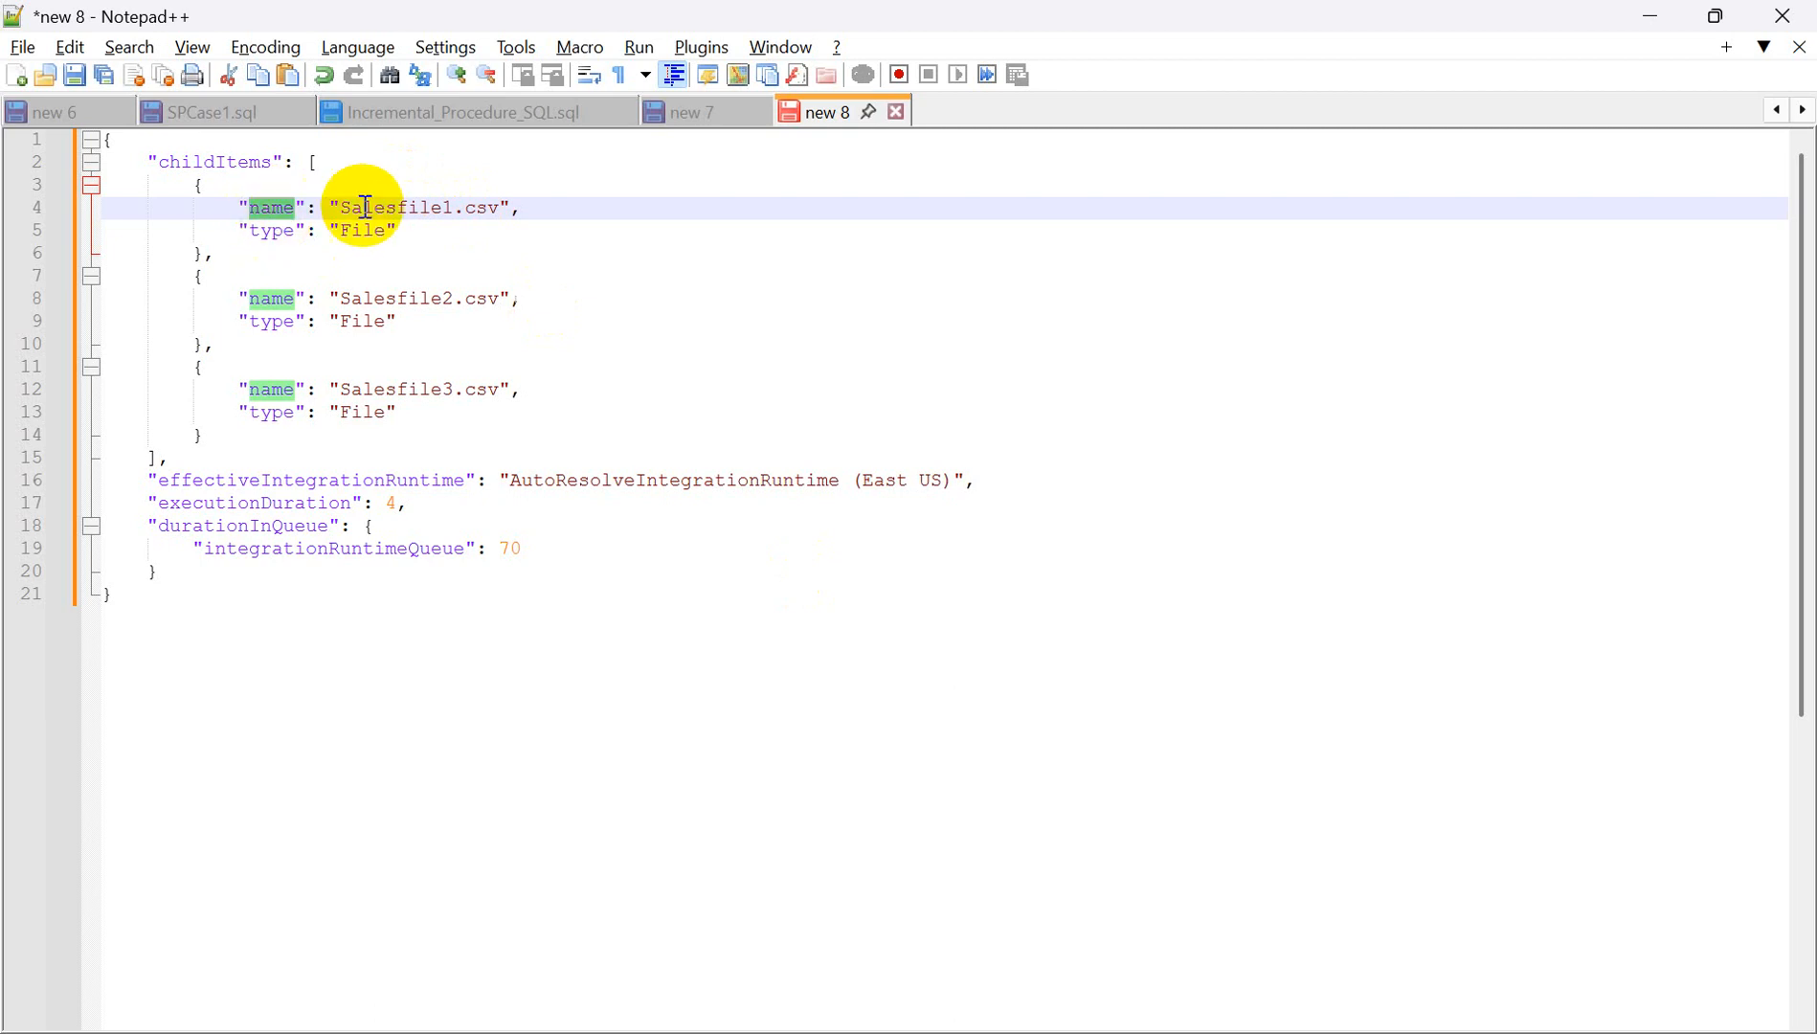
{"action": "key", "text": "alt+Tab"}
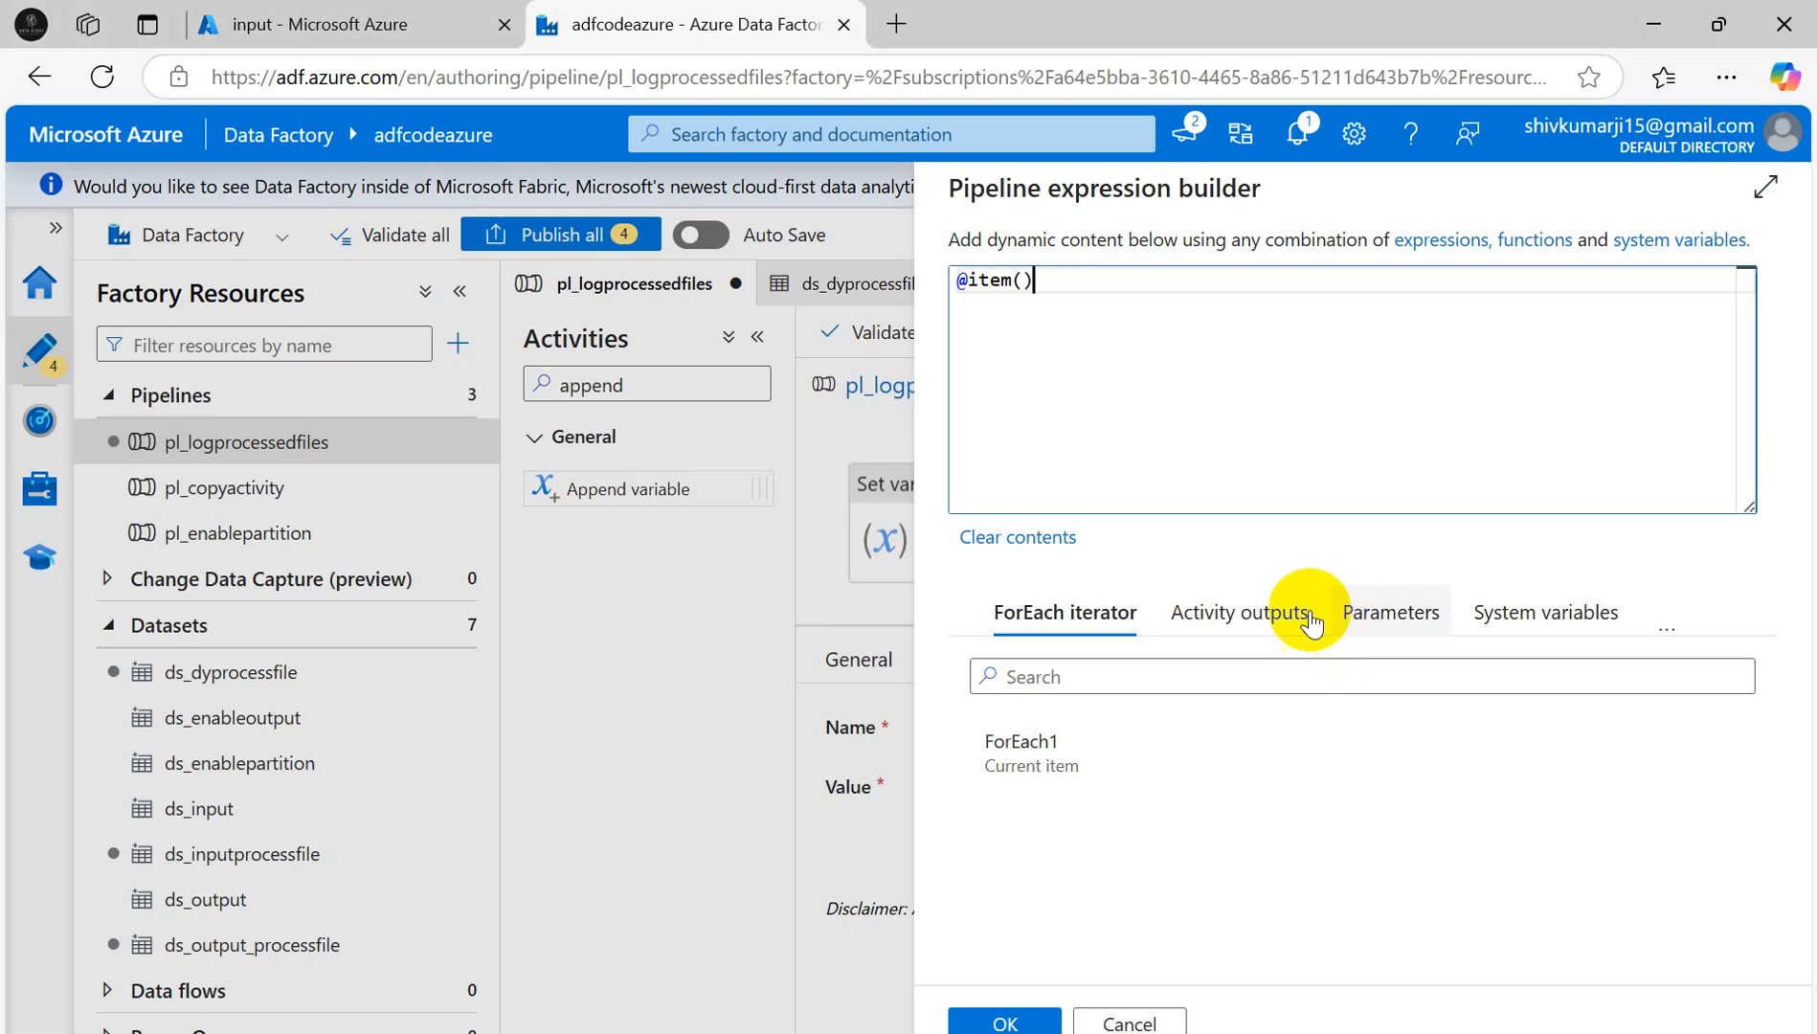
{"action": "type", "text": "name"}
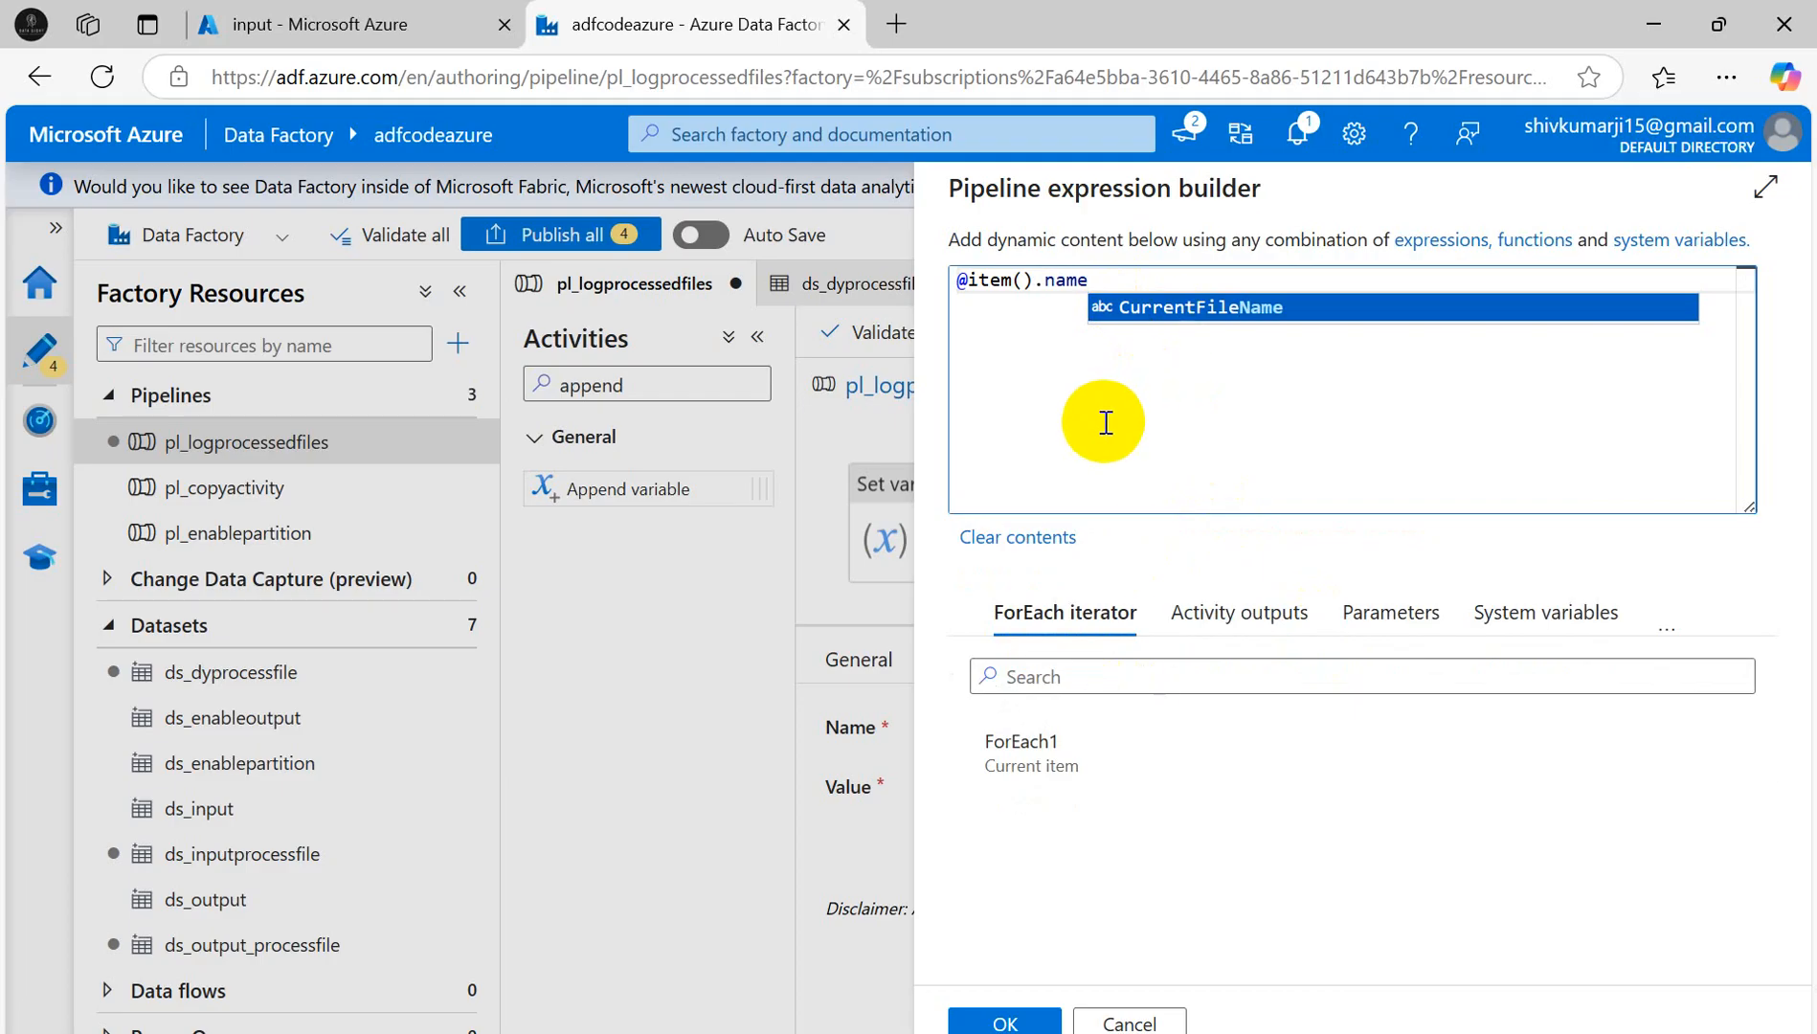
{"action": "left_click", "coordinate": [999, 1023]}
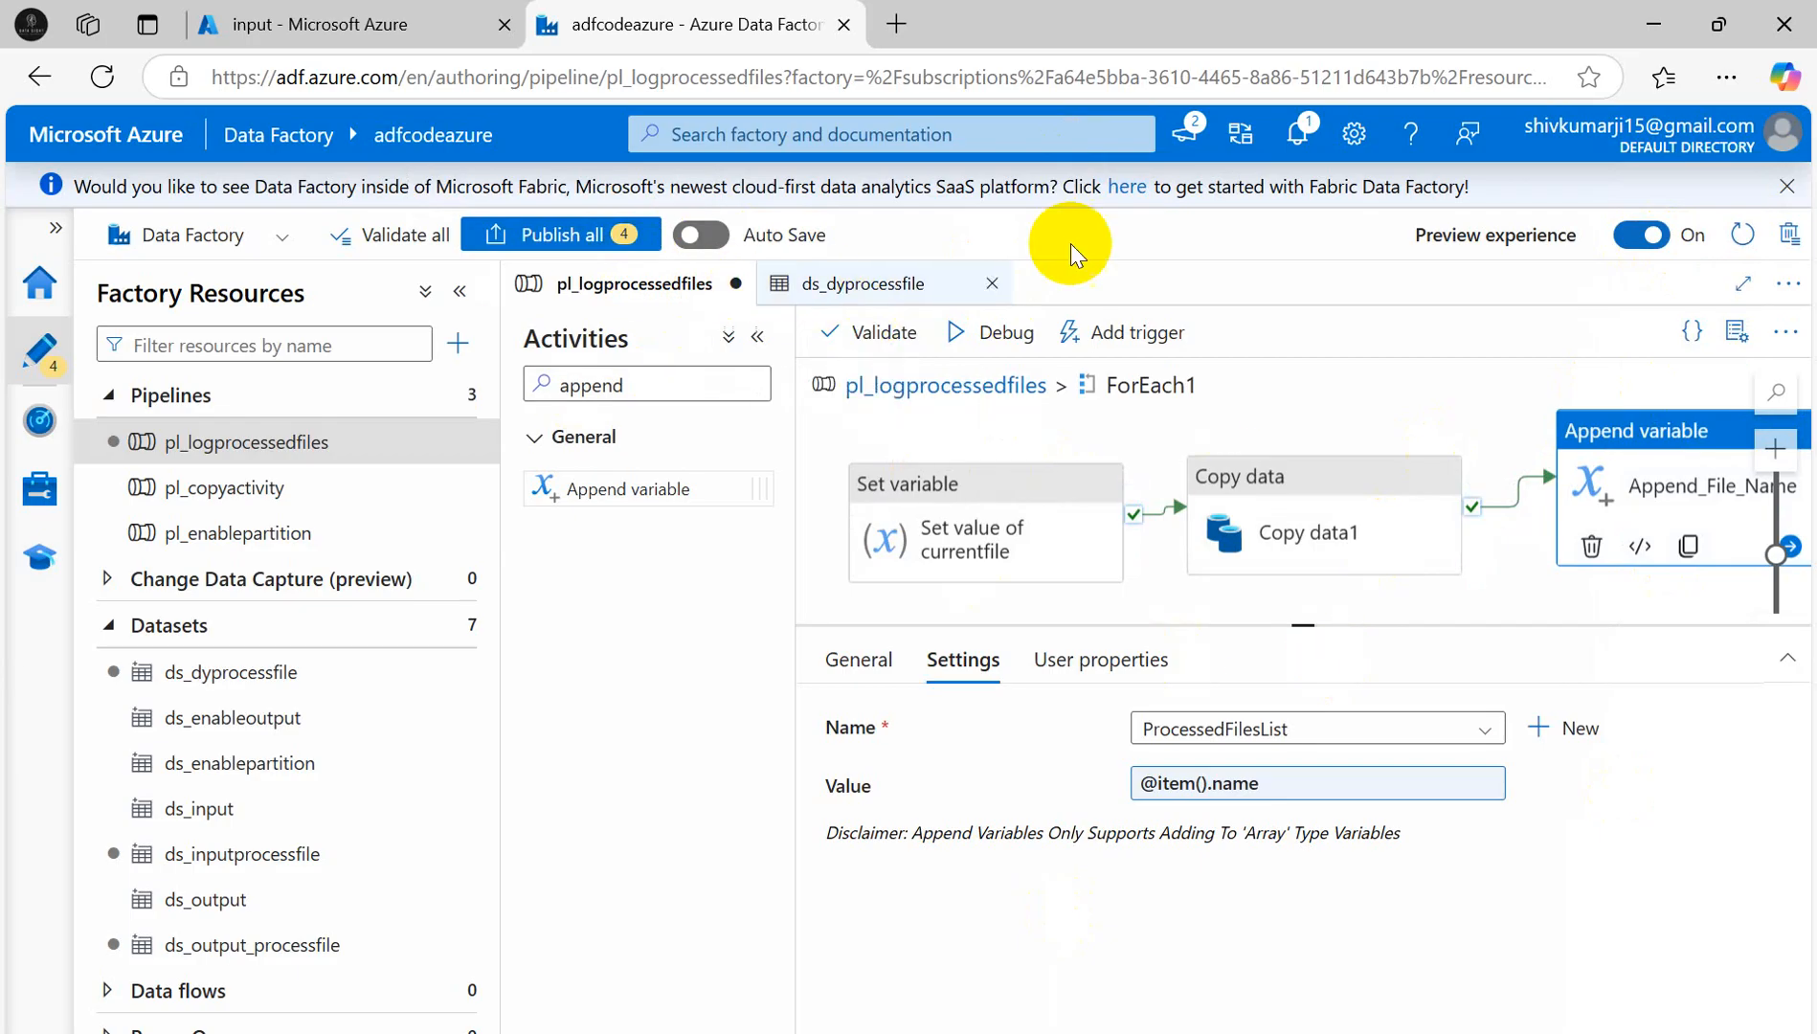
- Return to the pipeline's top level and start a debug run of pl_logprocessedfiles
{"action": "left_click", "coordinate": [829, 287]}
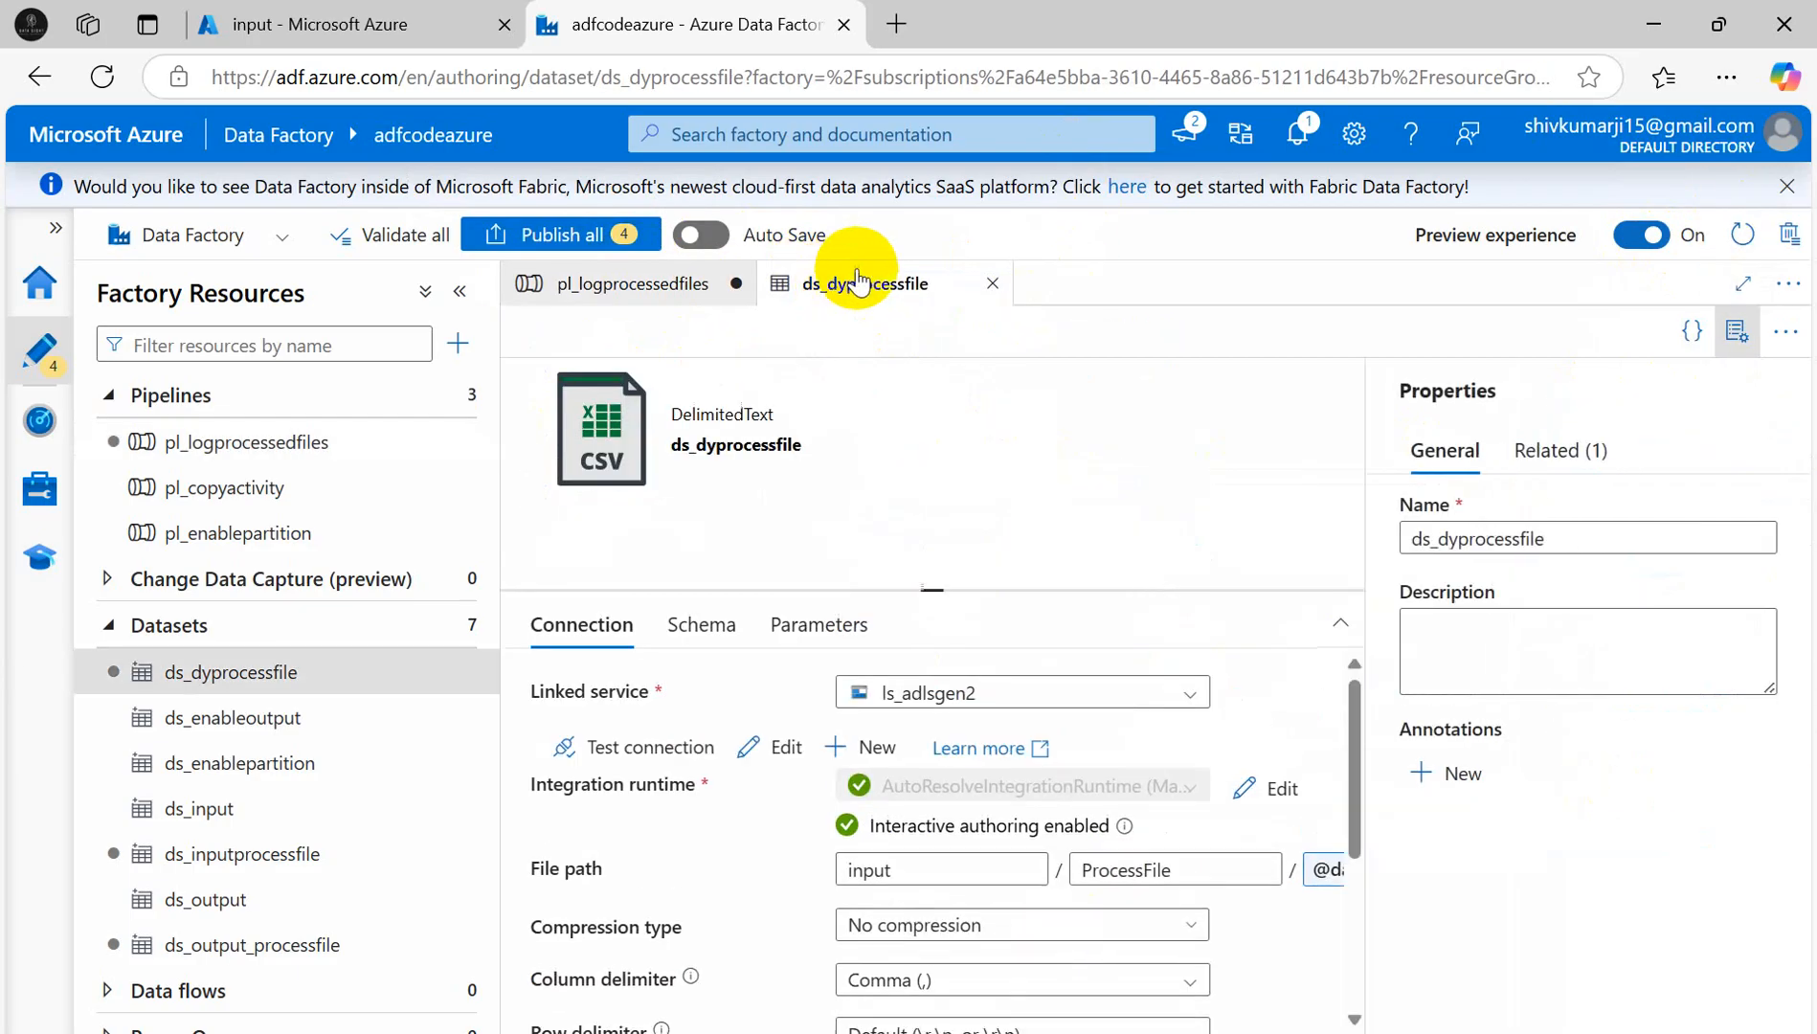
{"action": "left_click", "coordinate": [650, 287]}
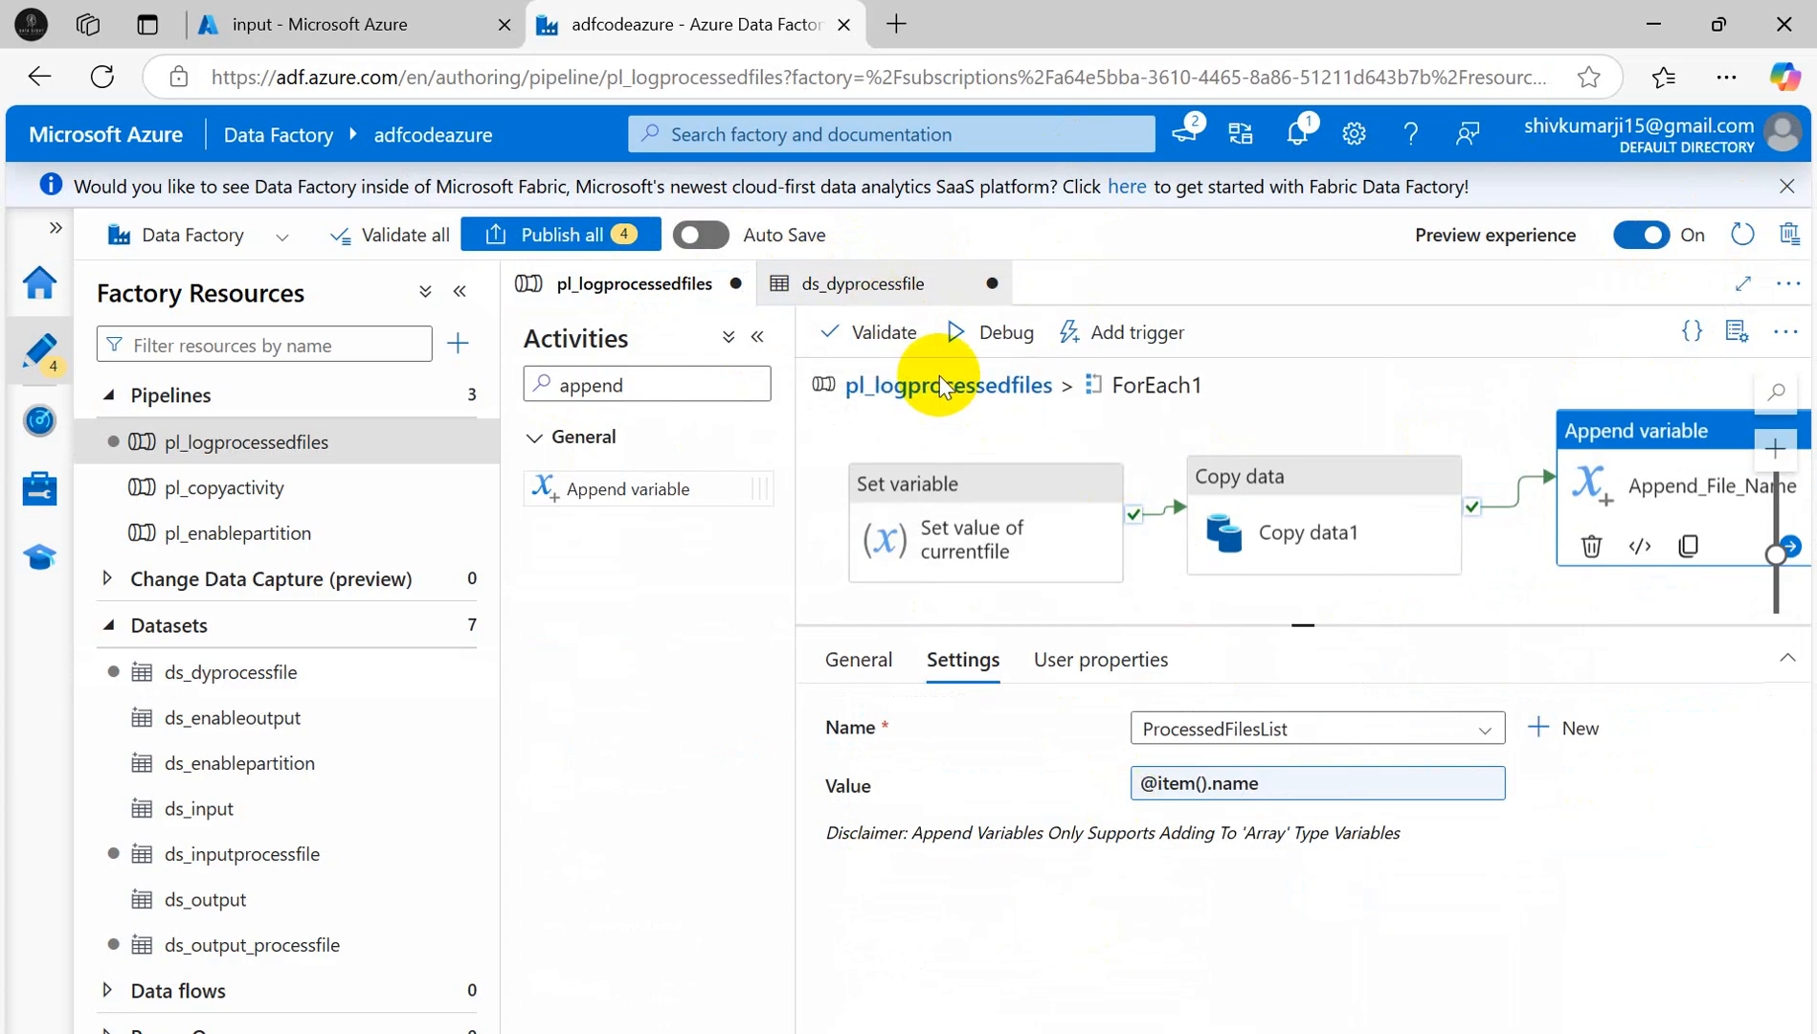
{"action": "left_click", "coordinate": [1027, 388]}
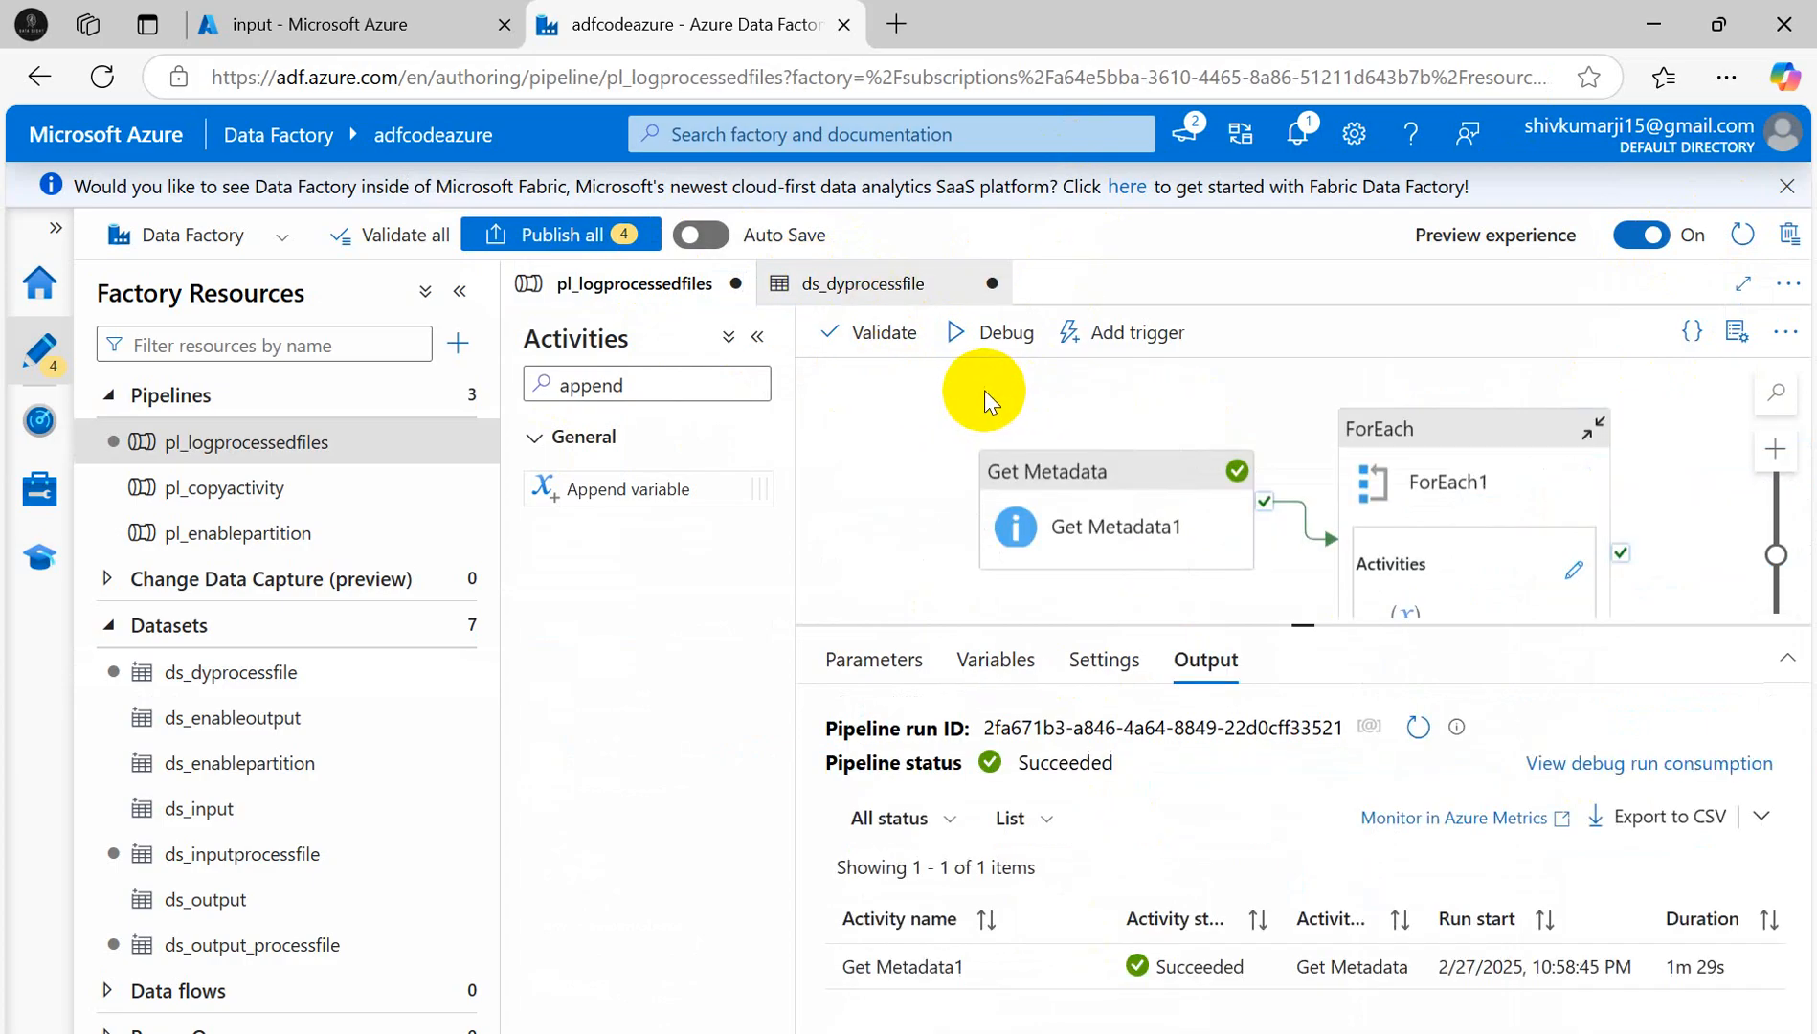
{"action": "left_click", "coordinate": [1321, 378]}
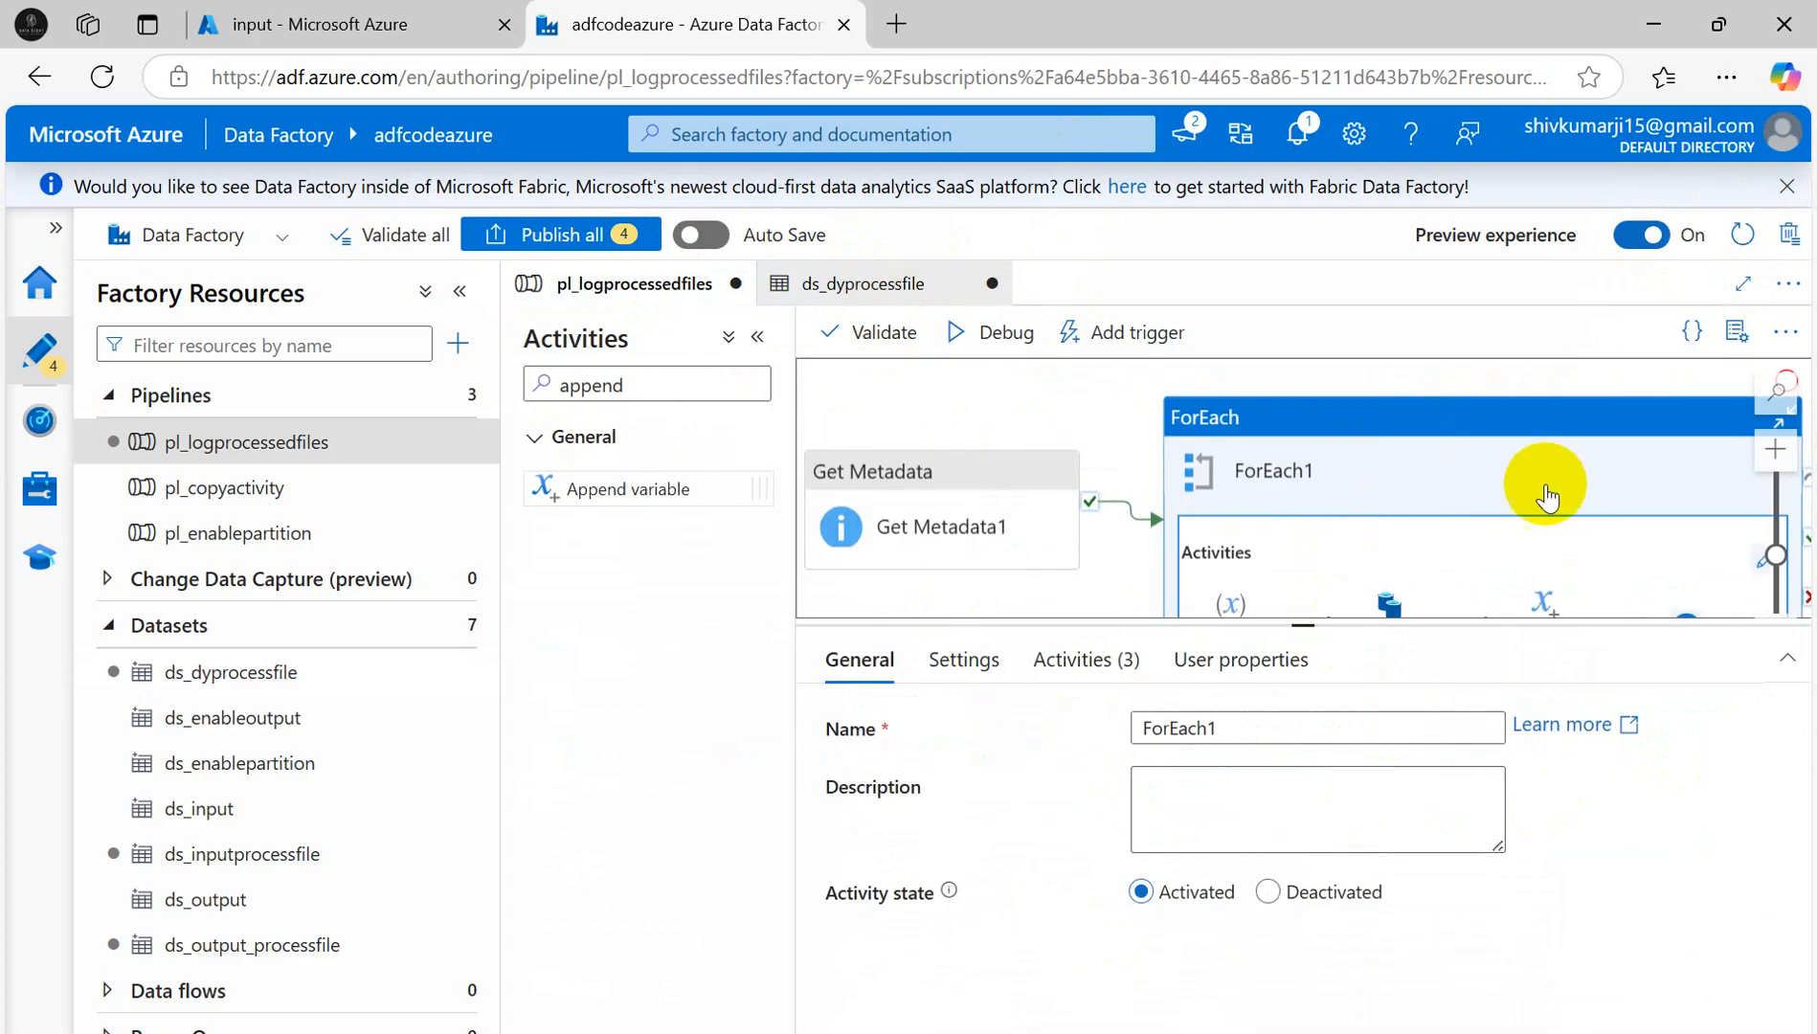
{"action": "left_click", "coordinate": [1015, 347]}
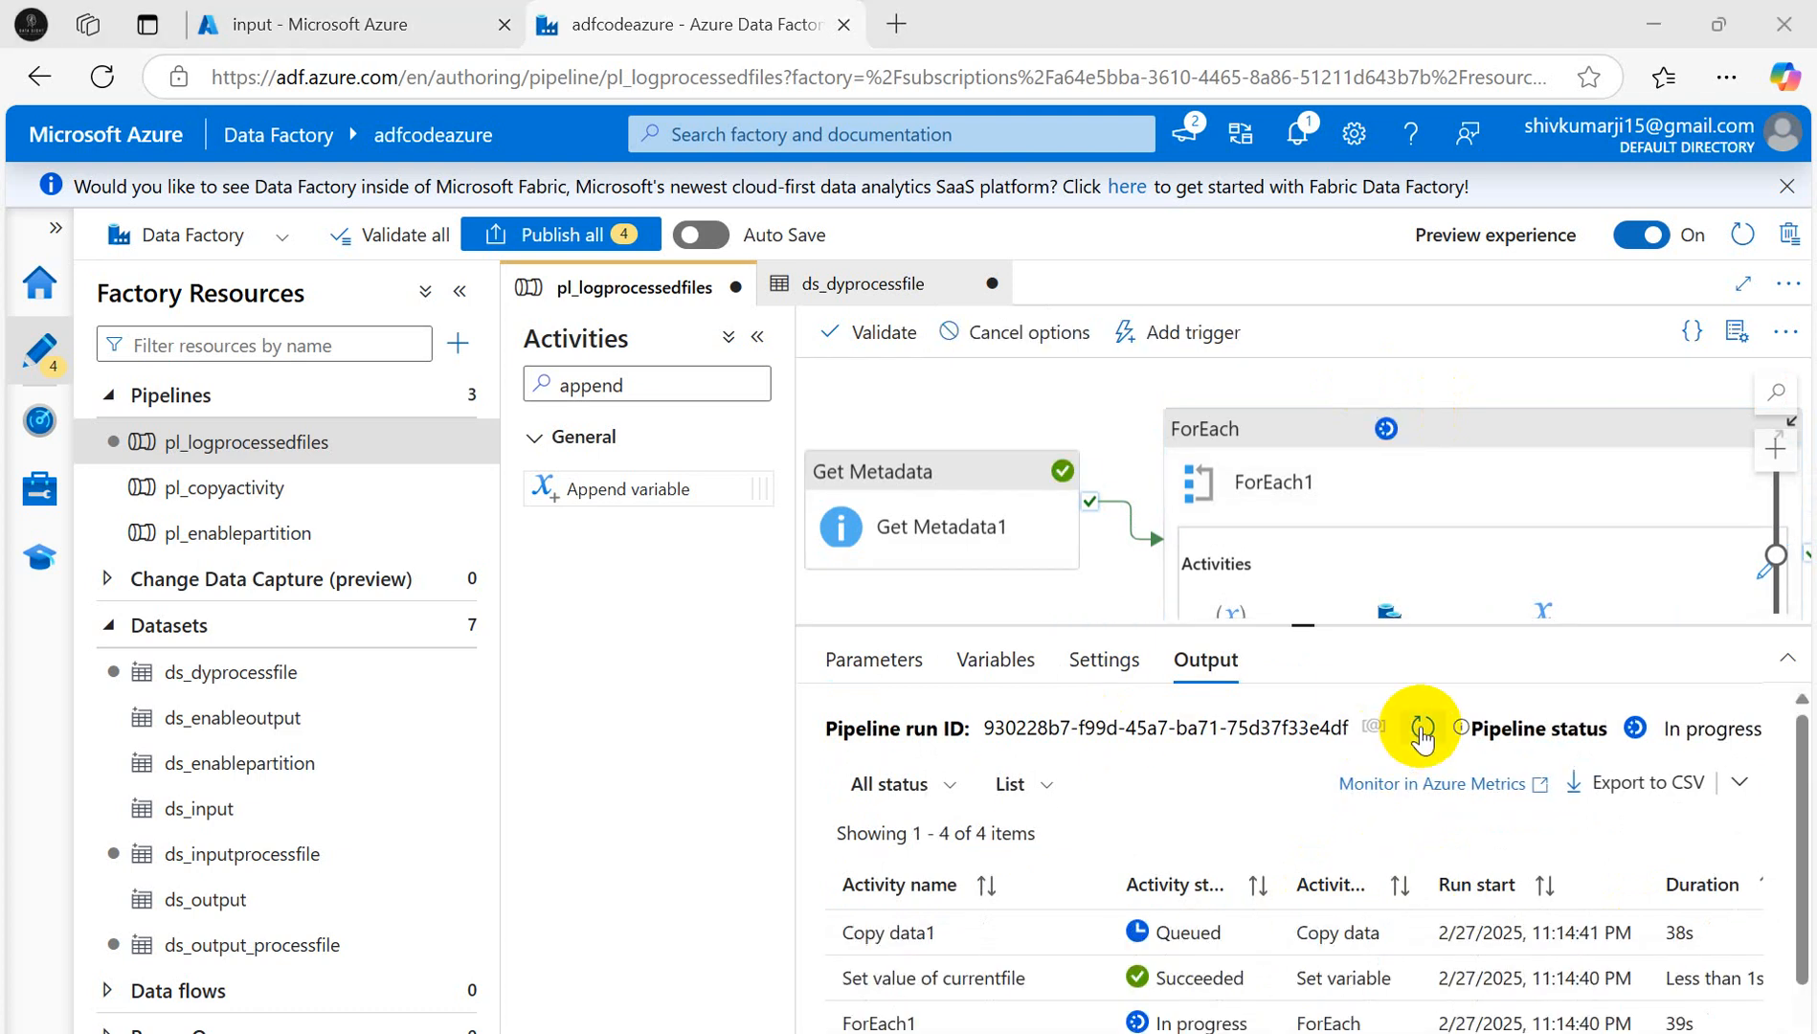
- Enlarge the Output pane and refresh it to follow the in-progress activity runs
{"action": "left_click", "coordinate": [1422, 728]}
{"action": "left_click", "coordinate": [1422, 728]}
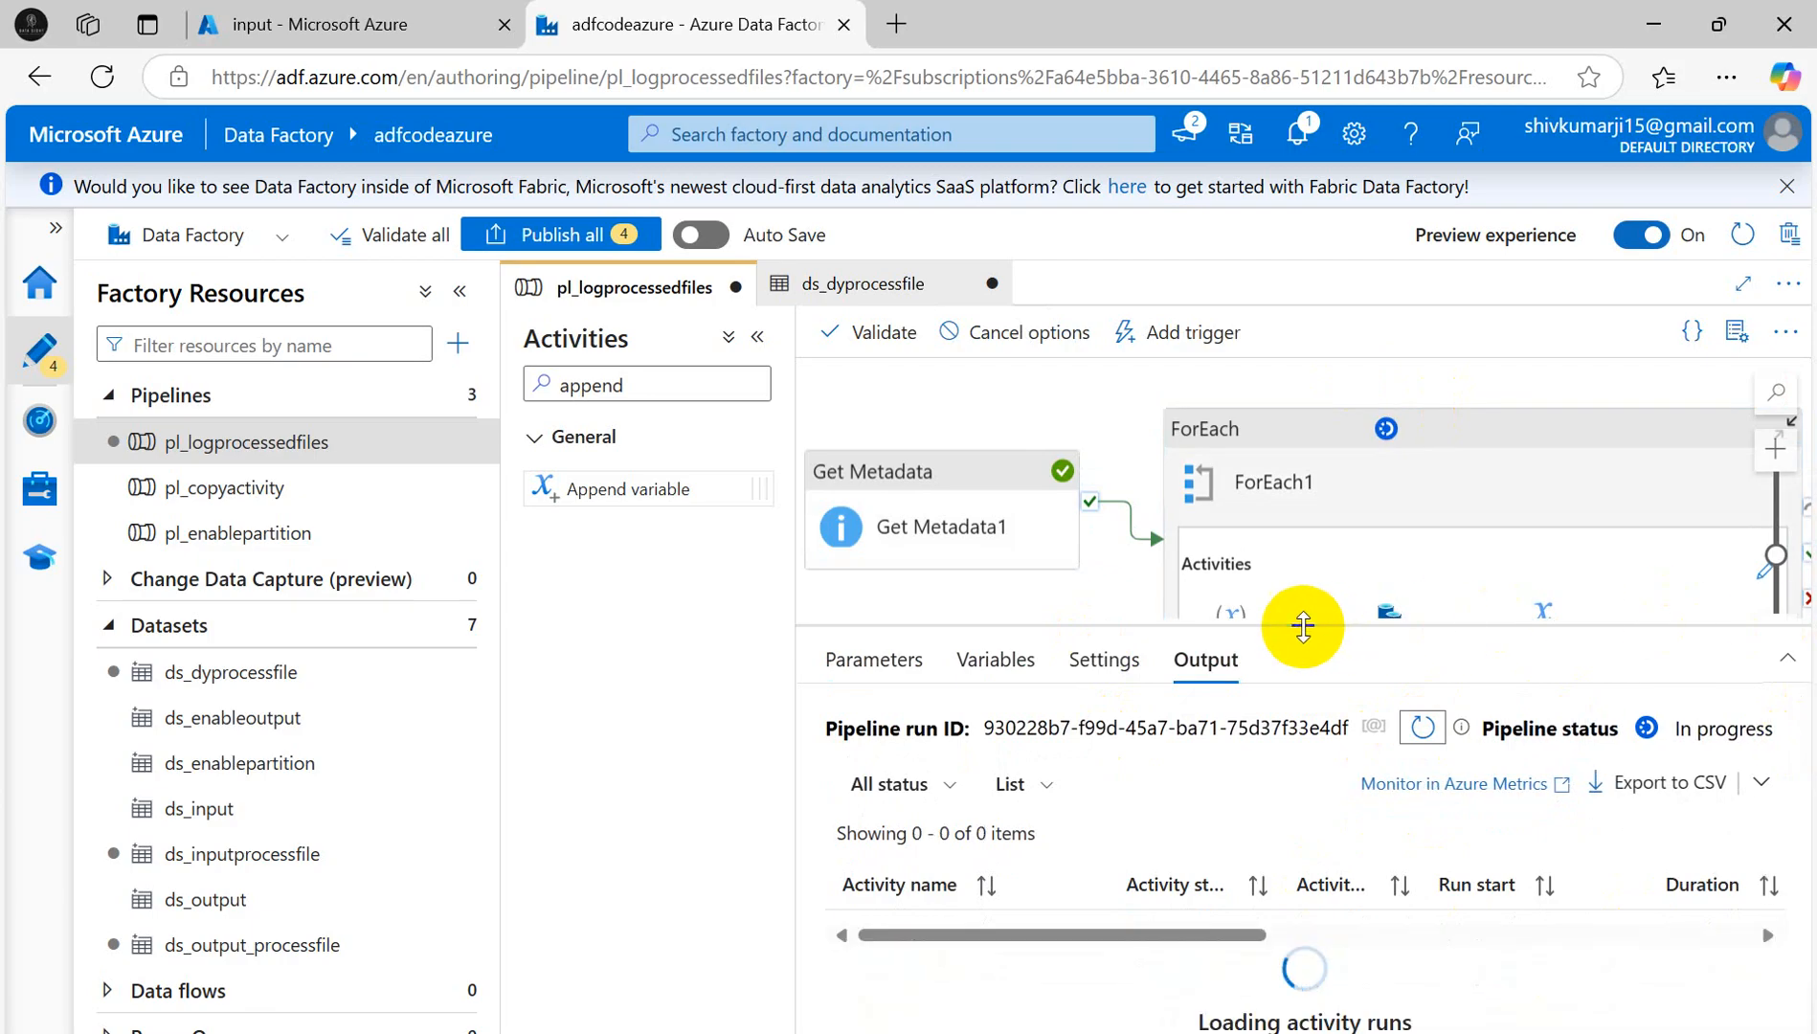
{"action": "left_click_drag", "start_coordinate": [1300, 626], "coordinate": [1348, 519]}
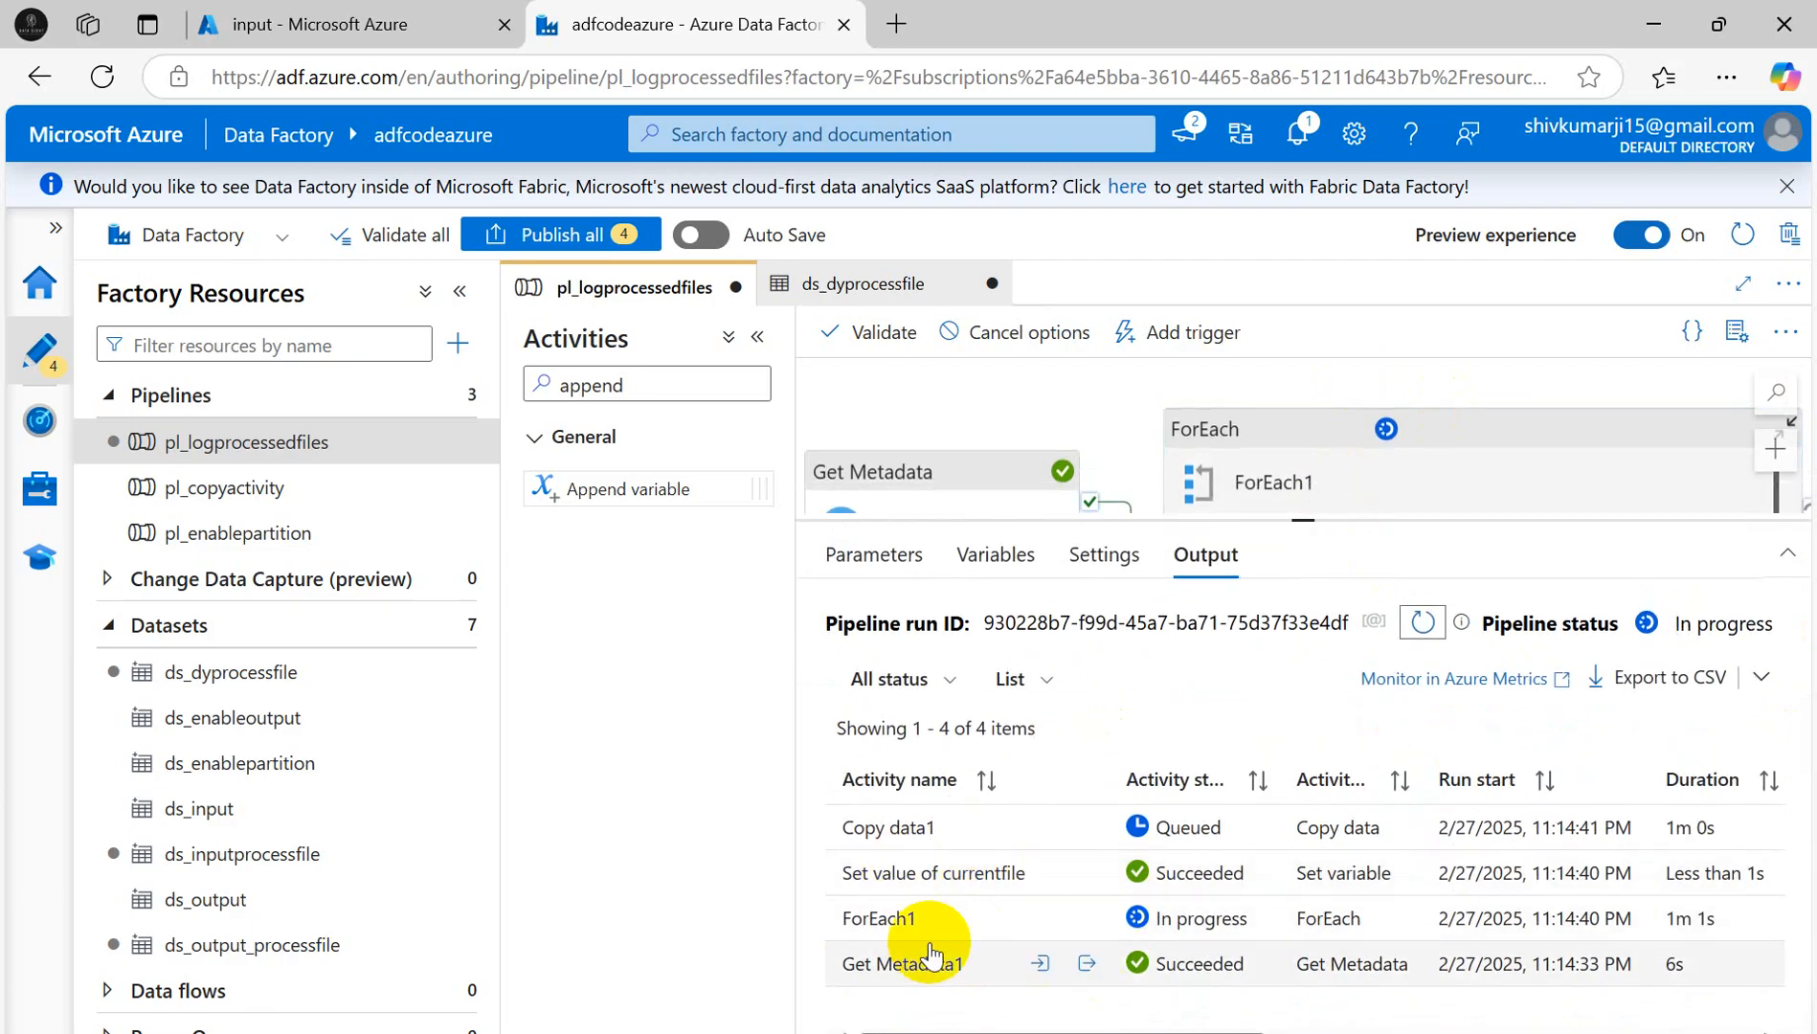
{"action": "left_click", "coordinate": [1421, 625]}
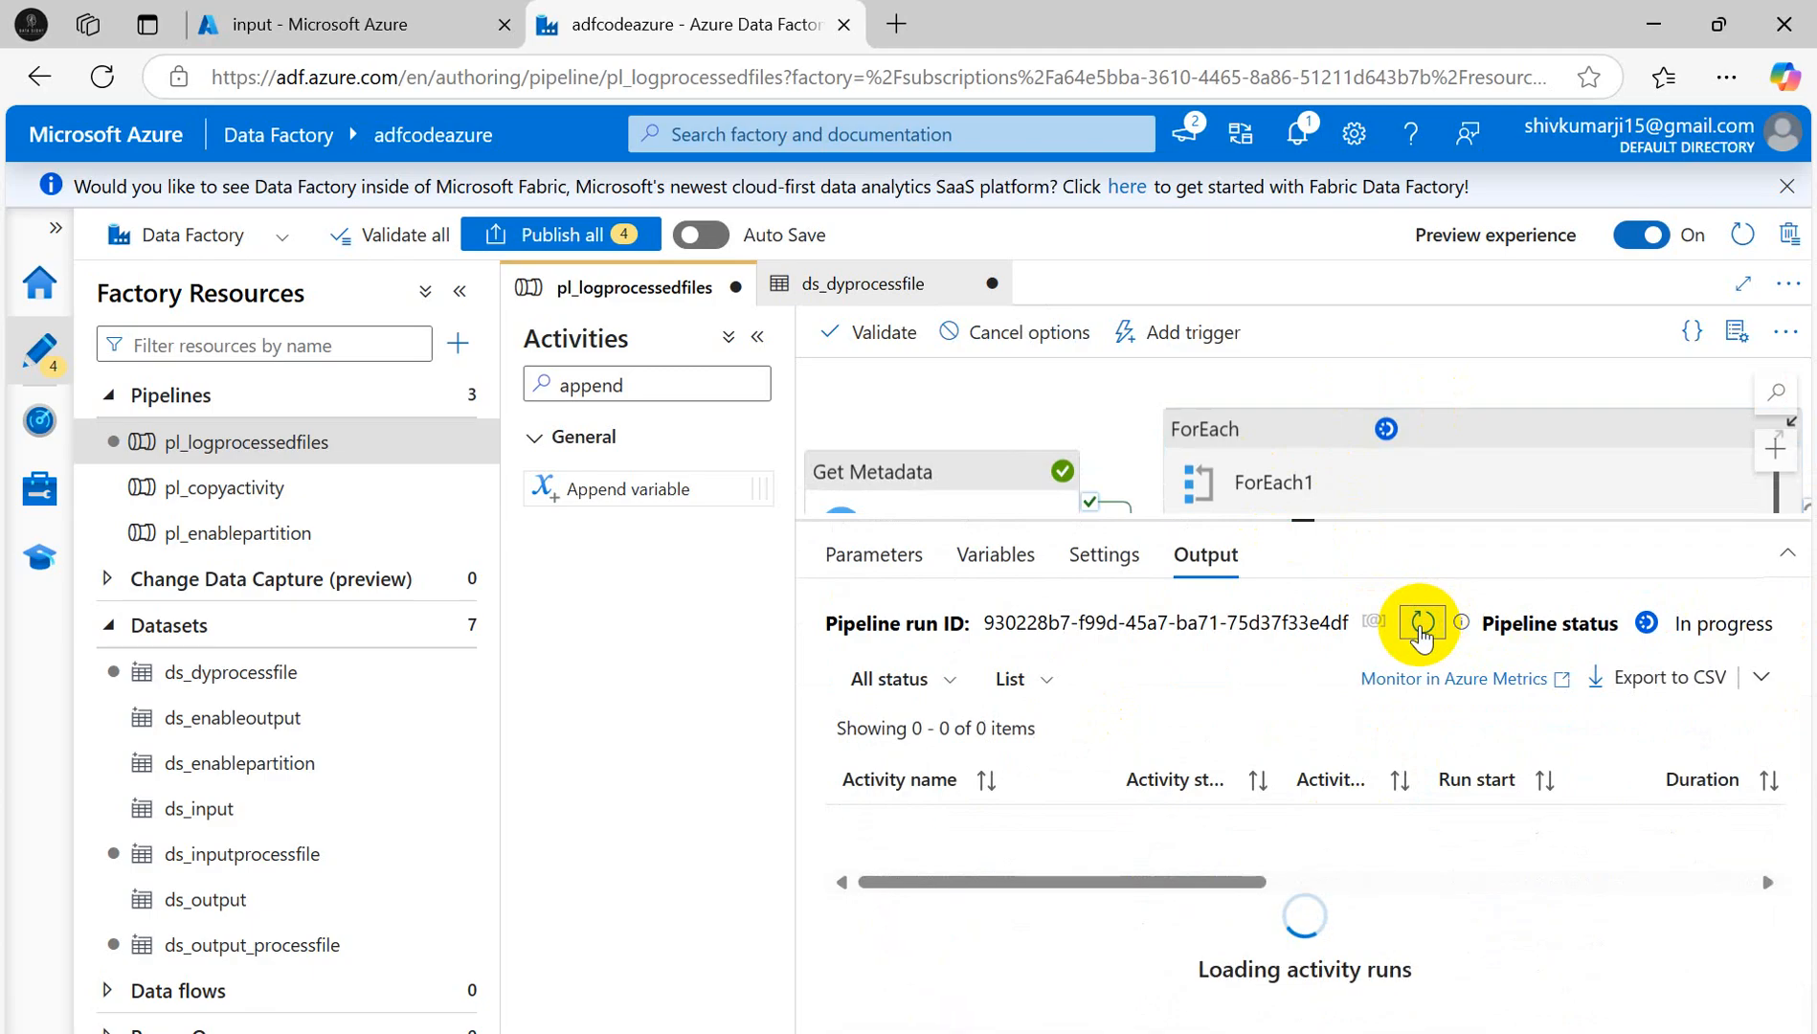
{"action": "left_click", "coordinate": [1421, 624]}
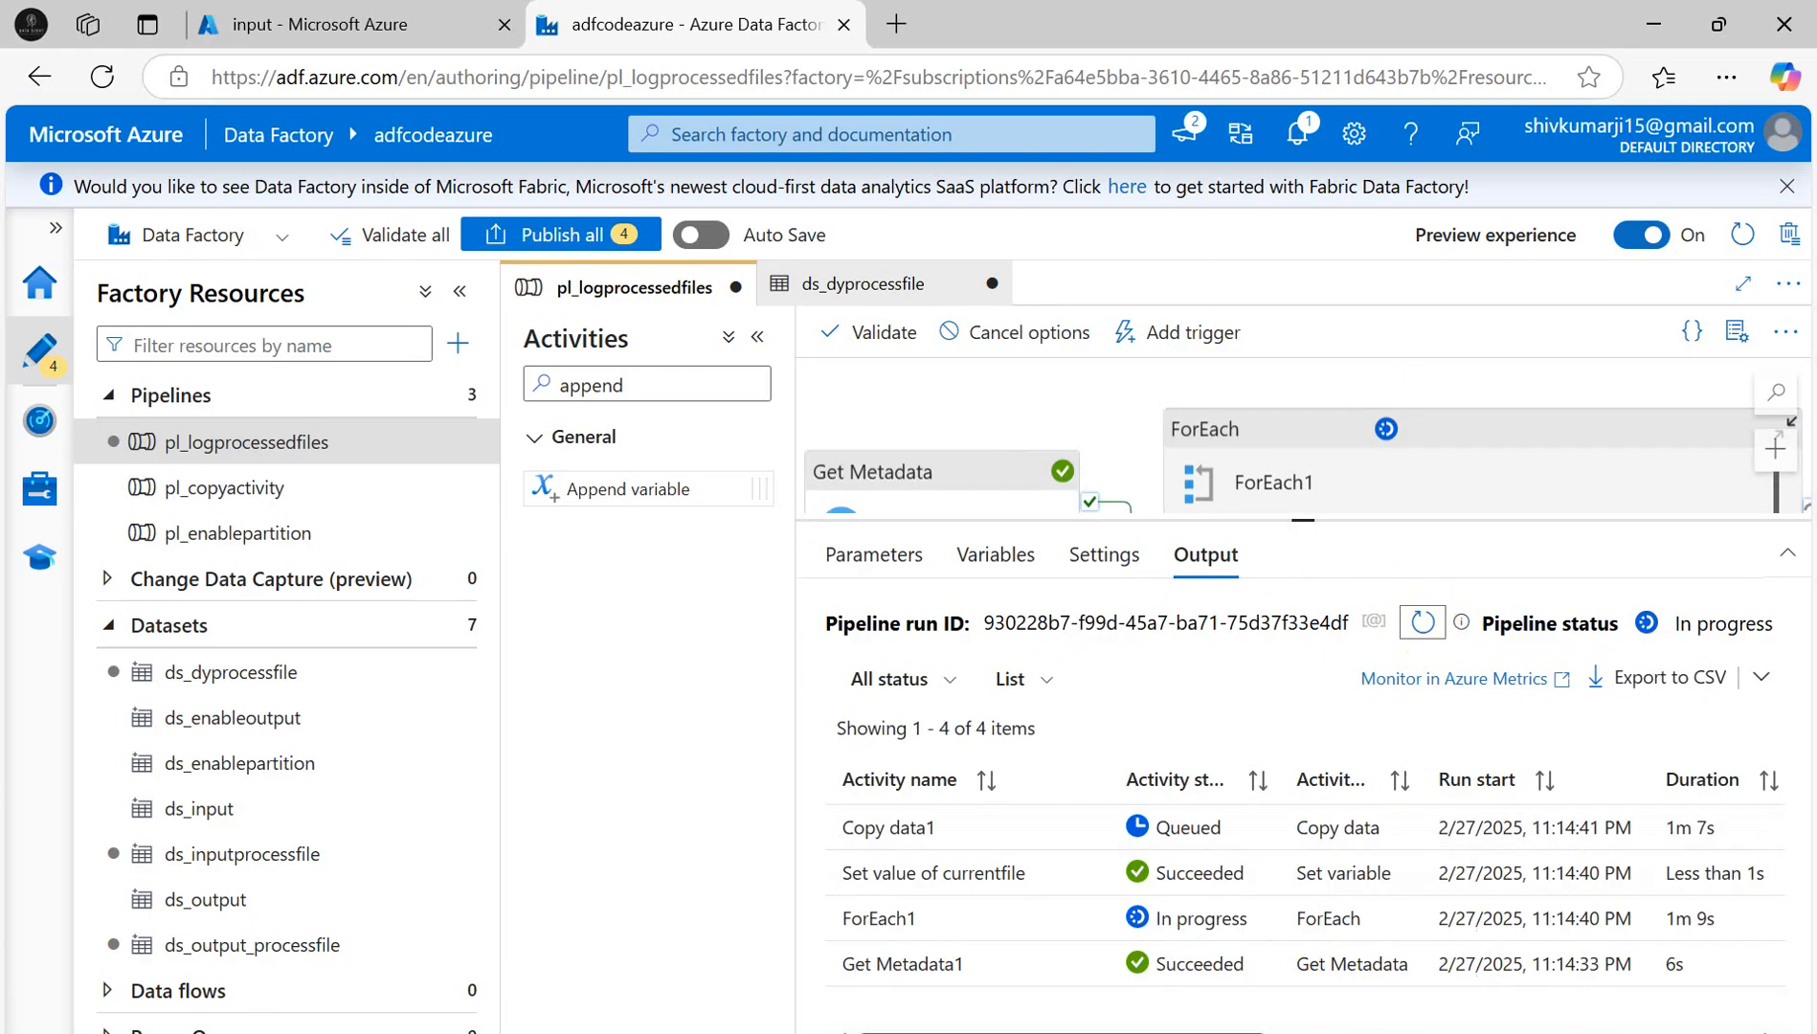
- Check the first Set value of currentfile output is Salesfile1.csv and copy the run ID
{"action": "left_click", "coordinate": [1084, 873]}
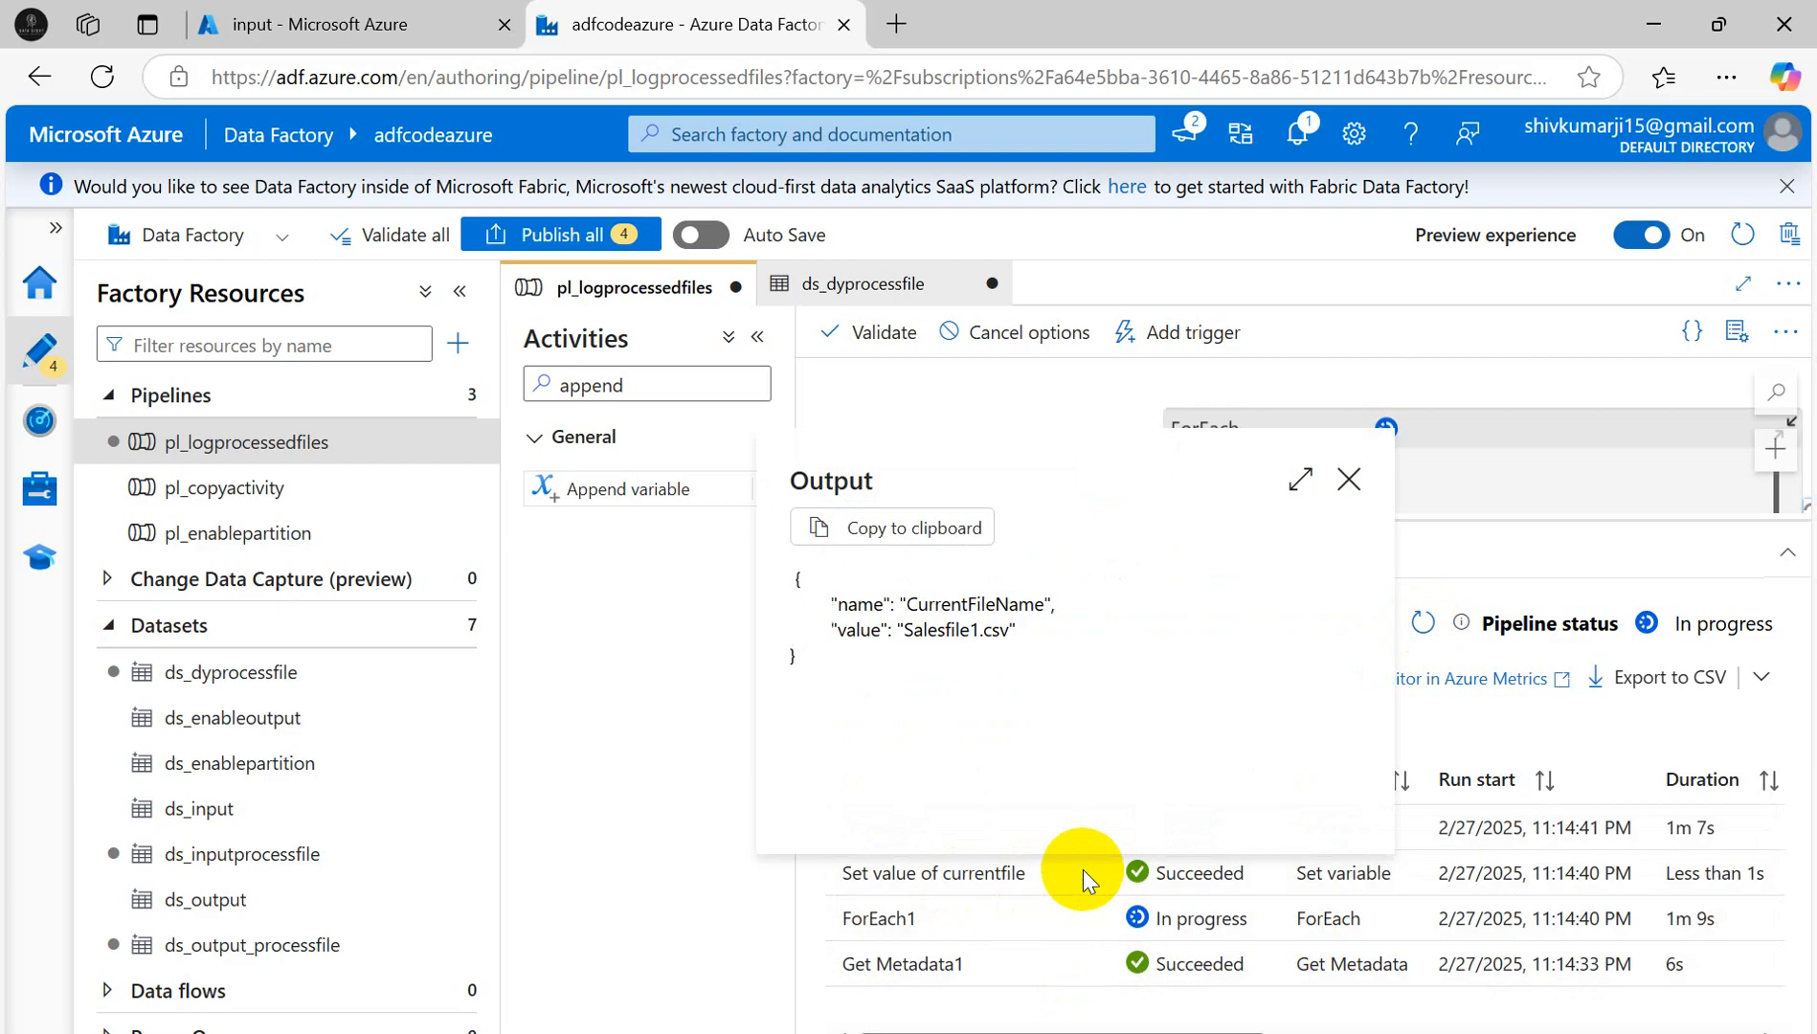
{"action": "left_click_drag", "start_coordinate": [901, 629], "coordinate": [1010, 628]}
{"action": "left_click", "coordinate": [1349, 479]}
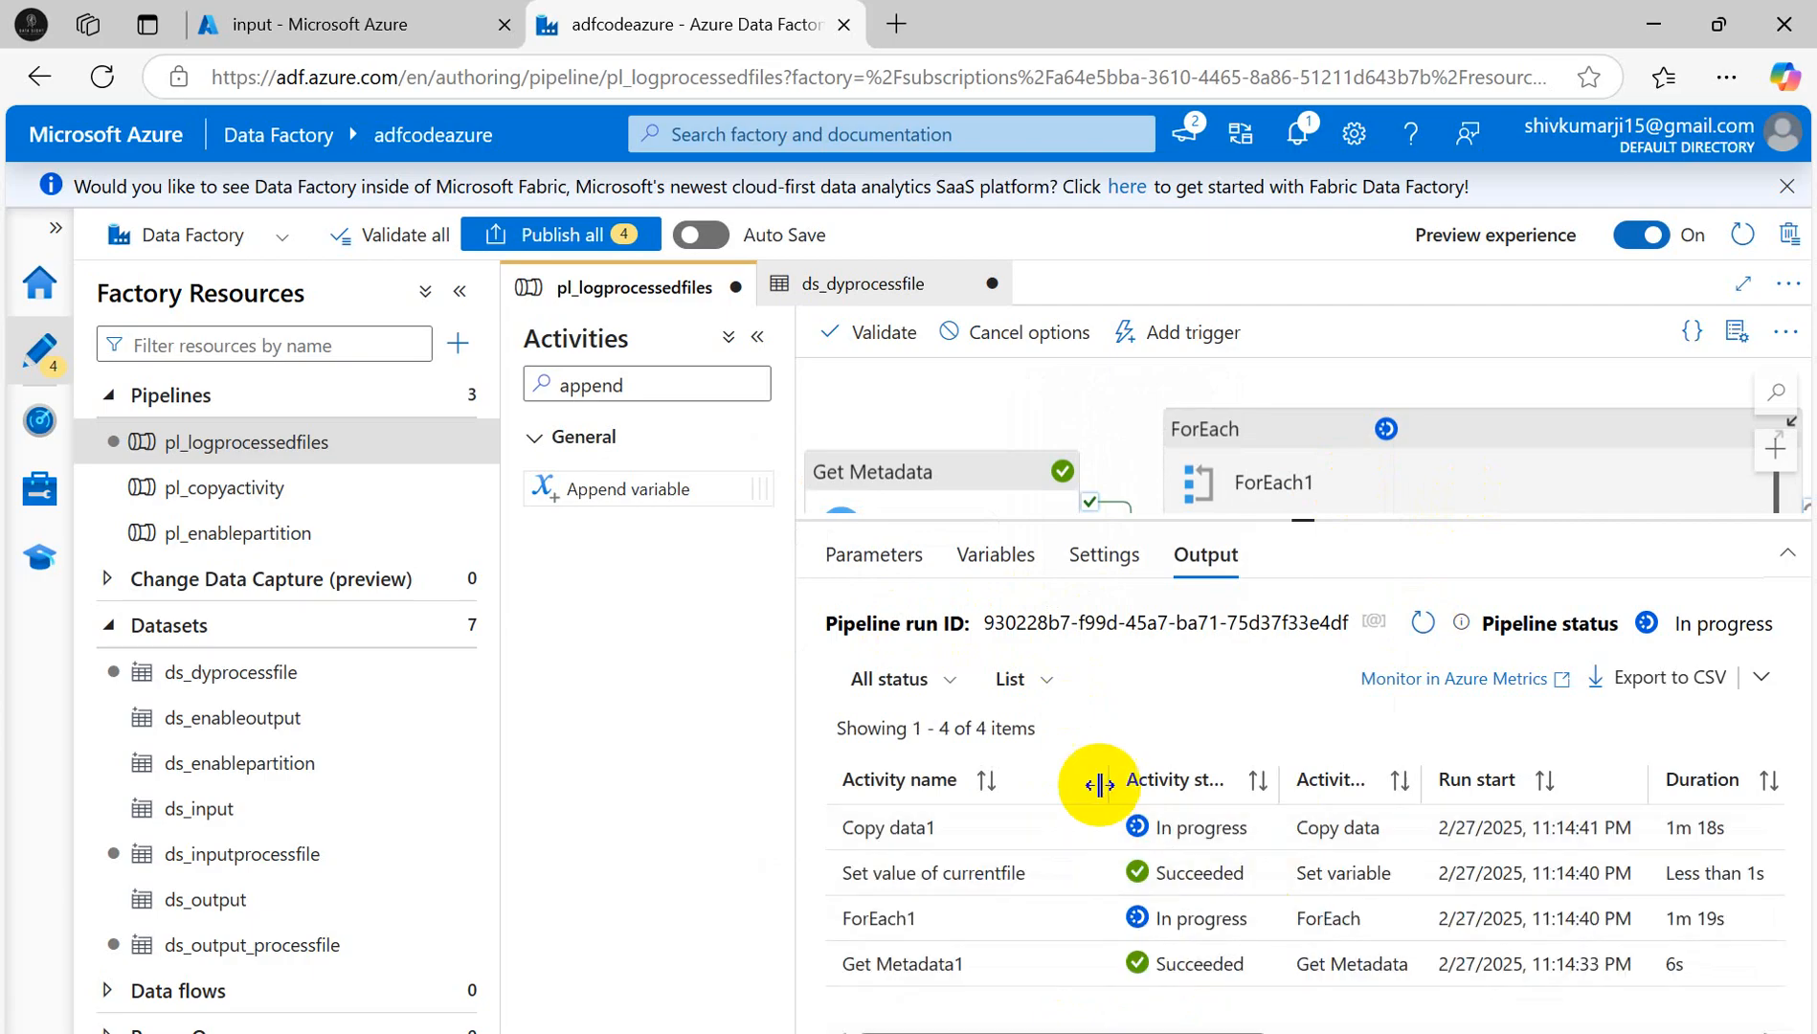
{"action": "left_click", "coordinate": [1376, 622]}
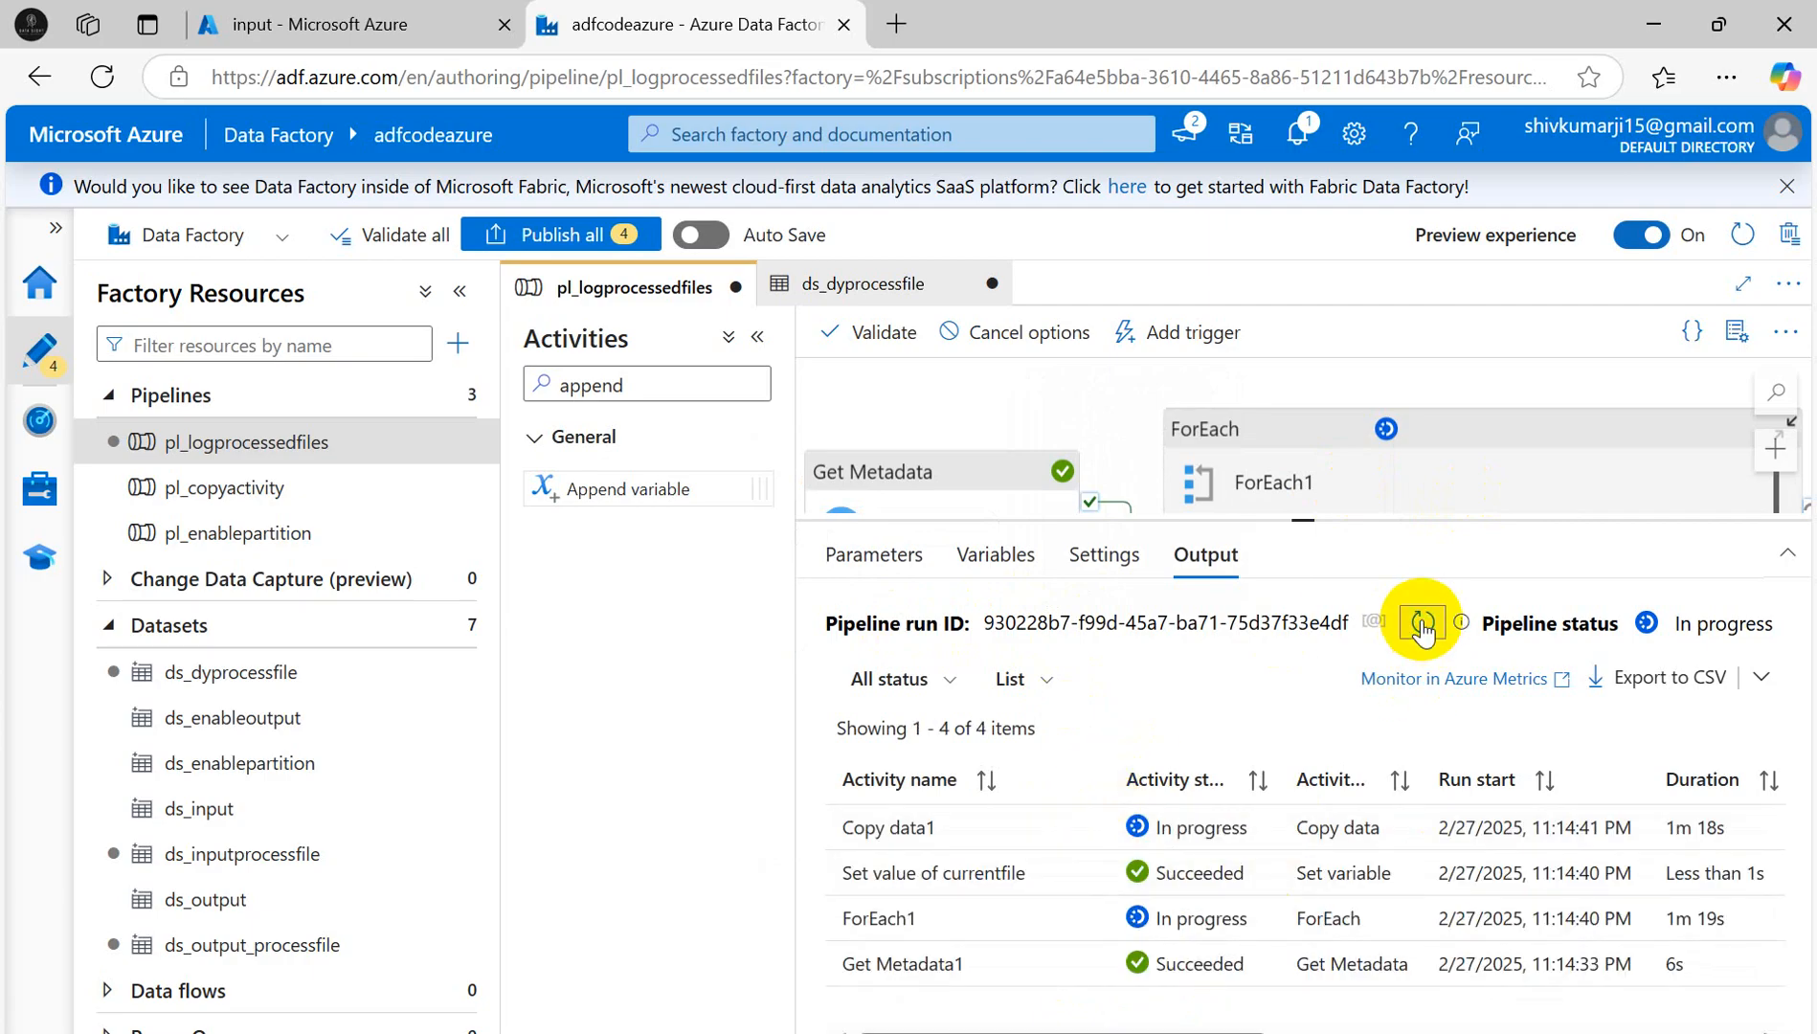
- Refresh the runs and confirm the next Set value of currentfile output is Salesfile2.csv
{"action": "left_click", "coordinate": [1422, 625]}
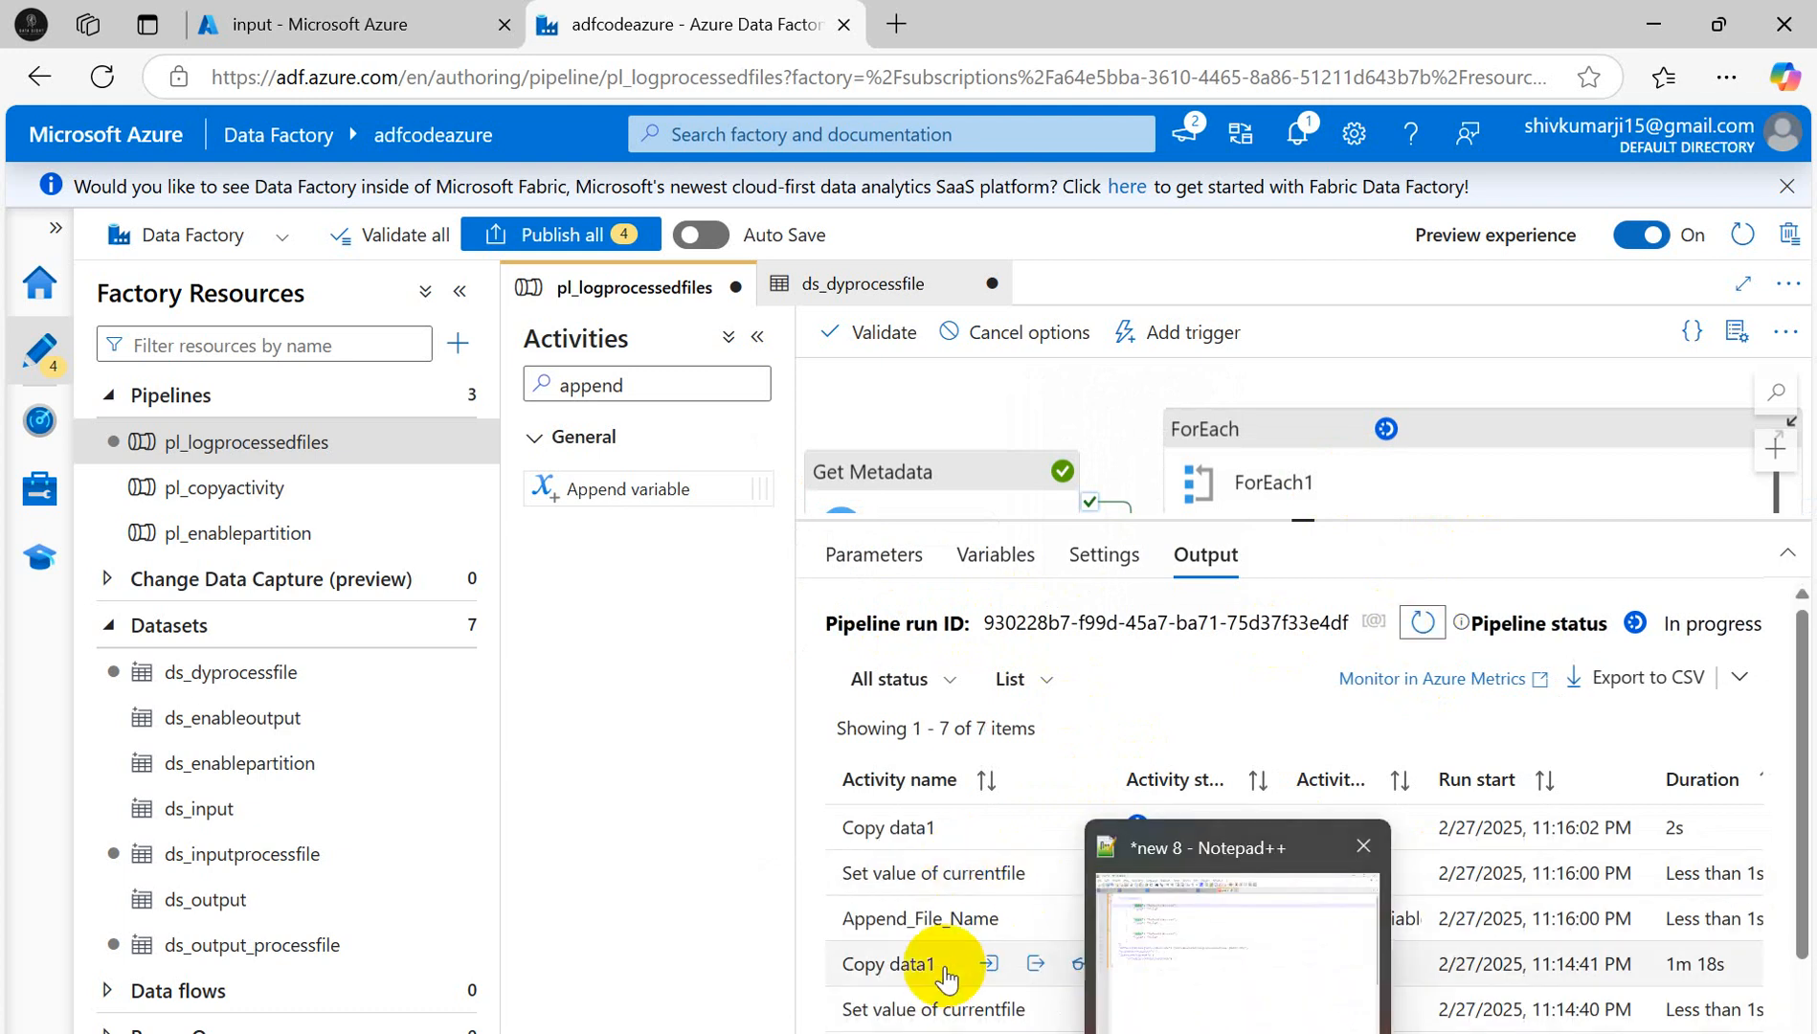
{"action": "scroll", "coordinate": [1350, 939], "scroll_direction": "down", "scroll_amount": 1}
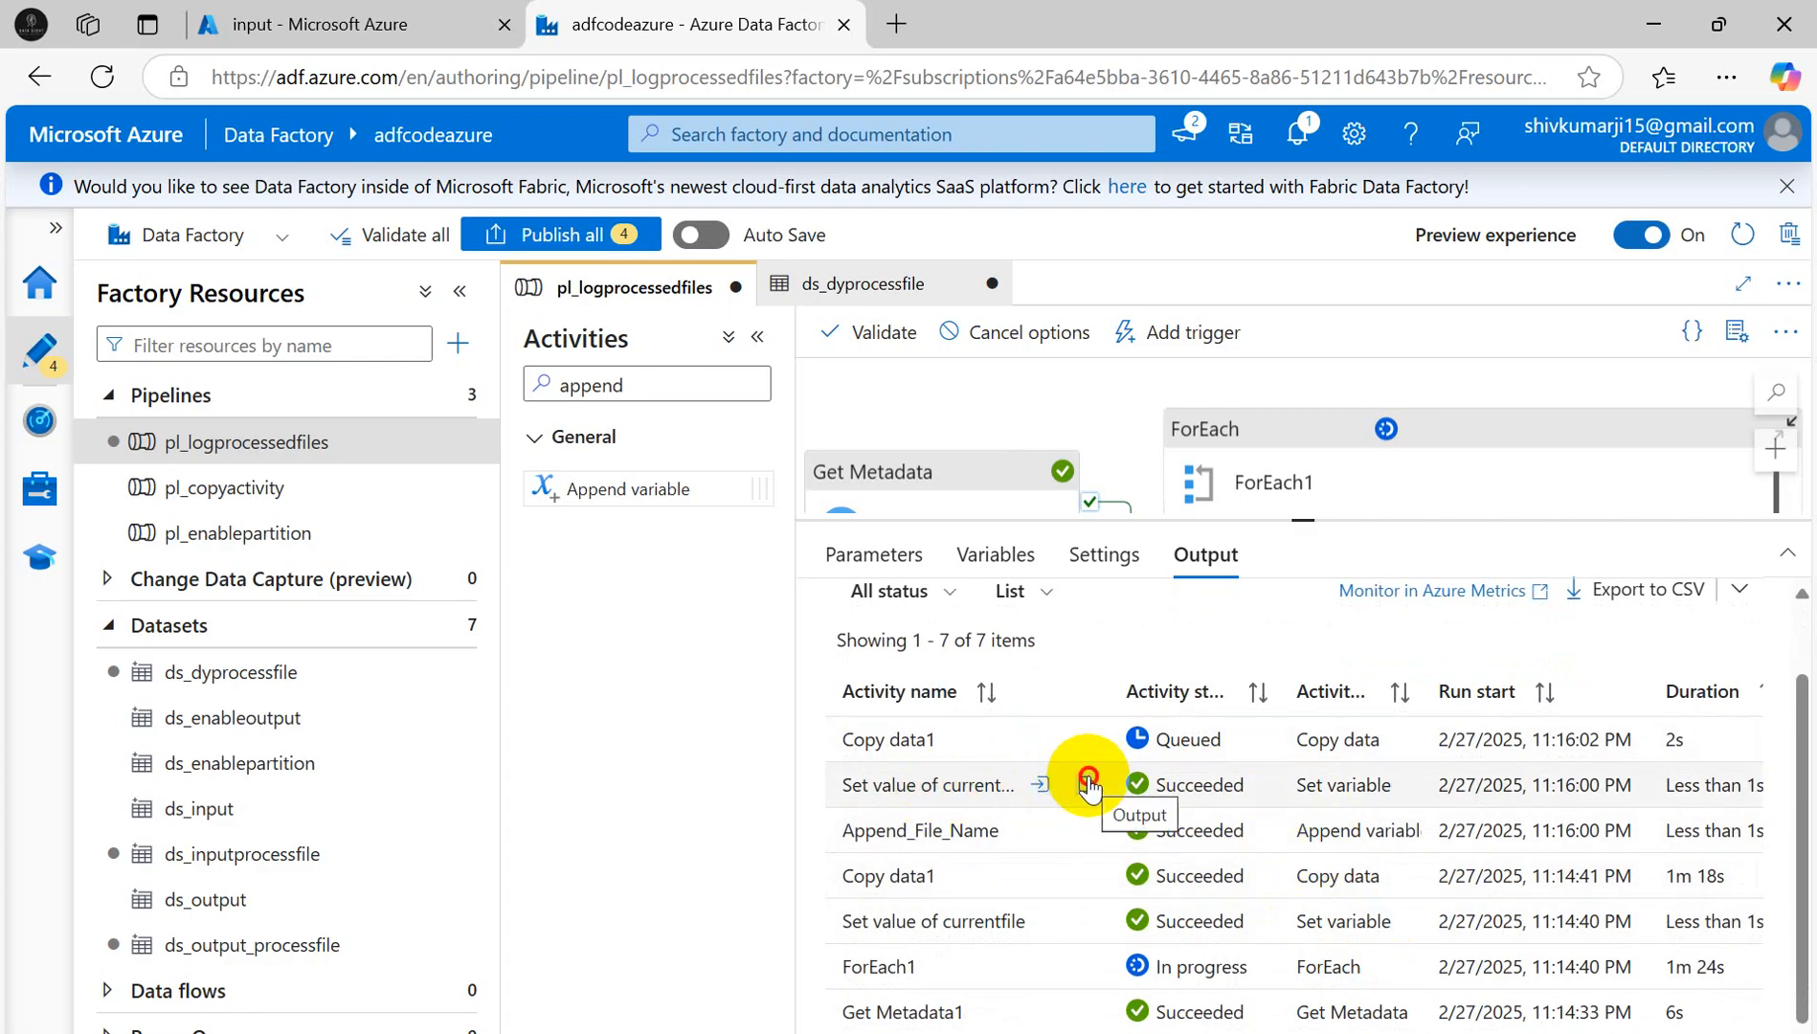
{"action": "left_click", "coordinate": [1089, 785]}
{"action": "left_click_drag", "start_coordinate": [903, 543], "coordinate": [1010, 541]}
{"action": "left_click", "coordinate": [1349, 391]}
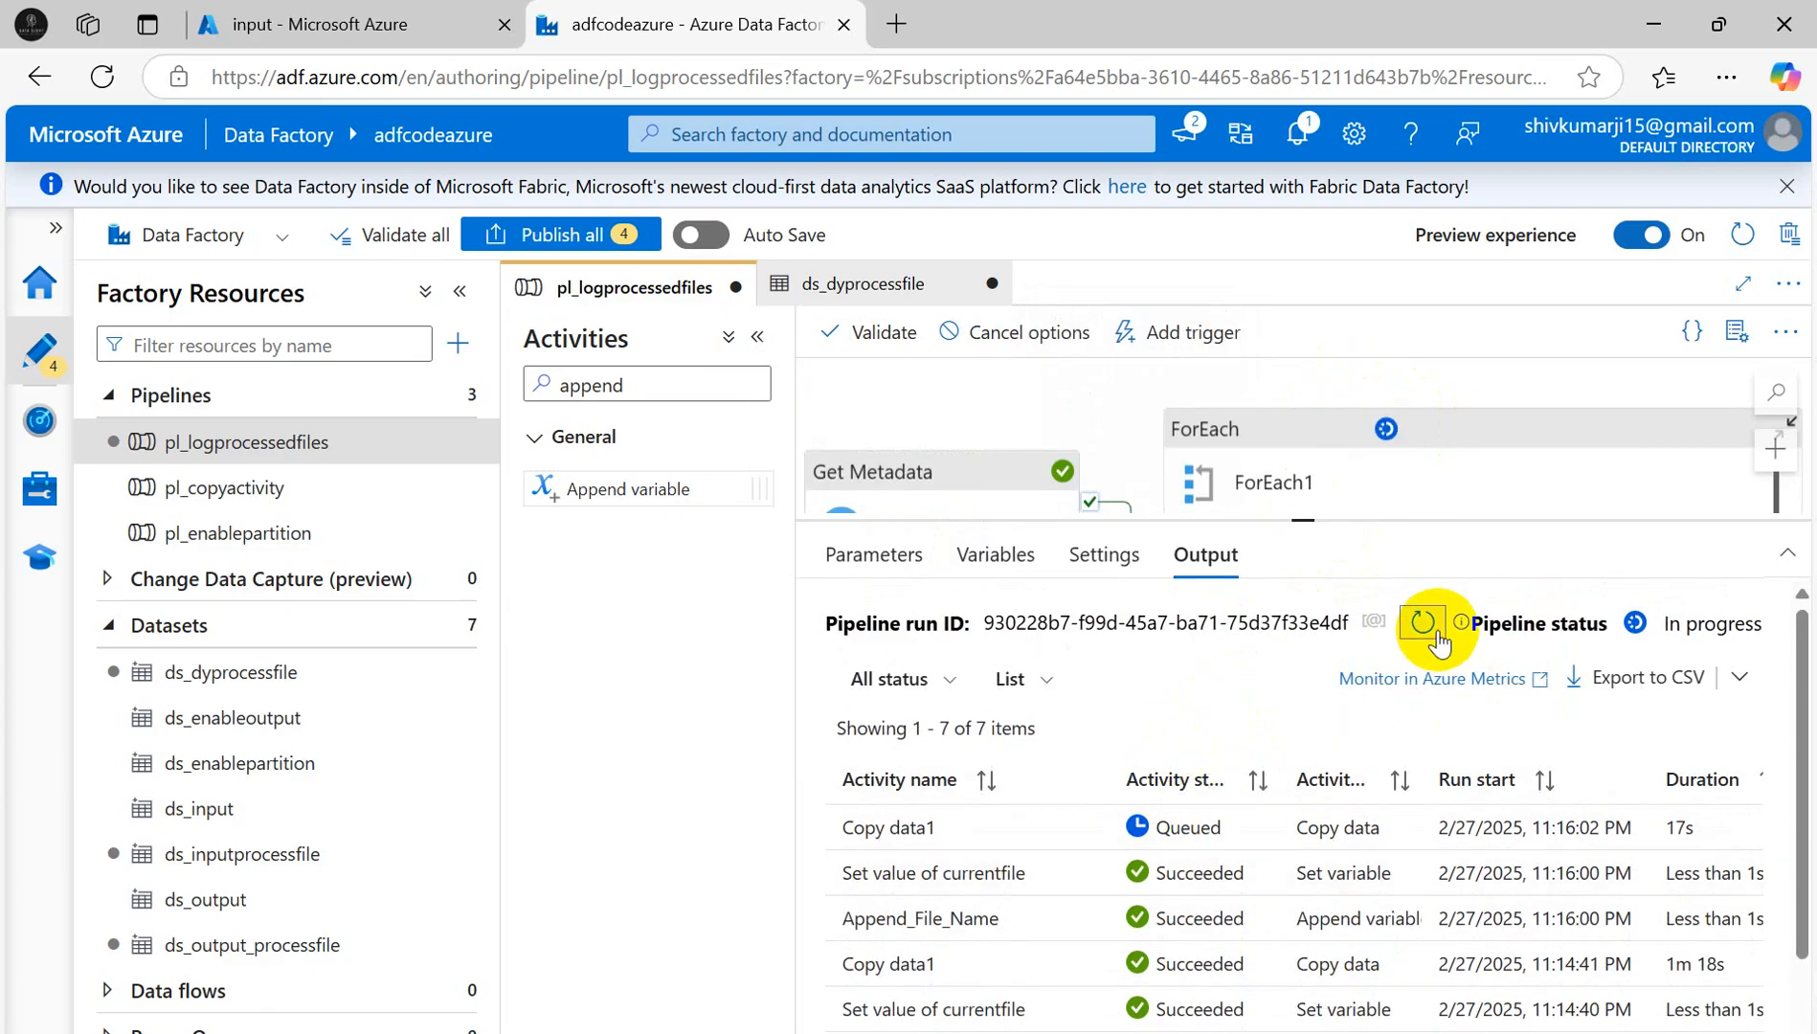
- Keep refreshing the activity runs, then view the input container's Salesfiles in the portal
{"action": "left_click", "coordinate": [1423, 623]}
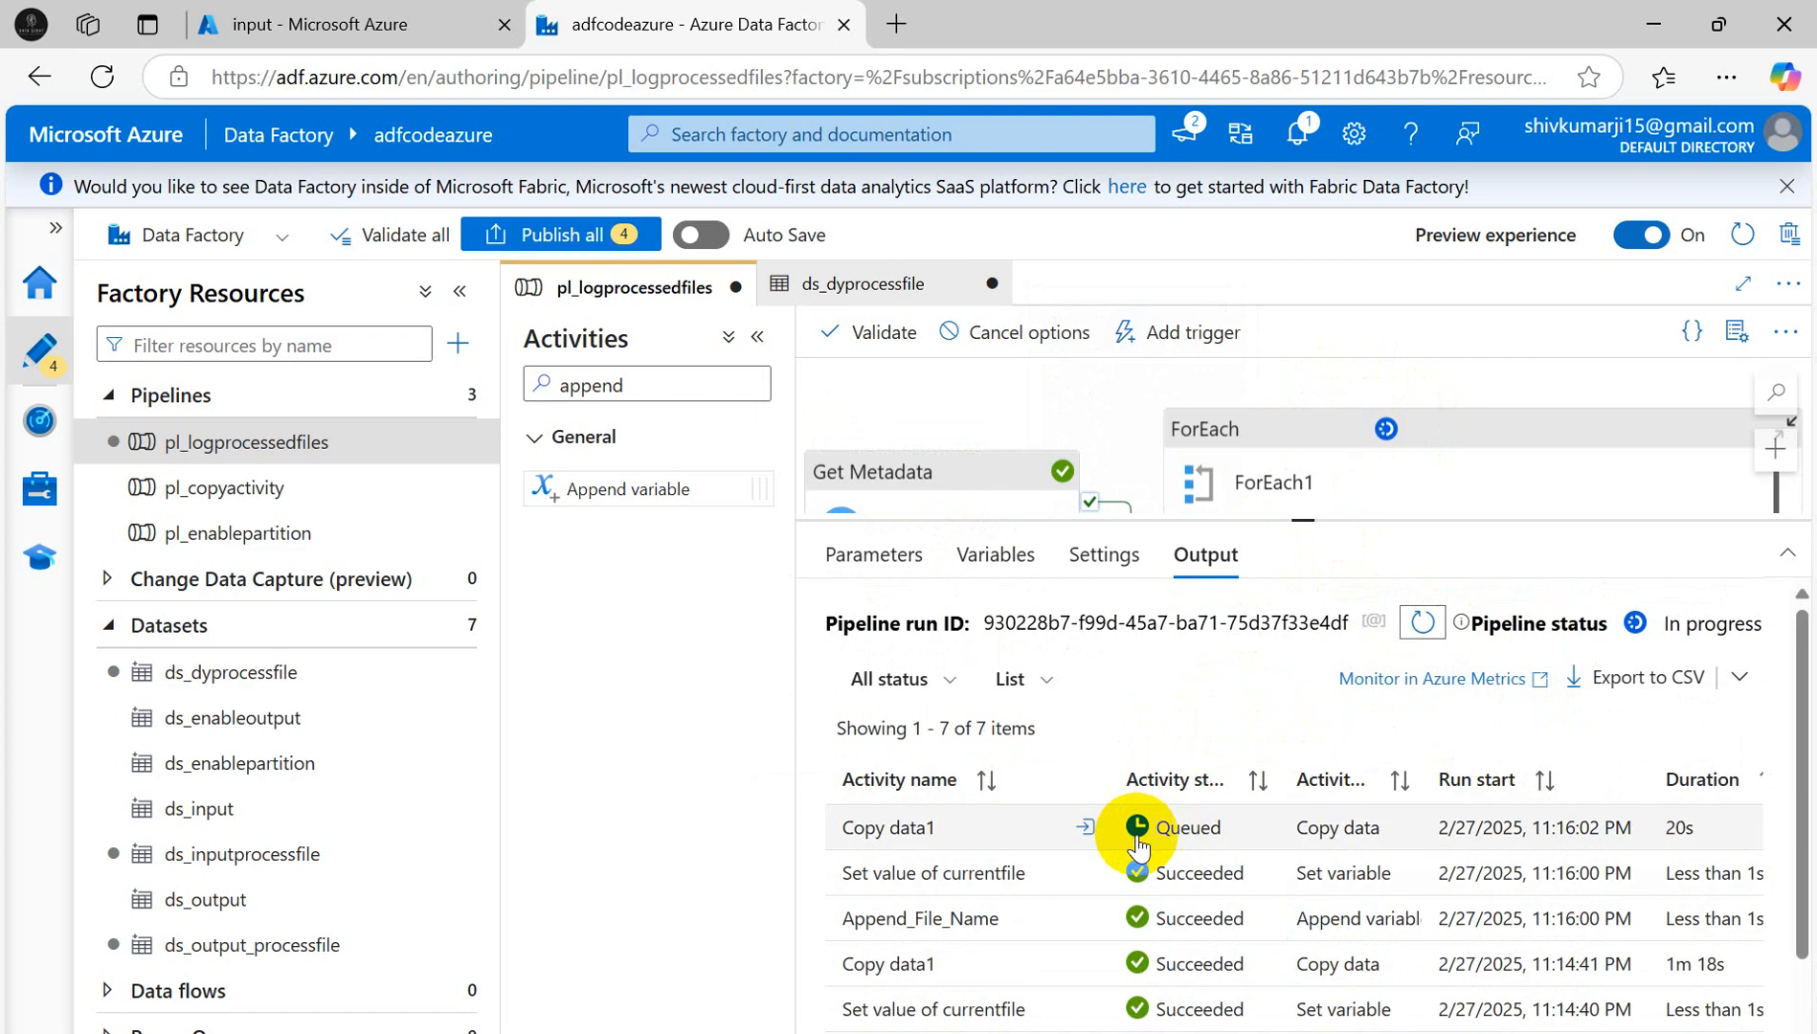
{"action": "left_click", "coordinate": [1423, 623]}
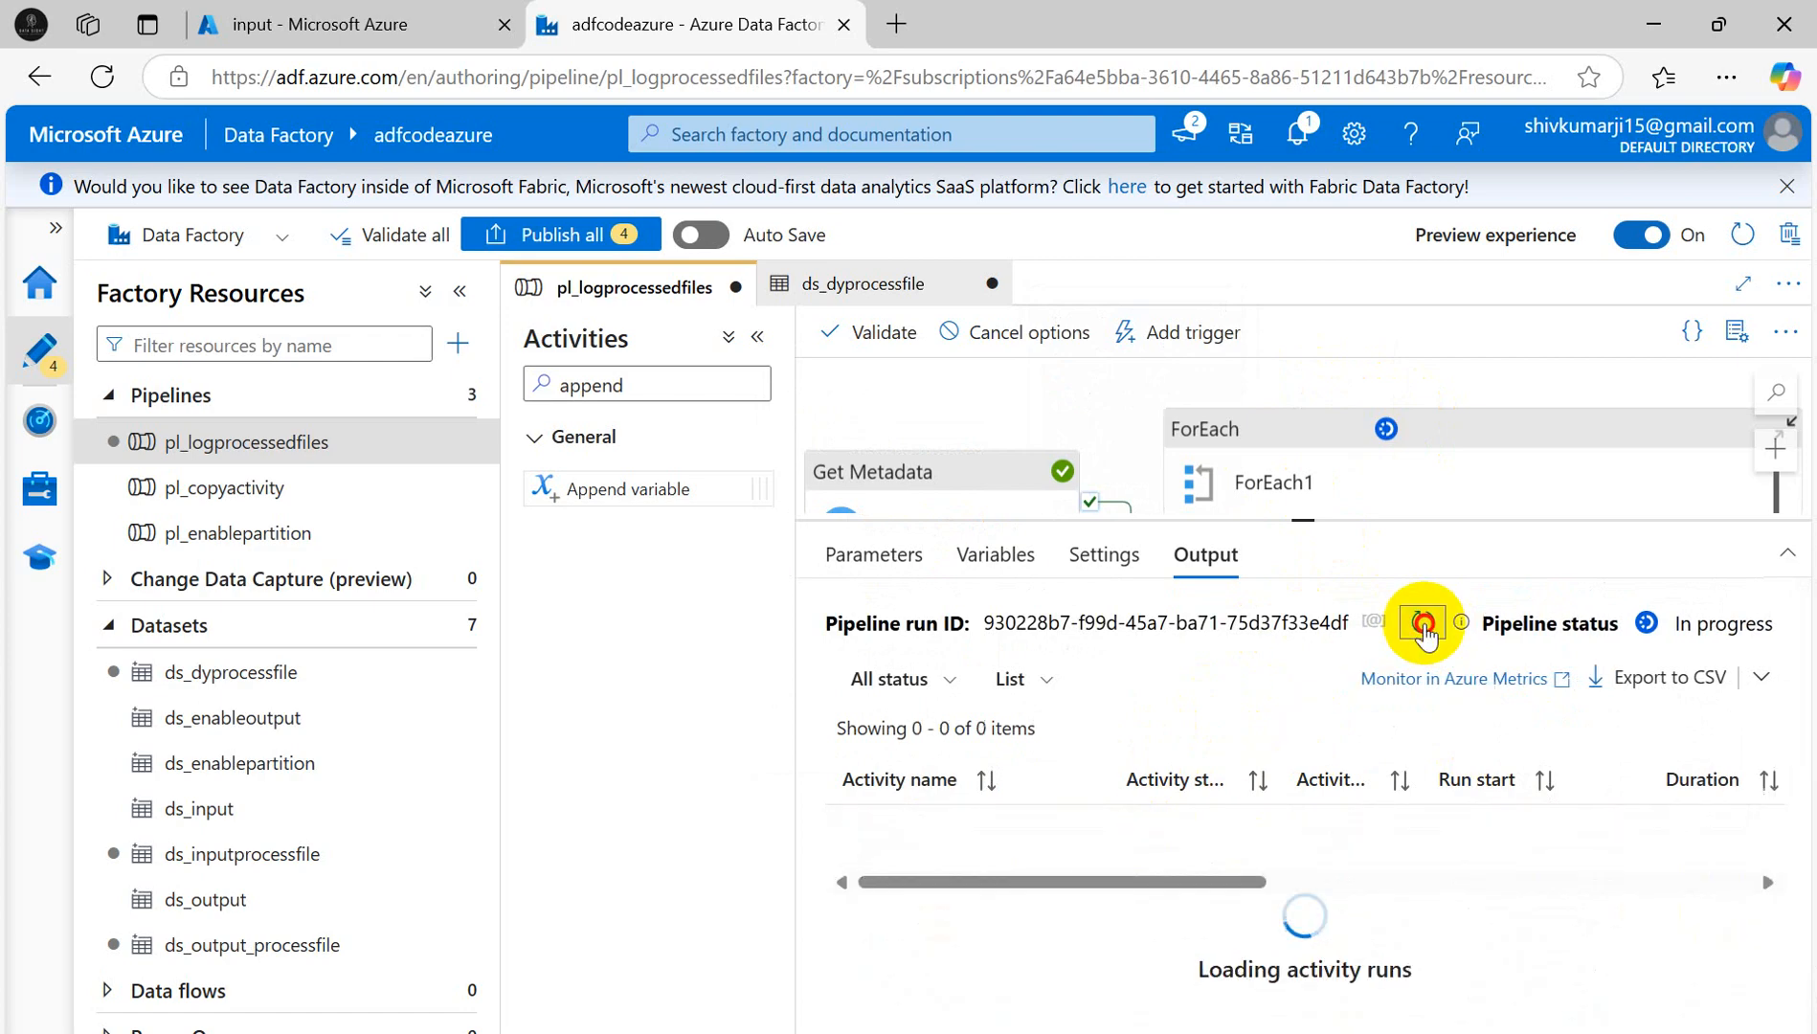
{"action": "left_click", "coordinate": [1423, 624]}
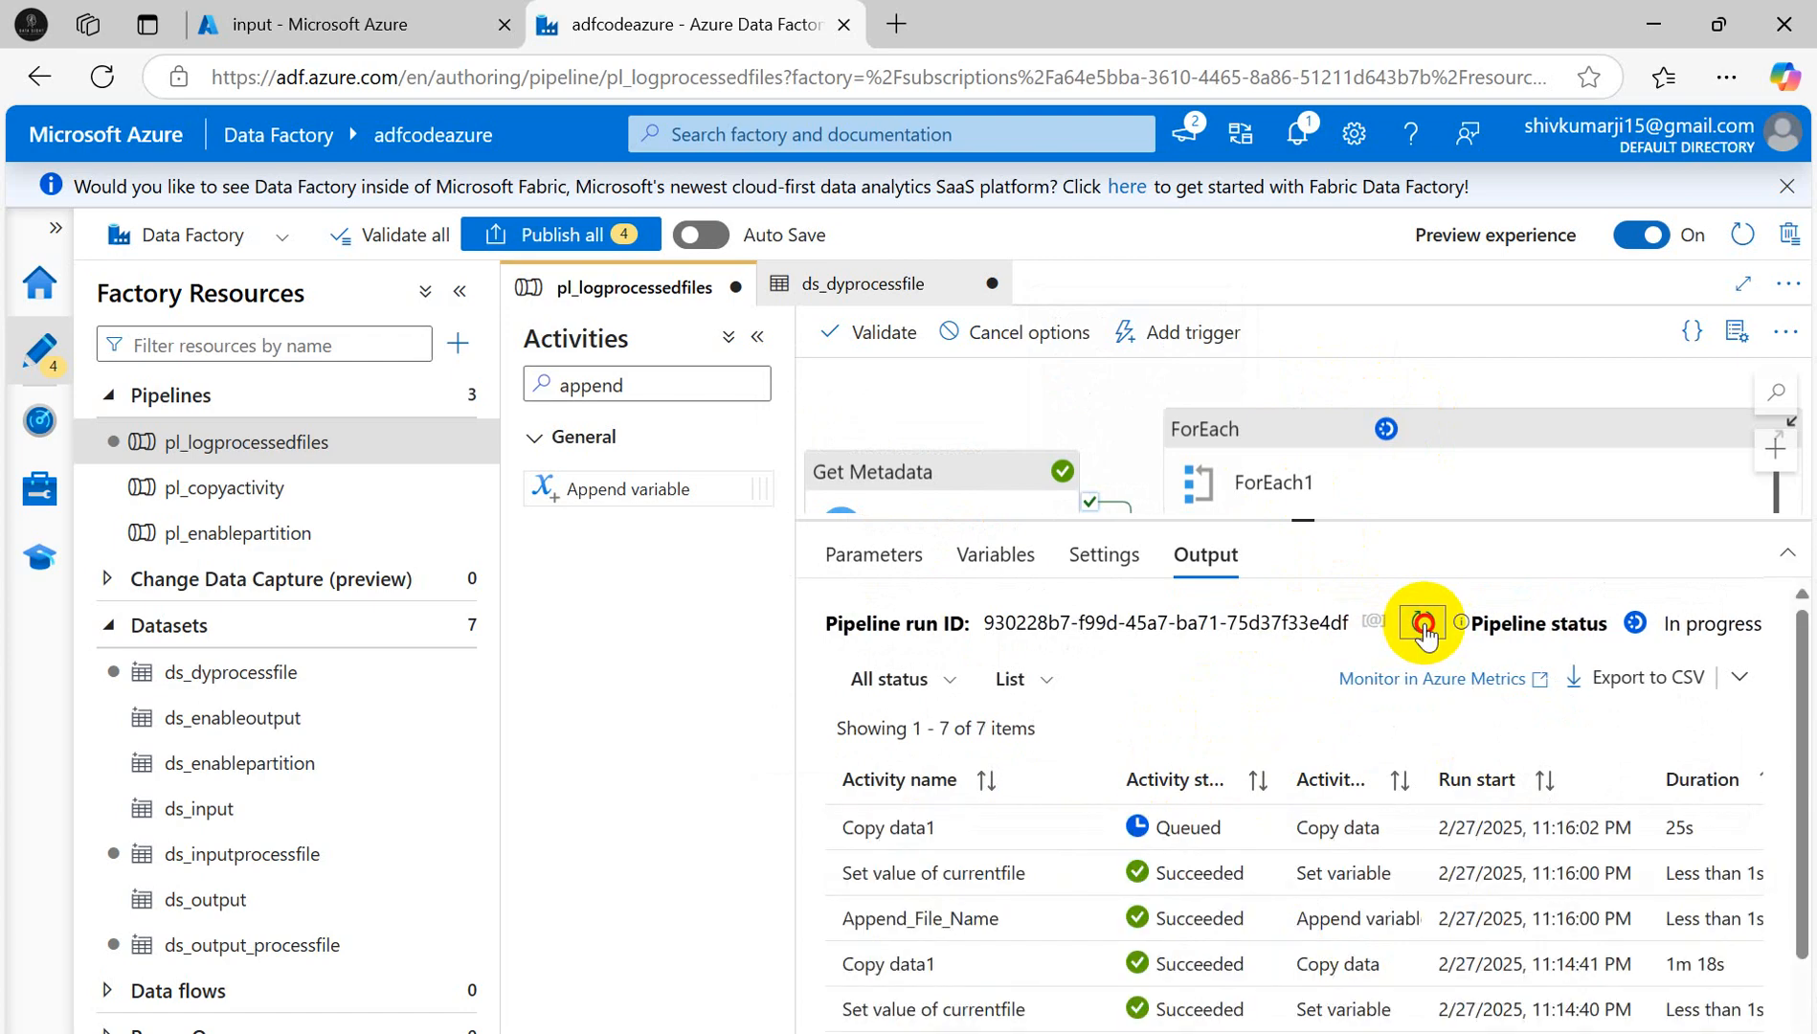
{"action": "left_click", "coordinate": [1423, 623]}
{"action": "left_click", "coordinate": [1424, 623]}
{"action": "left_click", "coordinate": [1424, 623]}
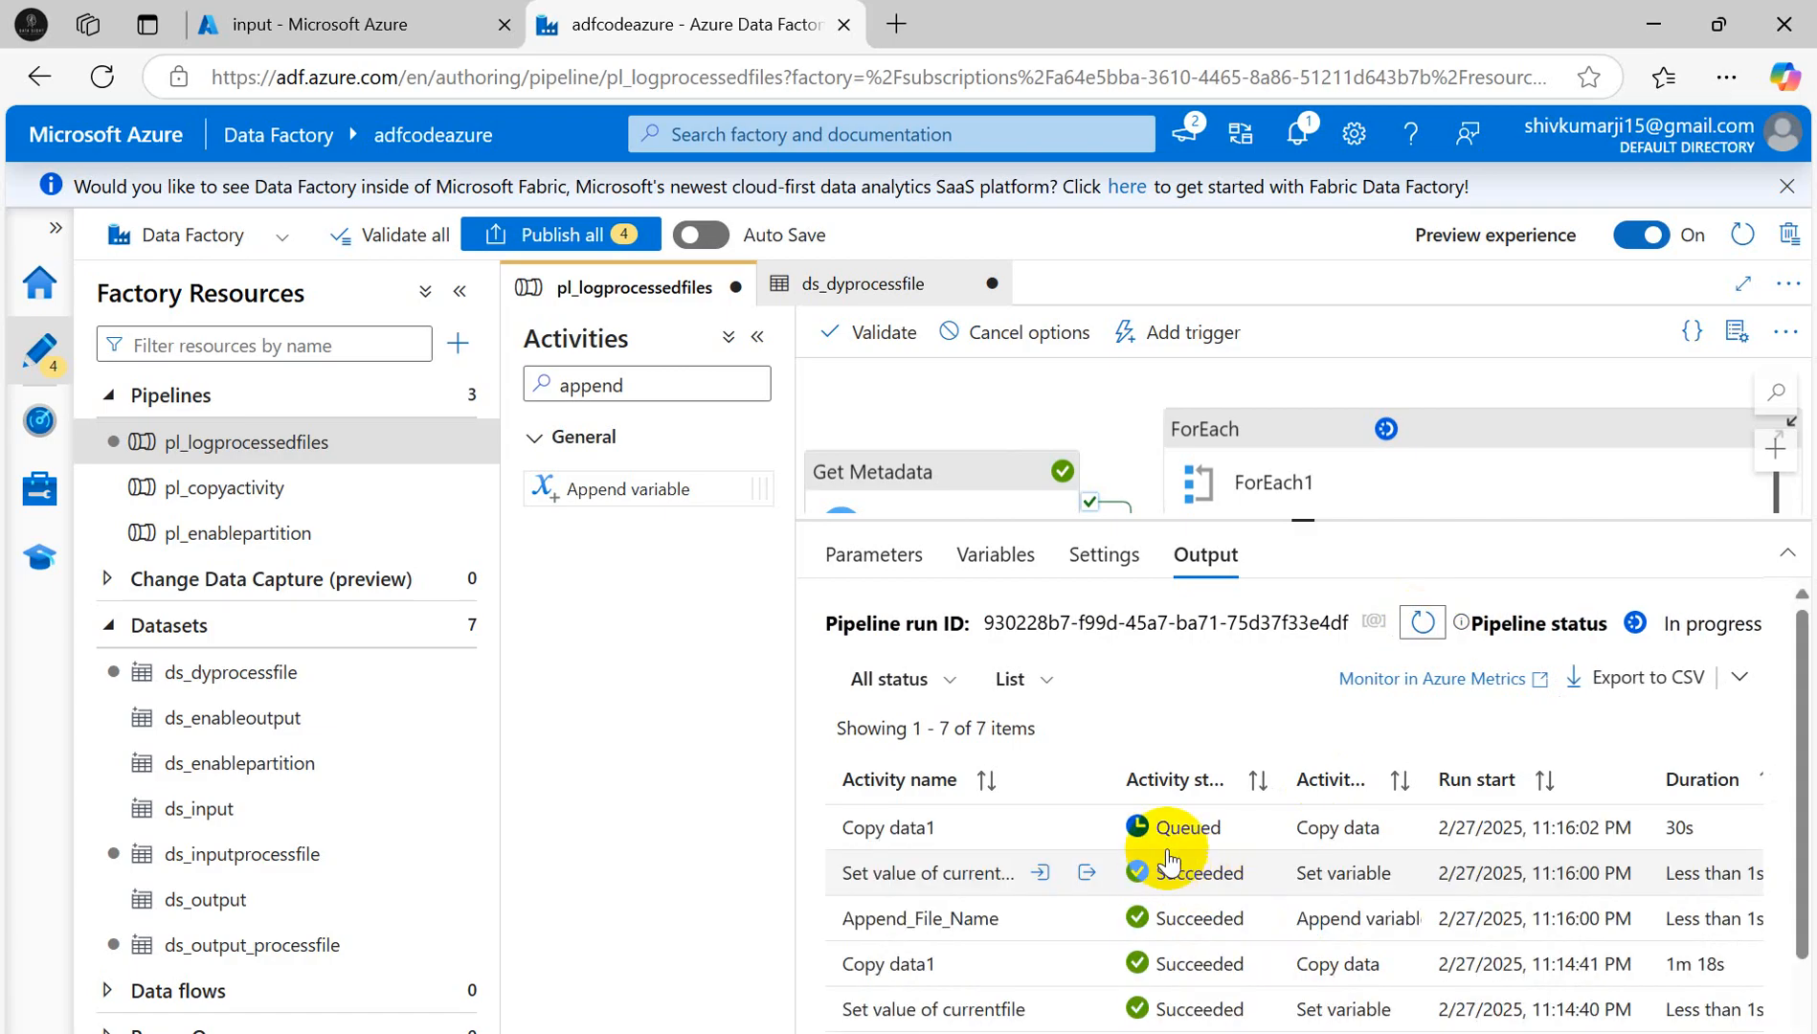
{"action": "left_click", "coordinate": [321, 26]}
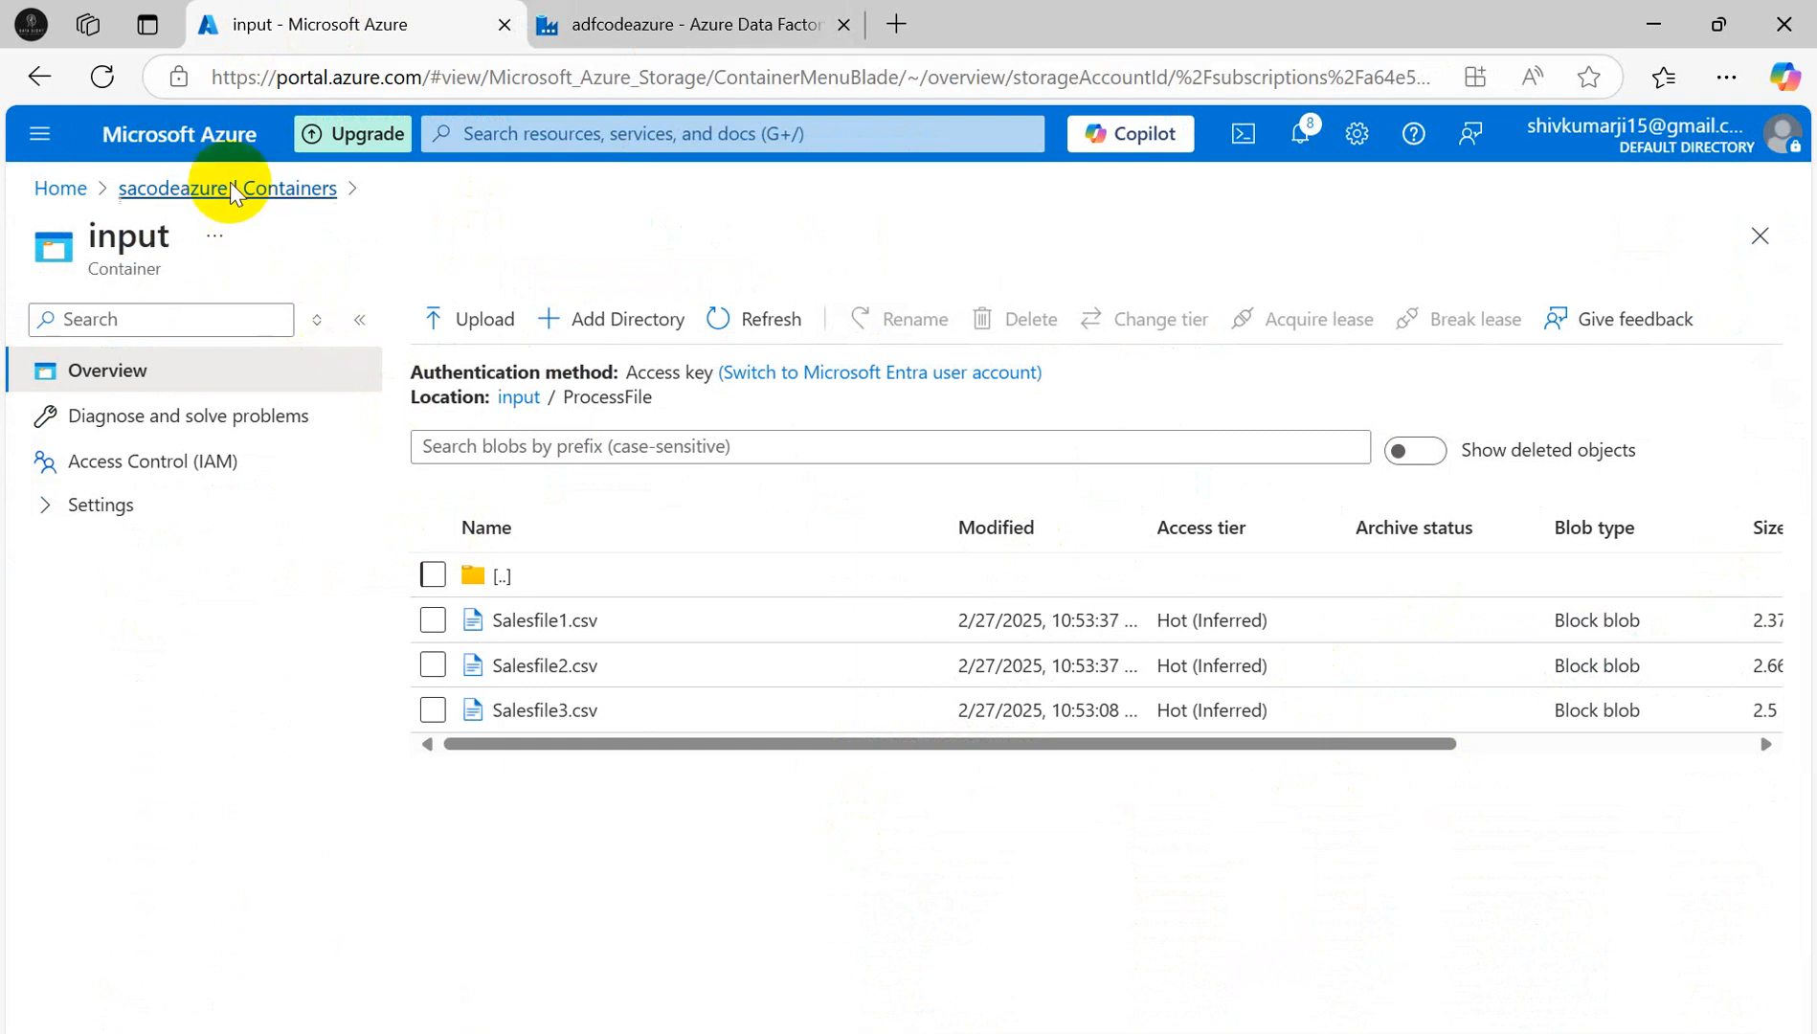
- Check the output container holds only Salesfile1.csv so far, then return to the Data Factory run
{"action": "left_click", "coordinate": [186, 197]}
{"action": "left_click", "coordinate": [479, 682]}
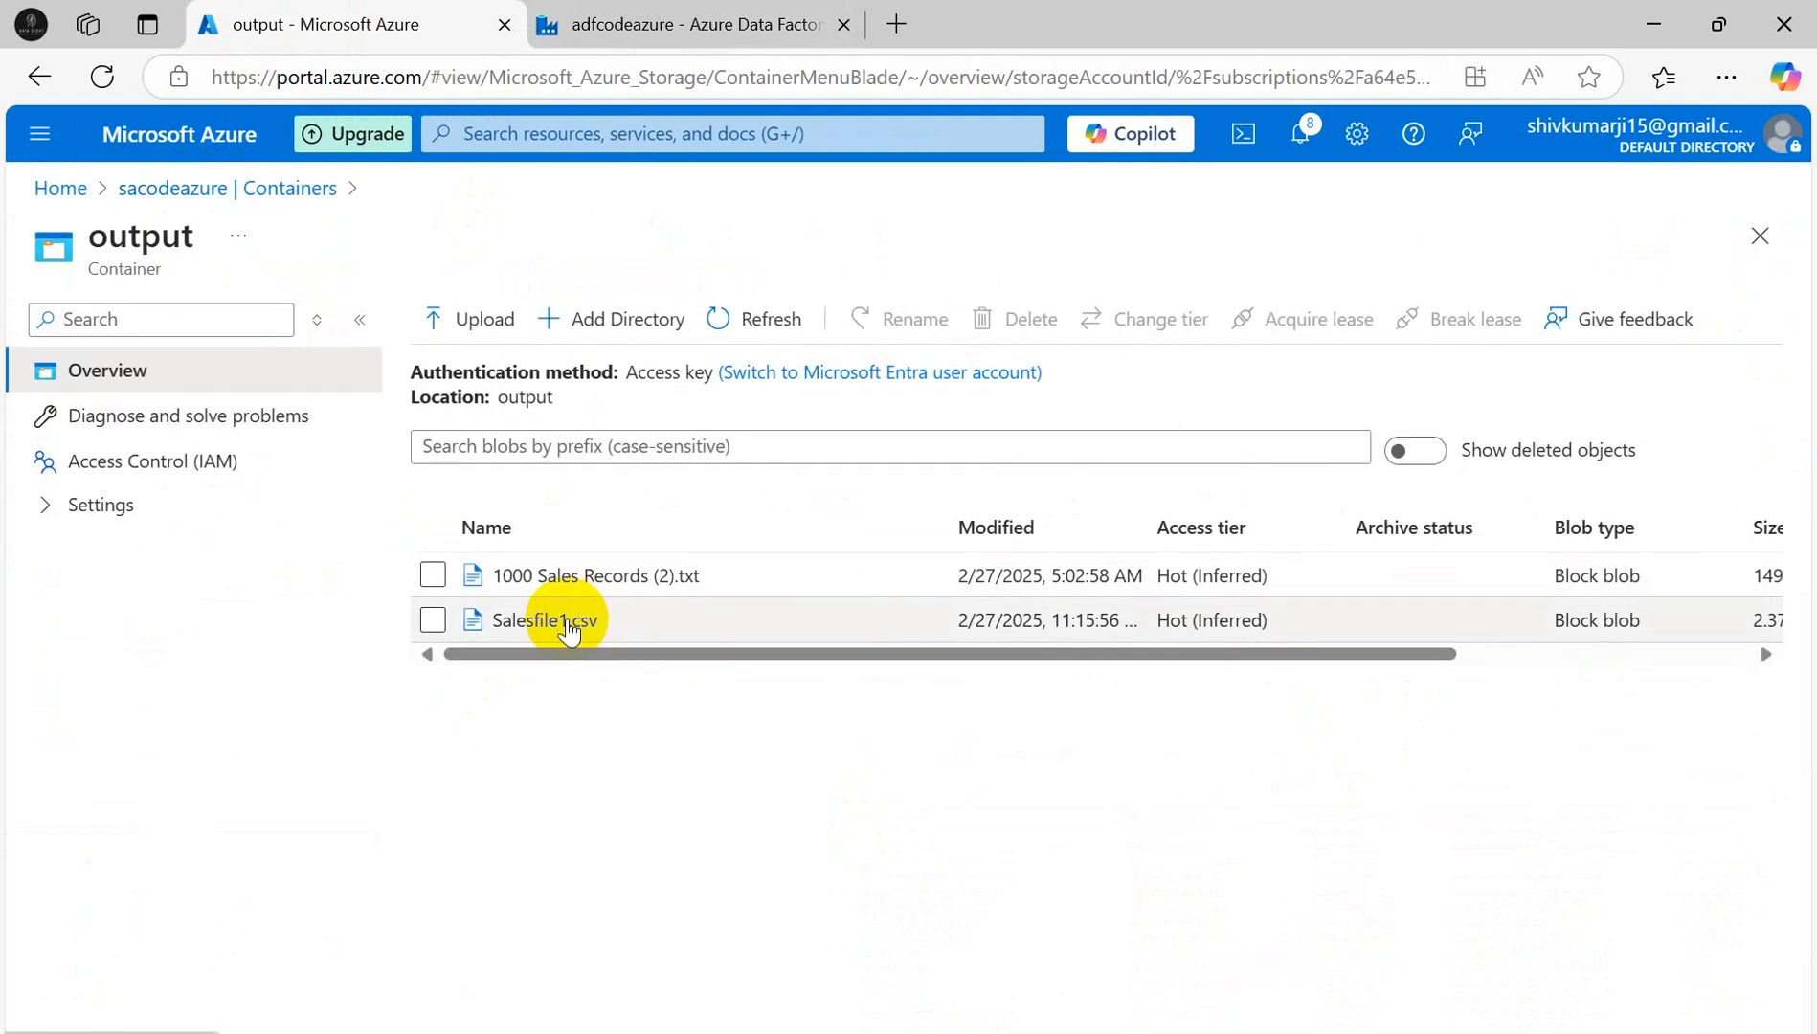
{"action": "left_click", "coordinate": [674, 29]}
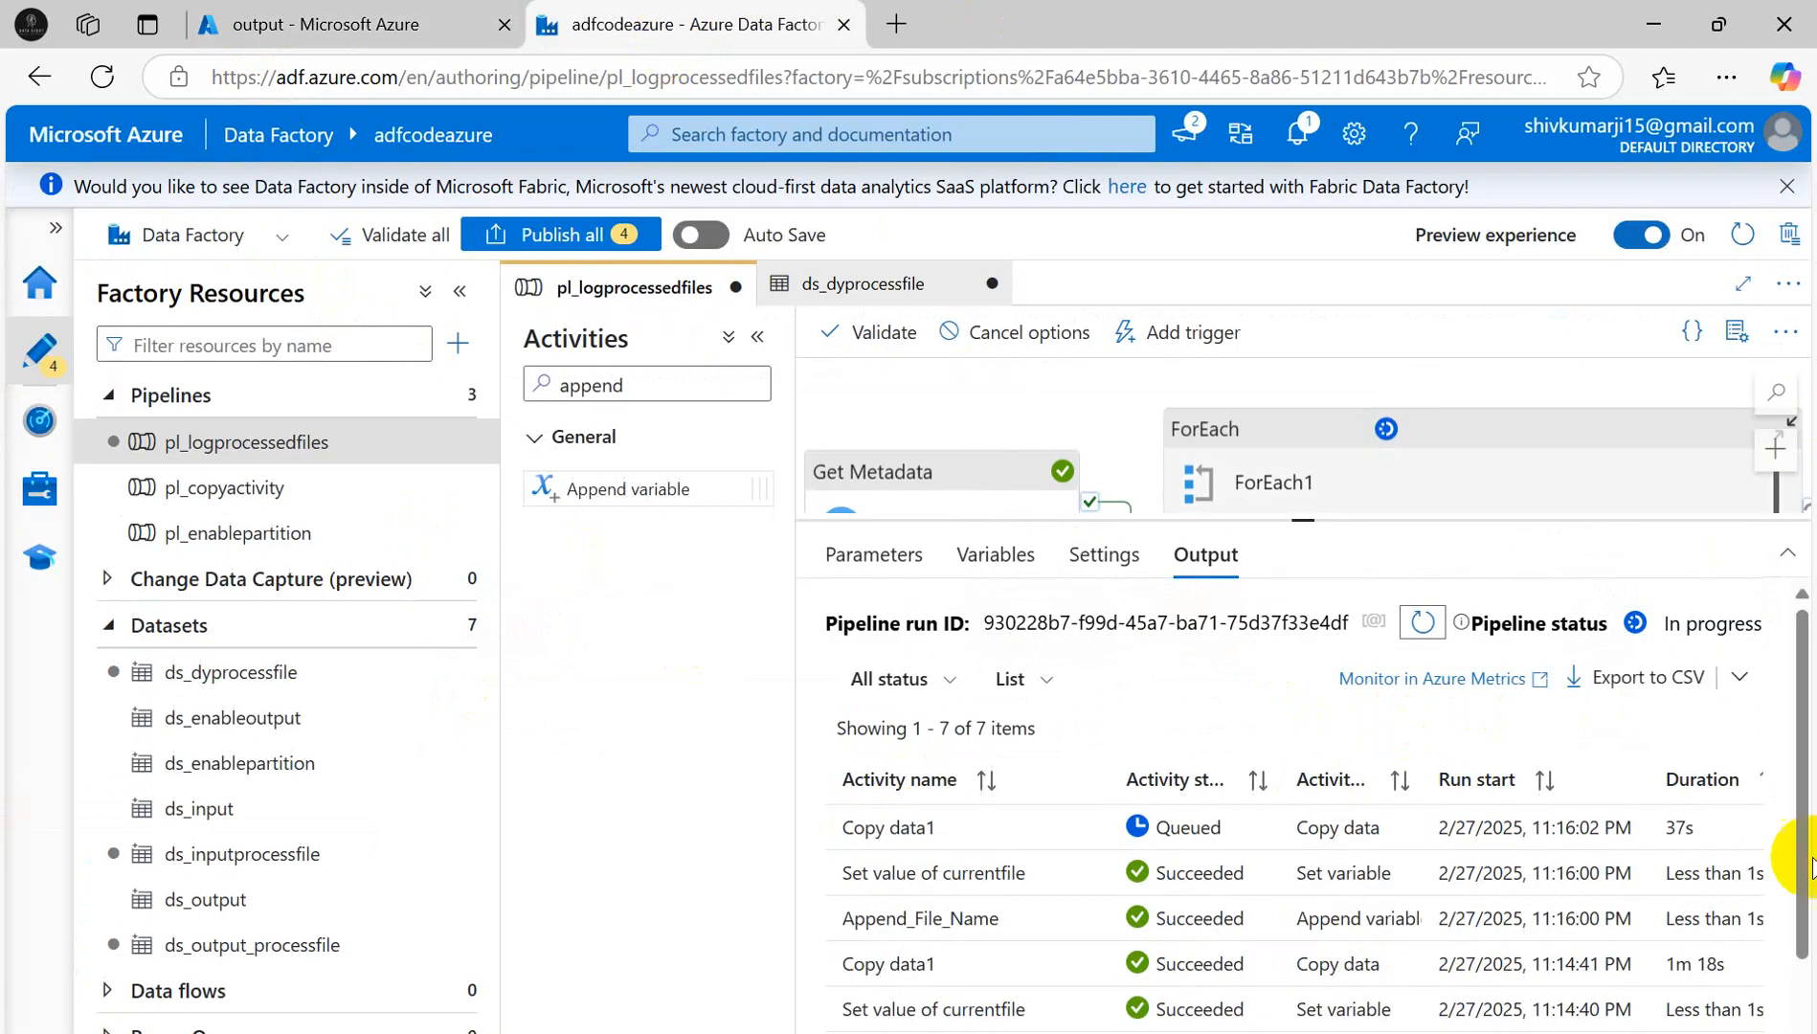
- Refresh the activity runs until ForEach1 and all activities show Succeeded, then return to the portal
{"action": "left_click", "coordinate": [1417, 624]}
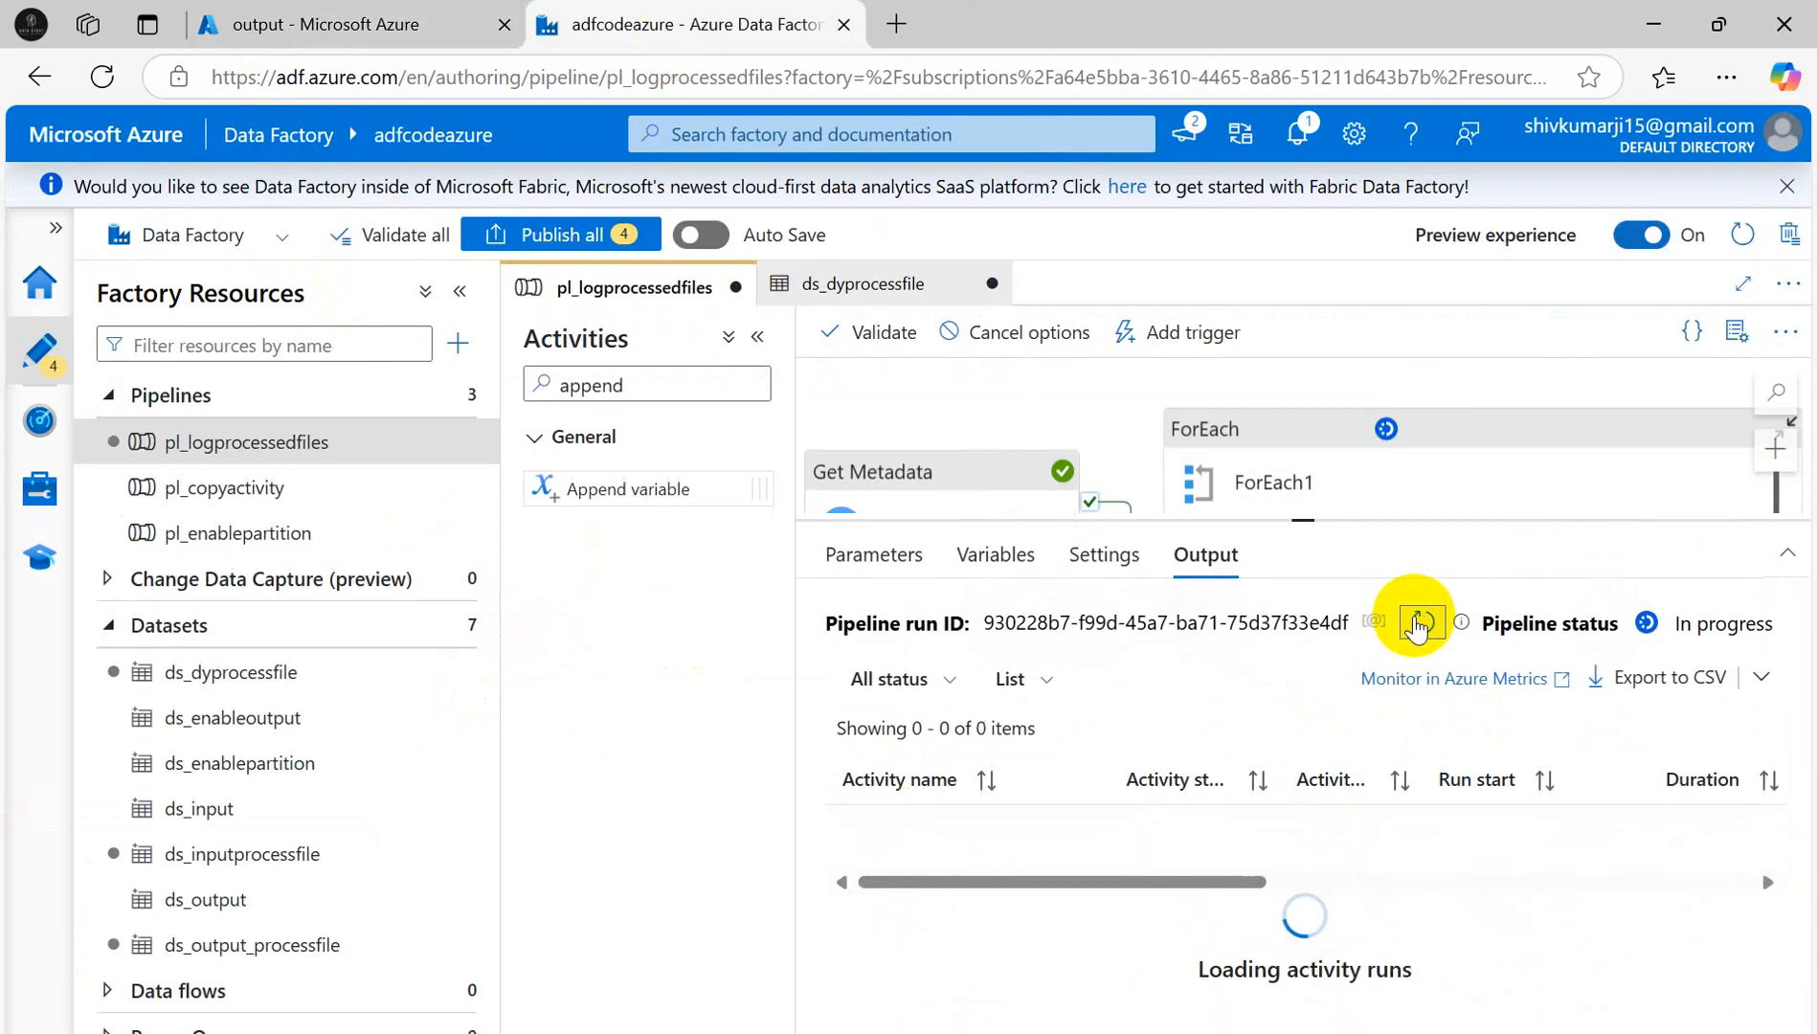
{"action": "left_click", "coordinate": [1417, 624]}
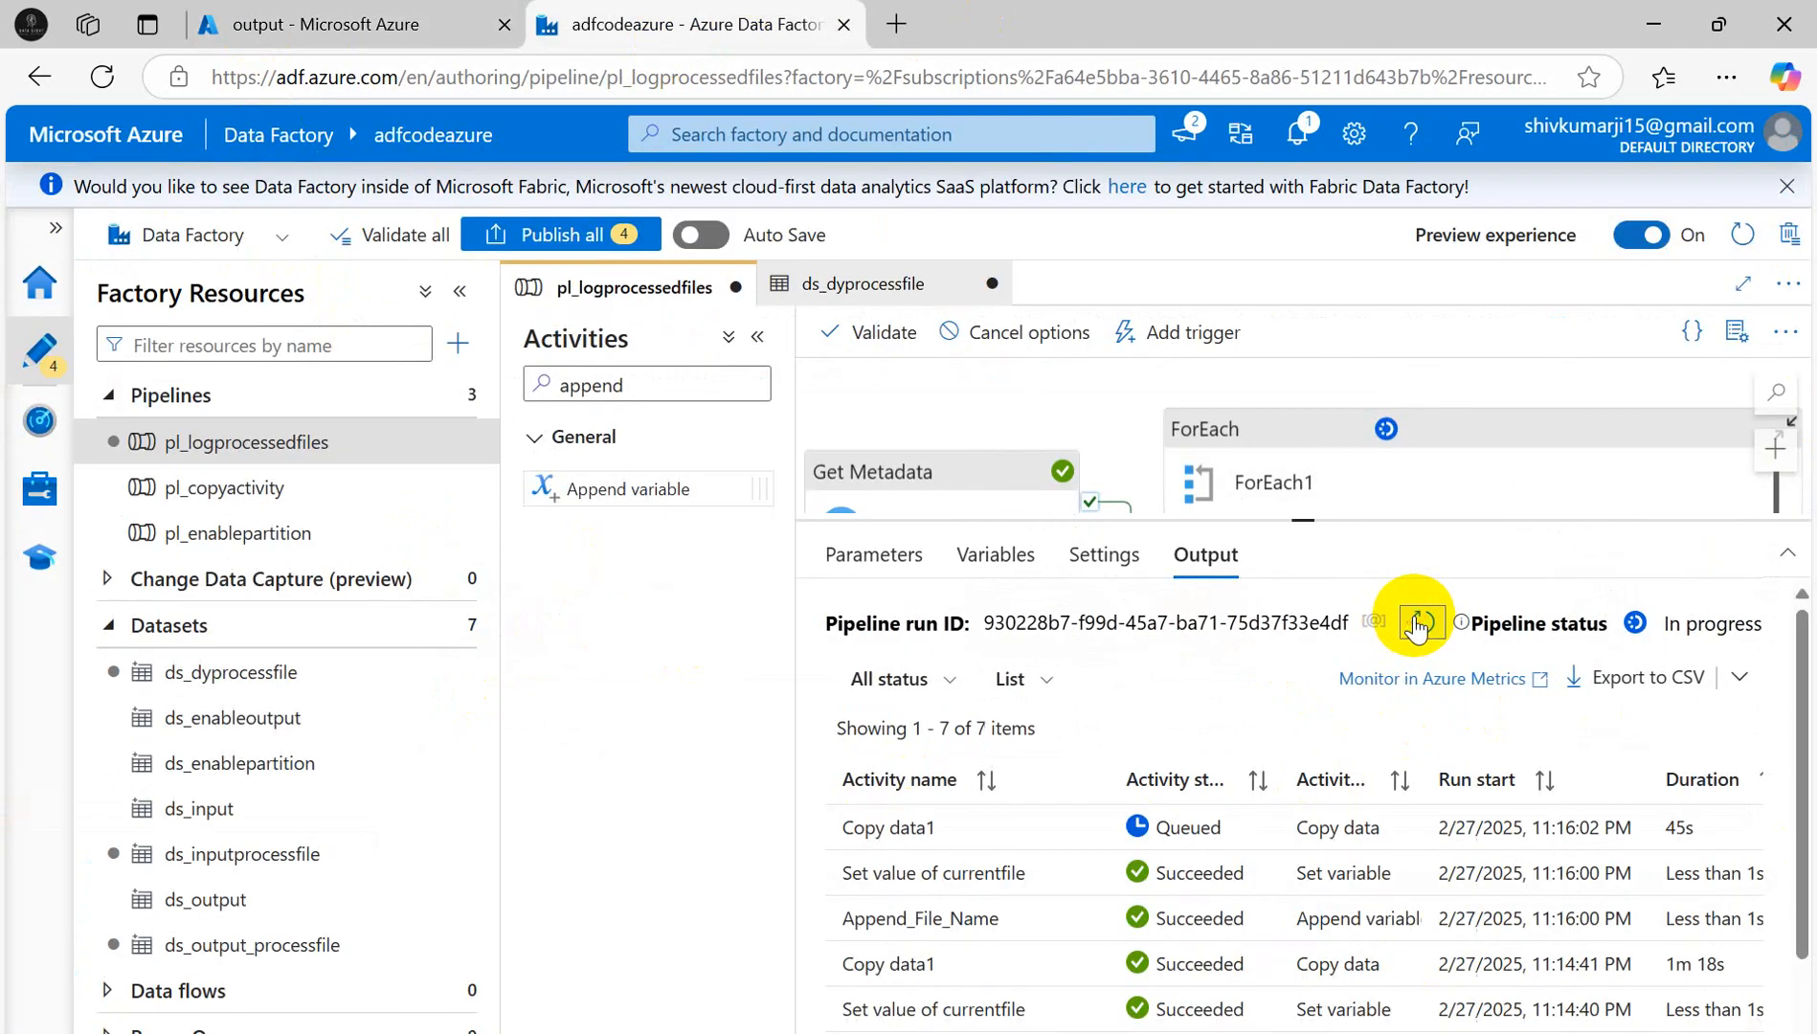
{"action": "left_click", "coordinate": [1417, 625]}
{"action": "left_click", "coordinate": [1417, 624]}
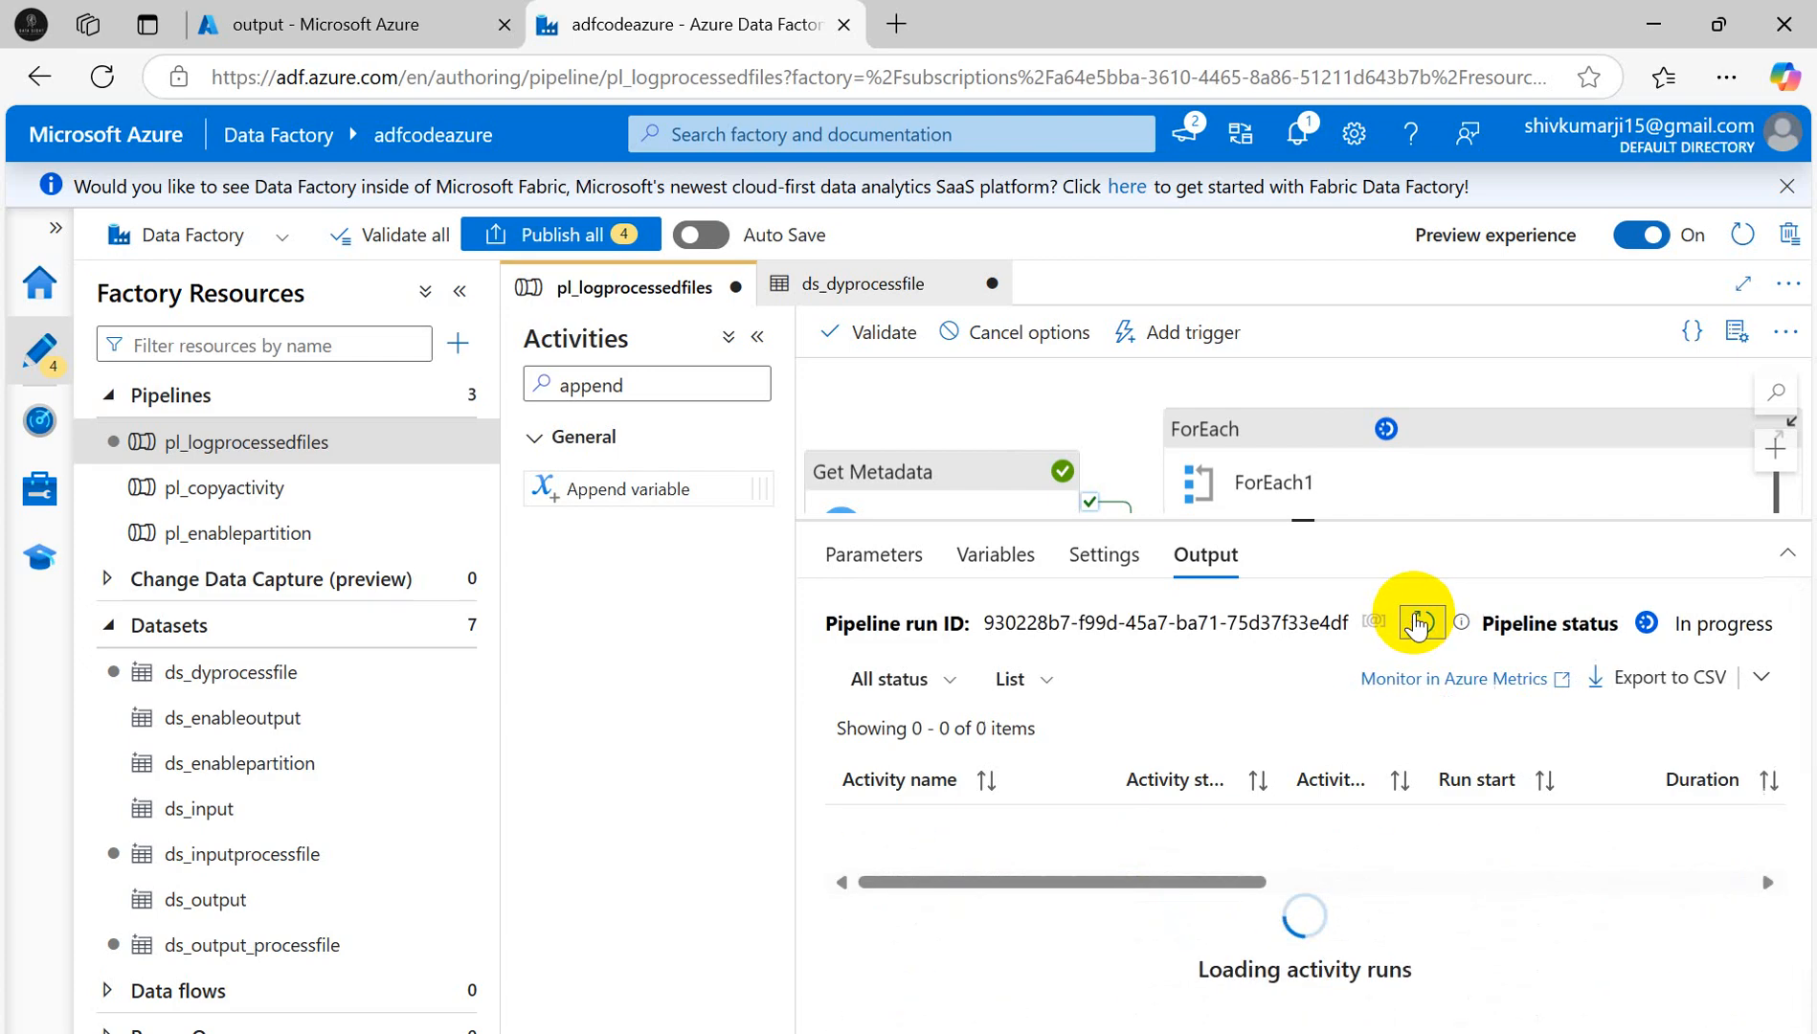
{"action": "left_click", "coordinate": [1417, 624]}
{"action": "left_click", "coordinate": [1417, 625]}
{"action": "left_click", "coordinate": [1418, 624]}
{"action": "left_click", "coordinate": [1417, 625]}
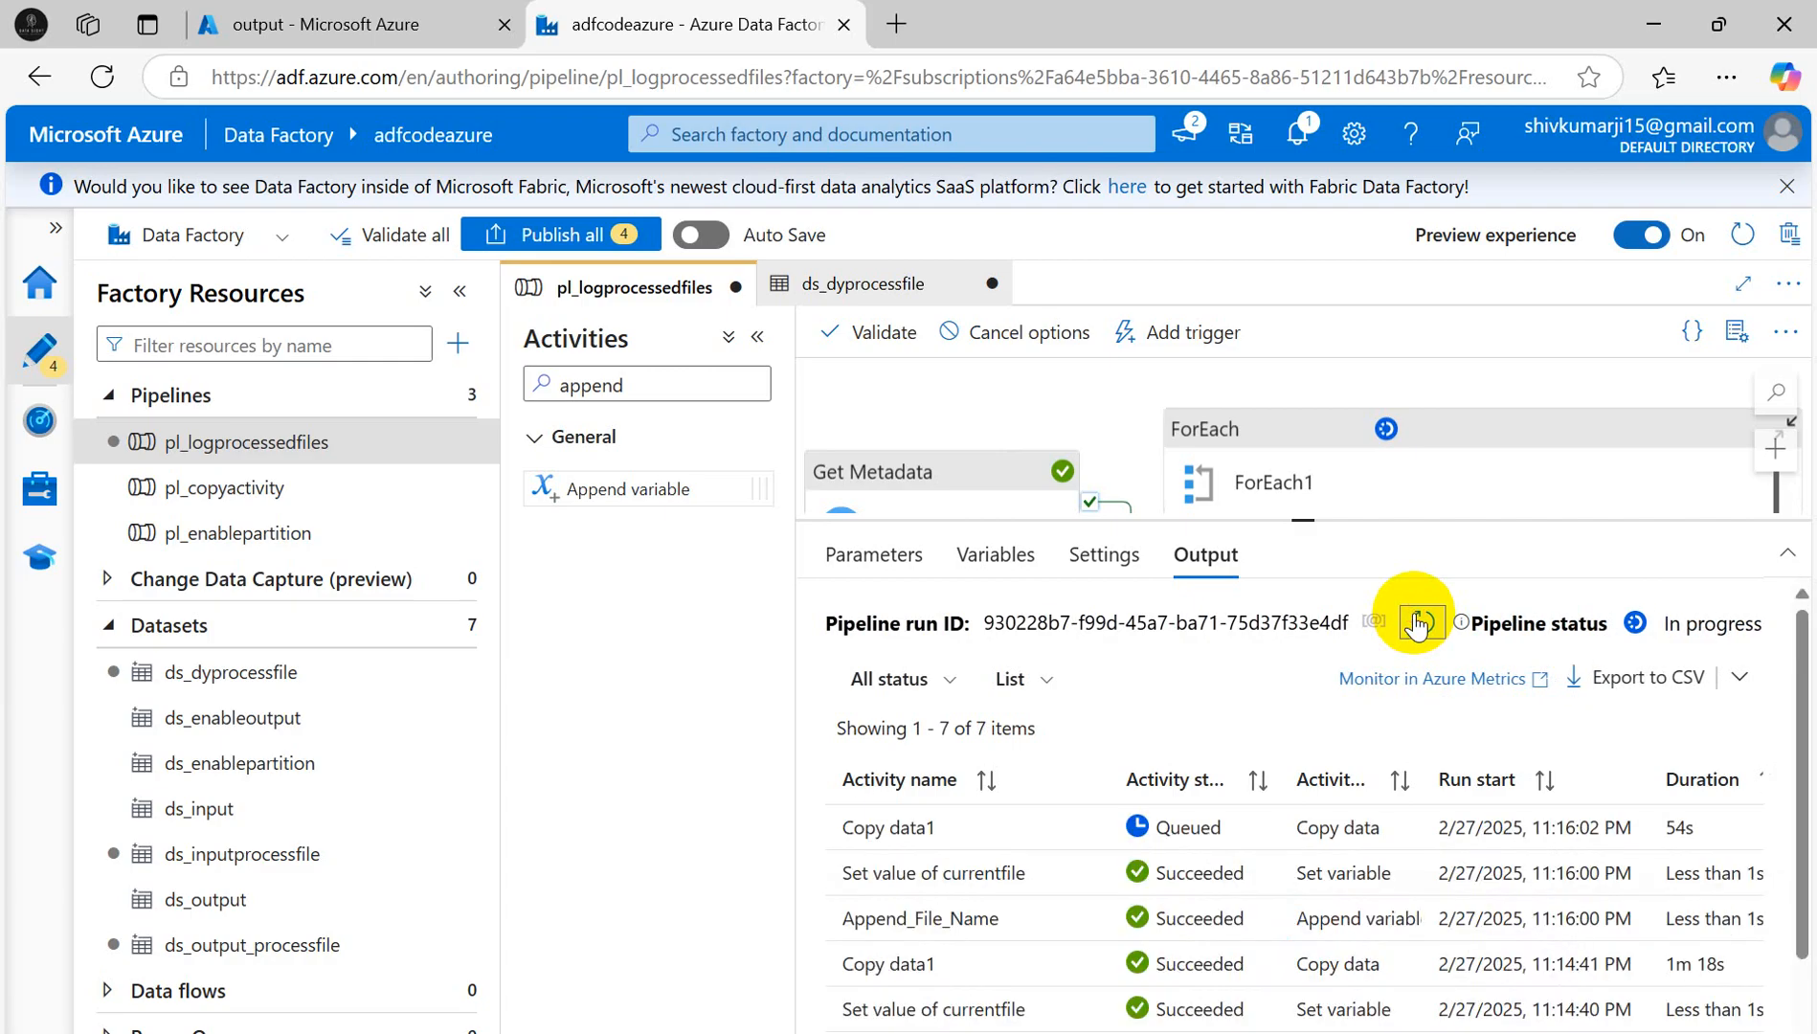
{"action": "left_click", "coordinate": [1418, 624]}
{"action": "scroll", "coordinate": [1209, 927], "scroll_direction": "down", "scroll_amount": 3}
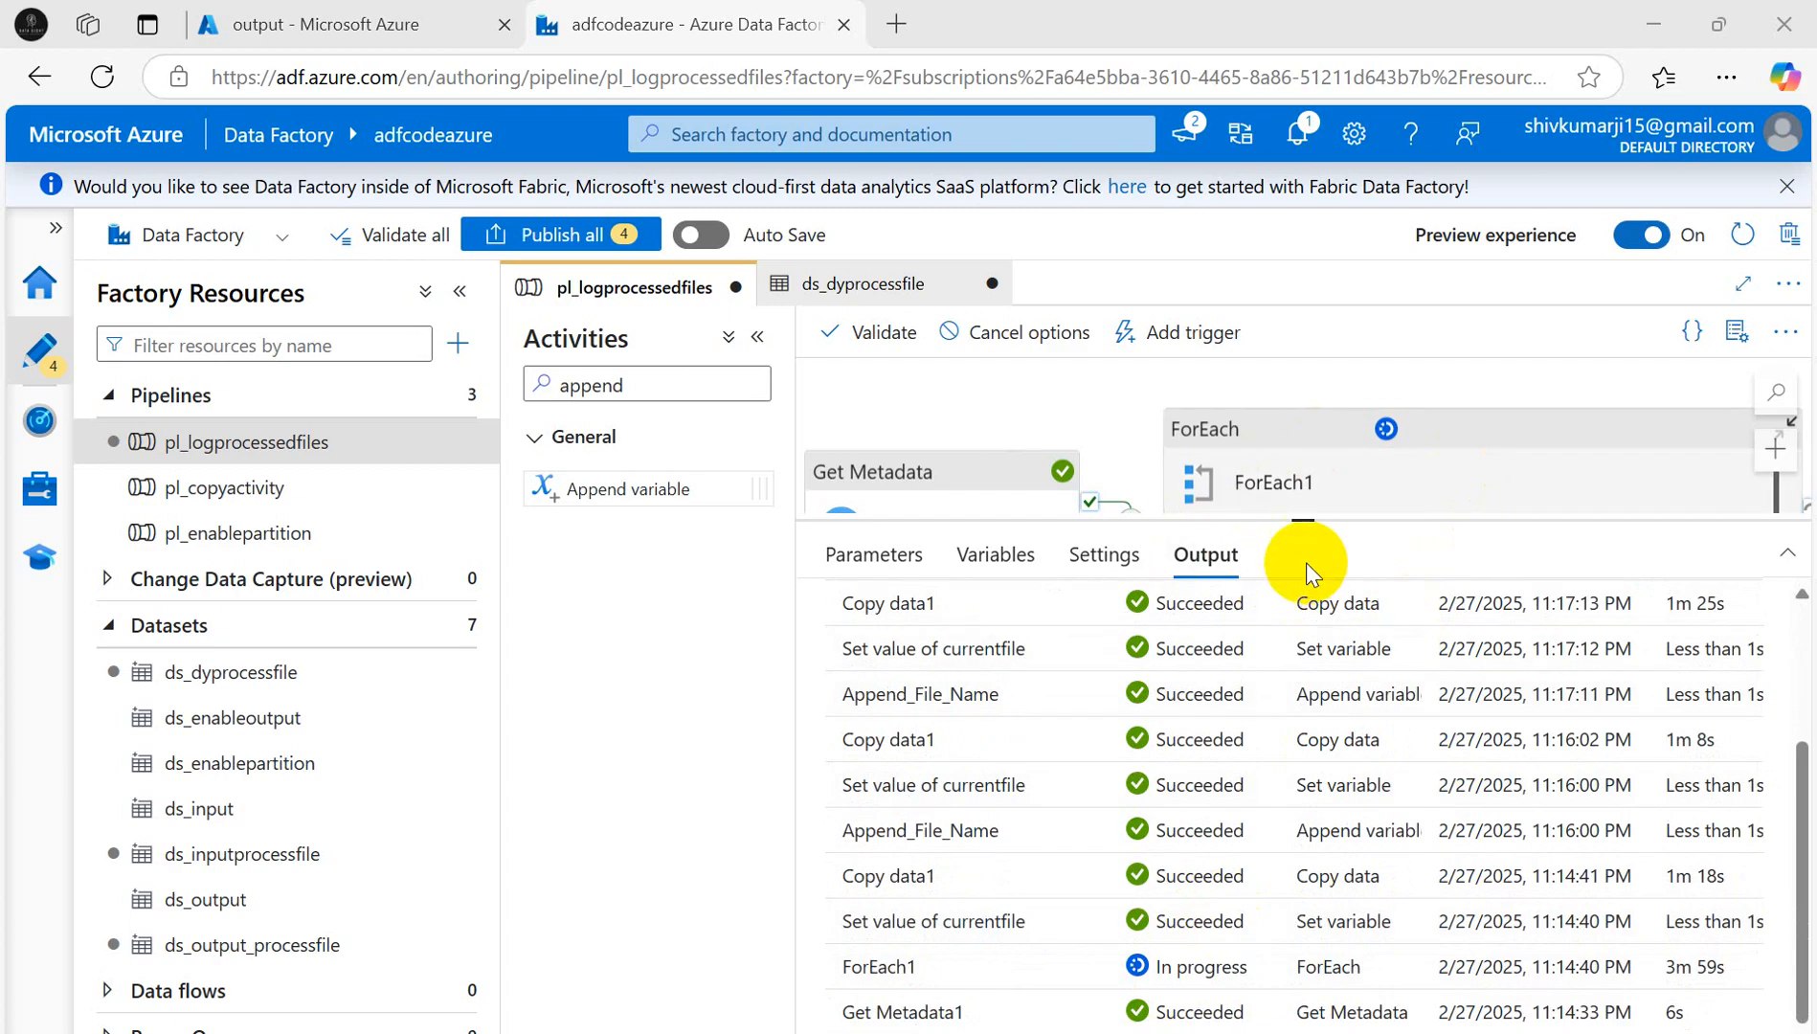
{"action": "scroll", "coordinate": [1278, 904], "scroll_direction": "up", "scroll_amount": 5}
{"action": "left_click", "coordinate": [1423, 622]}
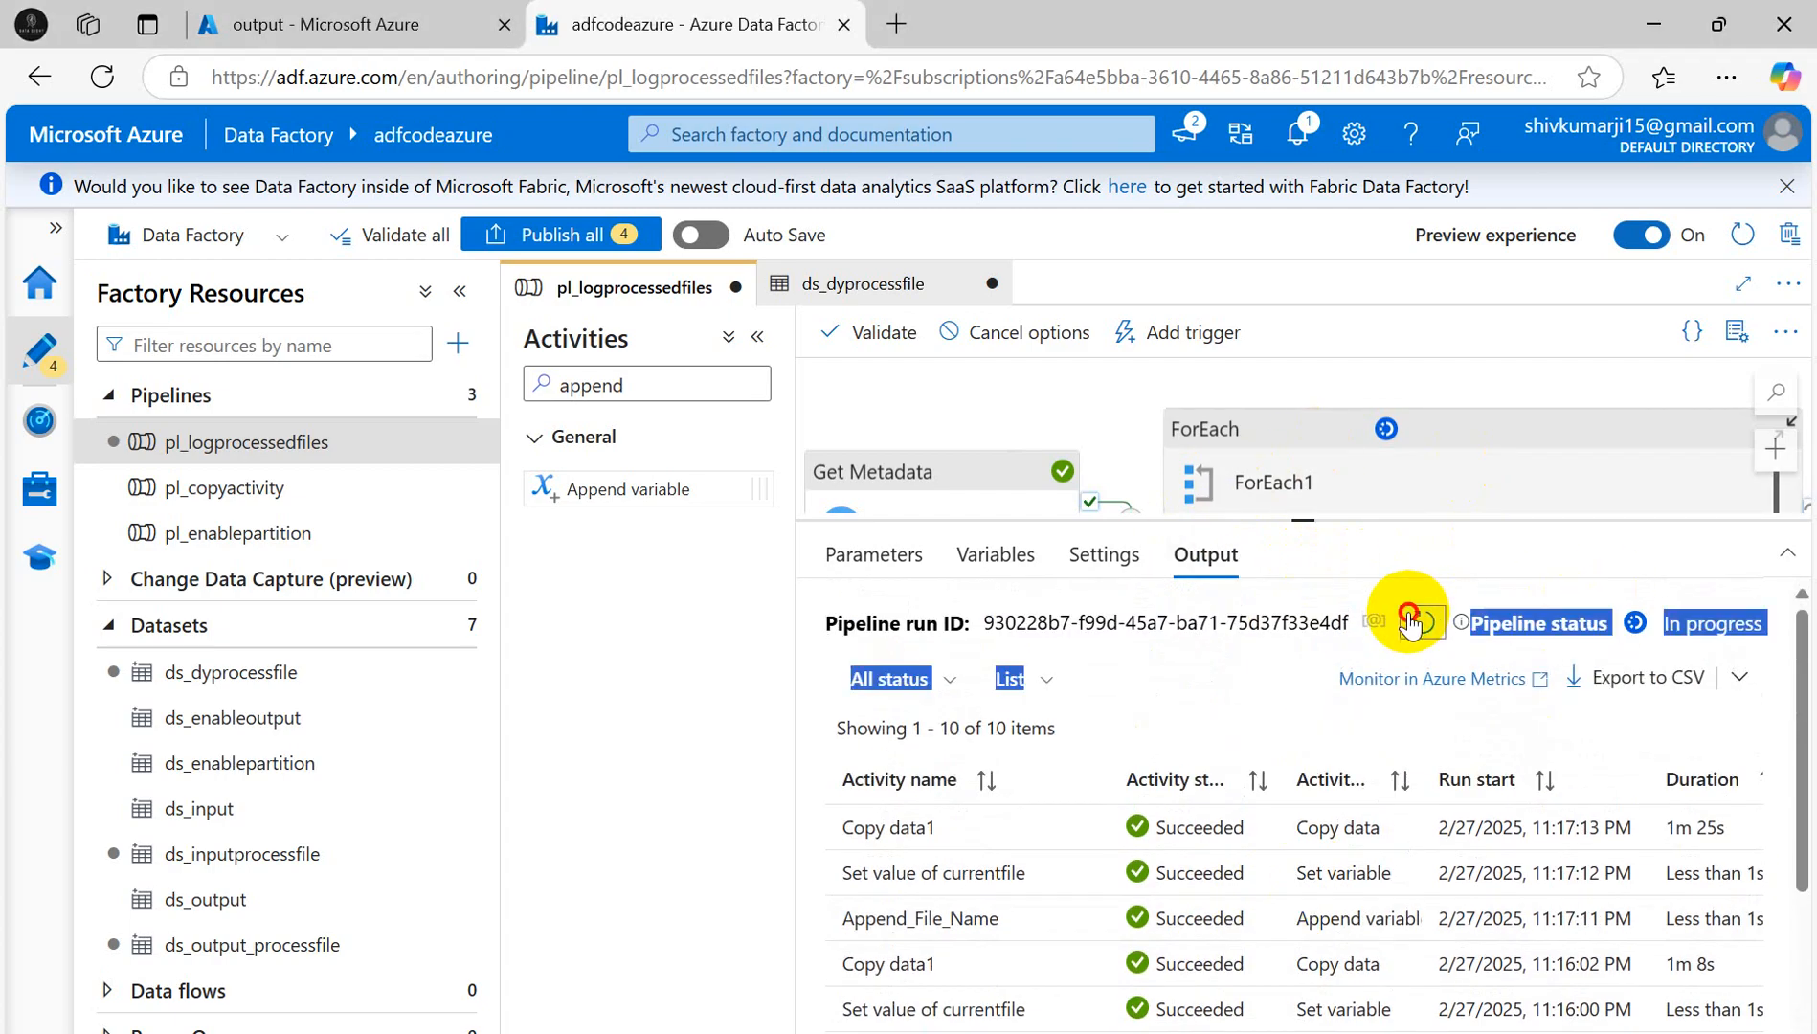
{"action": "scroll", "coordinate": [1391, 884], "scroll_direction": "down", "scroll_amount": 5}
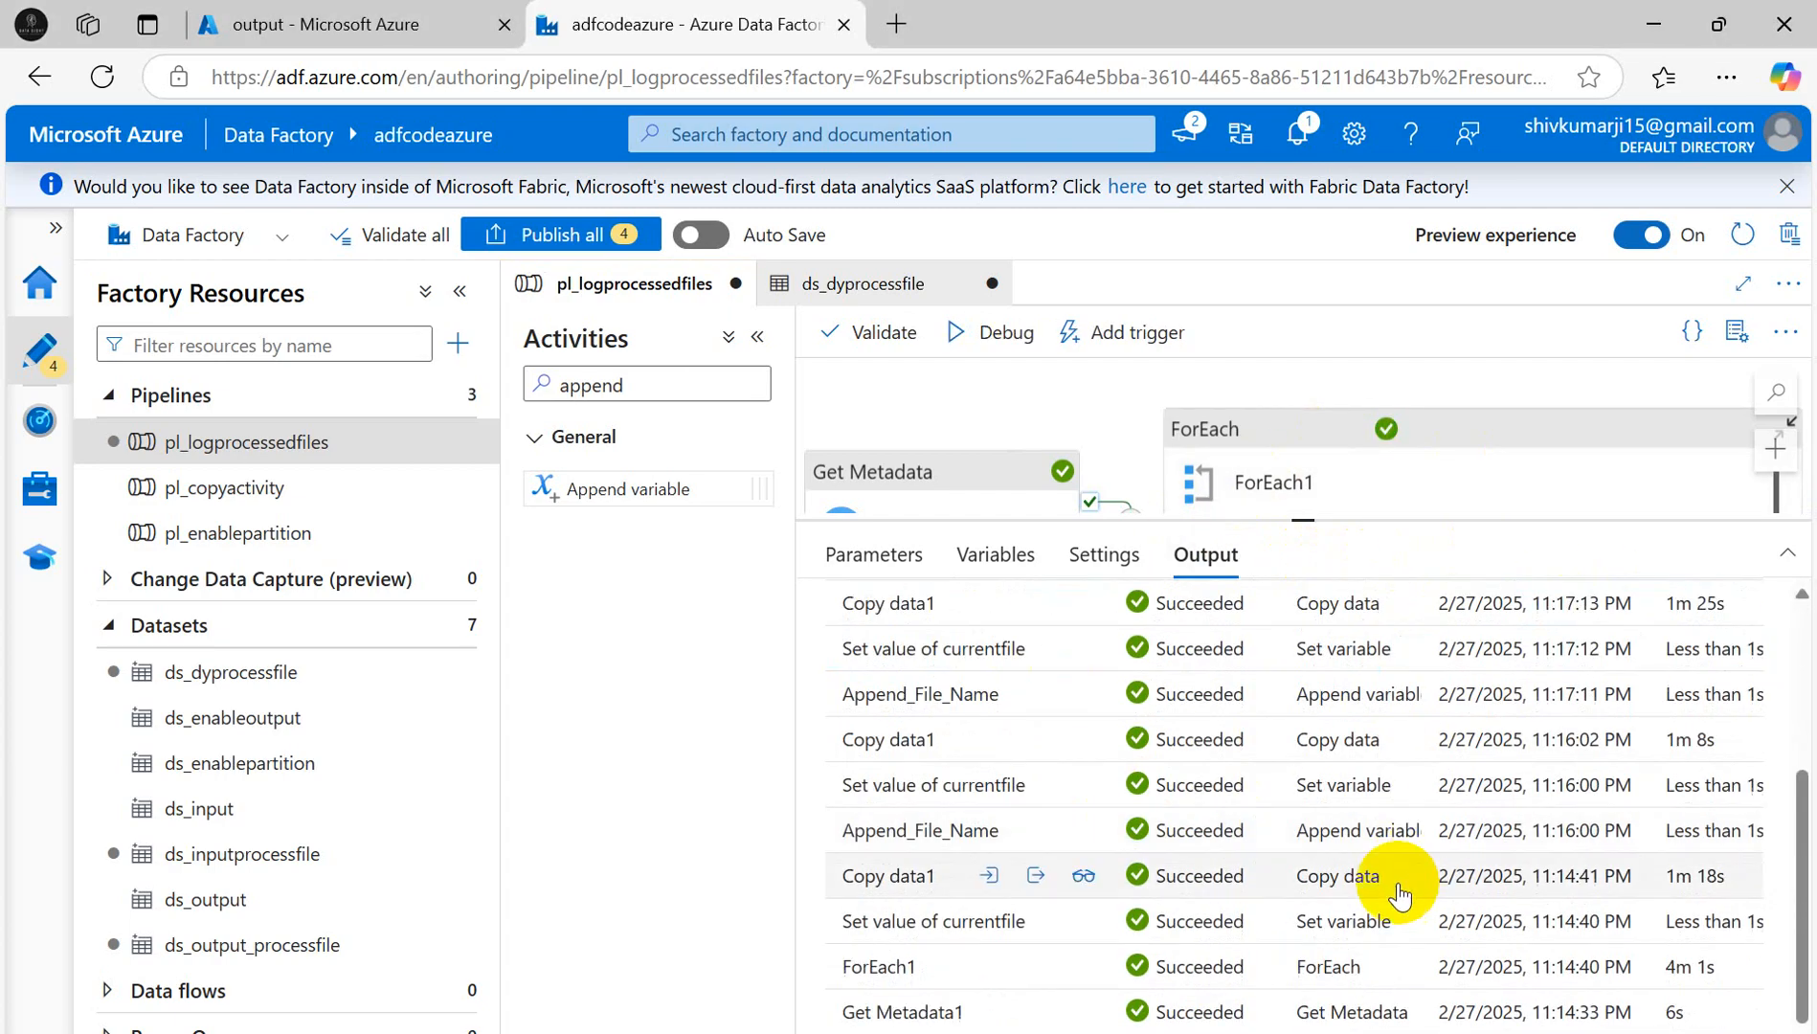
{"action": "scroll", "coordinate": [1359, 925], "scroll_direction": "up", "scroll_amount": 5}
{"action": "left_click", "coordinate": [294, 40]}
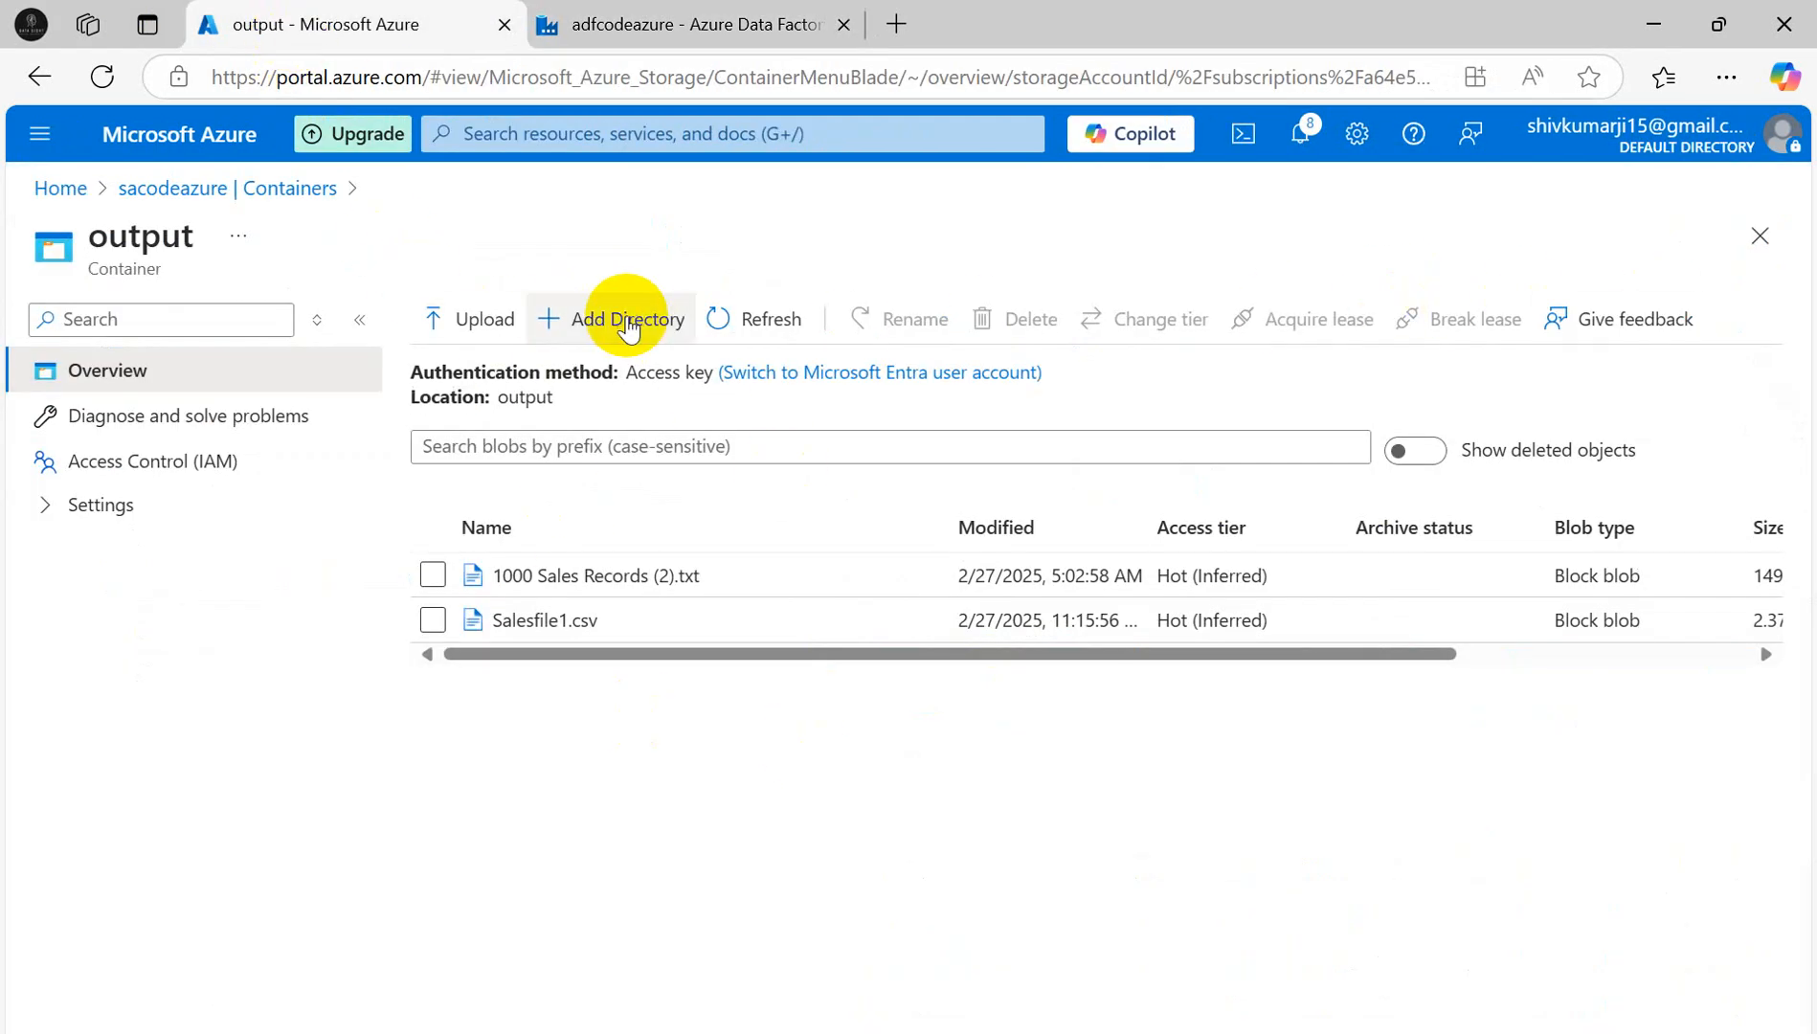
- Refresh the output container to show Salesfile1.csv, Salesfile2.csv and Salesfile3.csv, then return to Data Factory
{"action": "left_click", "coordinate": [745, 318]}
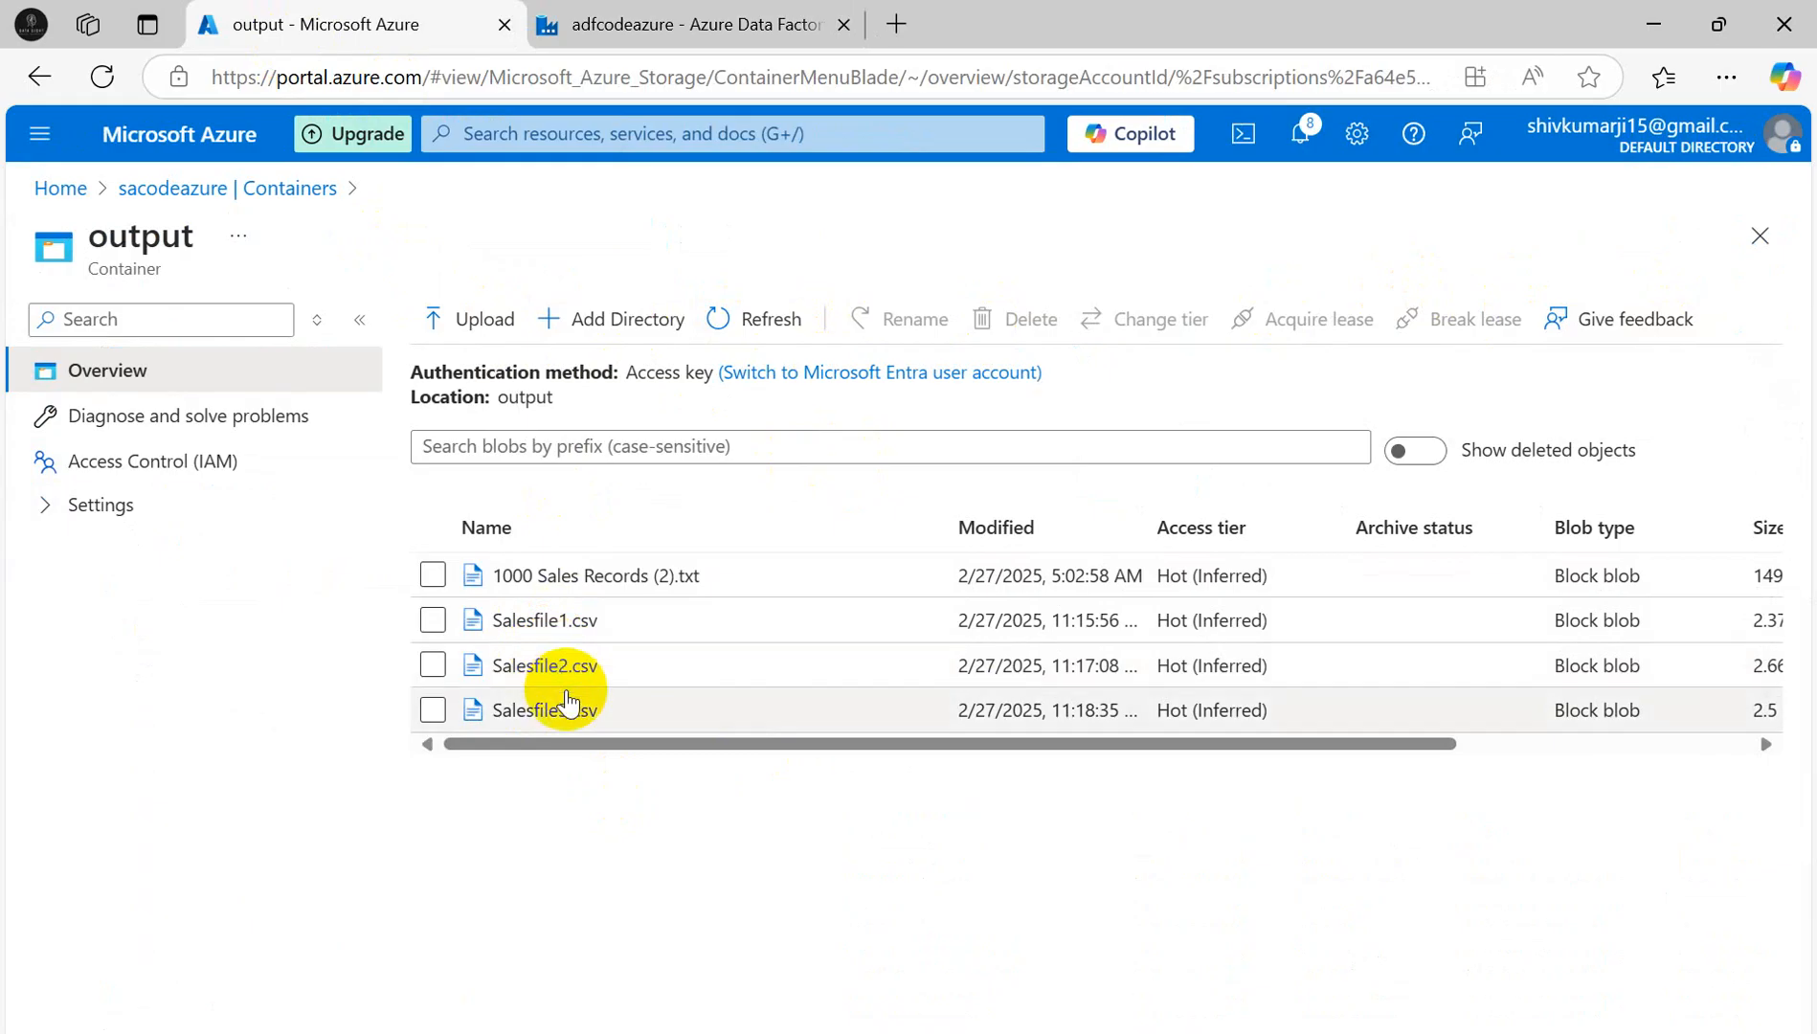
{"action": "left_click", "coordinate": [647, 27]}
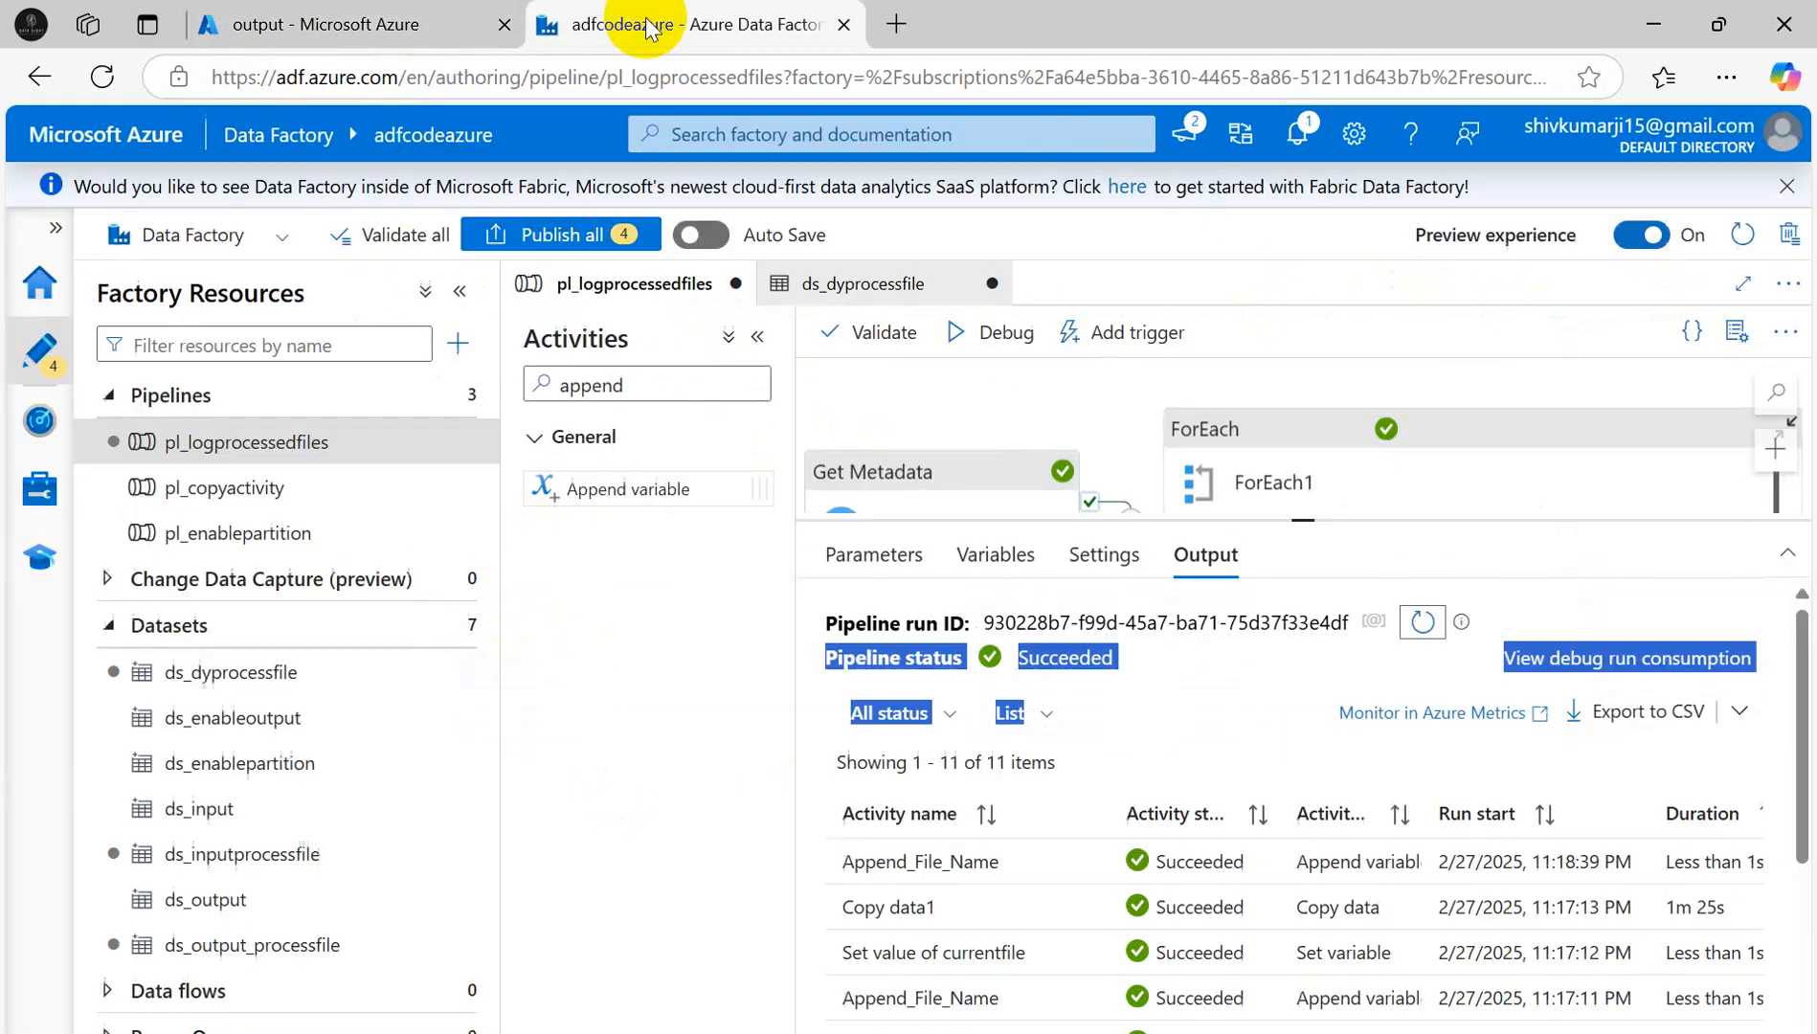
- Select ForEach1 and list its three inner activities
{"action": "left_click", "coordinate": [1473, 422]}
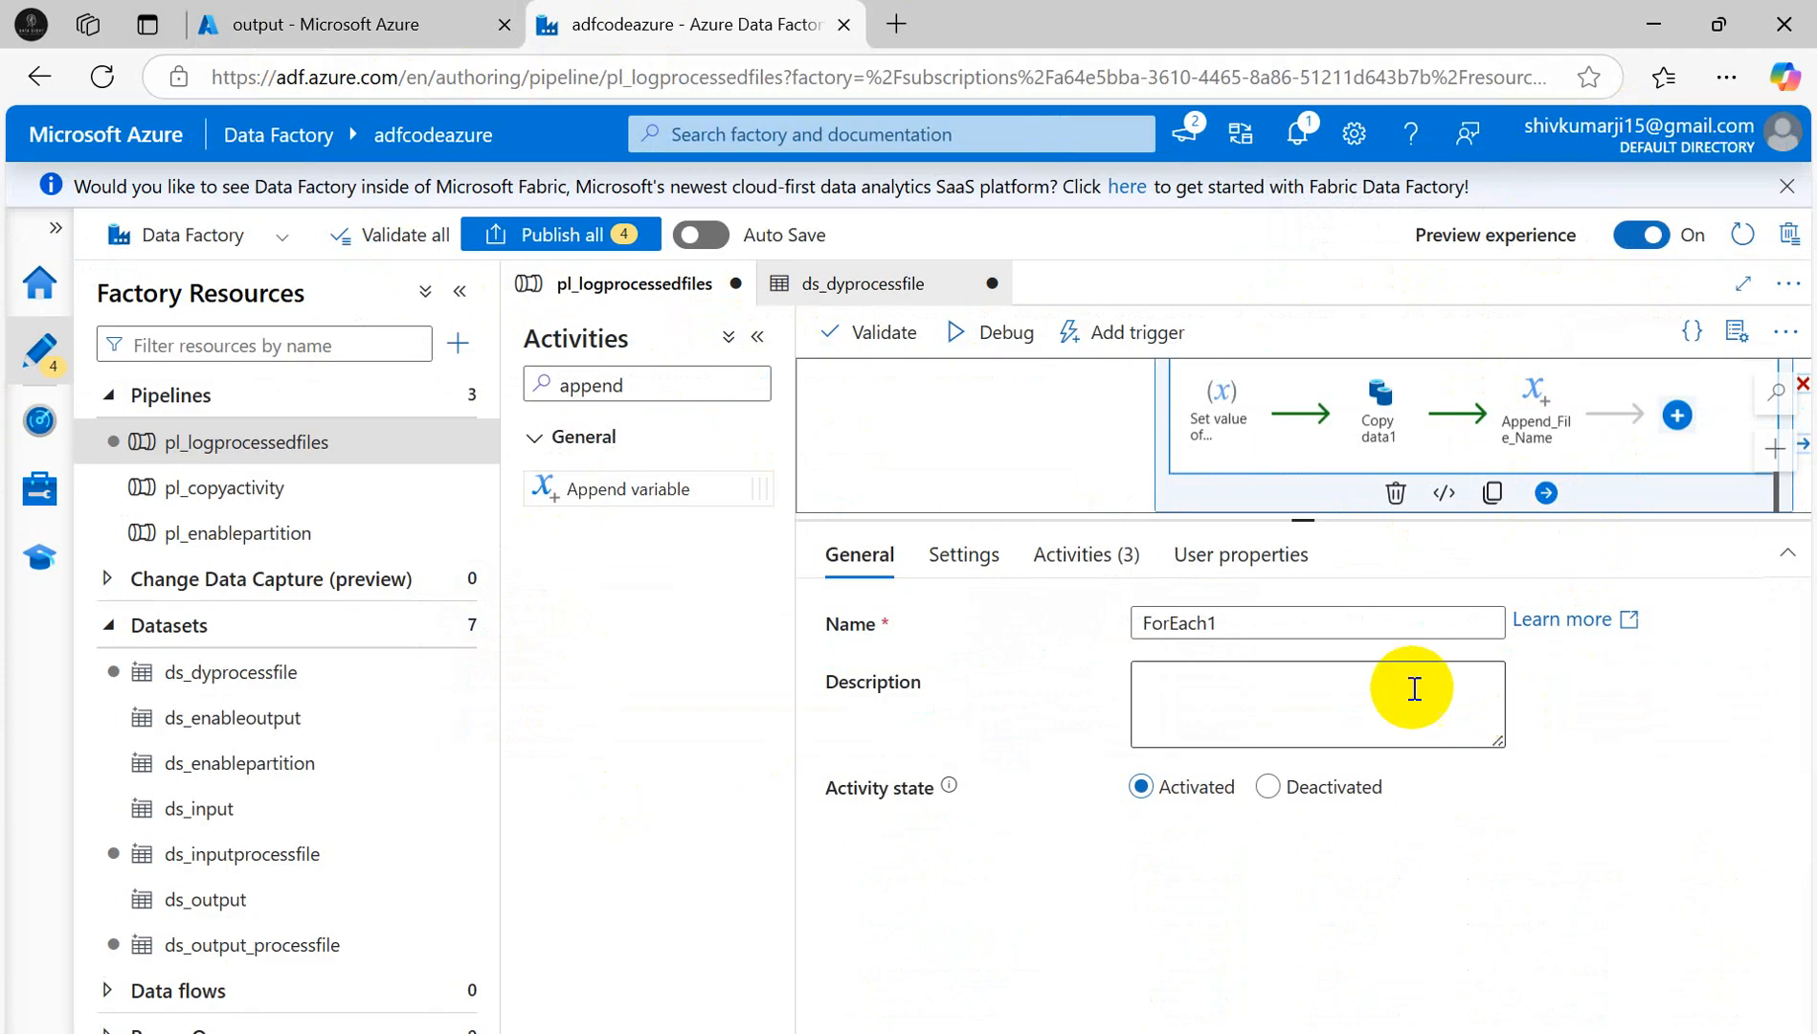
{"action": "left_click", "coordinate": [1092, 565]}
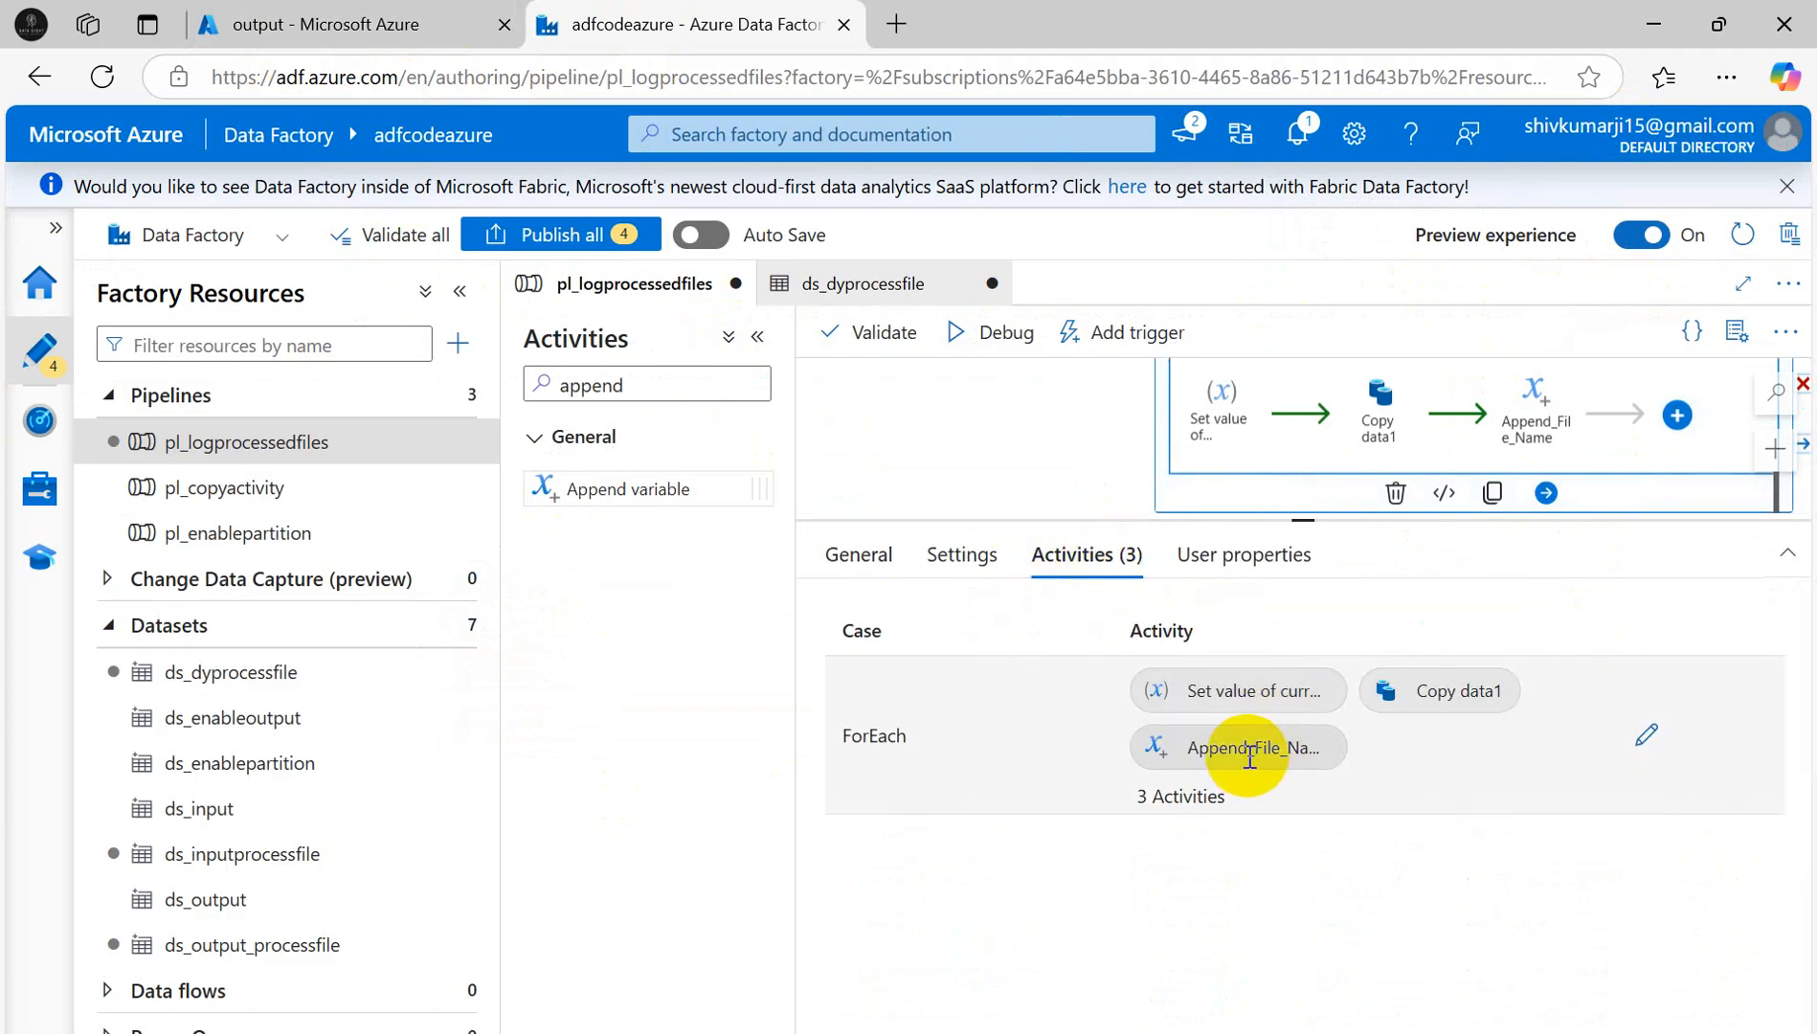
{"action": "scroll", "coordinate": [1341, 508], "scroll_direction": "up", "scroll_amount": 1}
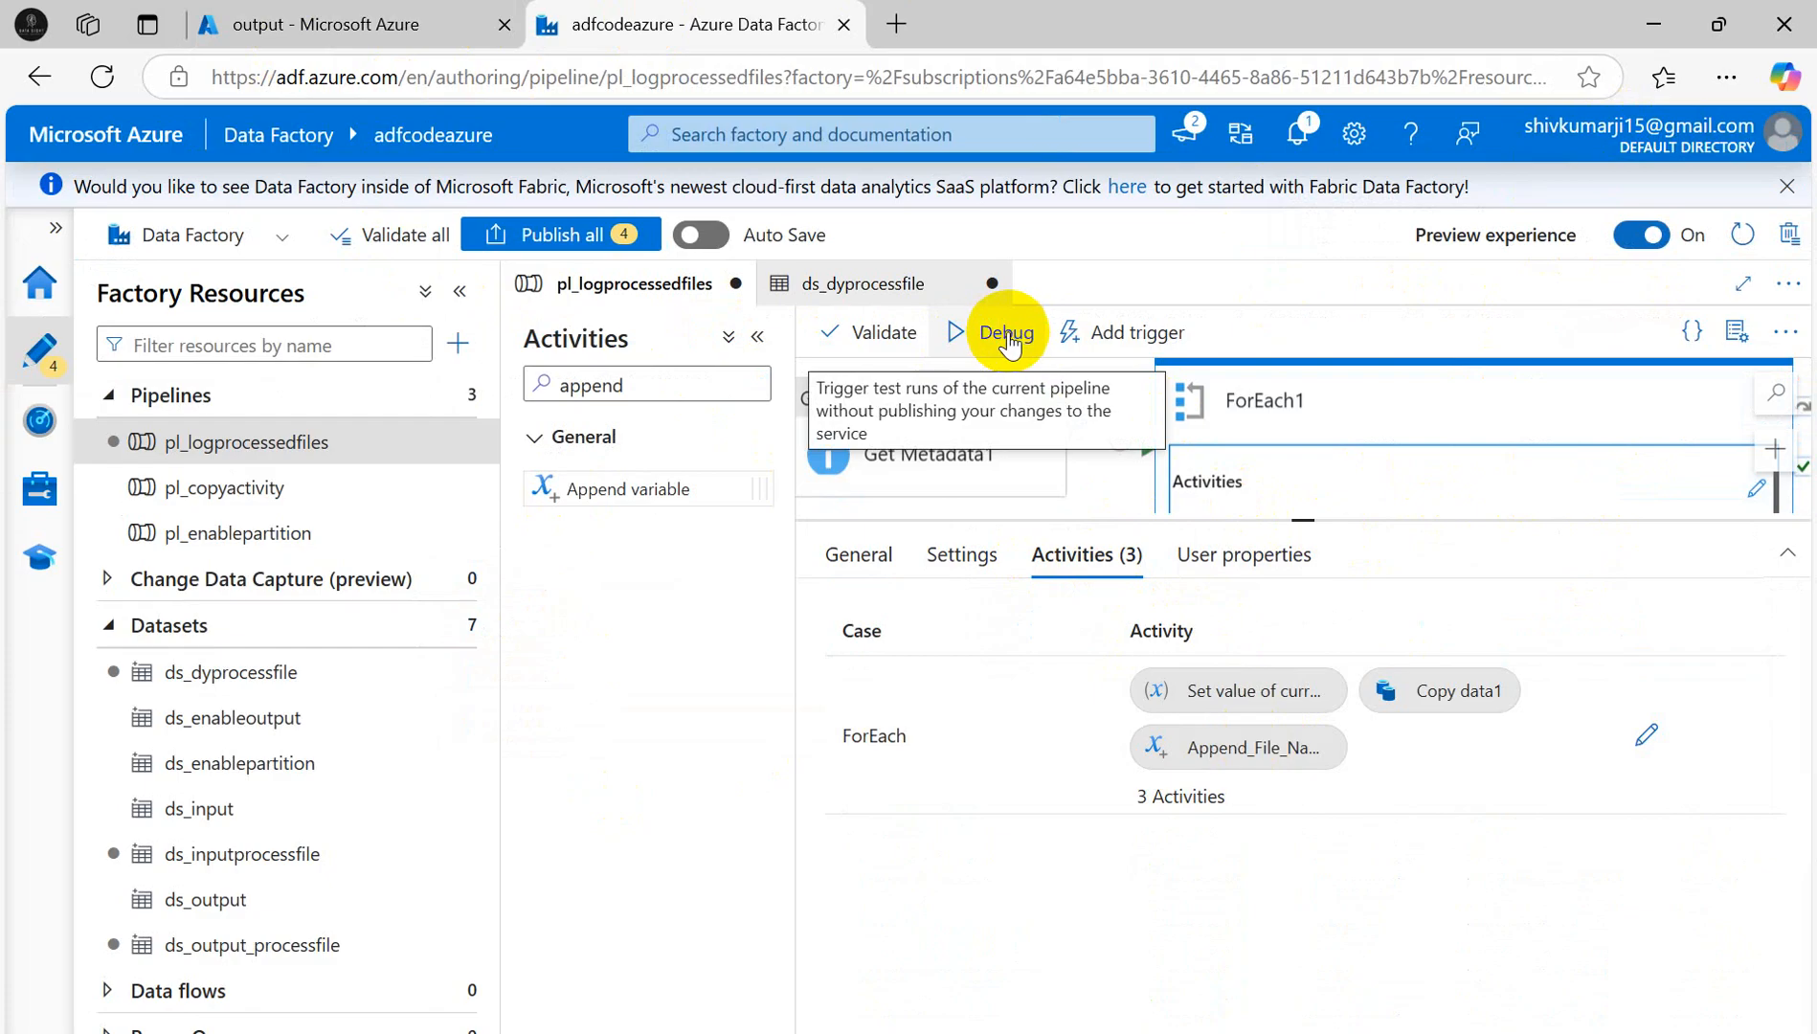
{"action": "left_click", "coordinate": [980, 445]}
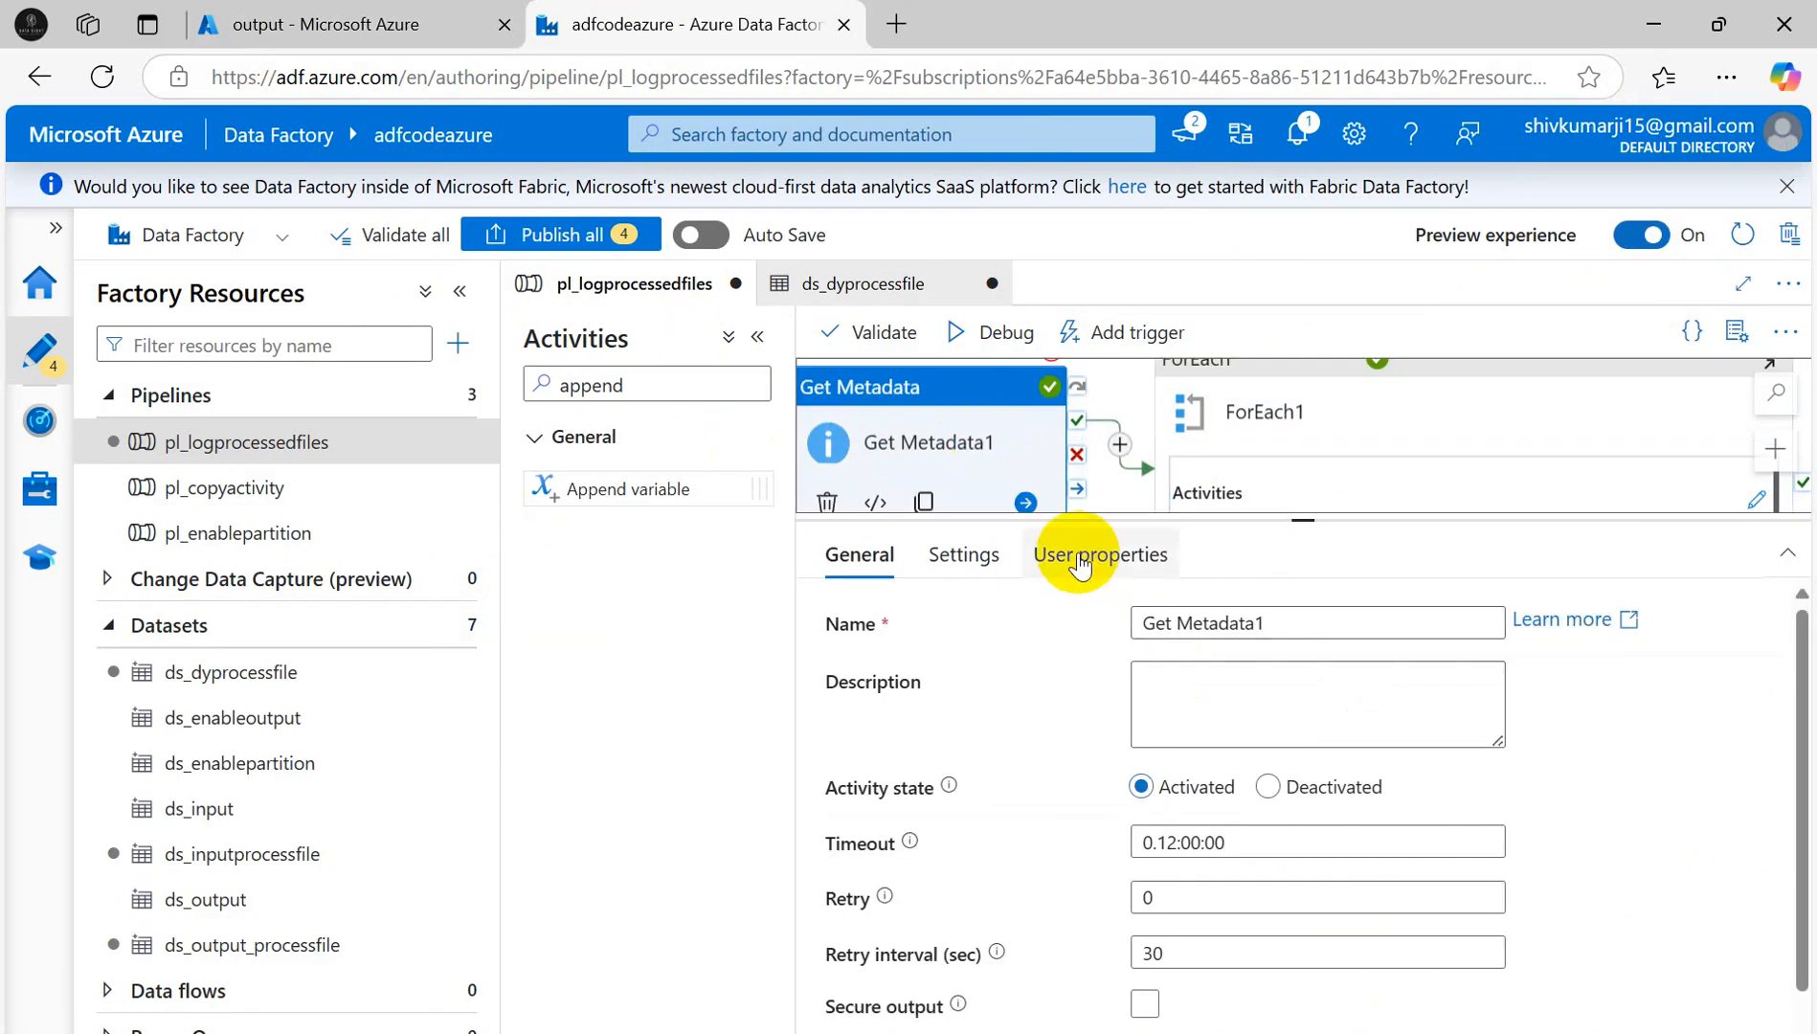
- Confirm the last Append_File_Name run's input appended Salesfile3.csv, then reselect ForEach1
{"action": "left_click", "coordinate": [1116, 483]}
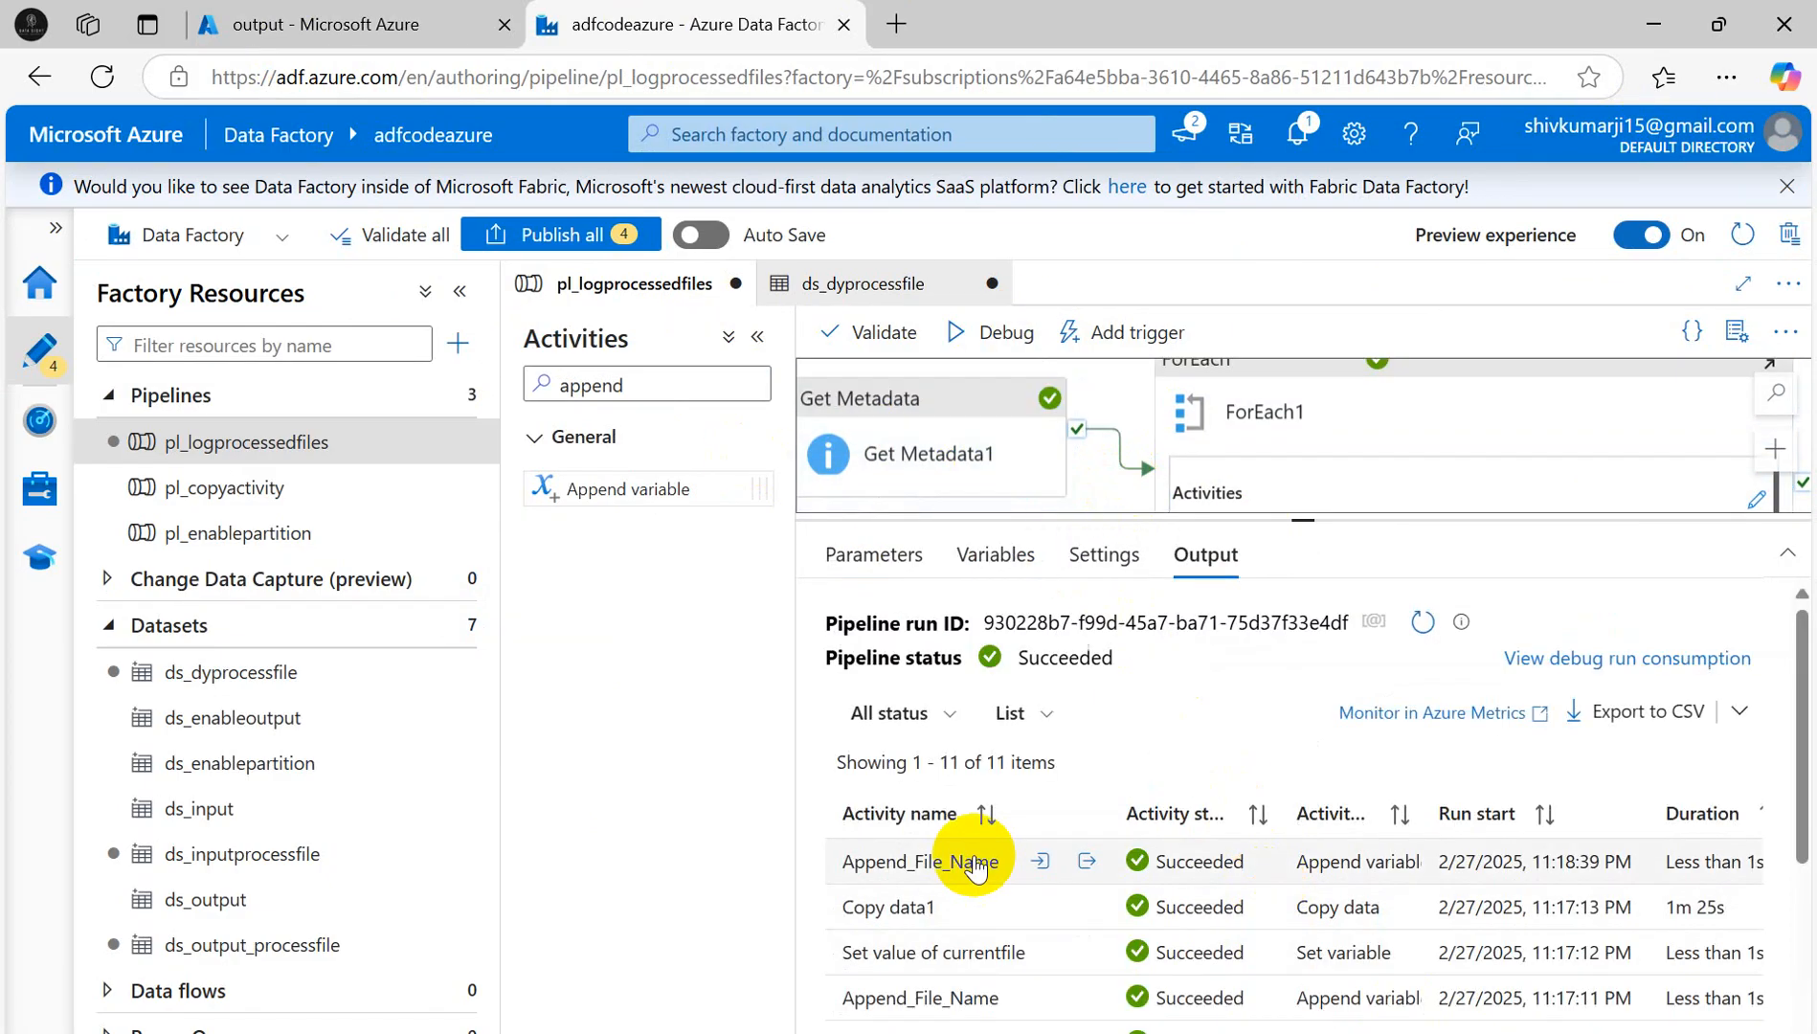
{"action": "left_click", "coordinate": [1089, 863]}
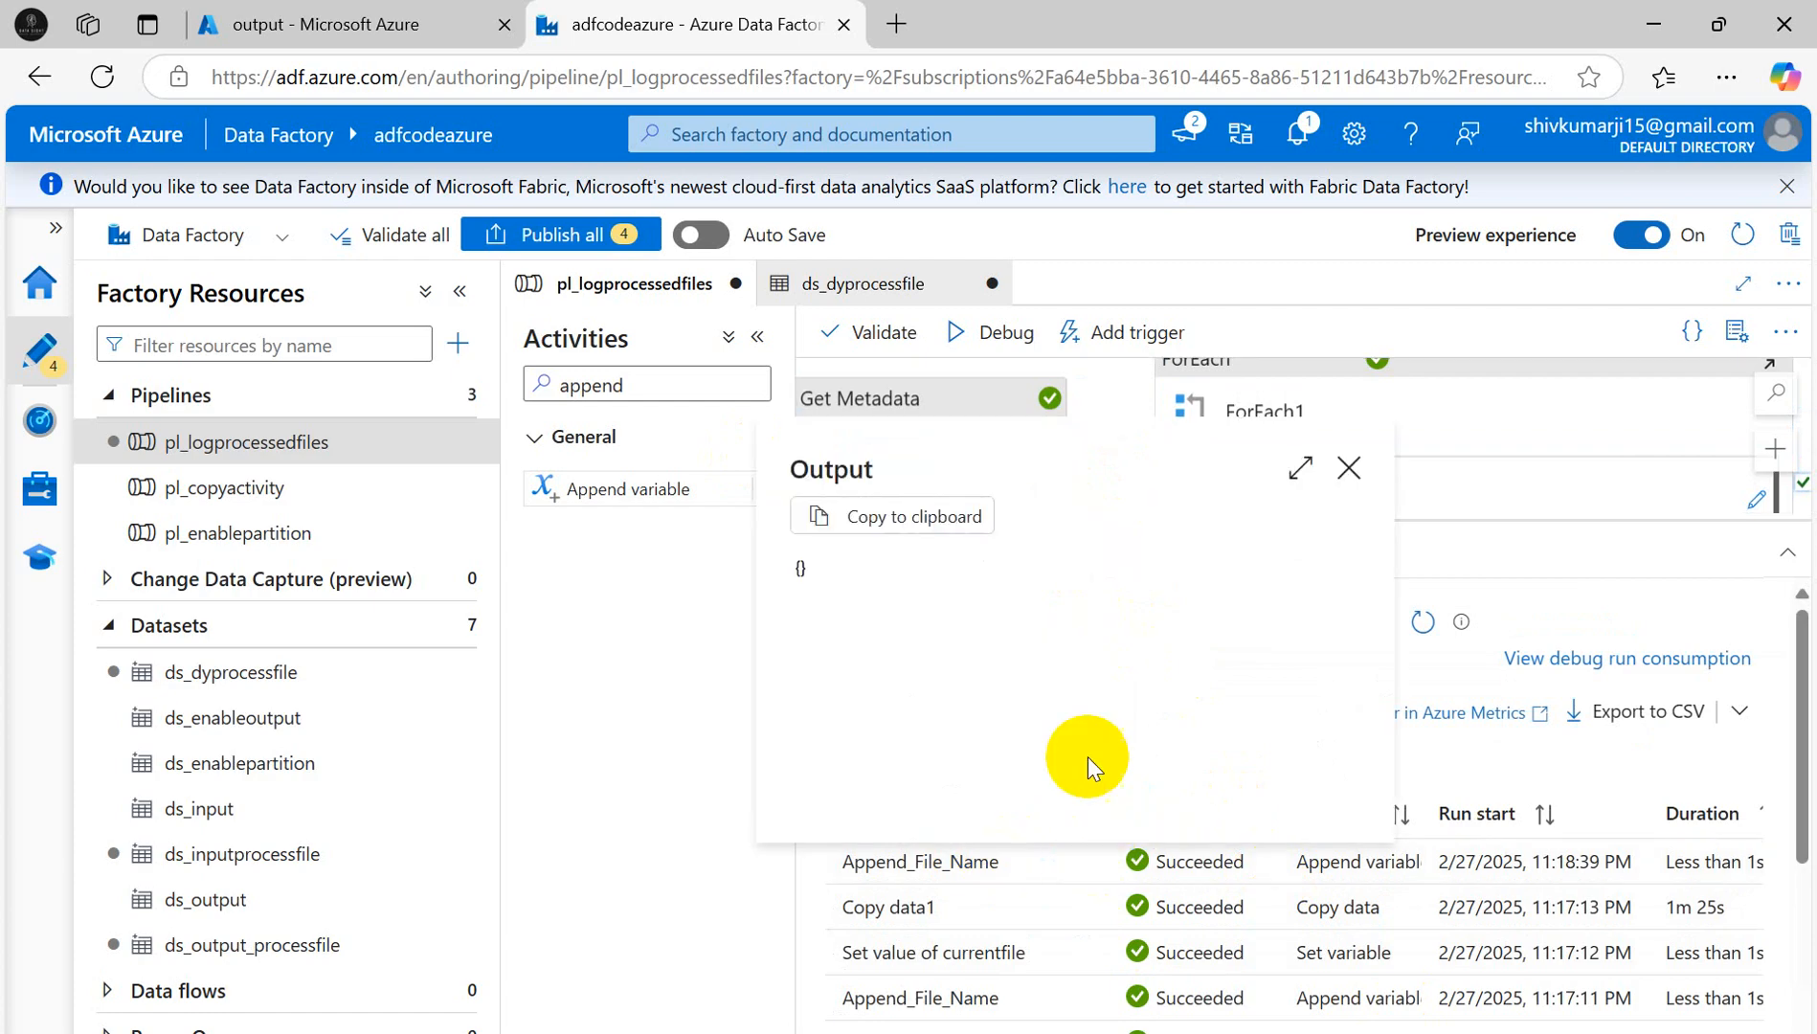
{"action": "left_click", "coordinate": [1350, 462]}
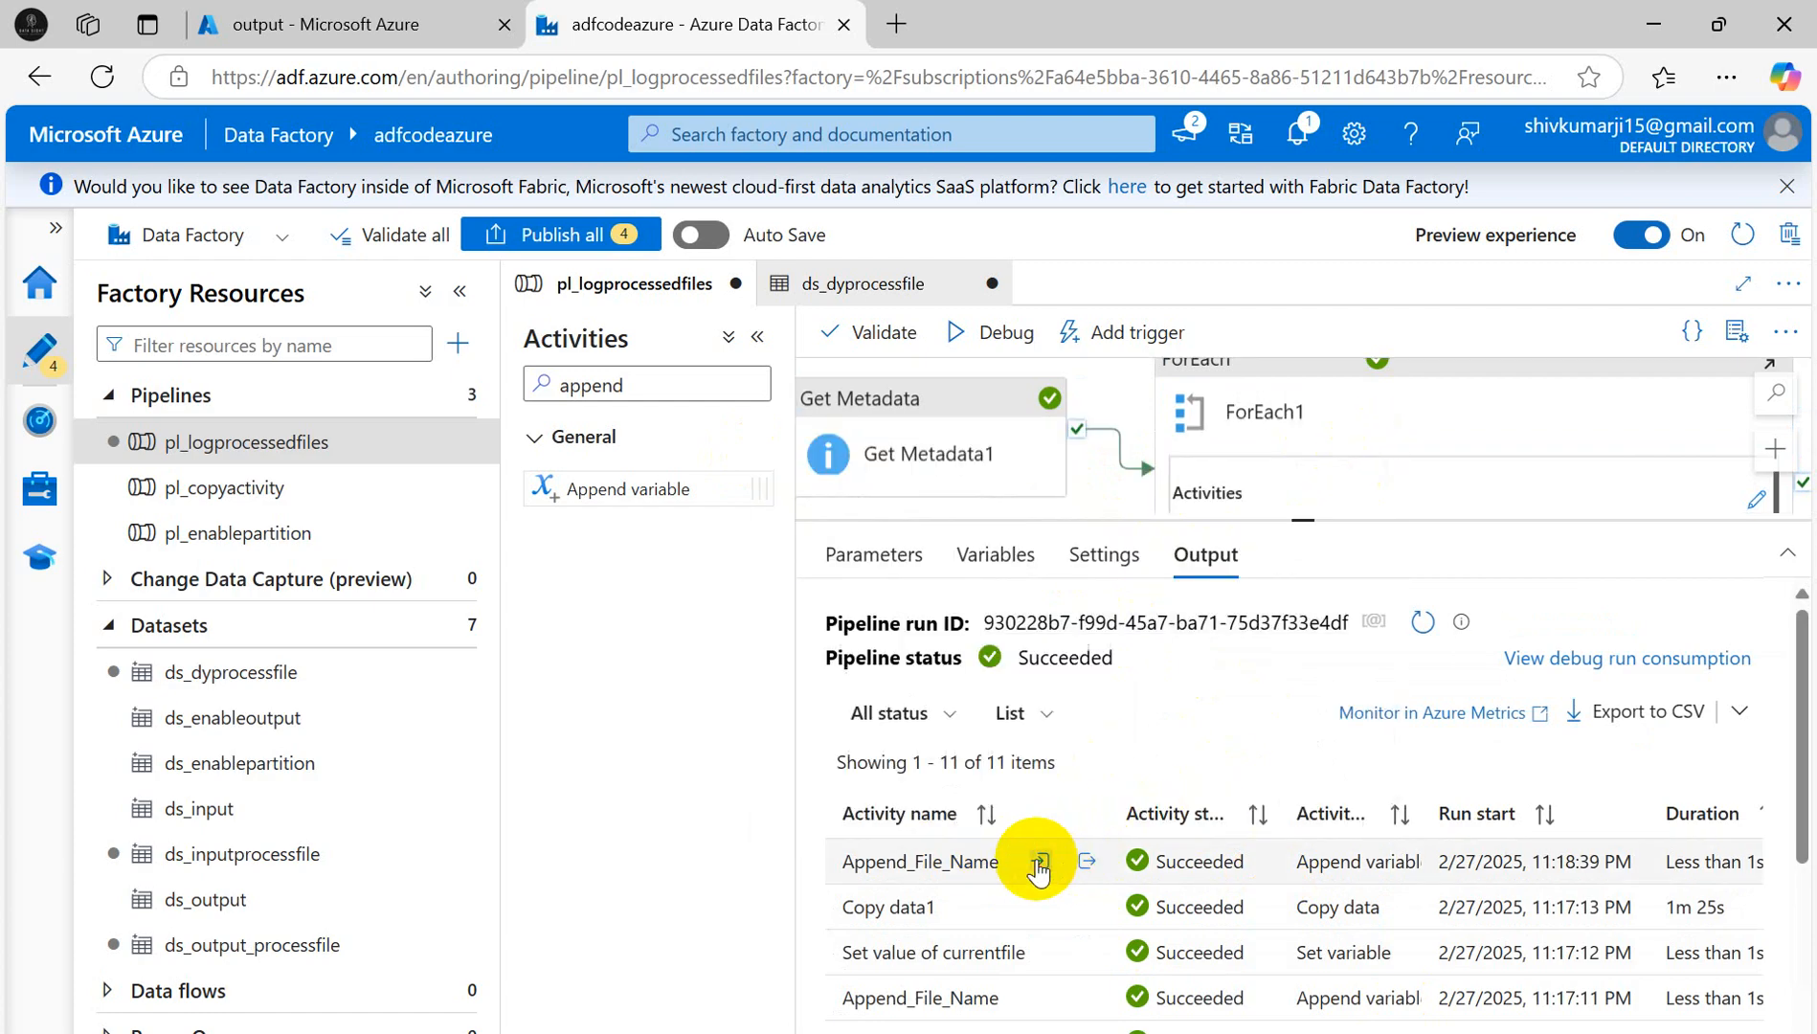
{"action": "left_click", "coordinate": [1040, 864]}
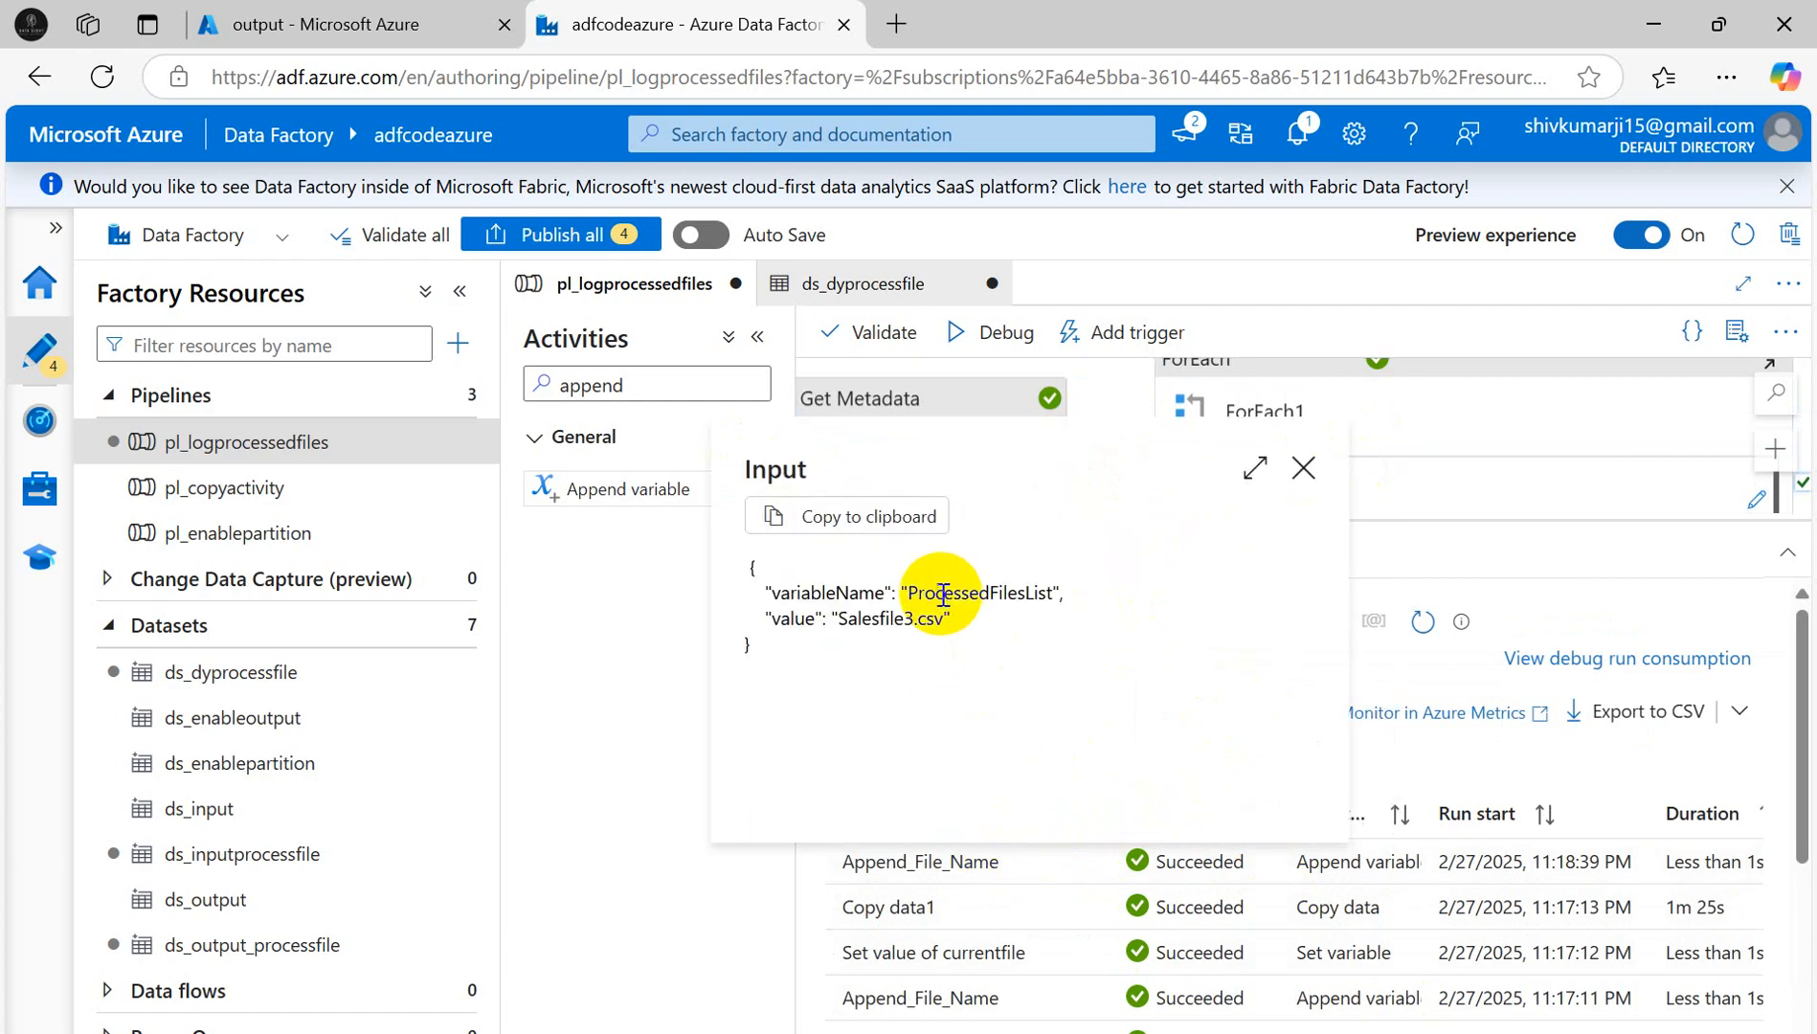
{"action": "left_click_drag", "start_coordinate": [833, 613], "coordinate": [1311, 440]}
{"action": "left_click", "coordinate": [1317, 470]}
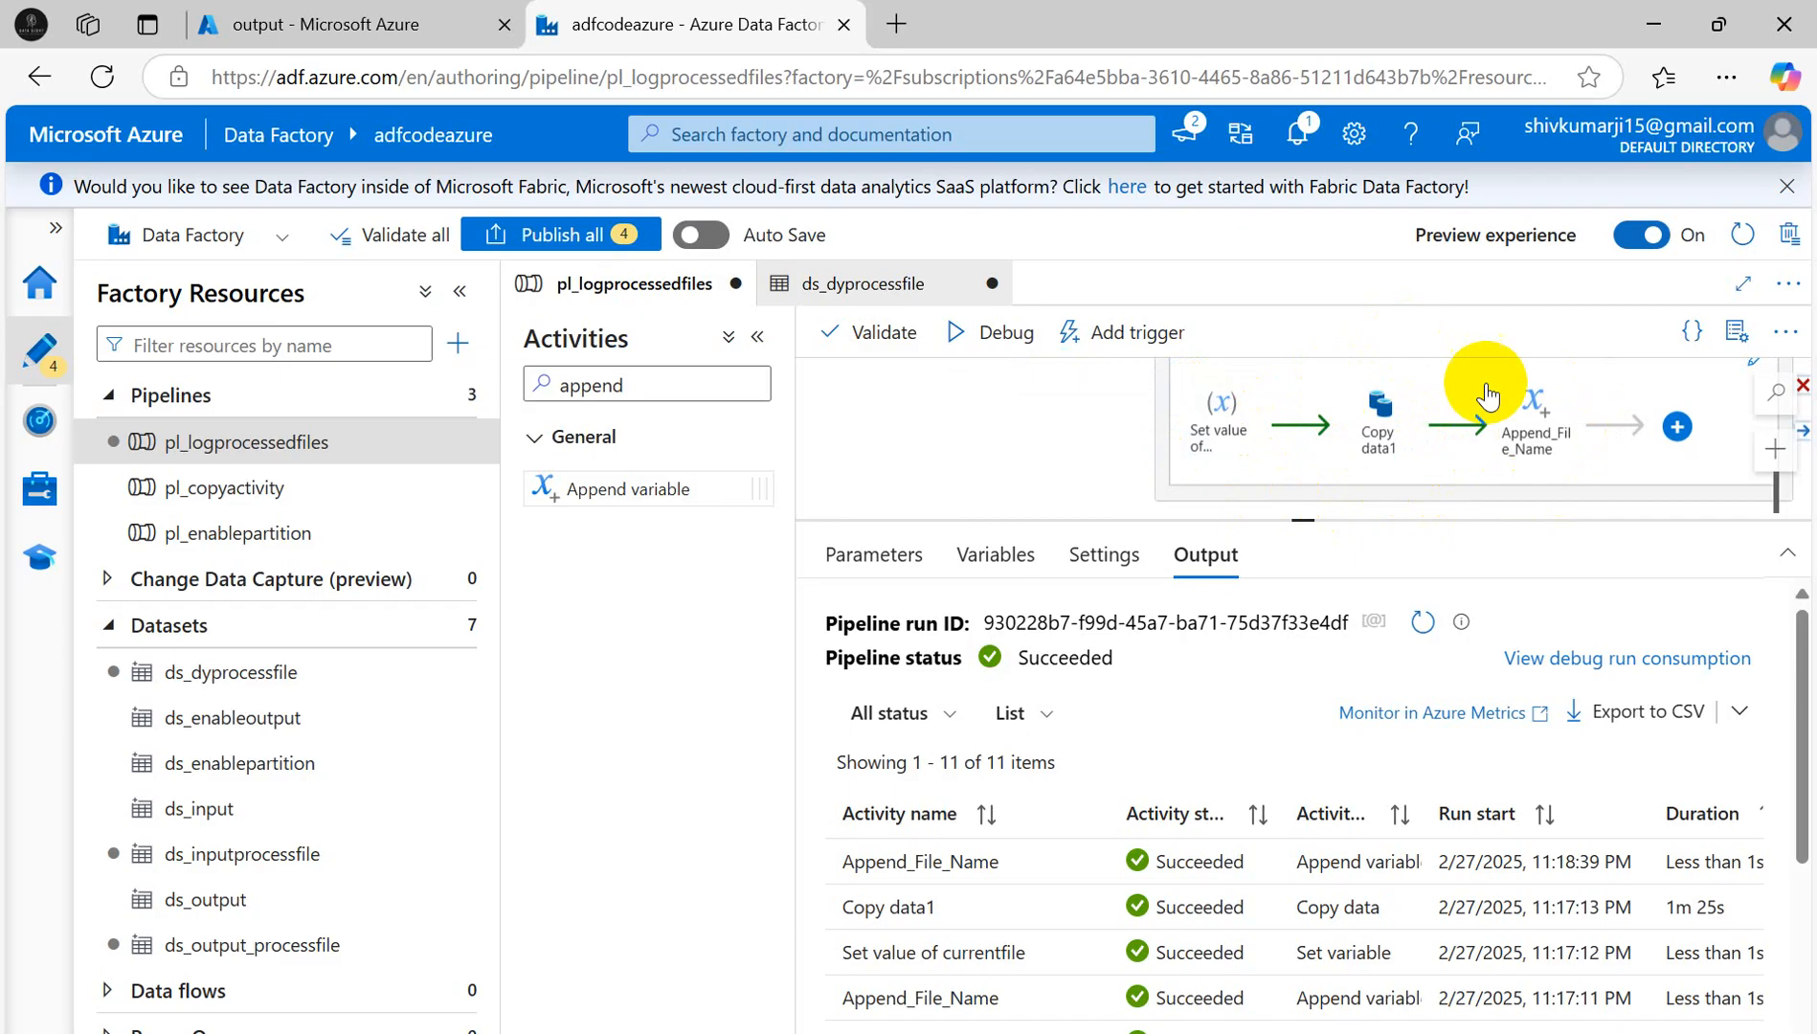
{"action": "mouse_move", "coordinate": [1537, 443]}
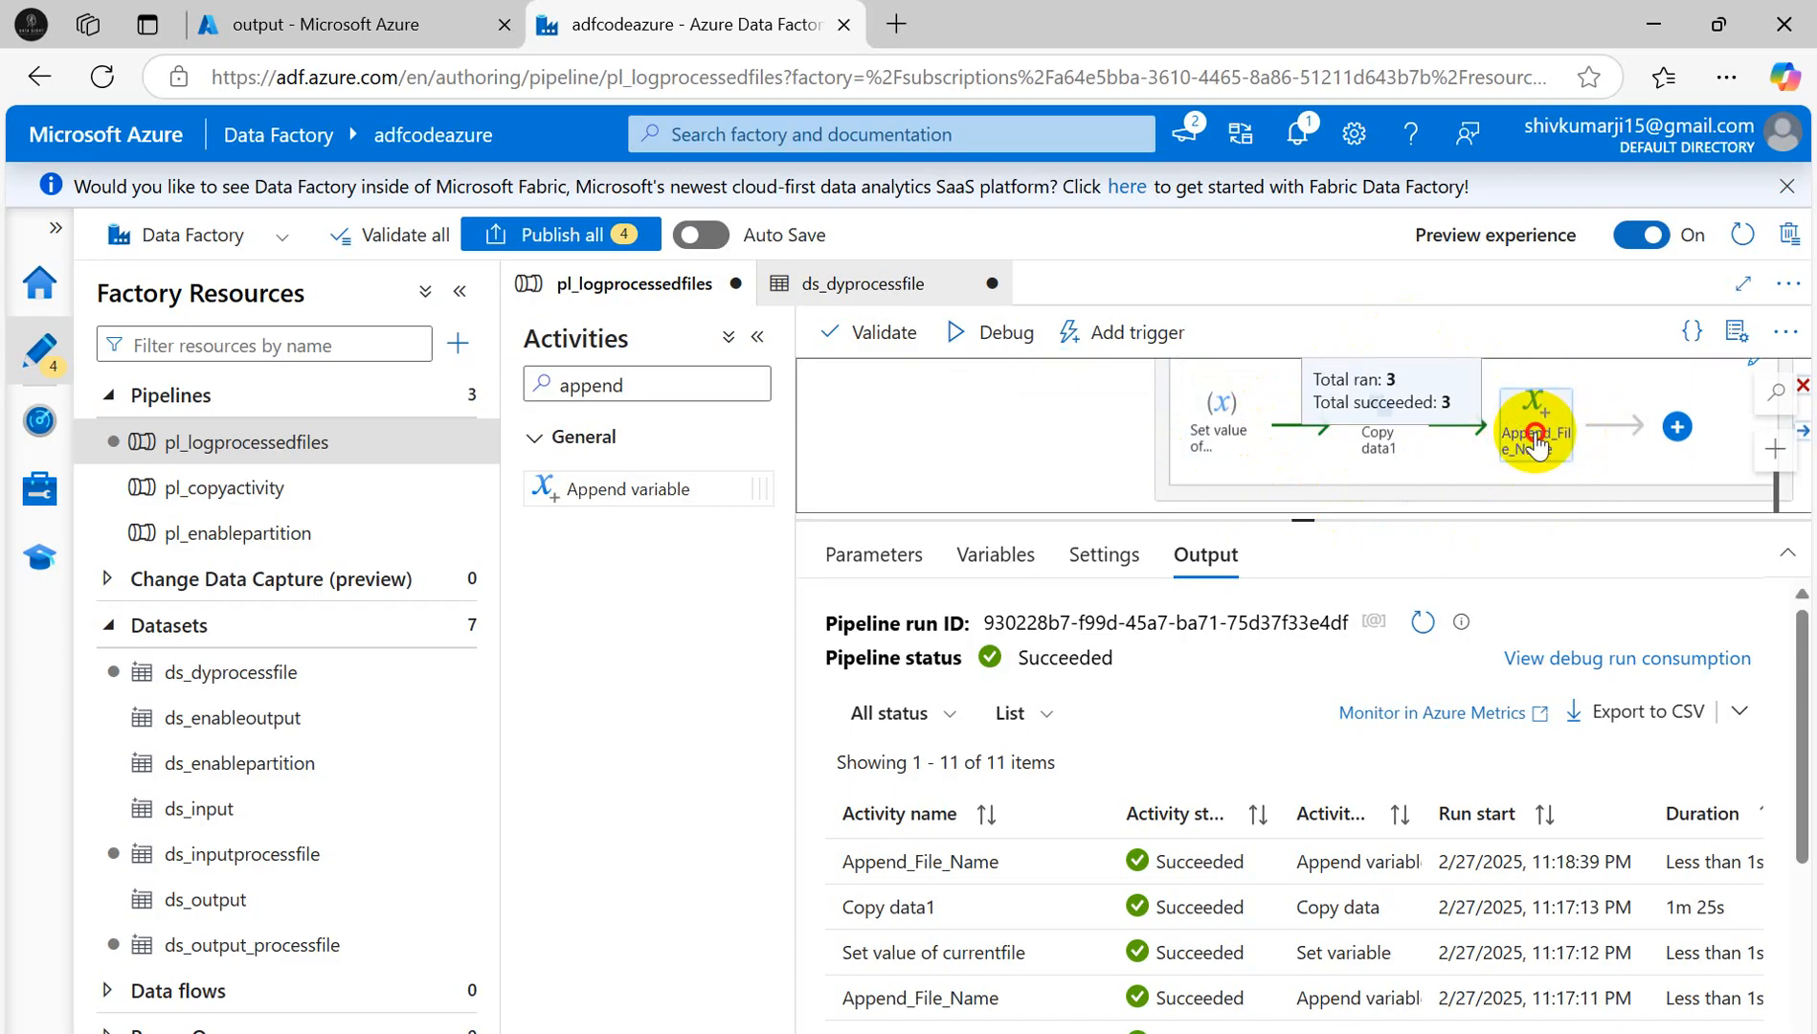
{"action": "left_click", "coordinate": [1536, 442]}
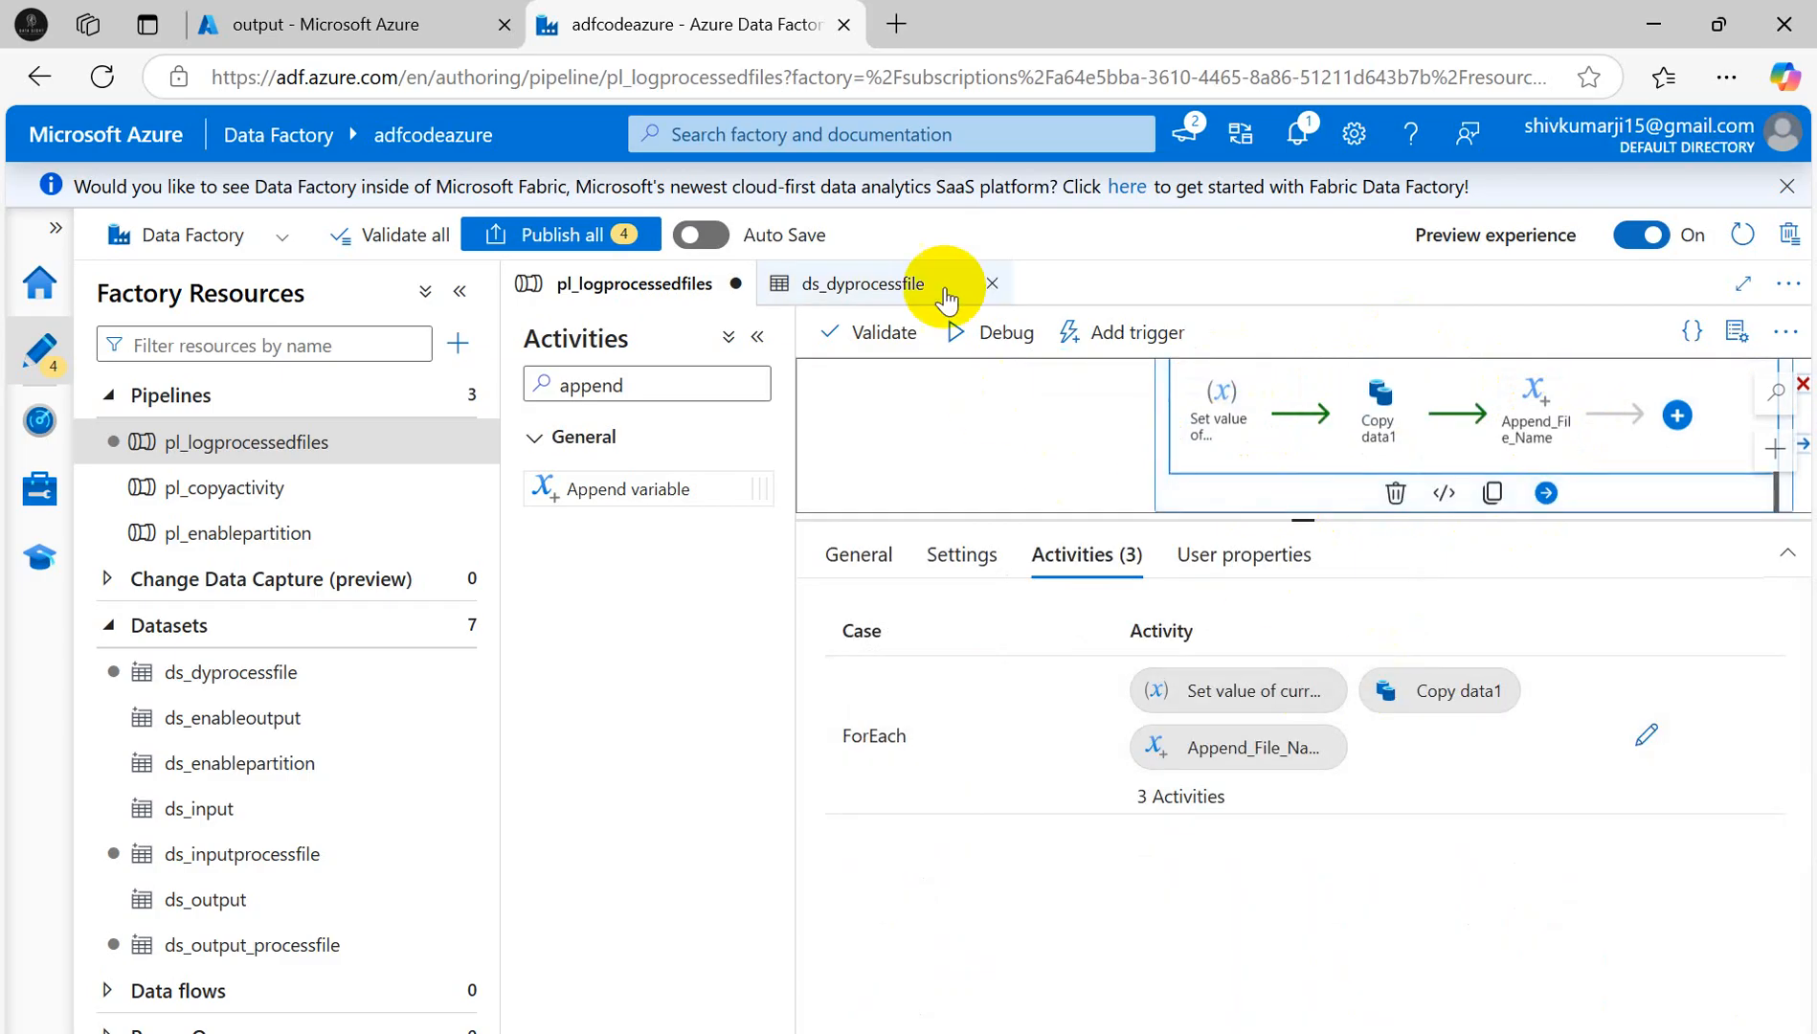
- Publish all four pending changes to the live service, then revisit the ds_dyprocessfile and pipeline tabs
{"action": "left_click", "coordinate": [514, 229]}
{"action": "mouse_move", "coordinate": [1113, 1033]}
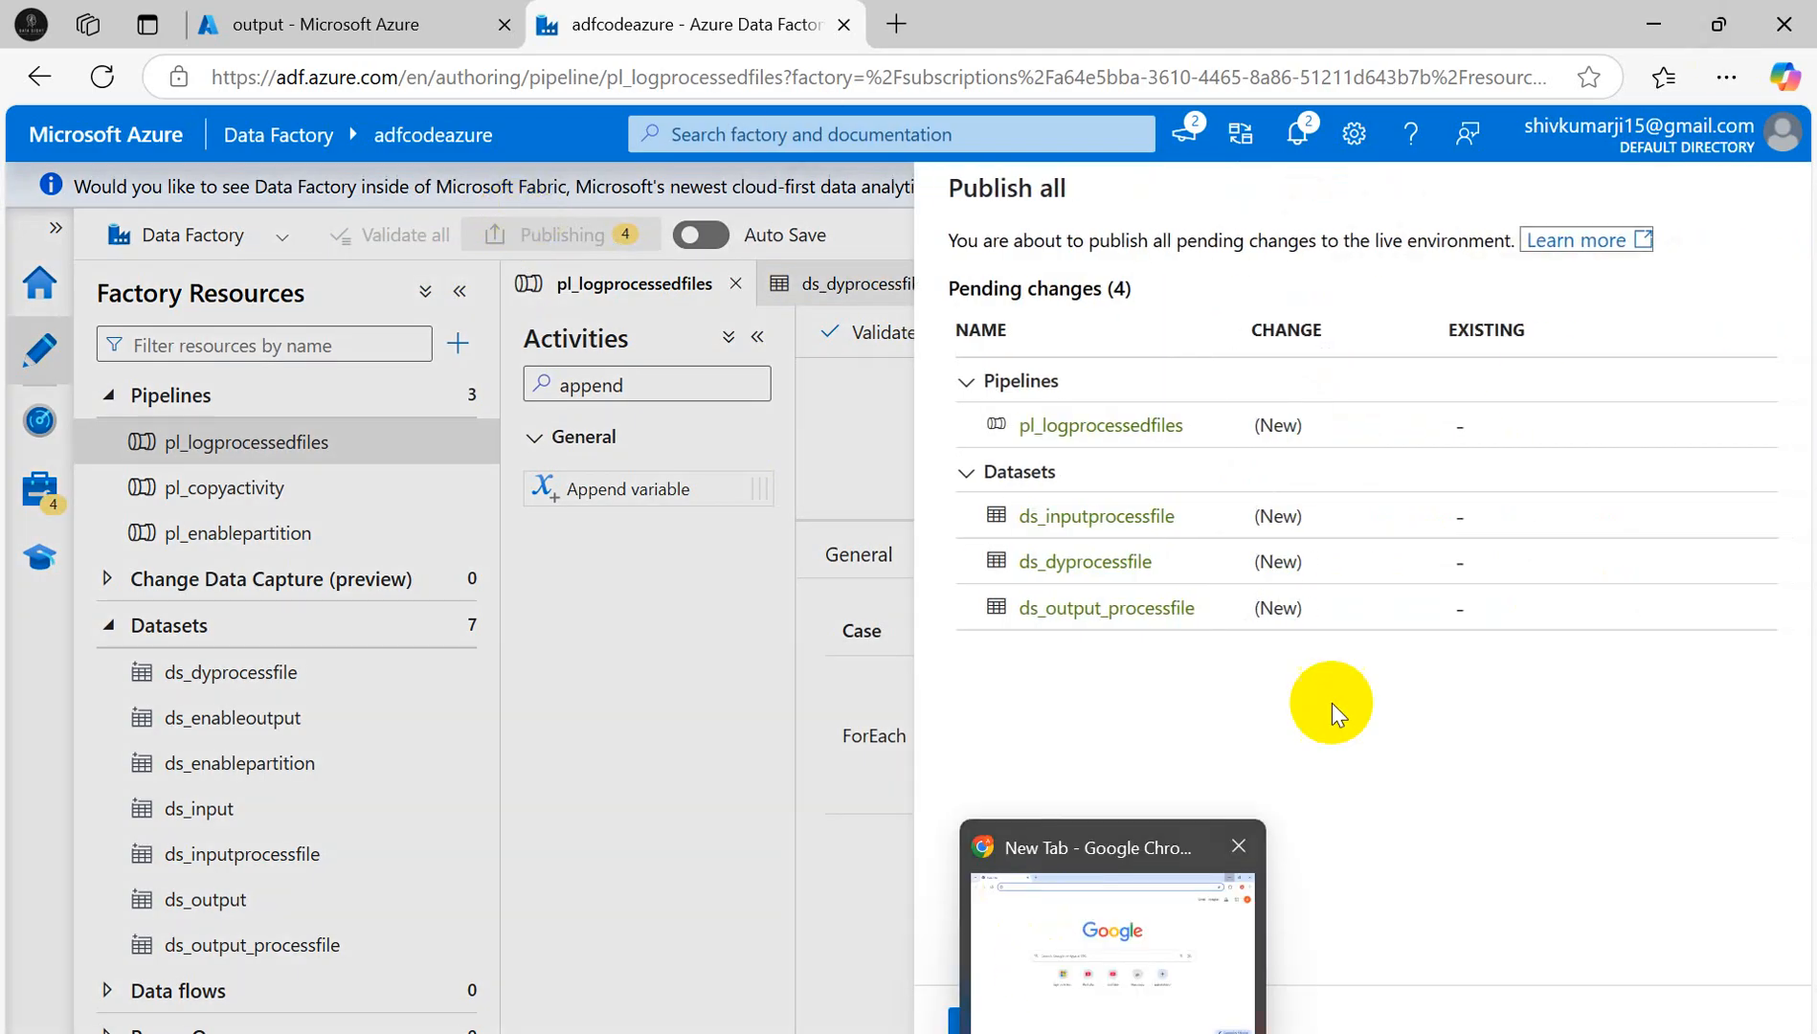
{"action": "left_click", "coordinate": [993, 1018]}
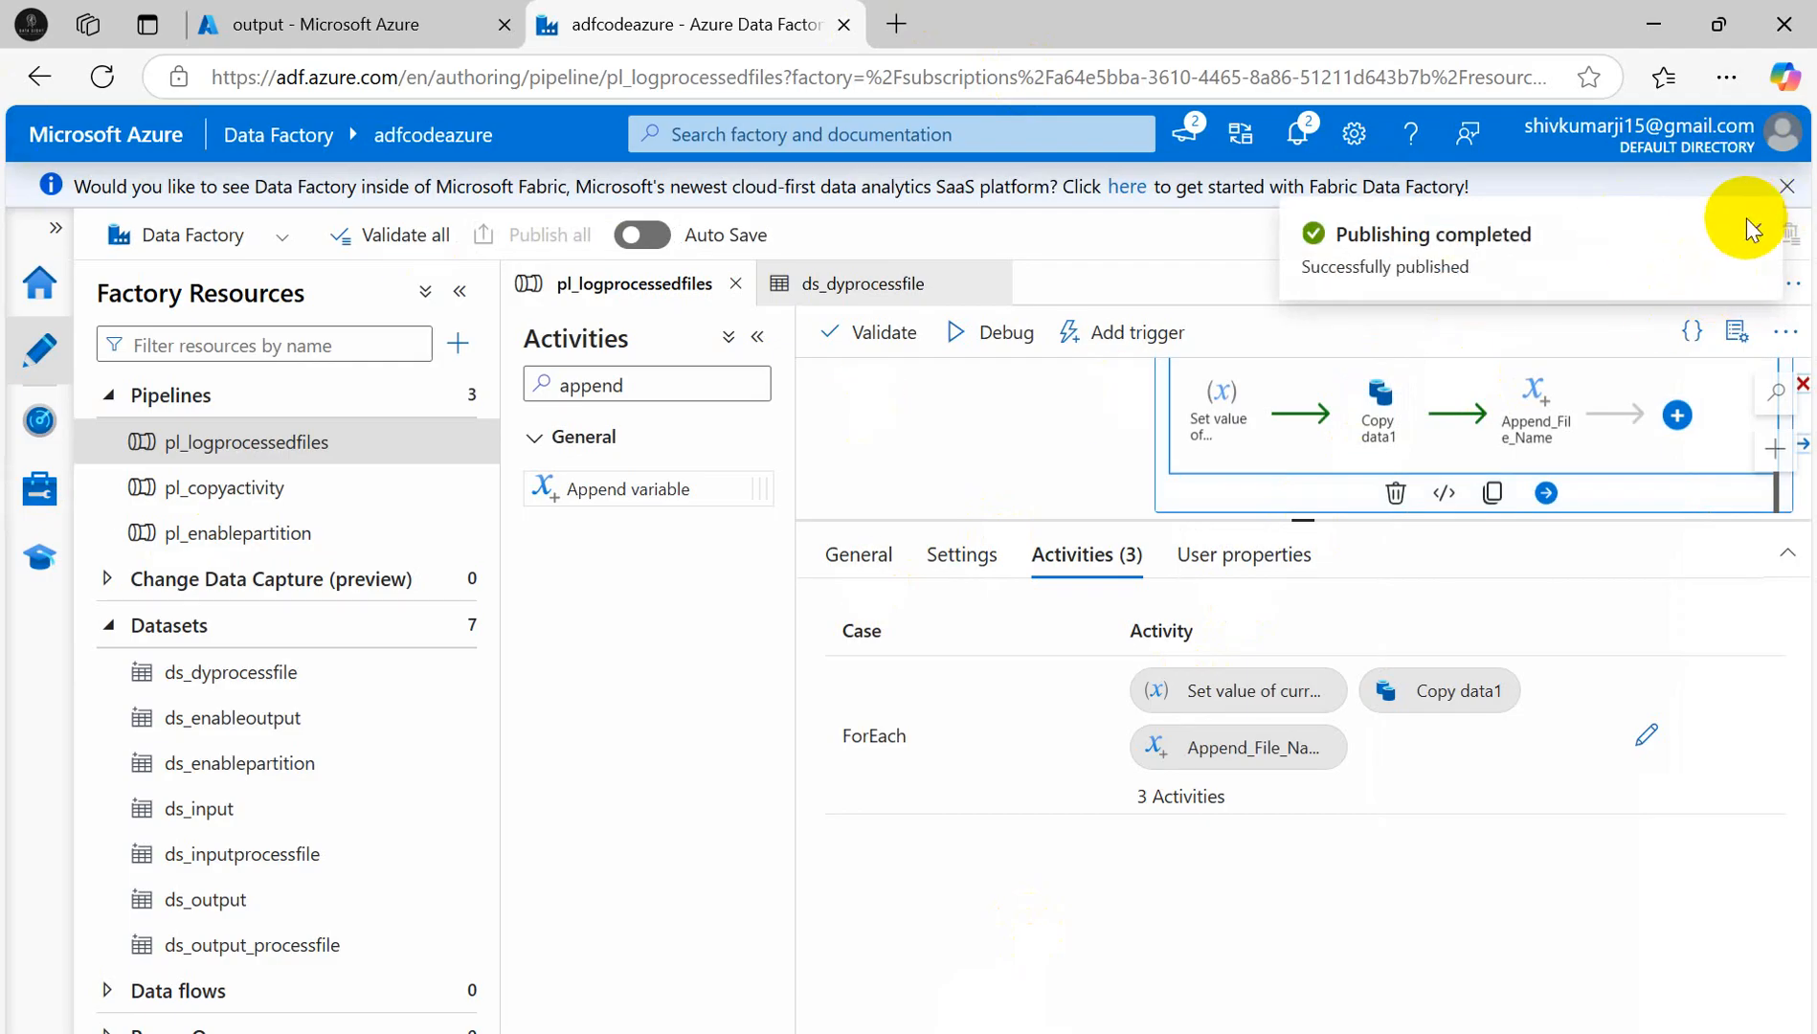
{"action": "left_click", "coordinate": [1751, 224]}
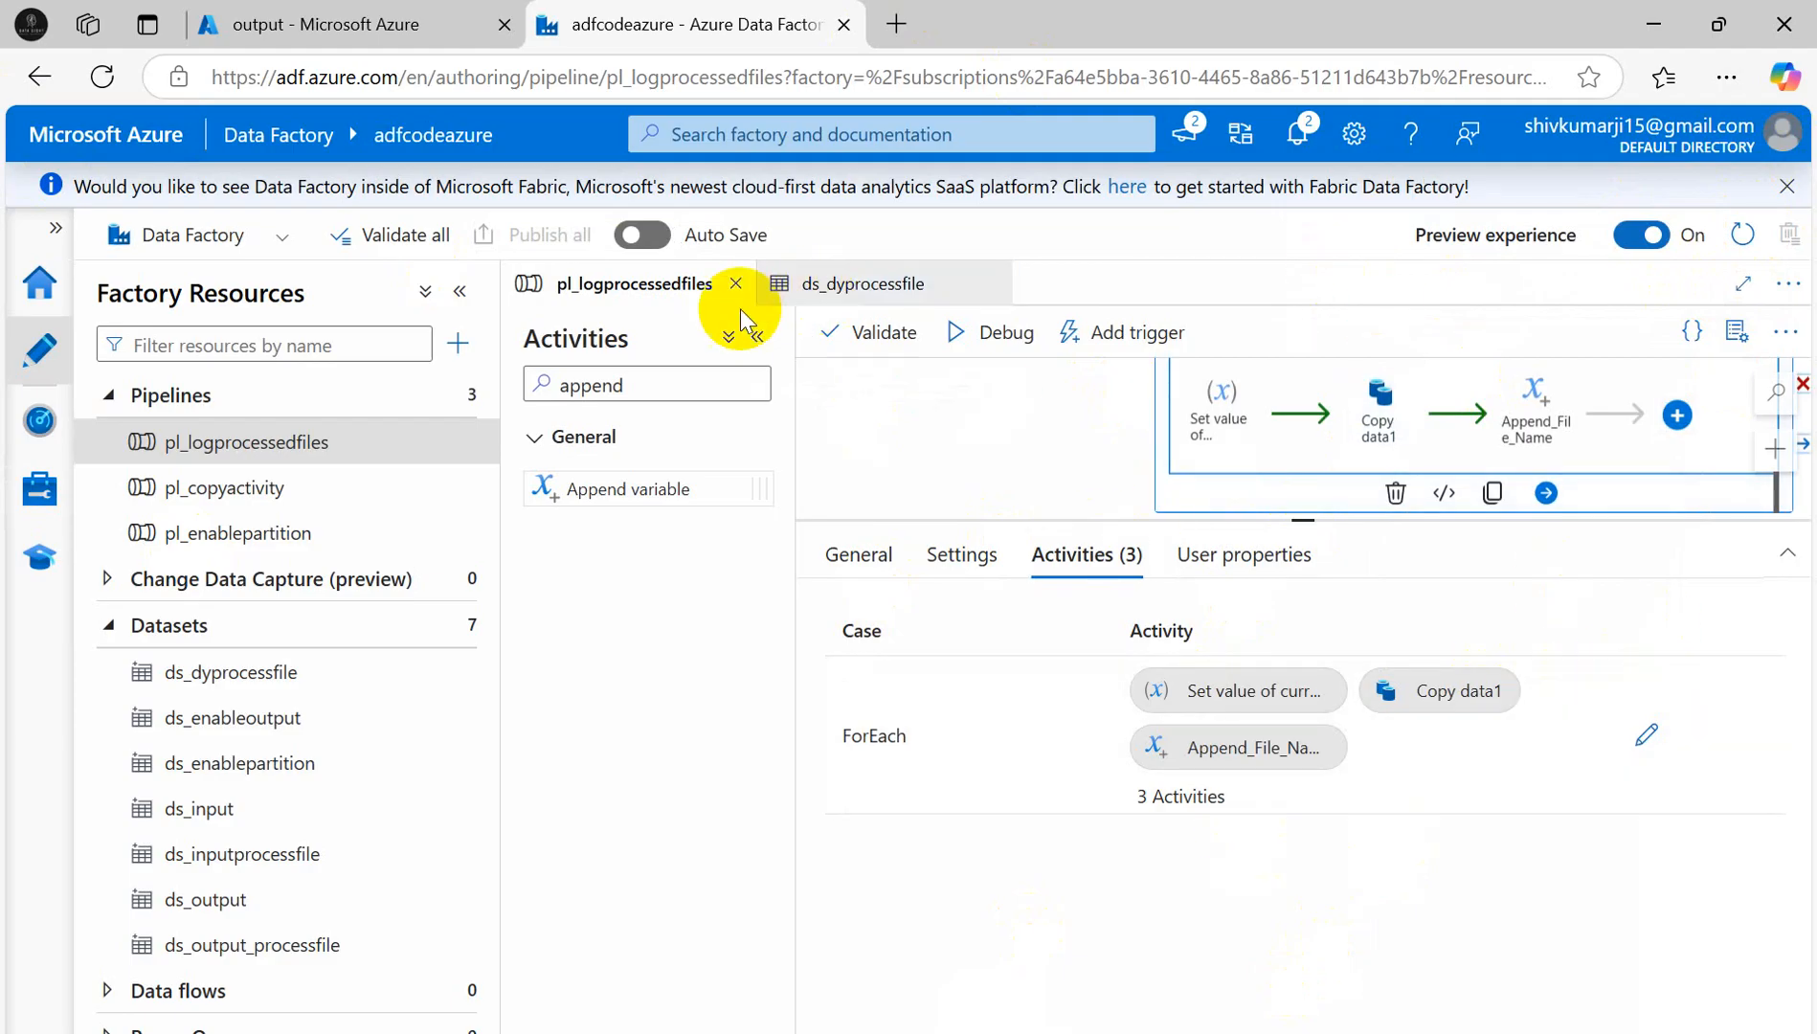
{"action": "left_click", "coordinate": [895, 277]}
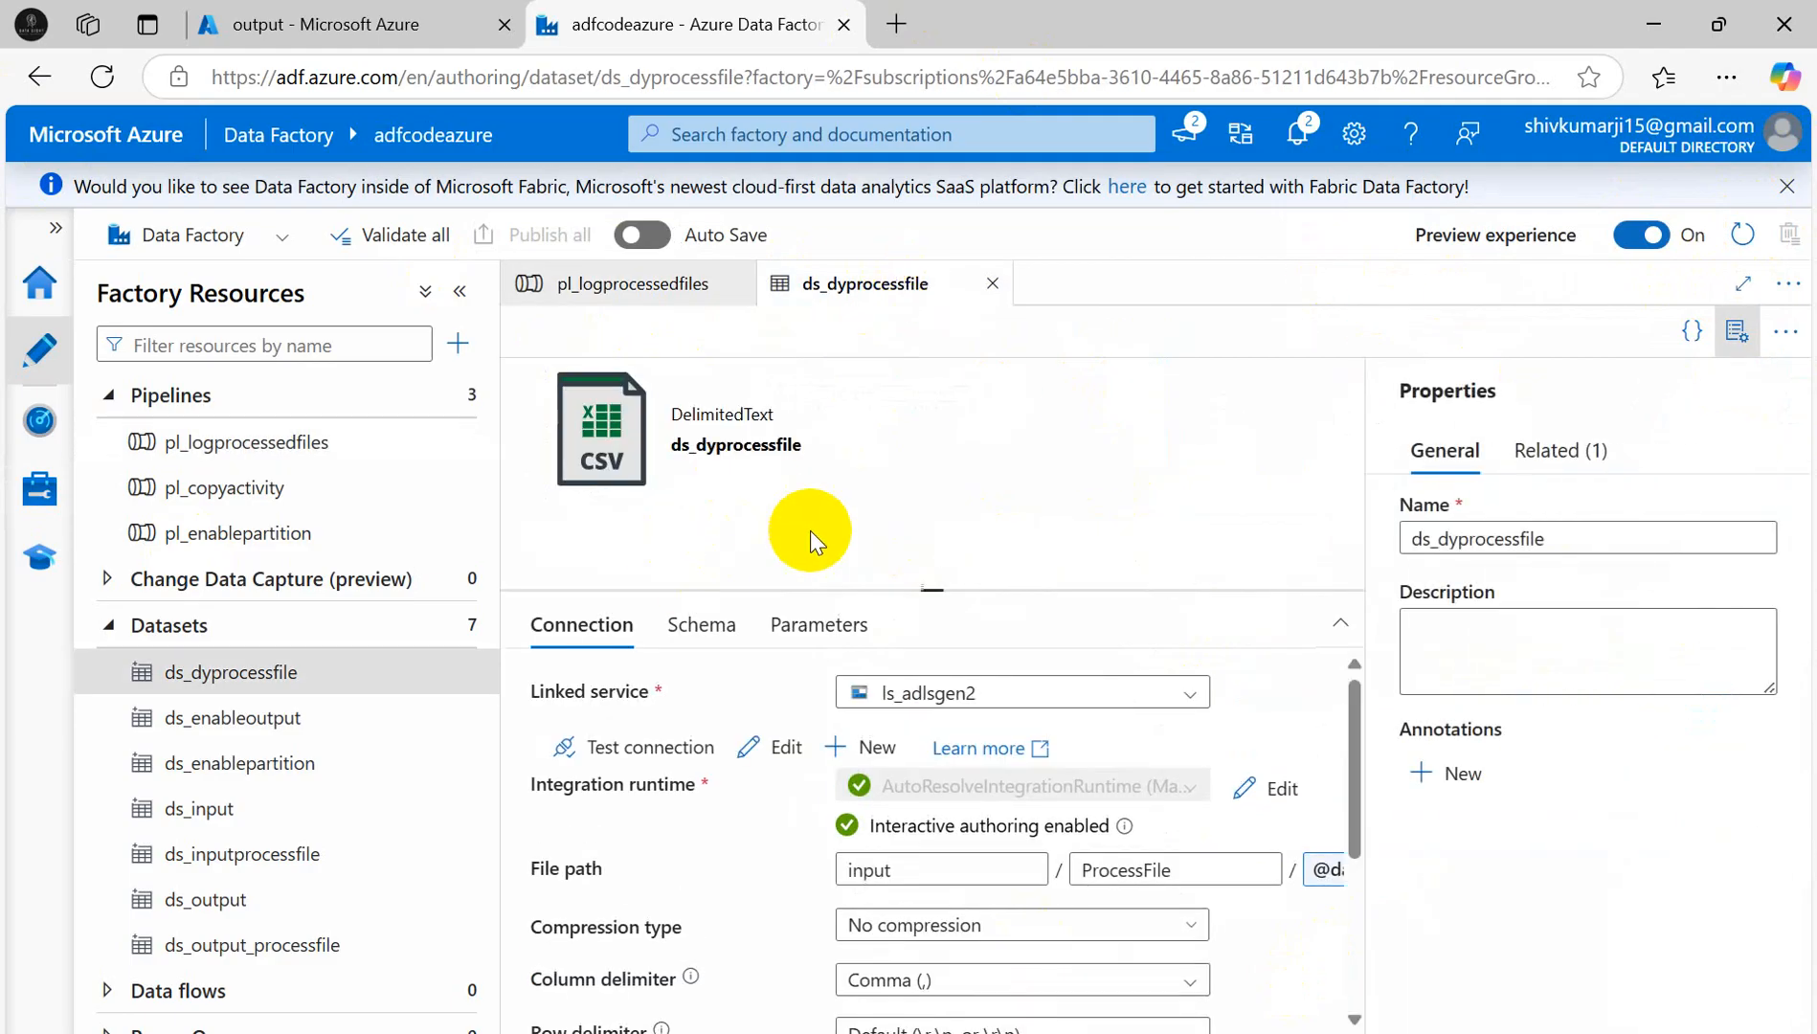
{"action": "left_click", "coordinate": [618, 277]}
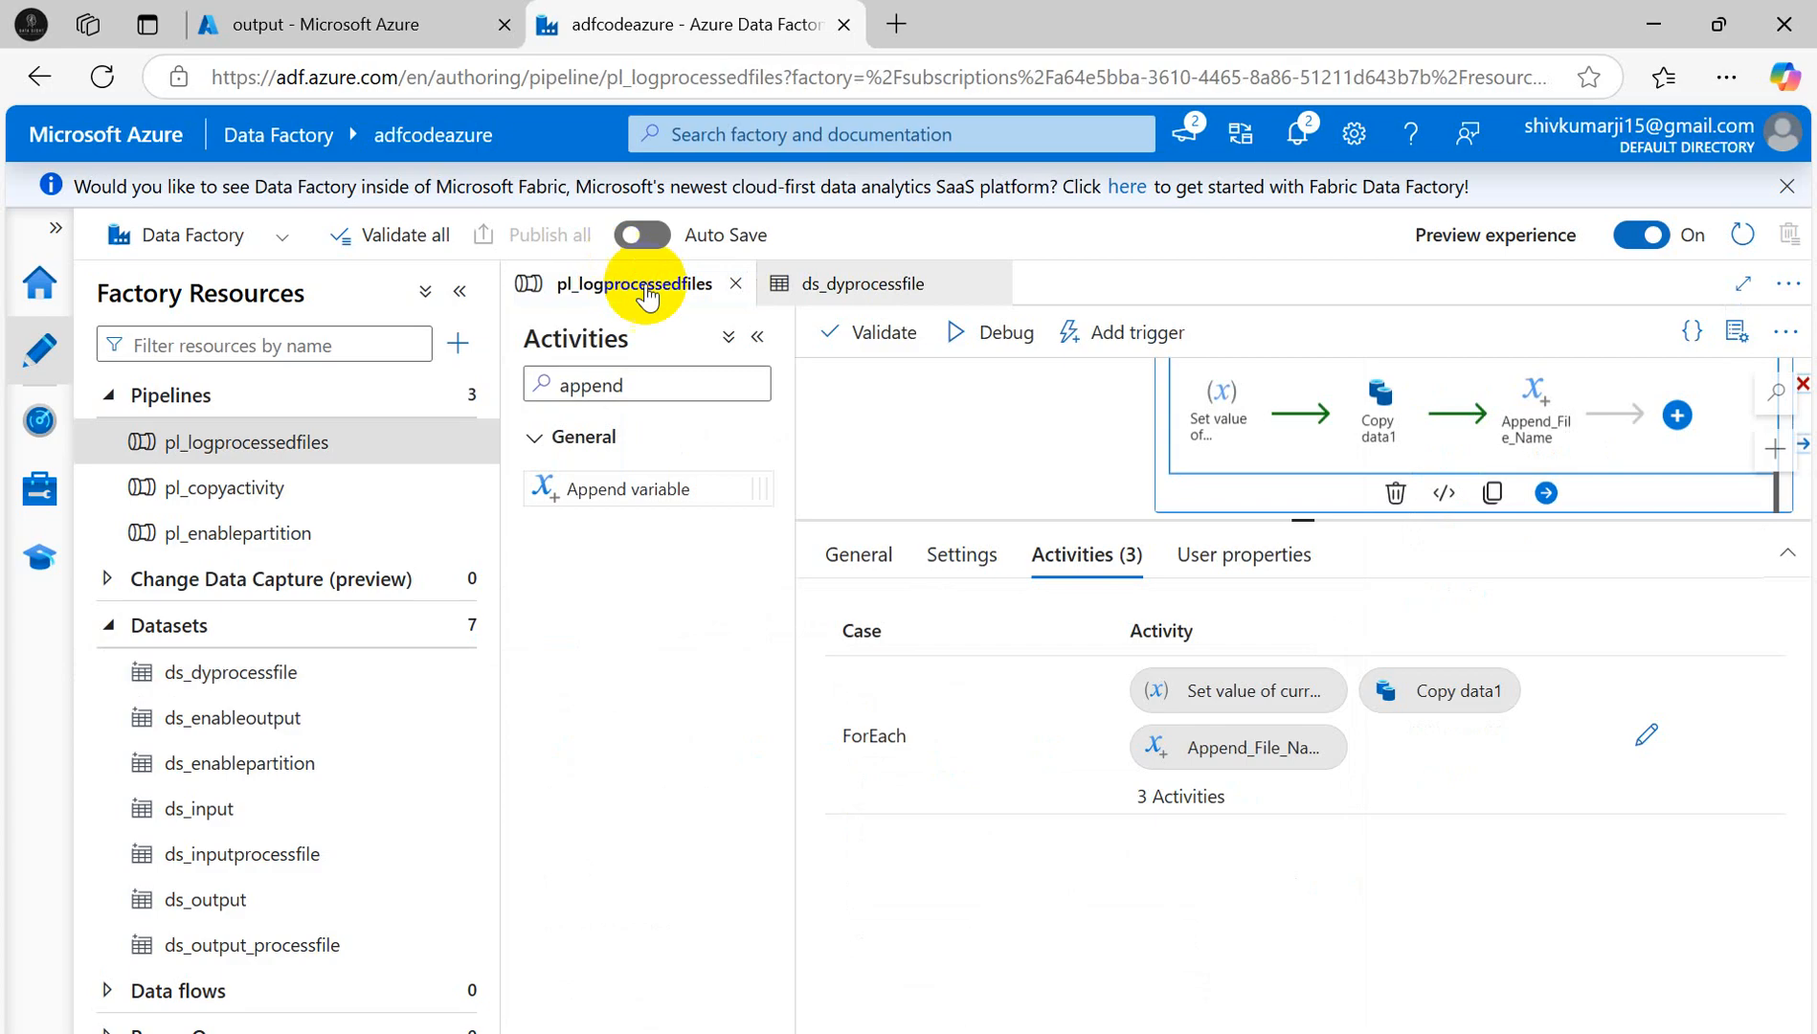